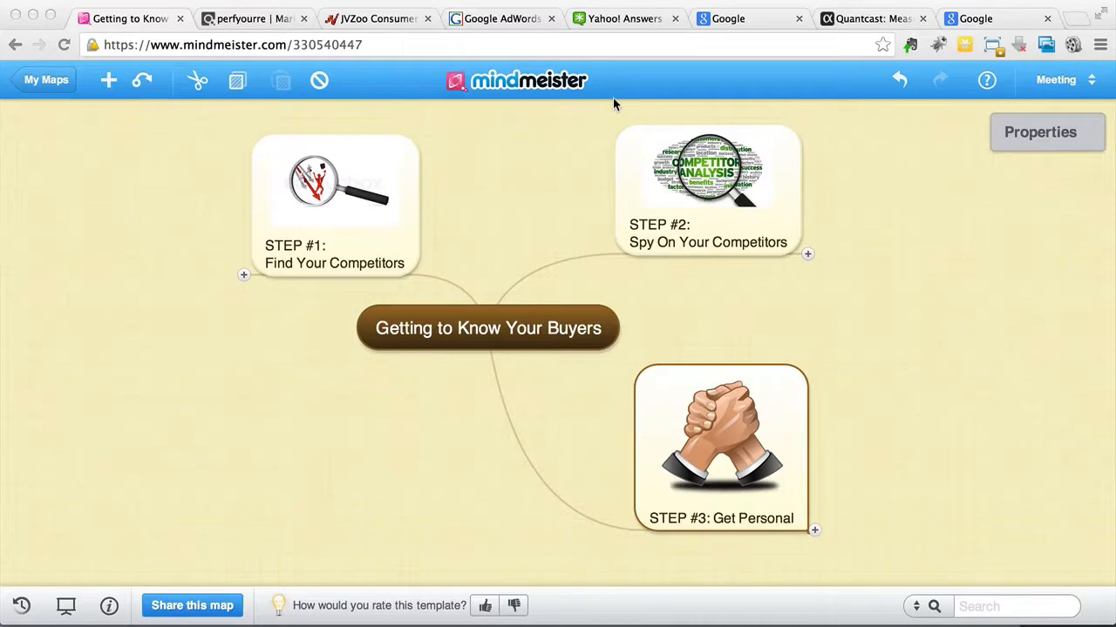
Step: Expand the mind map's STEP #1: Find Your Competitors and STEP #2: Spy On Your Competitors branches
click(495, 164)
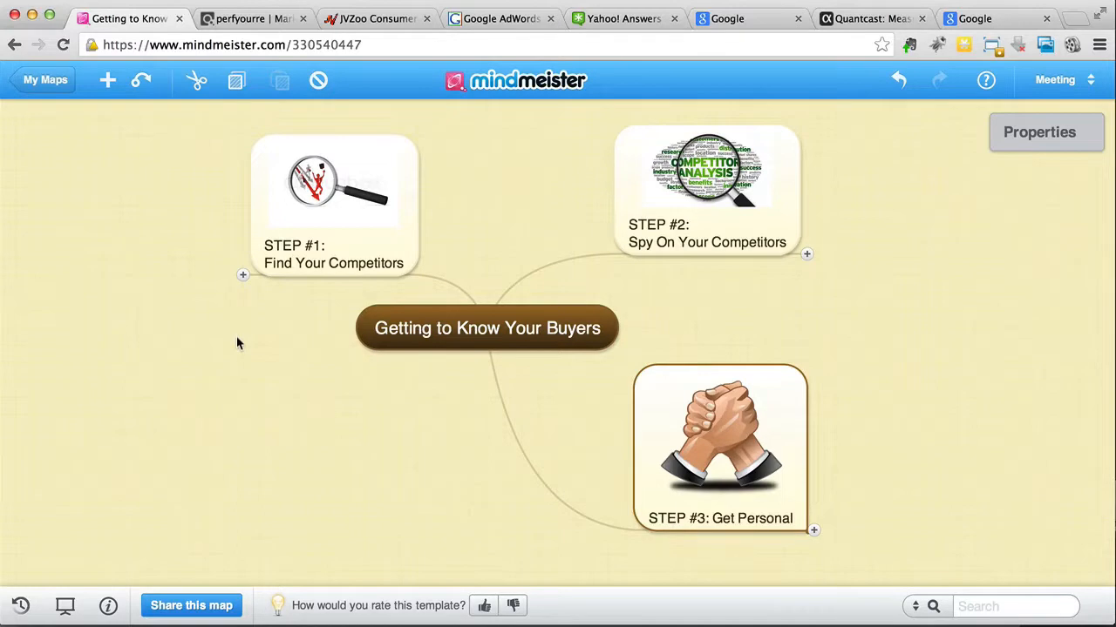
click(243, 275)
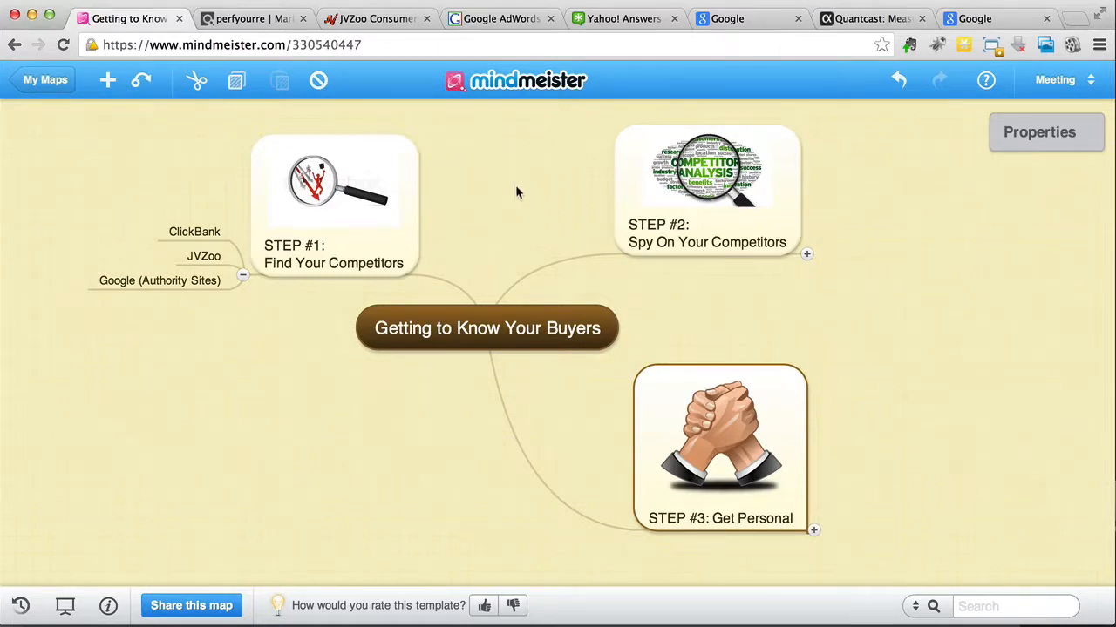
click(807, 254)
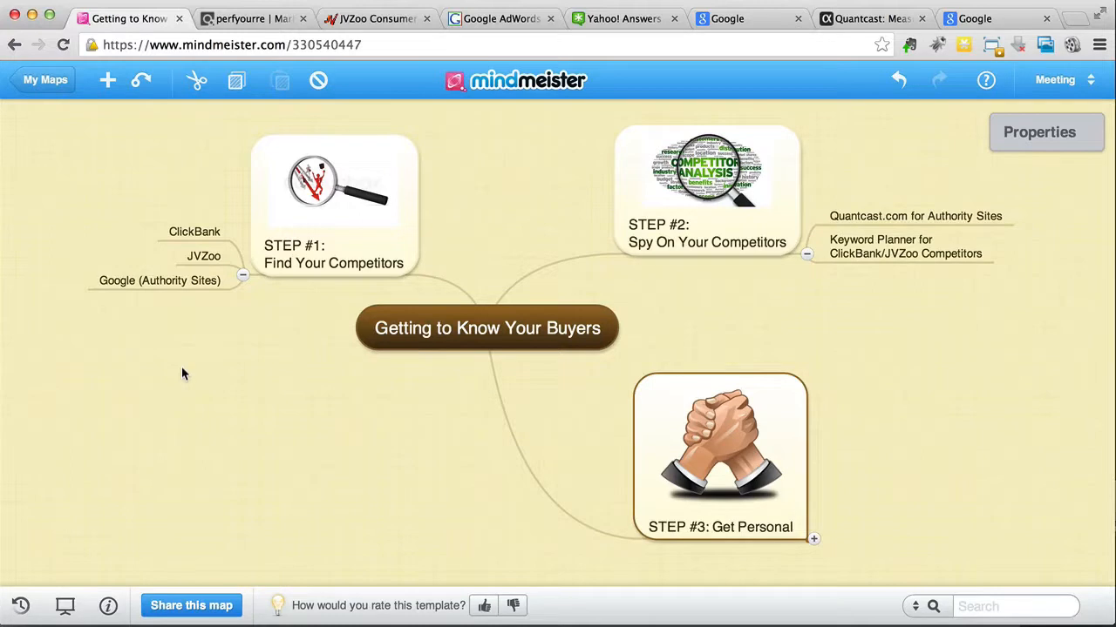
Step: Switch to ClickBank, open its Marketplace page and look through the list of product categories
click(229, 19)
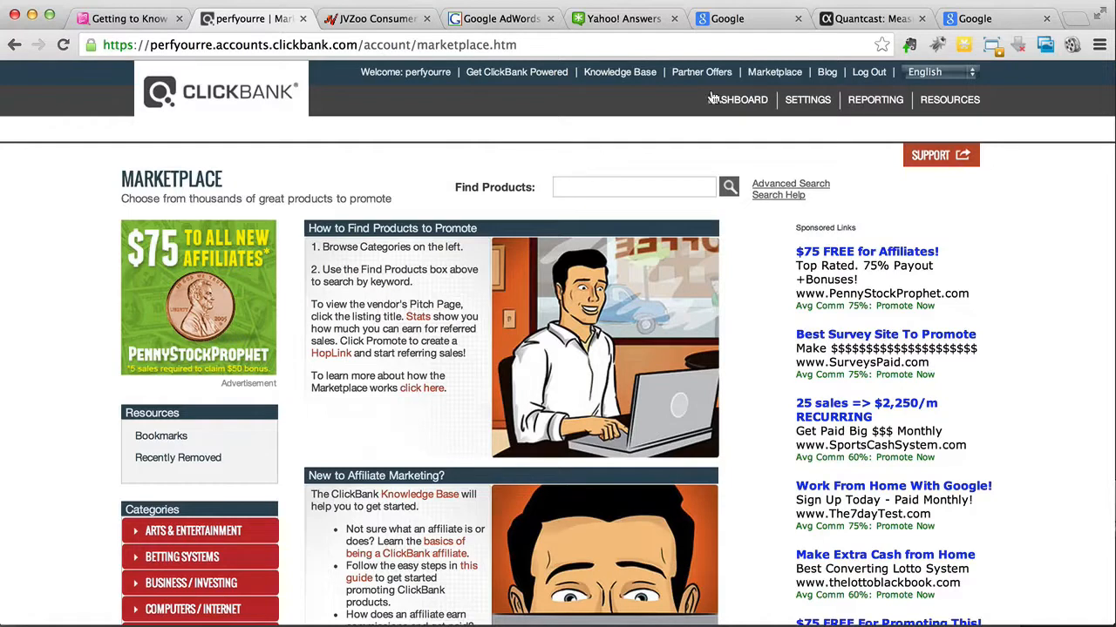
click(774, 73)
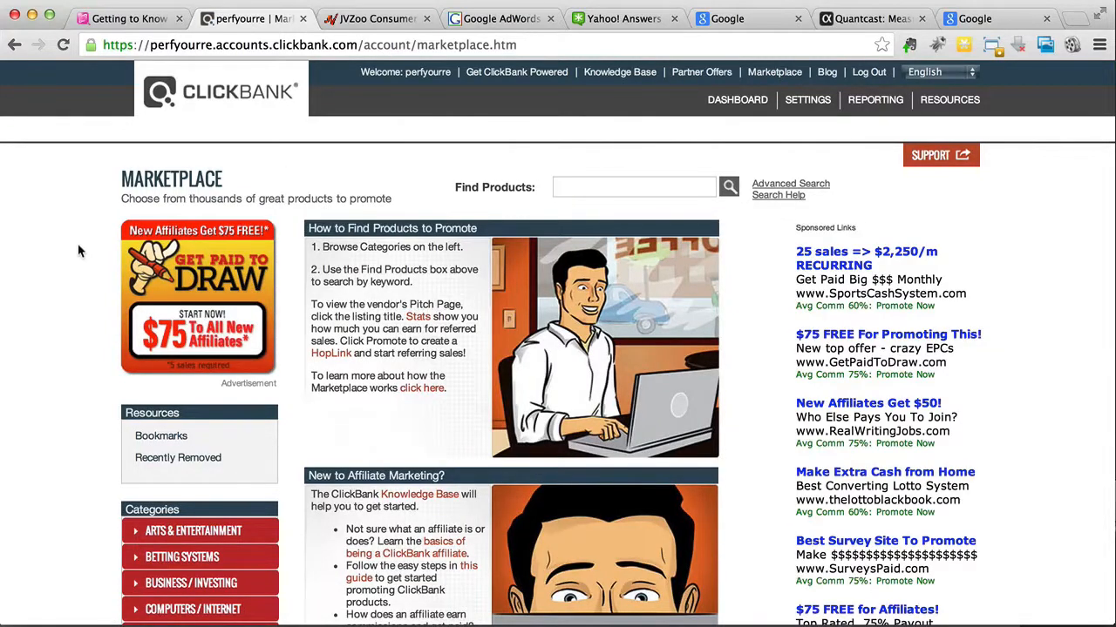
scroll(78, 251, down, 5)
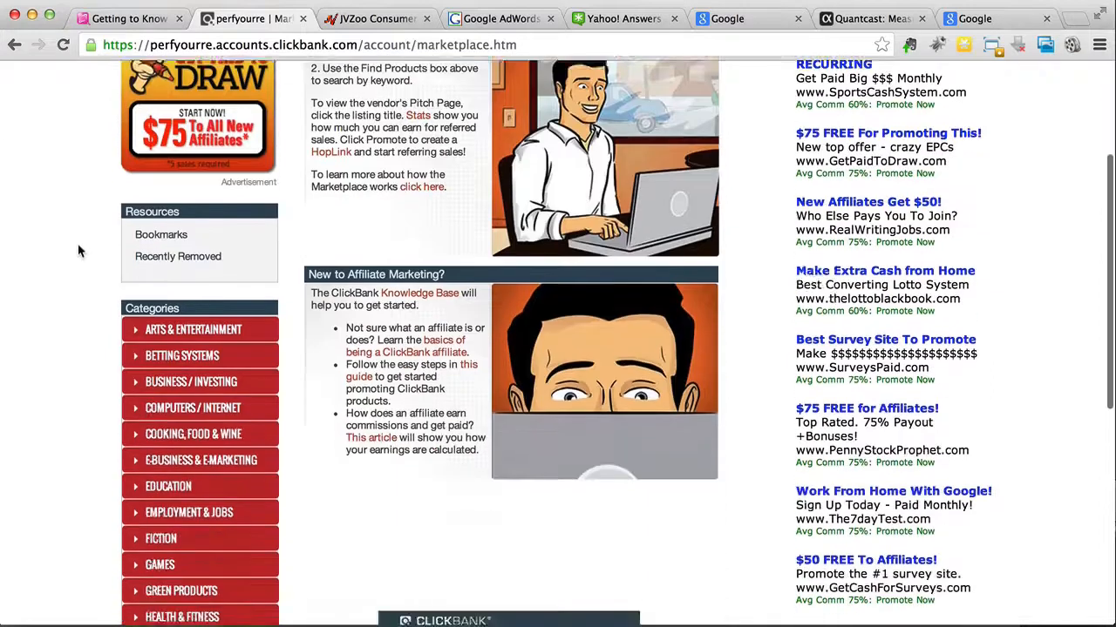
scroll(79, 251, down, 5)
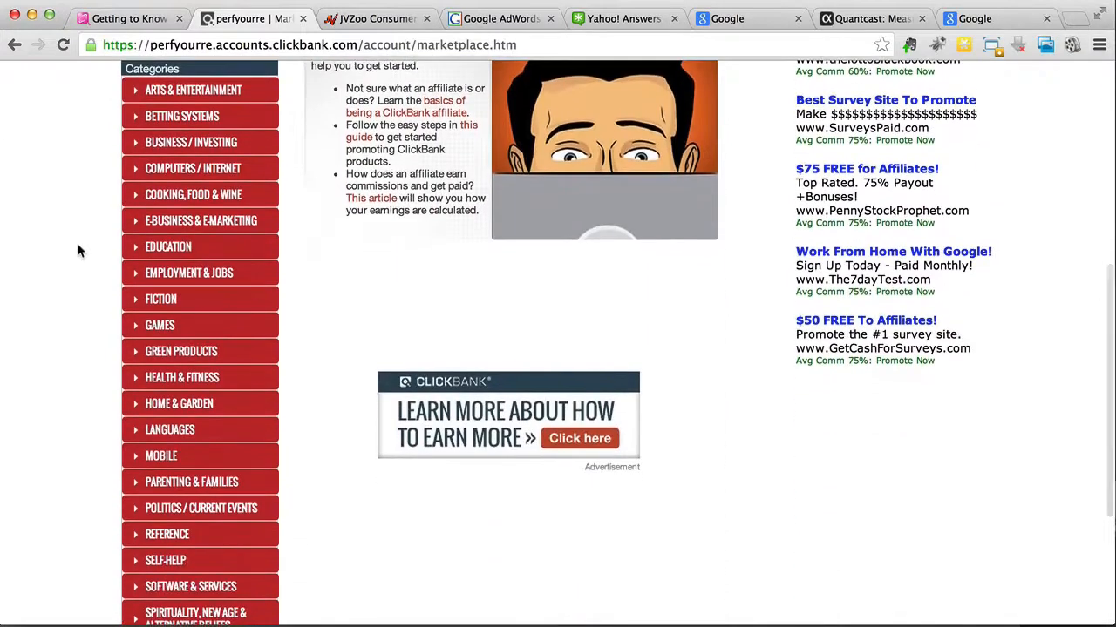
scroll(79, 251, down, 2)
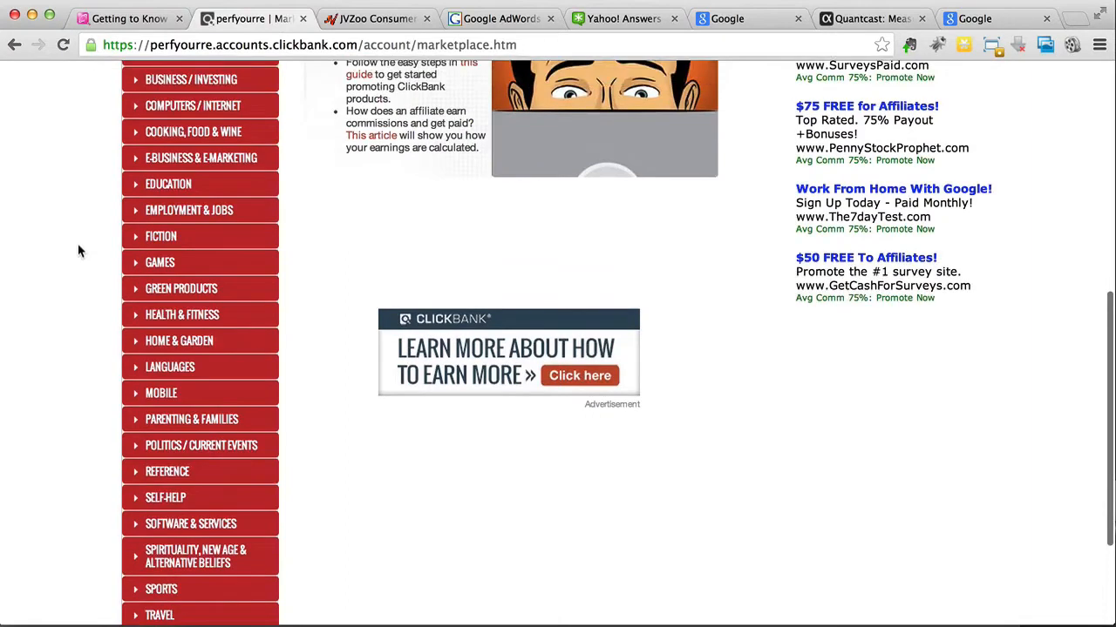
scroll(78, 251, up, 2)
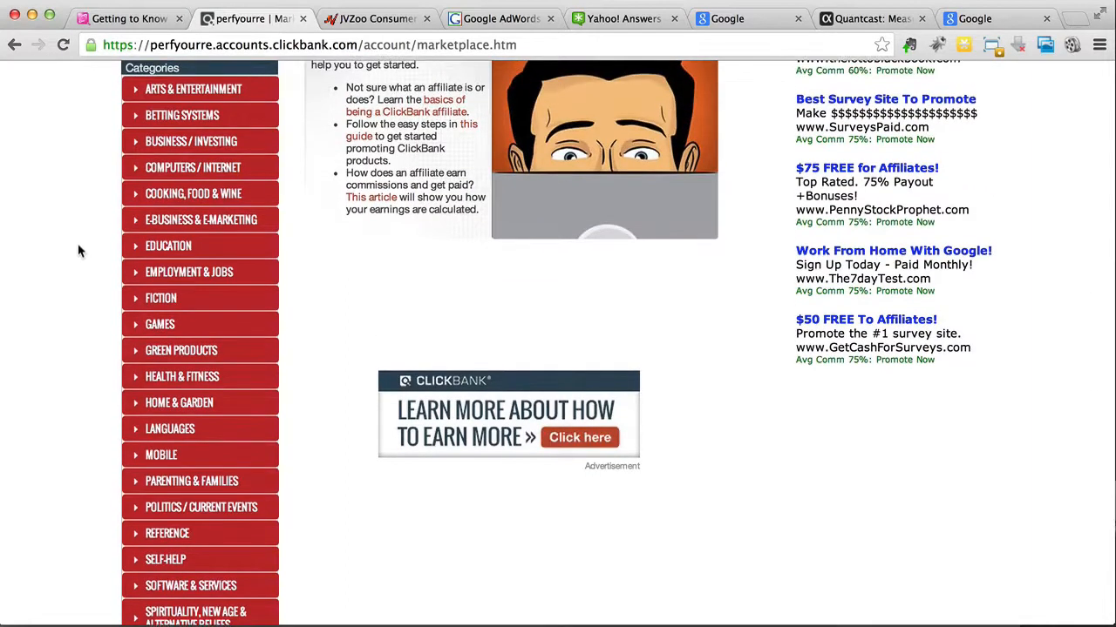
scroll(78, 251, down, 1)
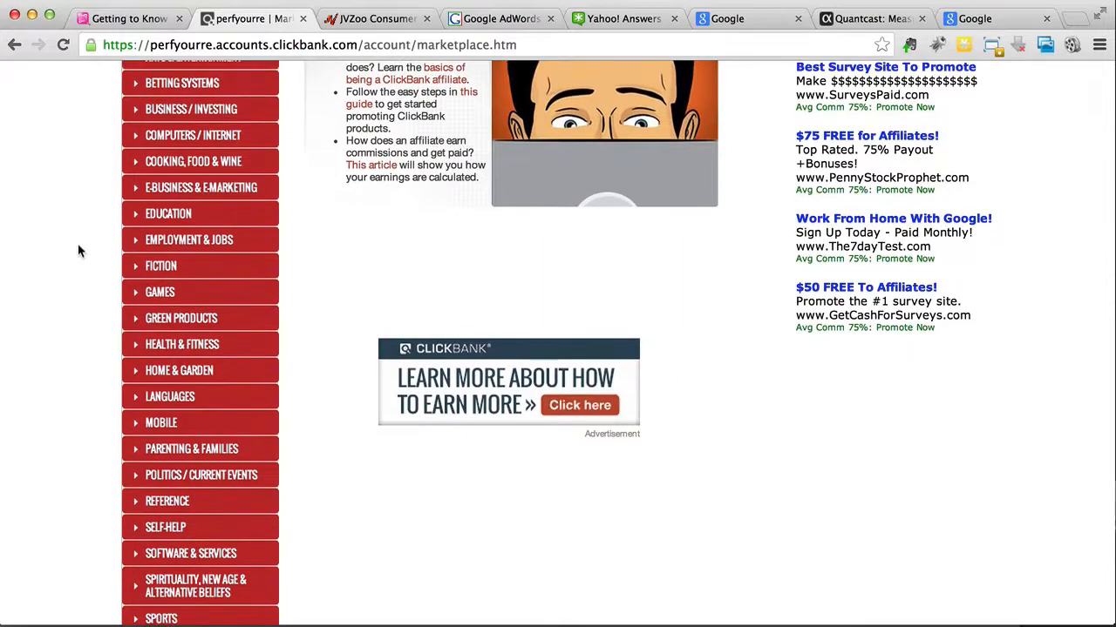
scroll(78, 251, down, 1)
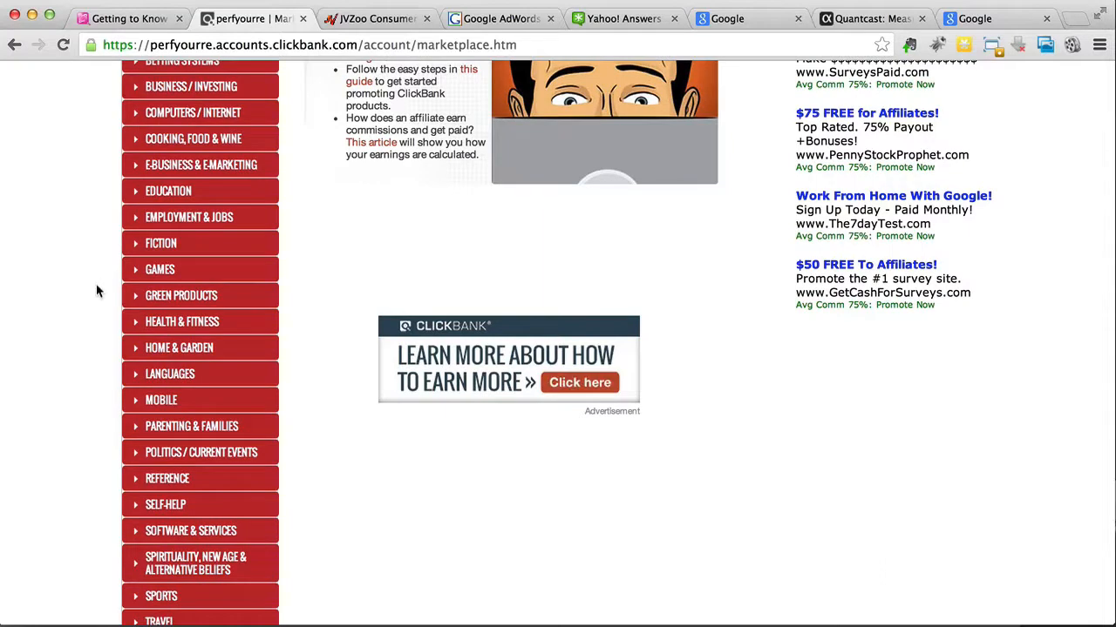
Step: Open the Diets & Weight Loss subcategory within the Health & Fitness category
click(132, 326)
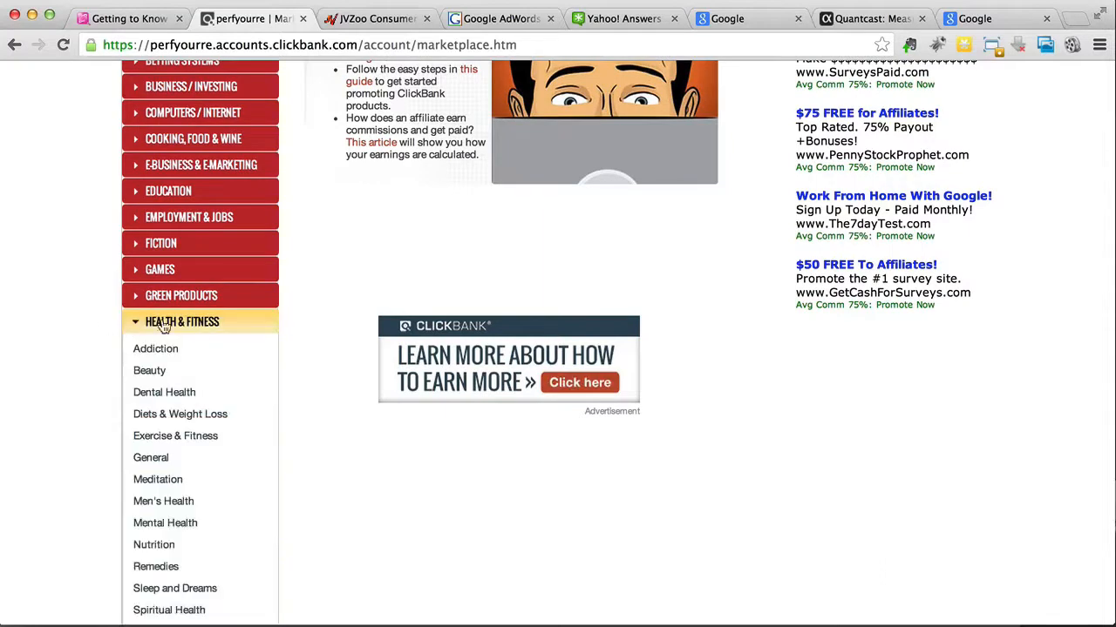
scroll(78, 318, down, 2)
scroll(77, 317, down, 2)
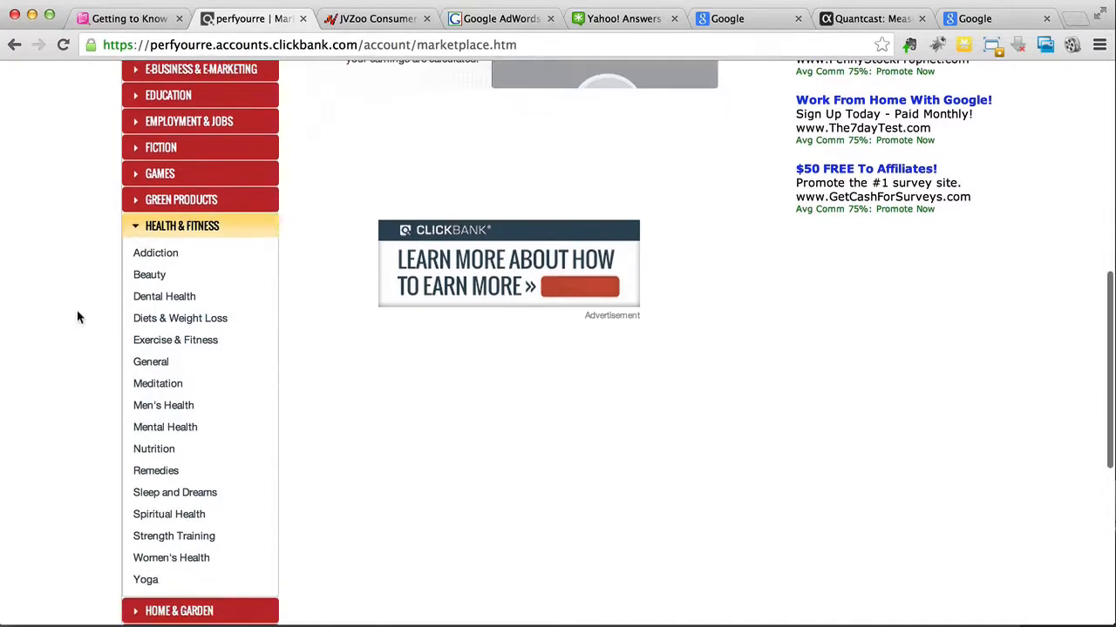
click(148, 320)
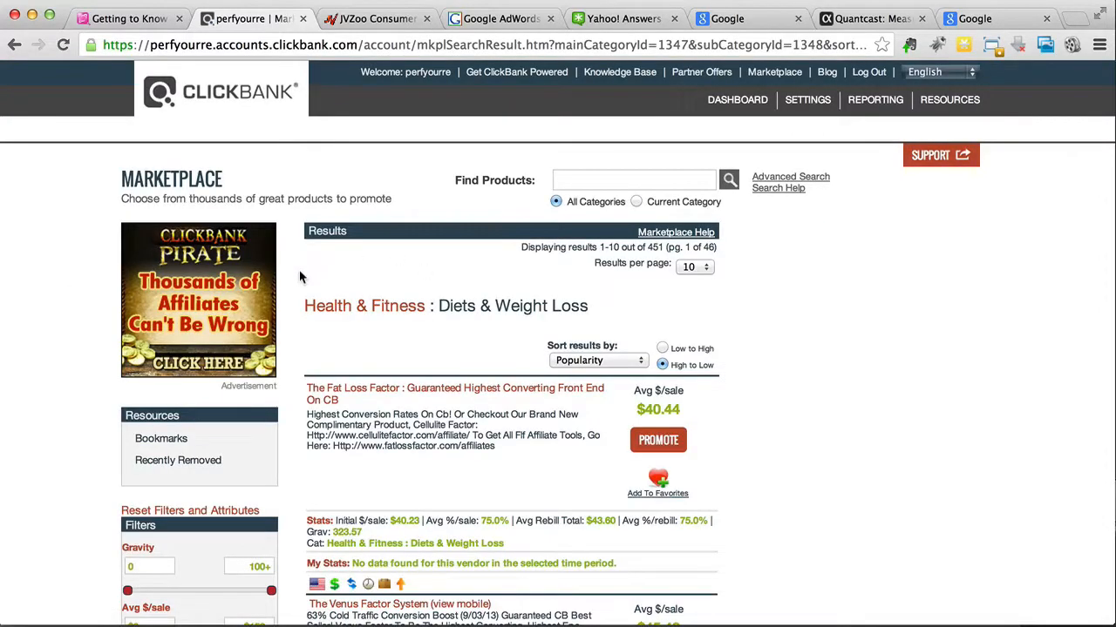
Step: Sort the Diets & Weight Loss results by Gravity
scroll(299, 278, down, 7)
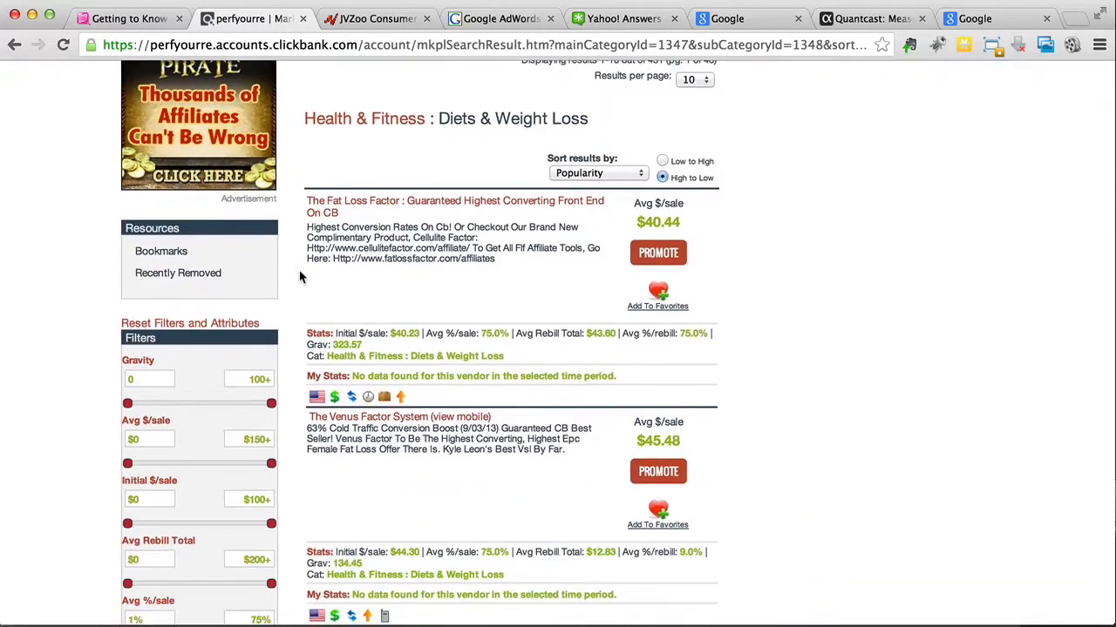
click(583, 173)
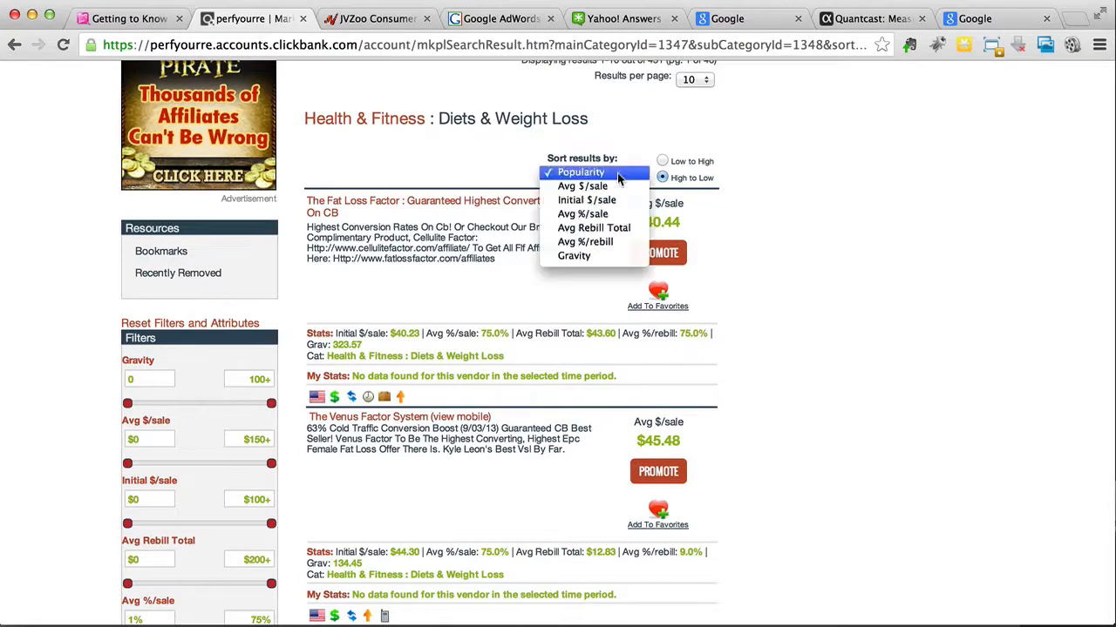
click(601, 256)
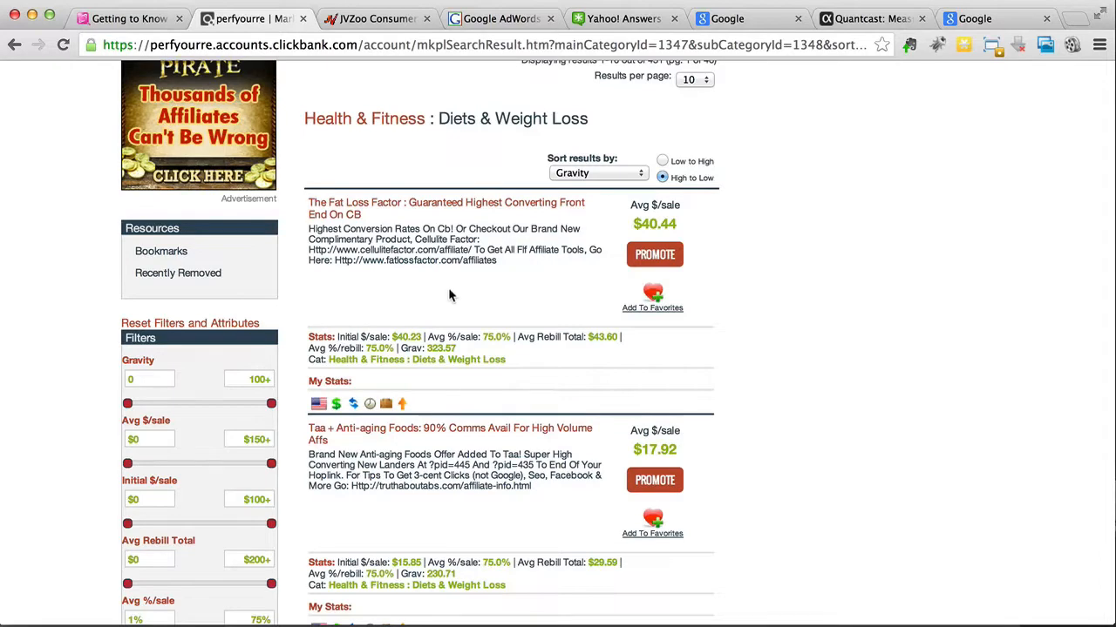
Step: Highlight the gravity score of The Fat Loss Factor and compare it with the scores of the products listed below
drag(401, 349, 468, 348)
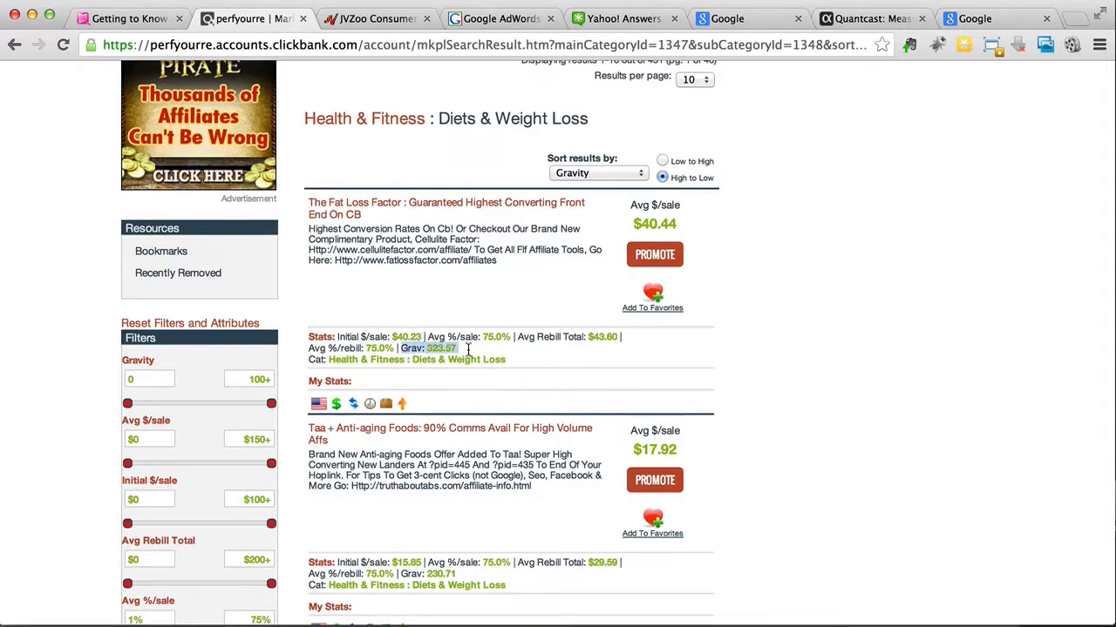
click(468, 348)
drag(457, 349, 426, 349)
click(488, 353)
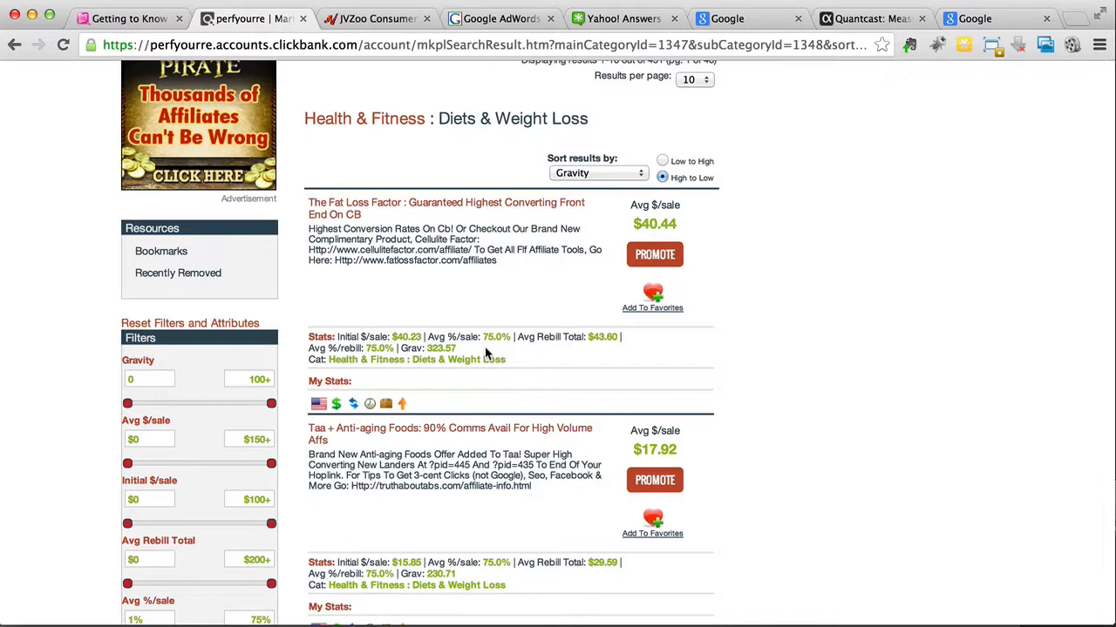
scroll(485, 347, down, 3)
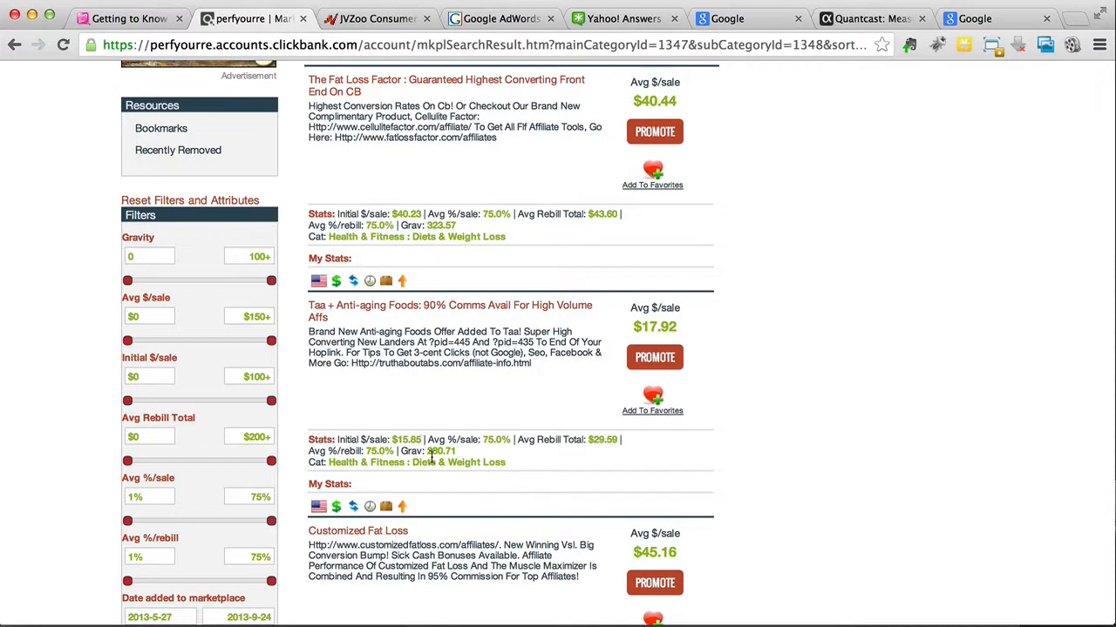
scroll(425, 451, down, 4)
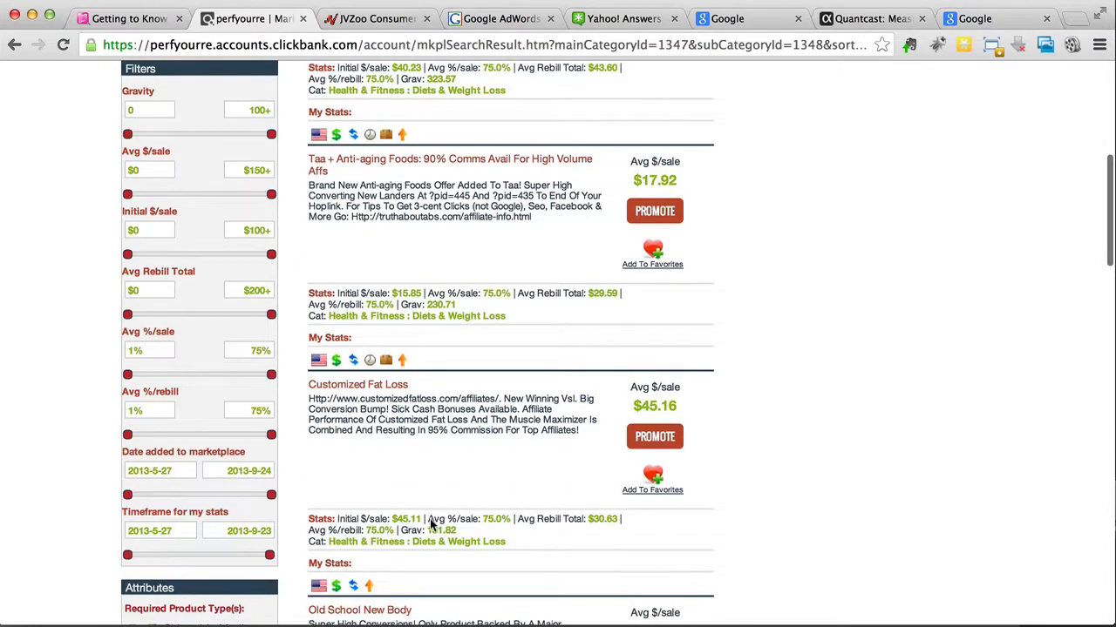
scroll(434, 456, up, 4)
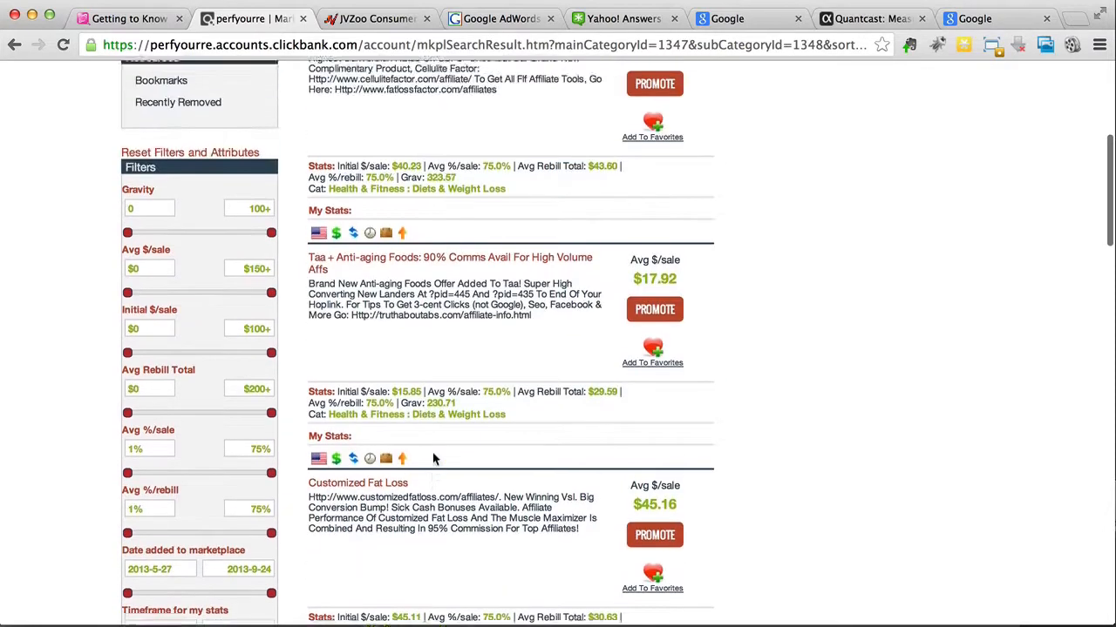
scroll(431, 453, up, 3)
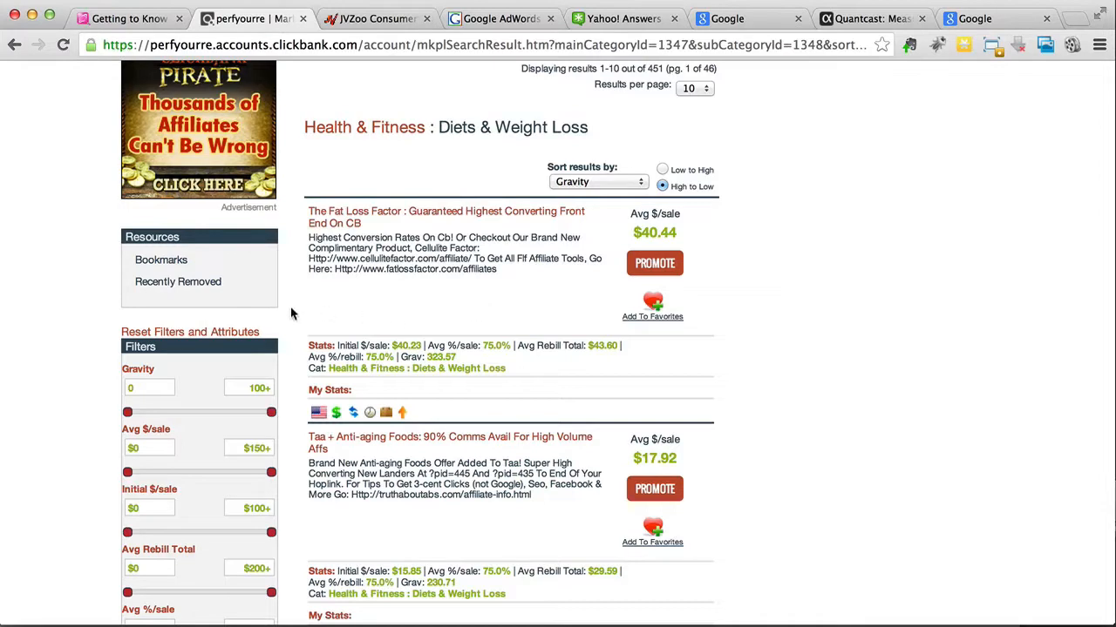
scroll(292, 314, down, 6)
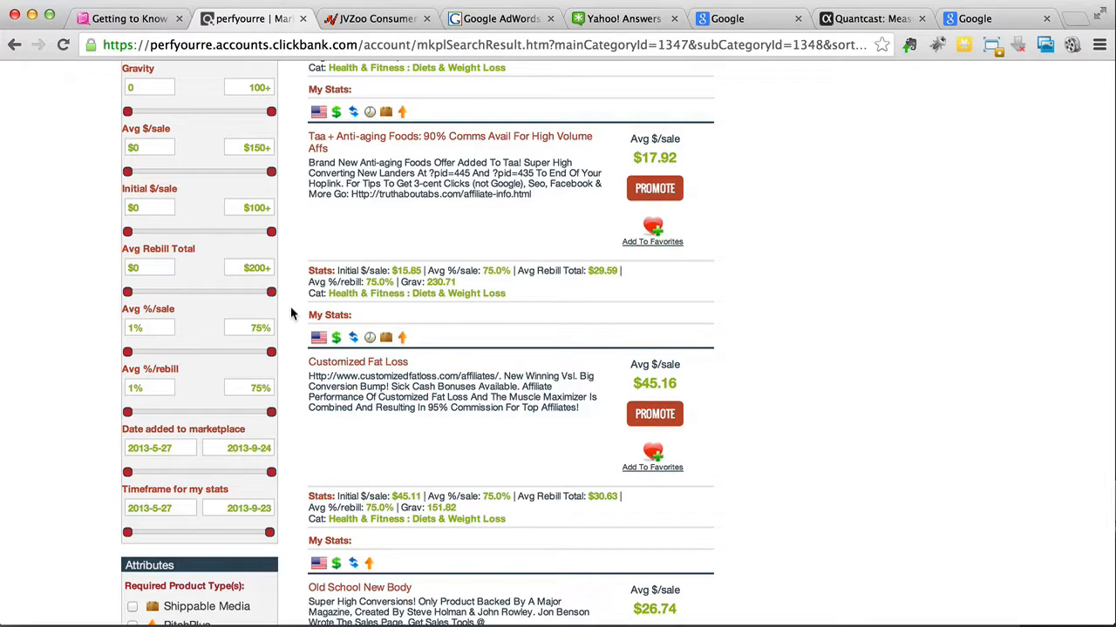
scroll(291, 312, up, 5)
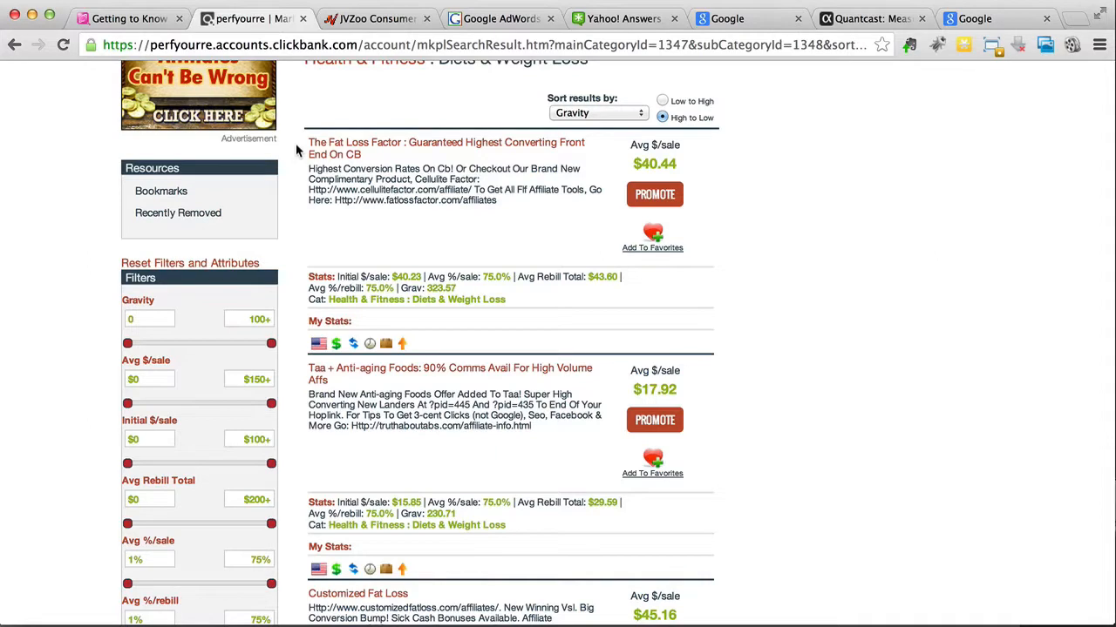
Step: Return to the mind map, switch to the JVZoo Consumer Marketplace and open Diets And Weight Loss under Health / Fitness
click(122, 18)
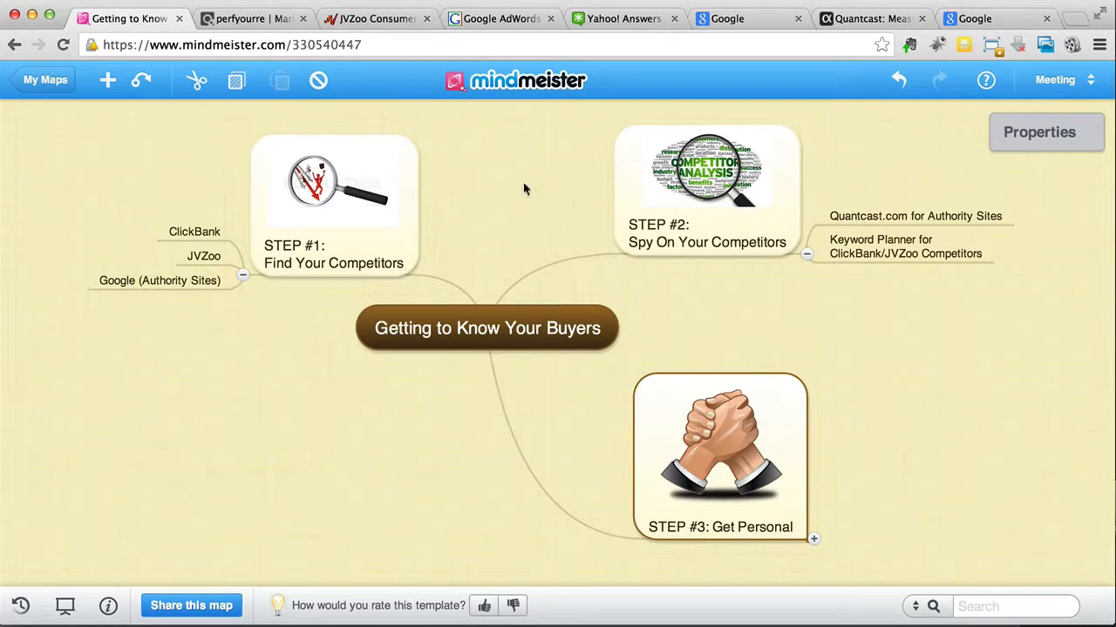
click(381, 25)
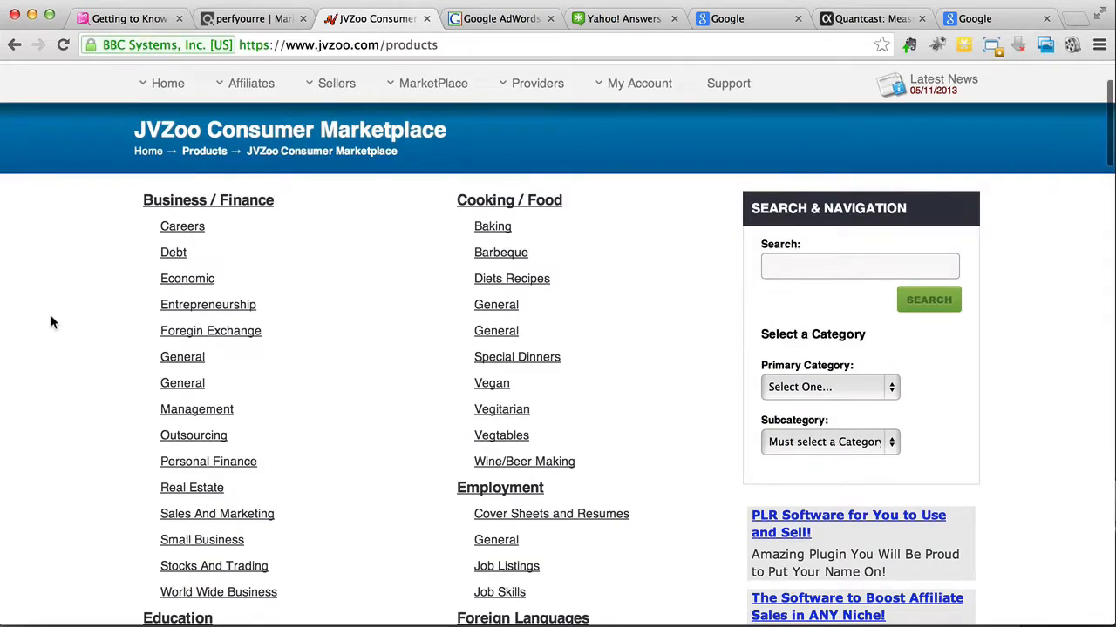
scroll(51, 320, down, 2)
scroll(50, 318, down, 3)
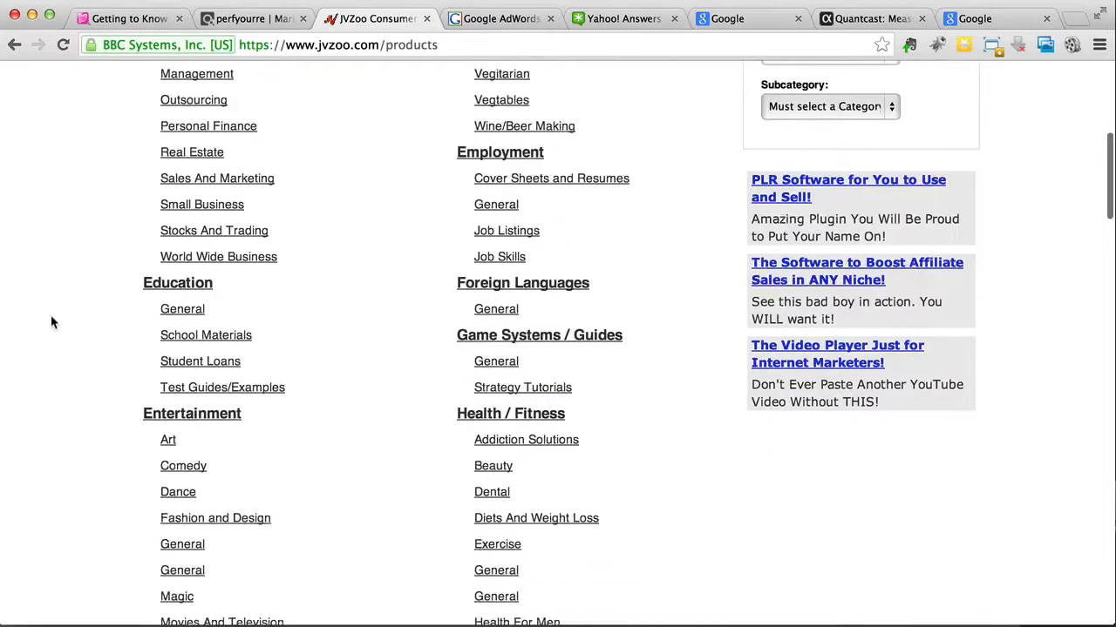
scroll(50, 317, down, 3)
scroll(50, 318, down, 1)
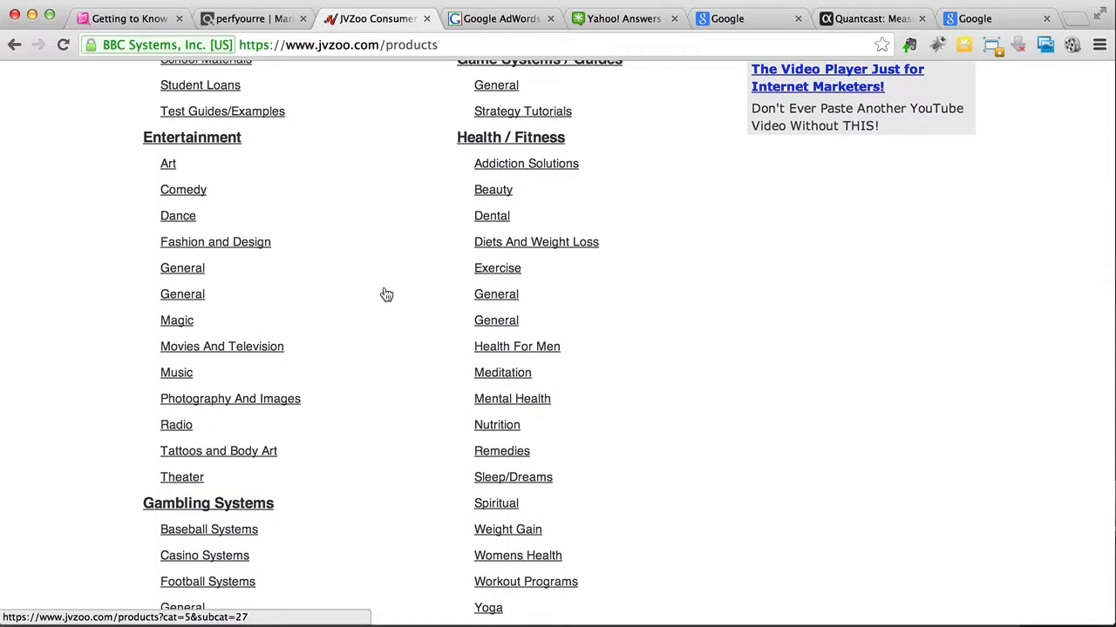
click(558, 251)
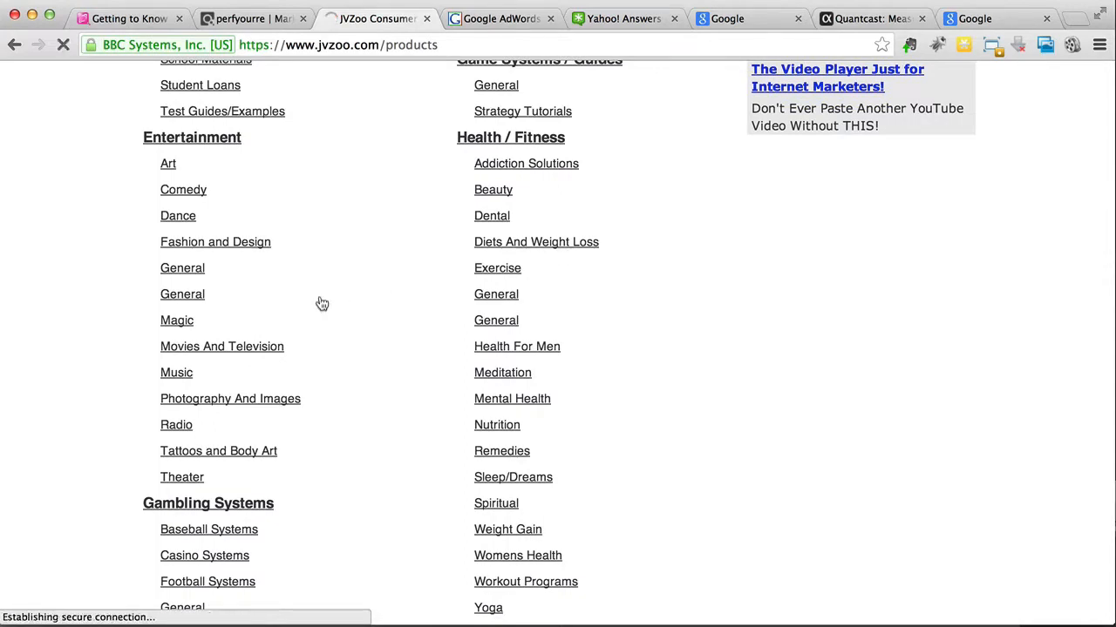
Step: Look through the JVZoo weight loss products and read the sales page of The Most Important Guide On Dieting And Nutrition For The 21st Century!
scroll(321, 303, down, 3)
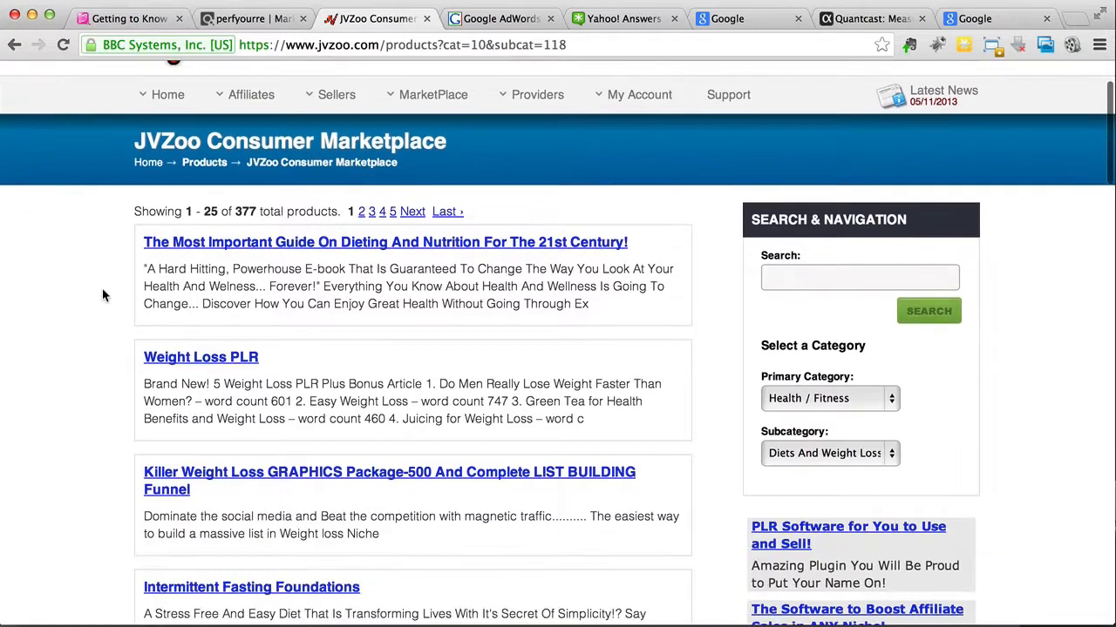
scroll(102, 295, down, 8)
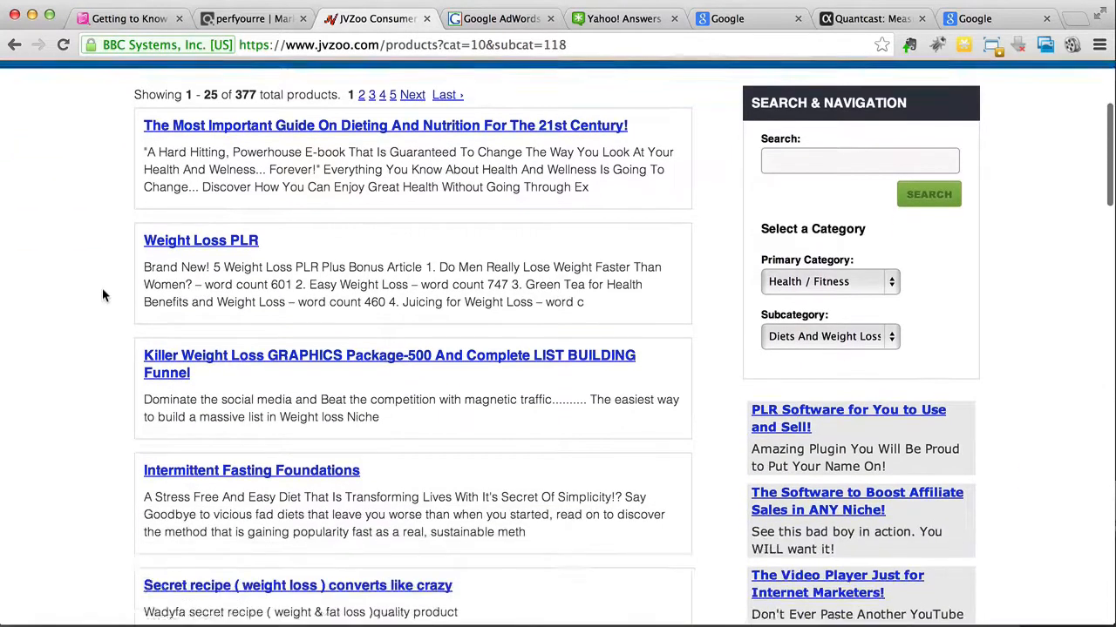
scroll(102, 295, down, 5)
scroll(102, 296, up, 10)
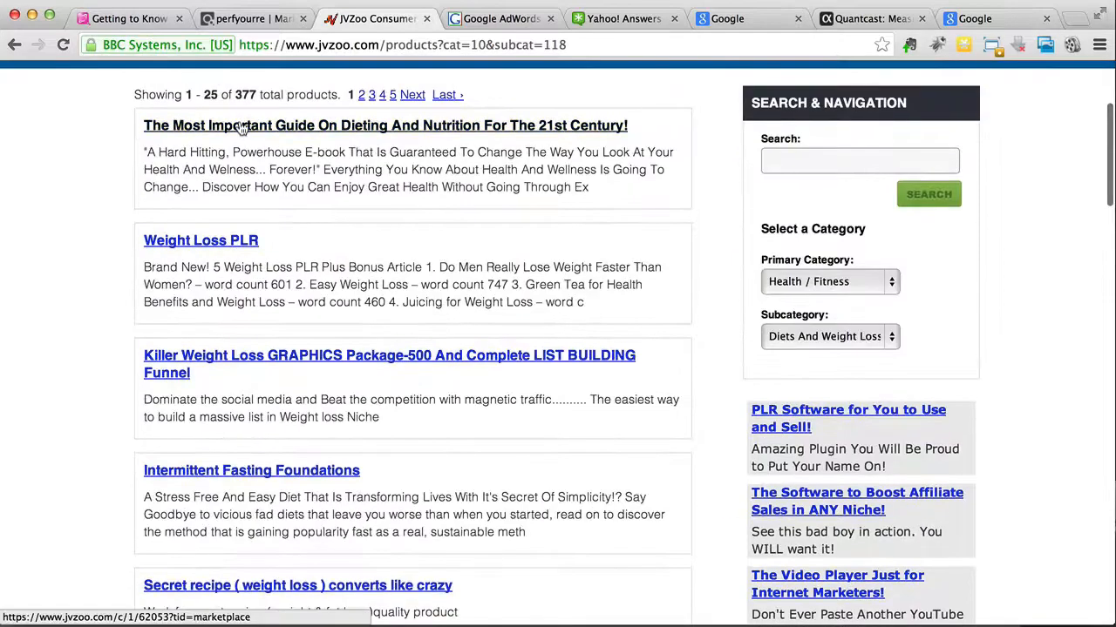
click(241, 128)
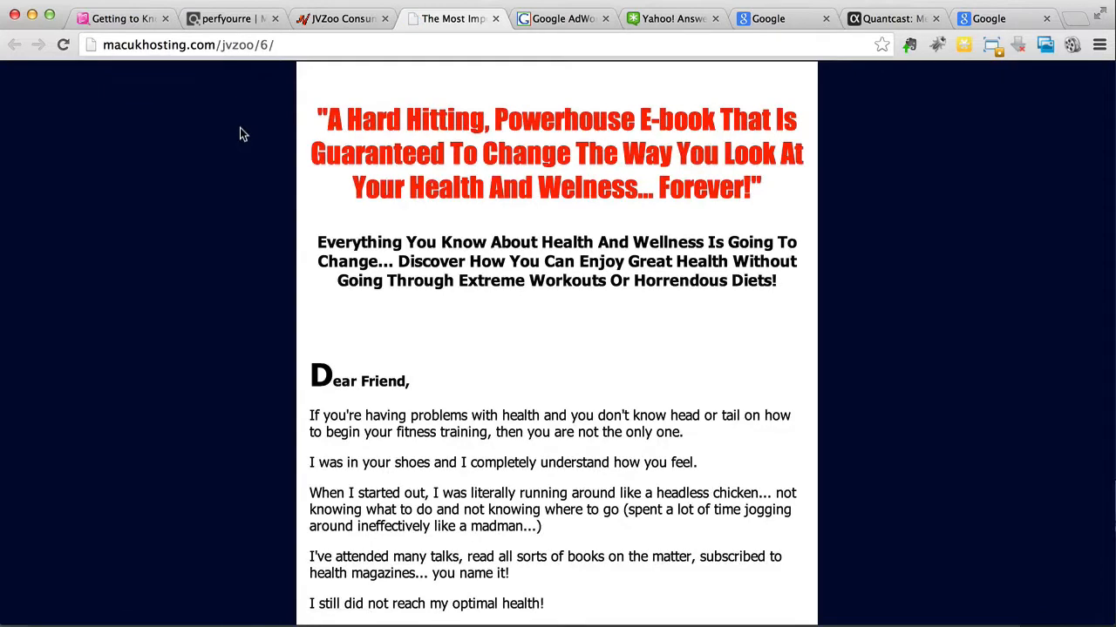
scroll(242, 133, down, 15)
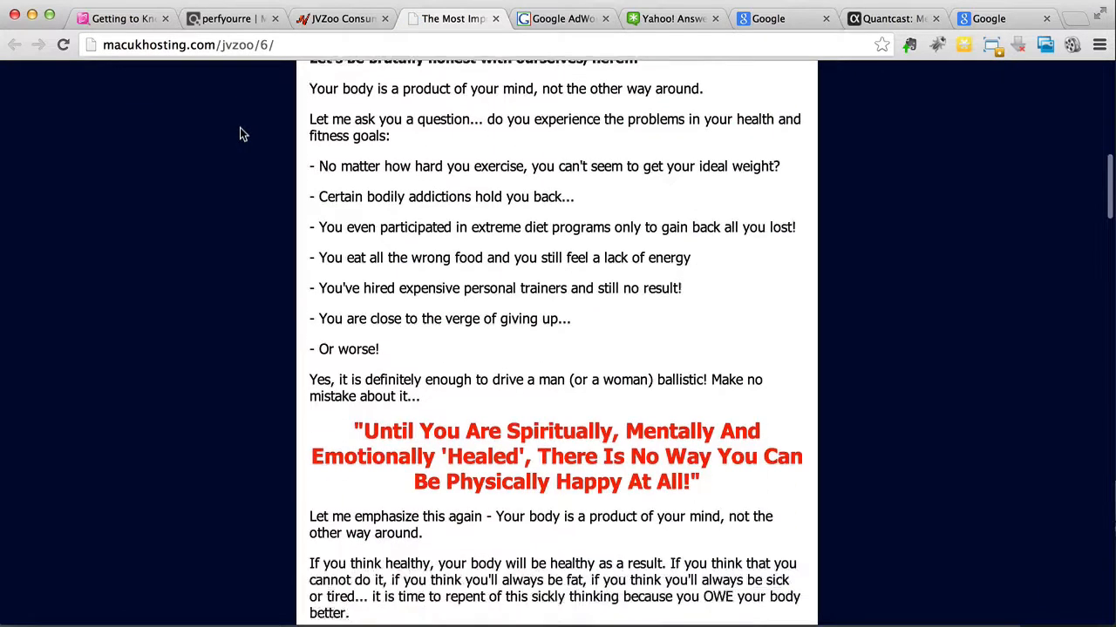
Step: Read the rest of the dieting guide's sales page, then close it and return to the JVZoo product list
scroll(242, 133, down, 20)
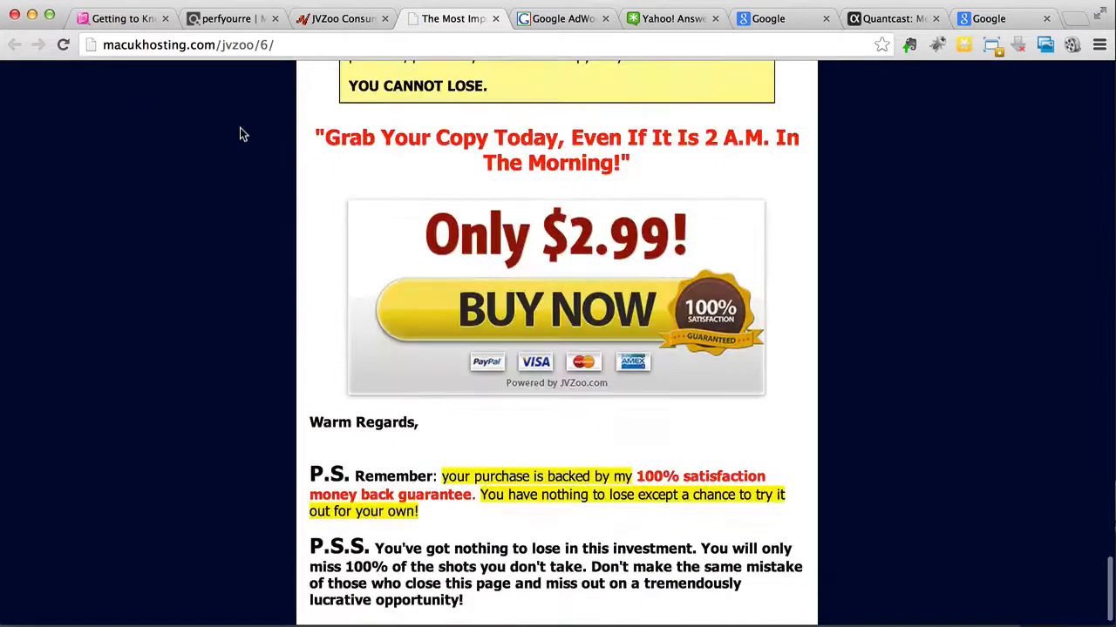
scroll(240, 127, up, 20)
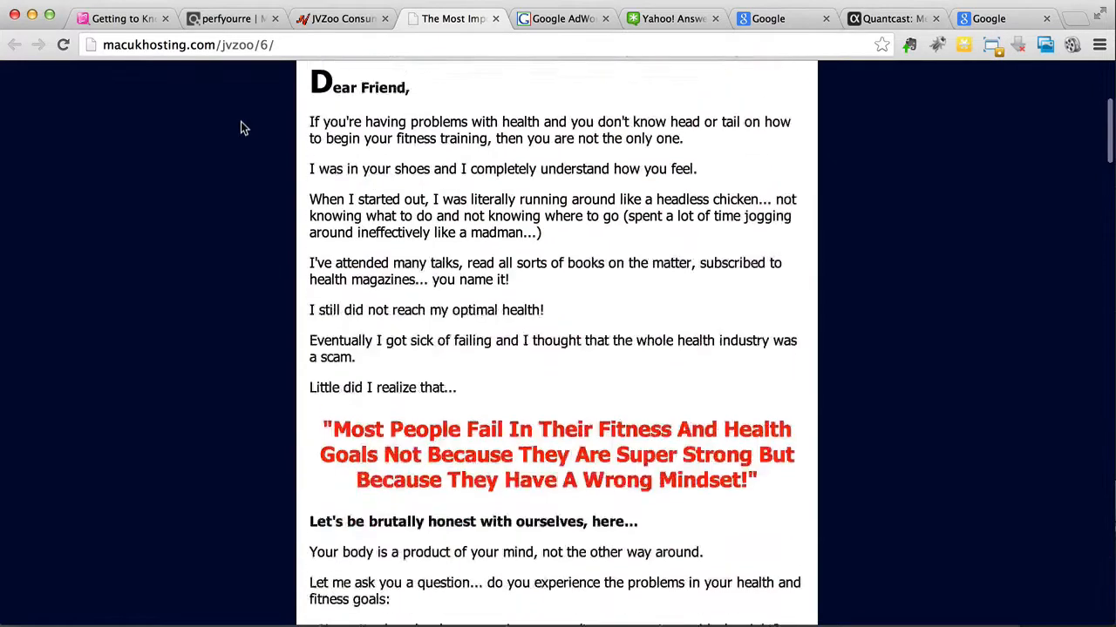
click(338, 27)
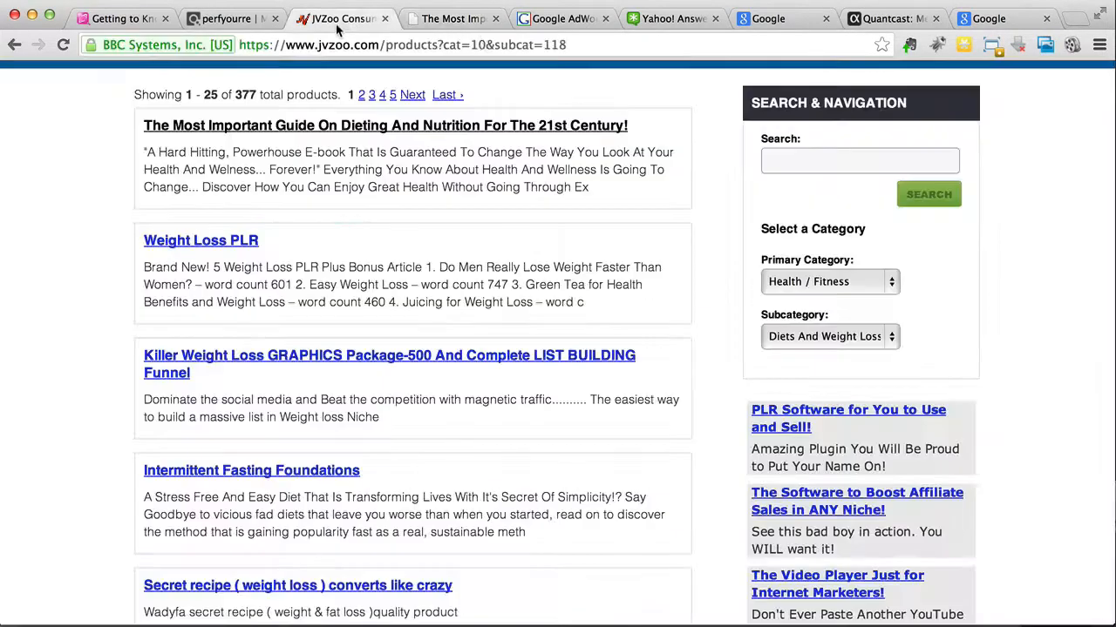
click(495, 18)
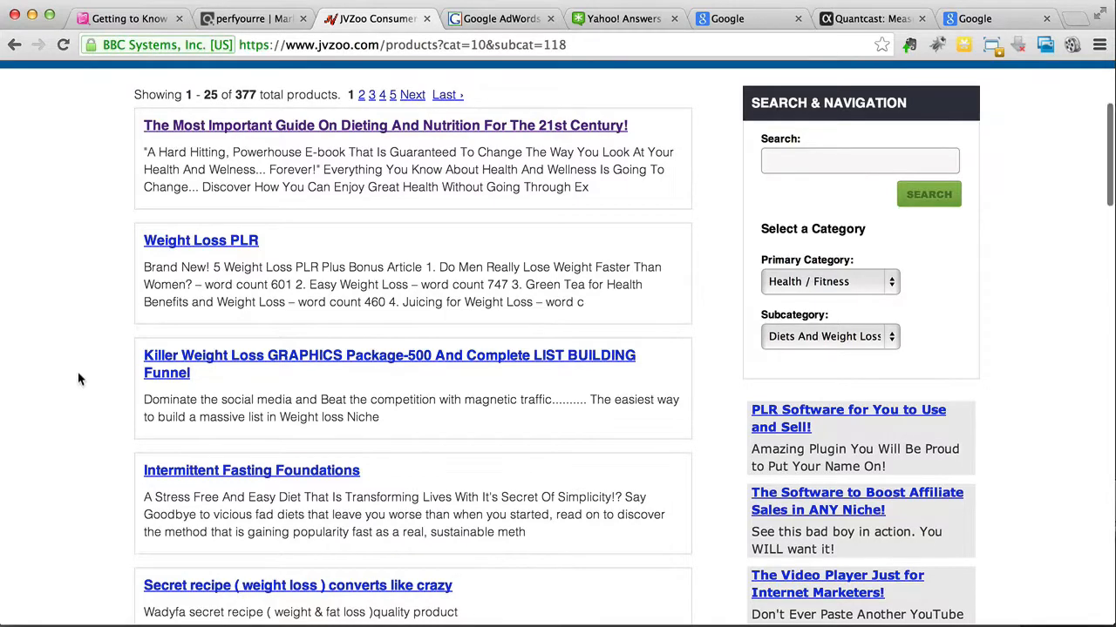
Step: Go back to the JVZoo marketplace category overview and open Copywriting under Internet Marketing / E-Commerce
scroll(79, 379, up, 5)
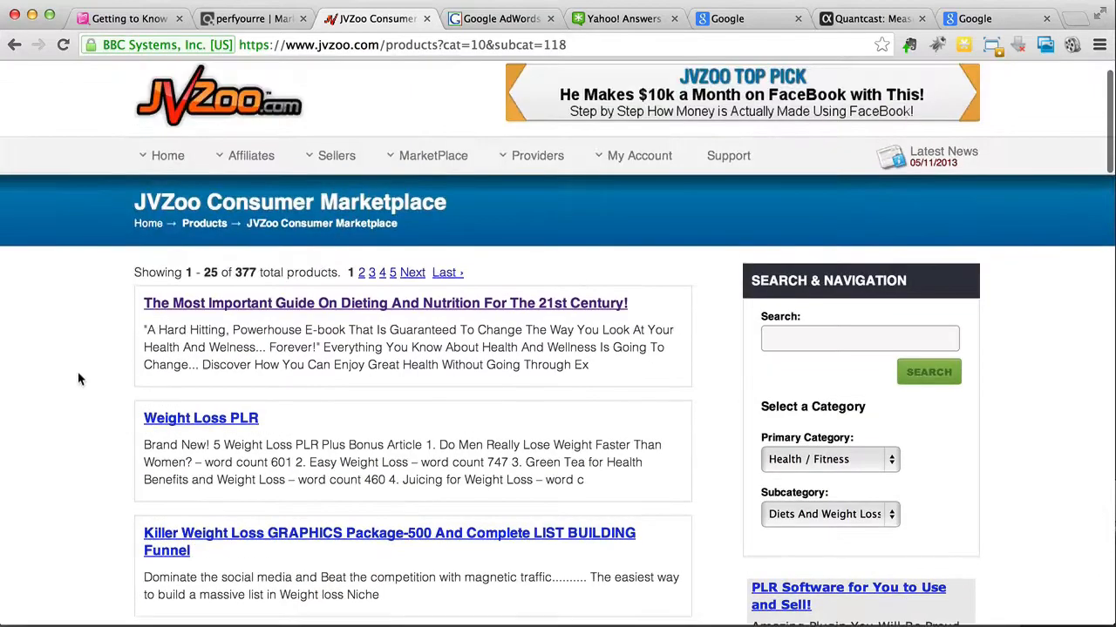
scroll(77, 378, down, 3)
scroll(77, 378, up, 1)
mouse_move(397, 97)
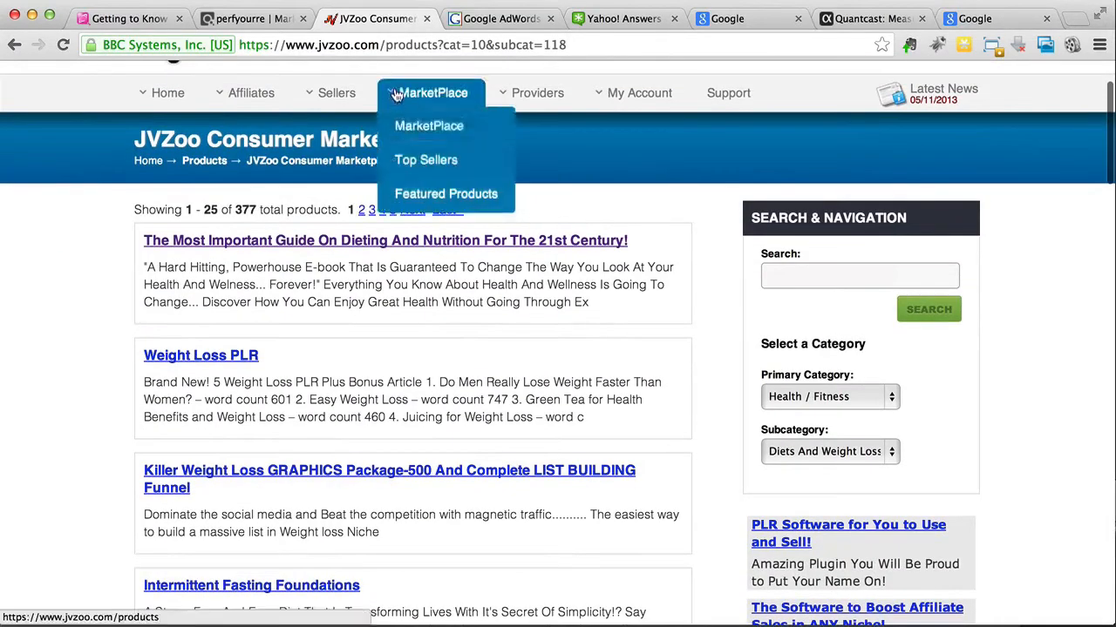
click(403, 129)
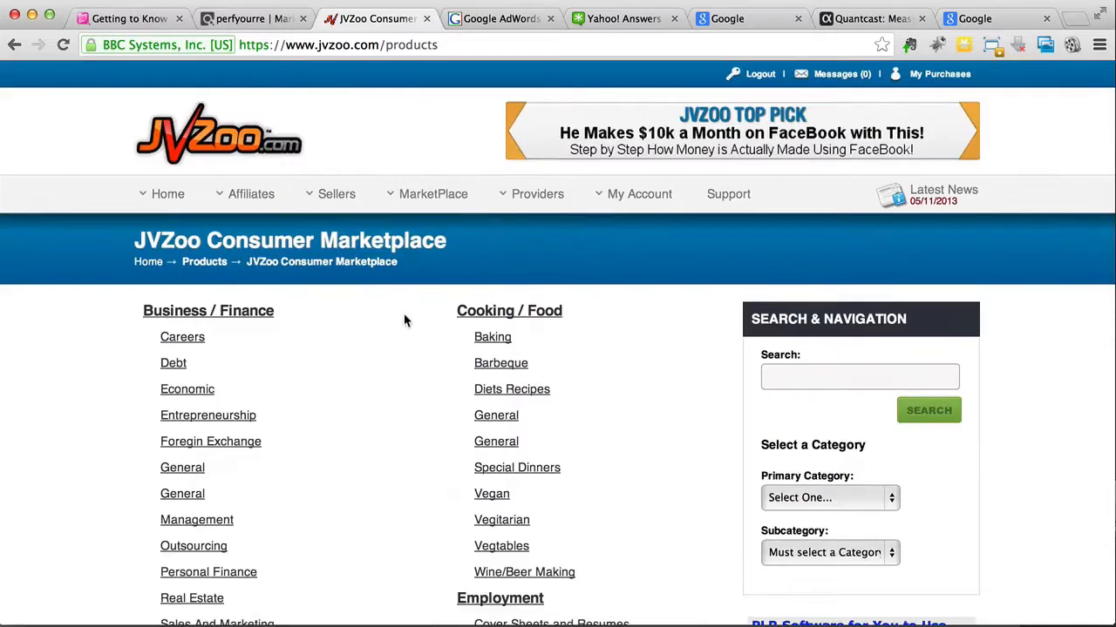
scroll(404, 320, down, 2)
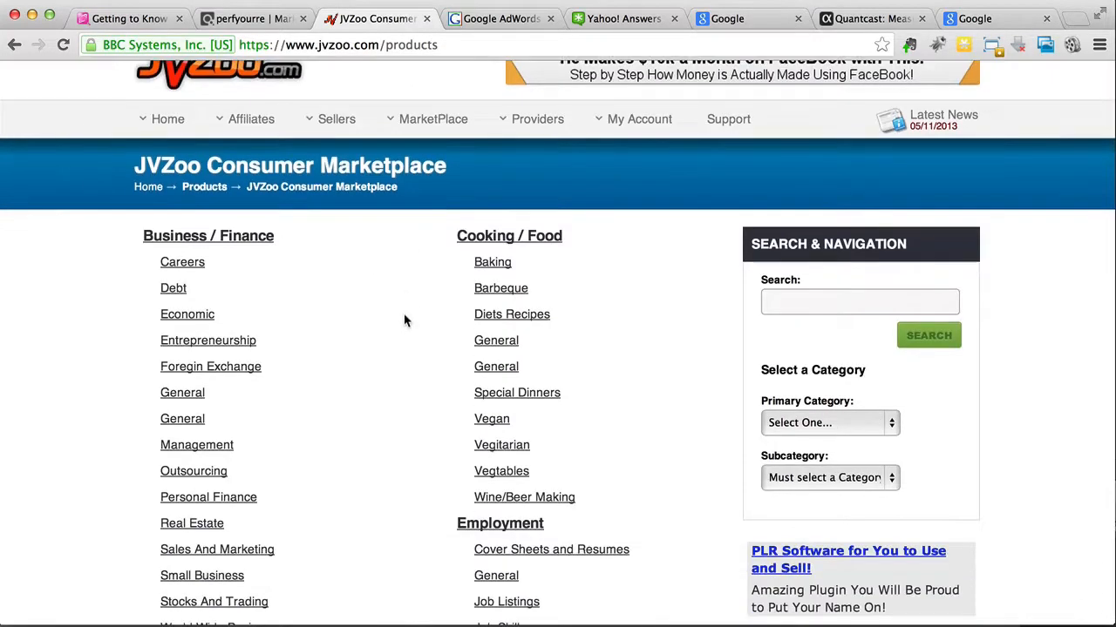
scroll(403, 321, down, 3)
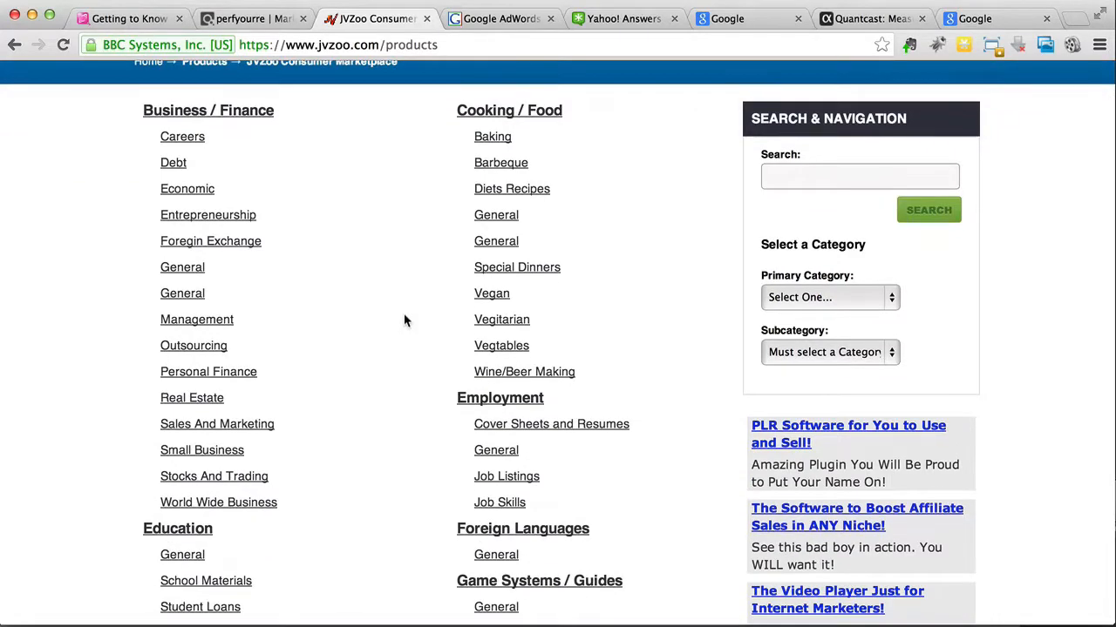
scroll(403, 321, down, 8)
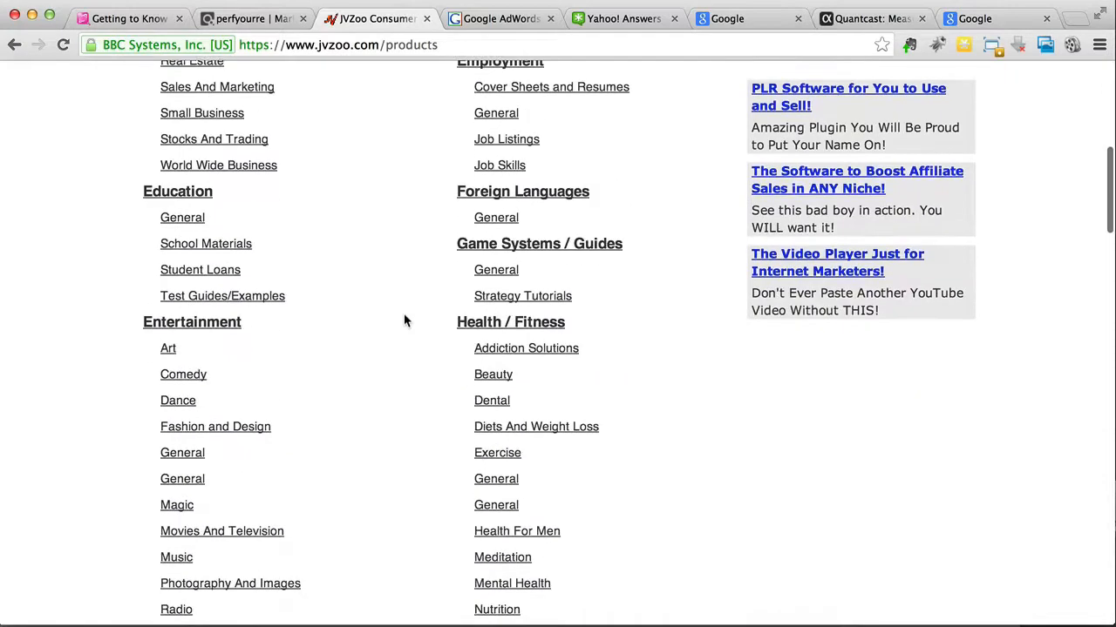
scroll(403, 320, down, 14)
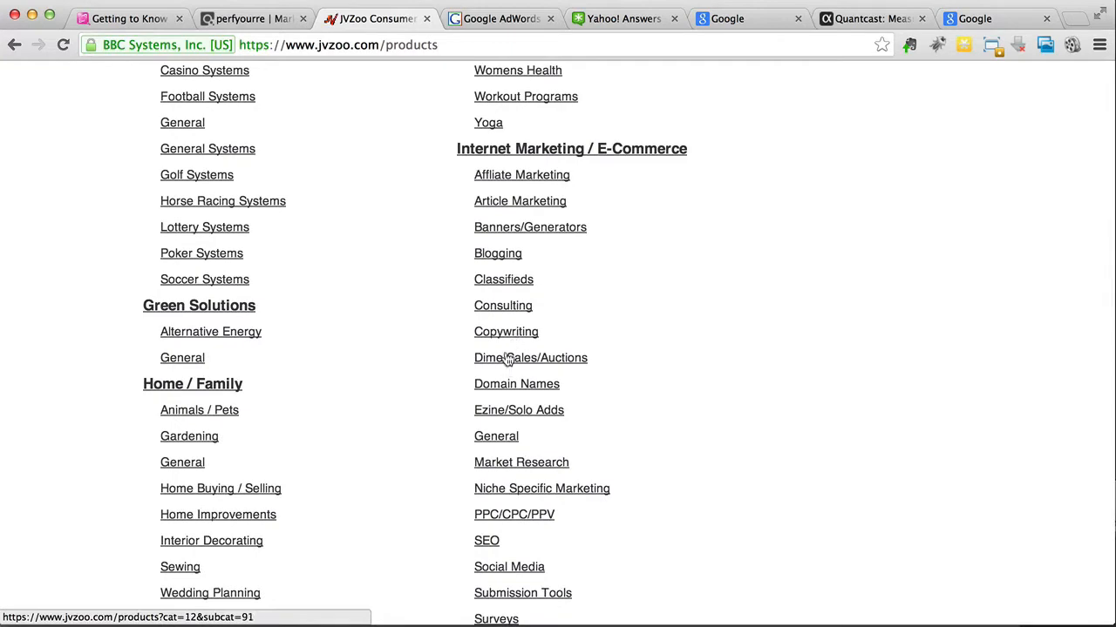
click(504, 336)
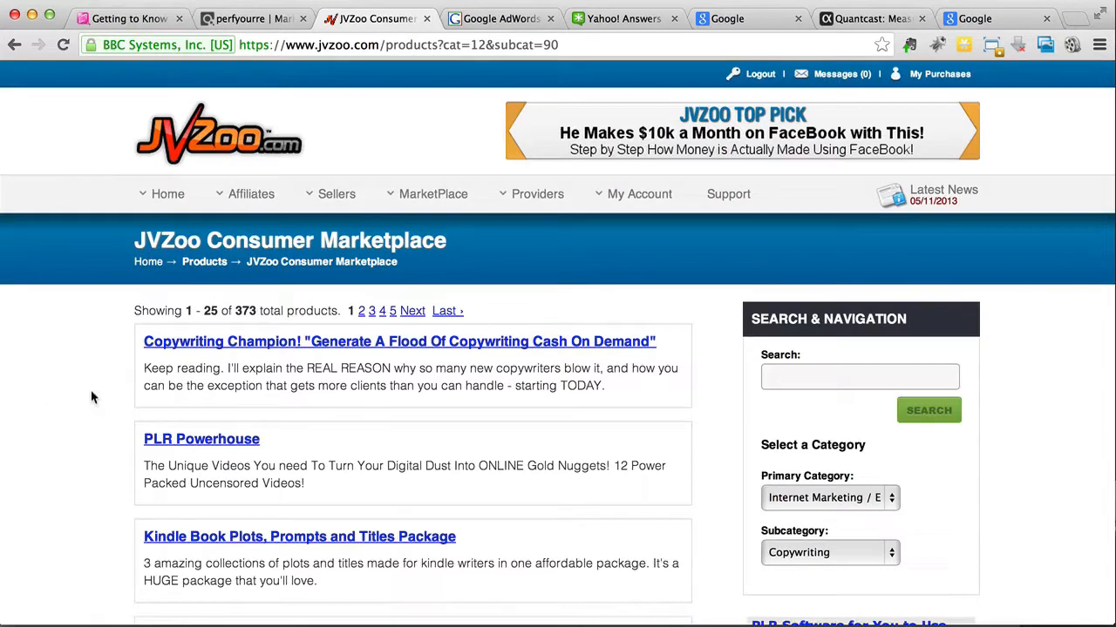
Step: Look through the Copywriting products and open the Copywriting Champion! sales page in a new tab
scroll(91, 398, down, 10)
scroll(92, 397, up, 8)
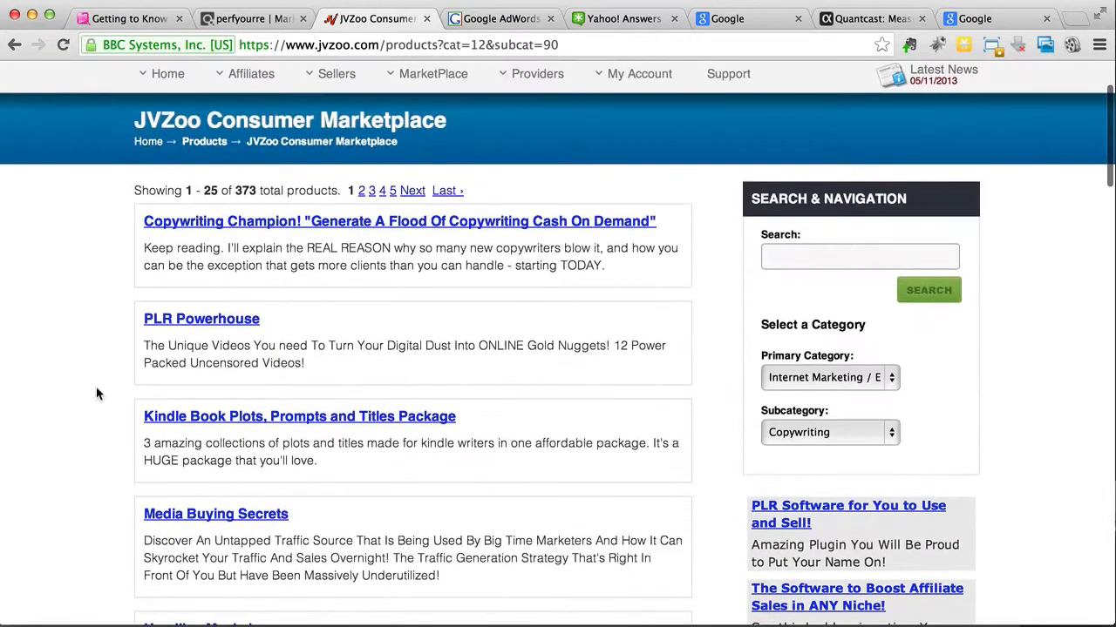
scroll(135, 228, down, 2)
scroll(133, 228, down, 6)
scroll(134, 229, up, 7)
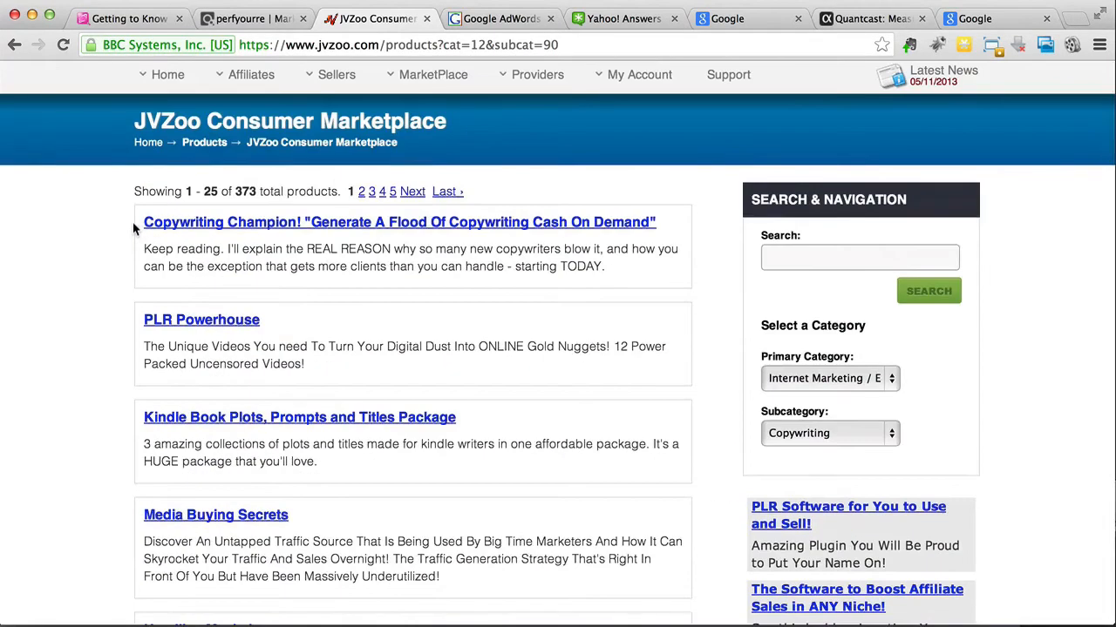
right_click(280, 220)
click(251, 164)
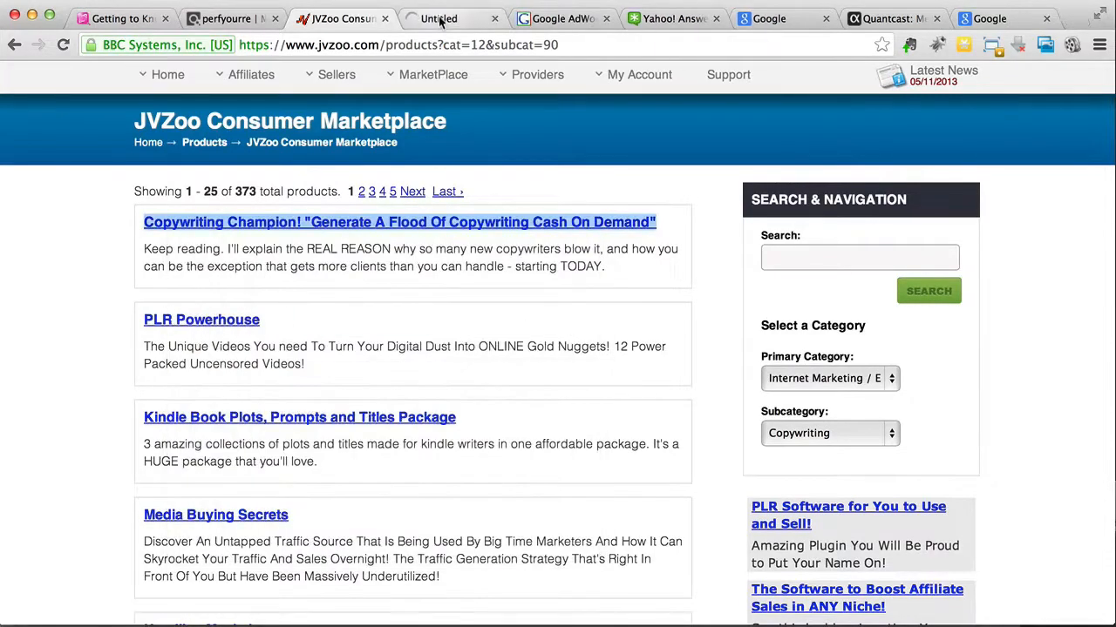
key(ctrl+Tab)
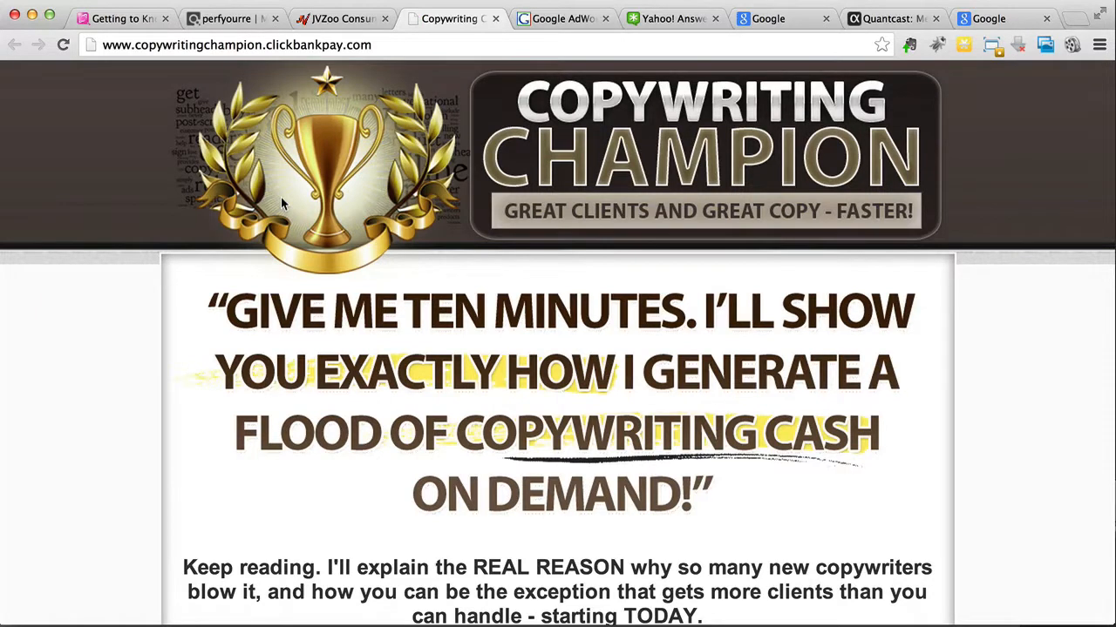
Step: Read through the Copywriting Champion sales page and return to the Getting to Know Your Buyers mind map
scroll(112, 311, down, 4)
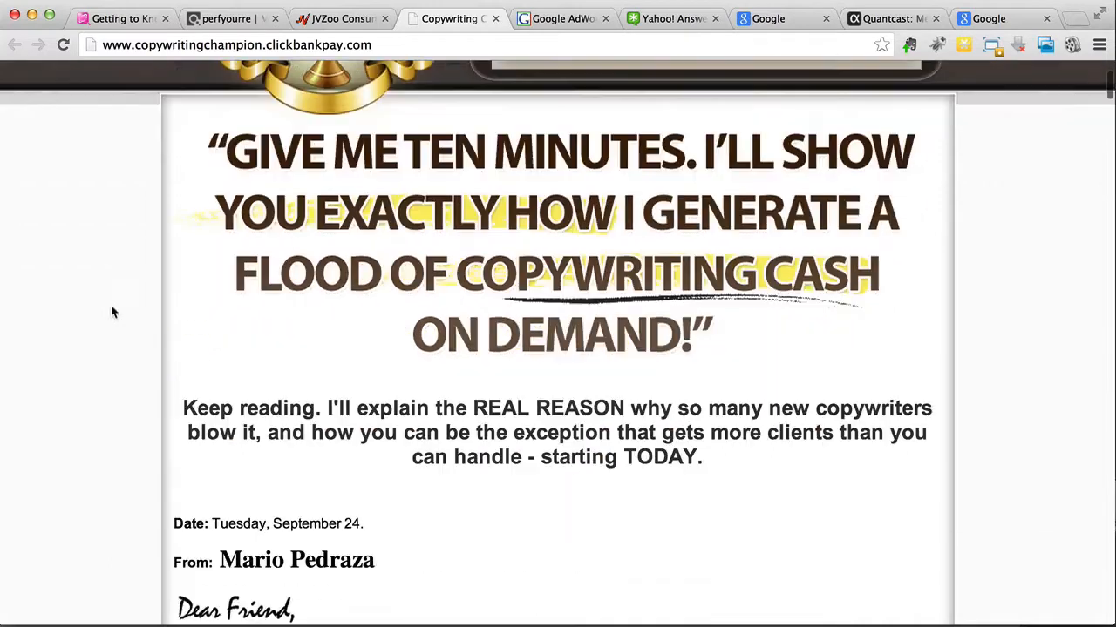
scroll(112, 311, down, 5)
scroll(111, 311, down, 4)
scroll(110, 311, up, 8)
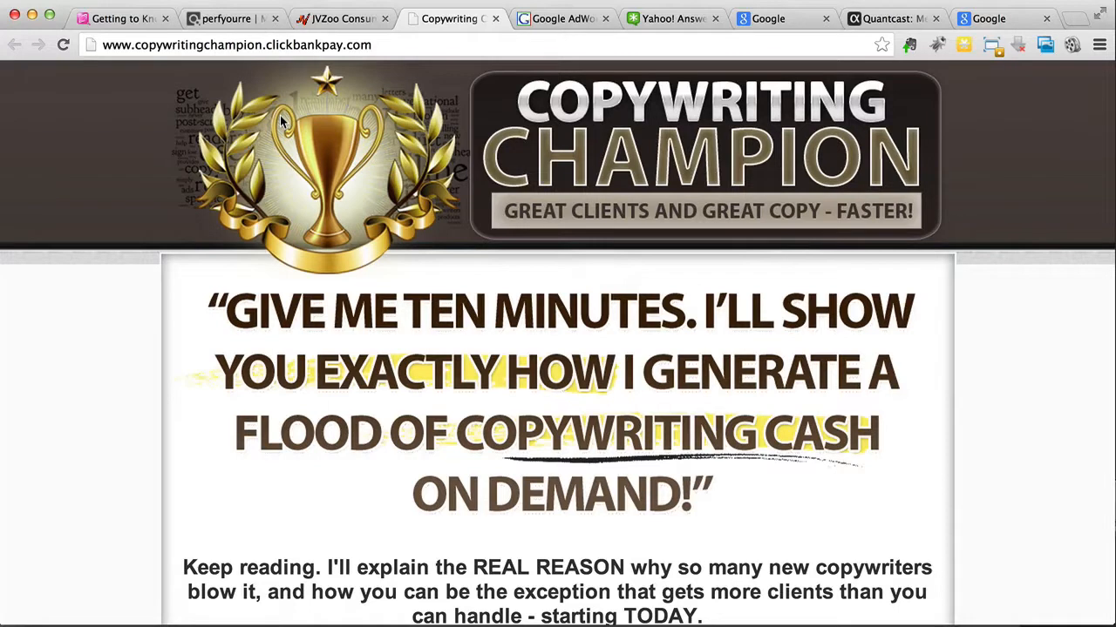
click(146, 21)
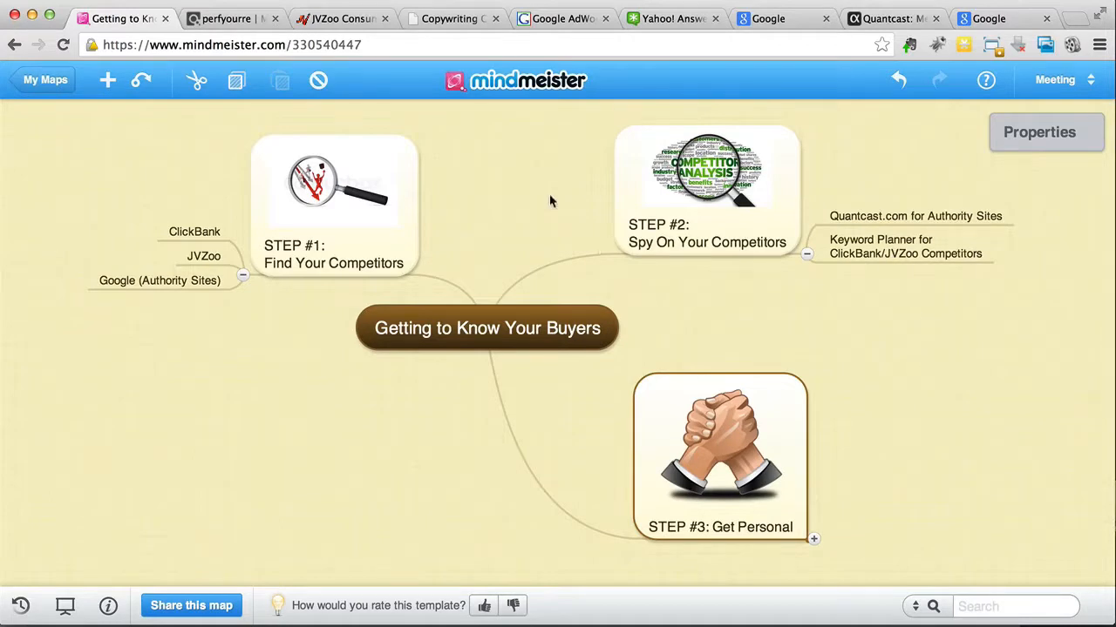
Step: Switch to Google AdWords Keyword Planner and open the search form for keyword and ad group ideas
click(558, 20)
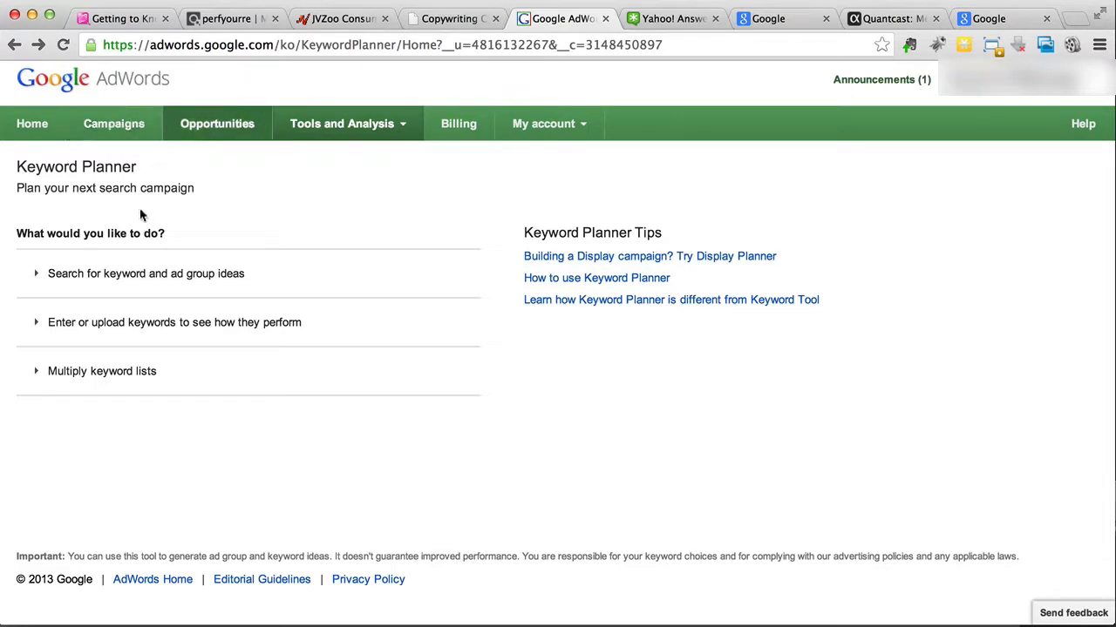
click(88, 283)
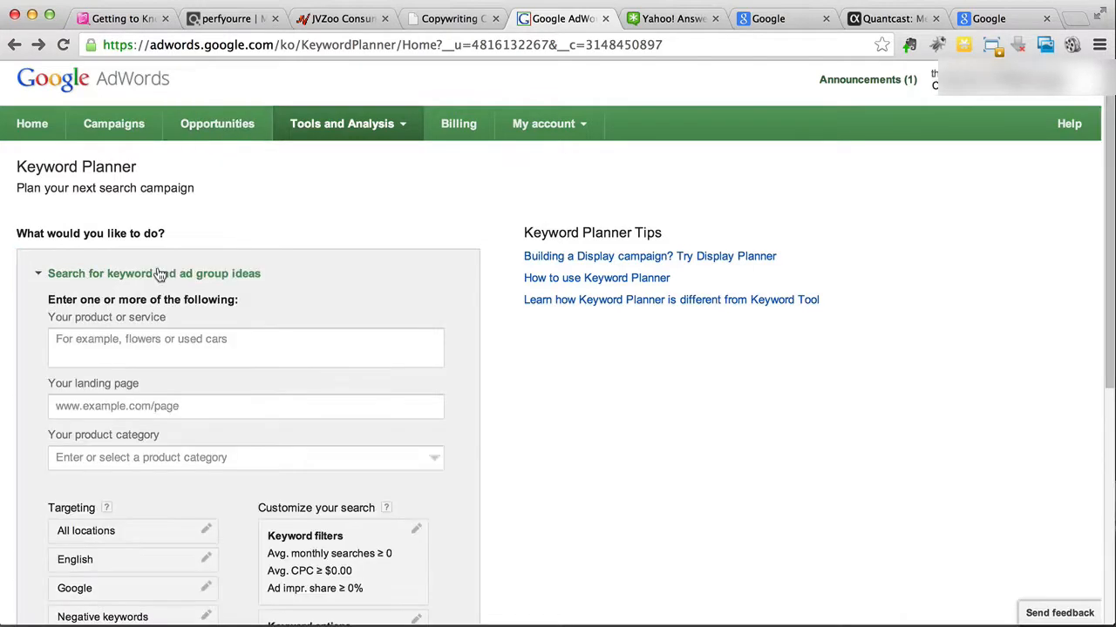
scroll(159, 275, down, 3)
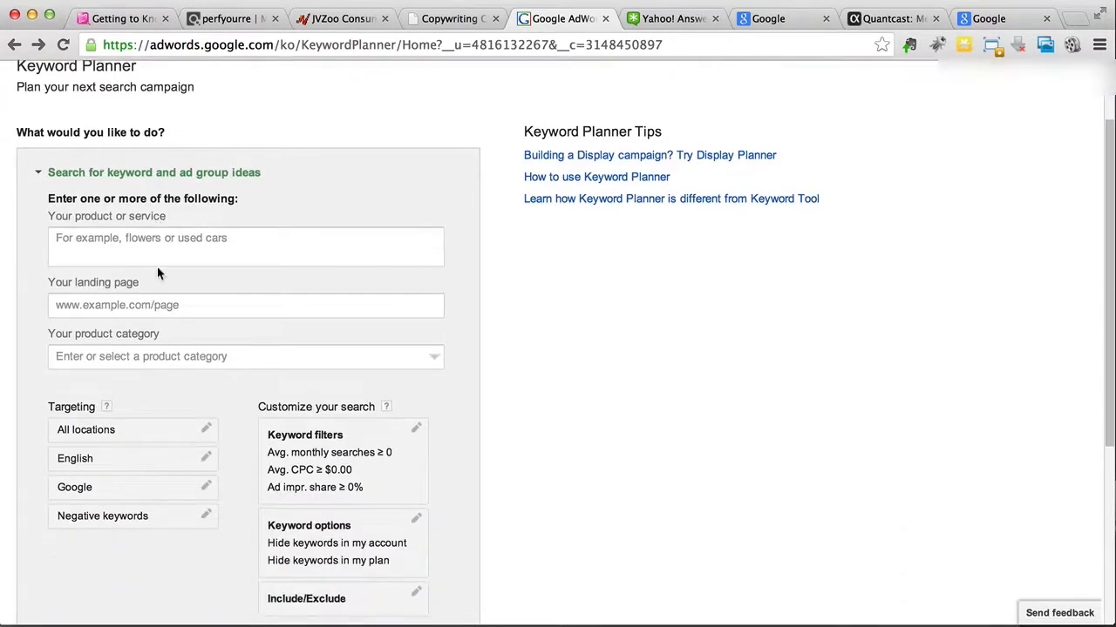
scroll(157, 265, down, 1)
click(173, 217)
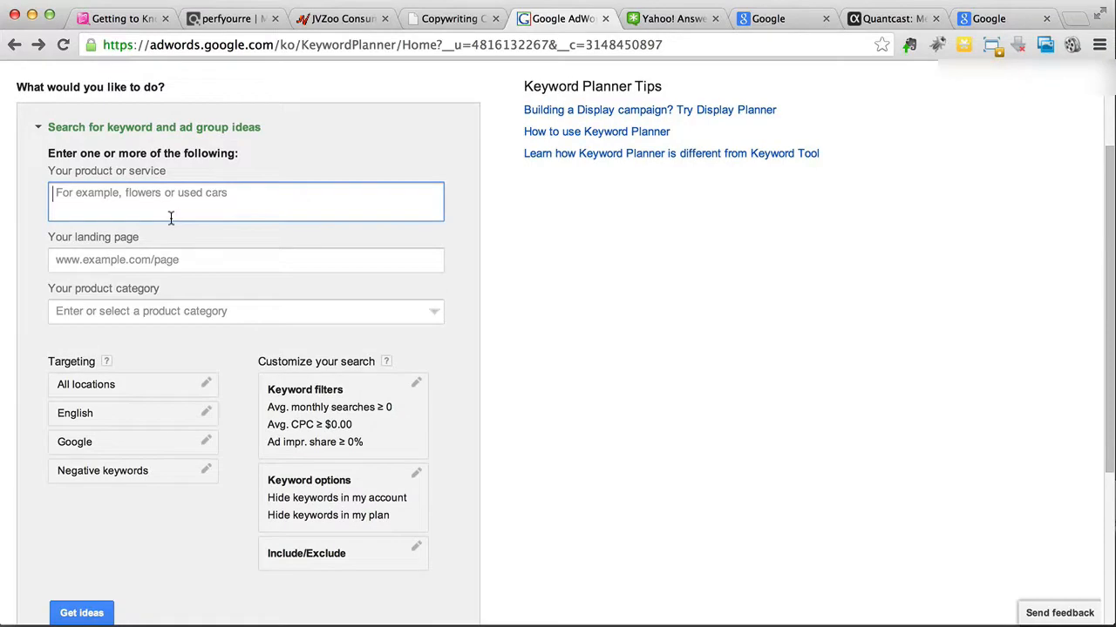
Step: Switch to the ClickBank Diets & Weight Loss results and open The Fat Loss Factor's sales page in a new tab
click(209, 21)
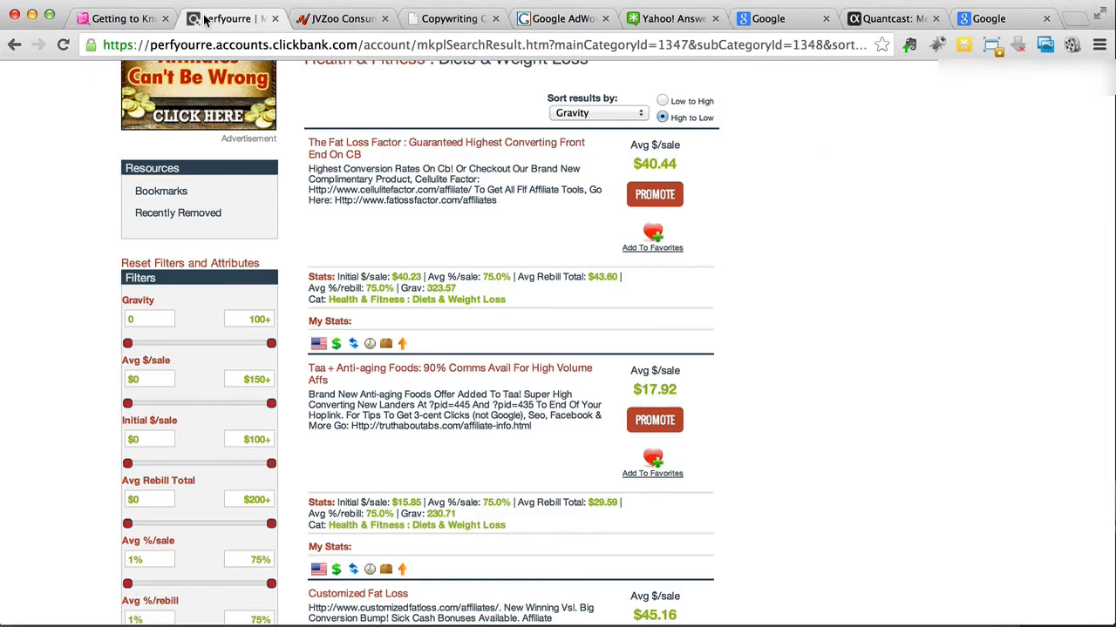
right_click(345, 159)
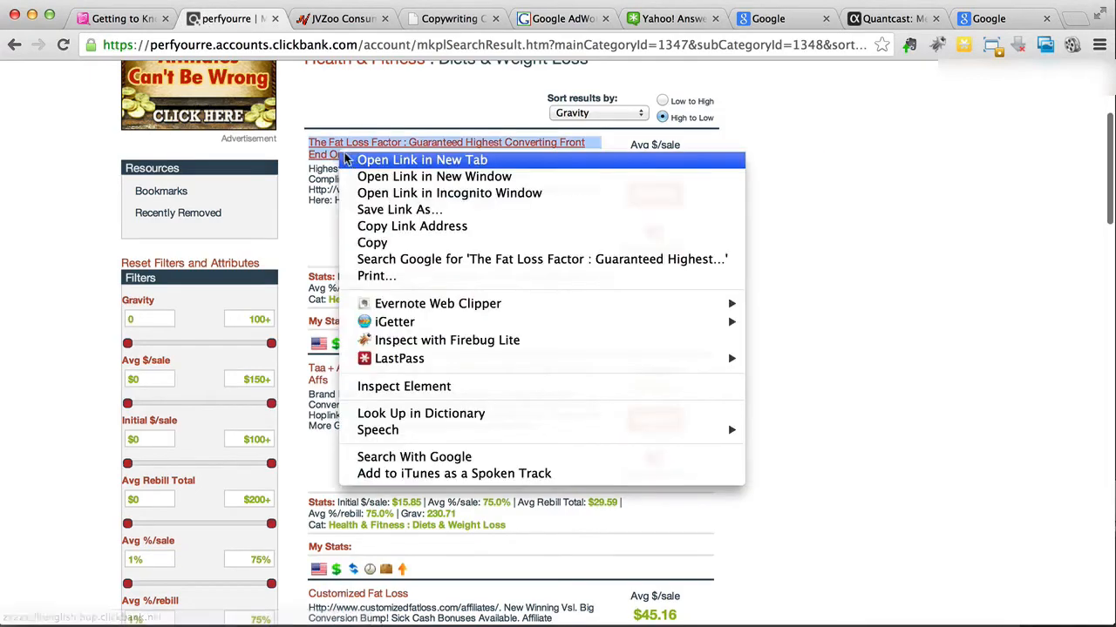
click(347, 159)
click(314, 28)
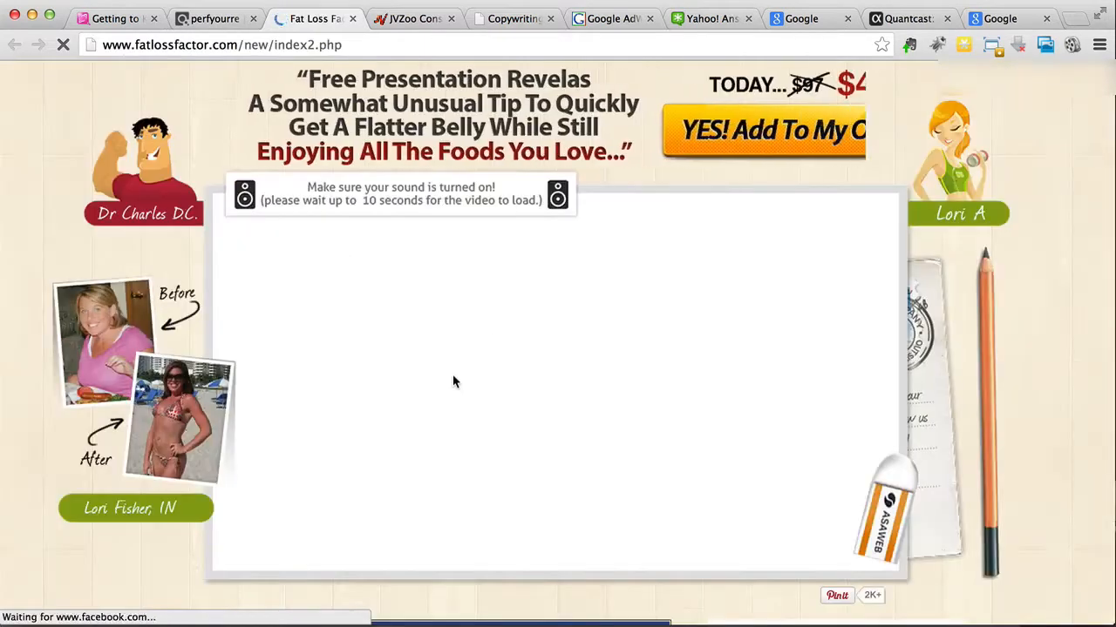
Step: Copy the domain fatlossfactor.com from the sales page's address and return to Keyword Planner
click(218, 45)
click(237, 44)
drag(238, 44, 135, 48)
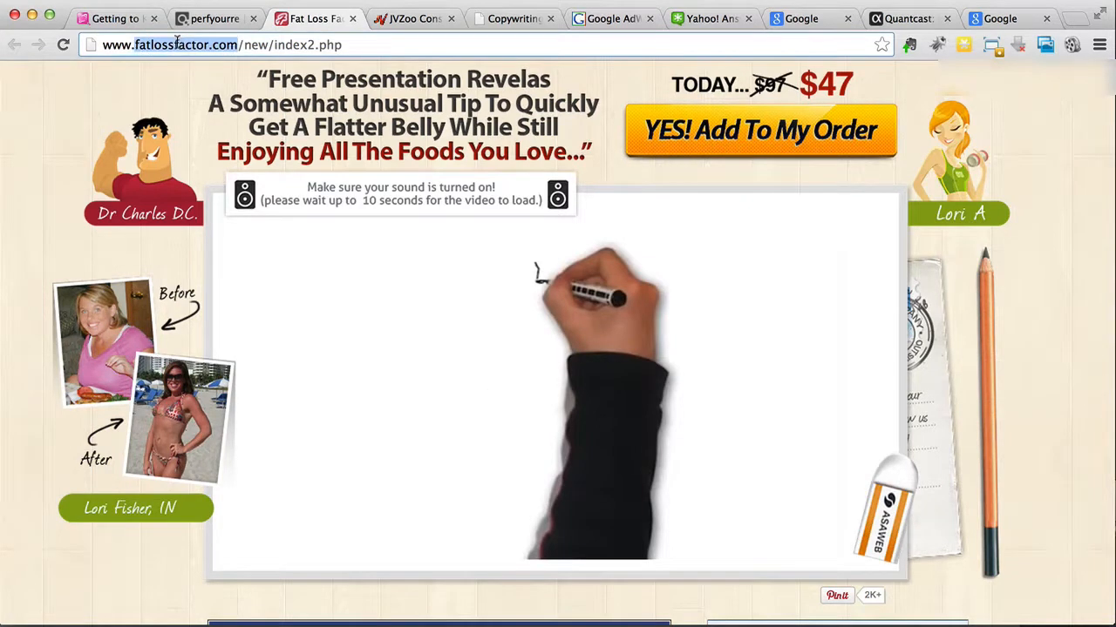
right_click(177, 42)
click(207, 67)
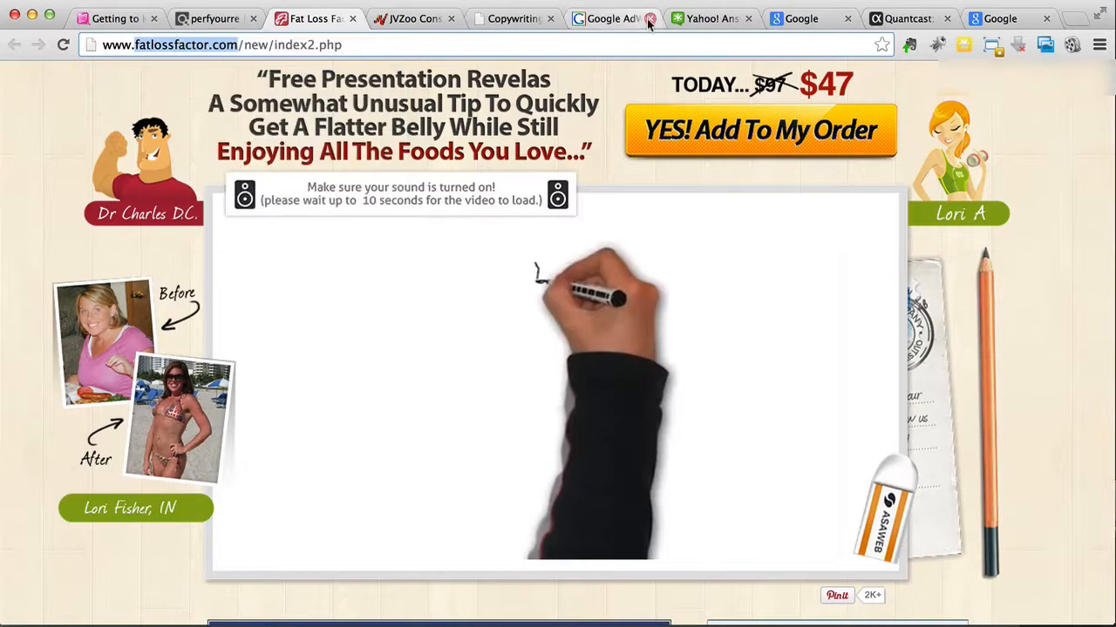
click(608, 19)
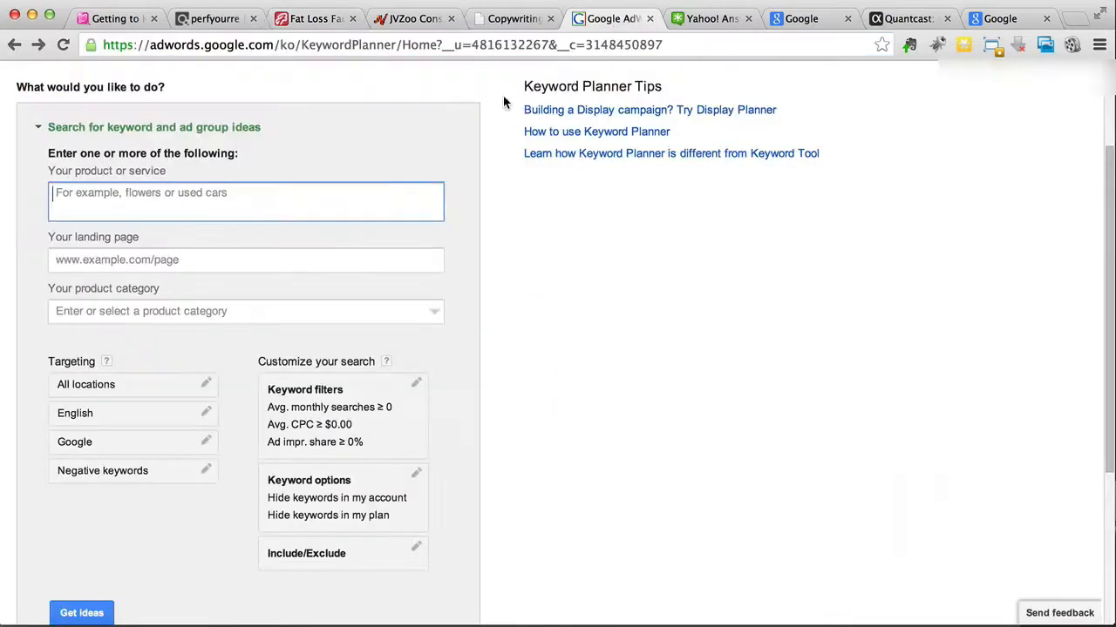
right_click(253, 198)
click(330, 284)
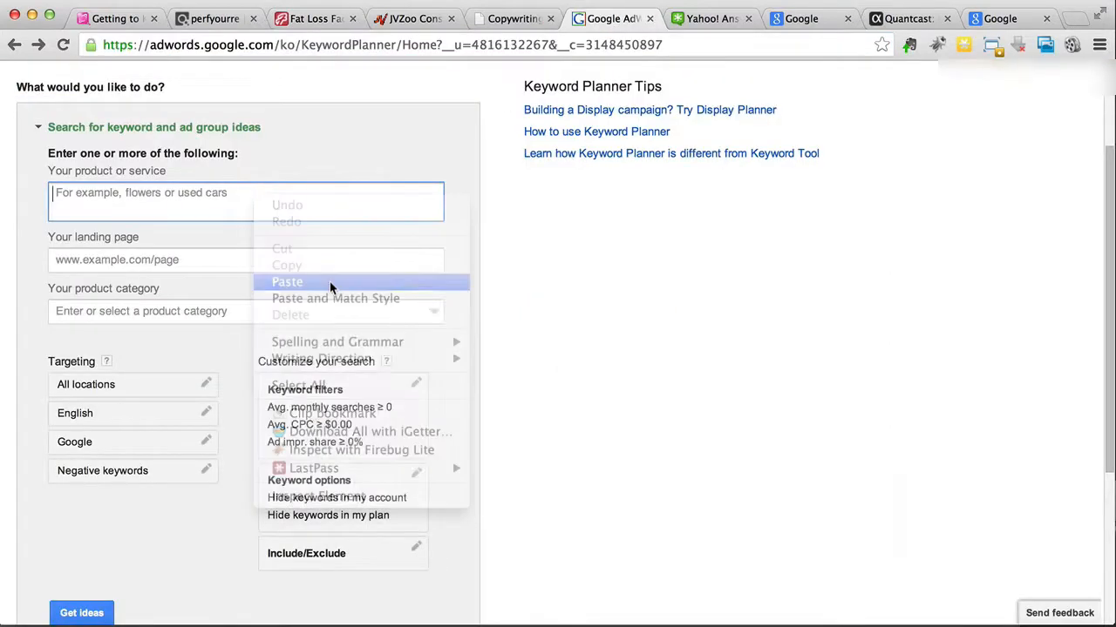
click(340, 163)
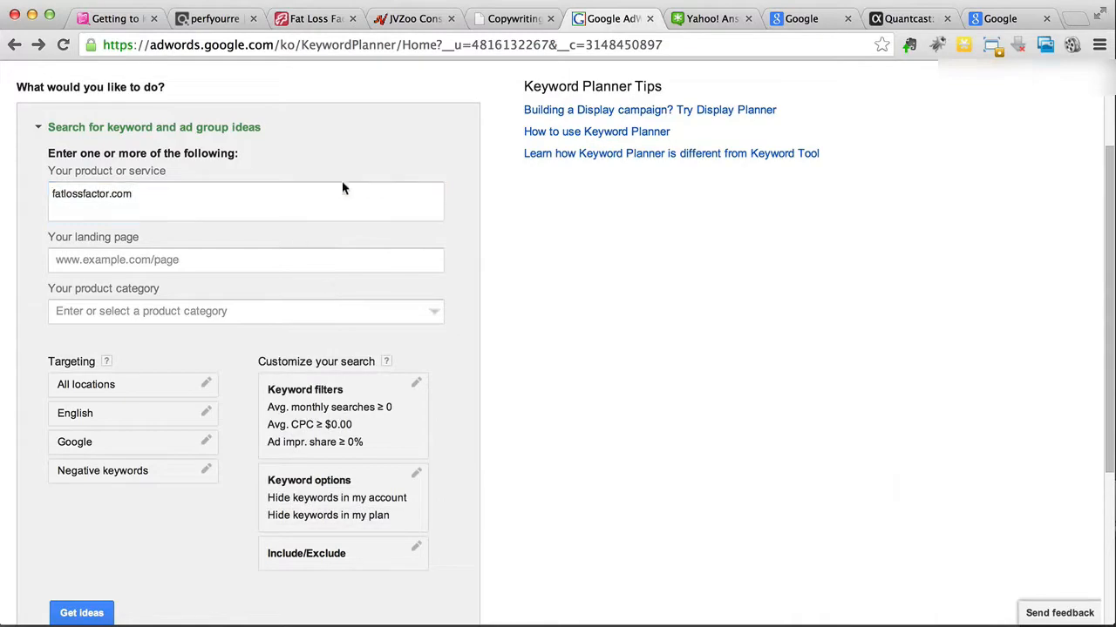
click(256, 205)
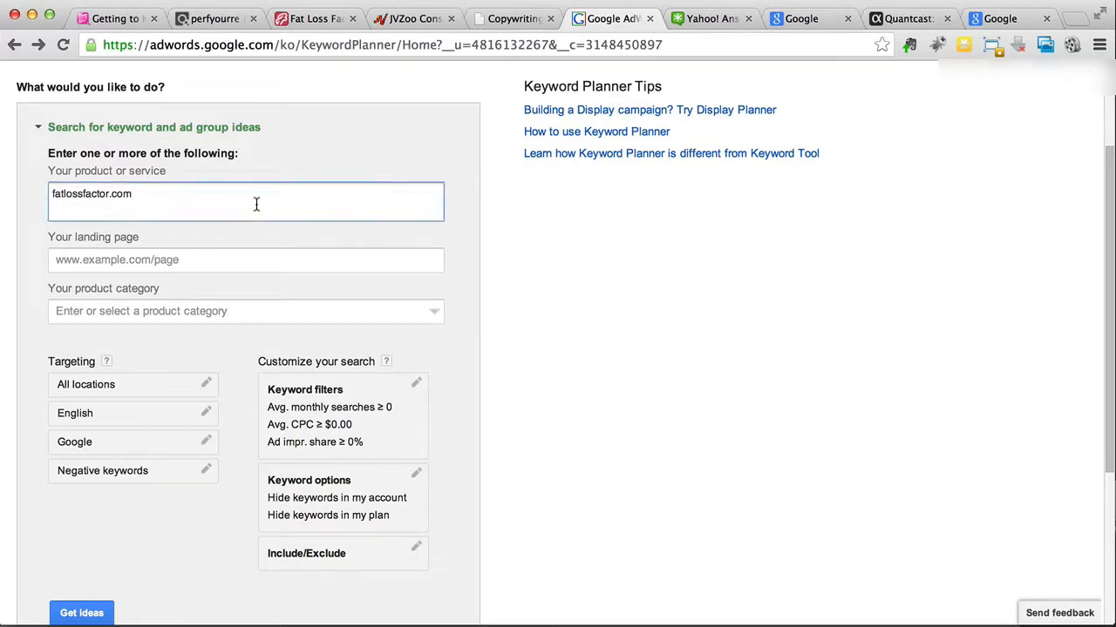
drag(256, 203, 44, 192)
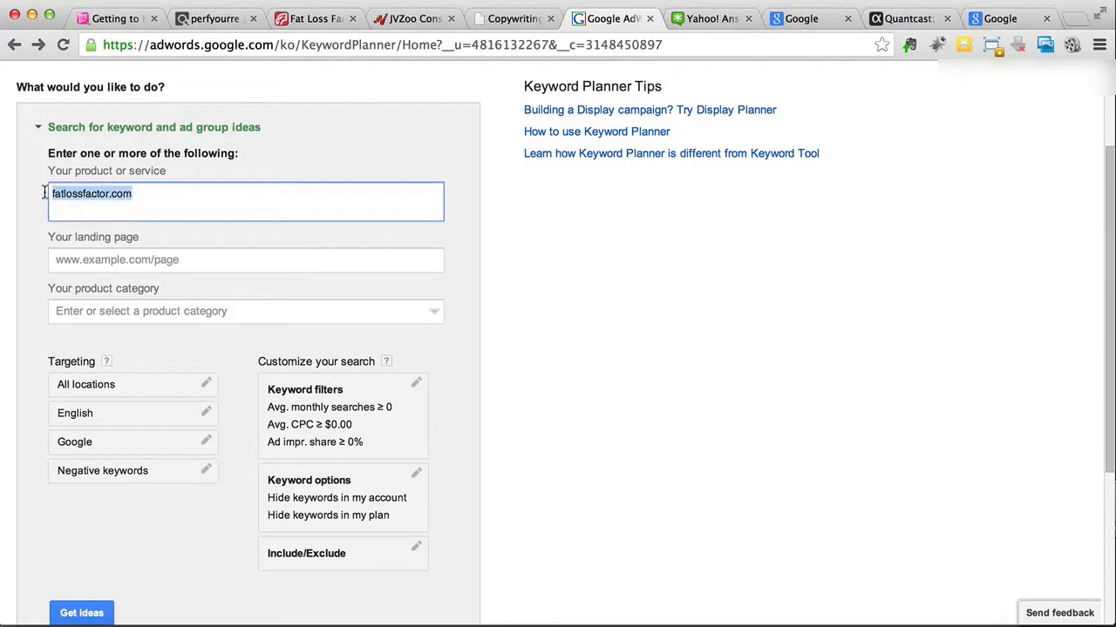
Step: Paste fatlossfactor.com as the landing page for the keyword ideas search
click(115, 260)
right_click(114, 258)
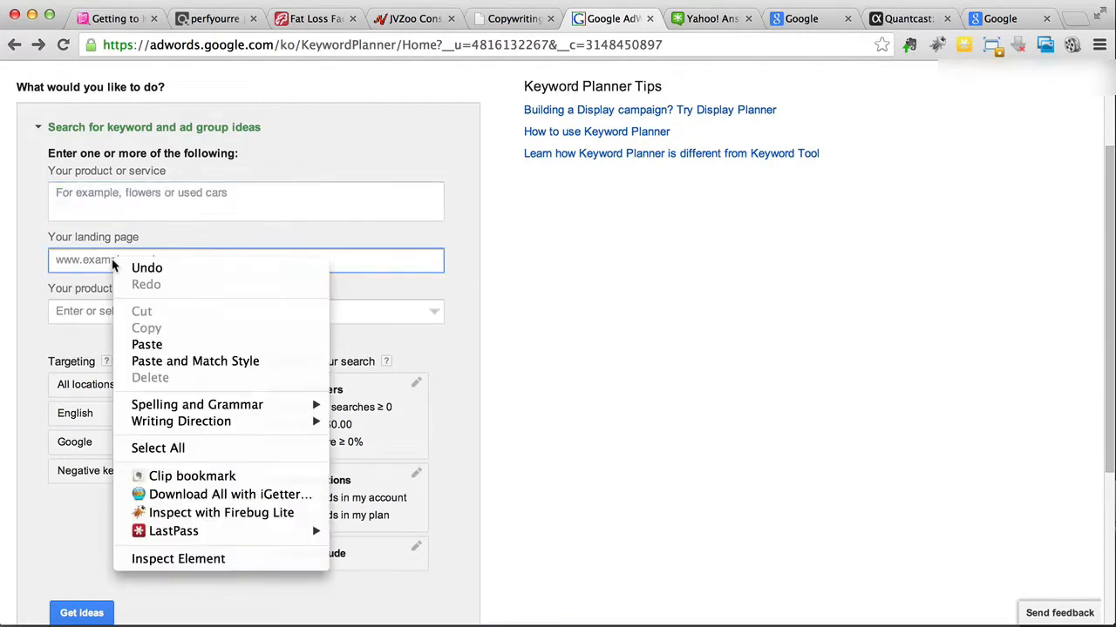
click(166, 344)
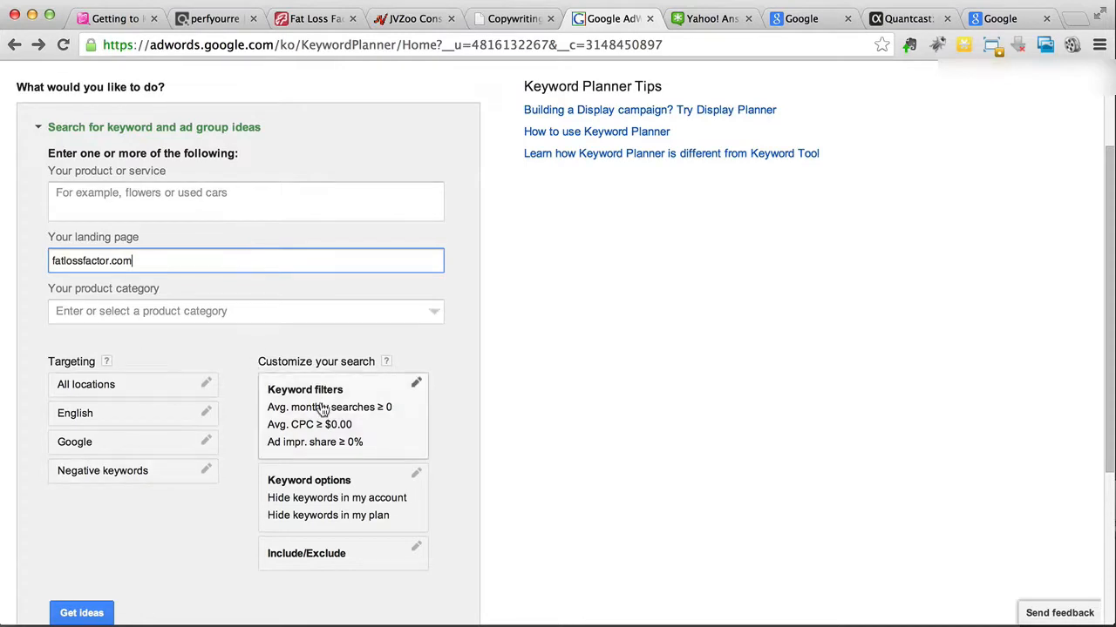
Step: Get ideas for the fatlossfactor.com landing page and show the individual keyword ideas instead of the ad groups
scroll(323, 409, down, 1)
scroll(323, 411, down, 1)
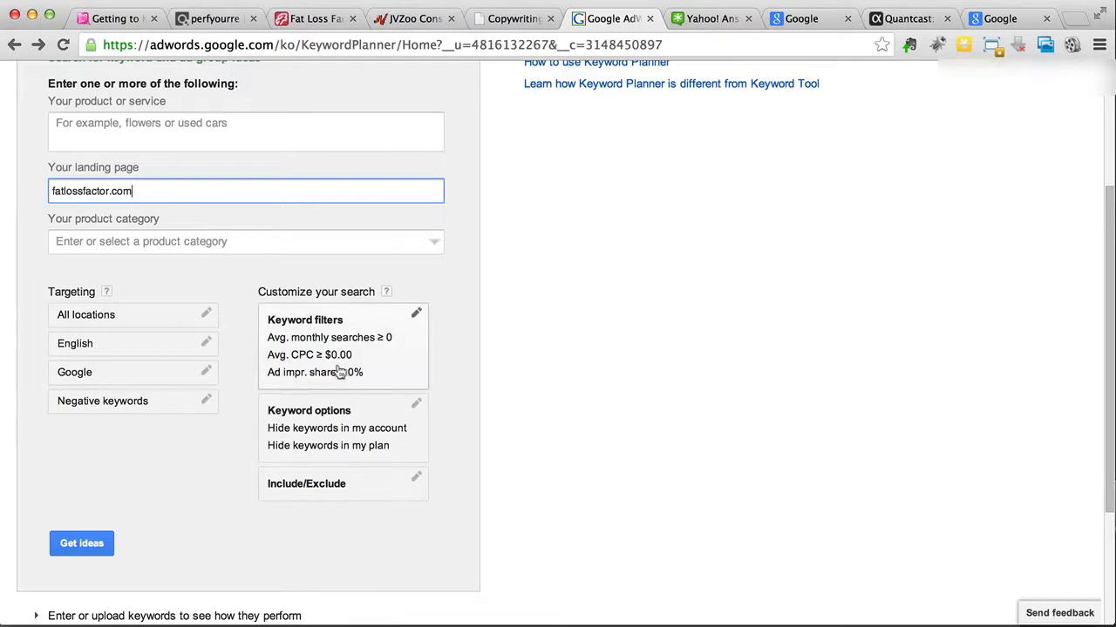
scroll(240, 462, up, 2)
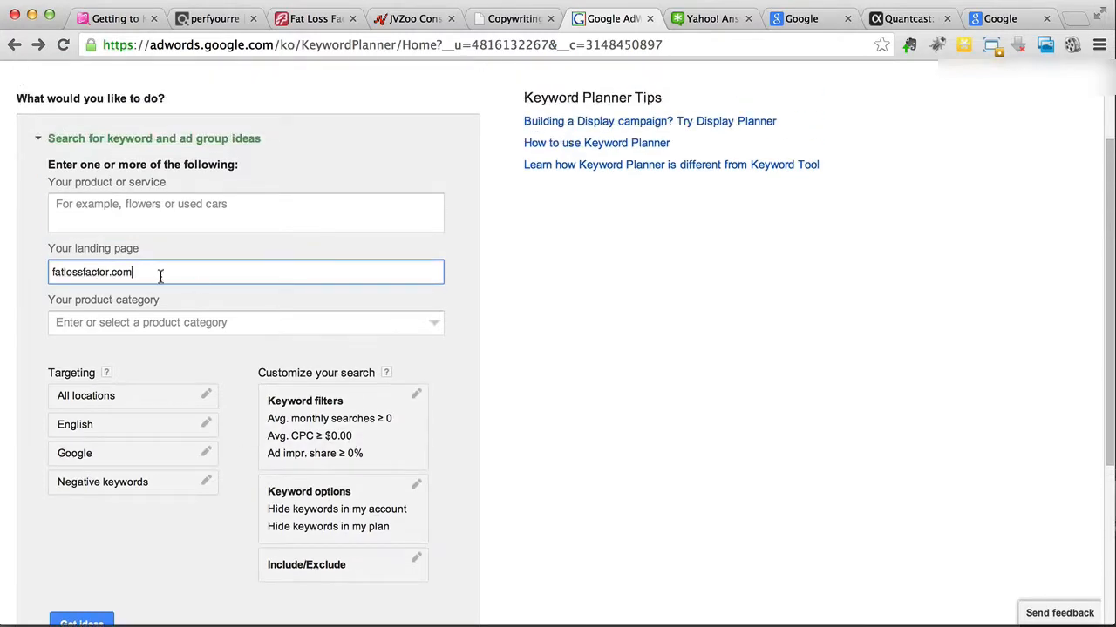
scroll(123, 470, down, 1)
click(87, 599)
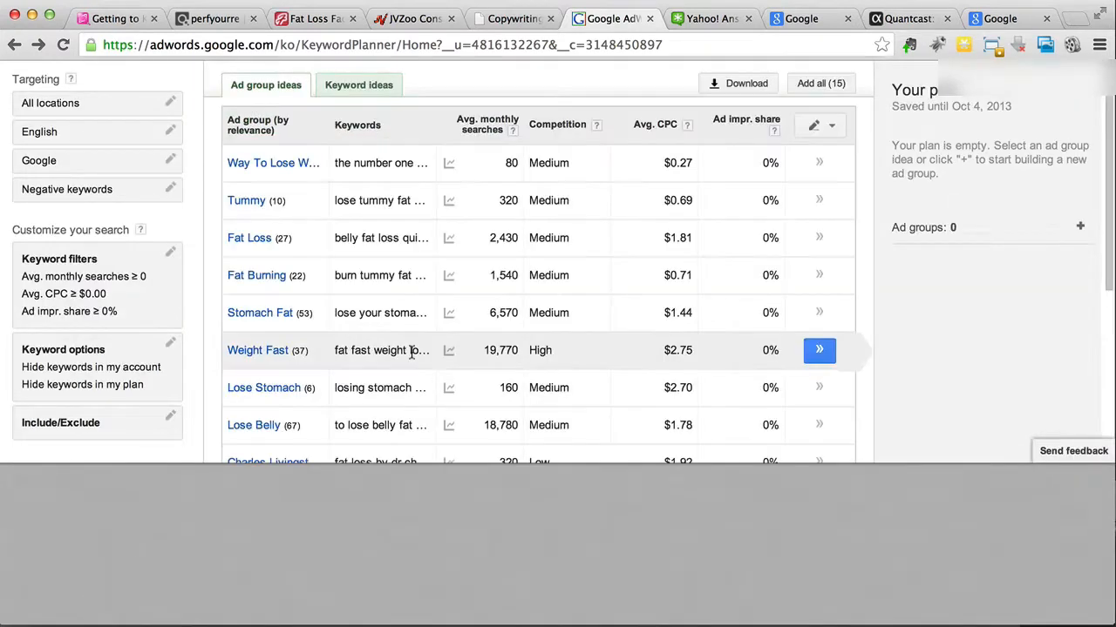
scroll(412, 351, up, 4)
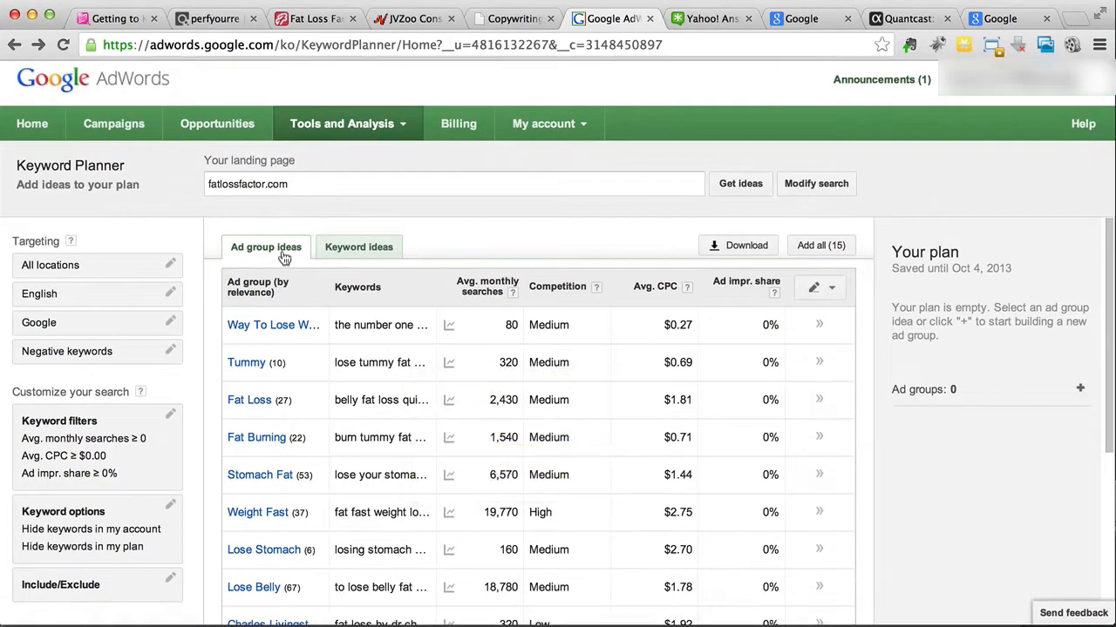
click(385, 251)
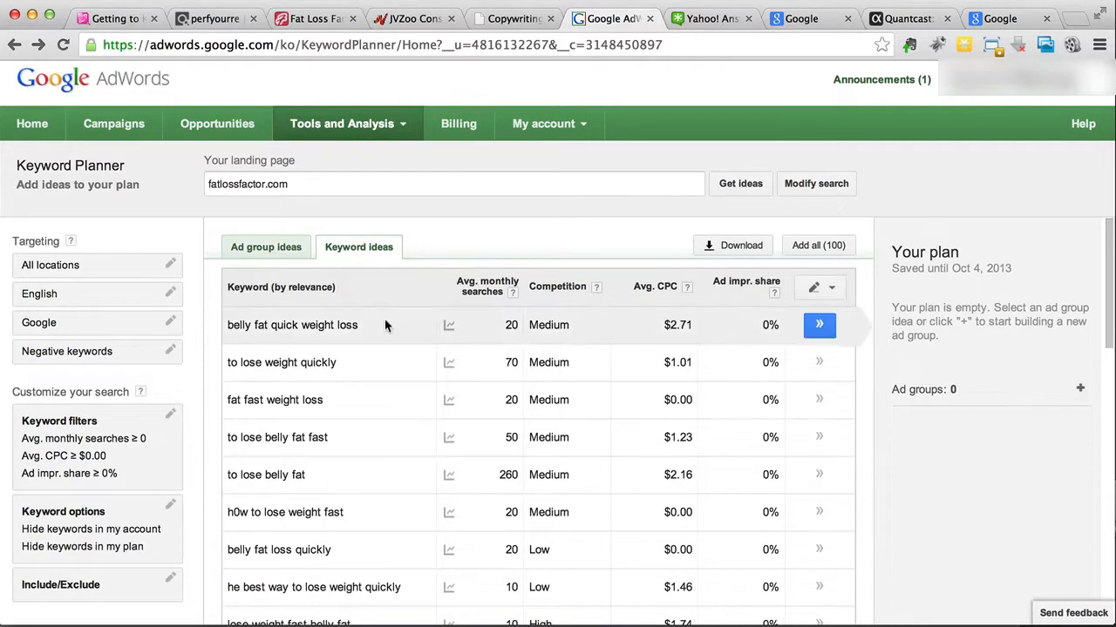
Step: Review the competition and average CPC columns, and sort the keyword ideas by highest average monthly searches
scroll(385, 324, down, 2)
scroll(386, 325, up, 2)
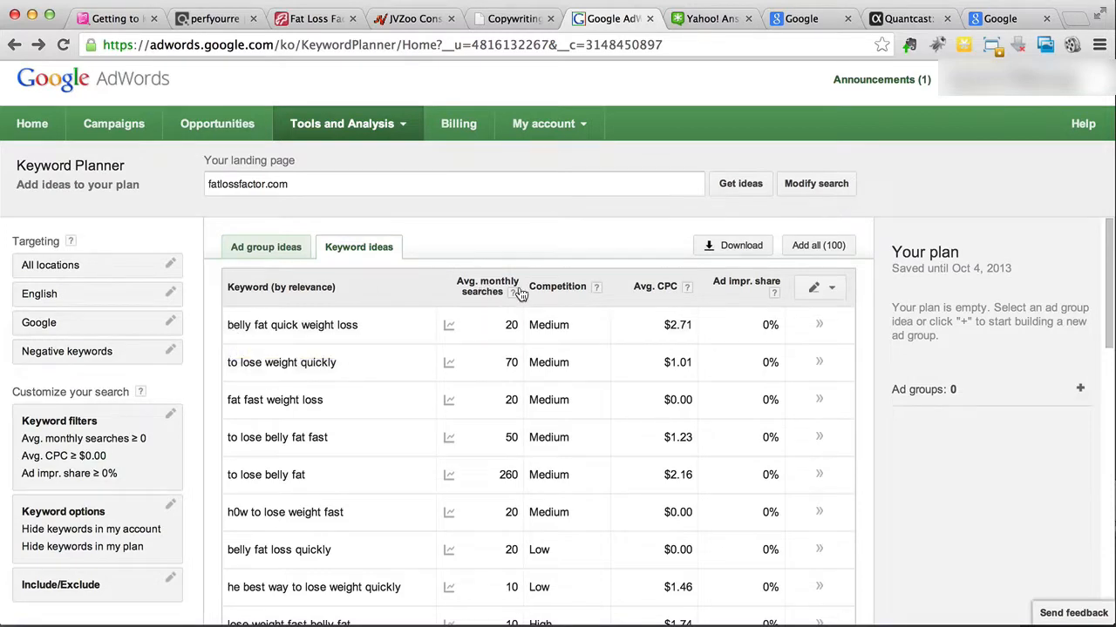
mouse_move(514, 298)
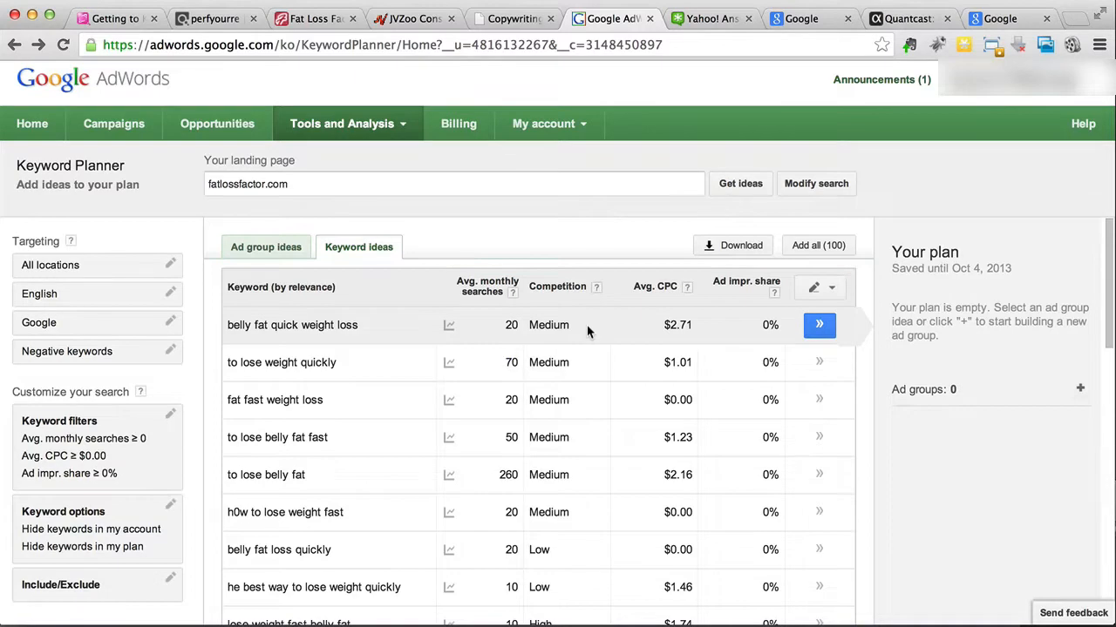
click(596, 286)
drag(664, 324, 694, 324)
click(692, 325)
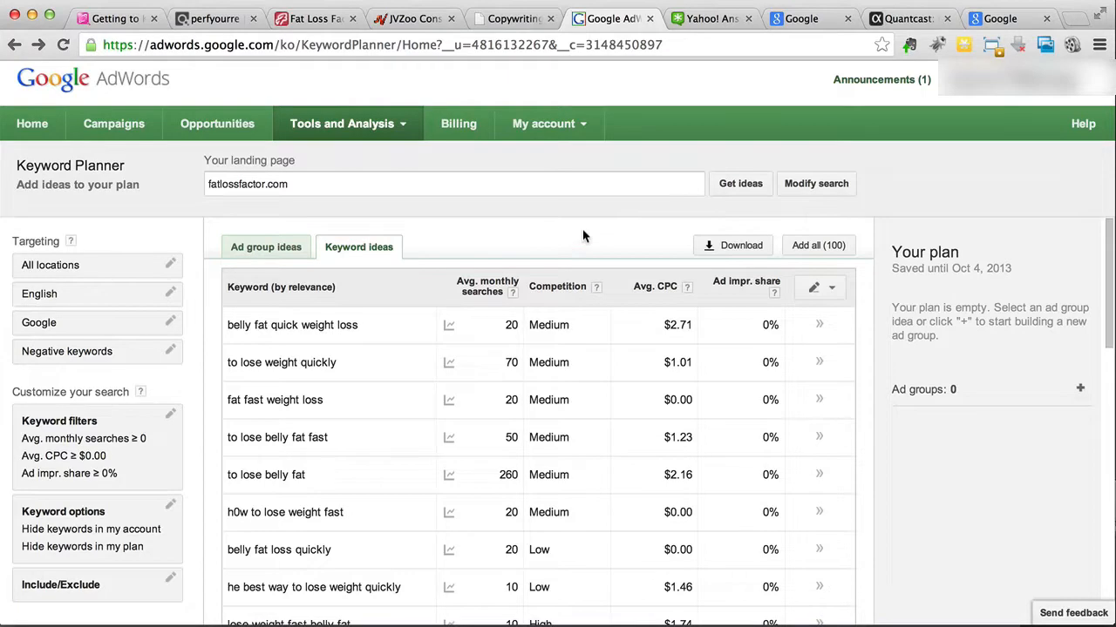
click(488, 295)
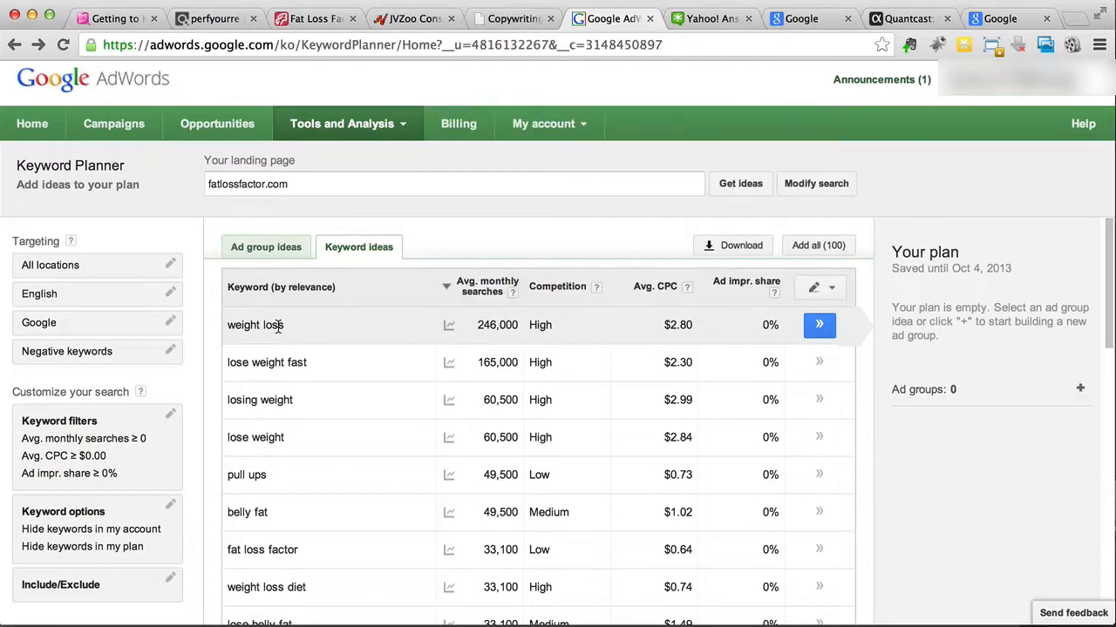
Step: Examine the most-searched keyword ideas, checking the average CPC of "fast weight loss"
scroll(367, 399, down, 2)
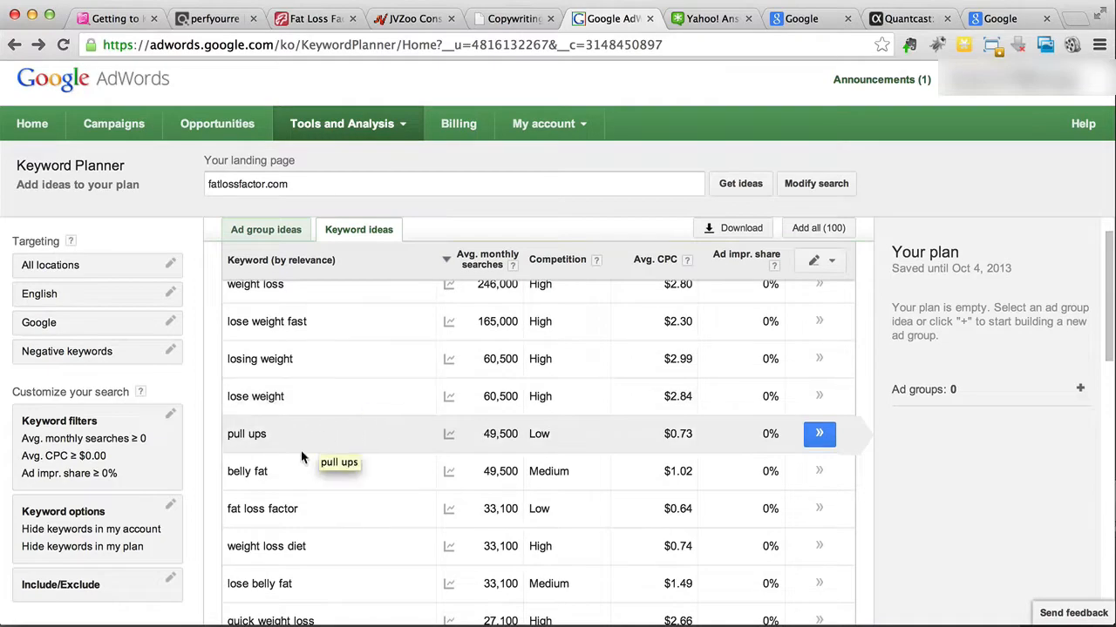
scroll(301, 450, down, 1)
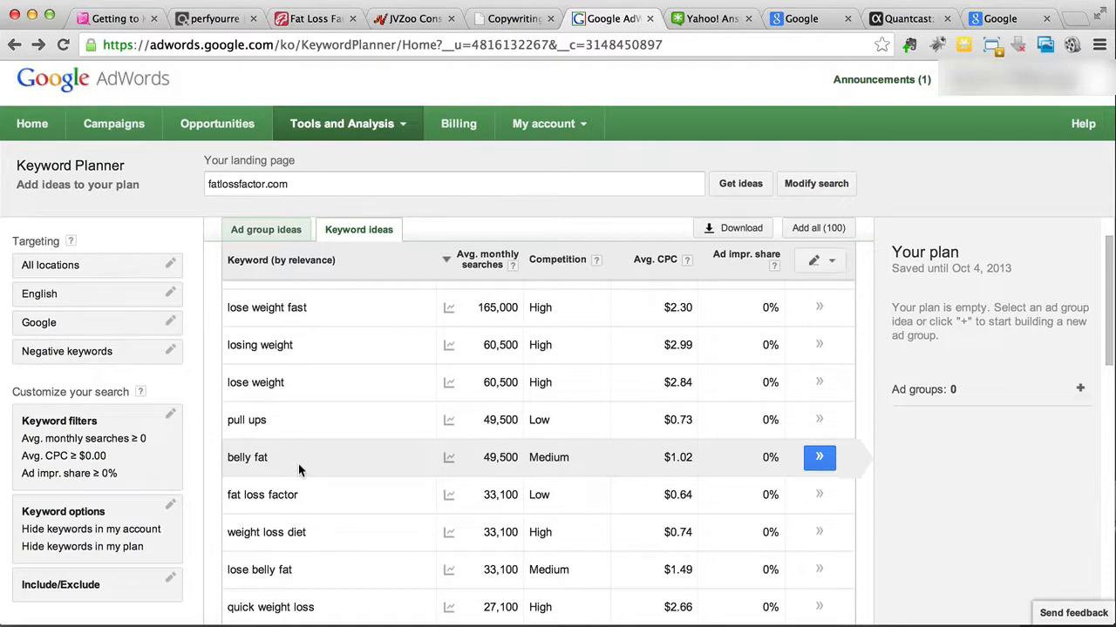
scroll(299, 470, down, 2)
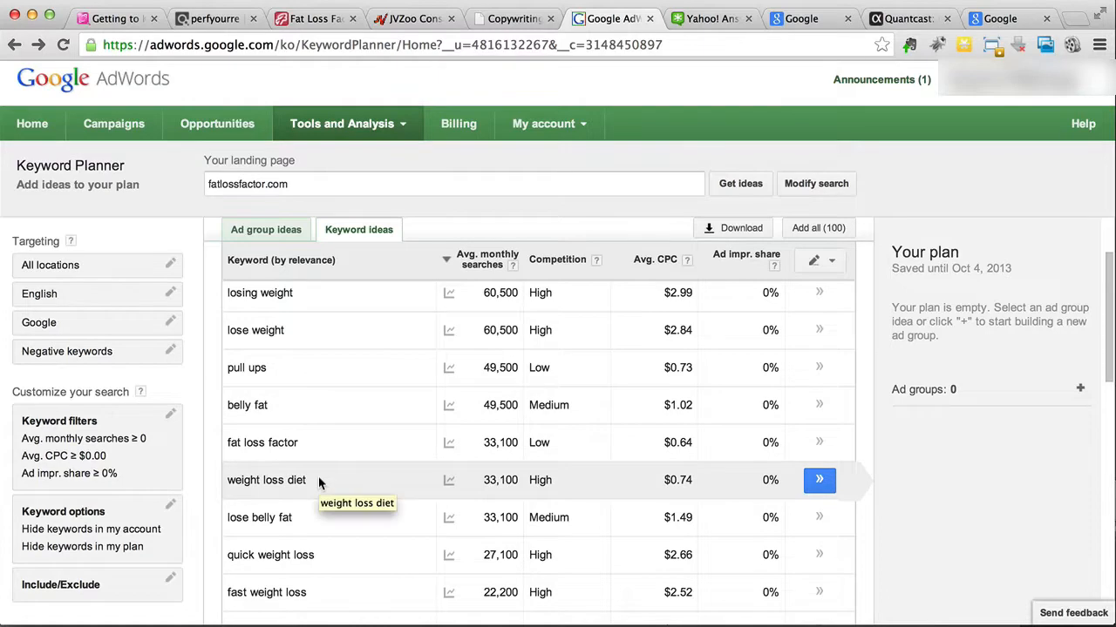
scroll(318, 481, down, 3)
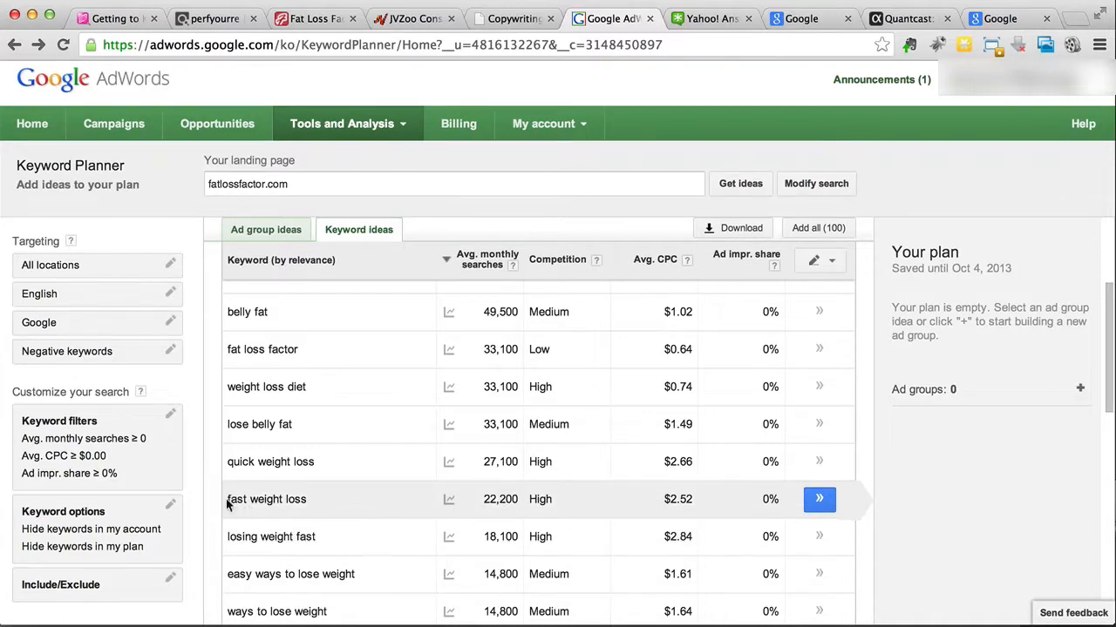
drag(227, 499, 307, 503)
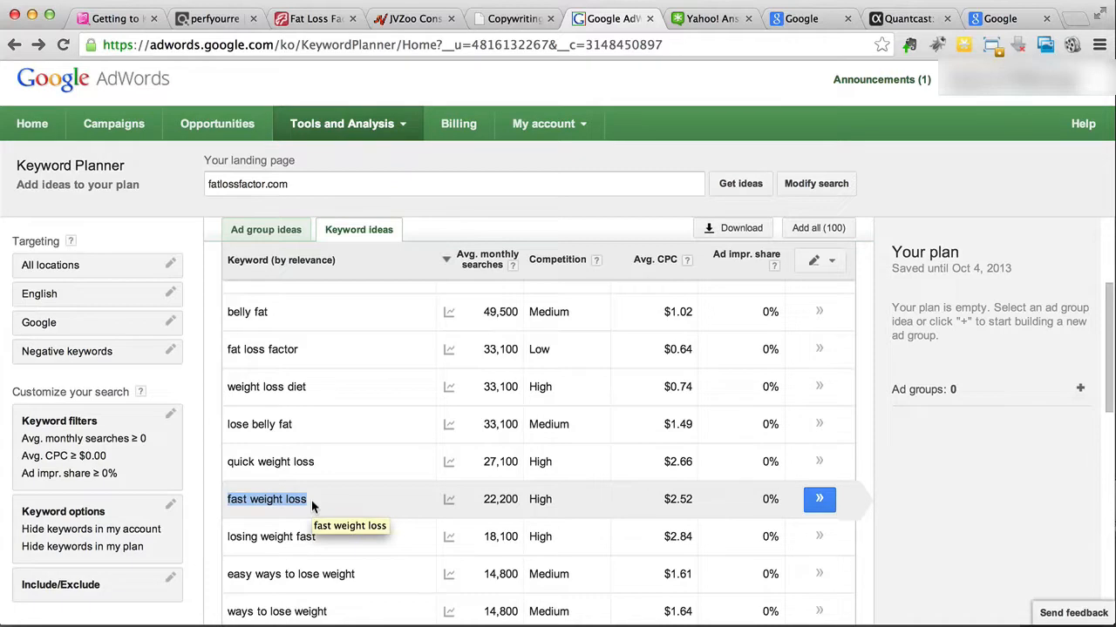
click(657, 500)
drag(660, 501, 695, 498)
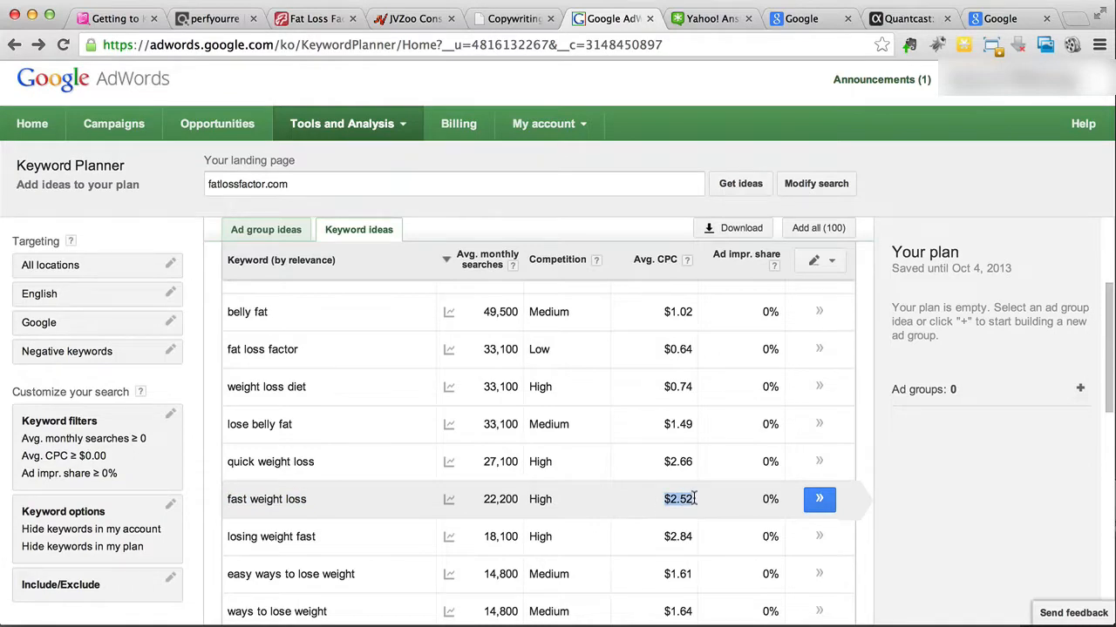
click(695, 499)
scroll(649, 499, down, 1)
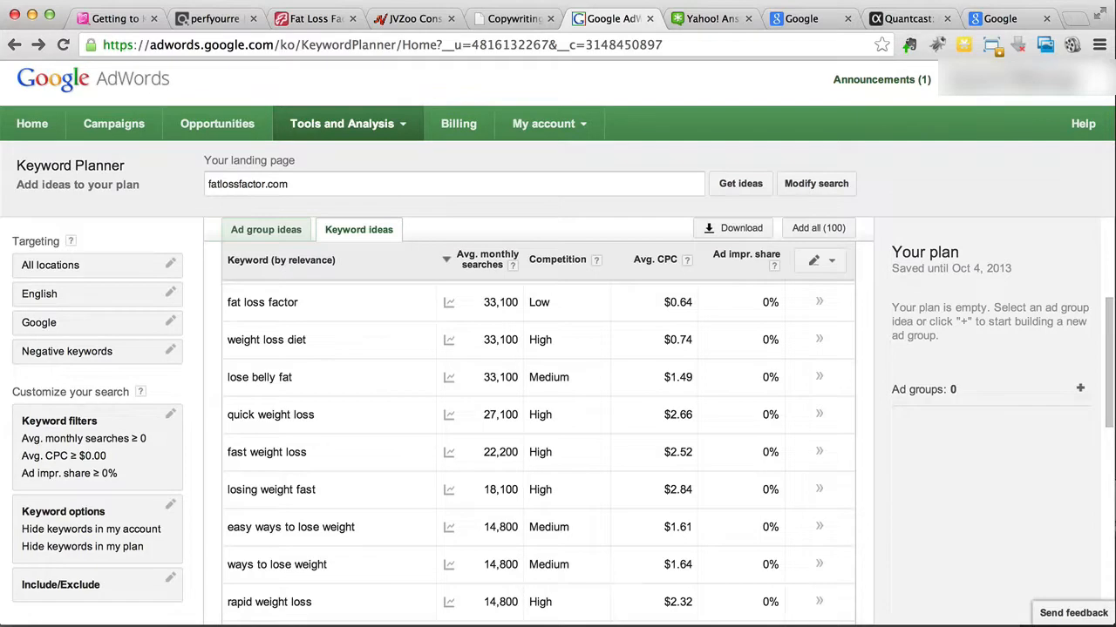
Step: Open TextEdit with a new blank document and place its window beside the keyword ideas list
key(super+space)
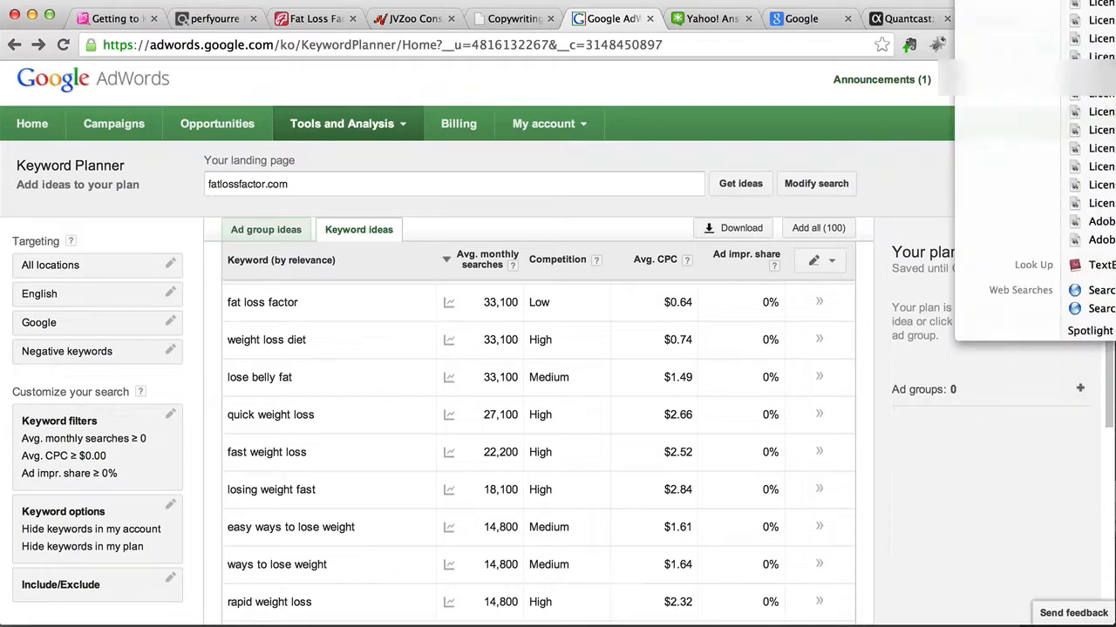
key(Return)
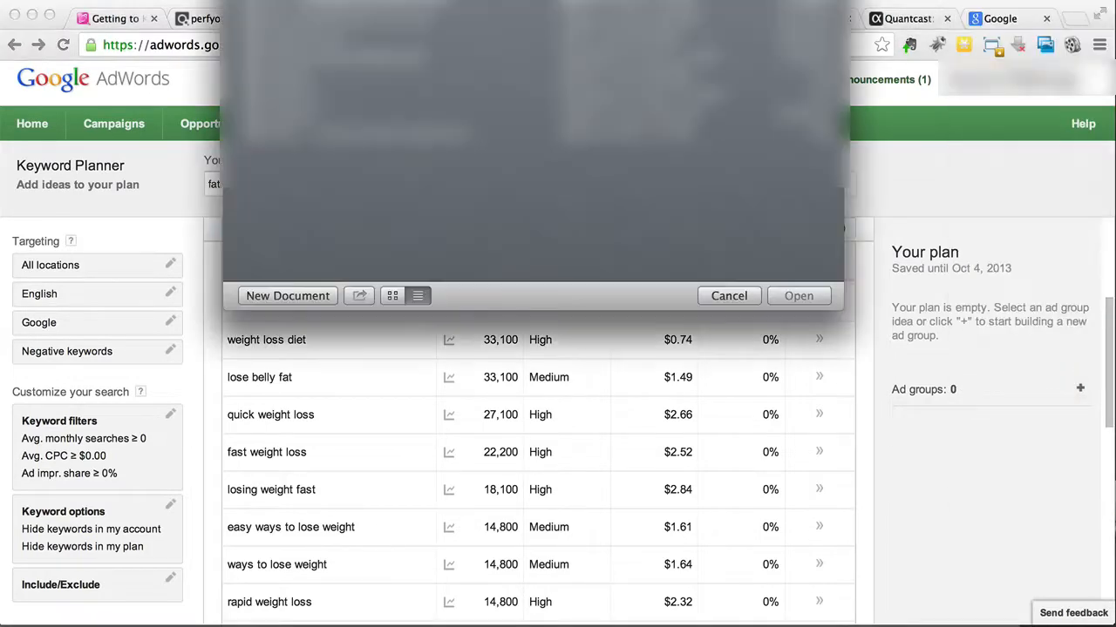
click(272, 298)
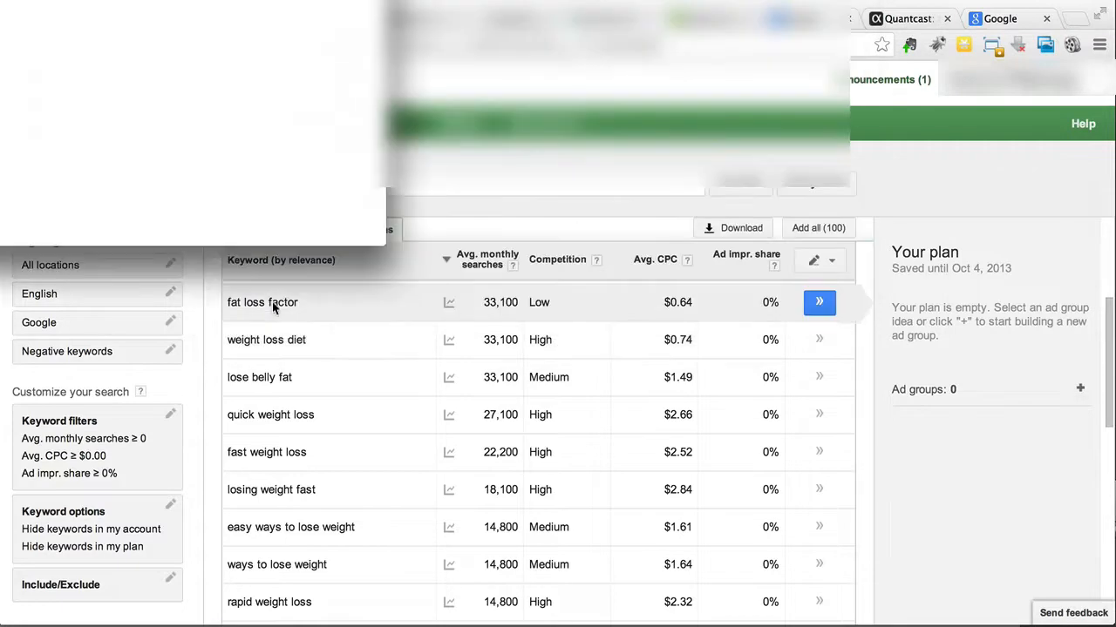
drag(192, 0, 988, 68)
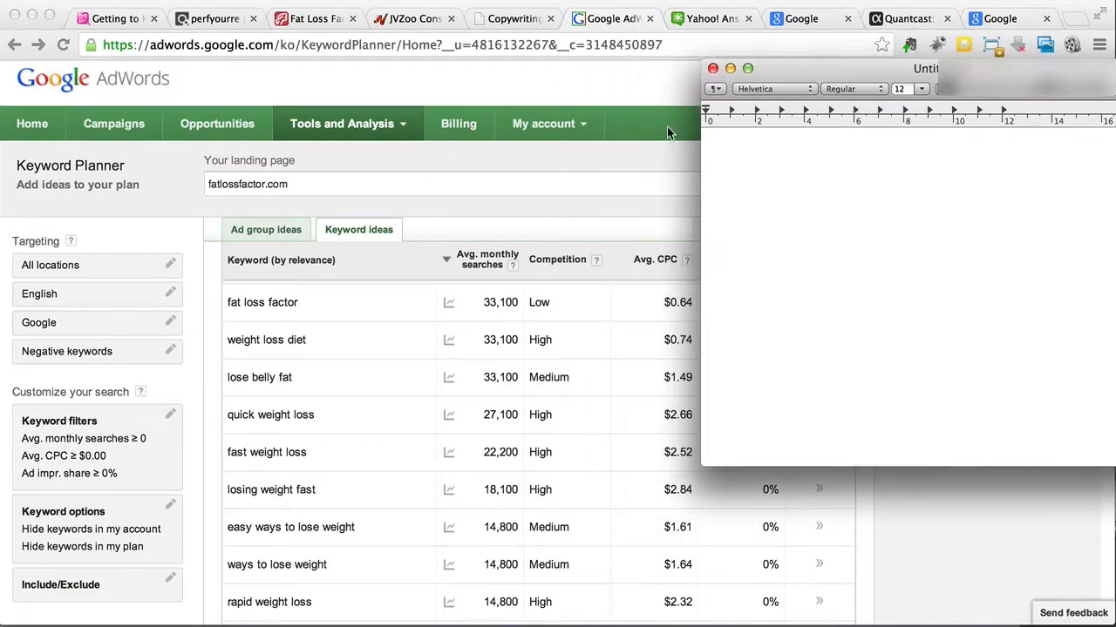
Step: Look over the top keyword ideas and note "belly fat" on the first line of the TextEdit document
click(393, 349)
scroll(393, 349, up, 5)
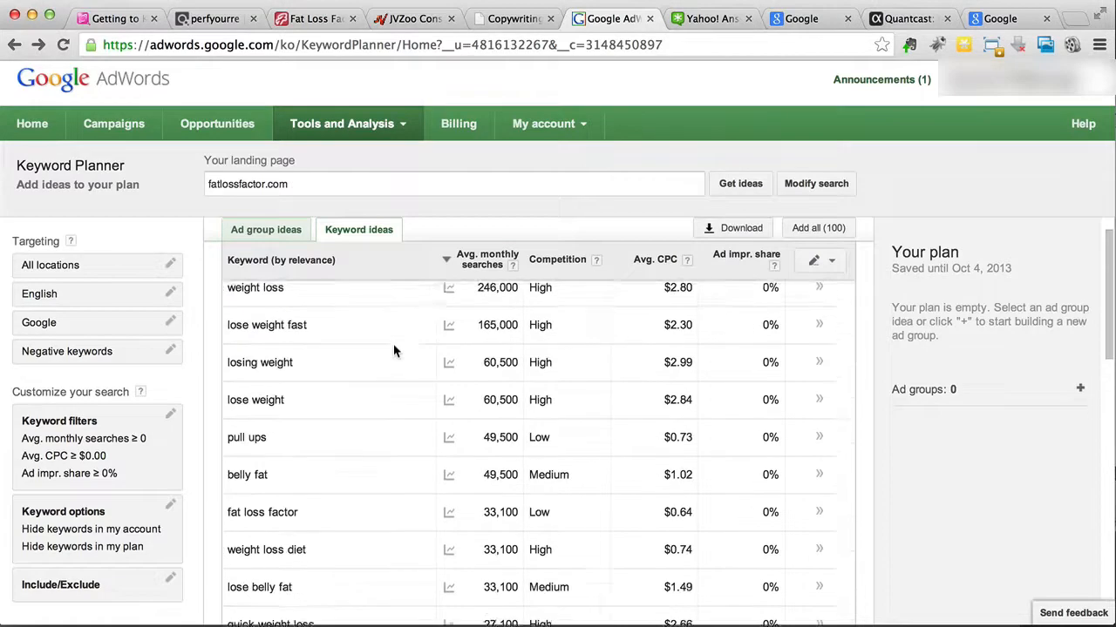
scroll(393, 348, down, 3)
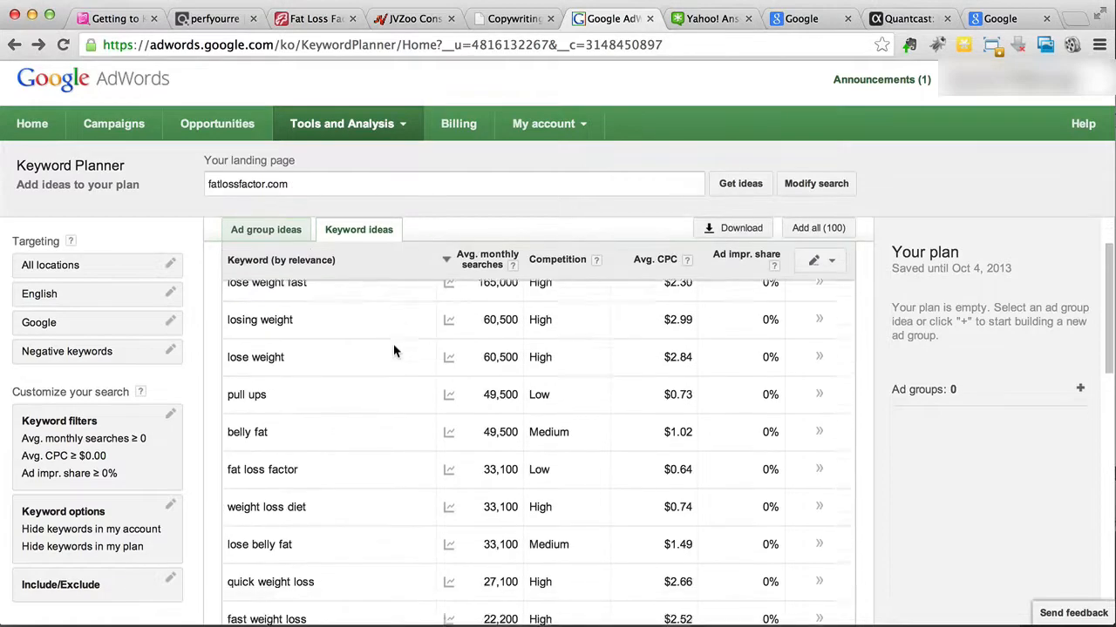
key(super+Tab)
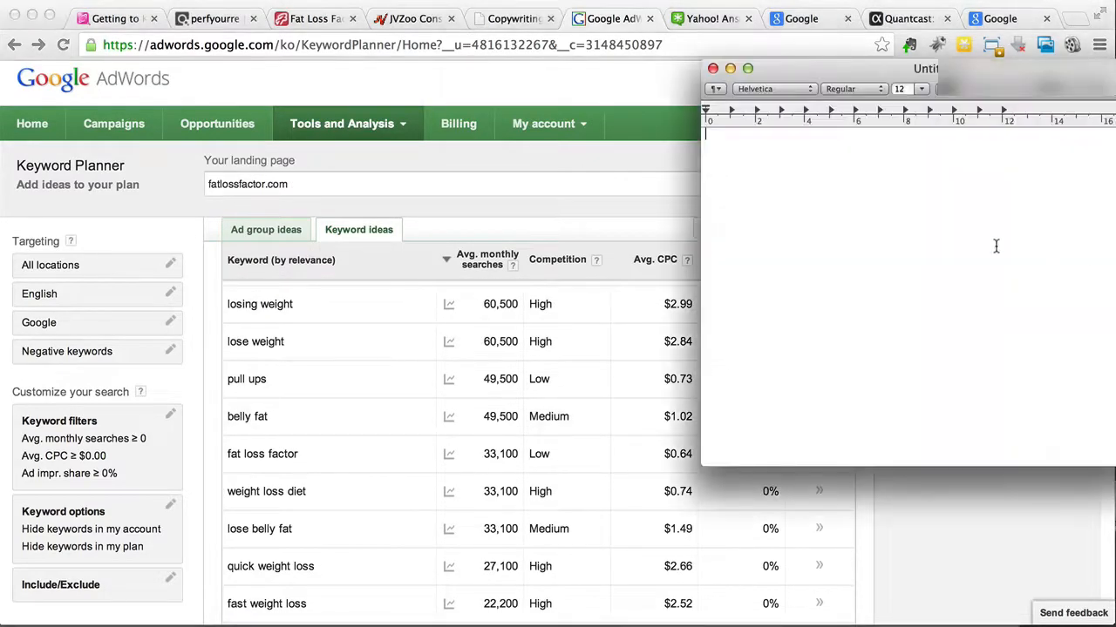
text(b)
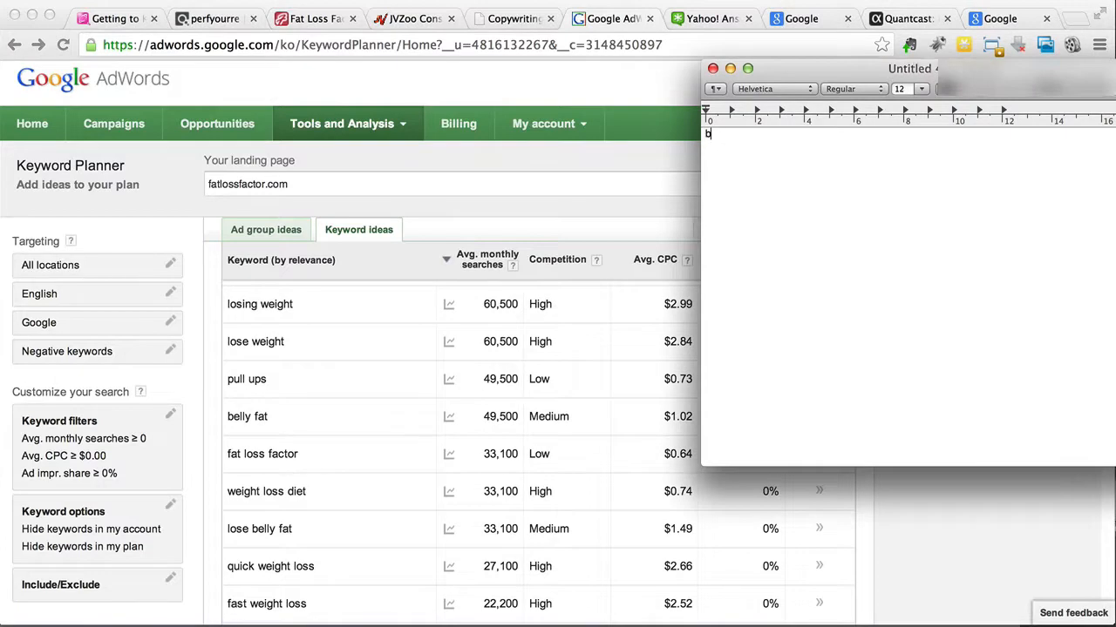
text(elly fat)
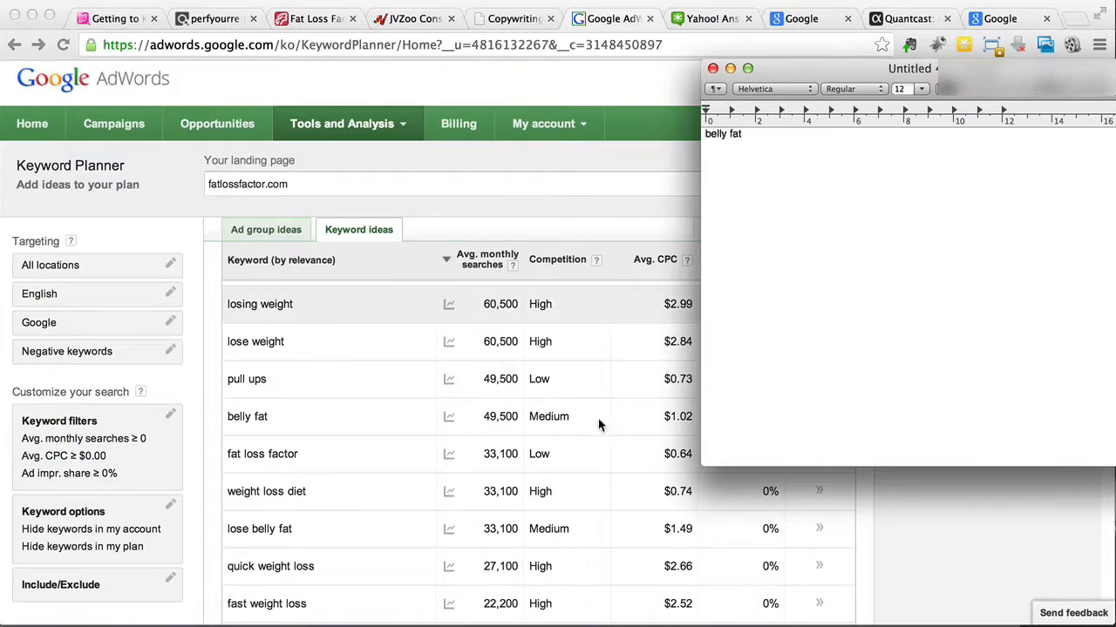
Step: Check further keyword ideas and add "quick weight loss" and "fast weight loss" on separate lines of the TextEdit notes
key(super+Tab)
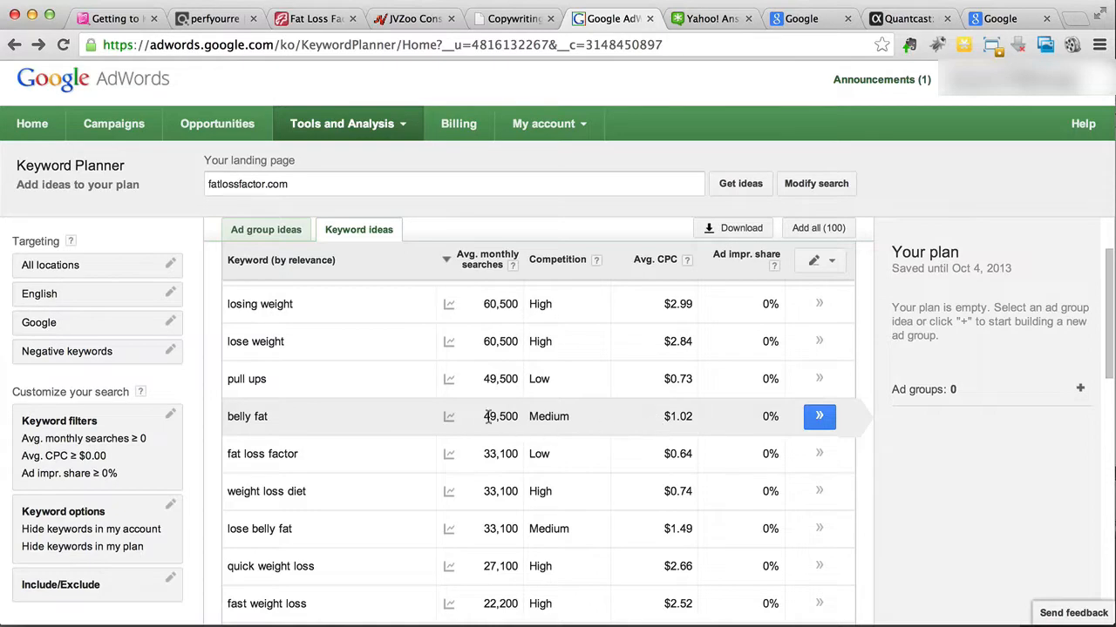
scroll(485, 416, down, 3)
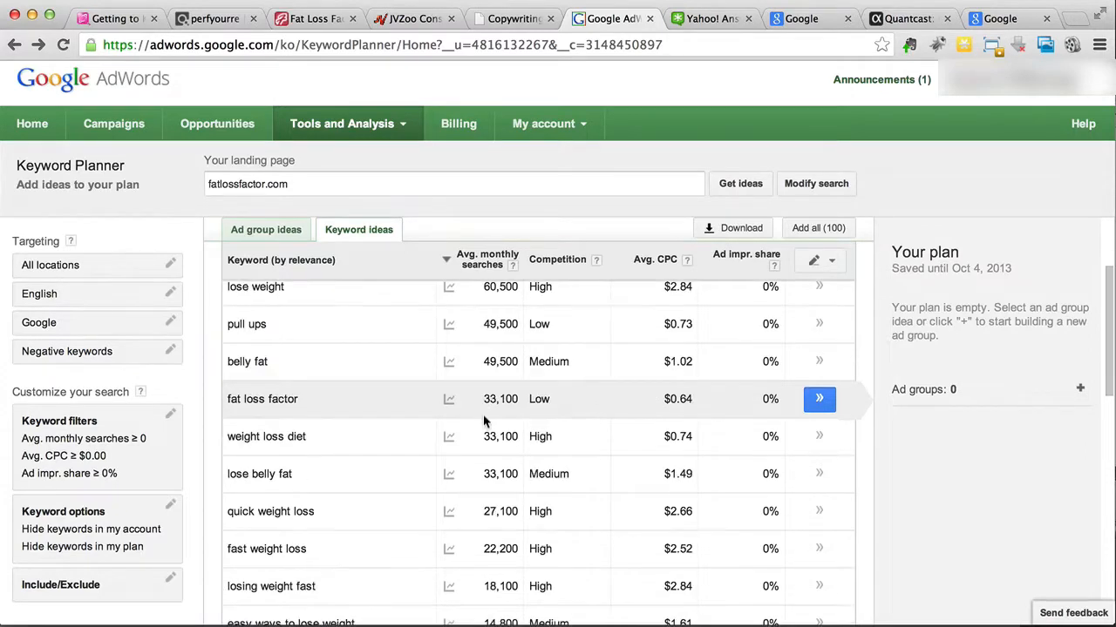
scroll(285, 360, down, 1)
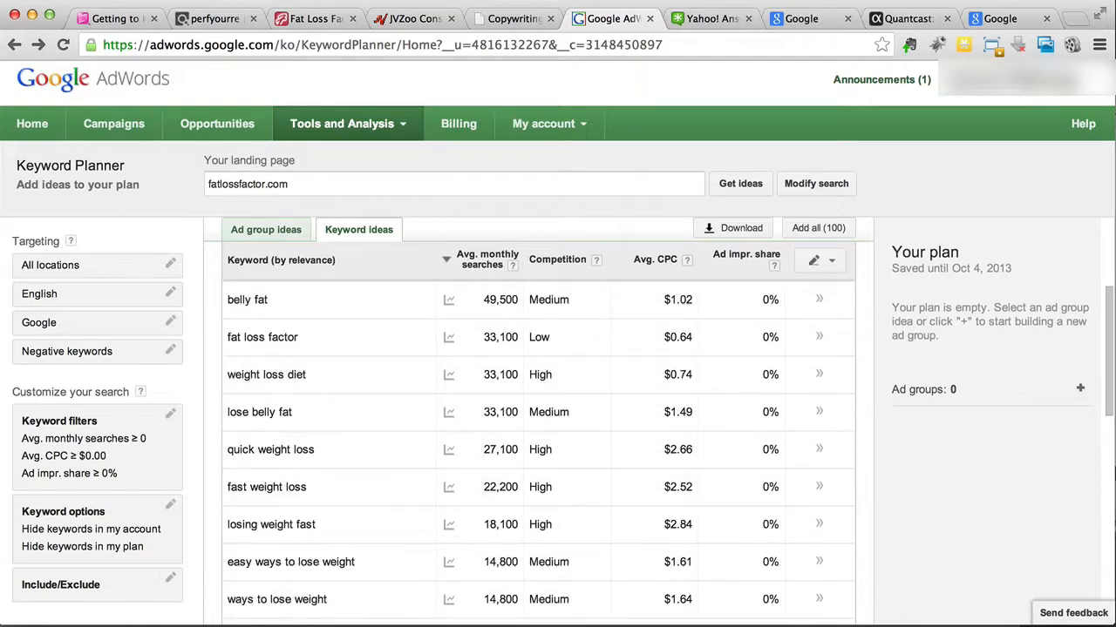
click(1114, 209)
key(Return)
text(qui)
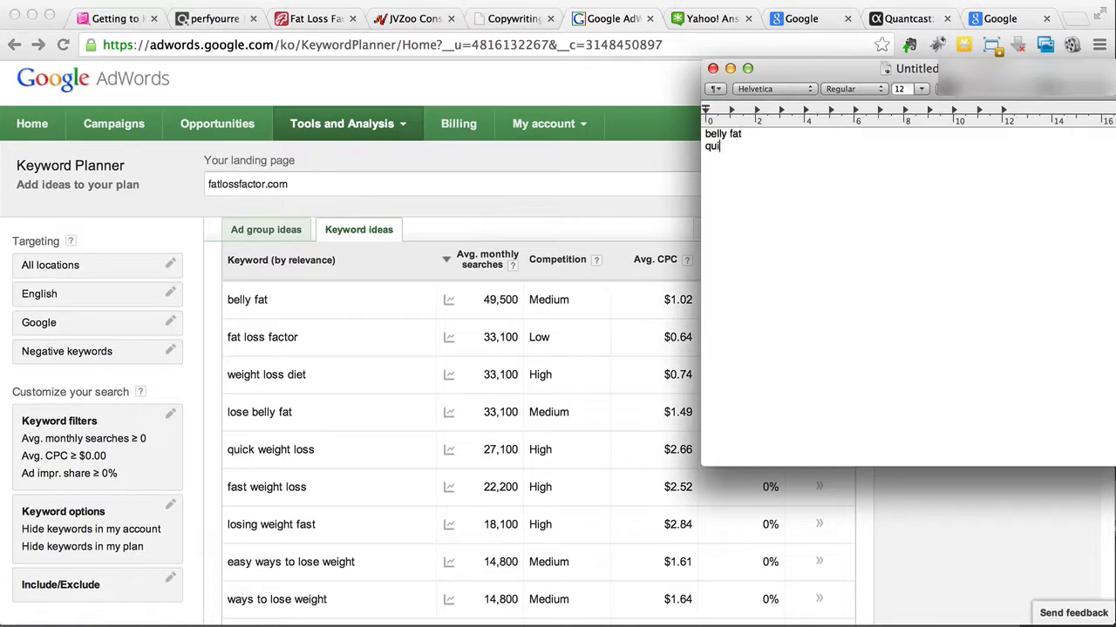
text(ck weight loss)
key(Return)
text(fast weight loss)
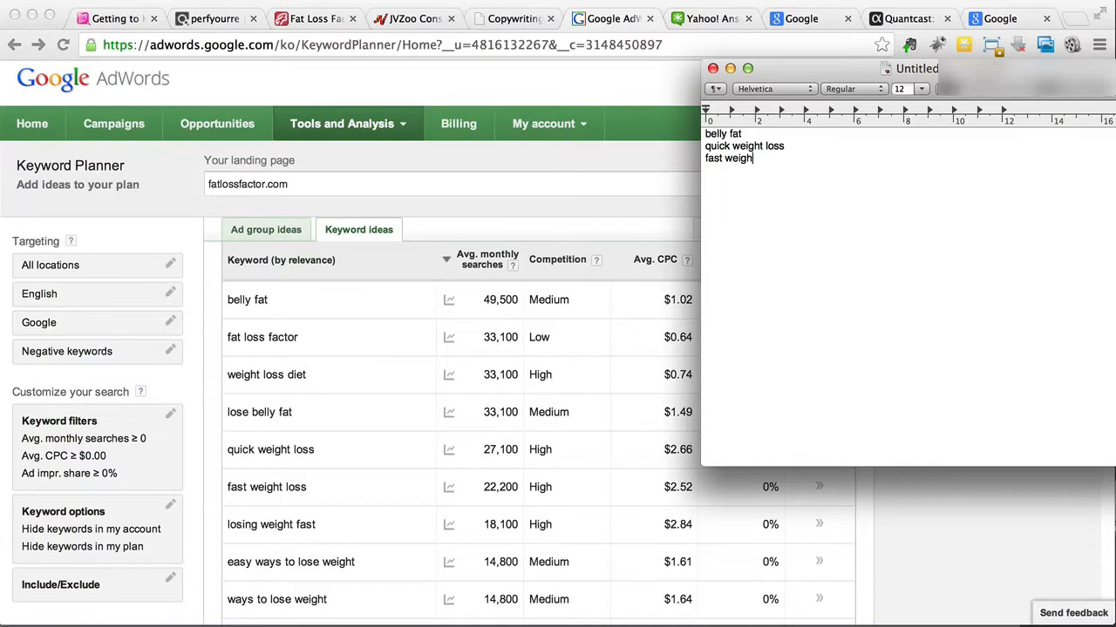
key(Return)
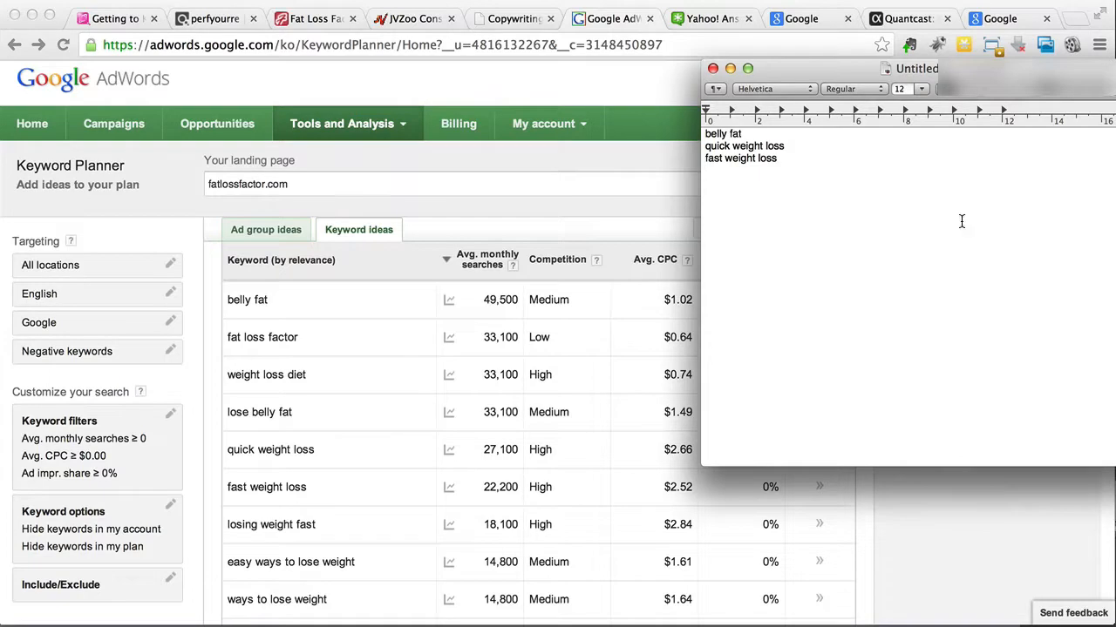
Step: Add "ways to lose weight" as another line in the TextEdit keyword notes
click(396, 412)
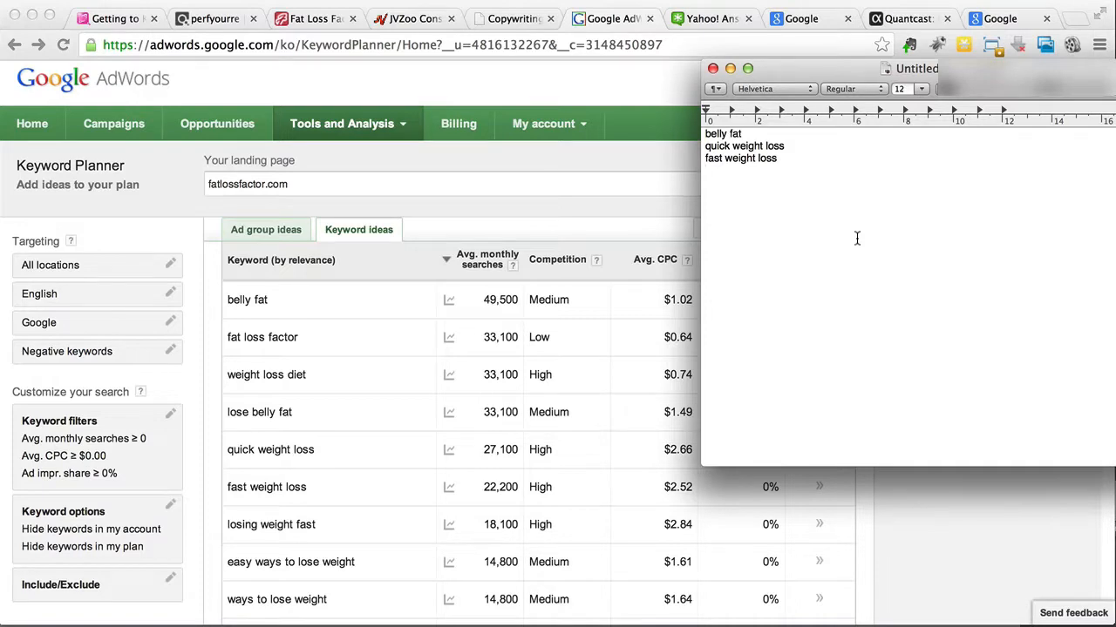
text(ways to lose weight)
key(Return)
key(Return)
click(361, 198)
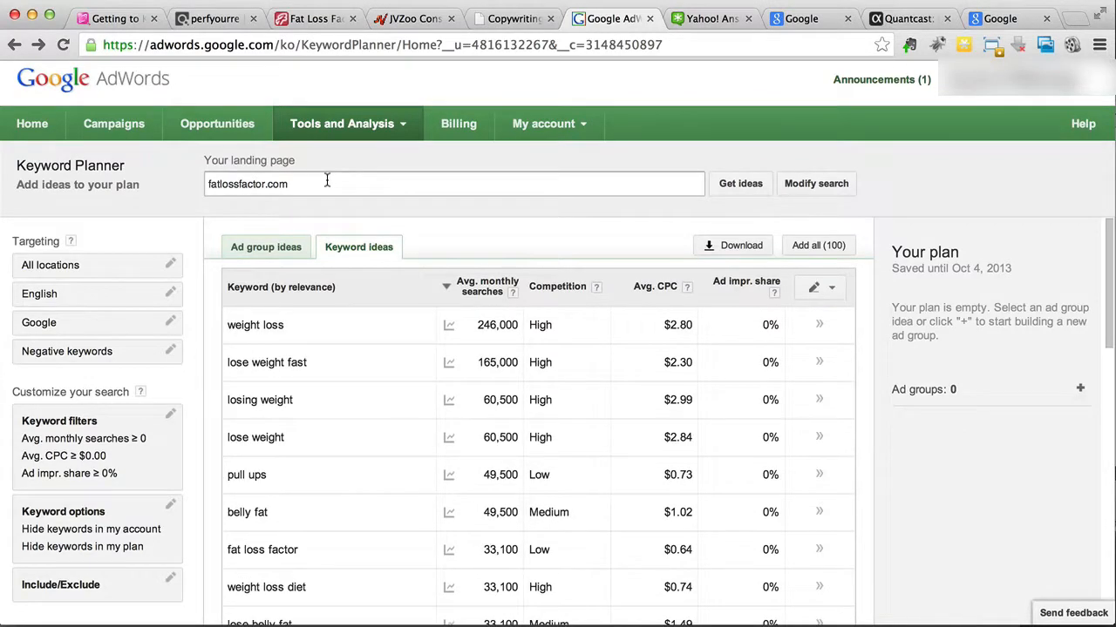
drag(303, 182, 207, 190)
click(309, 188)
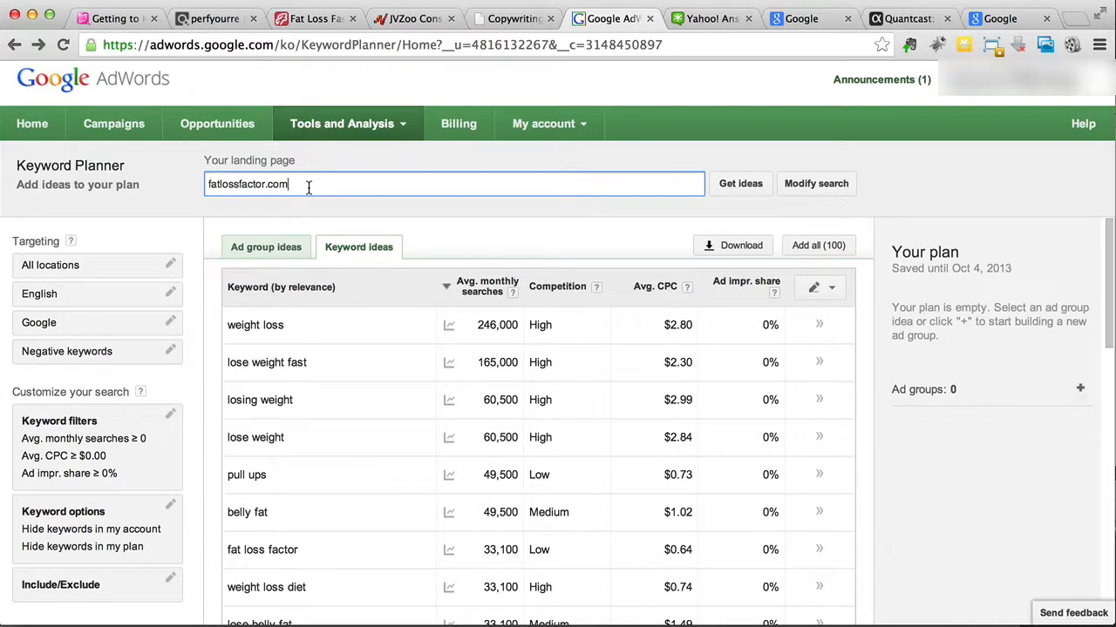
drag(309, 187, 207, 186)
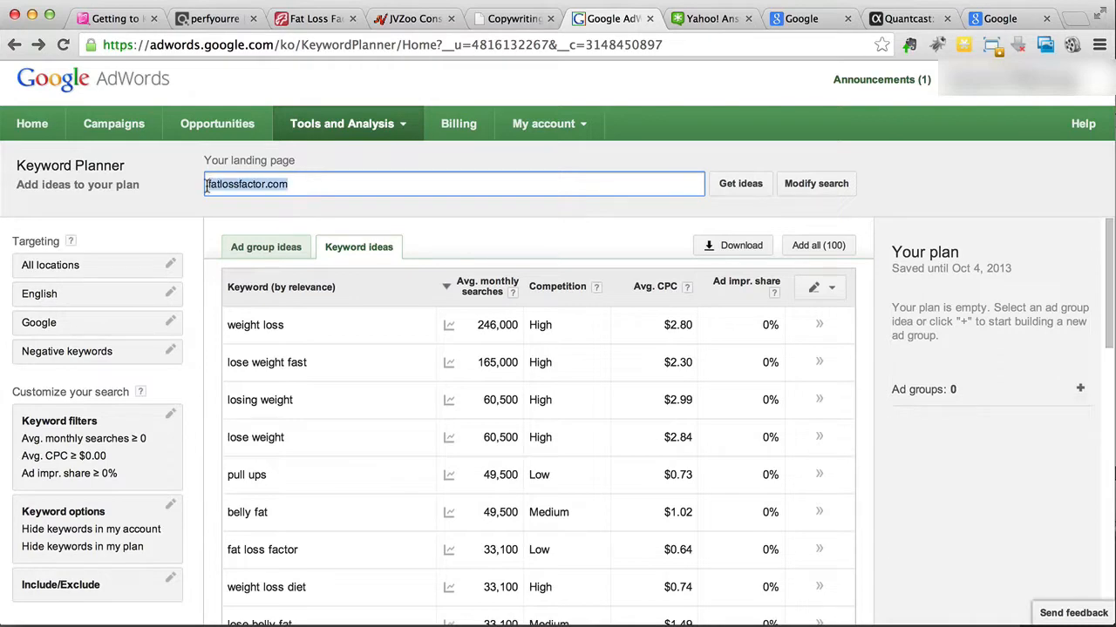
click(297, 183)
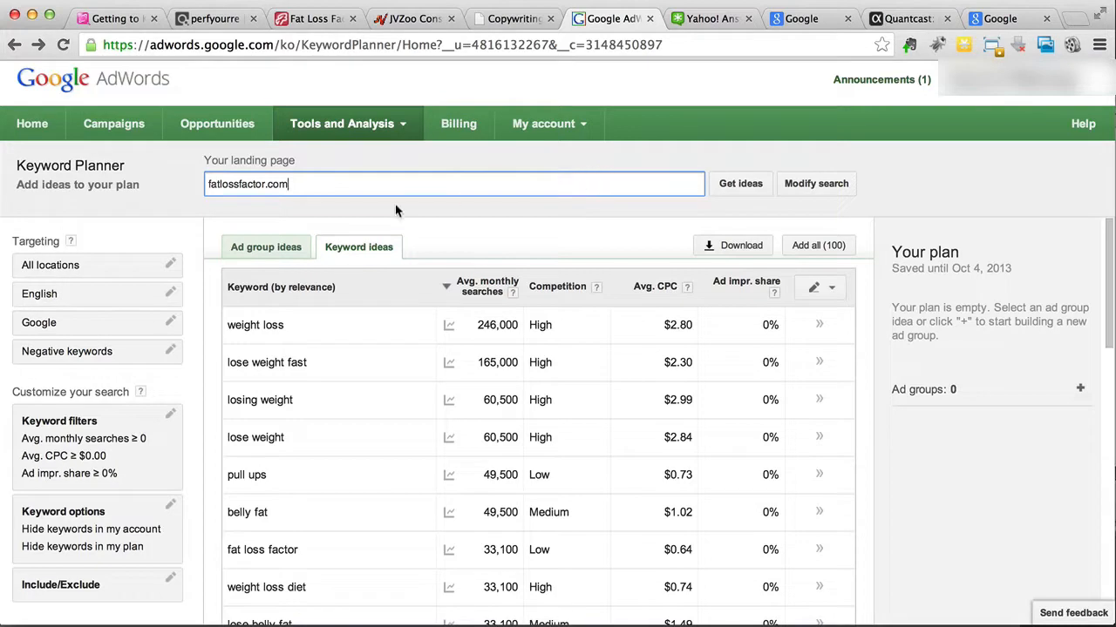
click(254, 50)
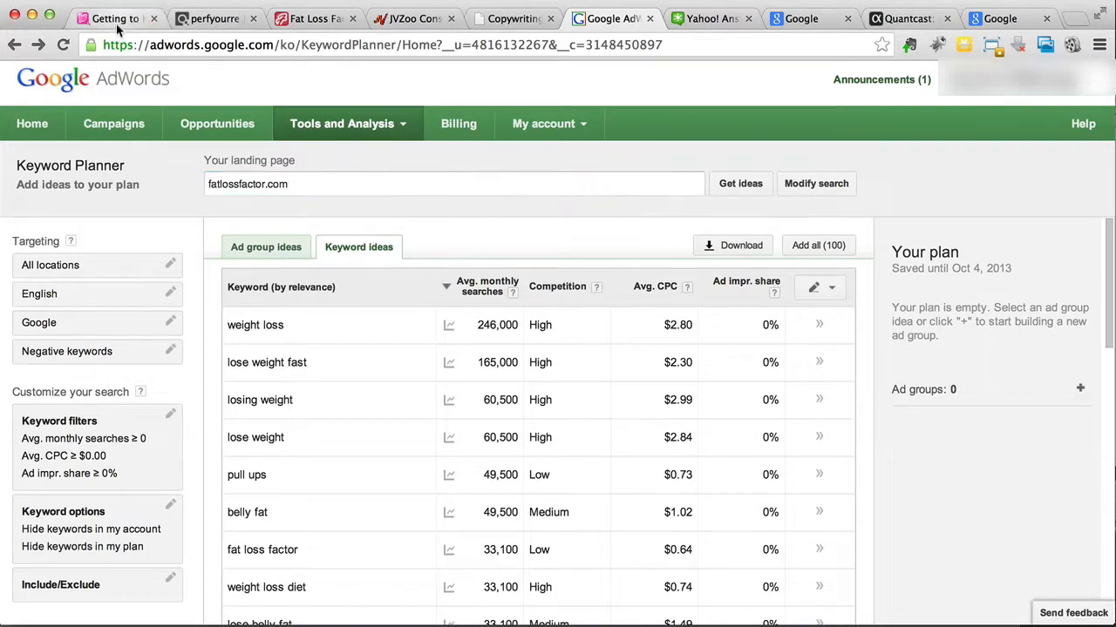
Step: Move the Google search tab beside the Keyword Planner tab and check the research steps in the MindMeister map
click(819, 19)
drag(821, 26, 707, 20)
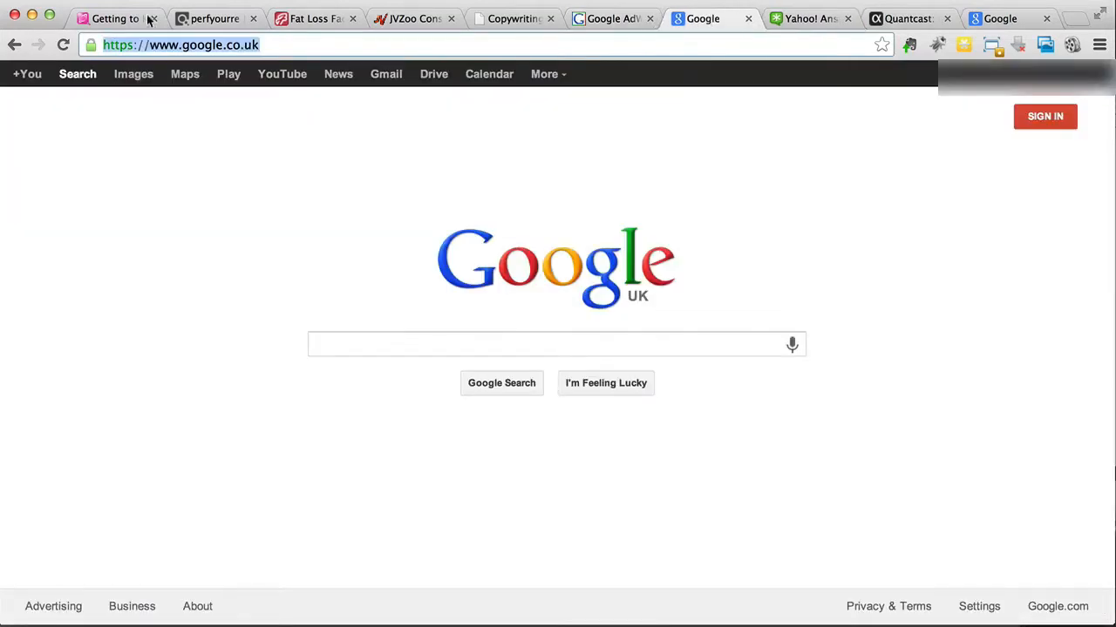
click(105, 25)
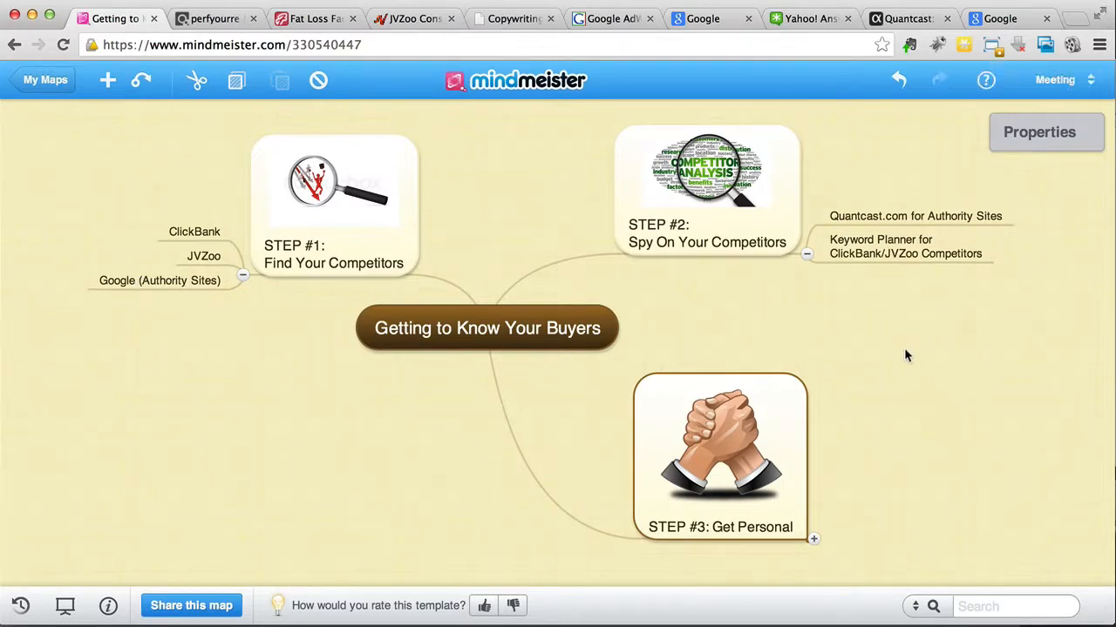
Step: Check the TextEdit keyword notes and search Google UK for "quick weight loss"
click(702, 19)
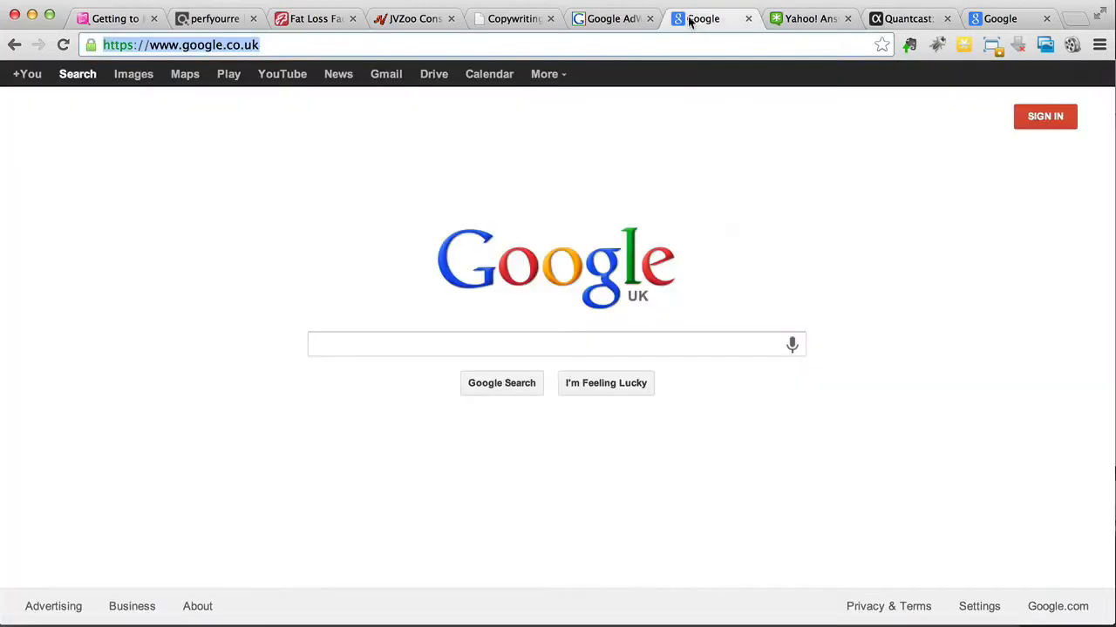
click(341, 347)
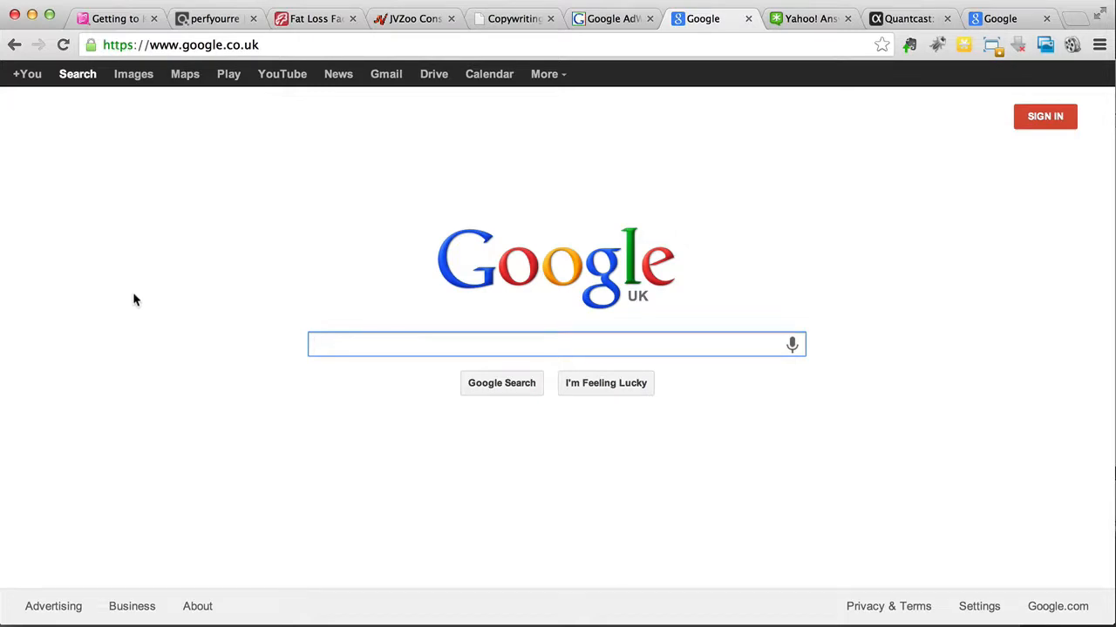
key(super+Tab)
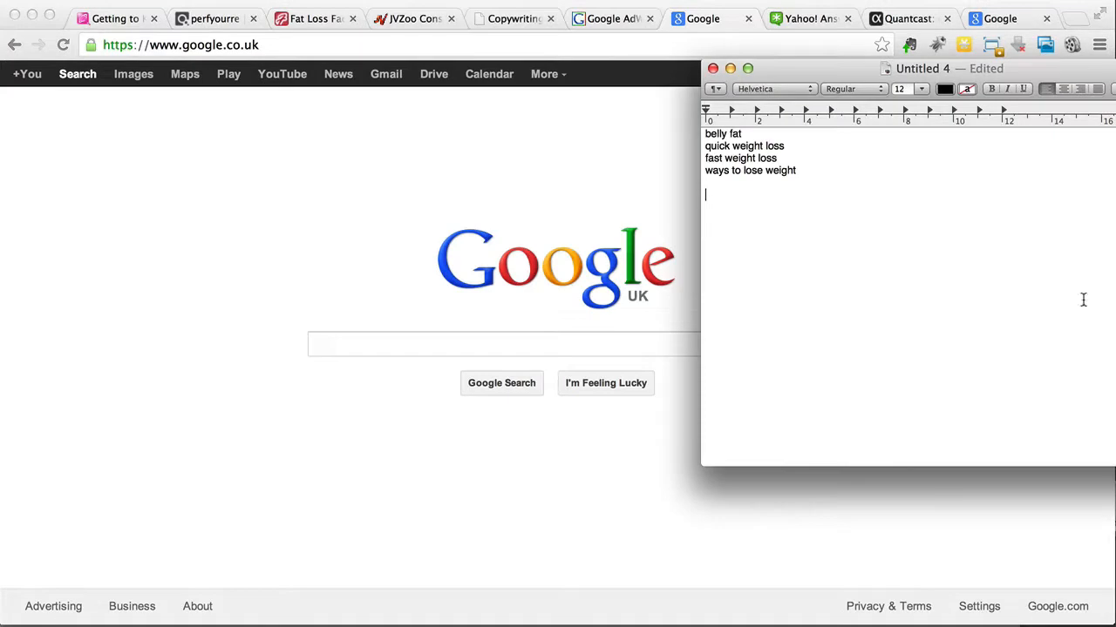
click(390, 323)
click(391, 346)
text(quick weight loss)
key(Return)
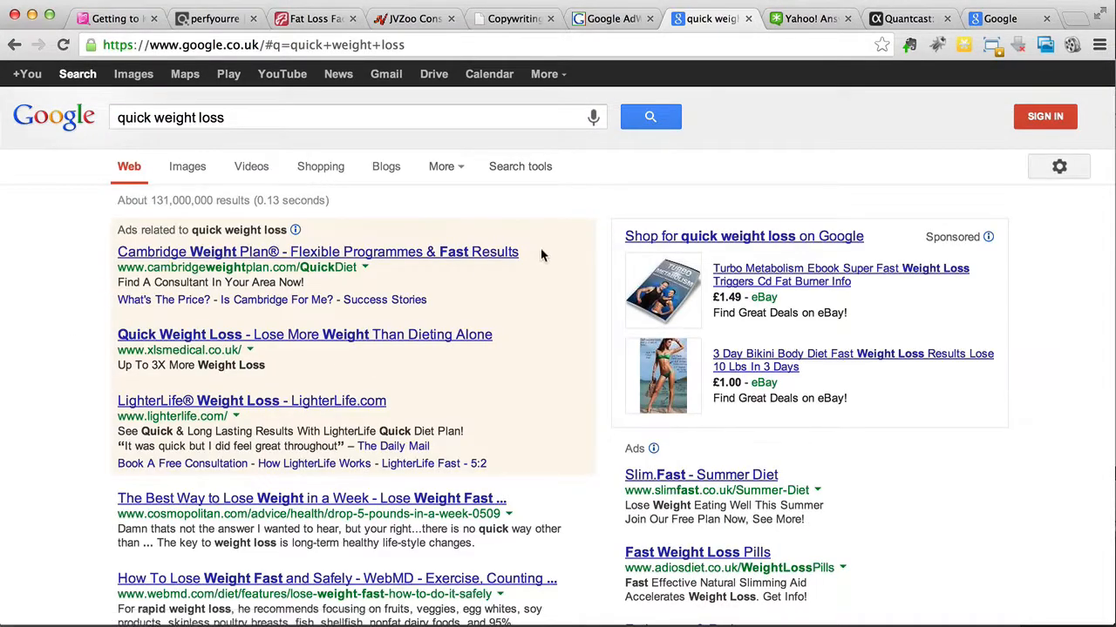
Step: Glance at the top Google results and recheck the fatlossfactor.com keyword ideas in Keyword Planner
scroll(546, 249, down, 1)
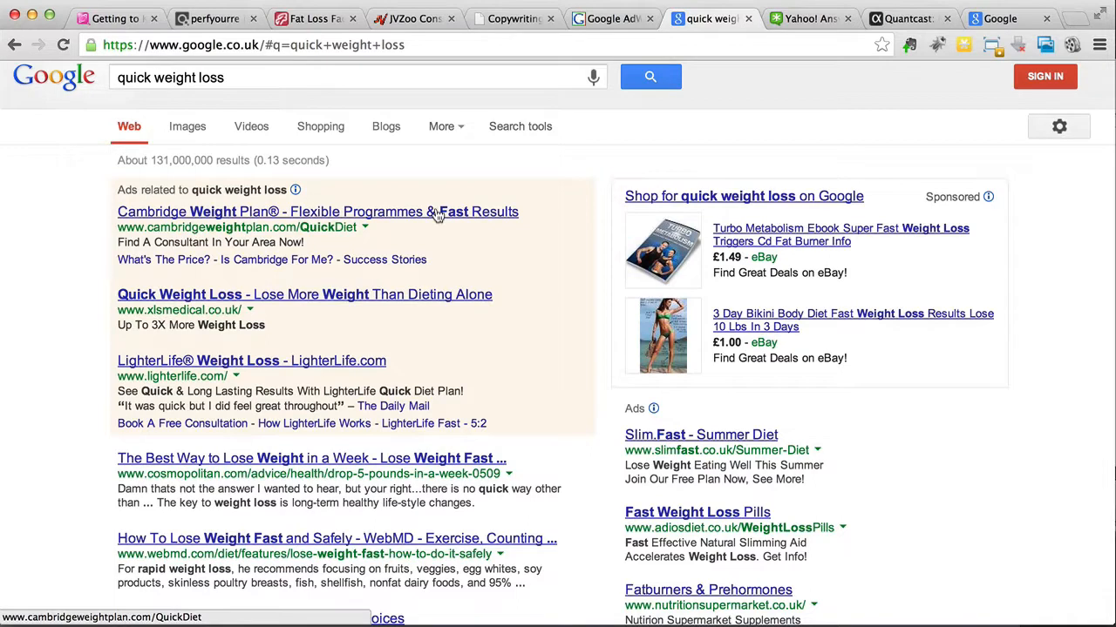
click(609, 25)
scroll(341, 414, down, 4)
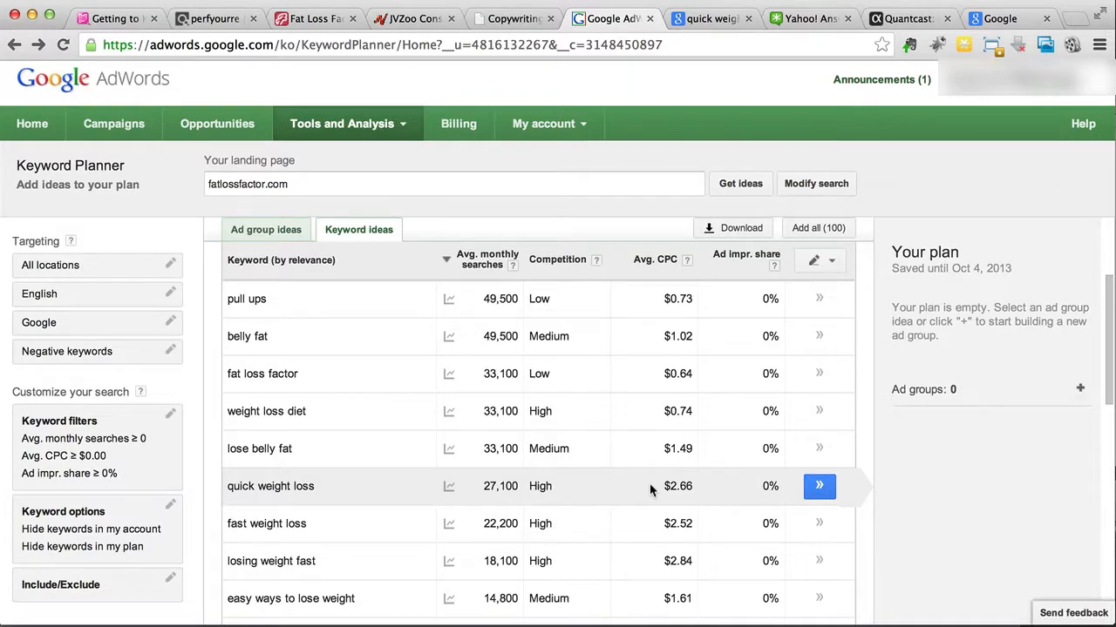
click(711, 18)
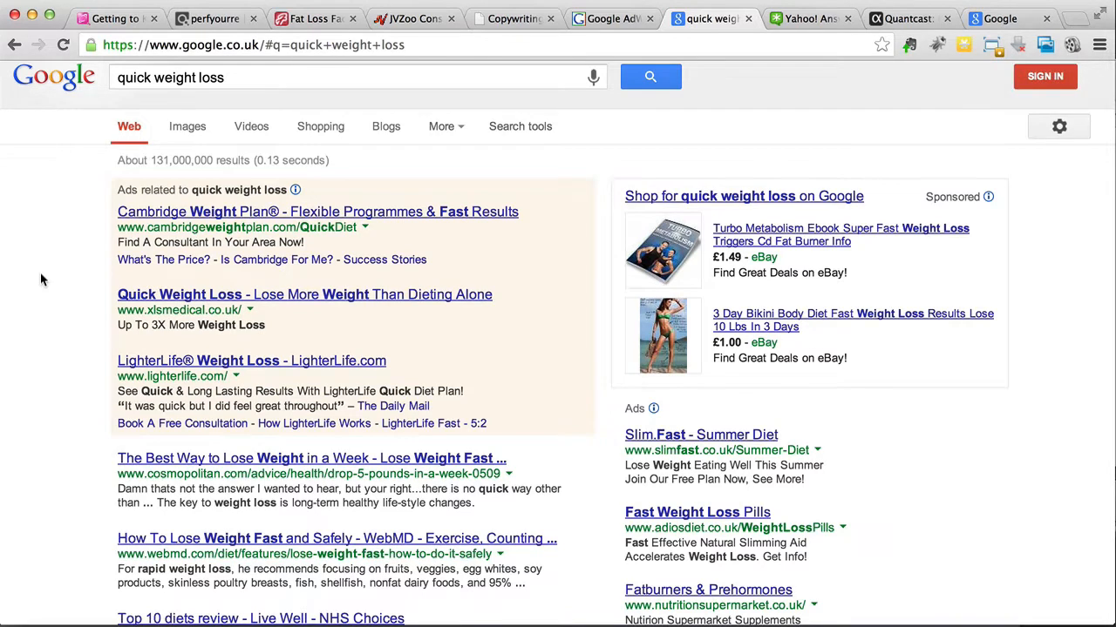
Step: Look through the Google results for "quick weight loss" for authority sites worth researching
scroll(40, 280, down, 4)
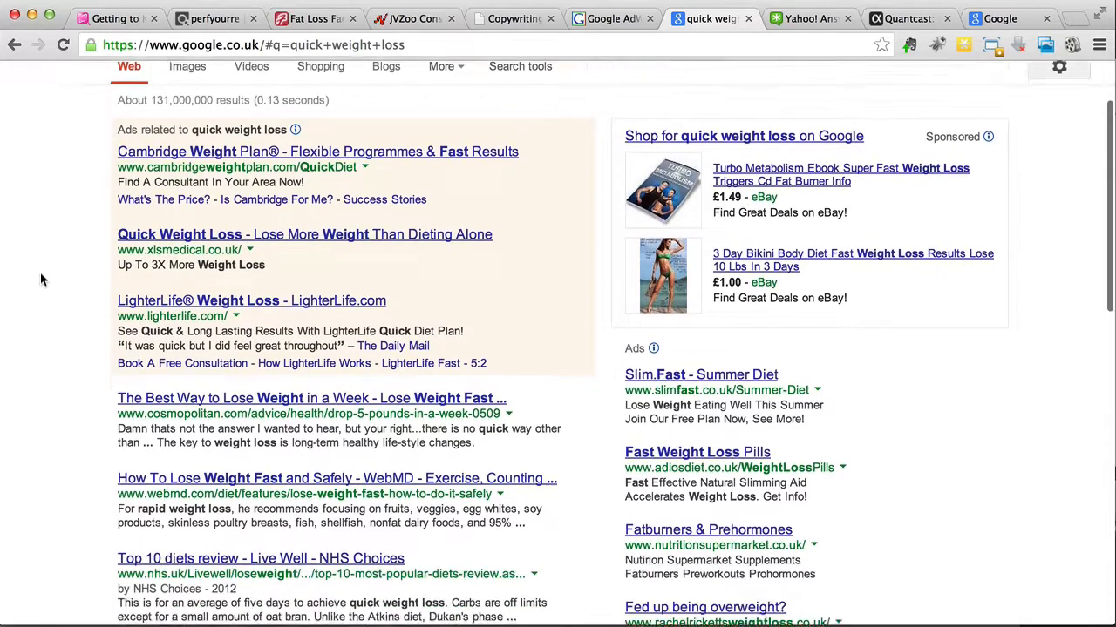
scroll(40, 280, down, 3)
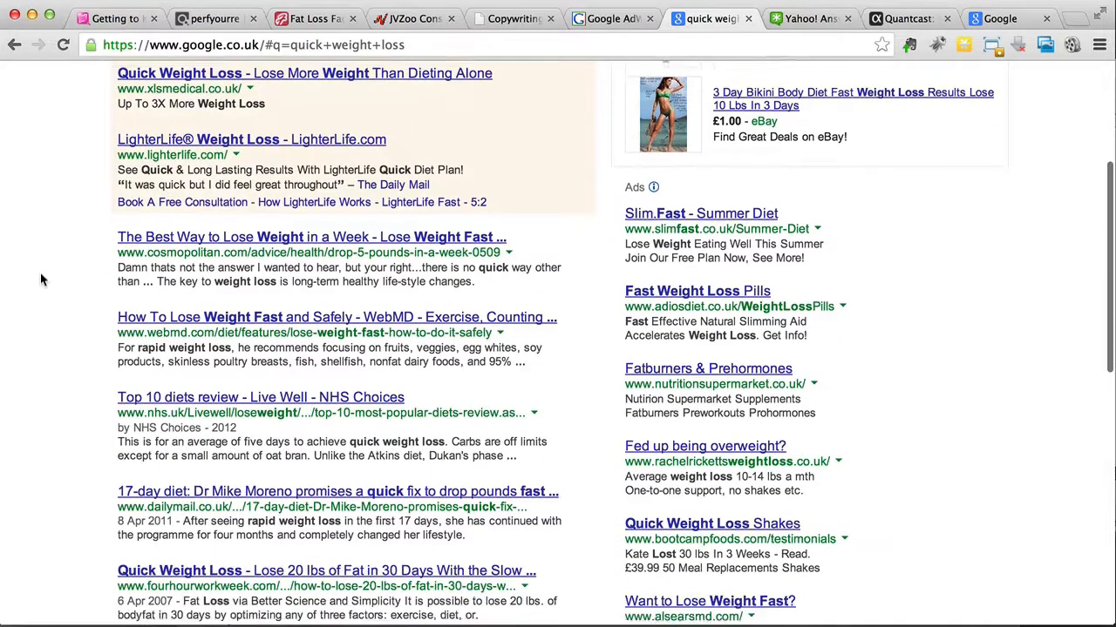
scroll(40, 279, down, 3)
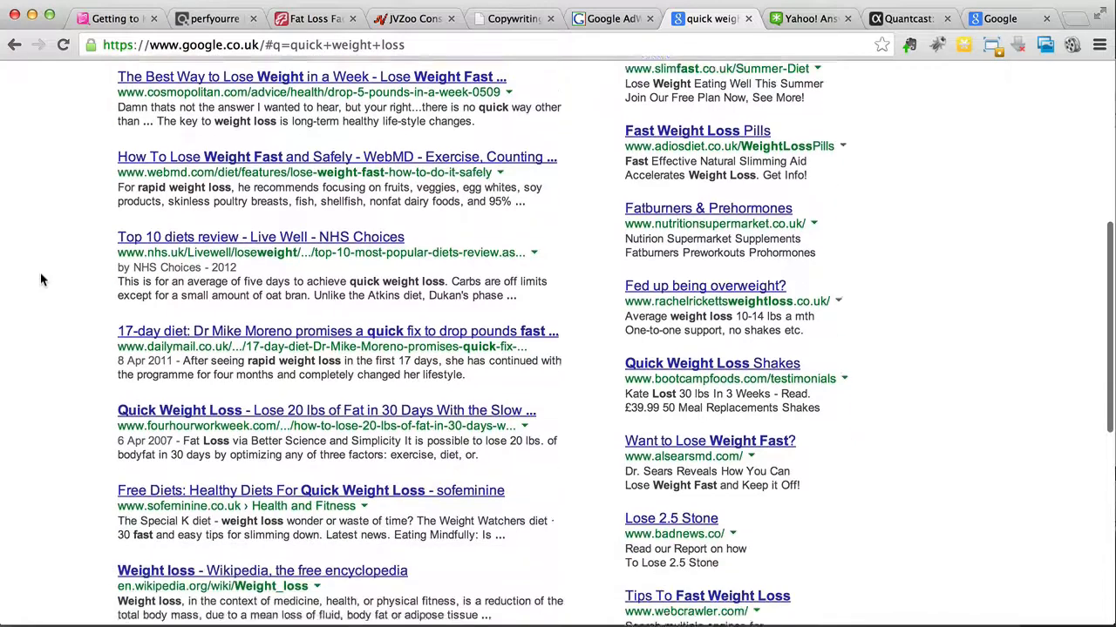
scroll(41, 280, down, 3)
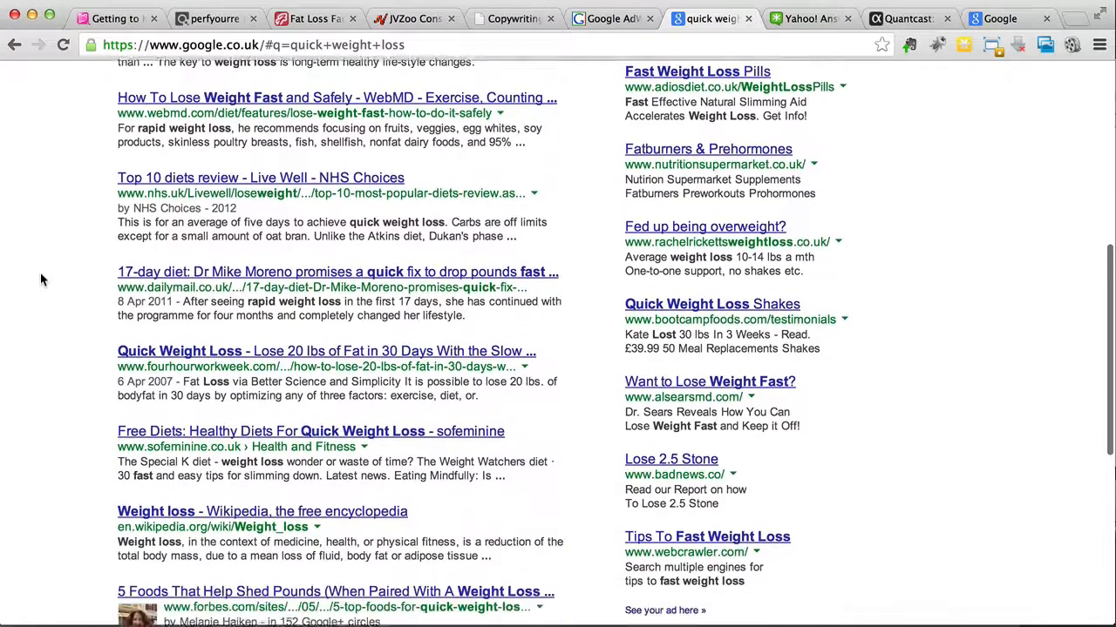
scroll(40, 280, down, 3)
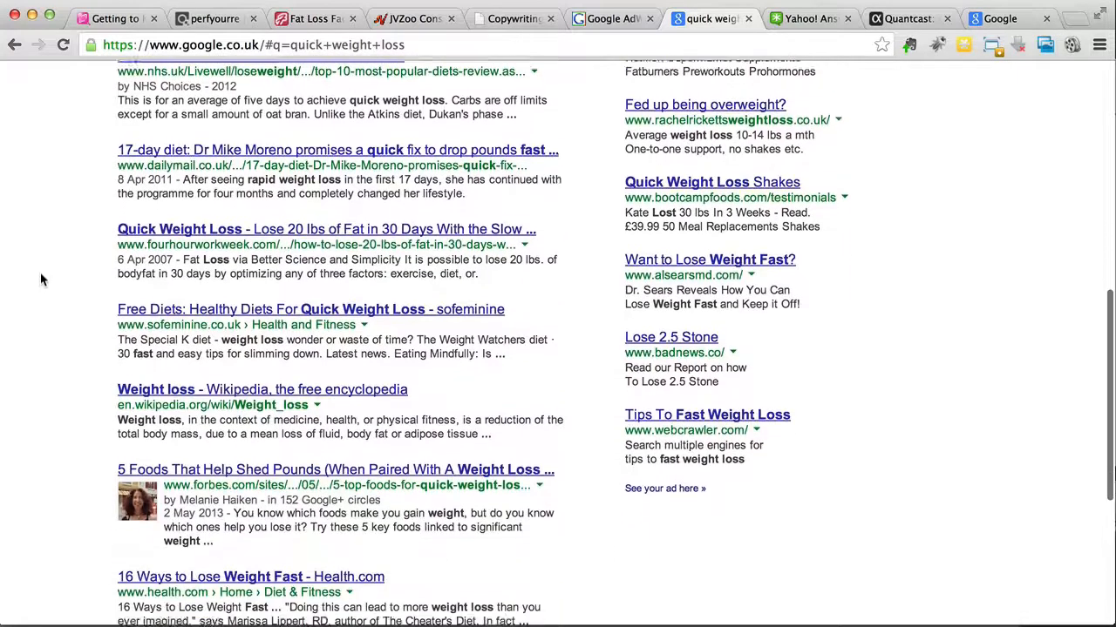
scroll(40, 280, down, 4)
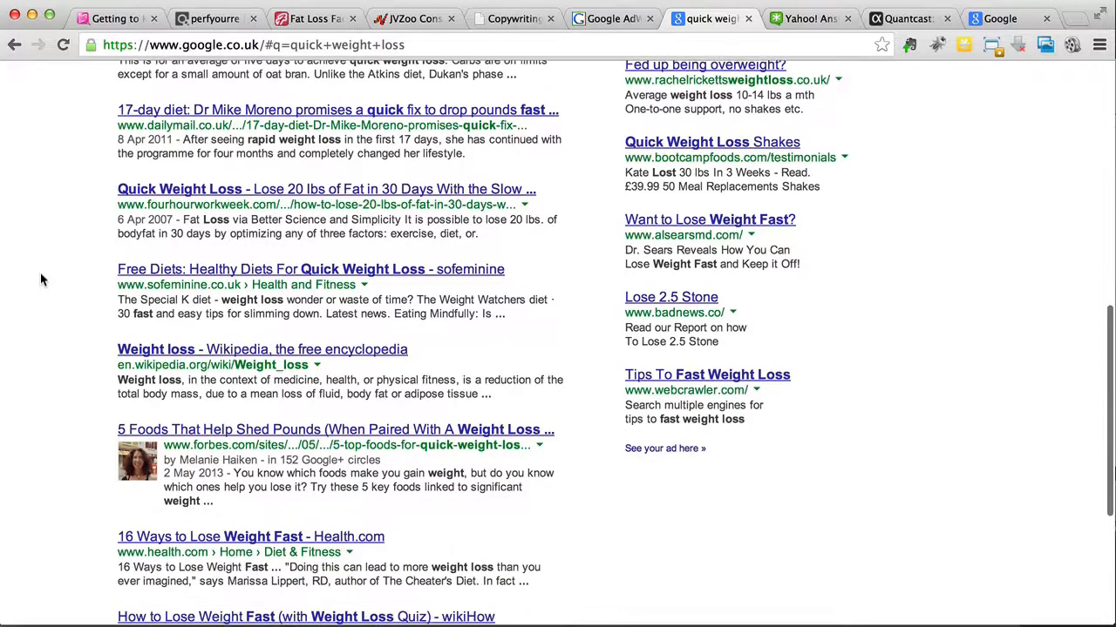
scroll(70, 418, up, 15)
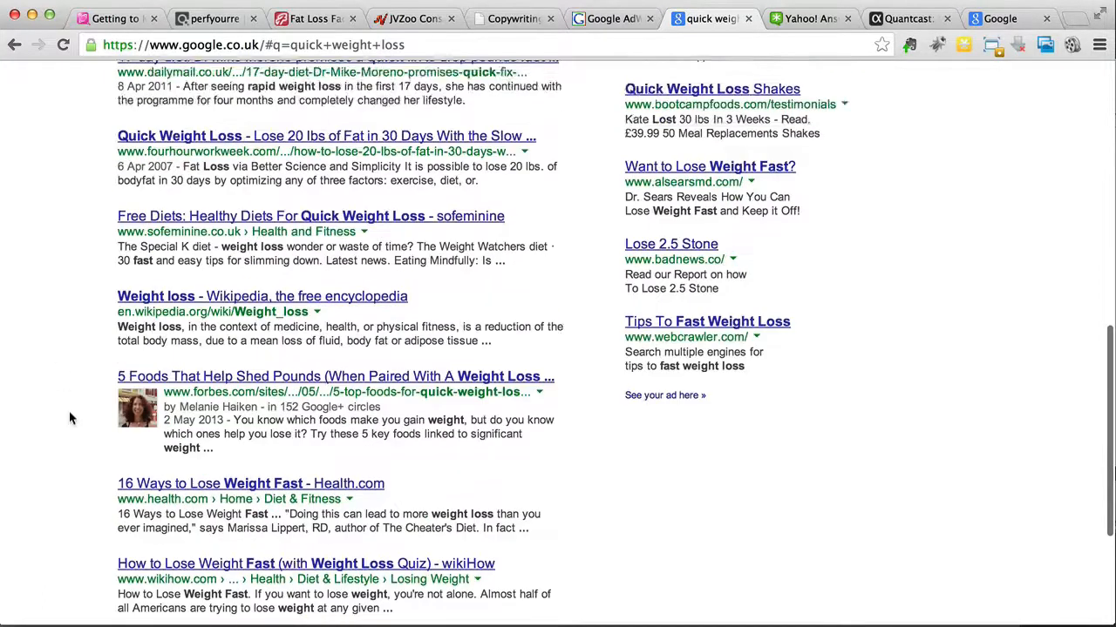
scroll(69, 410, down, 1)
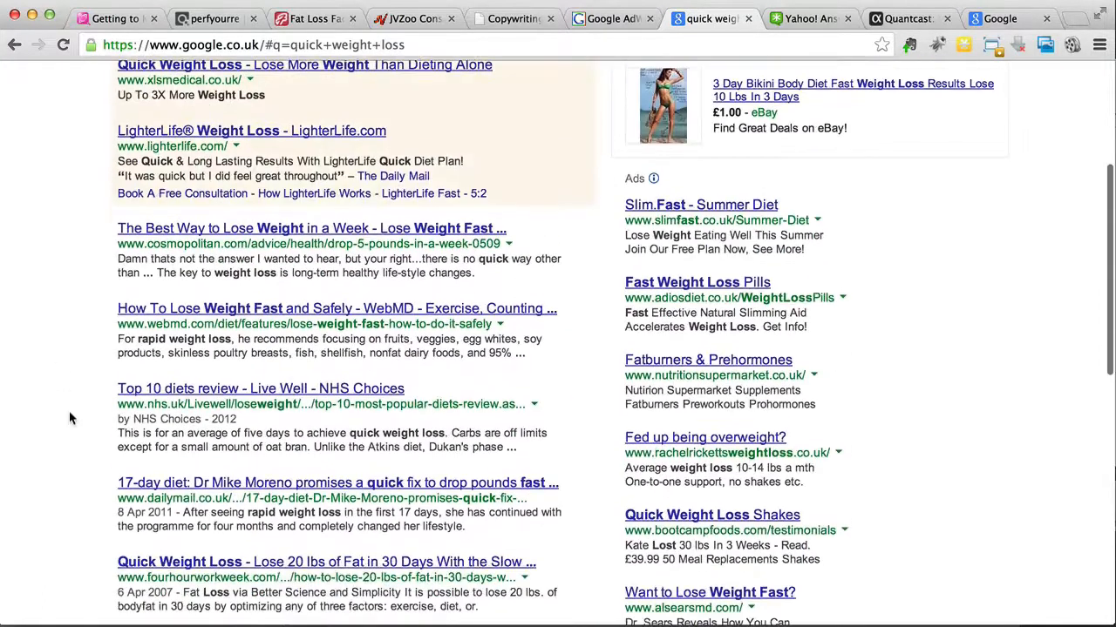
scroll(108, 335, down, 4)
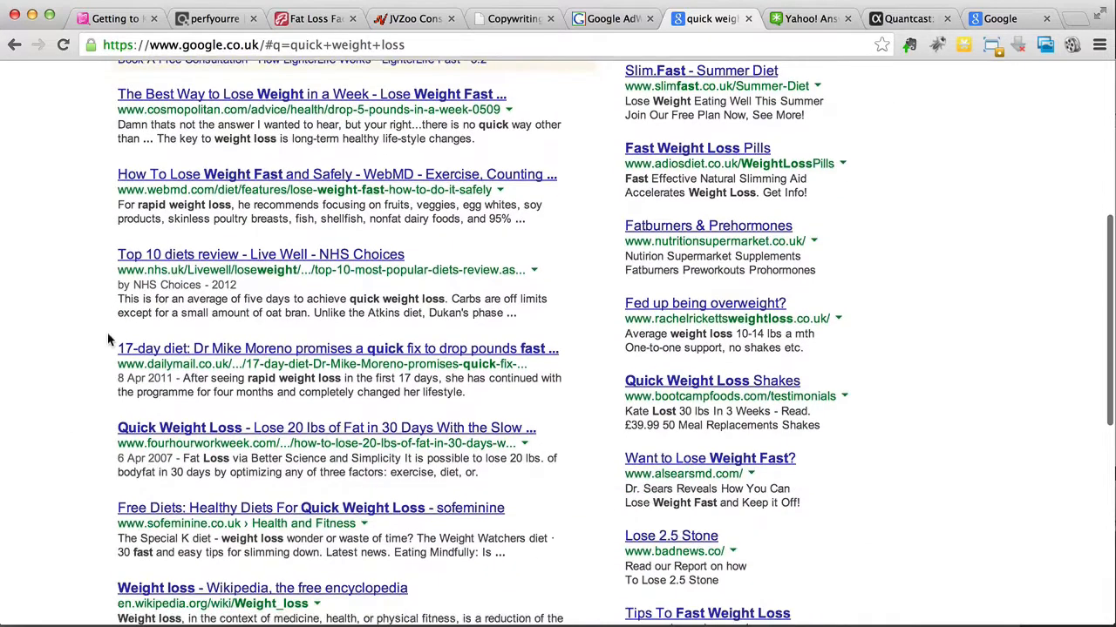
drag(118, 273, 311, 272)
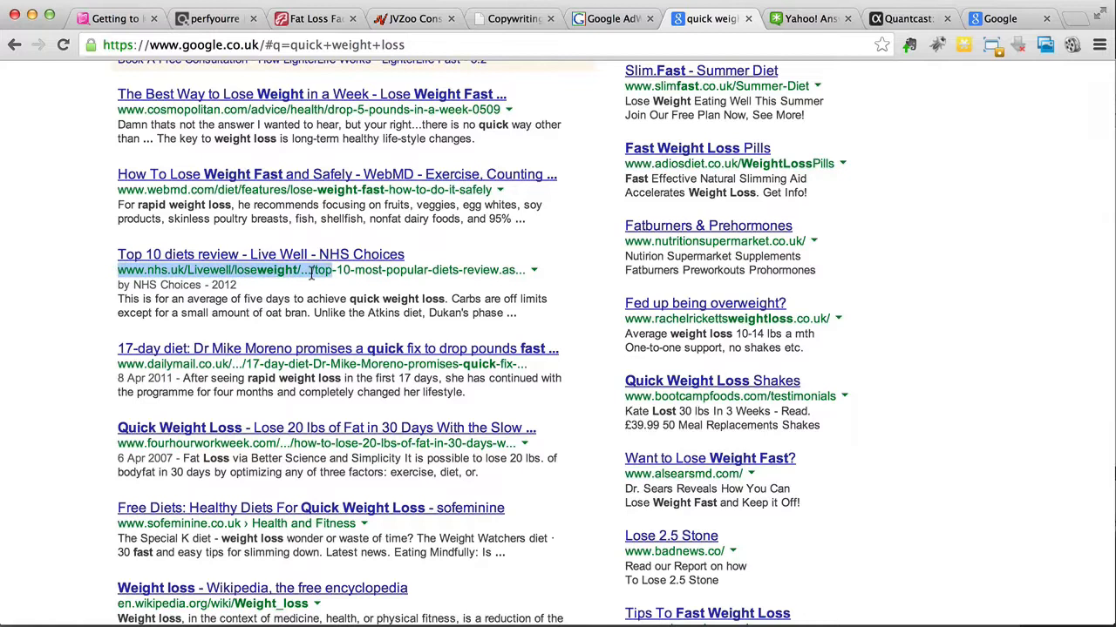
click(79, 263)
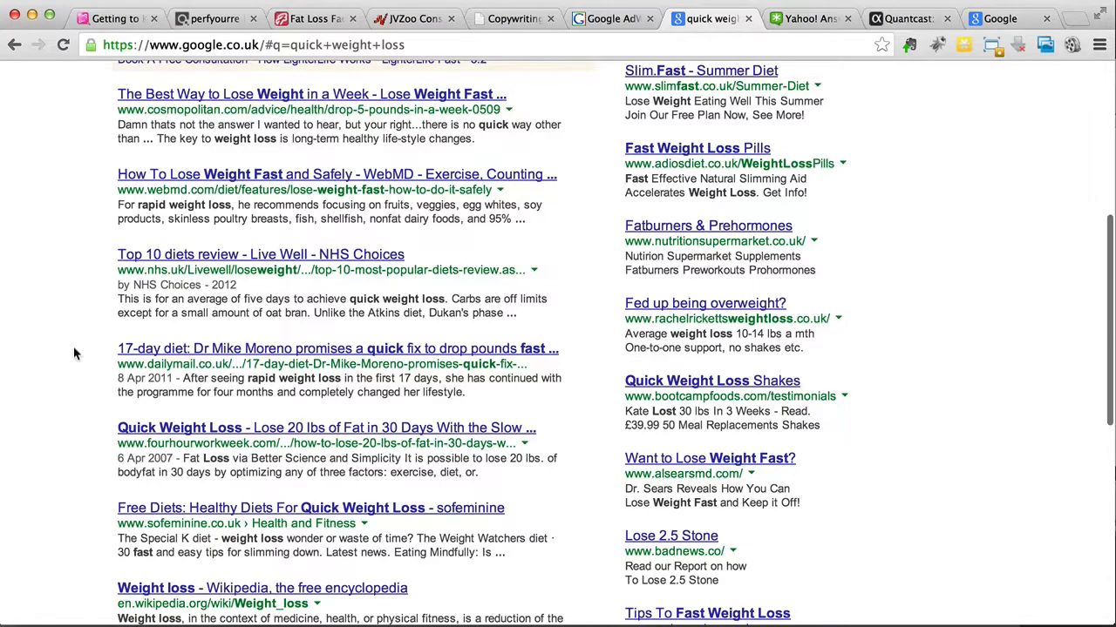
scroll(75, 353, down, 3)
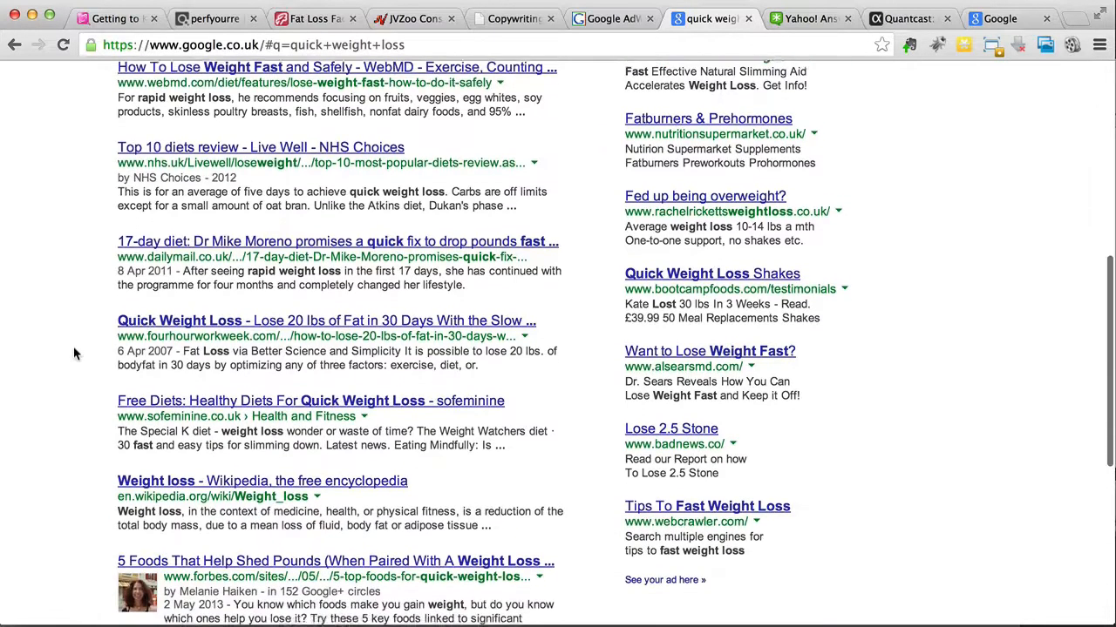
scroll(74, 353, down, 1)
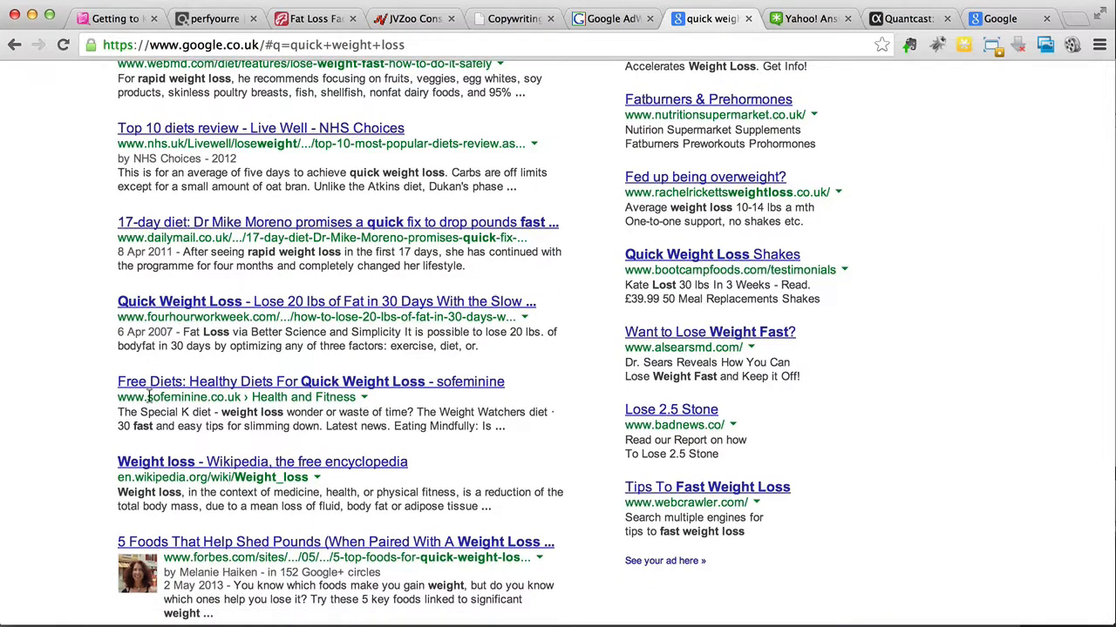
Step: Copy the domain sofeminine.co.uk from its Google search result
drag(148, 397, 240, 397)
right_click(227, 397)
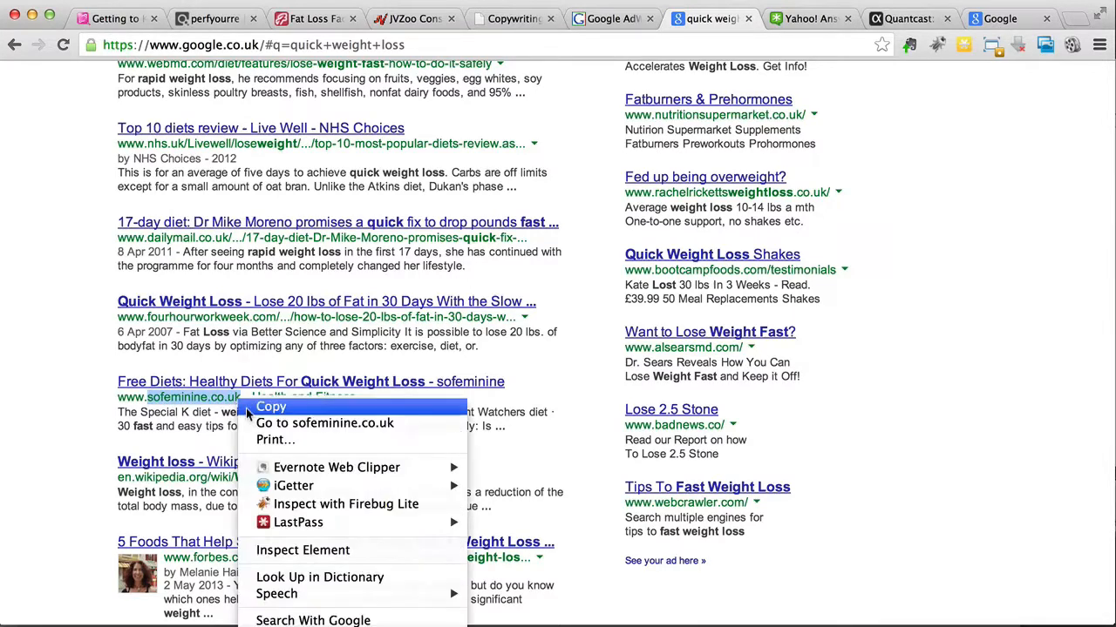
click(248, 402)
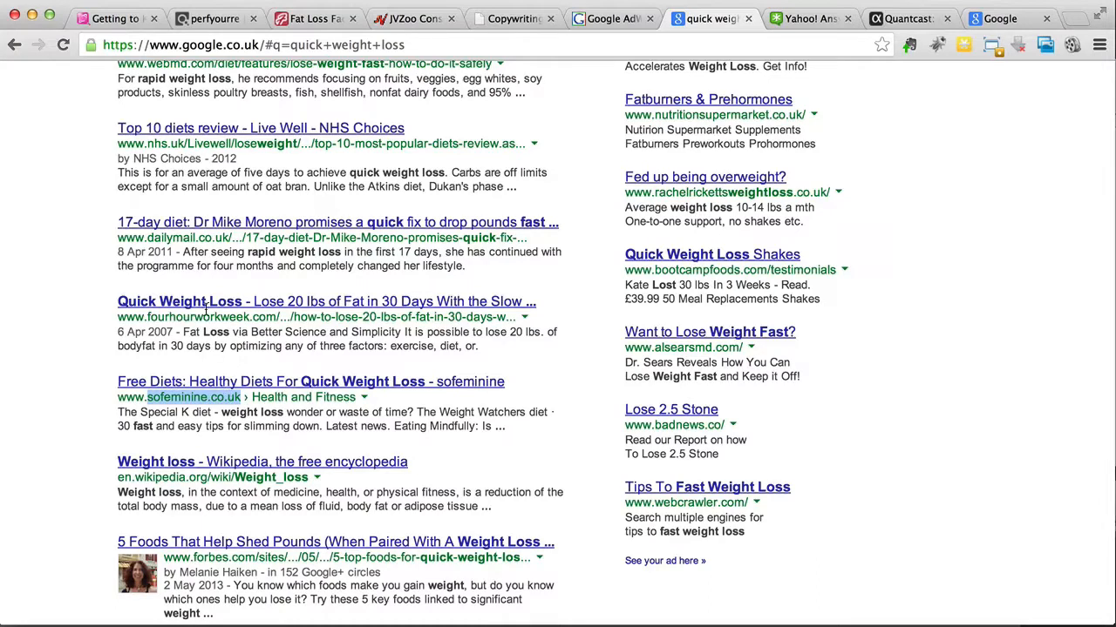
Step: Search Quantcast's site profiles for the copied domain sofeminine.co.uk
click(891, 26)
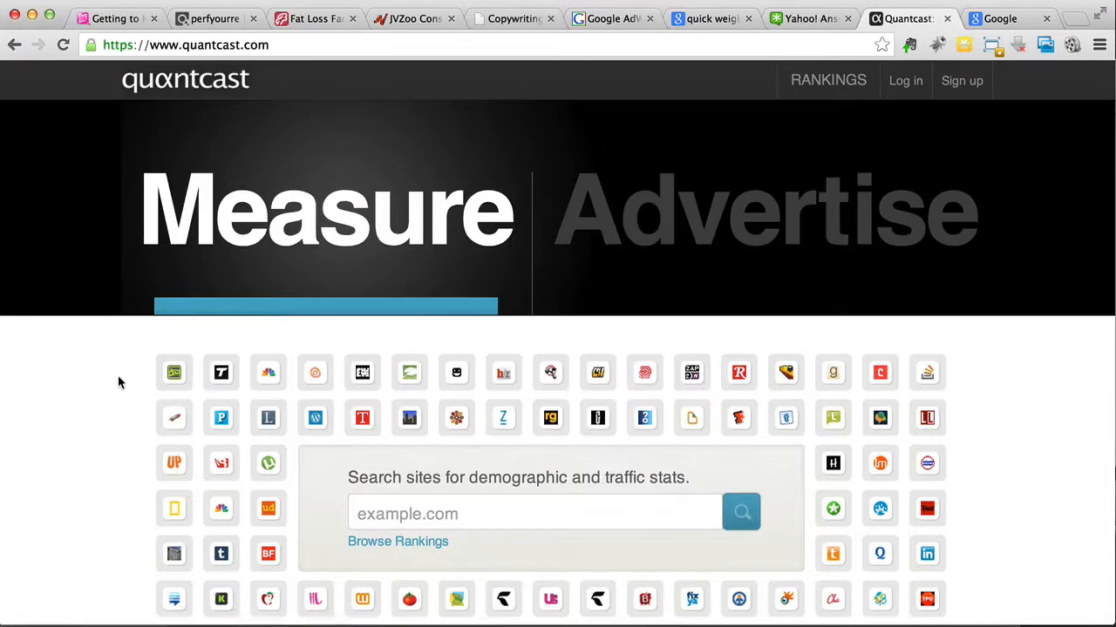
scroll(119, 383, down, 5)
scroll(119, 383, down, 3)
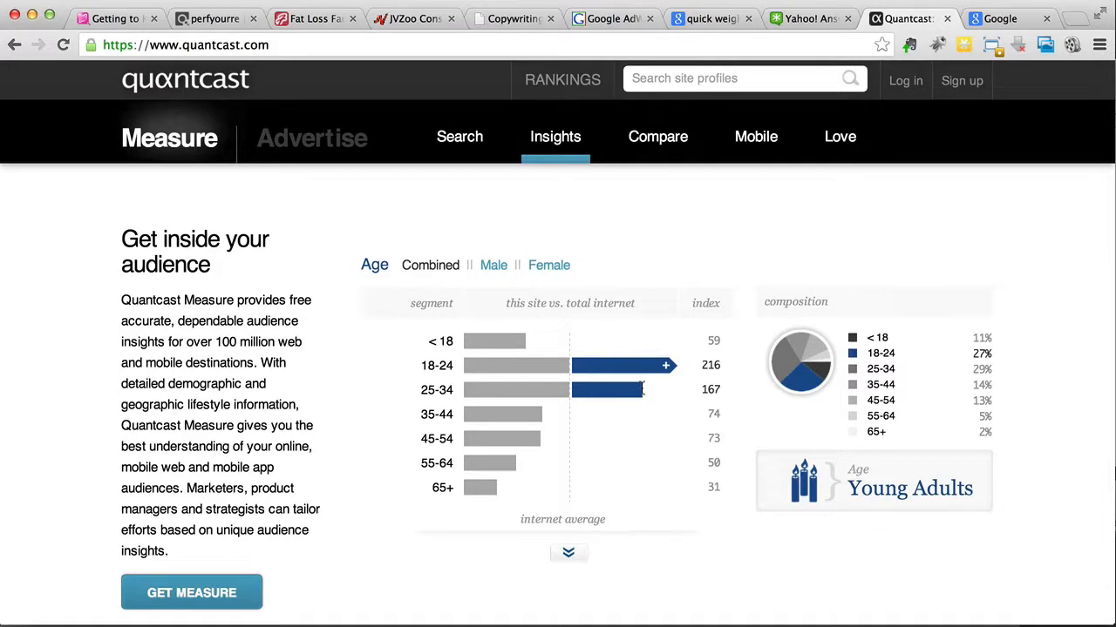
scroll(642, 389, down, 5)
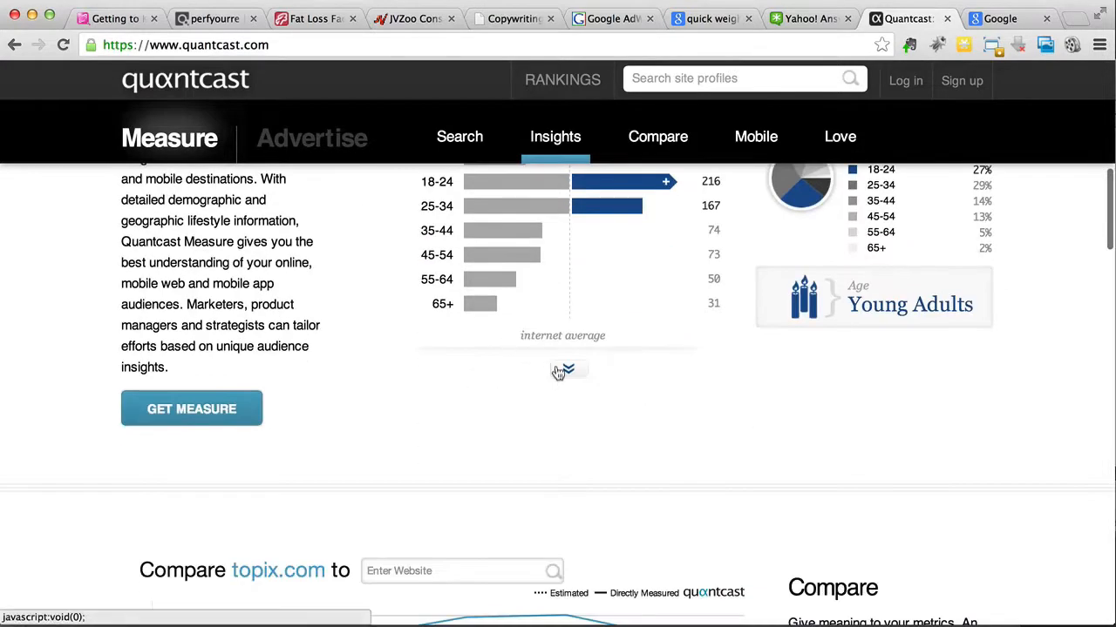
click(558, 372)
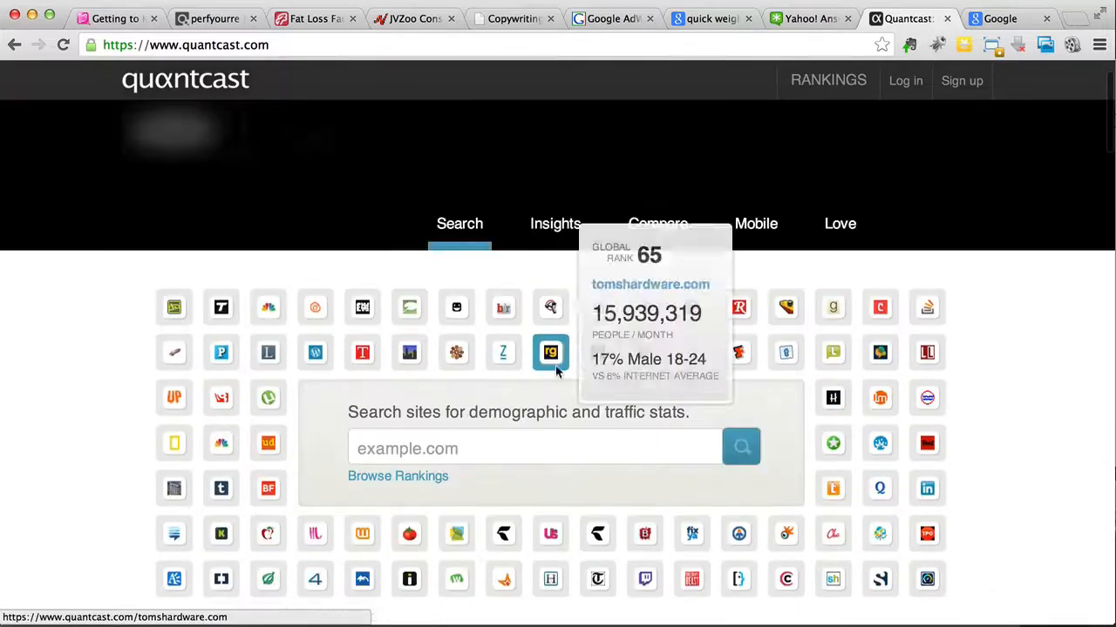
right_click(528, 447)
click(562, 495)
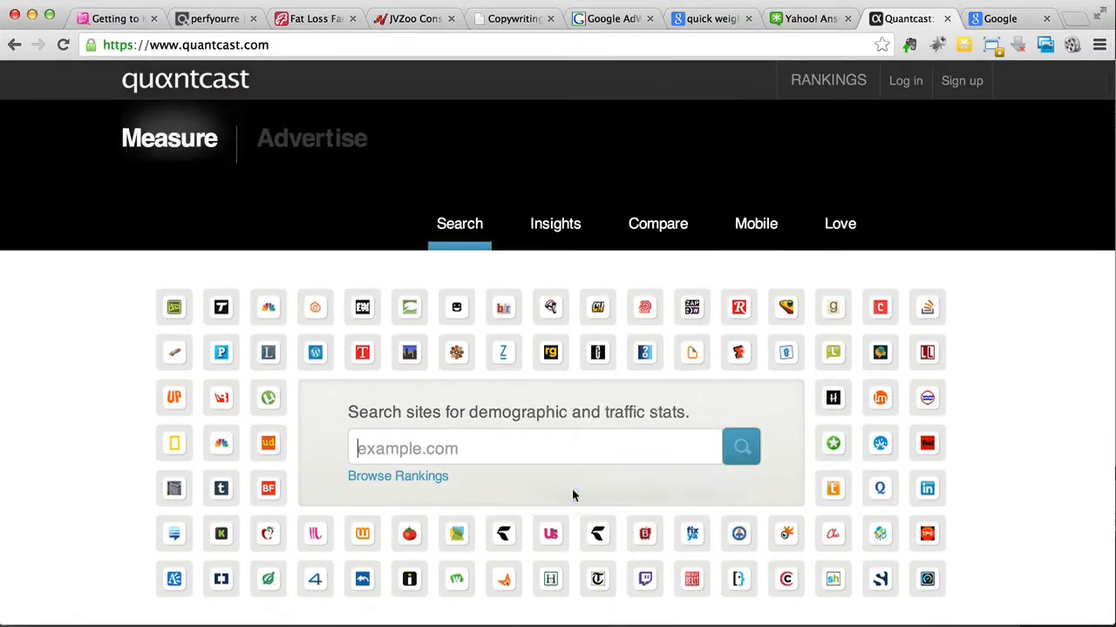
click(750, 446)
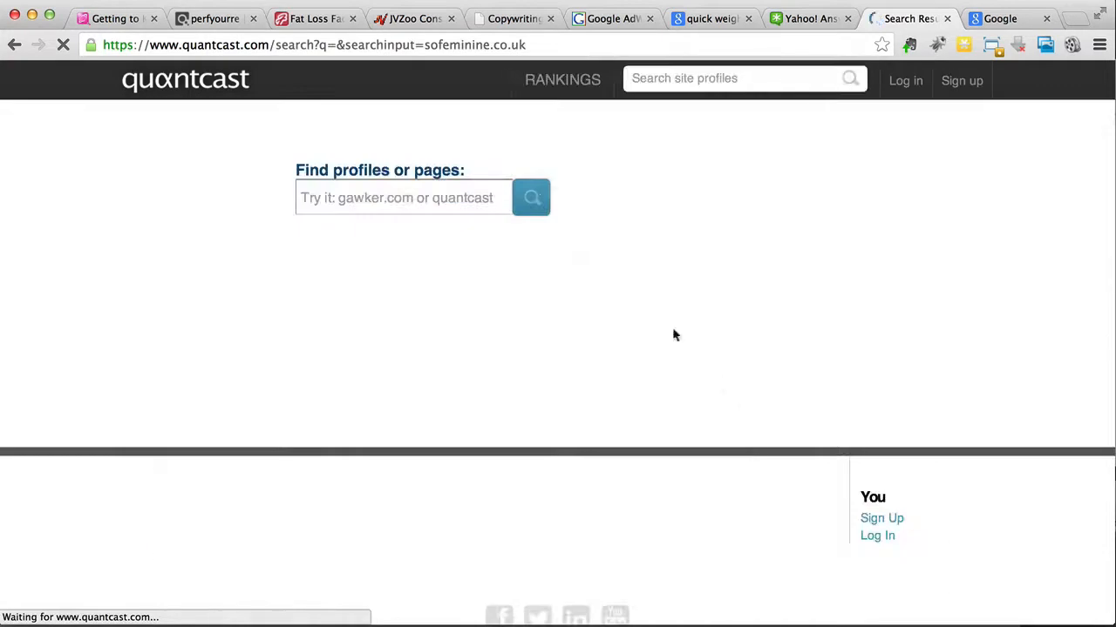
click(461, 195)
right_click(463, 195)
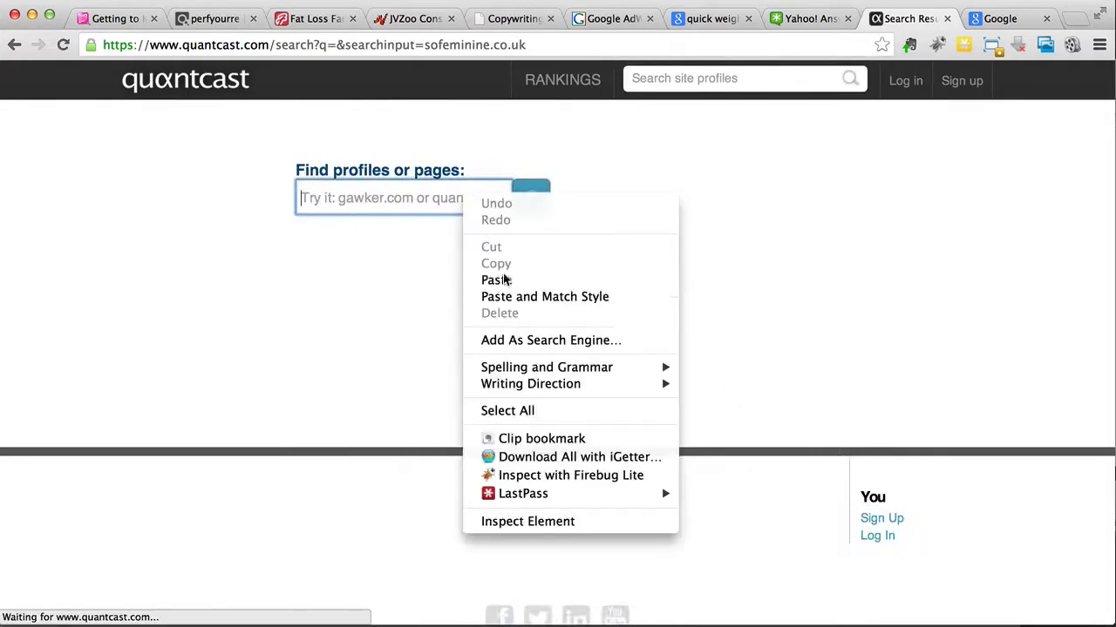
click(504, 279)
click(534, 203)
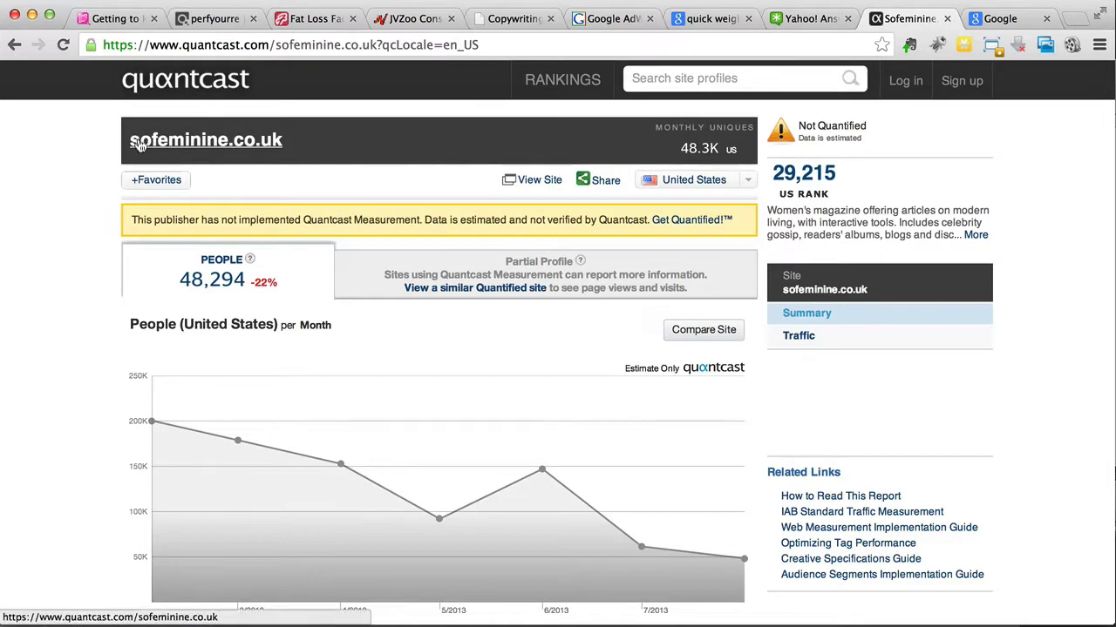
scroll(48, 178, down, 5)
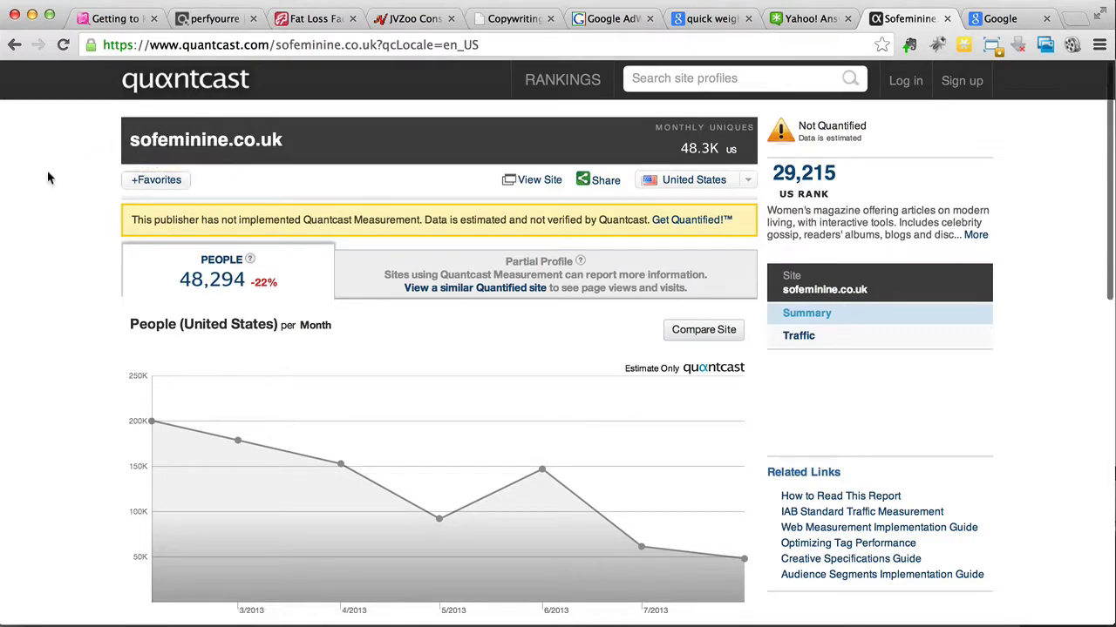
scroll(48, 178, down, 2)
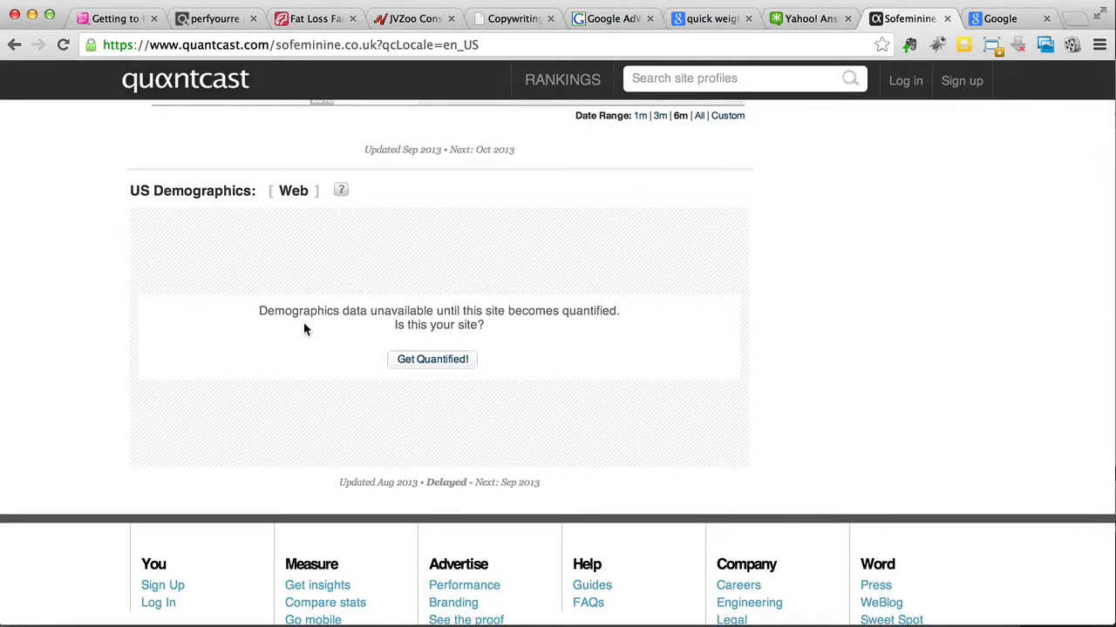
Step: Return to Google, open the related search "quick weight loss diet plan" and look through its results for sites worth researching
click(715, 20)
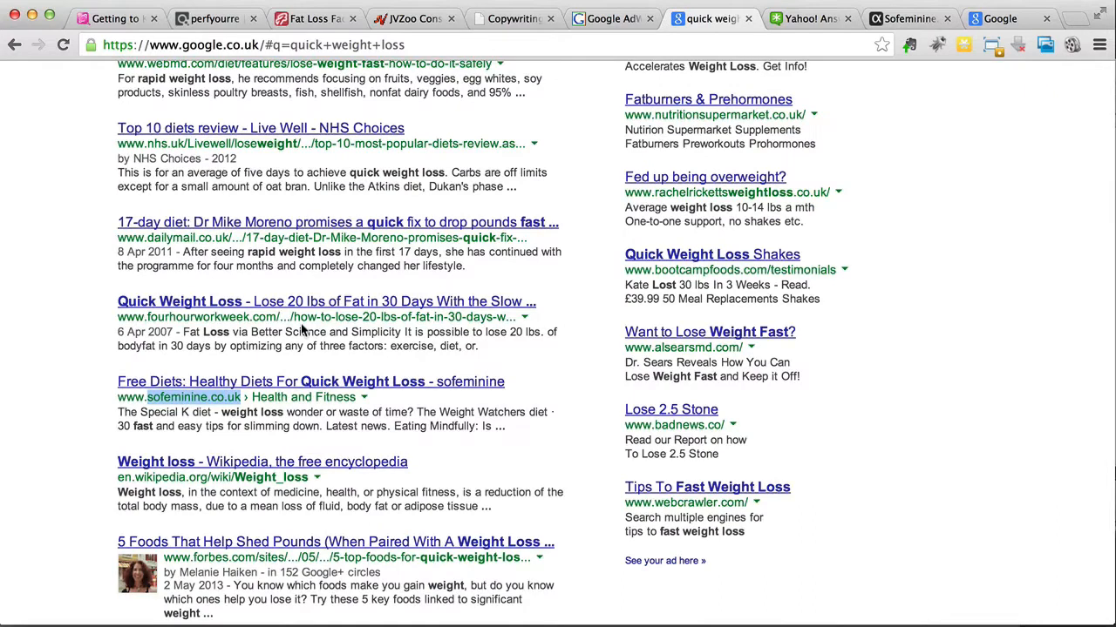
scroll(302, 330, down, 5)
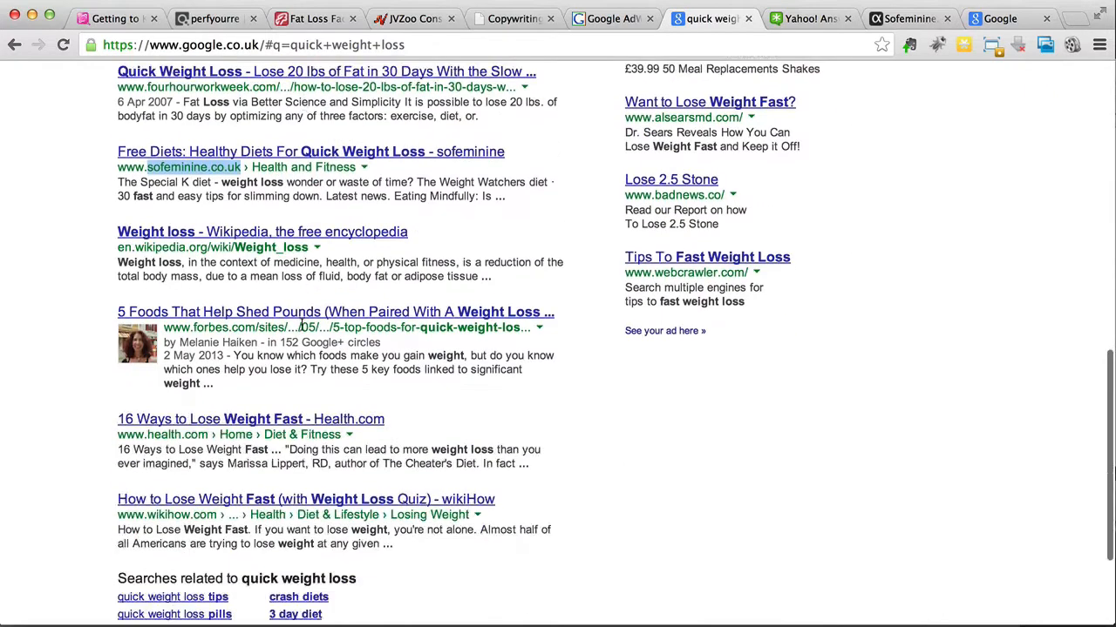
scroll(303, 324, down, 2)
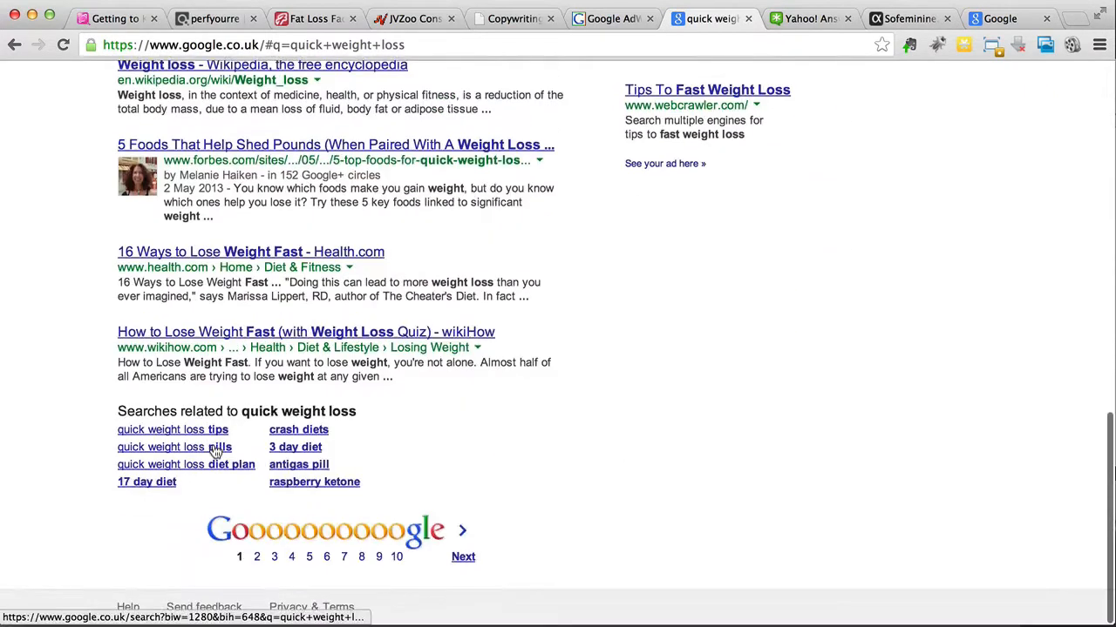
click(218, 467)
scroll(19, 325, down, 1)
scroll(18, 325, down, 4)
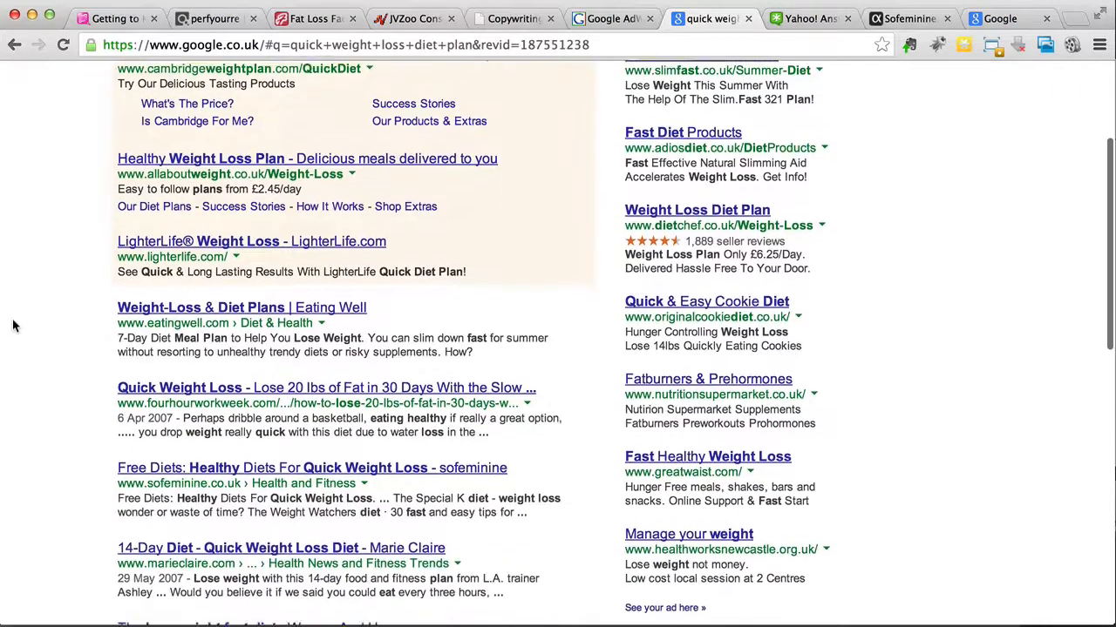
scroll(14, 325, down, 2)
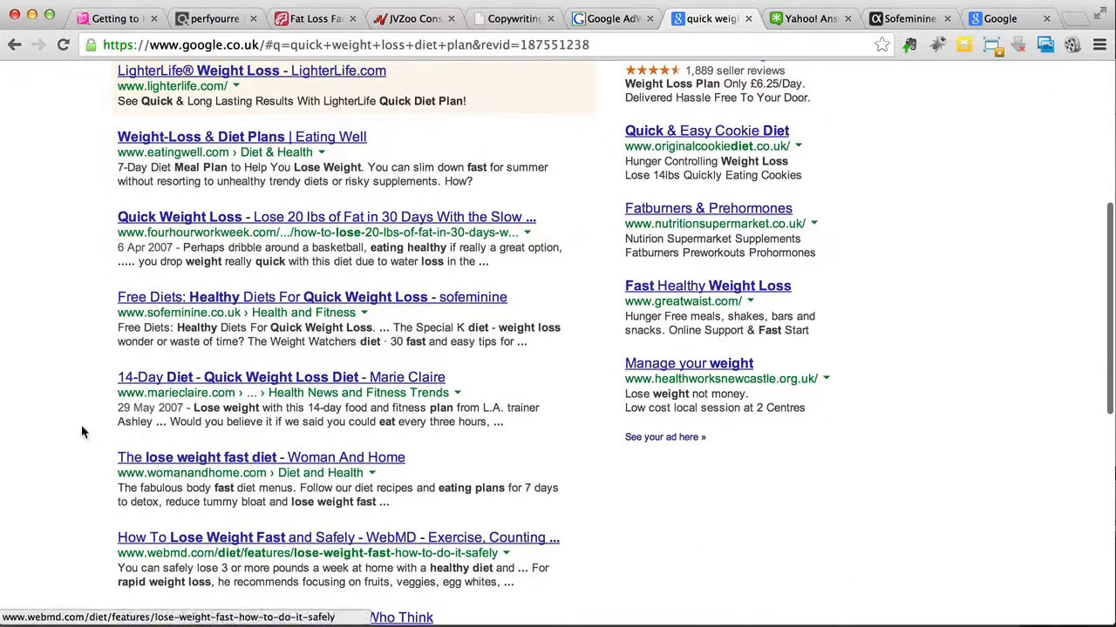
scroll(82, 426, down, 1)
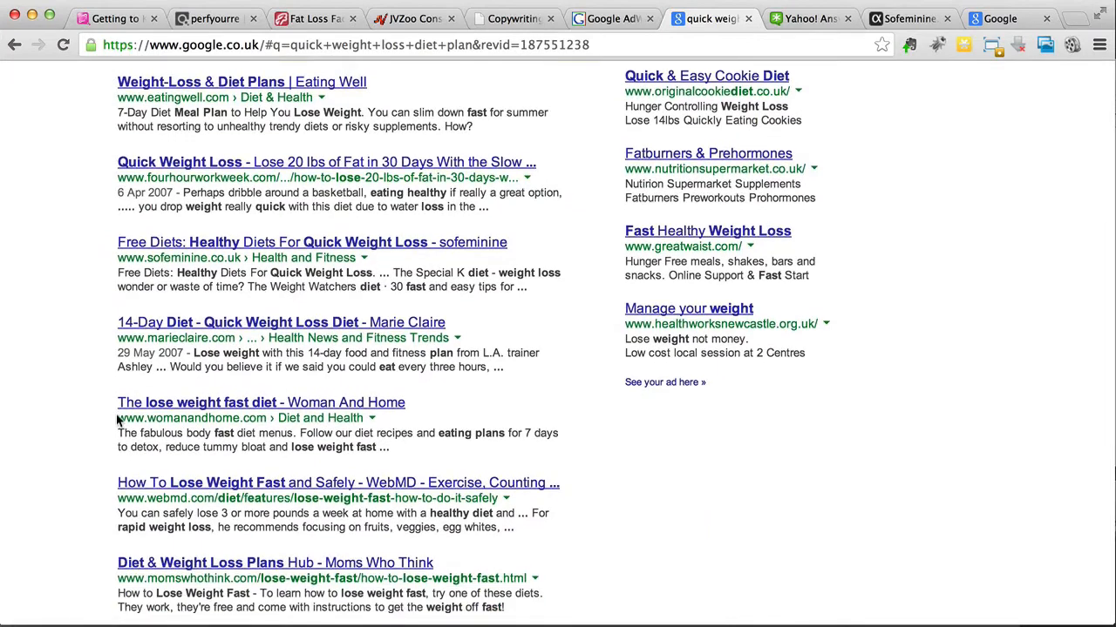
scroll(116, 421, down, 4)
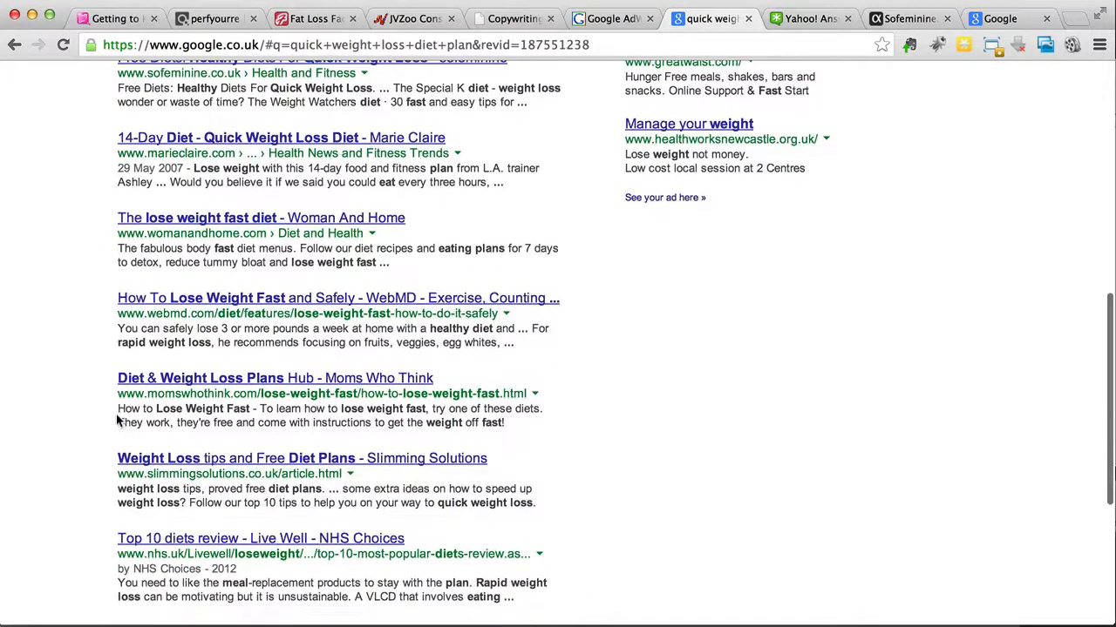
Step: Copy the domain slimmingsolutions.co.uk from its Google search result
drag(146, 474, 276, 476)
right_click(275, 473)
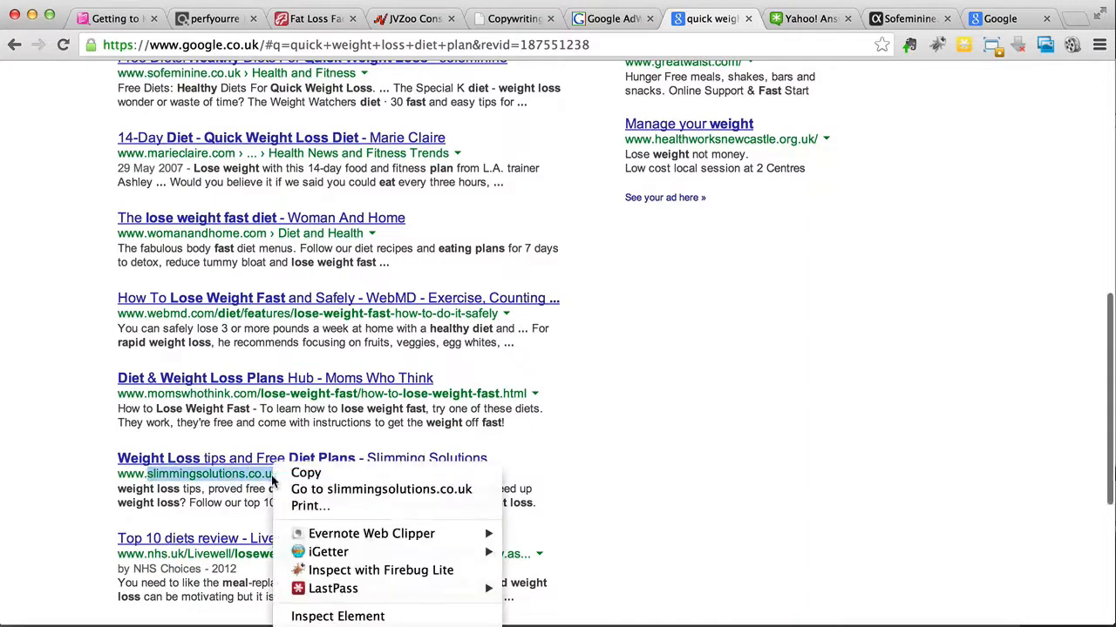
click(297, 479)
Step: Search Quantcast's site profiles for slimmingsolutions.co.uk and check its traffic and US demographics
click(871, 7)
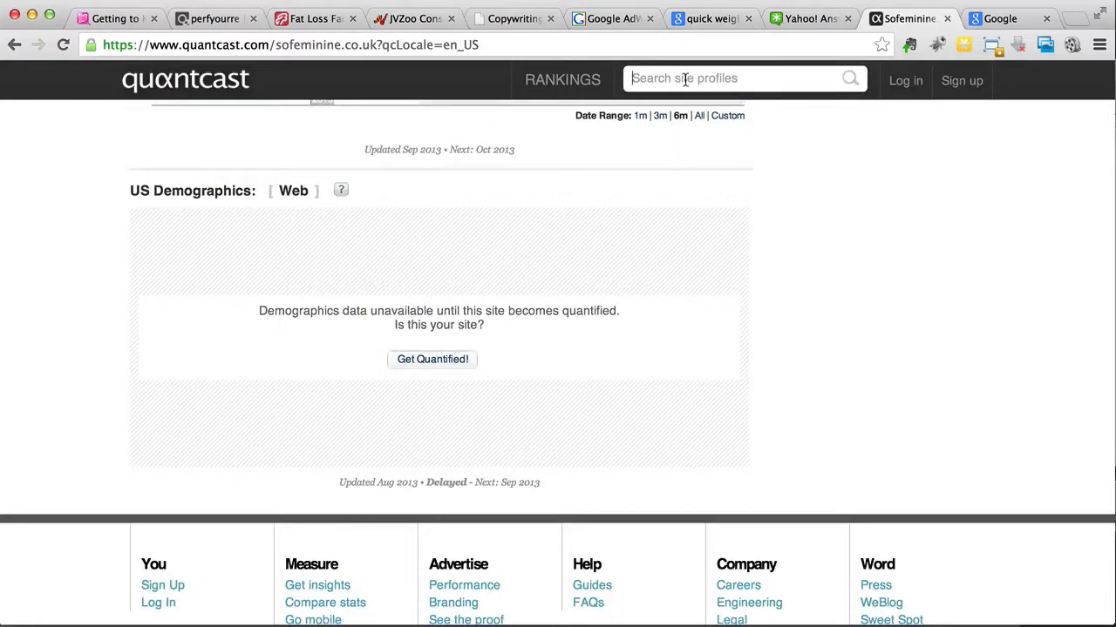
scroll(523, 269, up, 10)
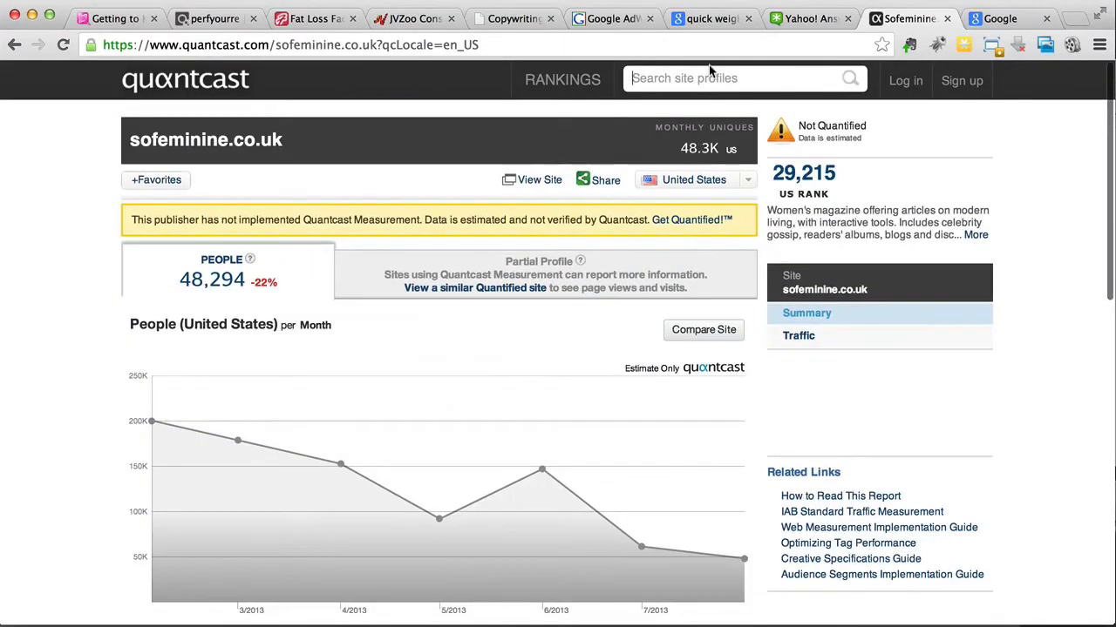
right_click(689, 80)
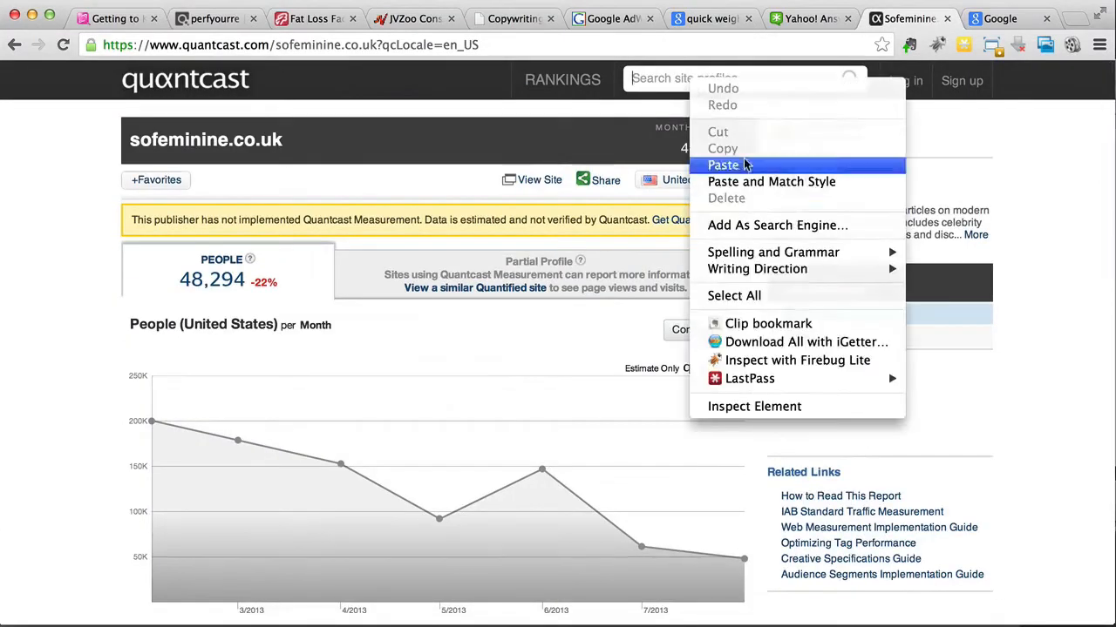
click(748, 165)
click(850, 82)
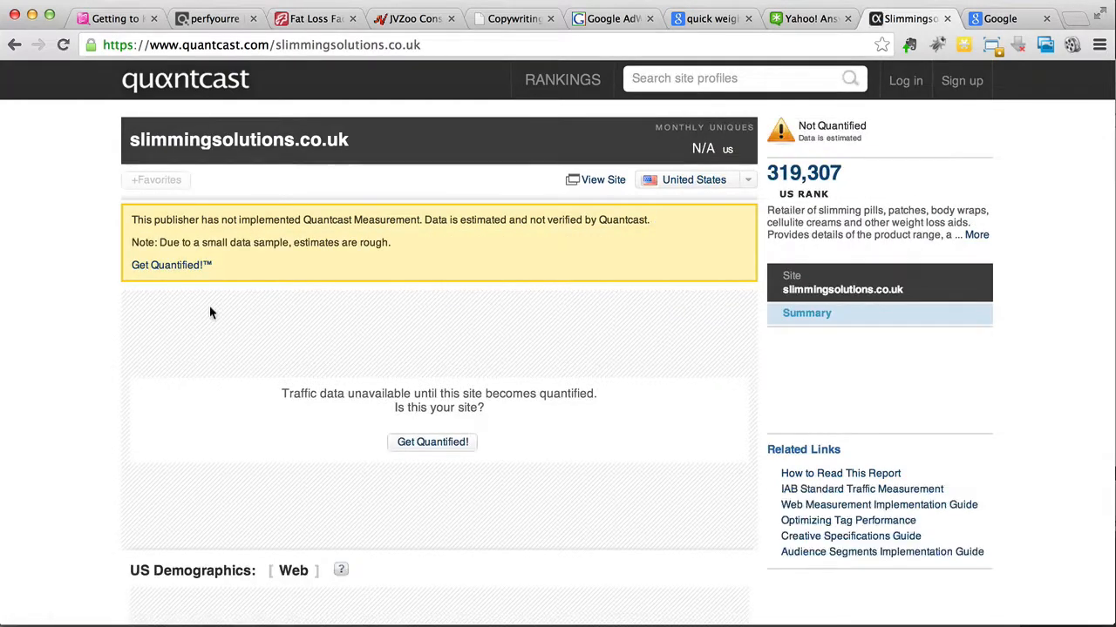
scroll(210, 312, down, 5)
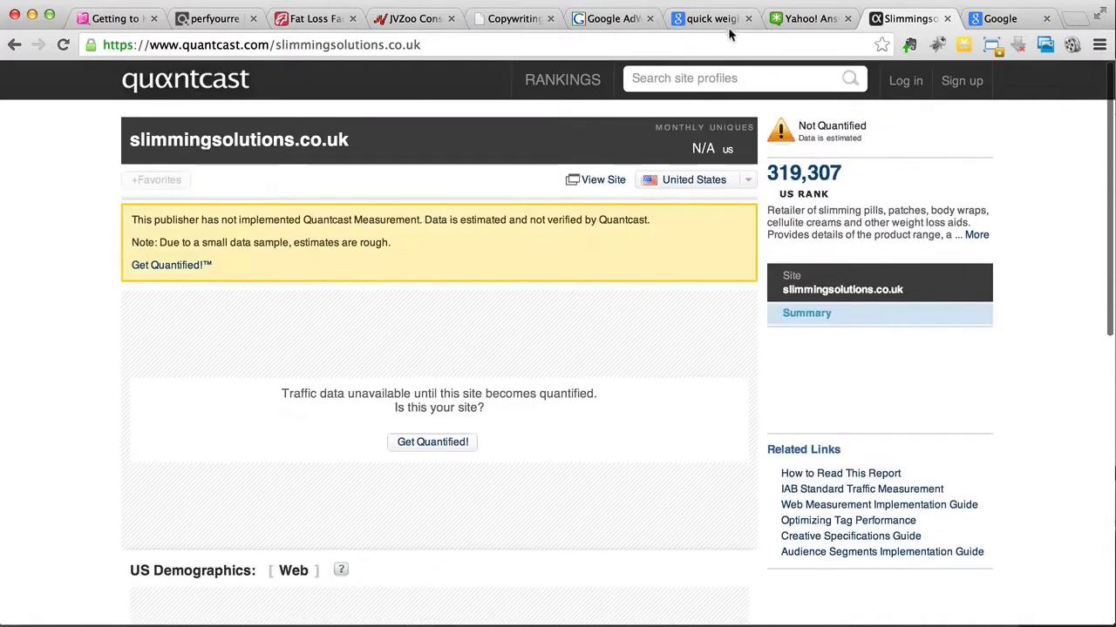
Step: Copy the domain lighterlife.com from its ad among the Google results for "quick weight loss diet plan"
click(730, 24)
scroll(284, 337, up, 10)
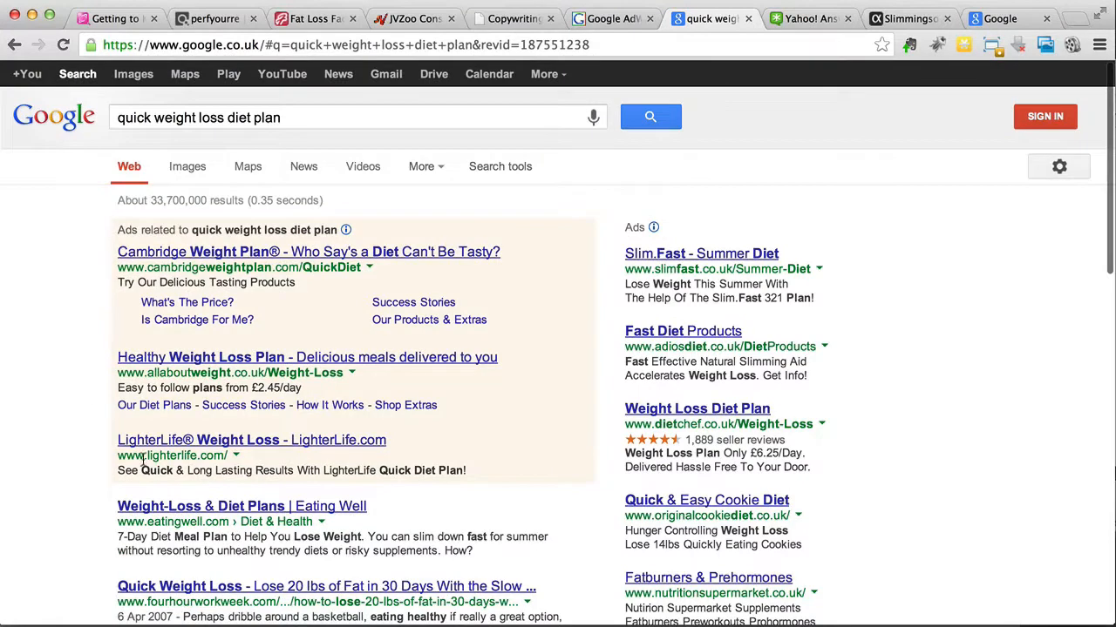
drag(148, 455, 221, 452)
click(150, 456)
drag(147, 455, 215, 454)
right_click(220, 462)
click(249, 464)
Step: Search Quantcast's site profiles for lighterlife.com and check its traffic and US demographics
click(899, 19)
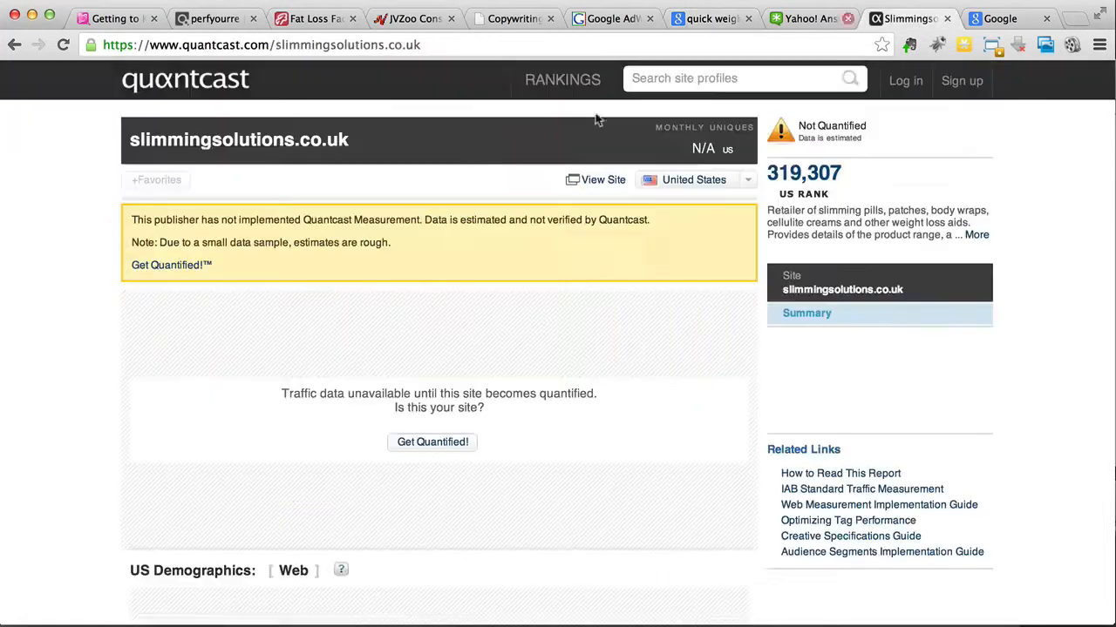
right_click(707, 79)
click(743, 159)
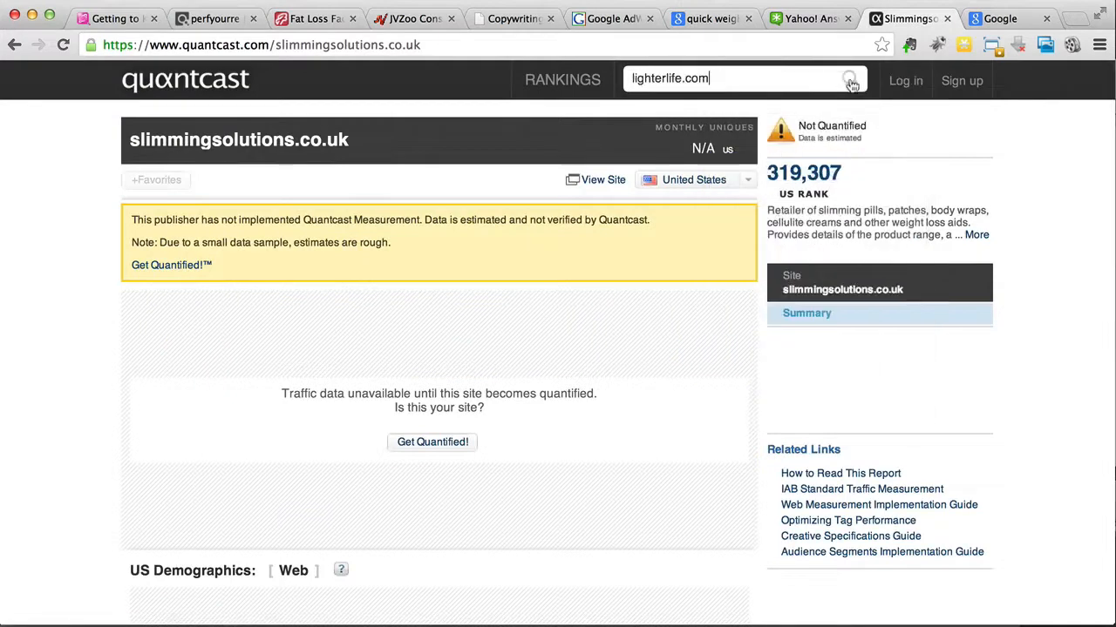
click(754, 182)
click(850, 79)
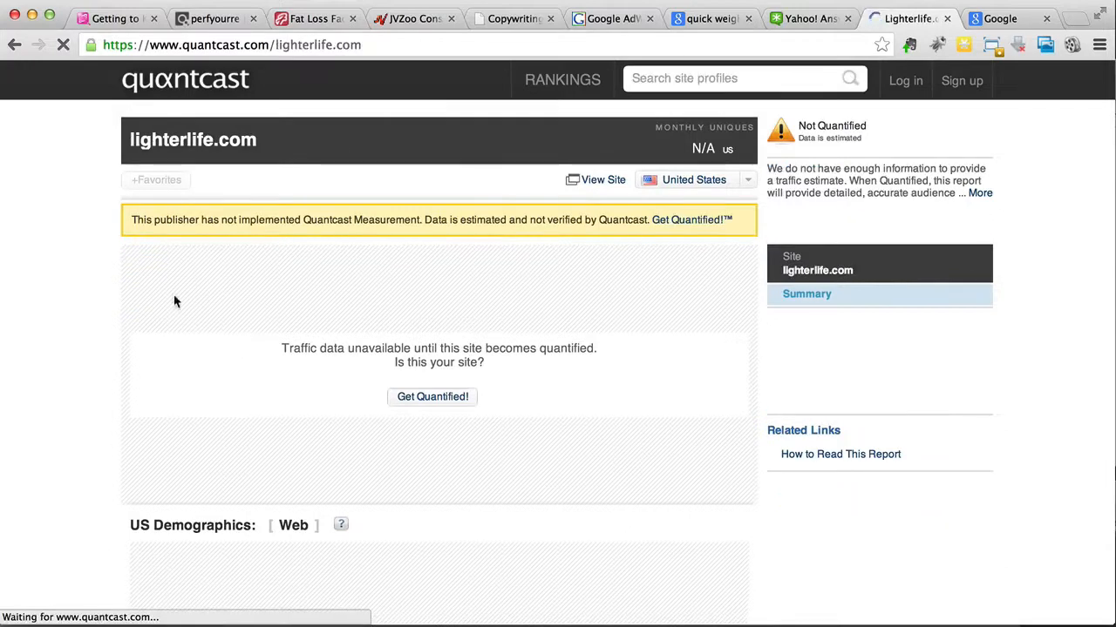
scroll(107, 330, down, 5)
scroll(108, 330, up, 5)
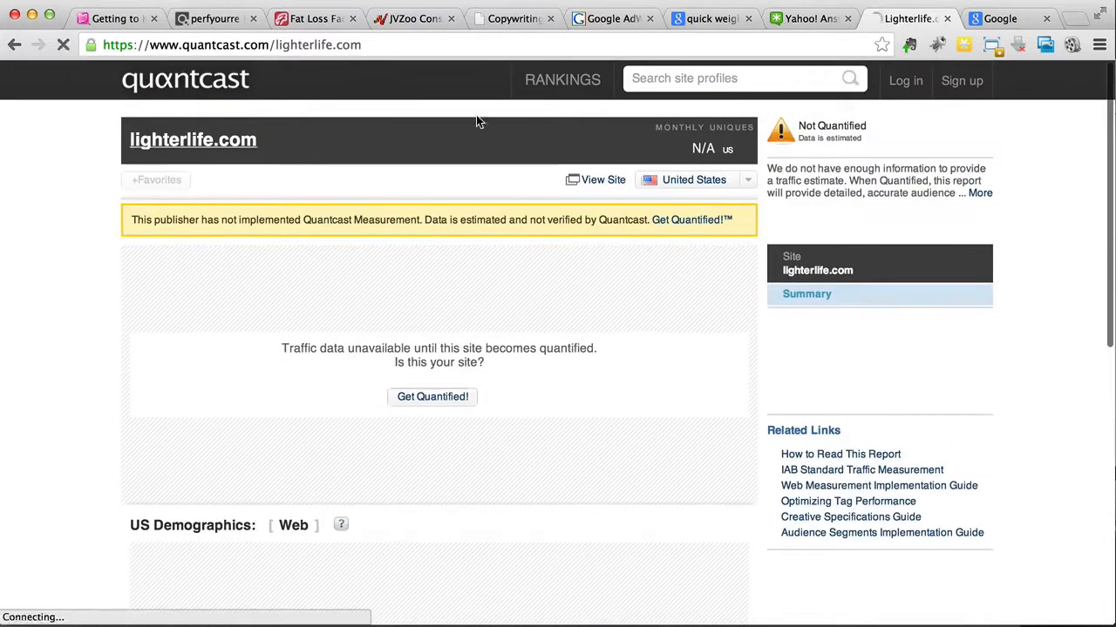
Step: Rerun the "quick weight loss diet plan" Google search on google.com by changing the domain in the page address
click(725, 26)
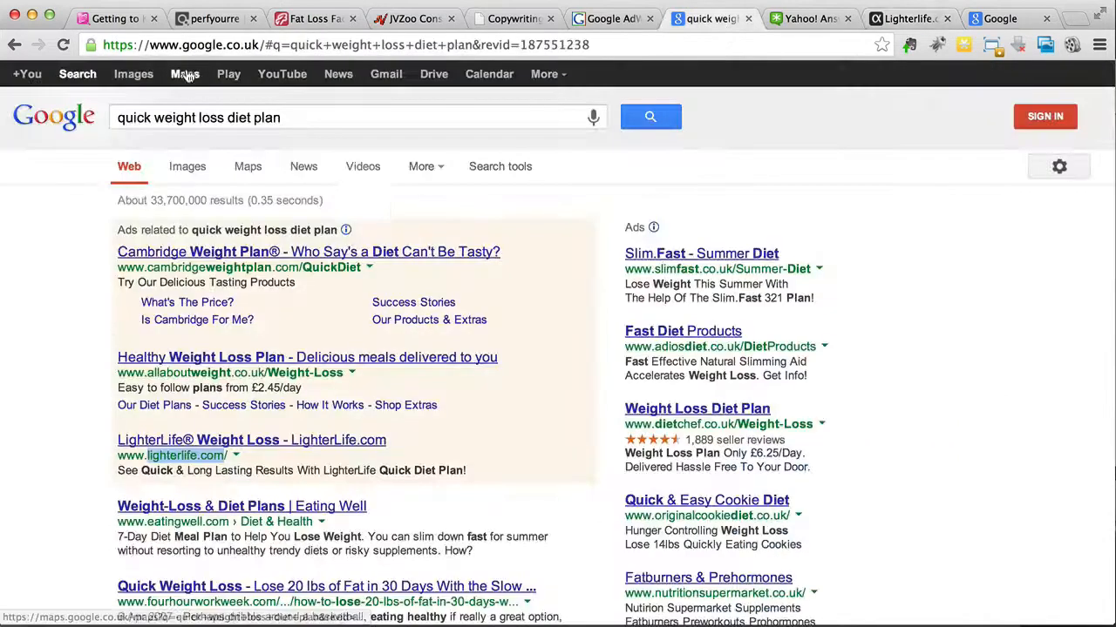
click(259, 44)
key(BackSpace)
key(BackSpace)
key(BackSpace)
text(m)
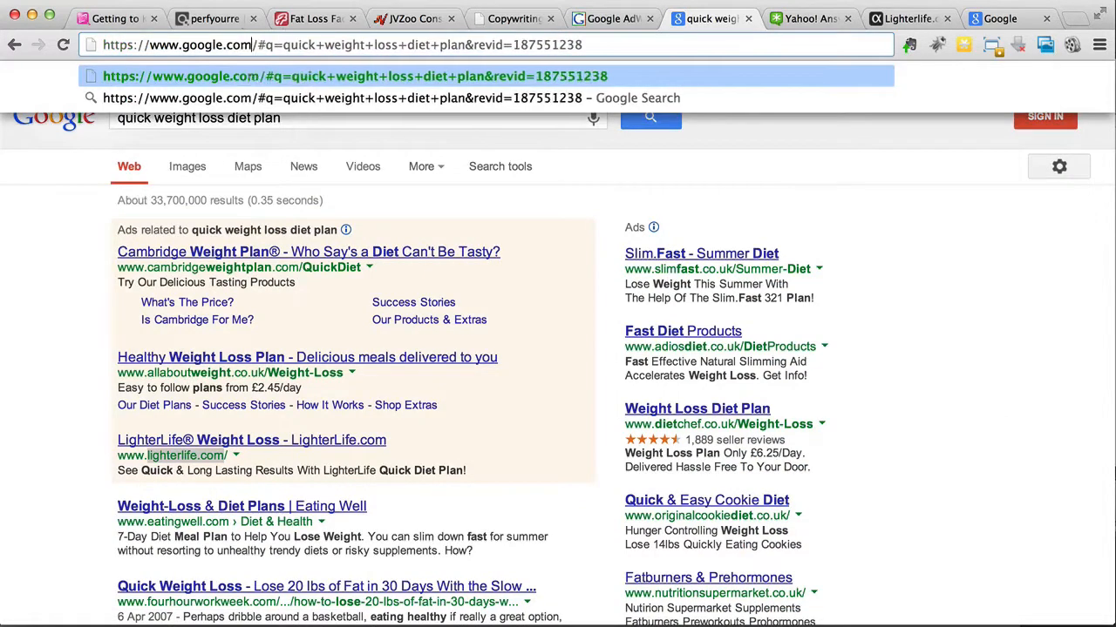
key(Return)
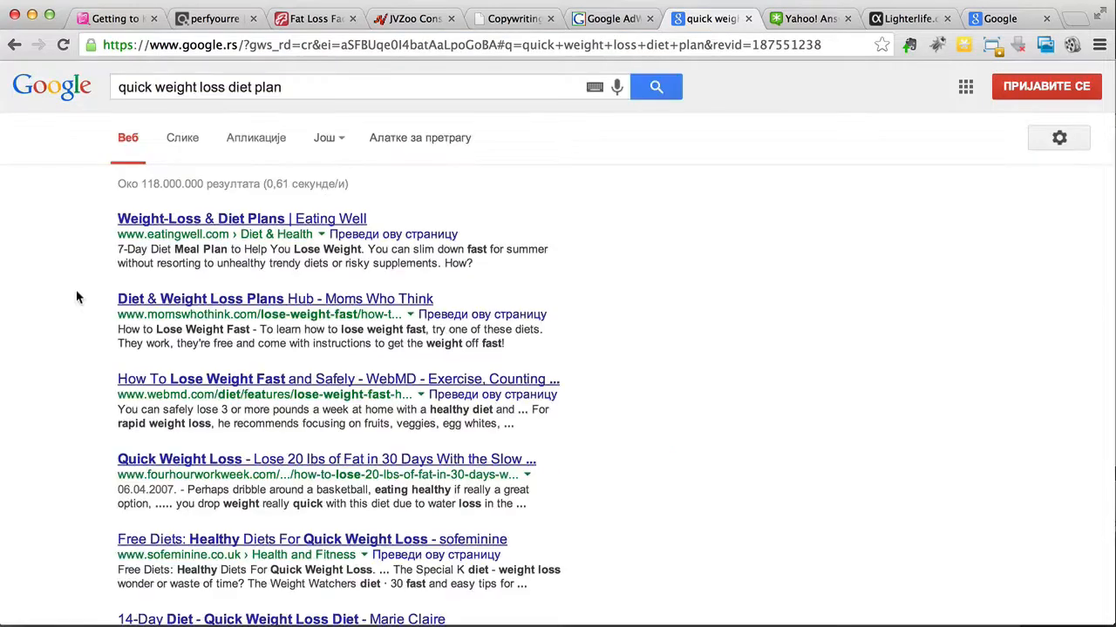
Step: Look through the reloaded diet plan results and run a new Google search for "weight loss"
scroll(76, 298, down, 2)
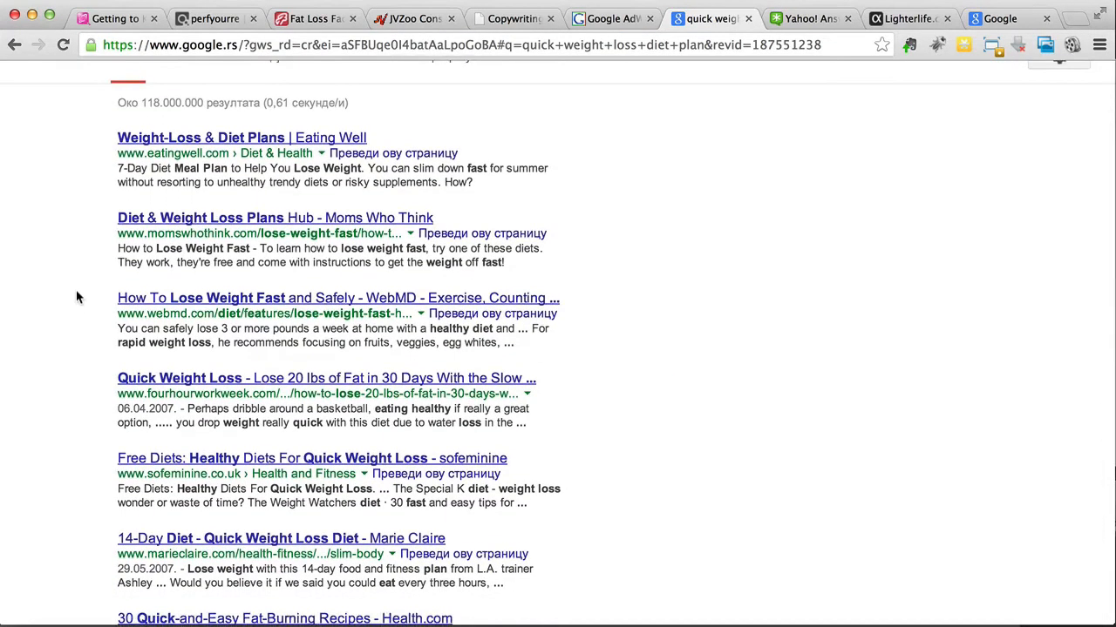
scroll(76, 298, down, 2)
scroll(76, 297, down, 3)
scroll(76, 297, up, 2)
scroll(76, 298, down, 5)
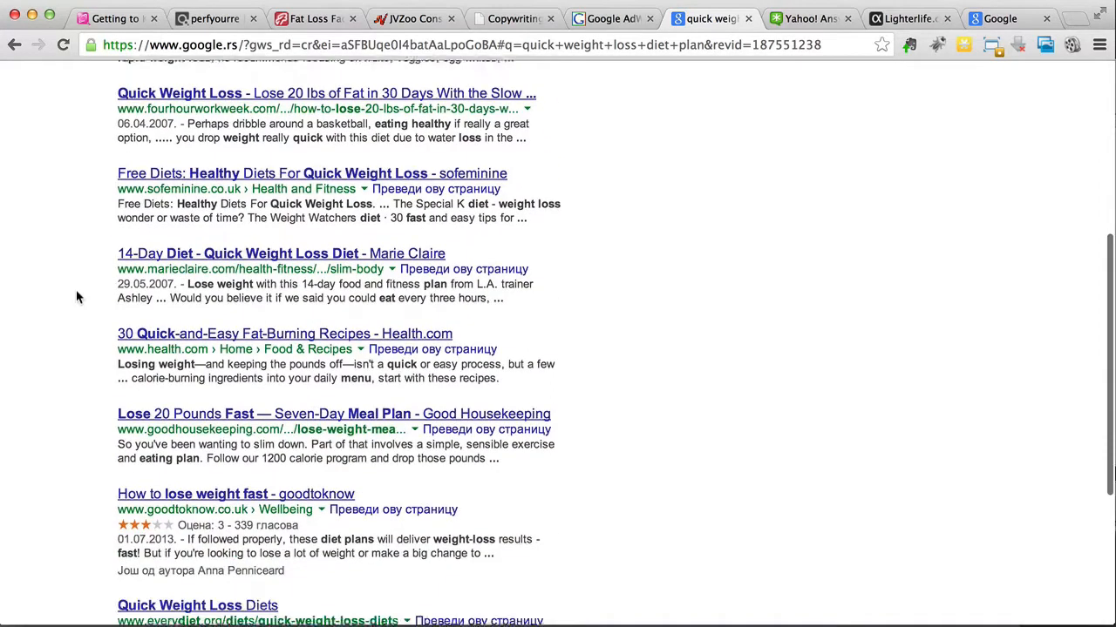
scroll(78, 297, up, 8)
triple_click(156, 87)
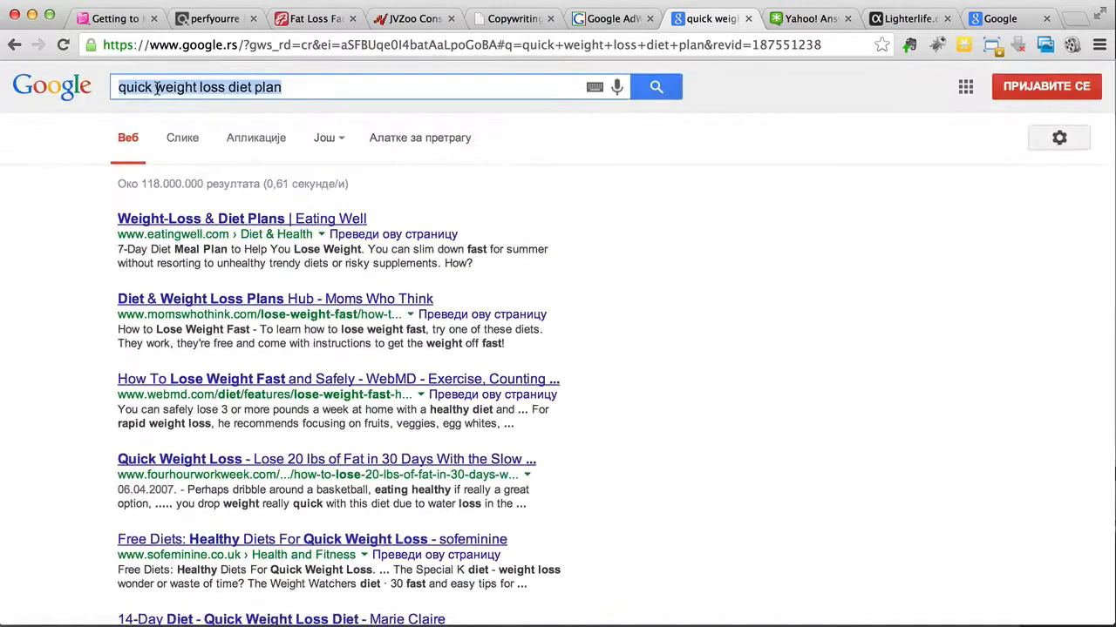
text(weight loss)
key(Return)
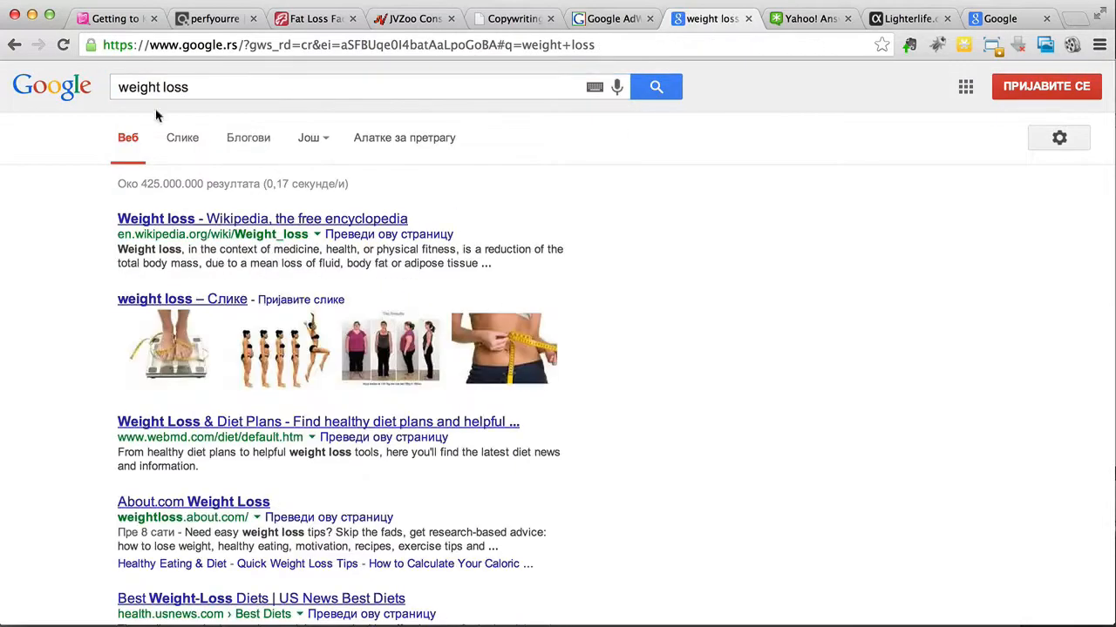
Step: Find the Women's Health Magazine entry in the "weight loss" results and copy its domain womenshealthmag.com
scroll(48, 261, down, 5)
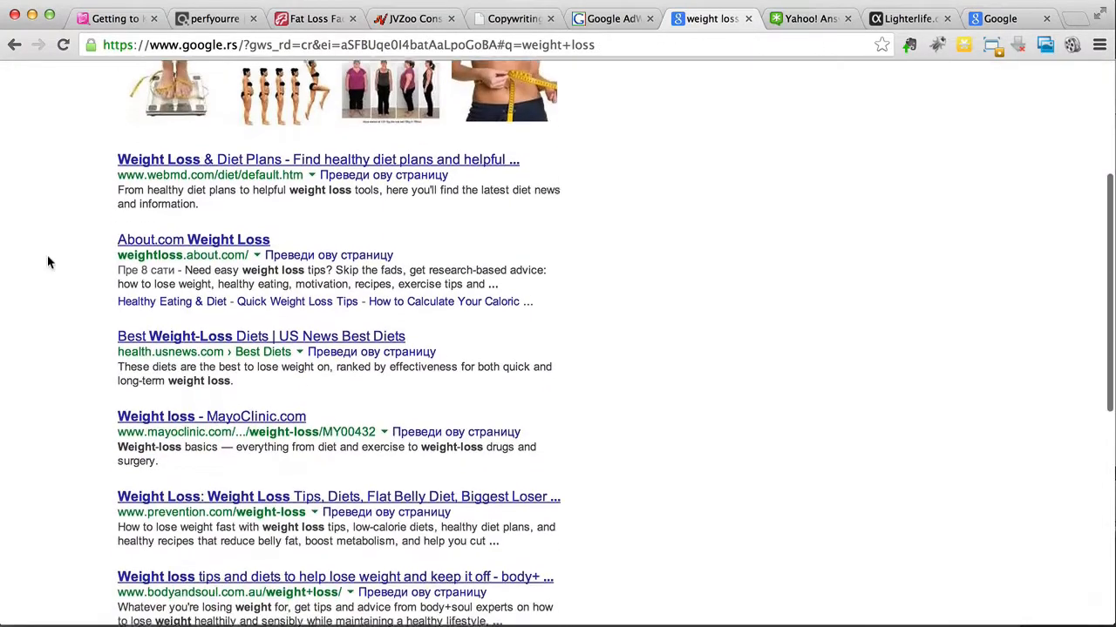
scroll(48, 261, down, 4)
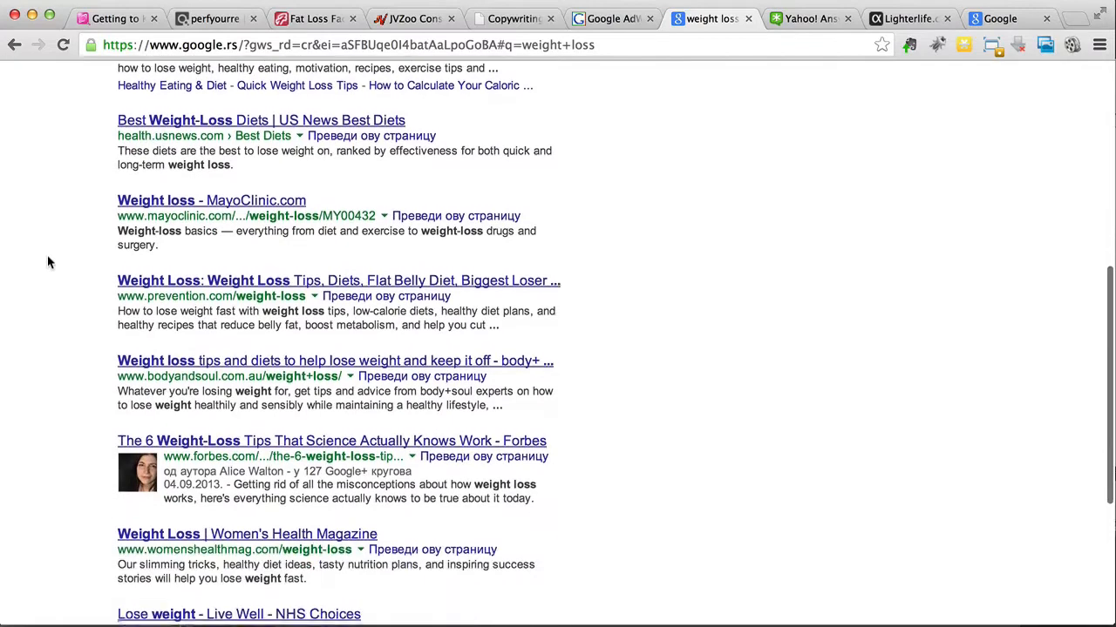
scroll(48, 262, down, 4)
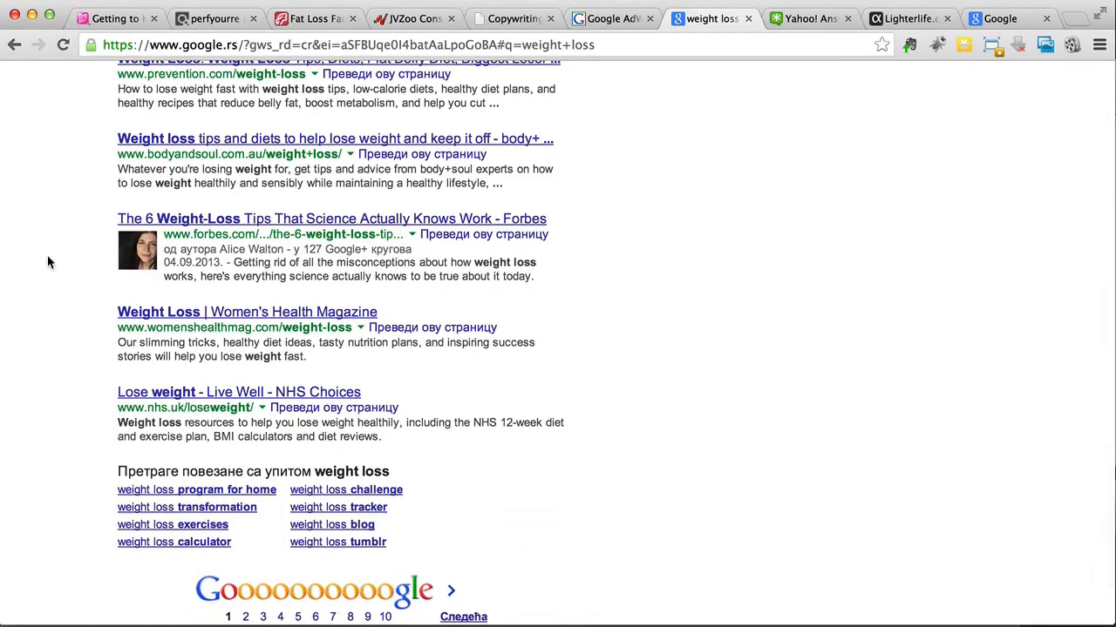
drag(147, 331, 264, 330)
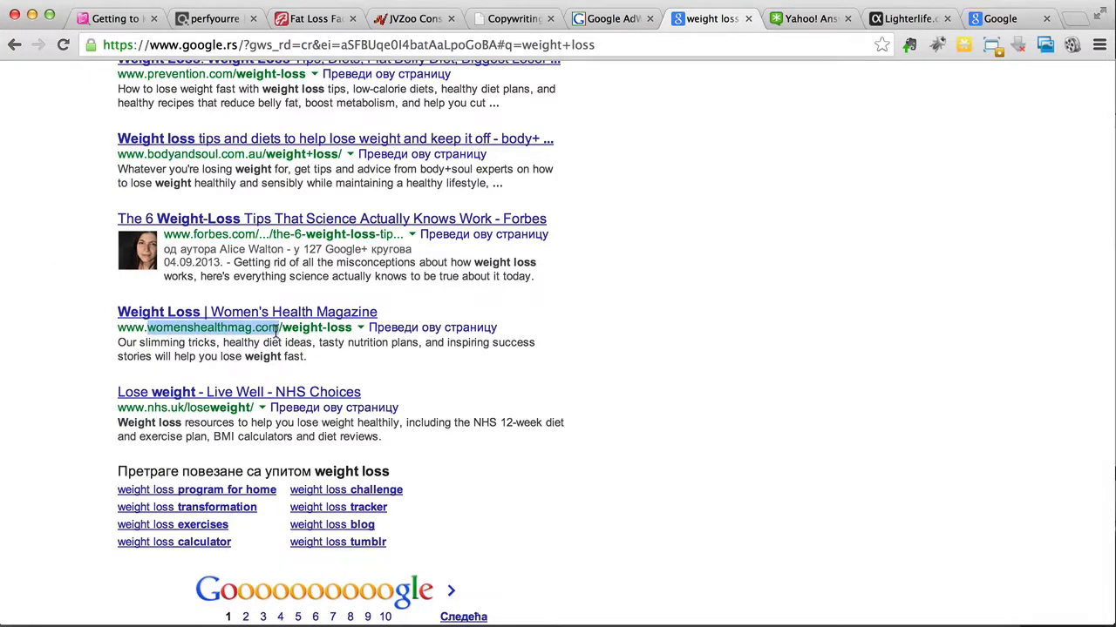
Step: Search Quantcast's site profiles for womenshealthmag.com and open its profile
click(889, 19)
key(super+v)
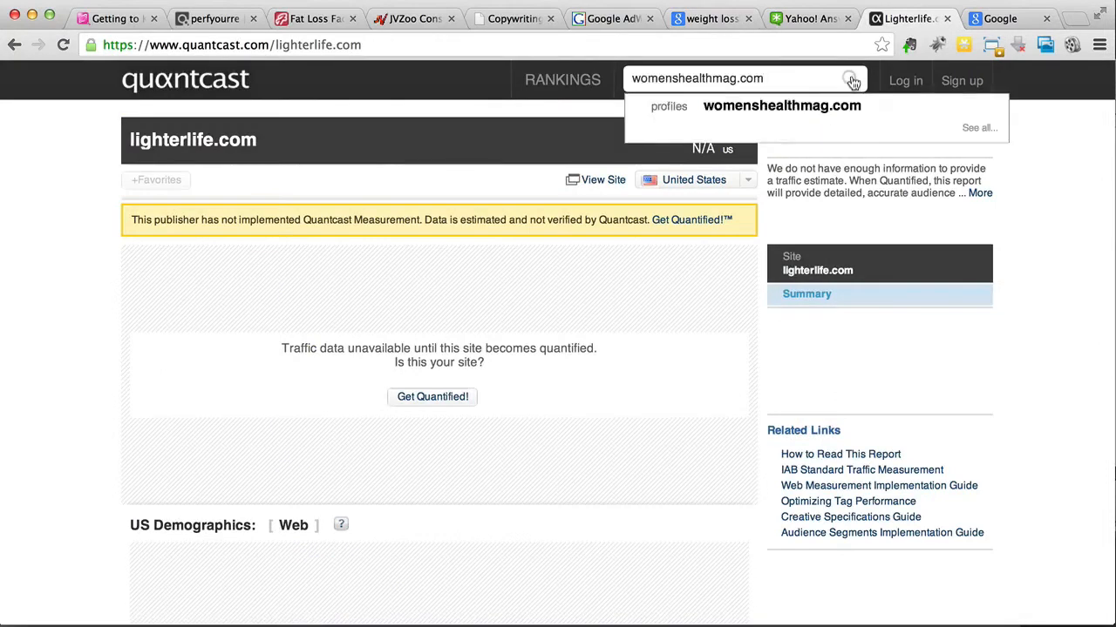
click(850, 79)
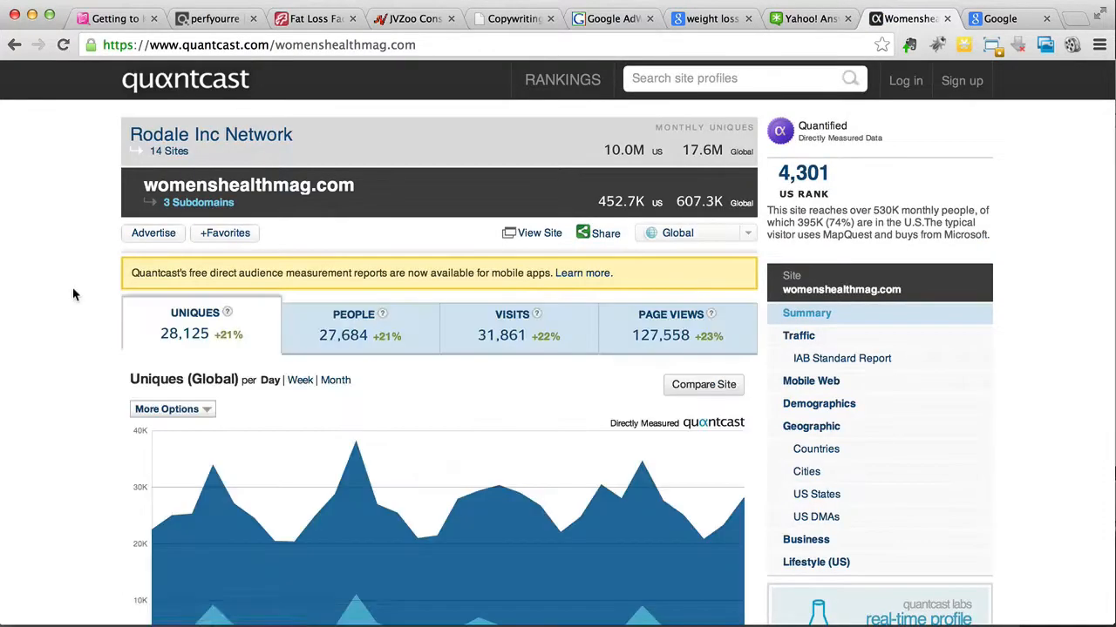
Step: Examine the womenshealthmag.com traffic figures and US demographics, including gender, age groups, income, education and ethnicity
scroll(72, 283, down, 6)
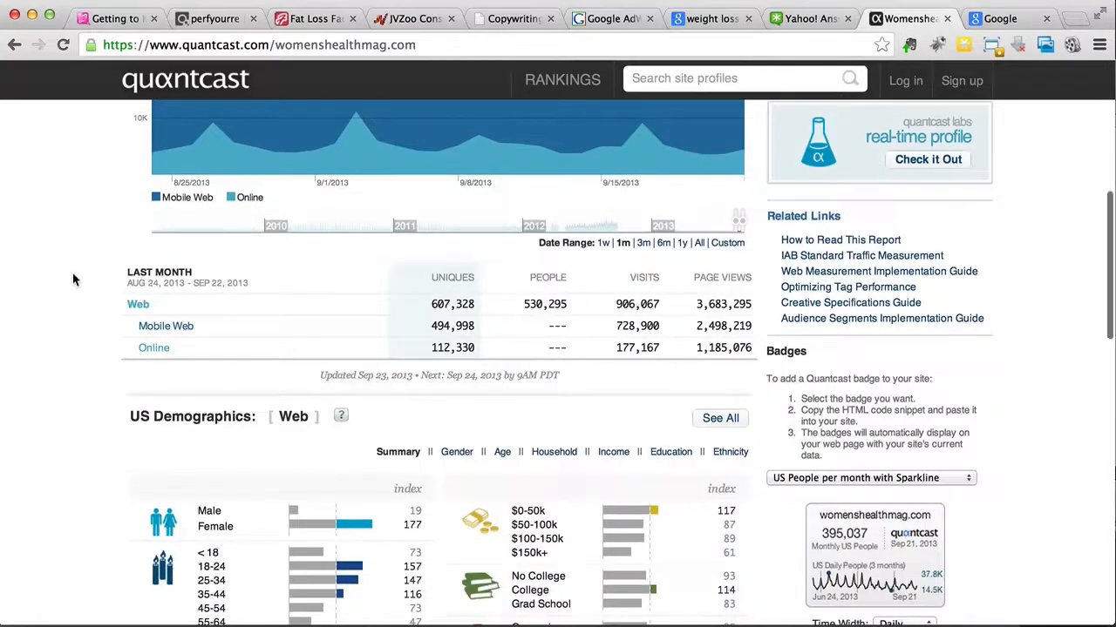
scroll(73, 279, up, 4)
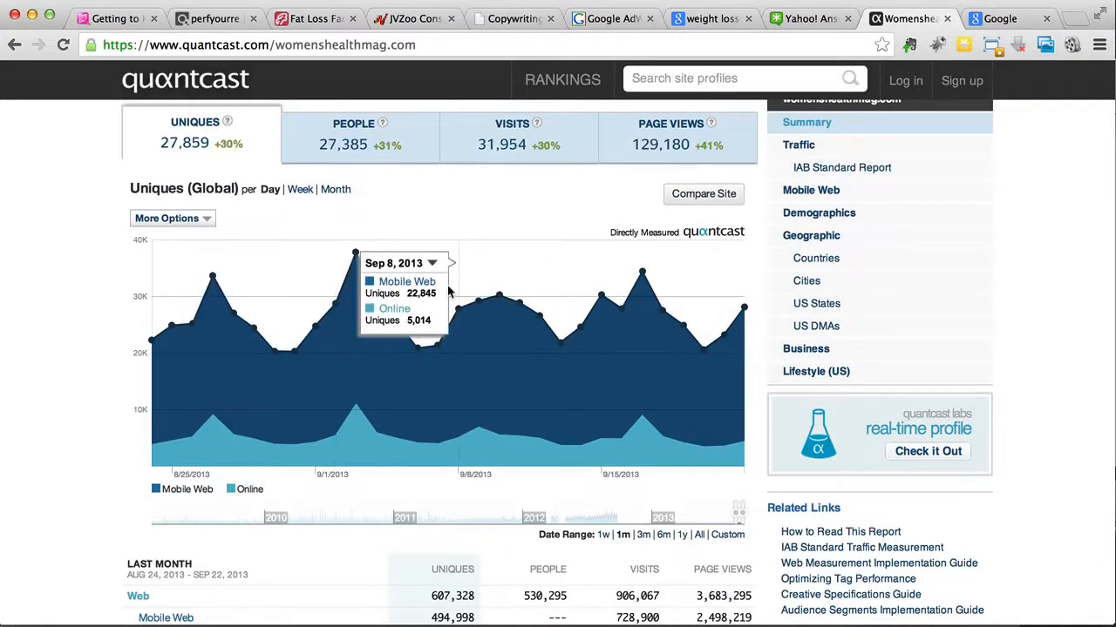
scroll(37, 255, down, 5)
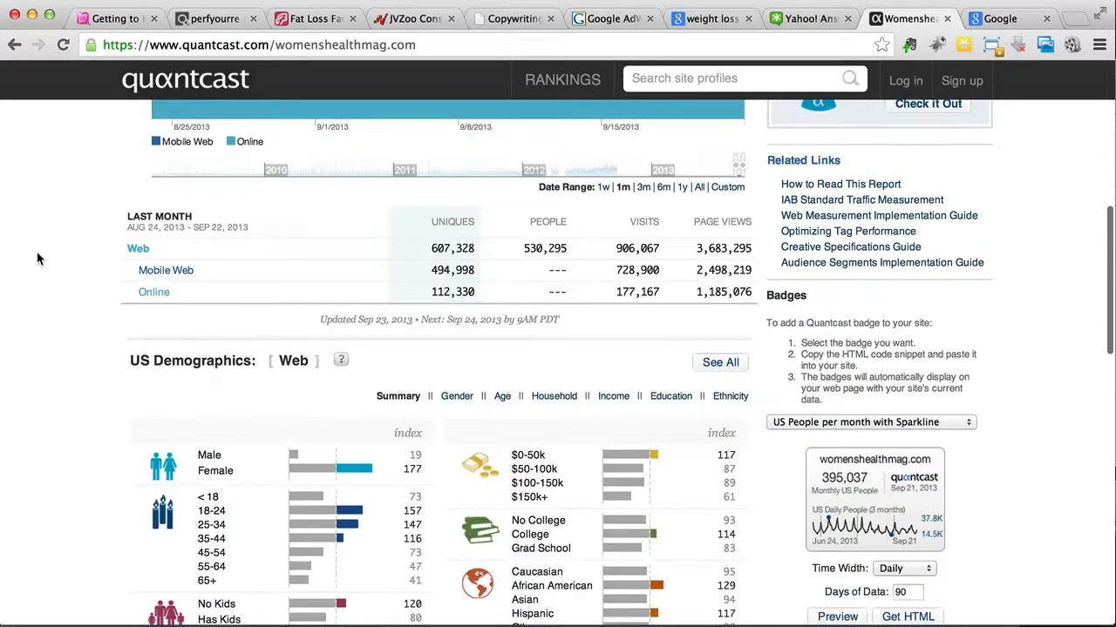
scroll(36, 253, down, 3)
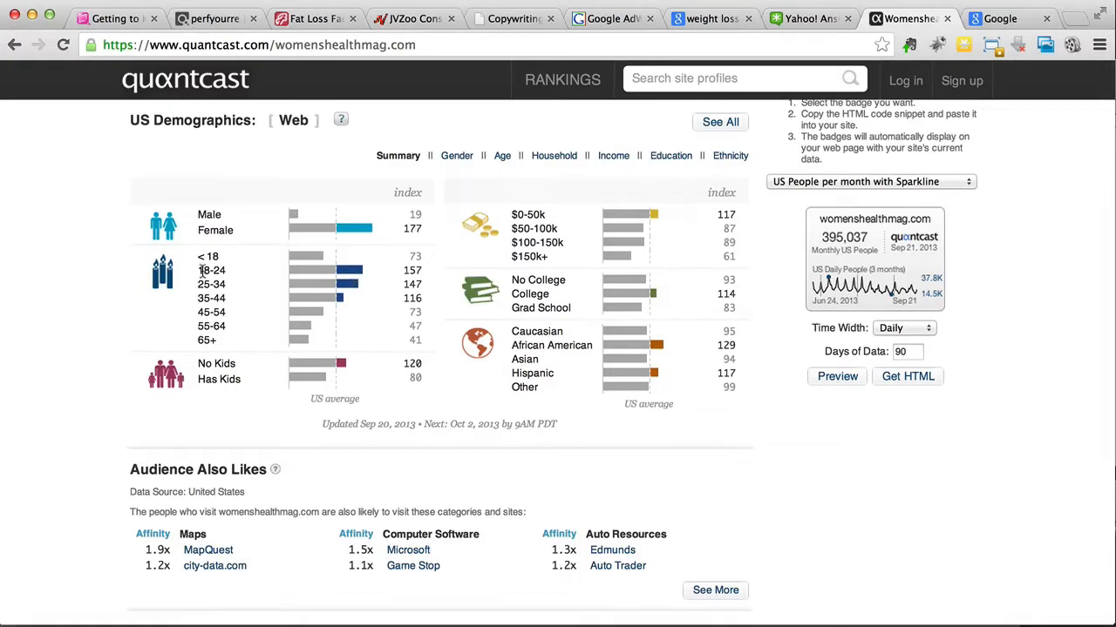
drag(200, 271, 227, 273)
click(406, 312)
scroll(695, 297, down, 2)
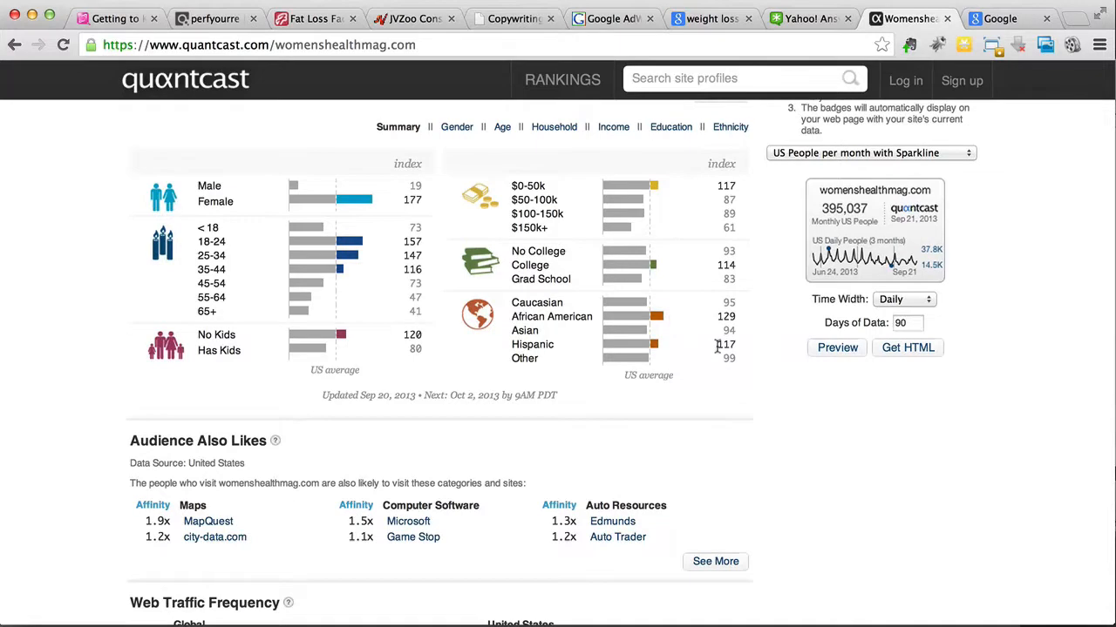
scroll(497, 372, down, 3)
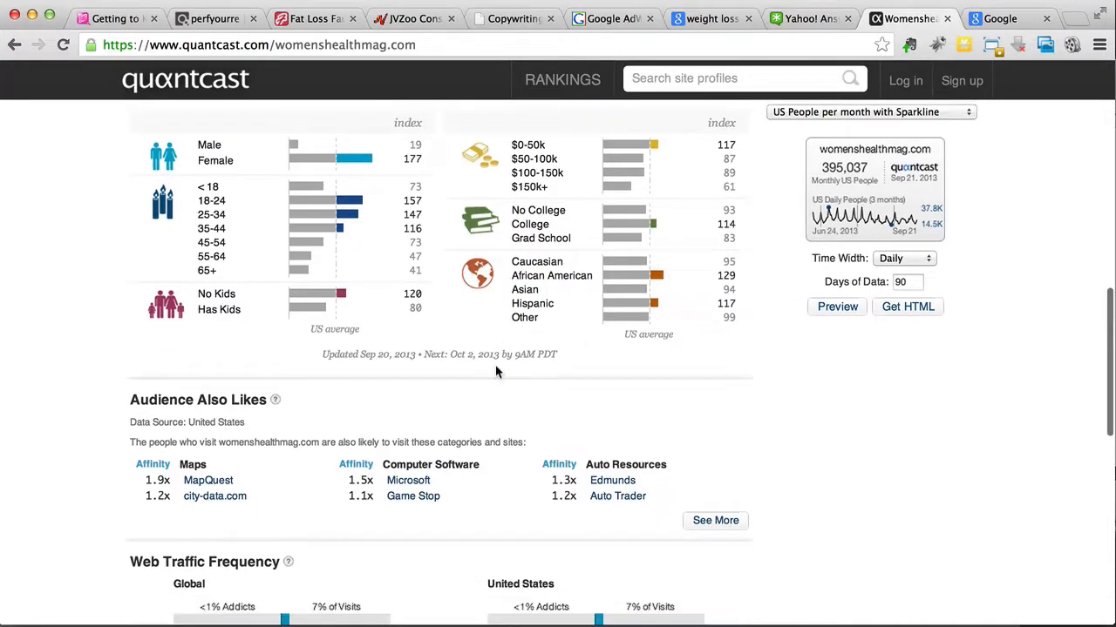
scroll(497, 372, up, 3)
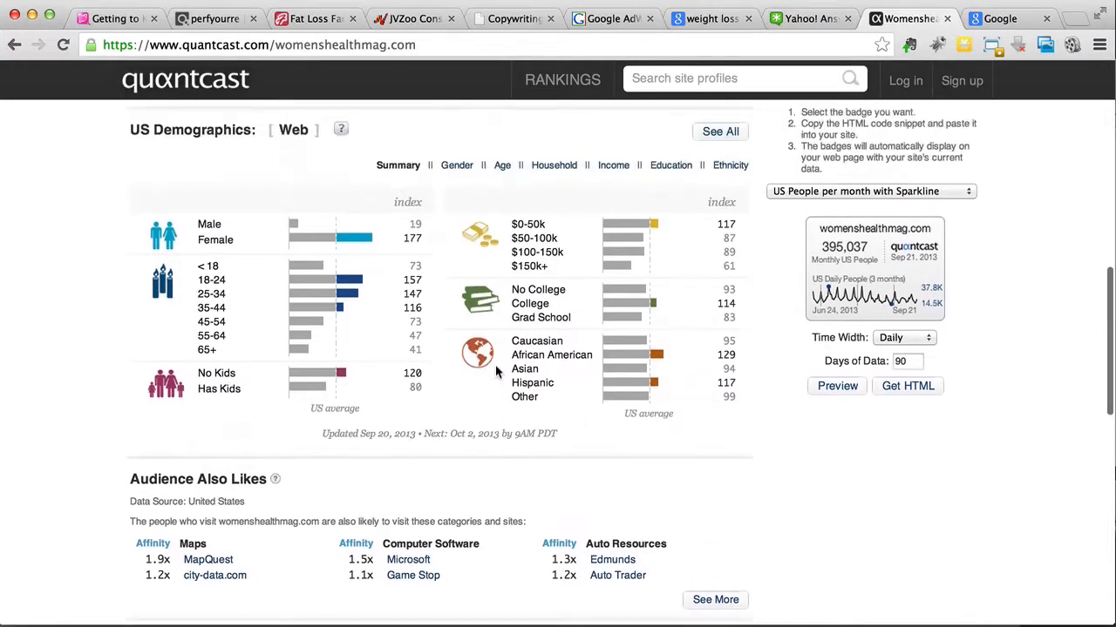
scroll(497, 373, up, 1)
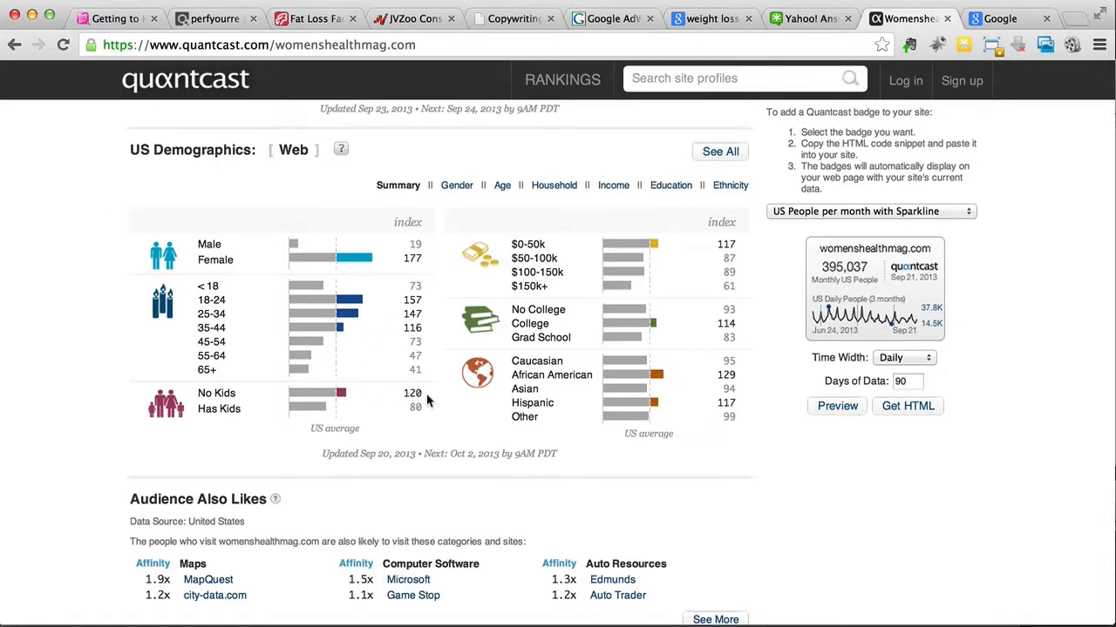
Step: Return to the Google "weight loss" results and run the related search "weight loss exercises"
click(705, 15)
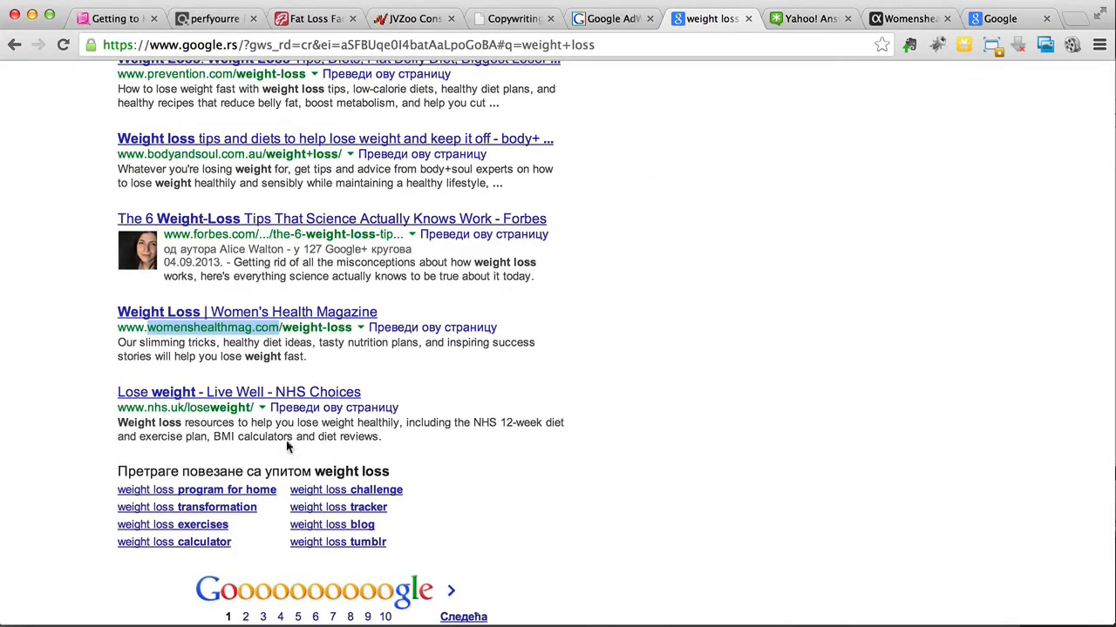
click(46, 522)
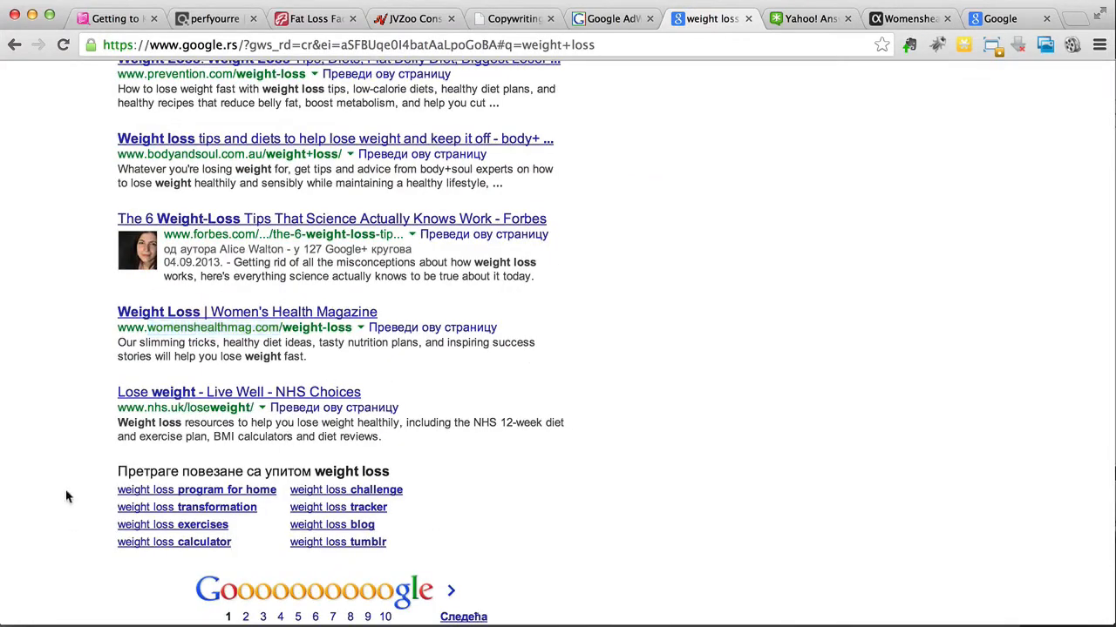
click(172, 530)
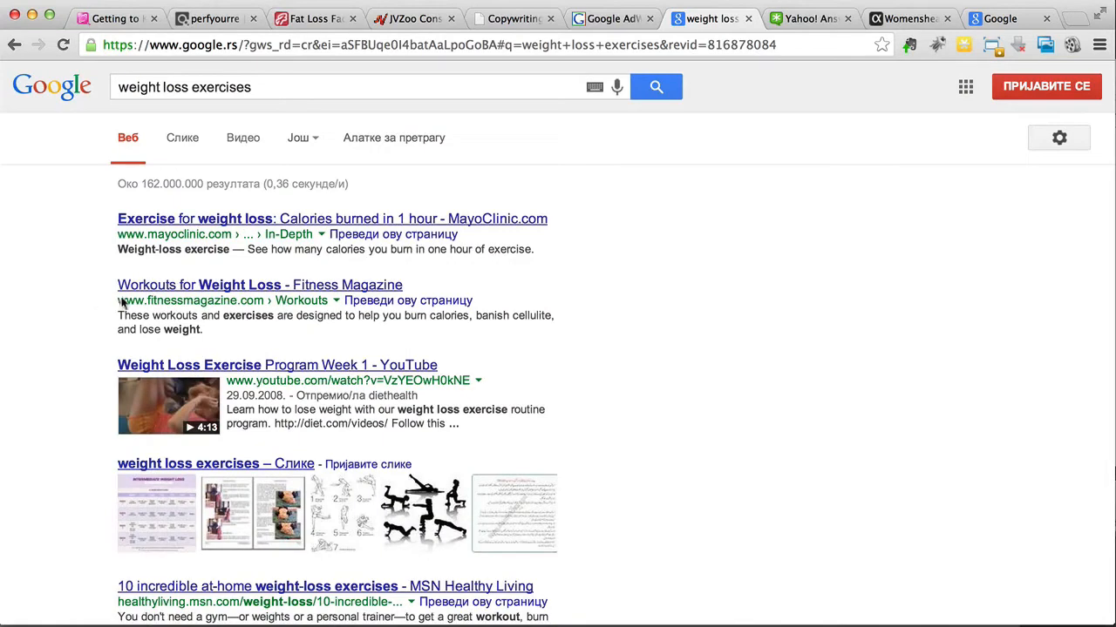
Step: Copy the domain fitnessmagazine.com from the Fitness Magazine entry in the "weight loss exercises" results
drag(146, 301, 261, 301)
key(super+c)
scroll(261, 300, down, 1)
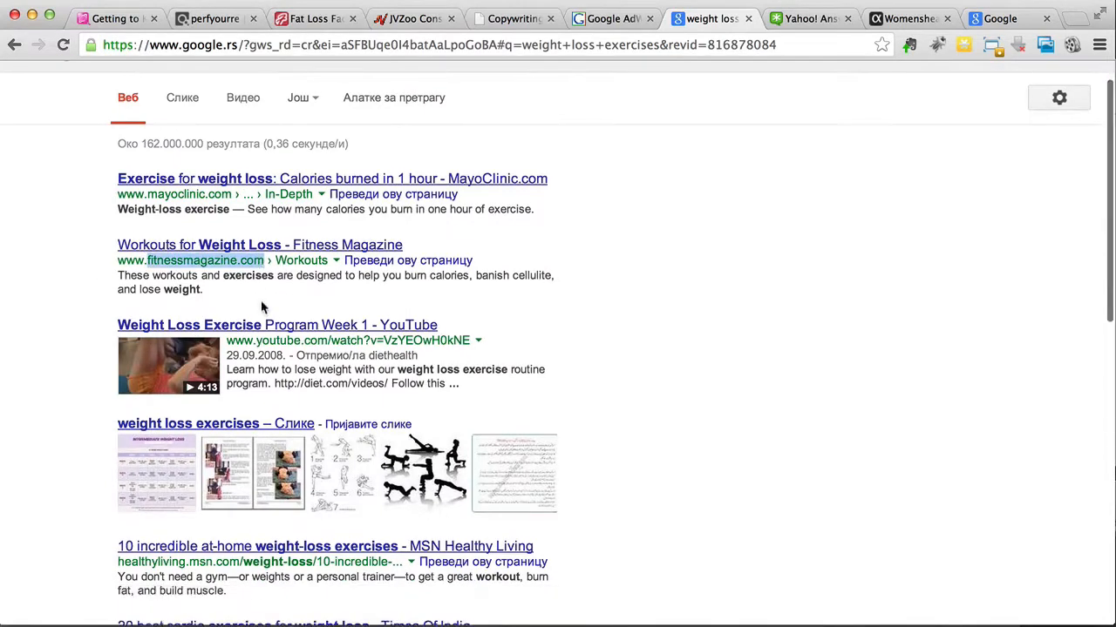
right_click(233, 270)
click(262, 272)
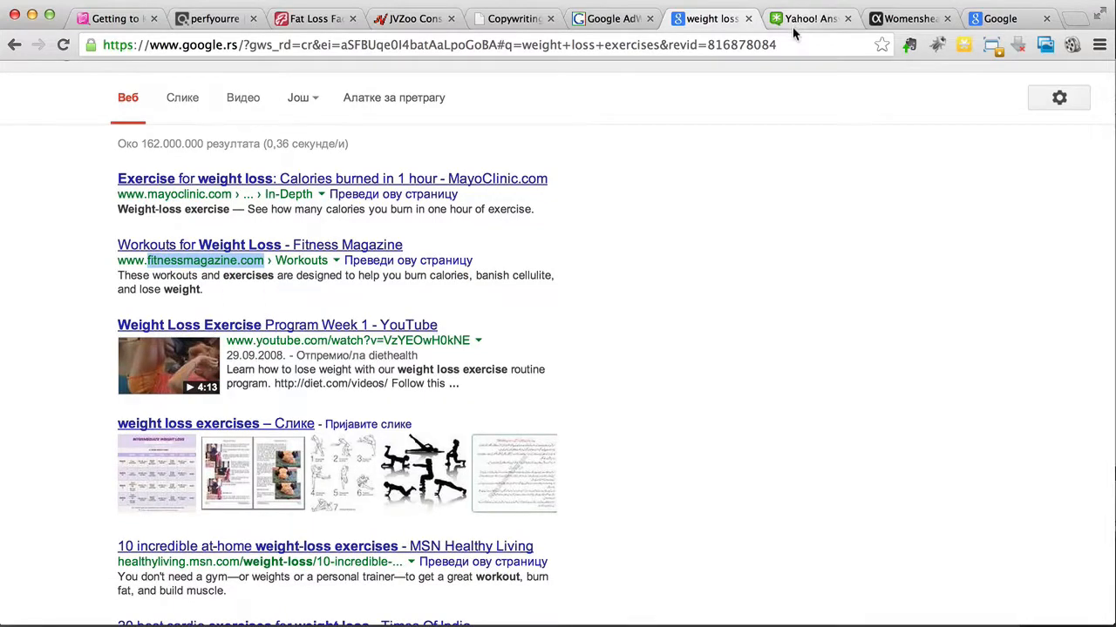
Step: Search Quantcast's site profiles for fitnessmagazine.com and open its profile
click(902, 17)
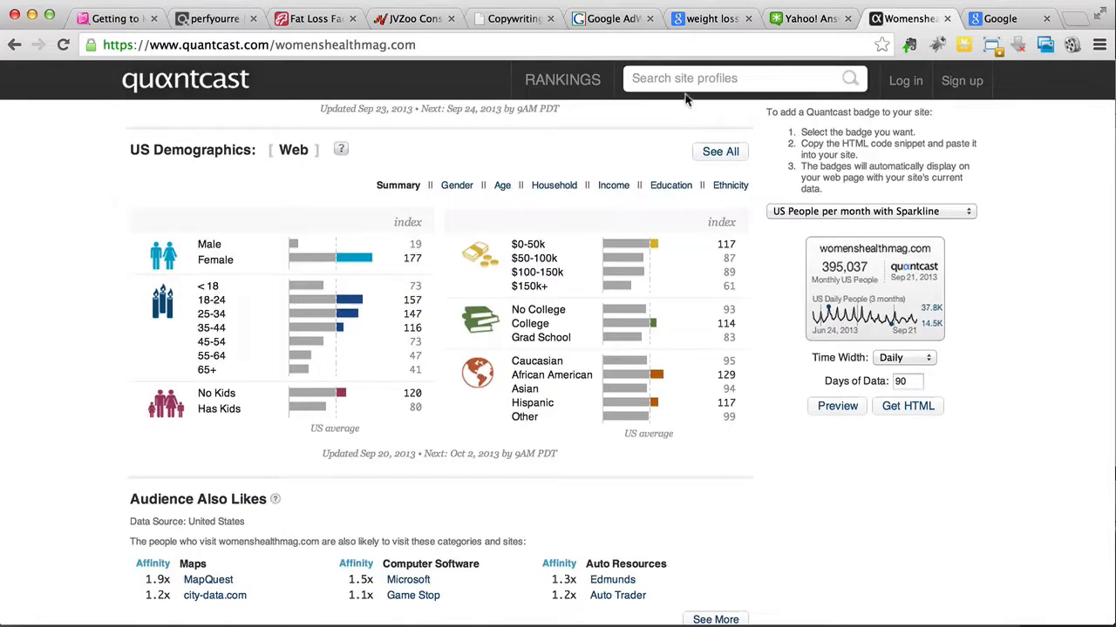
right_click(698, 79)
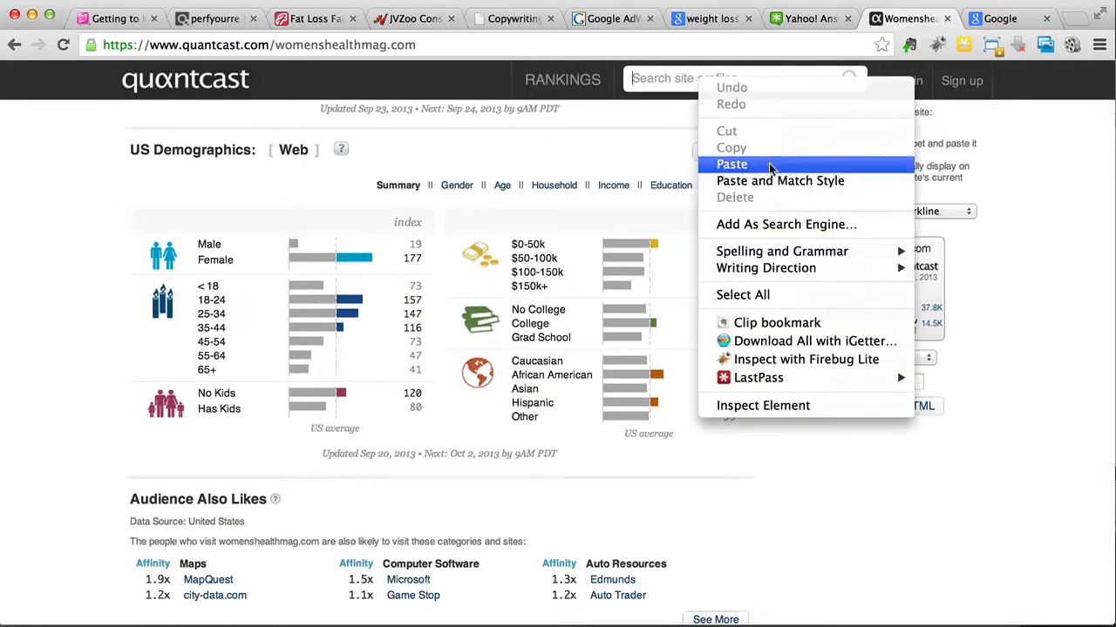
click(741, 163)
click(851, 80)
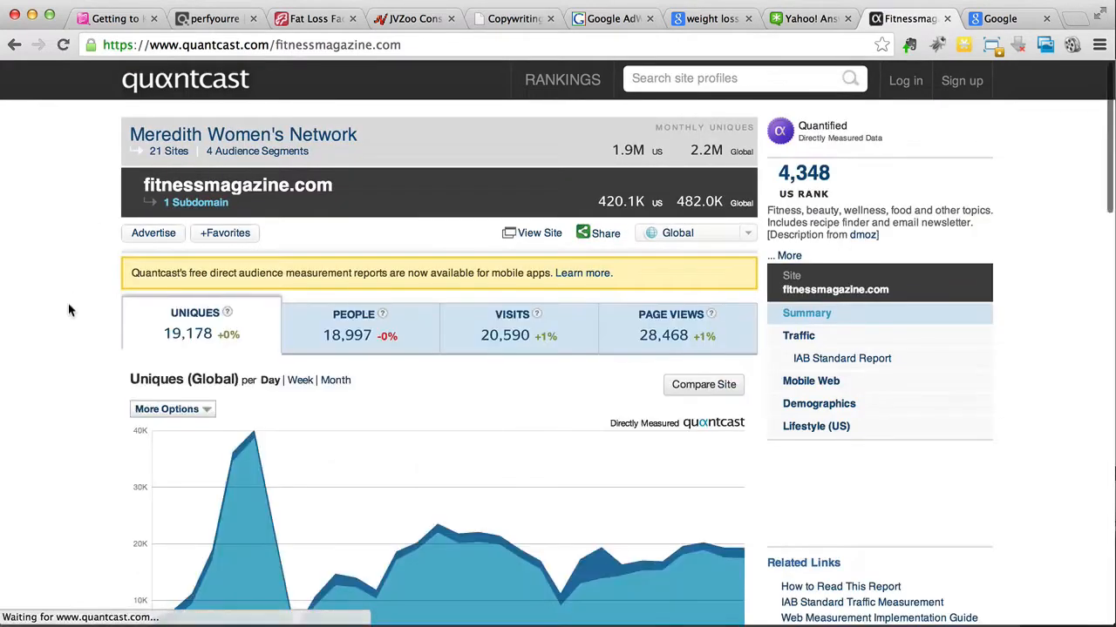
Step: Examine the US demographics of fitnessmagazine.com and revisit the Google results its domain came from
scroll(70, 309, down, 10)
scroll(70, 309, down, 1)
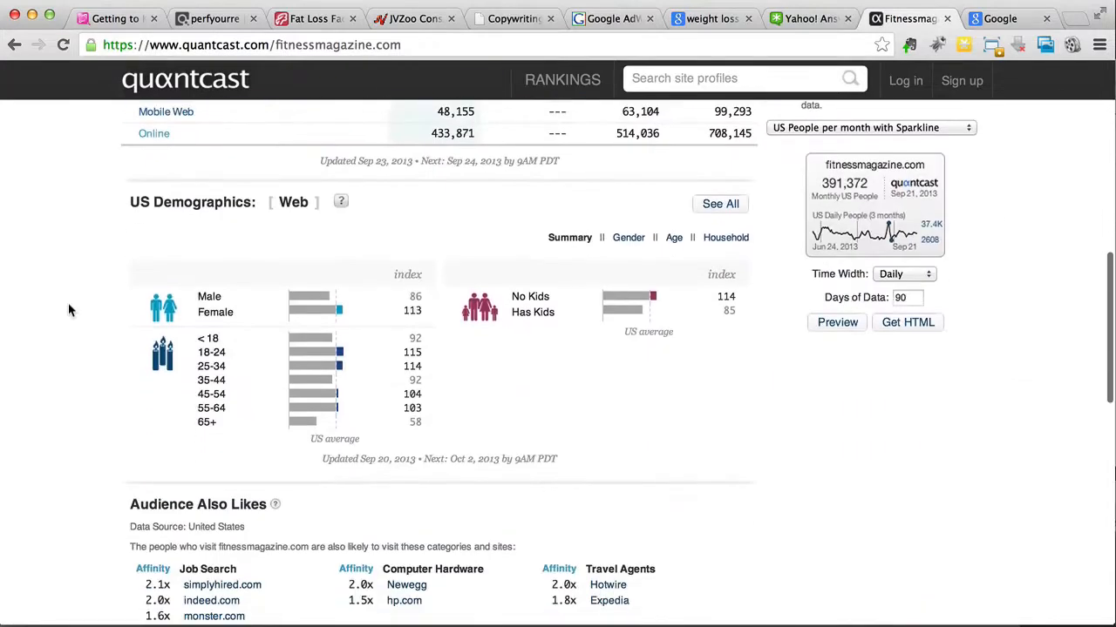
scroll(70, 310, down, 1)
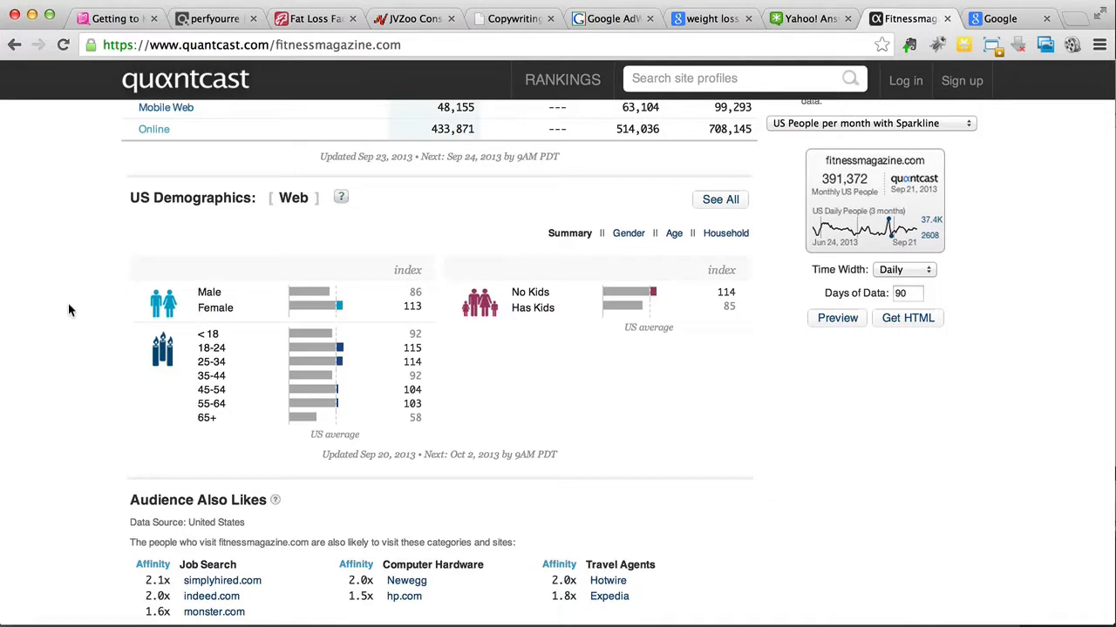
scroll(70, 309, down, 2)
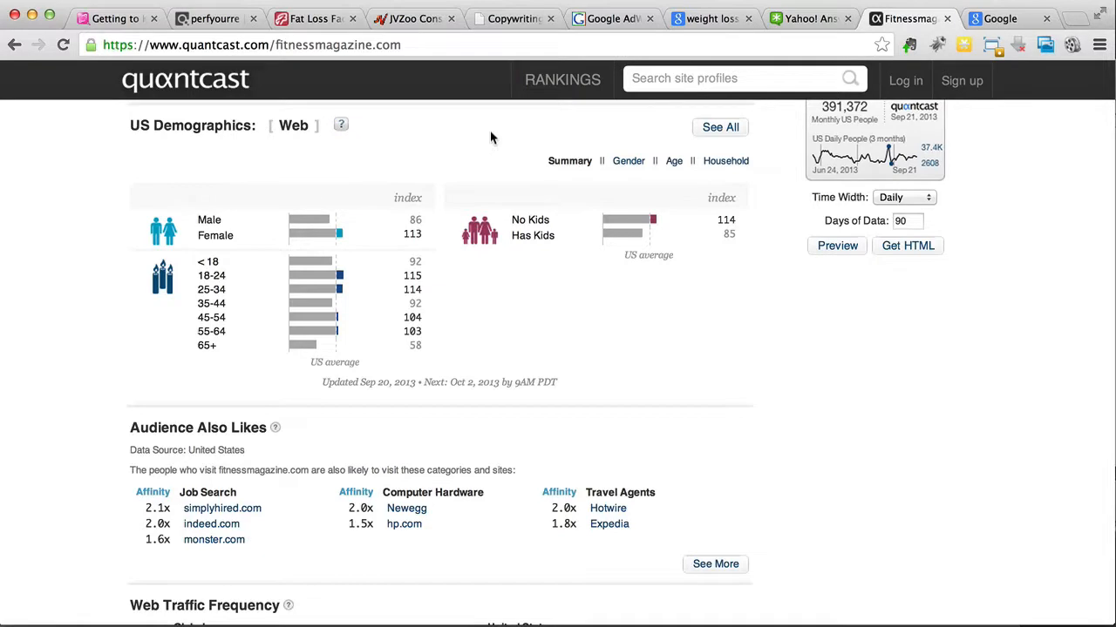
click(702, 21)
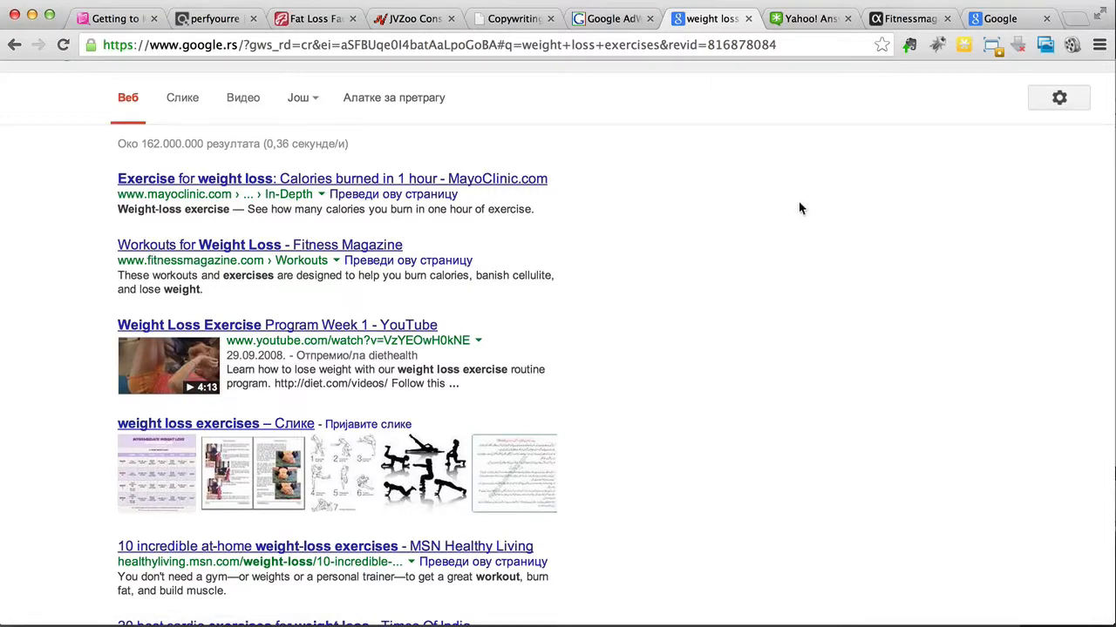
click(919, 18)
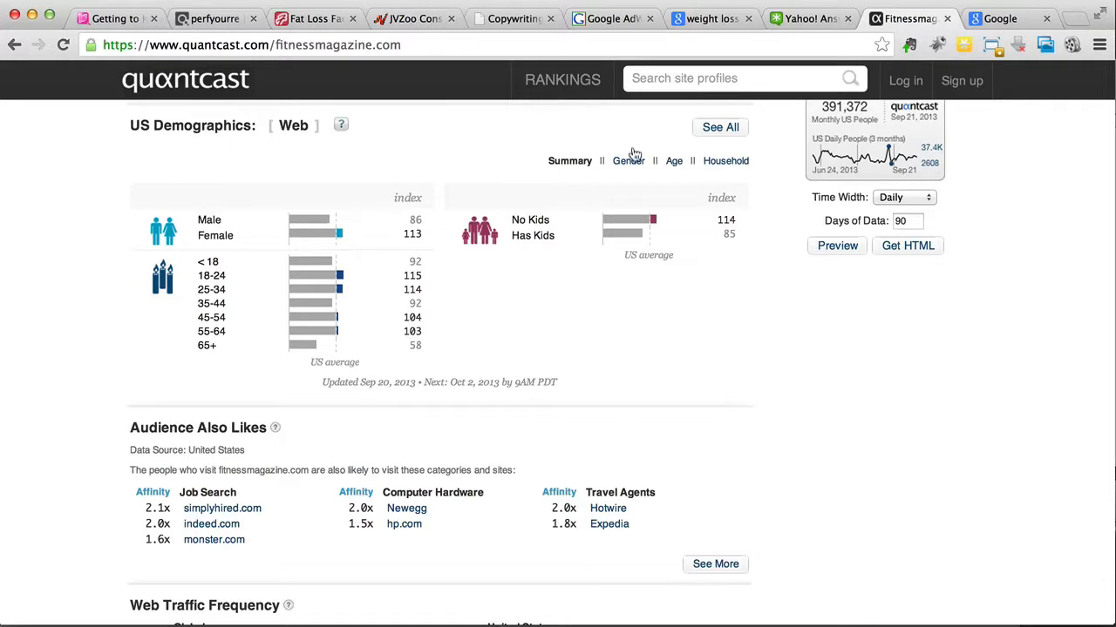
click(710, 18)
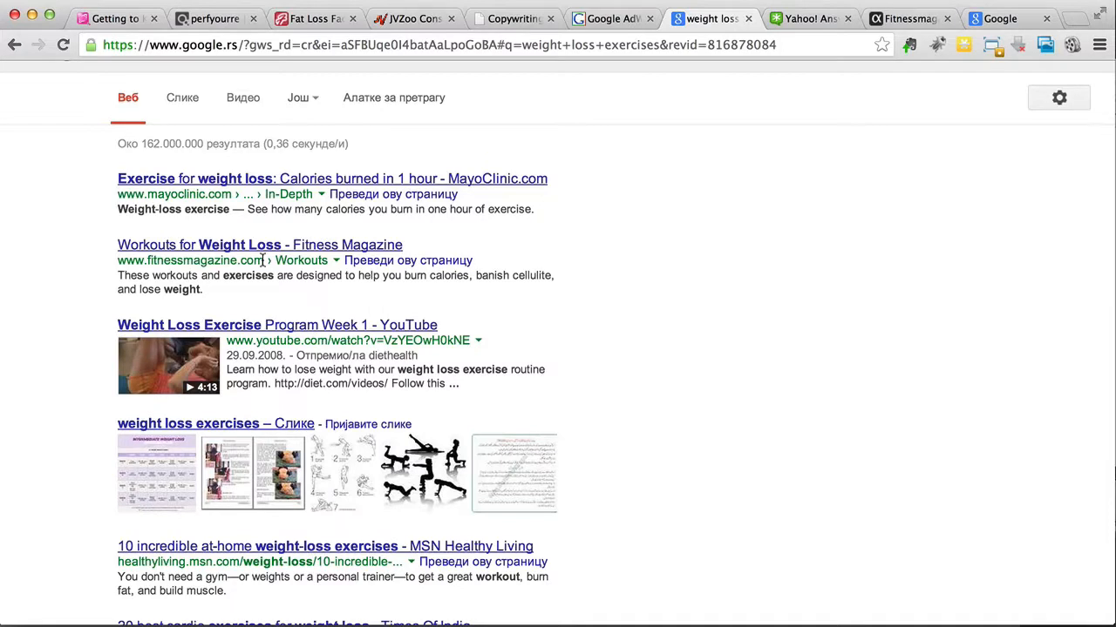
Step: Expand the "STEP #3: Get Personal" branch in the MindMeister map and bring up the Yahoo! Answers home page
click(90, 26)
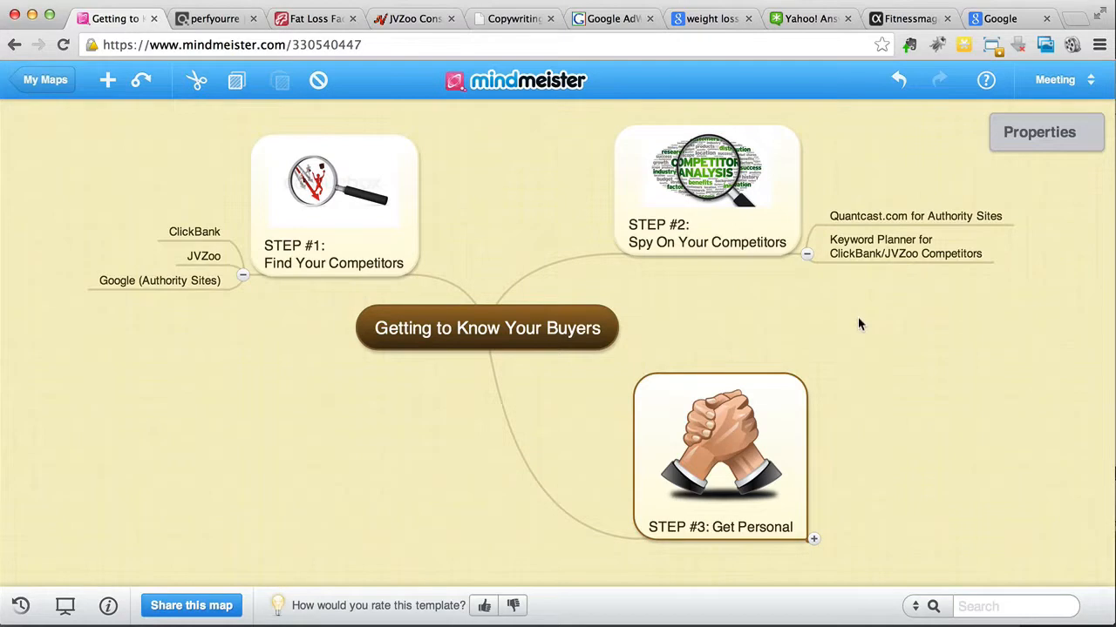
click(812, 537)
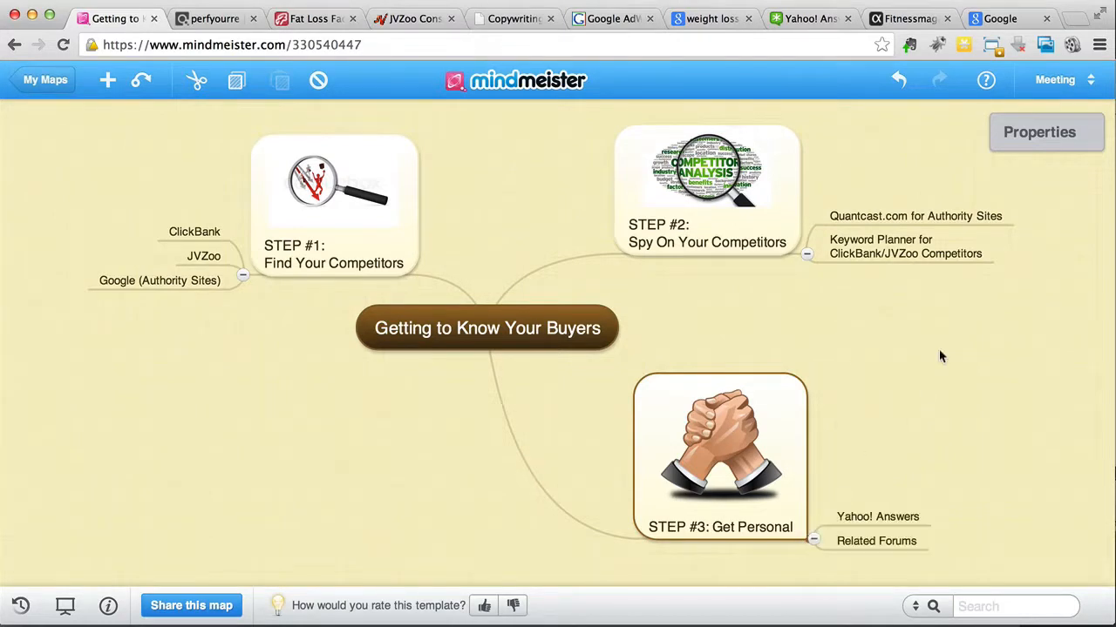
scroll(939, 349, down, 1)
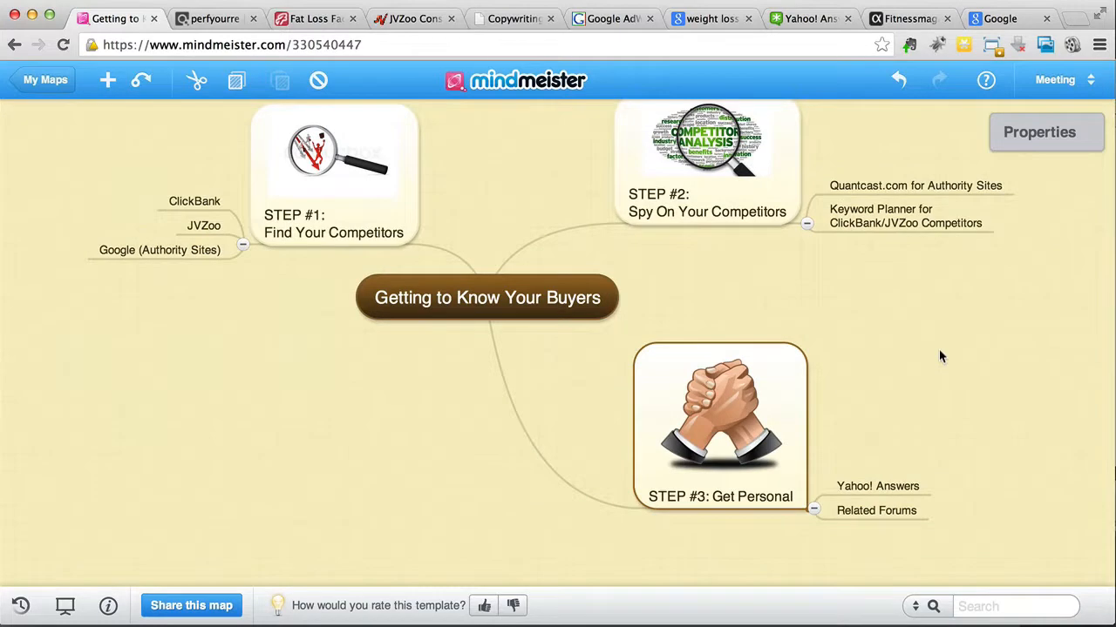
click(811, 18)
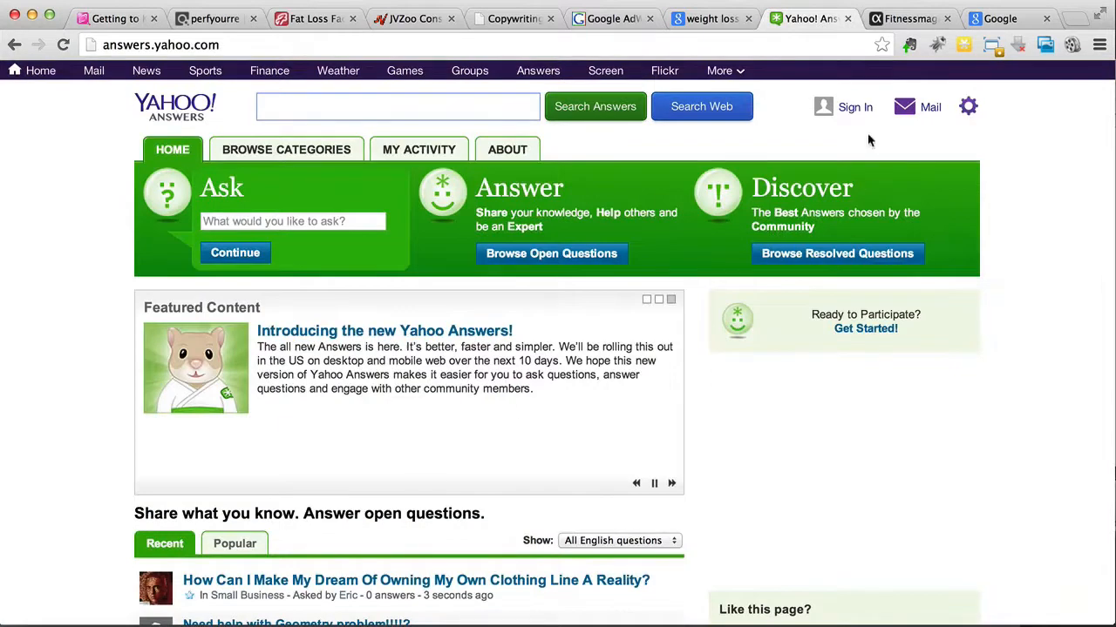
Step: Search google.co.uk for "quick weight loss forum" and skim the results
click(998, 18)
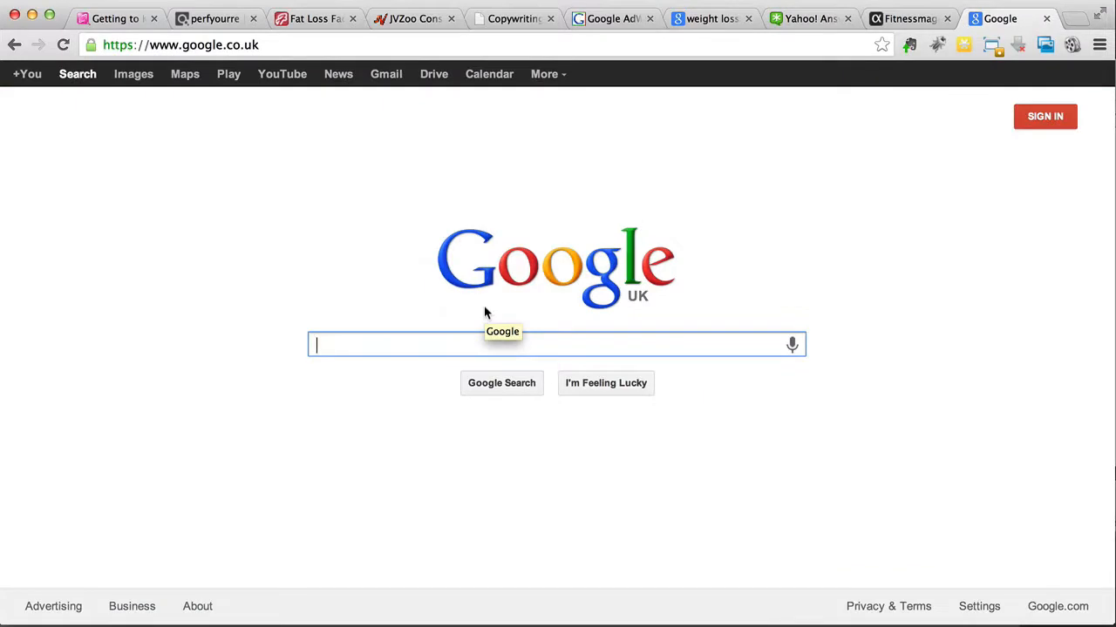
text(quik wei)
key(BackSpace)
key(BackSpace)
key(BackSpace)
key(BackSpace)
key(BackSpace)
text(ck weight loss forum)
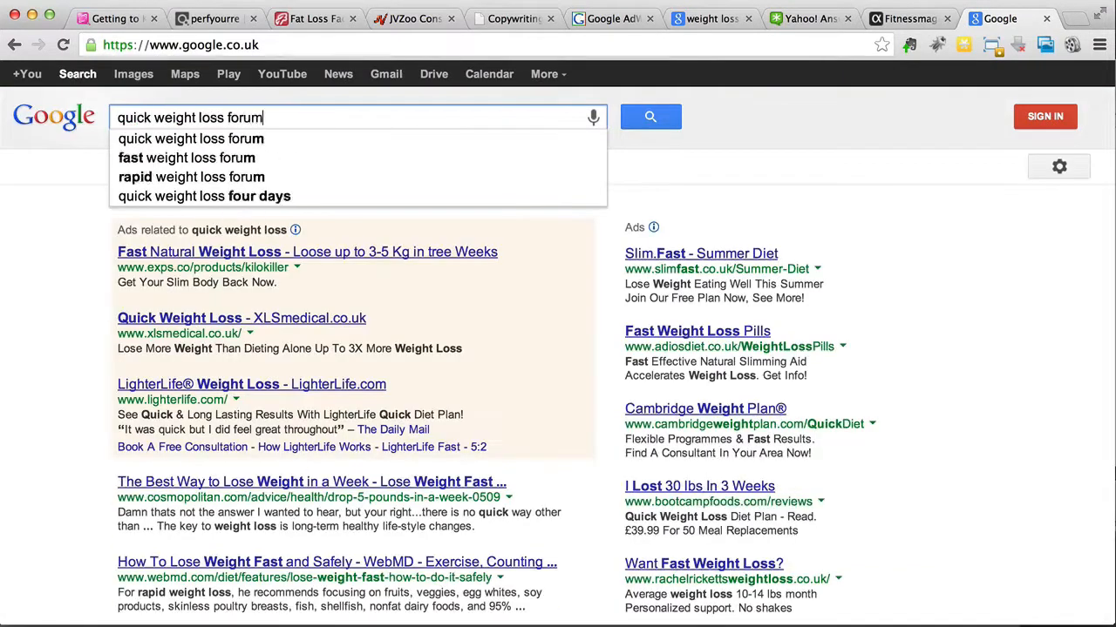
key(Return)
scroll(296, 246, down, 3)
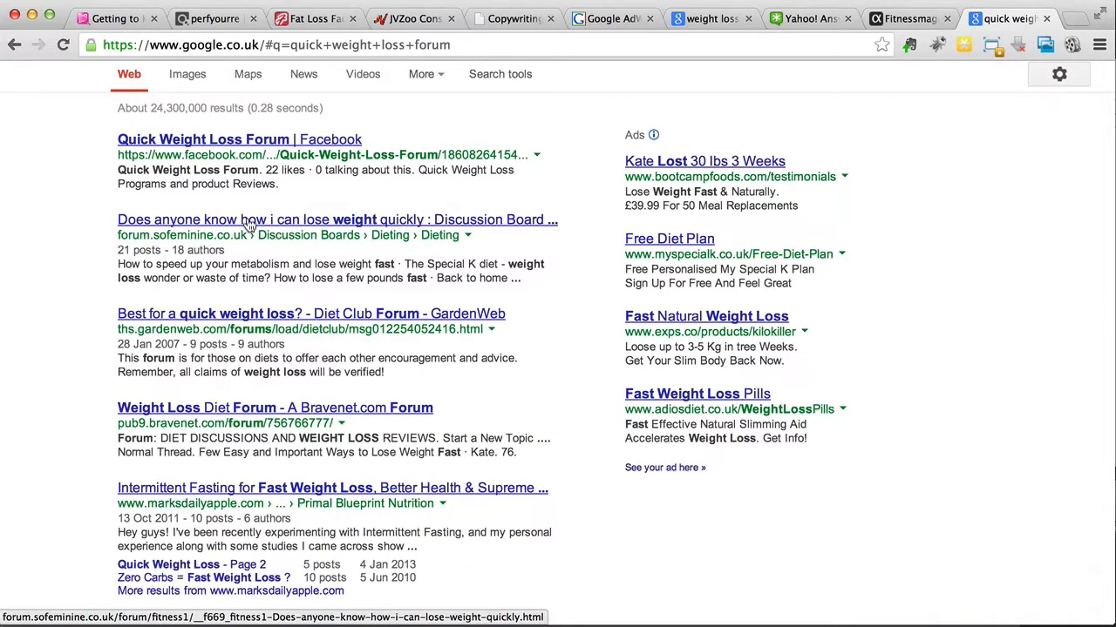
scroll(174, 175, up, 3)
Step: Broaden the Google query to "weight loss forum" and look through the forums listed
drag(156, 117, 87, 117)
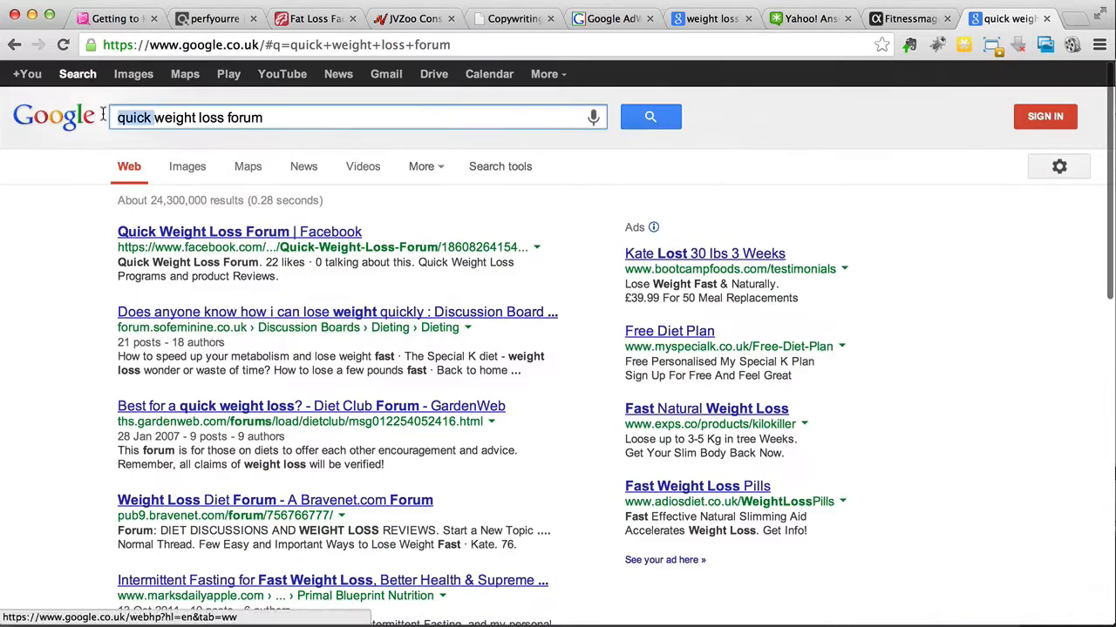
key(BackSpace)
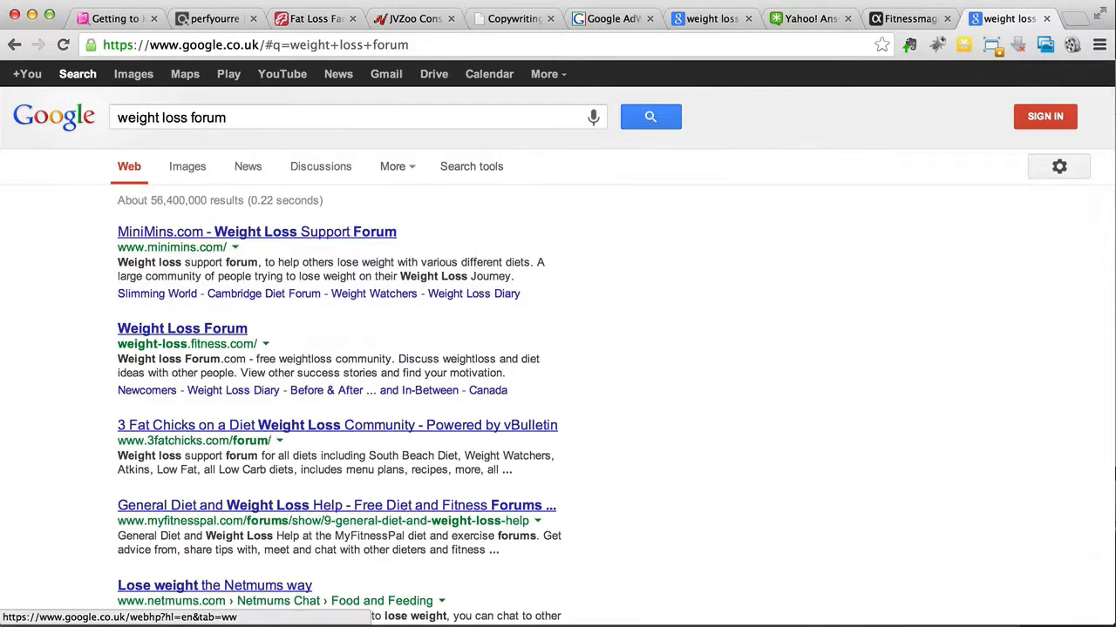
scroll(102, 258, down, 3)
scroll(102, 259, down, 1)
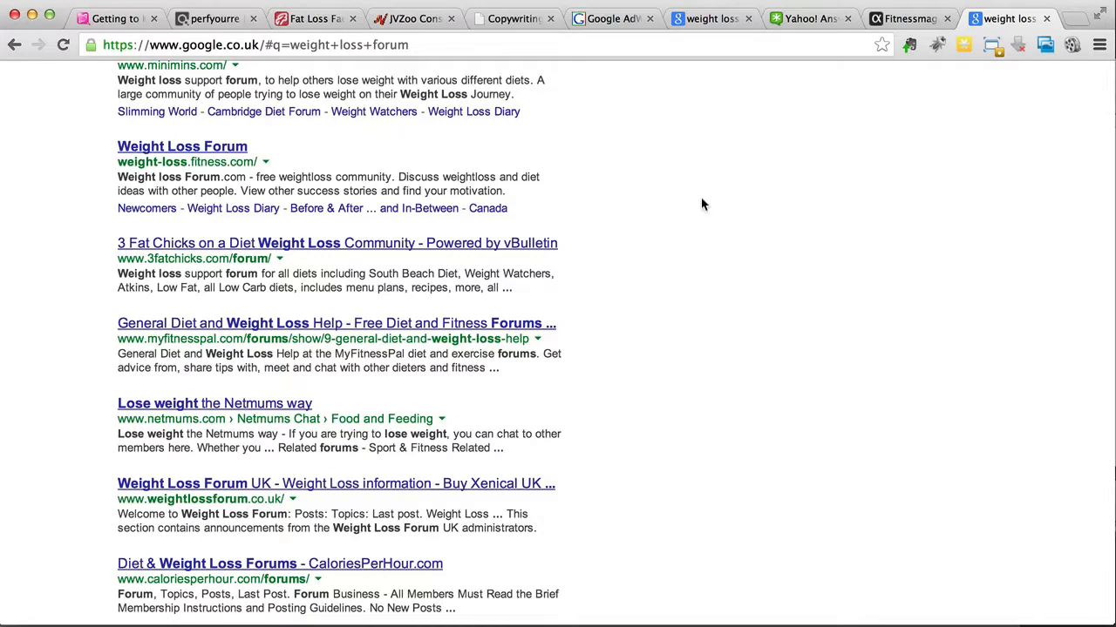
Step: Revisit the Ask box on Yahoo! Answers and return to the "Getting to Know Your Buyers" map in MindMeister
click(829, 23)
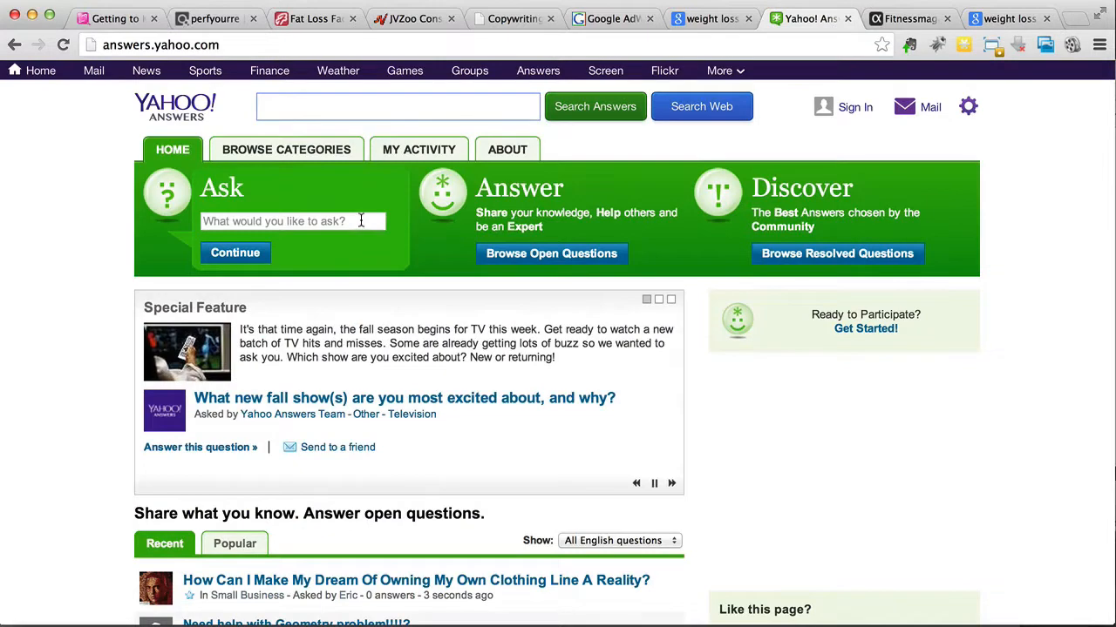
click(359, 220)
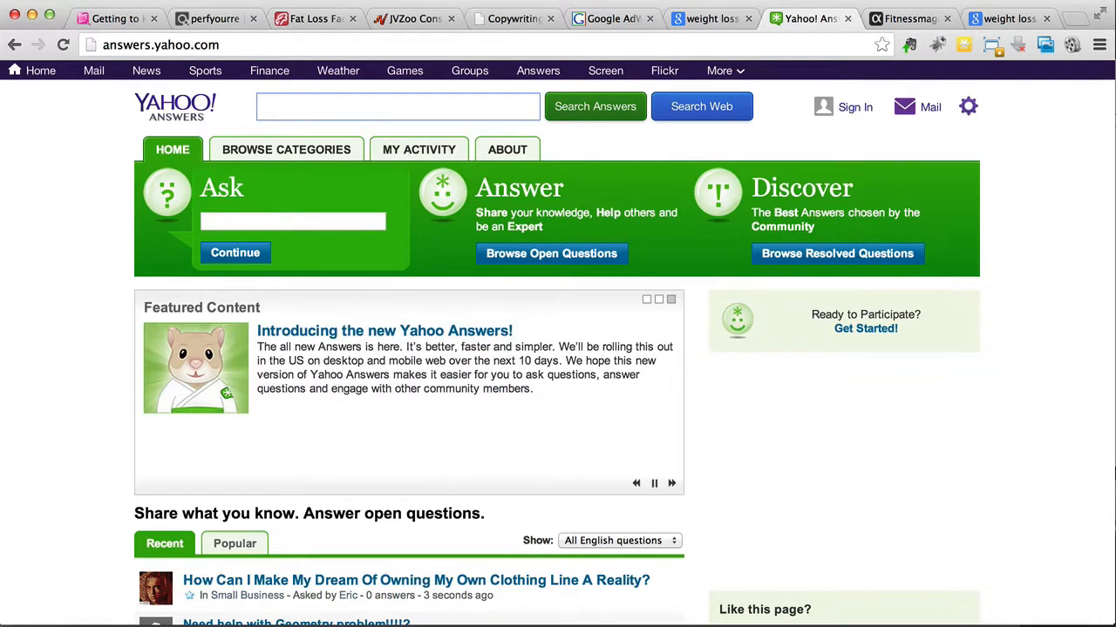
click(139, 19)
drag(242, 394, 179, 424)
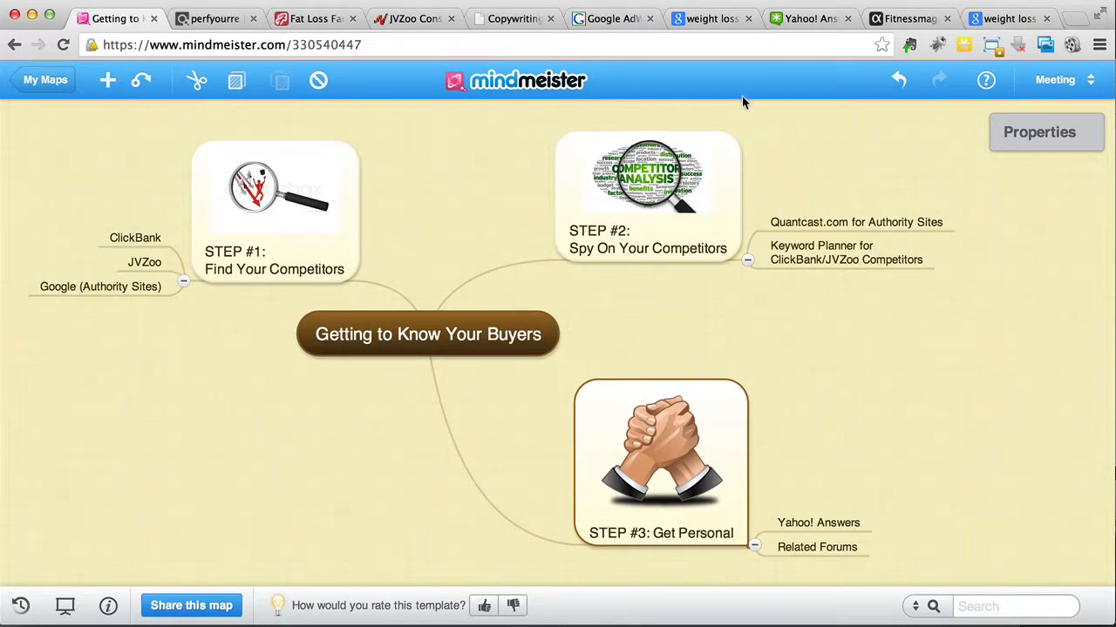
Step: Switch to Google AdWords Keyword Planner and get ideas for the product or service "how to make a potato gun" in a new search
click(605, 20)
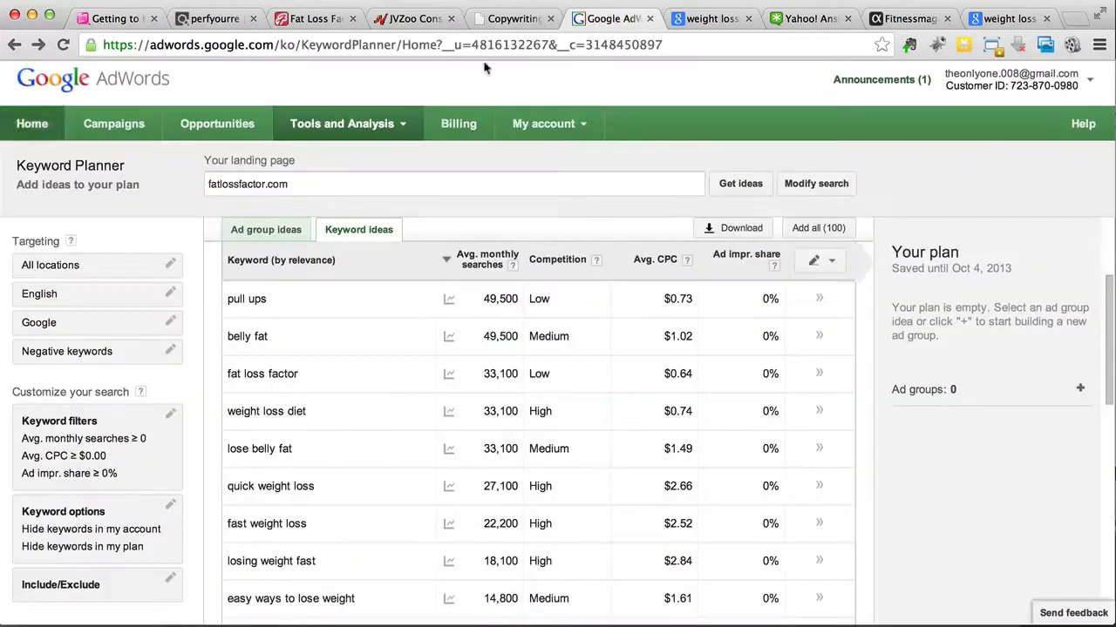
click(15, 48)
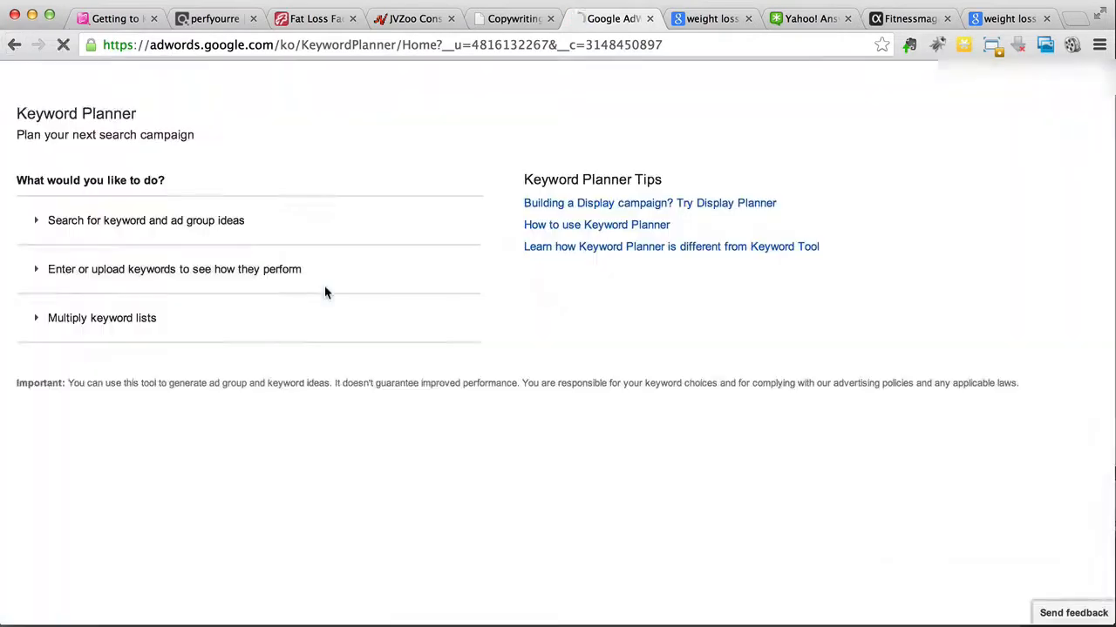
click(159, 272)
click(145, 342)
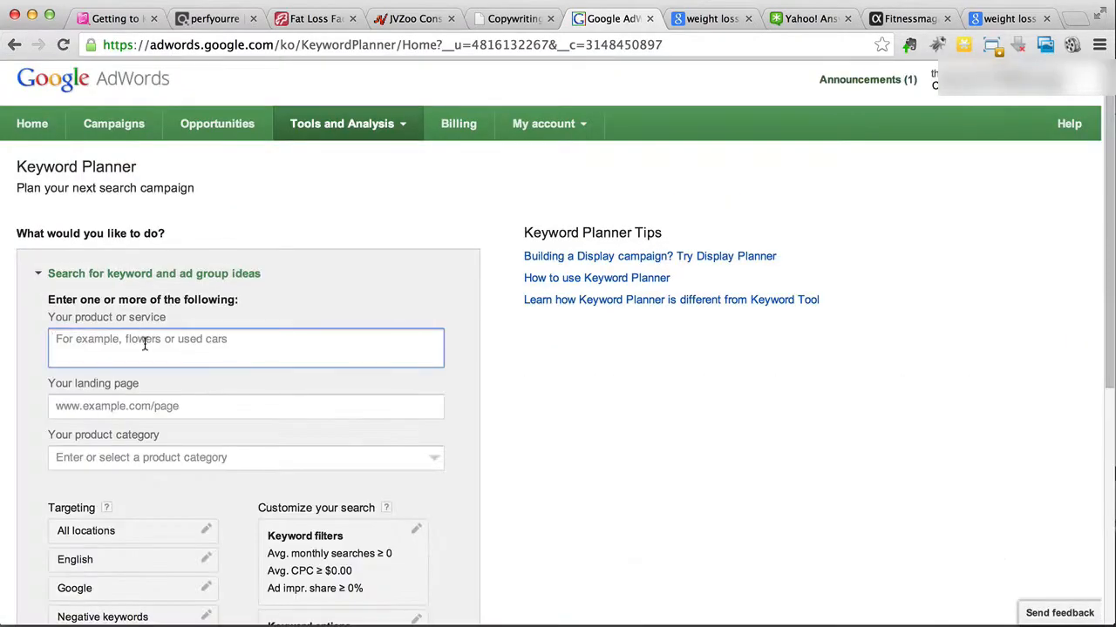
text(how t)
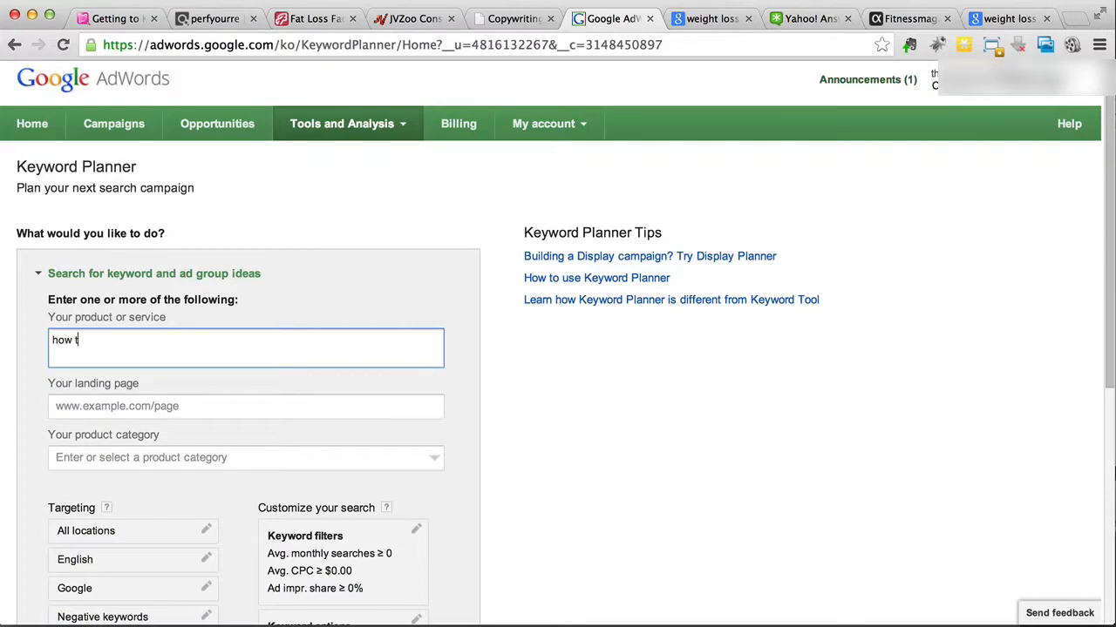
text(o make a potato gun)
scroll(176, 384, down, 5)
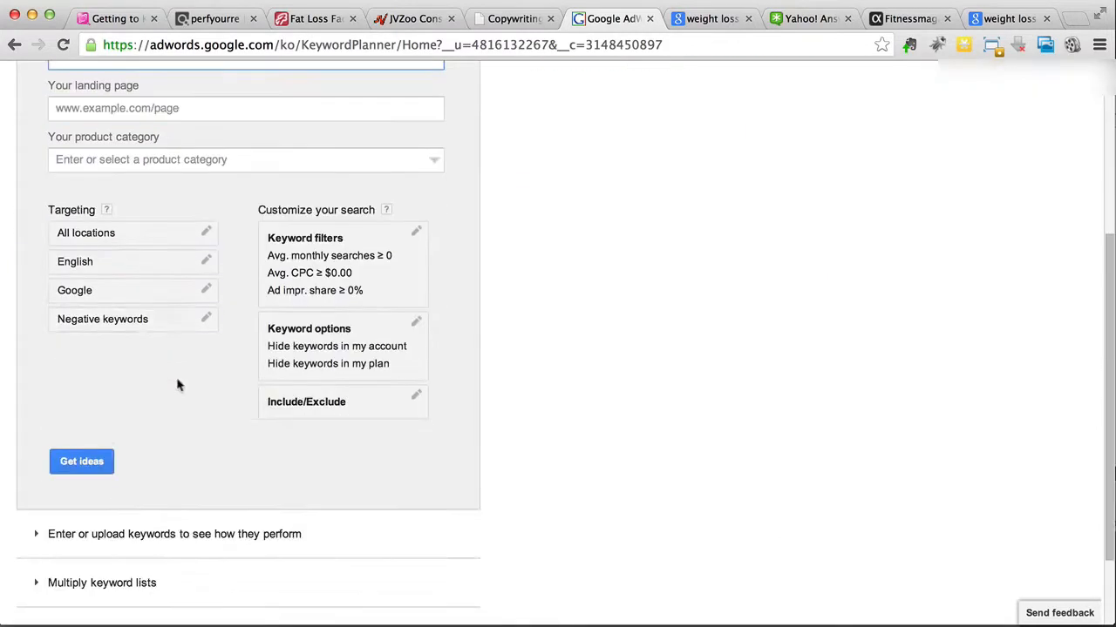
click(90, 453)
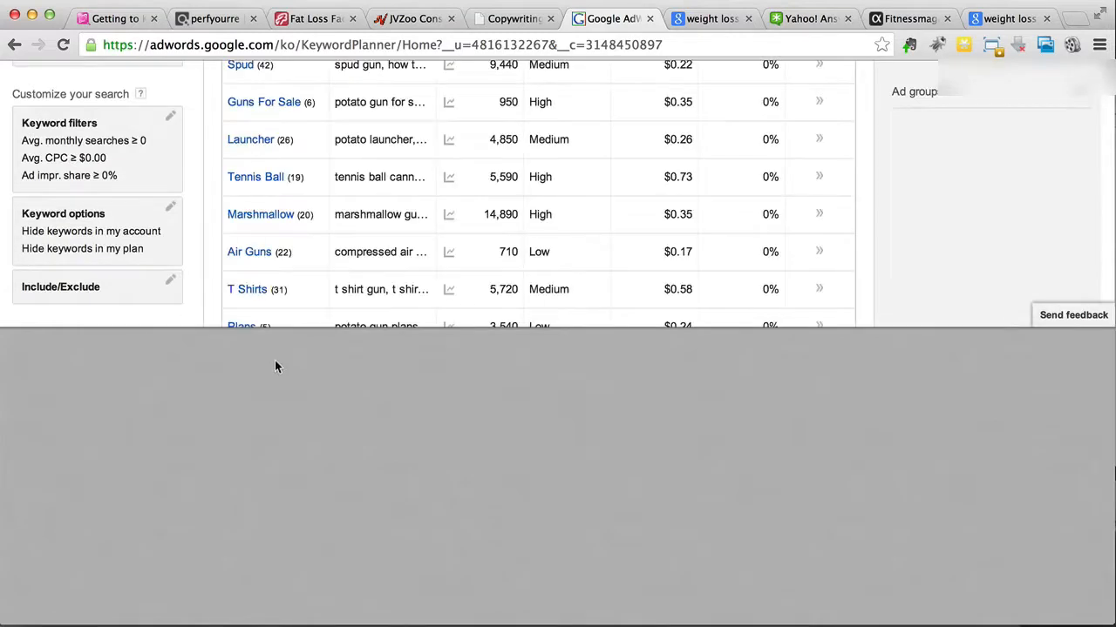
Step: Examine the keyword ideas with their monthly searches, competition and CPC, and return to the "Getting to Know Your Buyers" map in MindMeister
scroll(410, 178, up, 5)
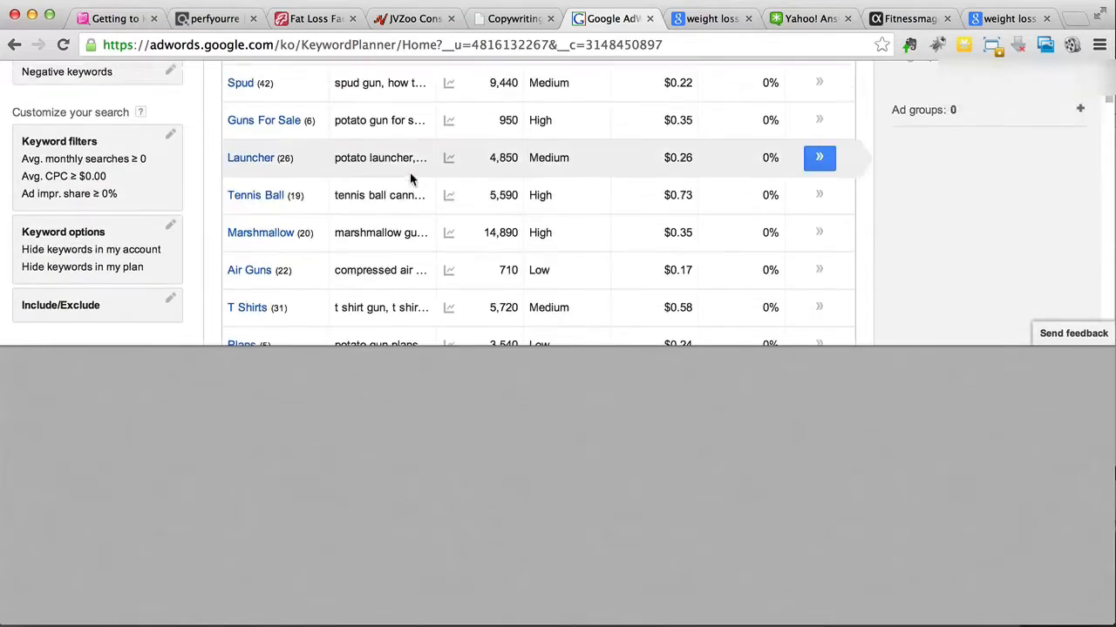
scroll(410, 179, up, 1)
click(349, 248)
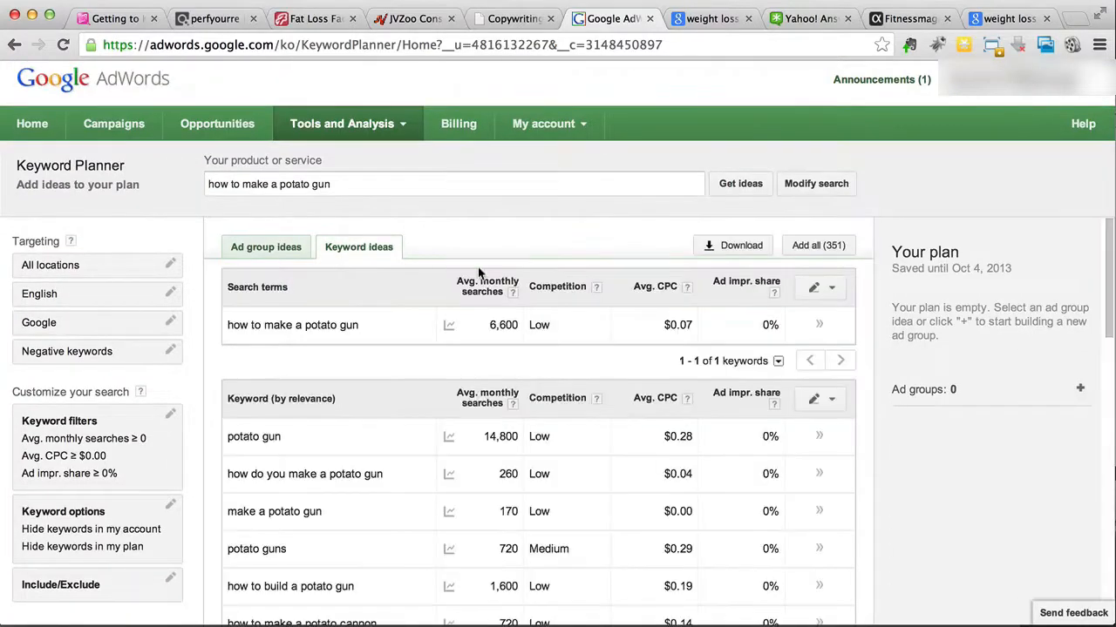
scroll(579, 300, down, 2)
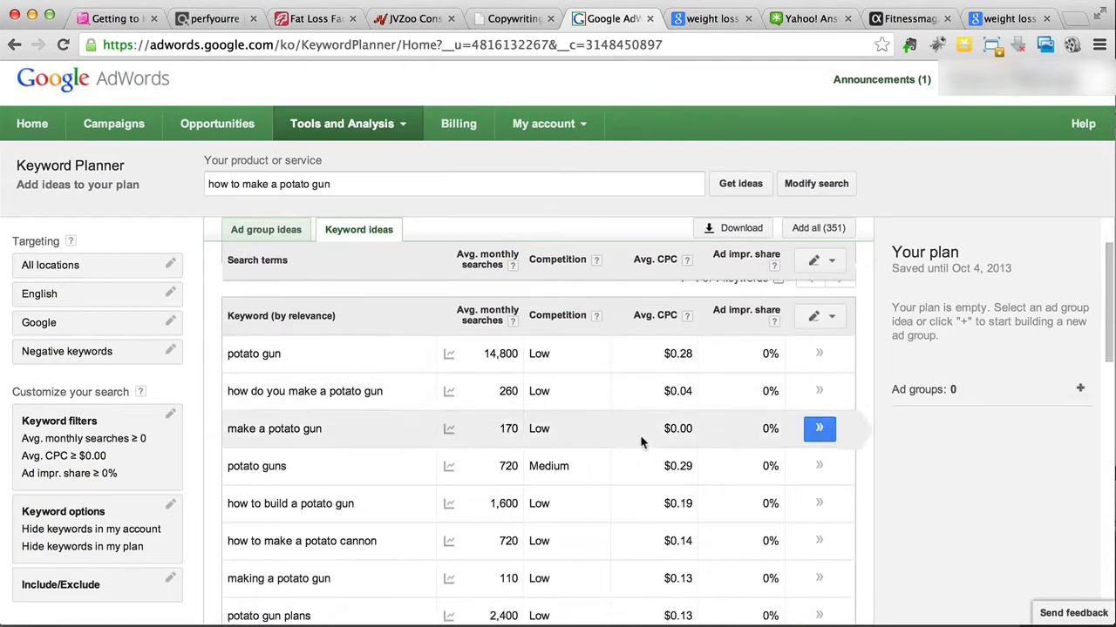
scroll(640, 439, down, 5)
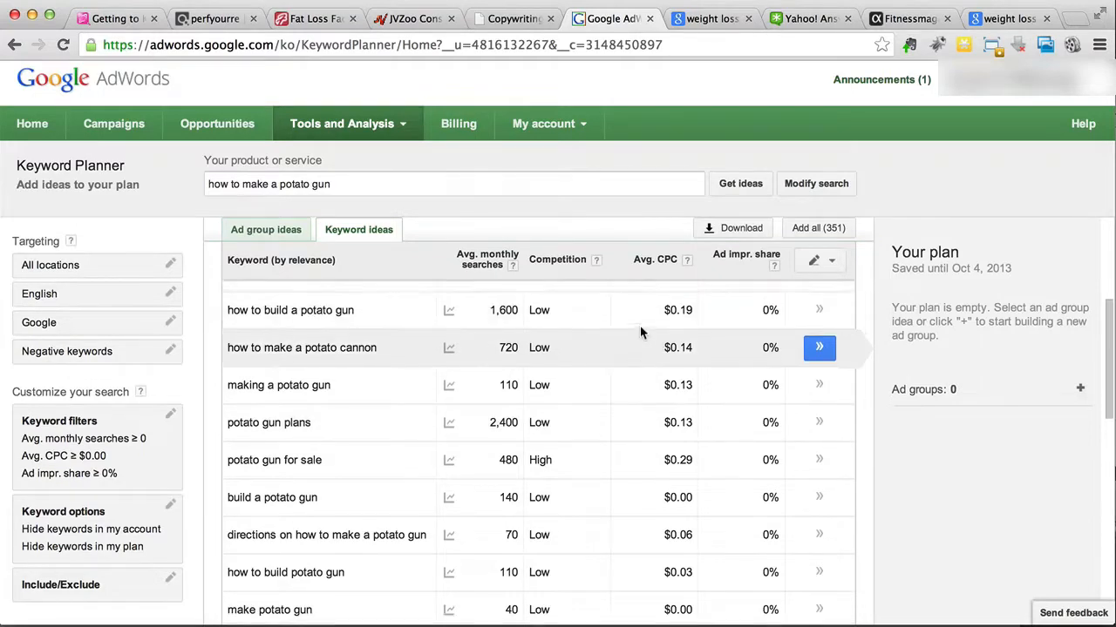
scroll(640, 327, up, 3)
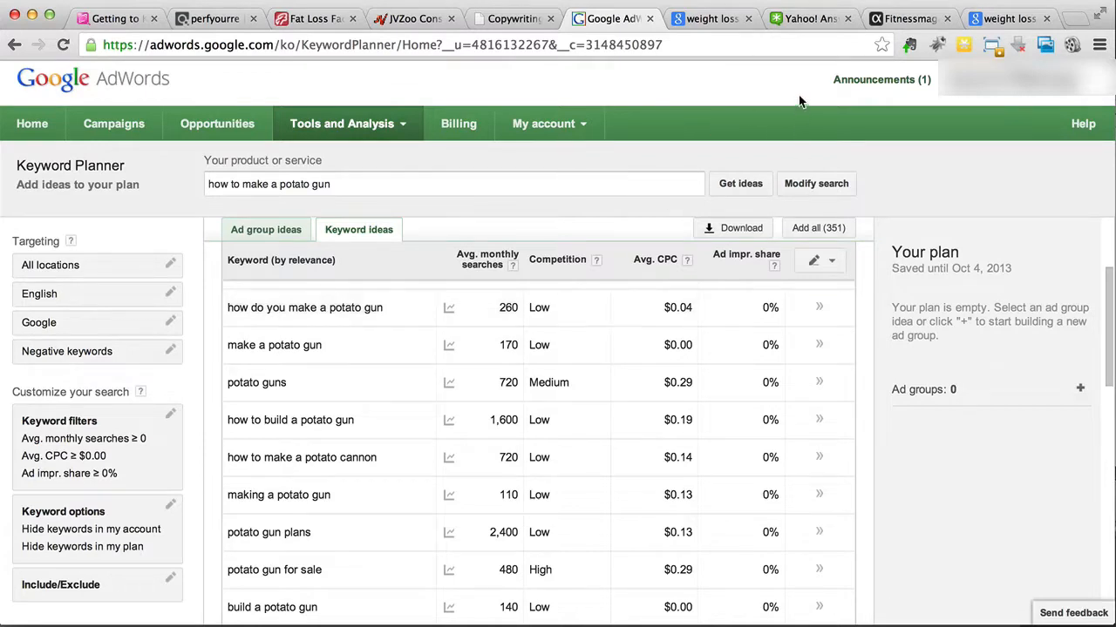
click(109, 19)
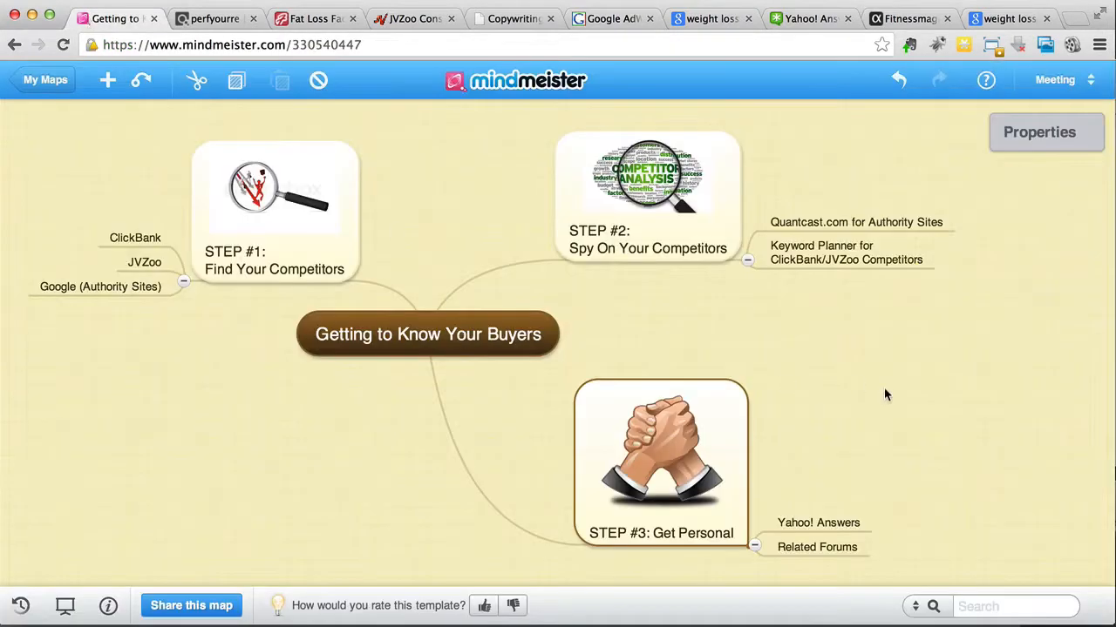
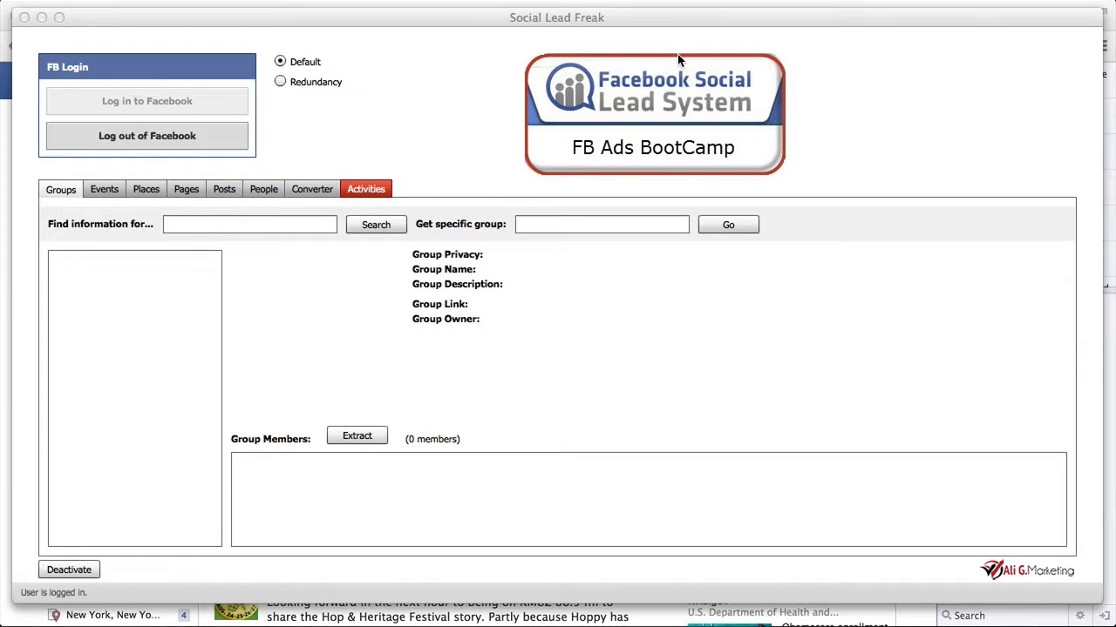
Step: Switch to Facebook, search for "fast weight loss" from the keyword notes, and open the Fast Weight Loss community page without liking it
click(376, 3)
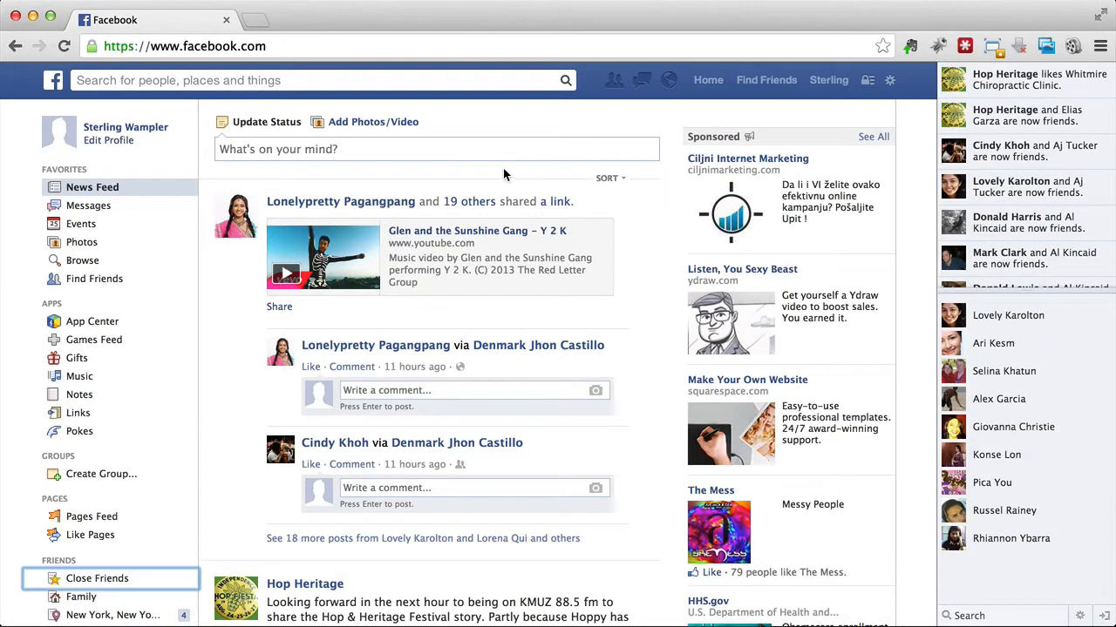
drag(1114, 87, 985, 279)
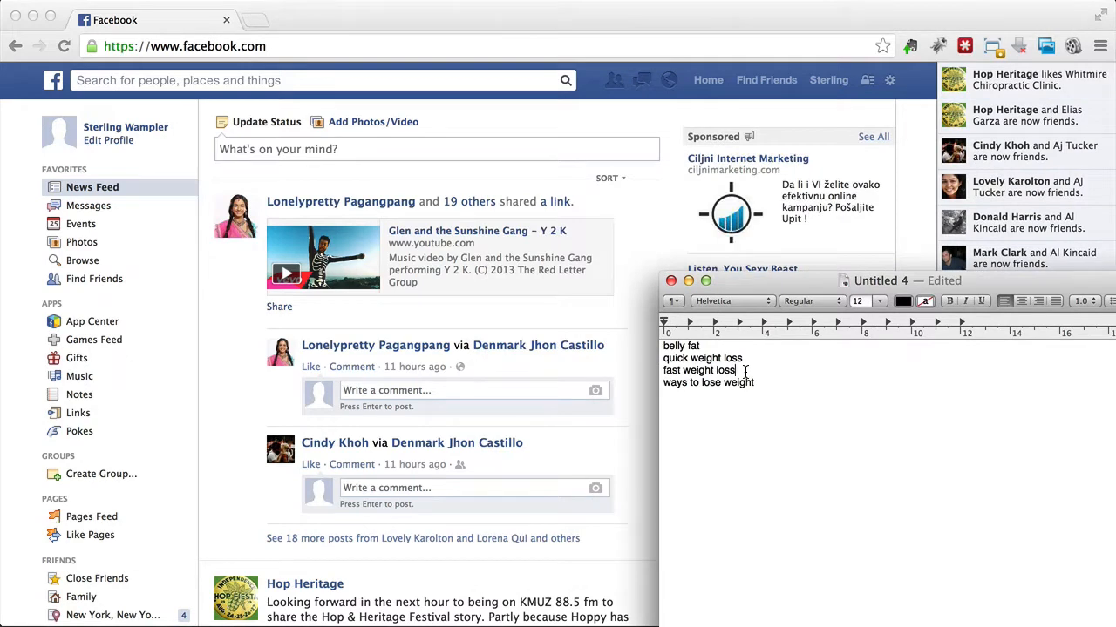
click(375, 80)
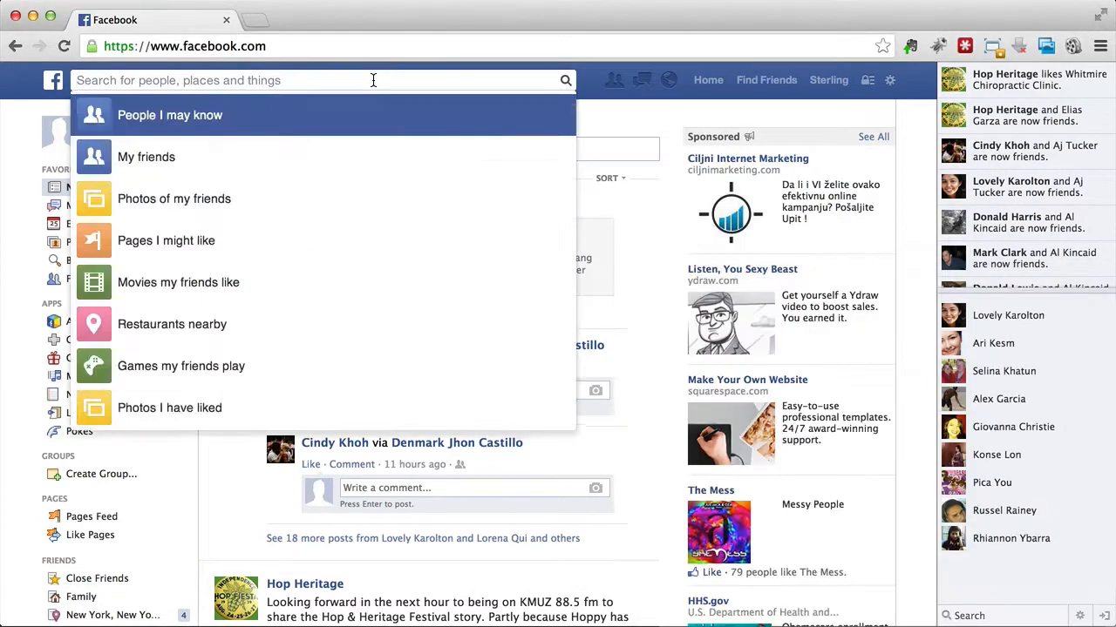
text(fast weight )
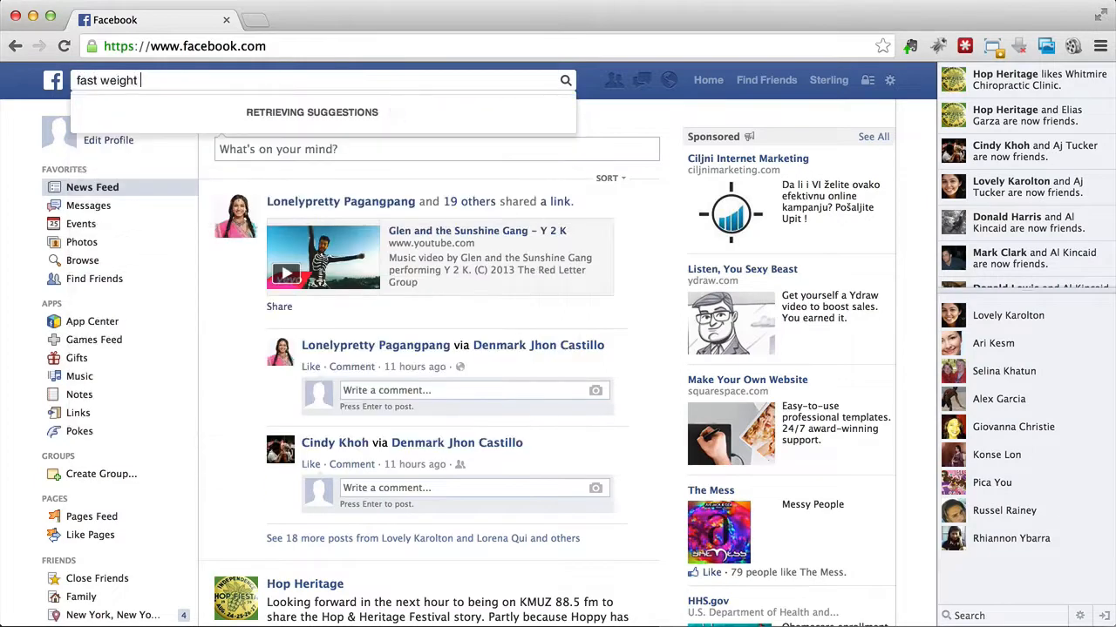
text(loss)
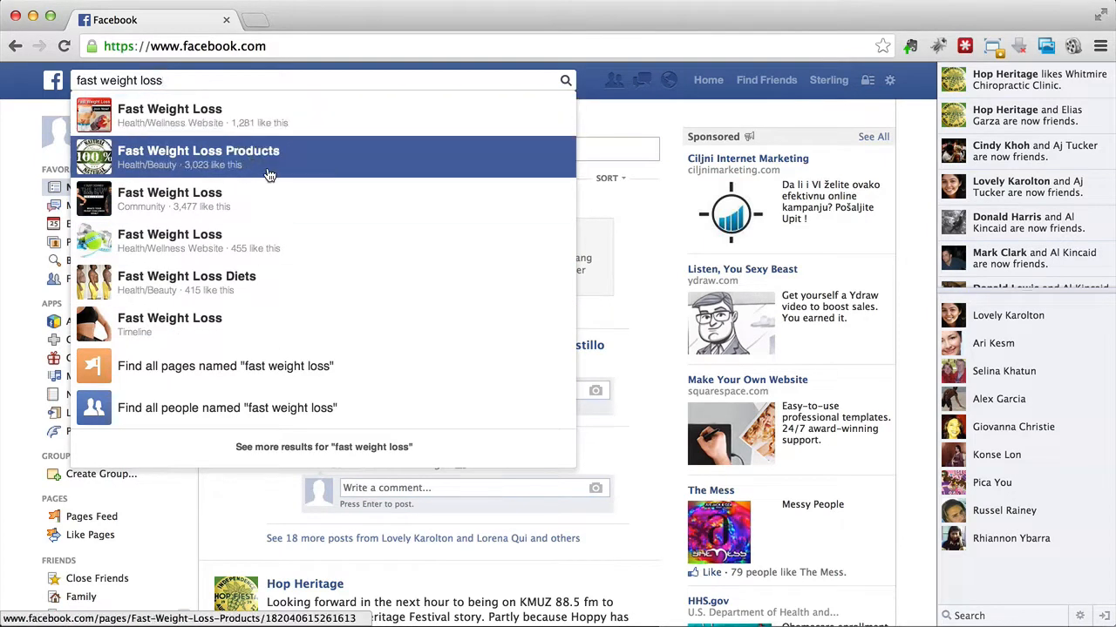
click(204, 211)
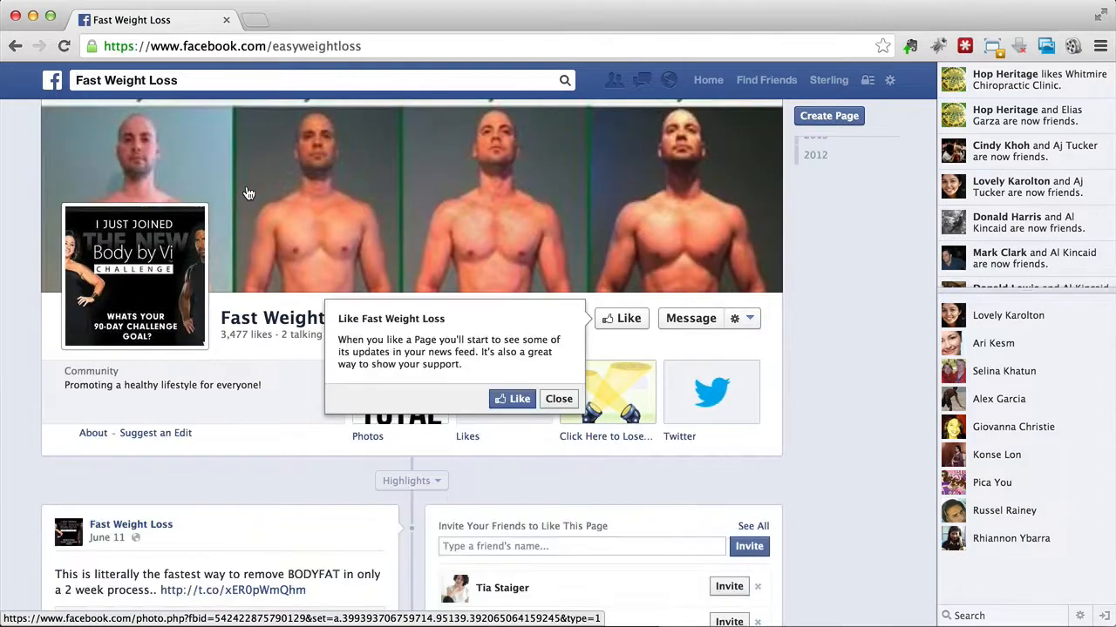
click(558, 400)
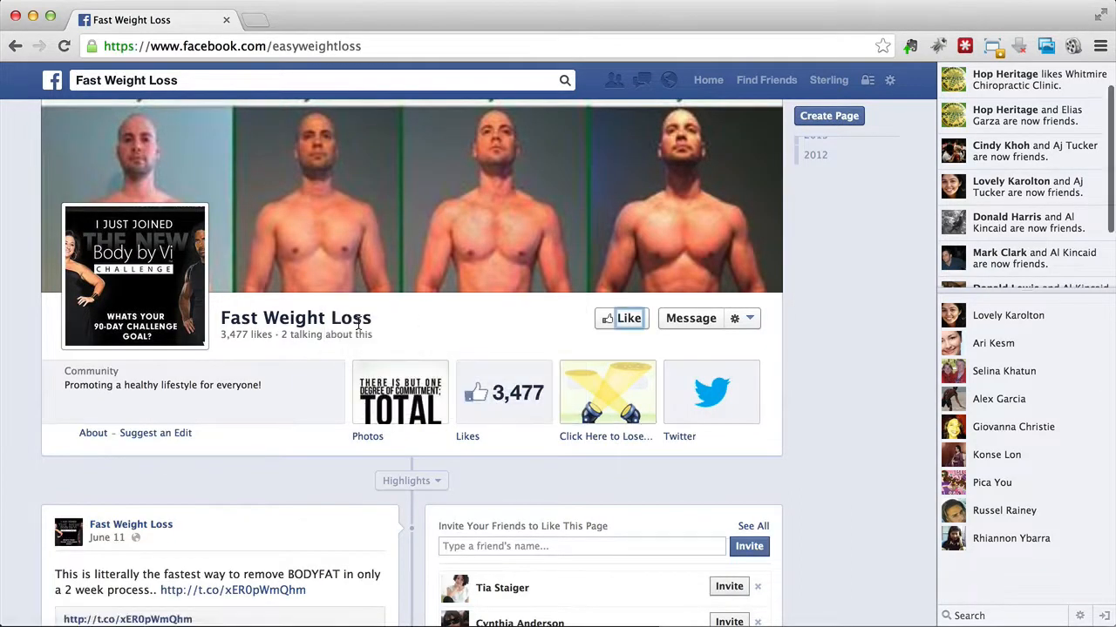
Step: Examine the recent posts and liked pages on the Fast Weight Loss page, going back from June to March
scroll(357, 322, down, 5)
scroll(358, 328, down, 3)
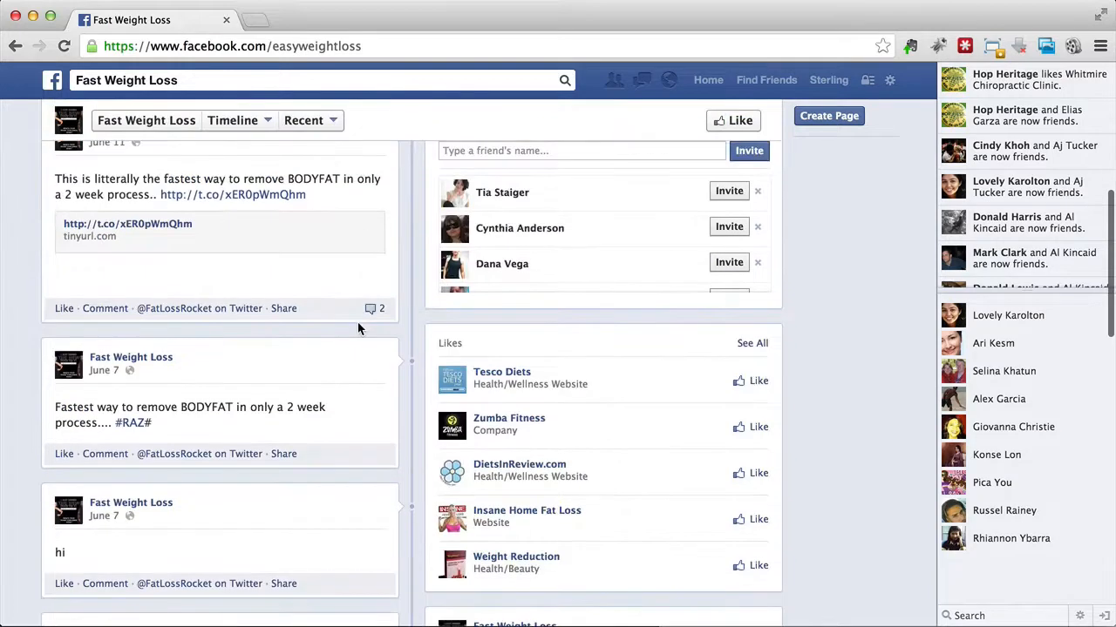
scroll(357, 328, down, 3)
scroll(358, 328, down, 3)
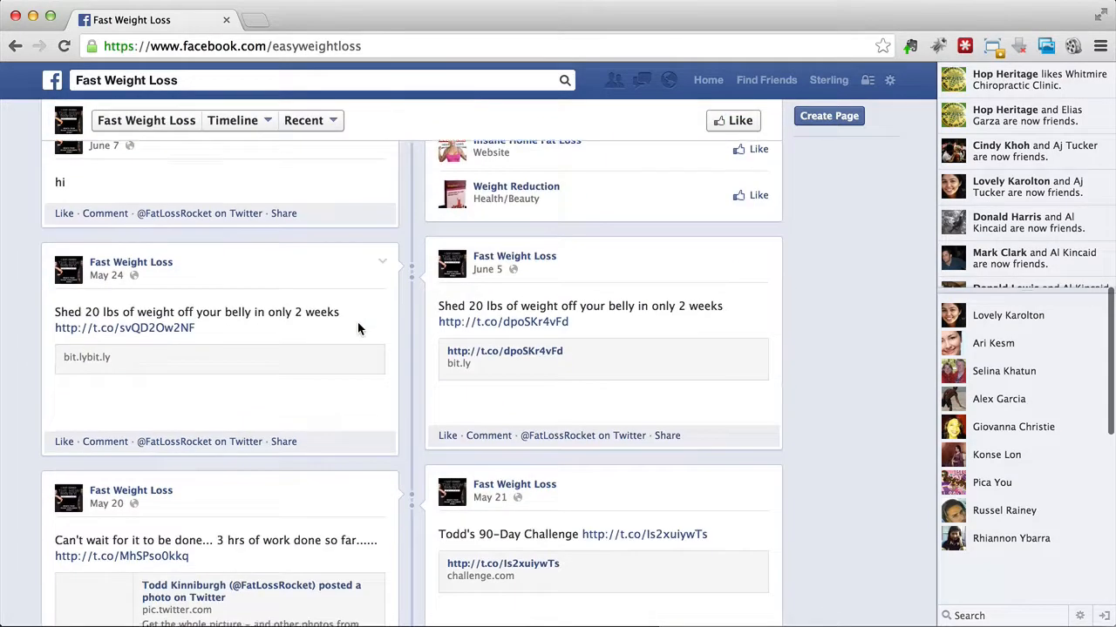
scroll(357, 323, down, 3)
scroll(421, 356, down, 5)
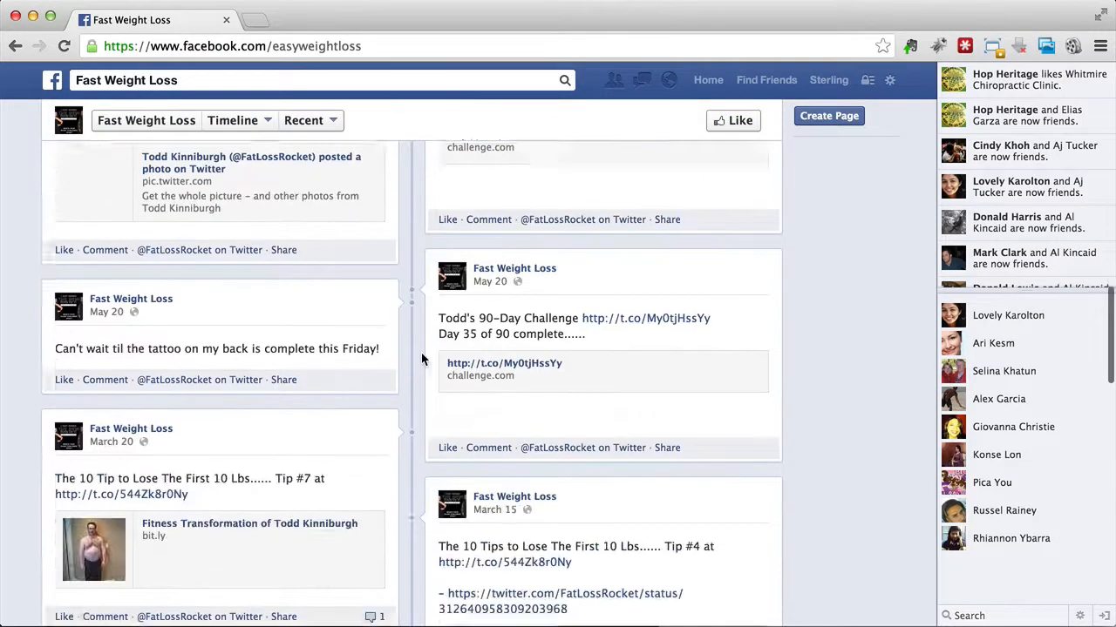
scroll(421, 357, down, 3)
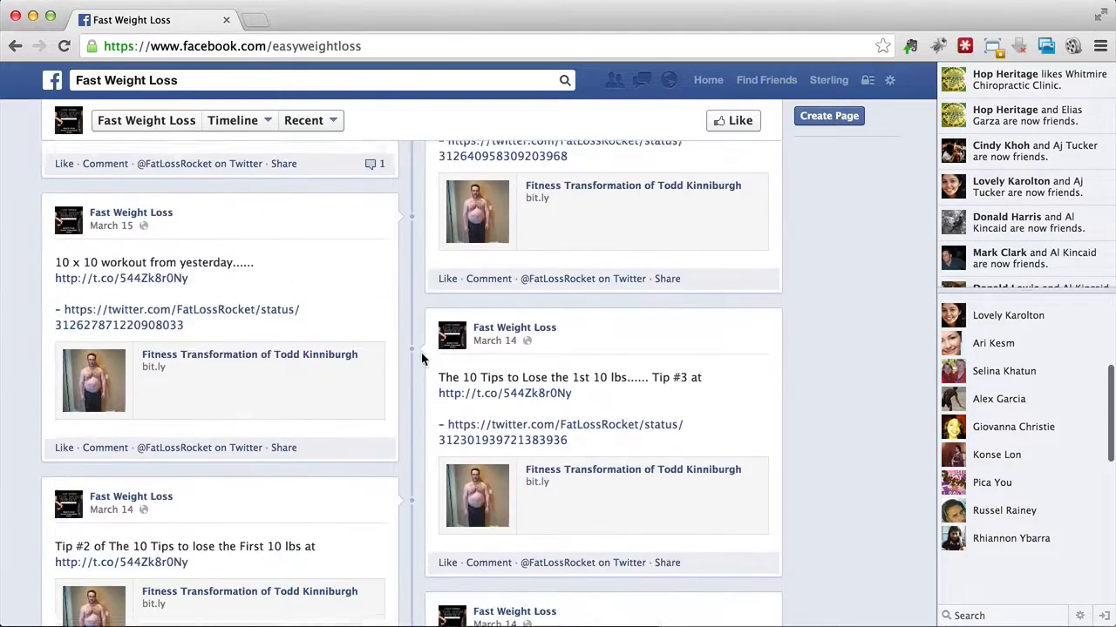
scroll(421, 357, down, 5)
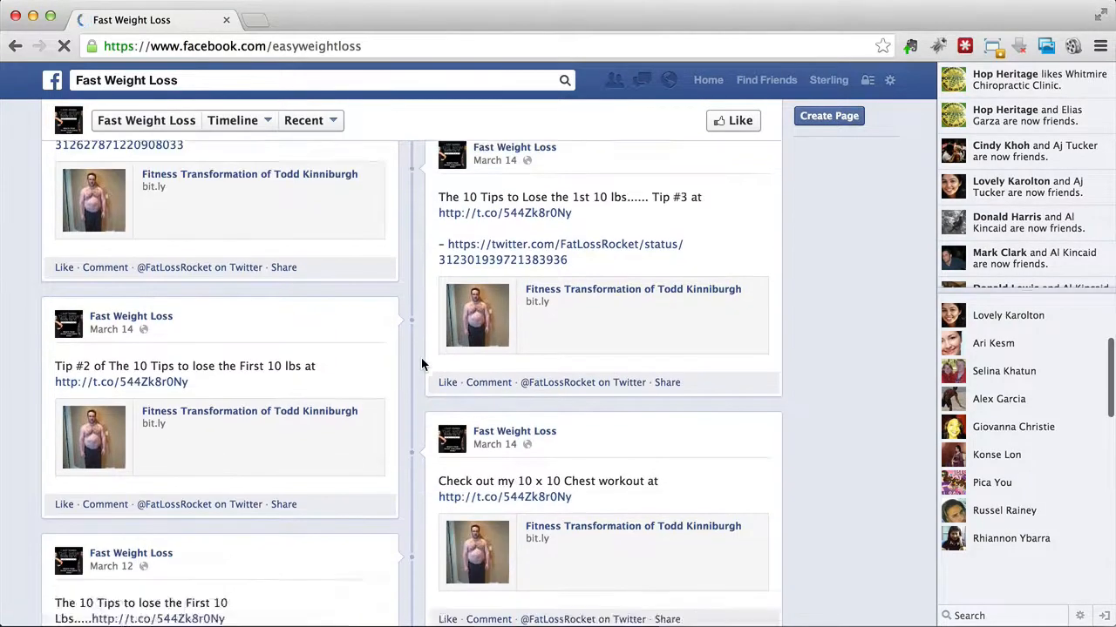
scroll(434, 305, up, 15)
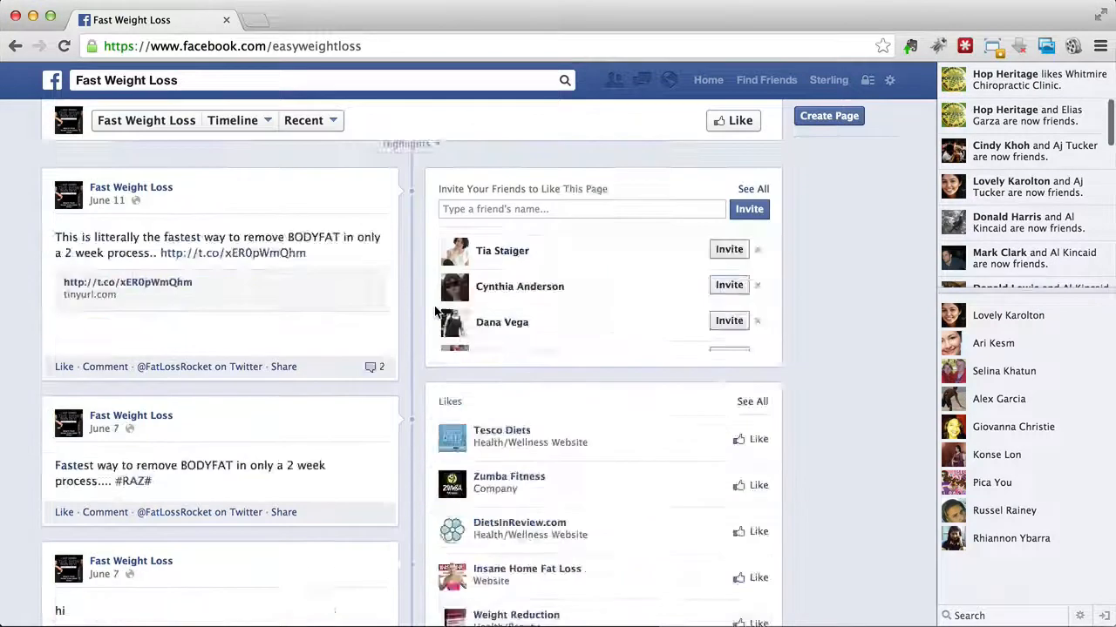
scroll(434, 305, down, 4)
scroll(435, 306, down, 15)
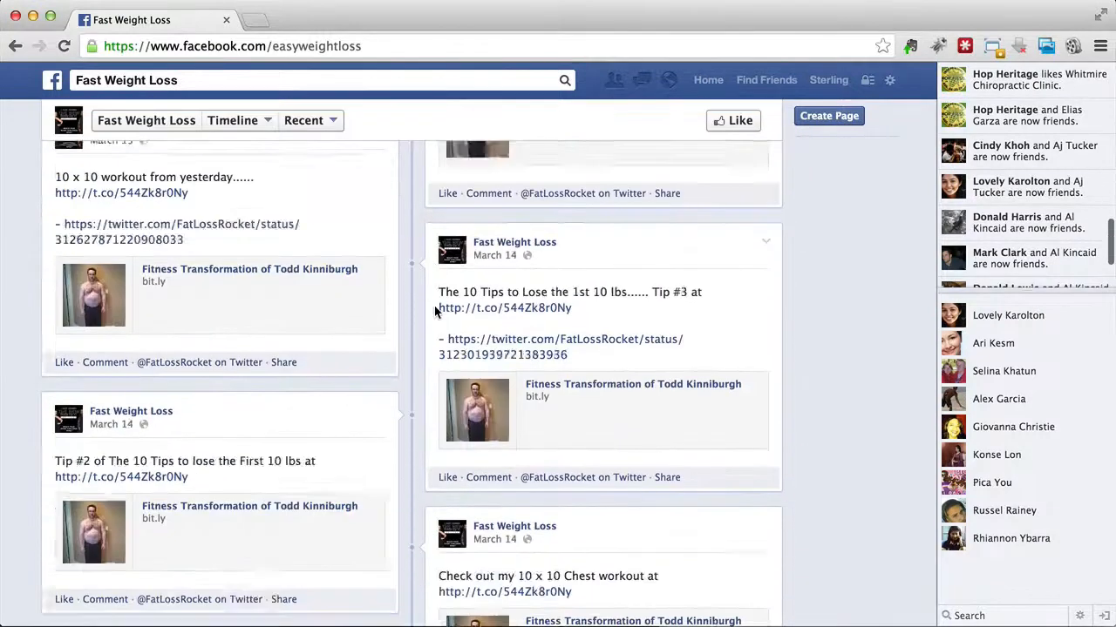
scroll(251, 385, down, 10)
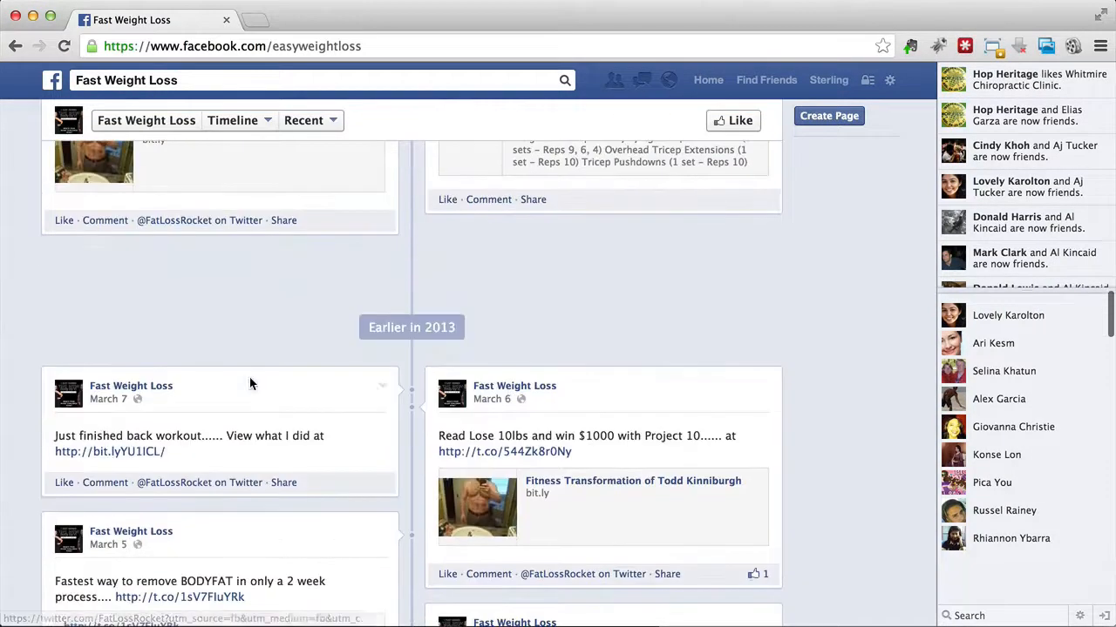
Step: Look through the page's earlier 2013 posts, checking how many likes and comments they draw
scroll(414, 429, down, 10)
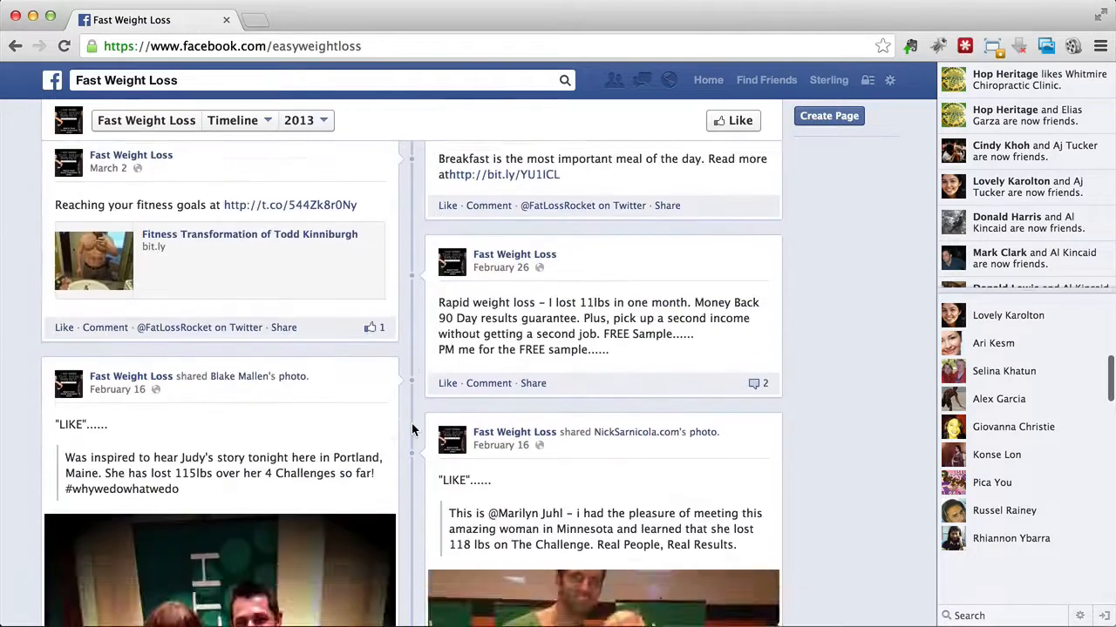
scroll(411, 423, down, 5)
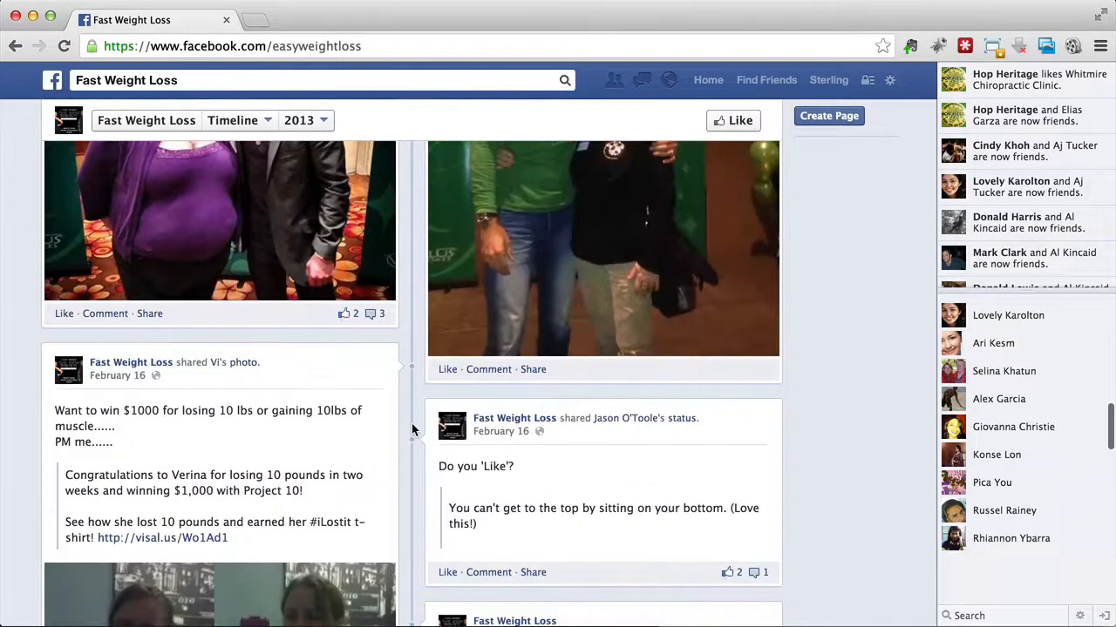
scroll(411, 424, down, 10)
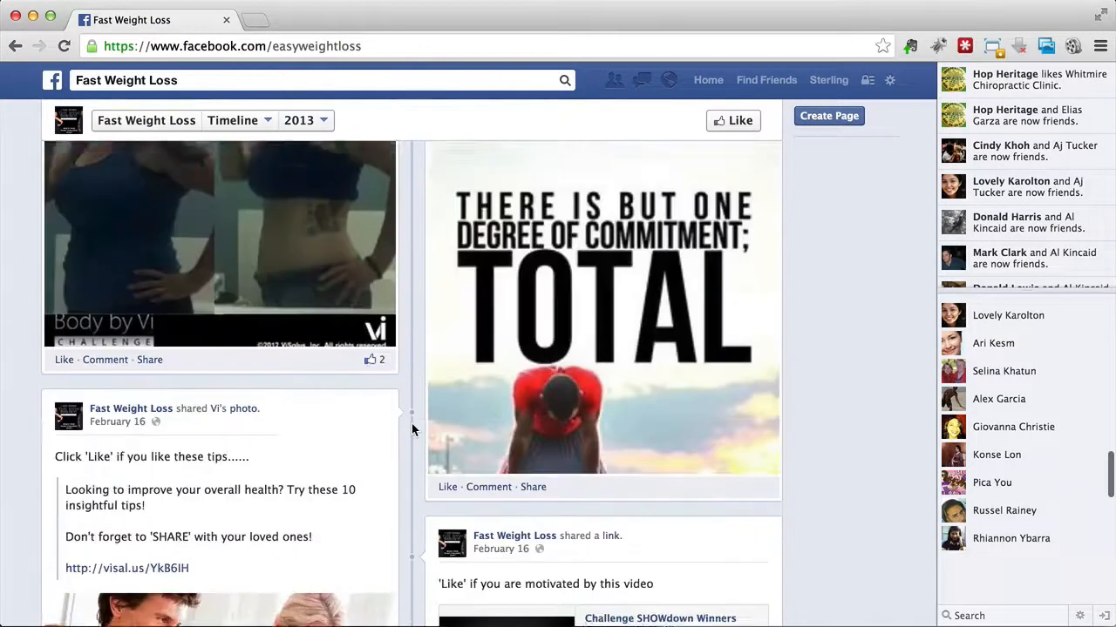
scroll(411, 424, down, 10)
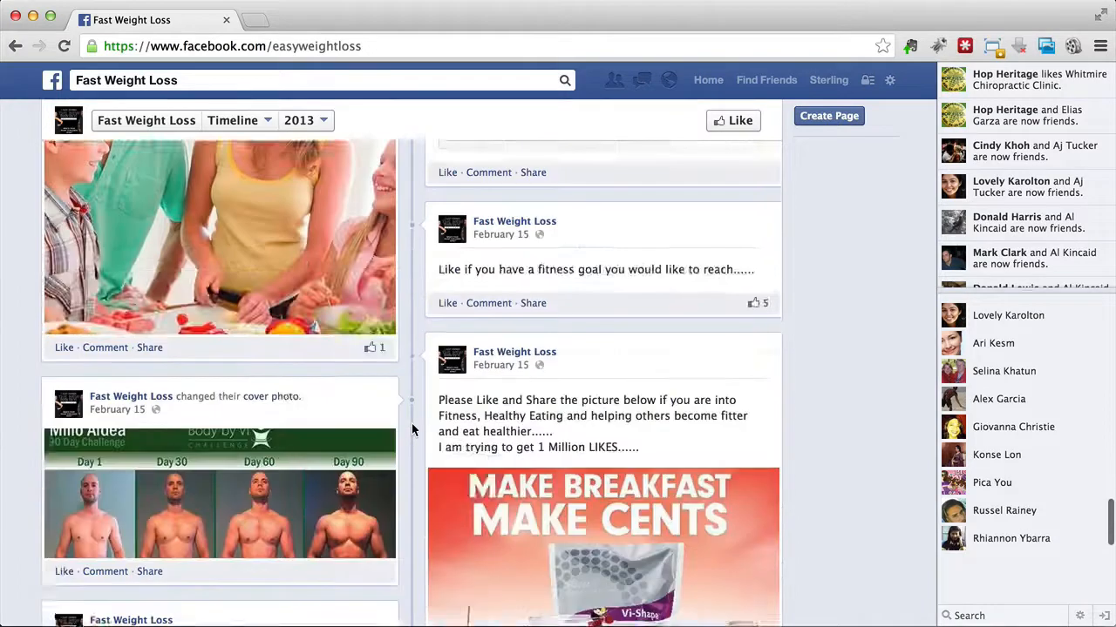
scroll(411, 423, down, 10)
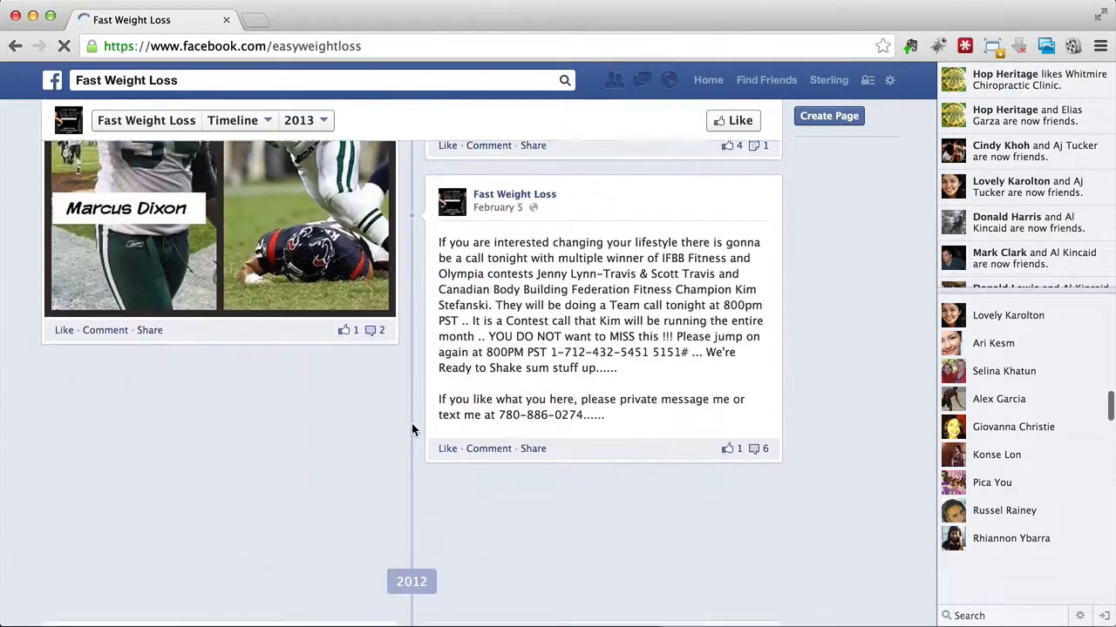
Step: Expand and read the comments on the December 18, 2012 post about the 90-day challenge, and return to the page header
scroll(411, 423, up, 2)
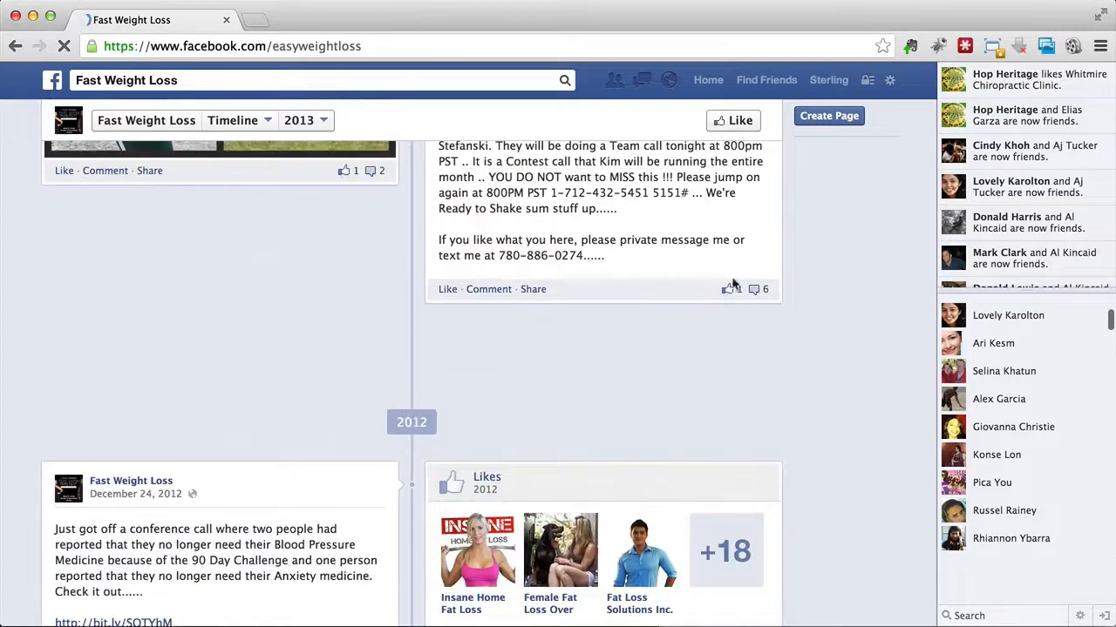
scroll(352, 415, down, 10)
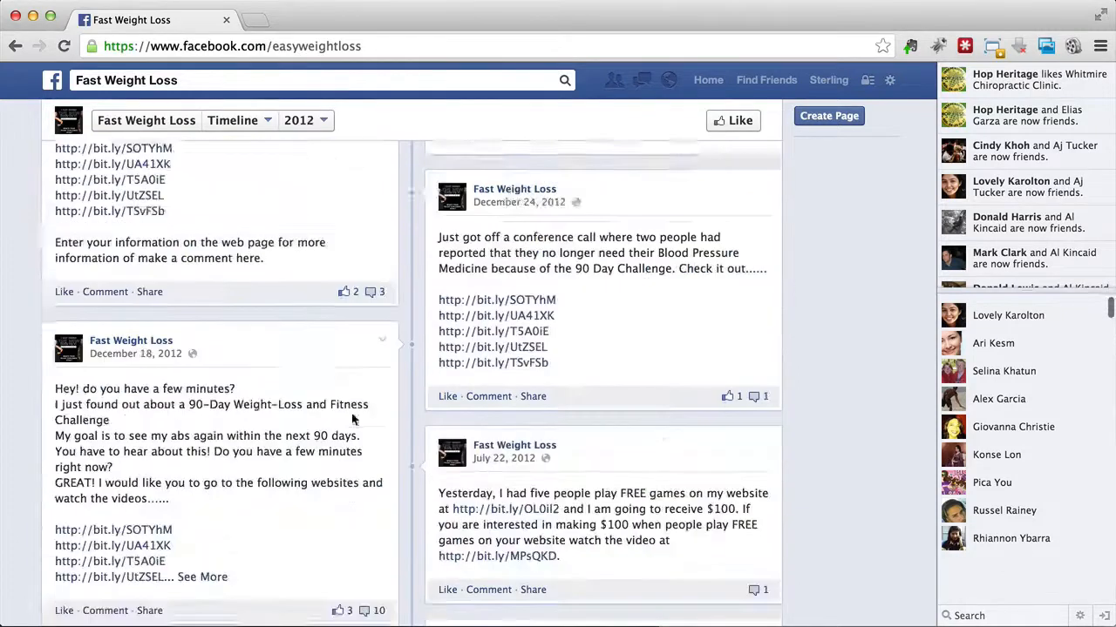
scroll(356, 413, up, 2)
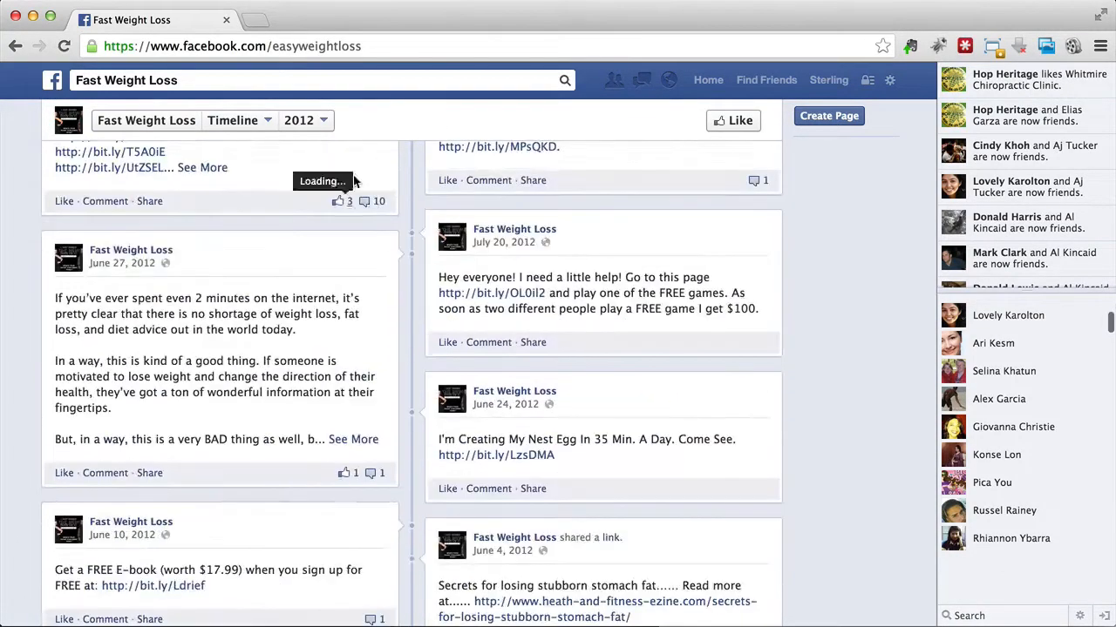
click(375, 201)
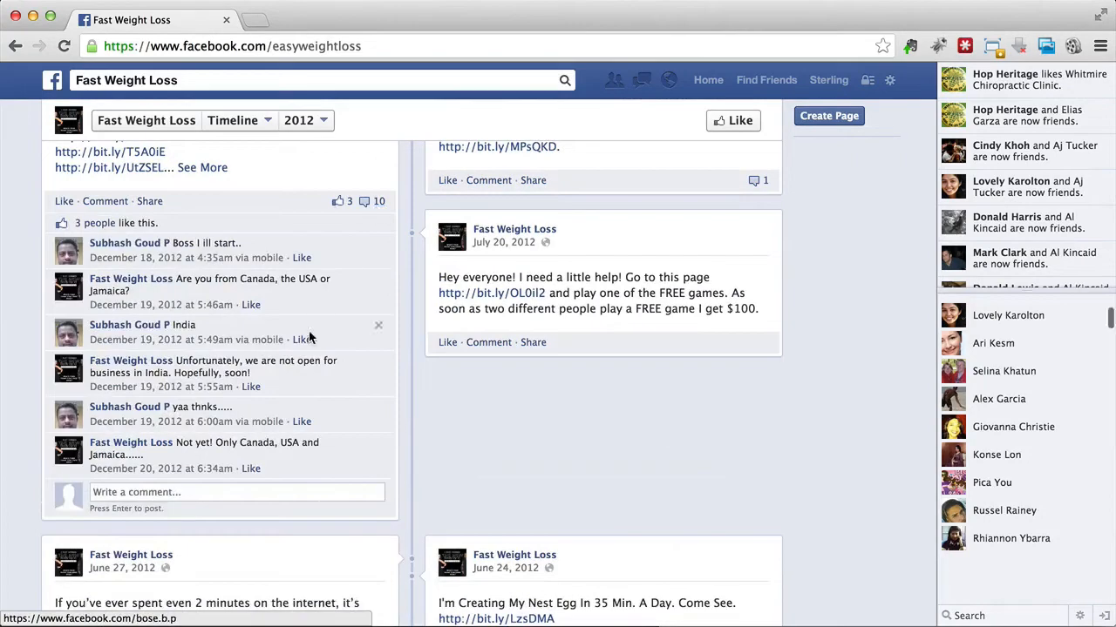
scroll(447, 412, up, 10)
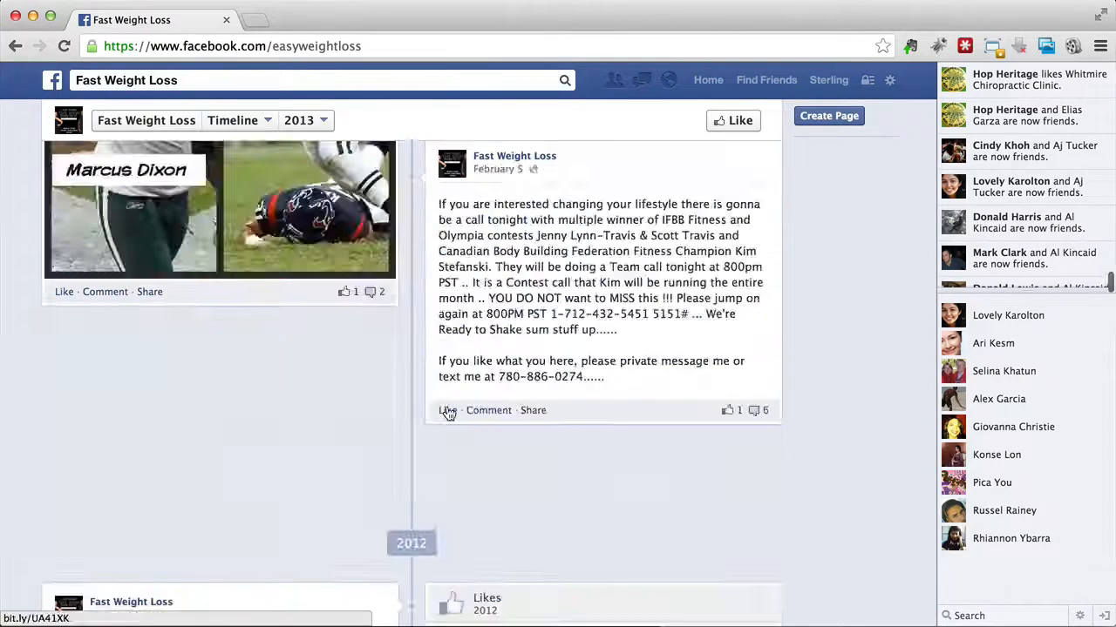
scroll(447, 412, up, 15)
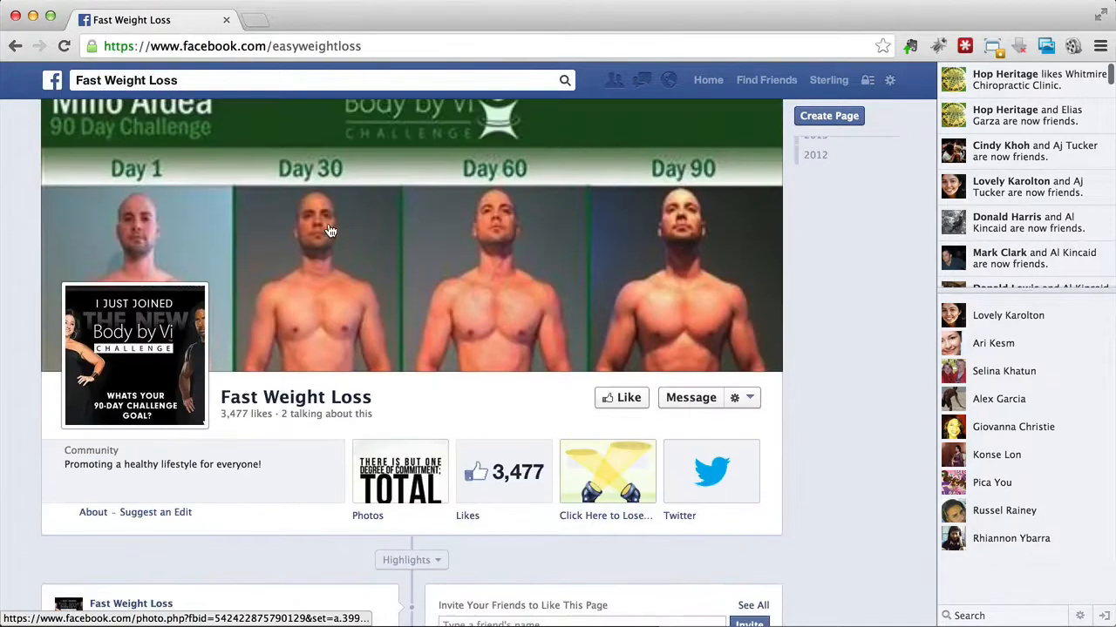
Step: Search Facebook for the broader term "weight loss" and open the Weight Loss Ideas page
click(208, 82)
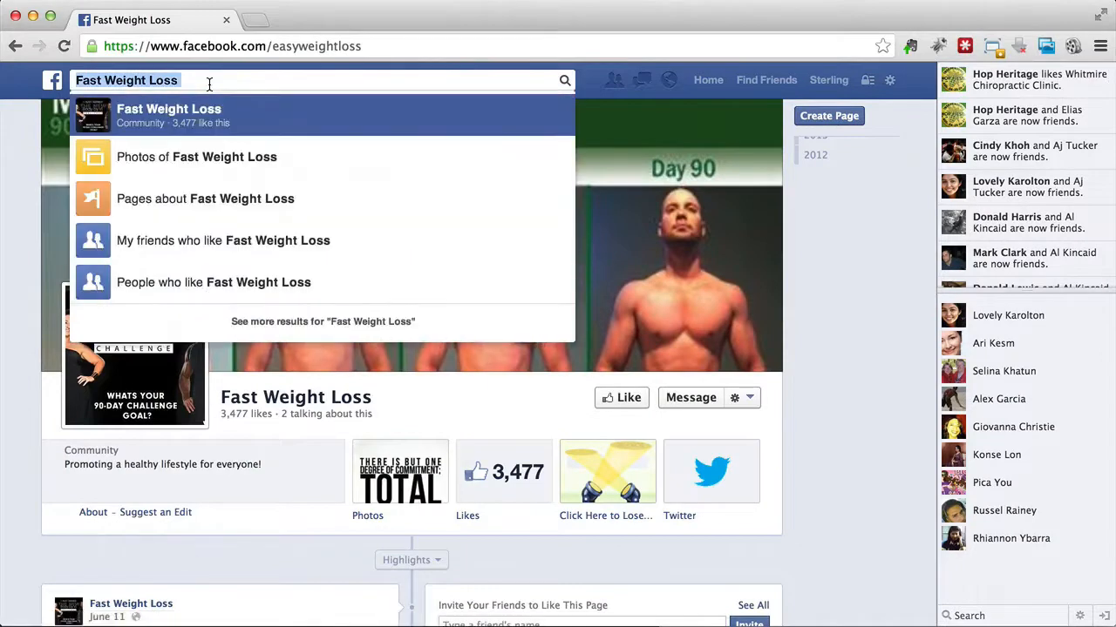
text(fast weight loss)
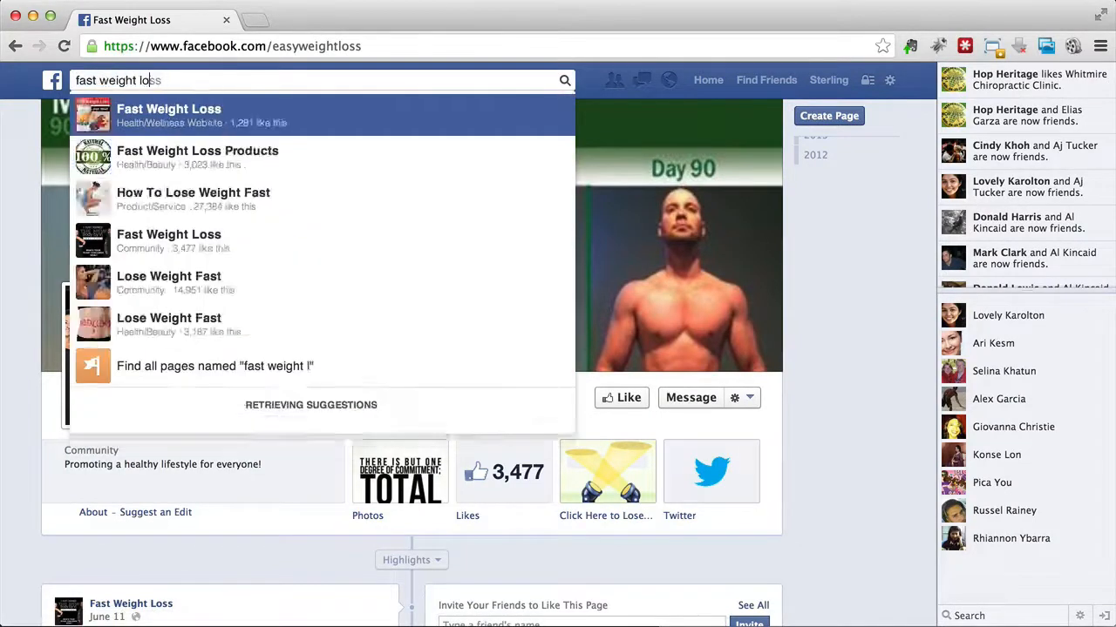
key(BackSpace)
key(BackSpace)
key(BackSpace)
key(BackSpace)
key(BackSpace)
key(BackSpace)
key(BackSpace)
key(BackSpace)
key(BackSpace)
key(BackSpace)
key(BackSpace)
key(BackSpace)
key(BackSpace)
key(BackSpace)
key(BackSpace)
key(BackSpace)
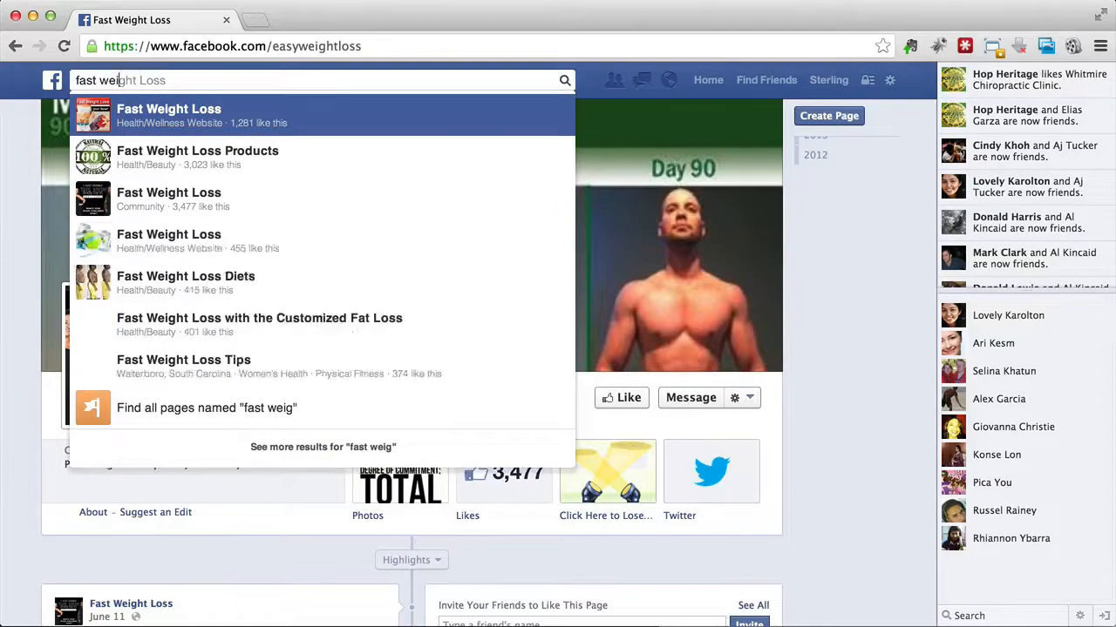
text(weight loss)
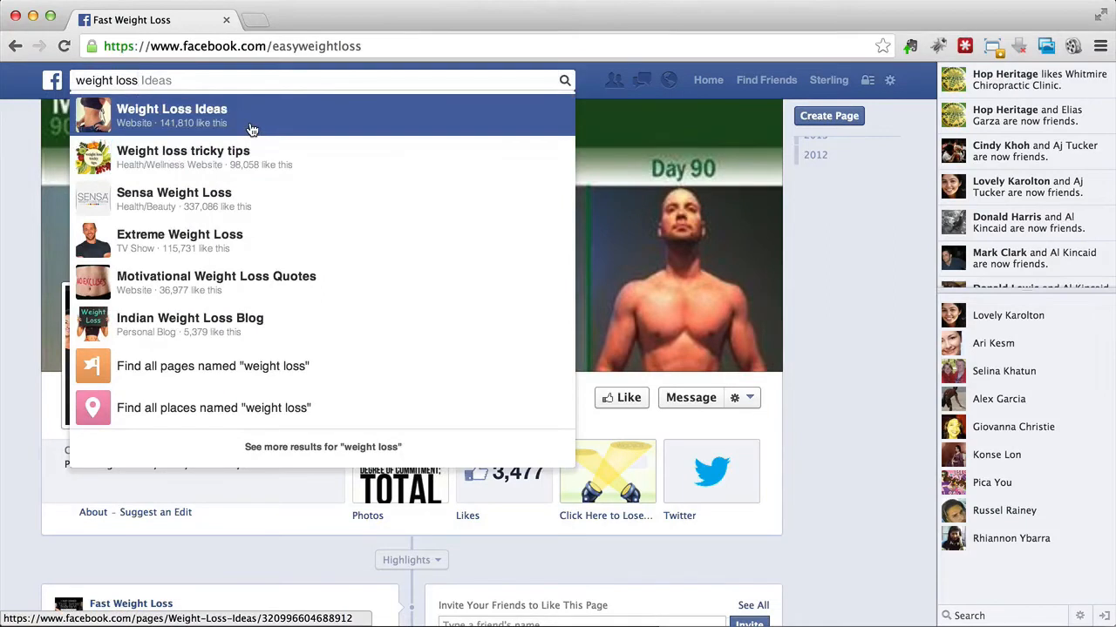
click(251, 129)
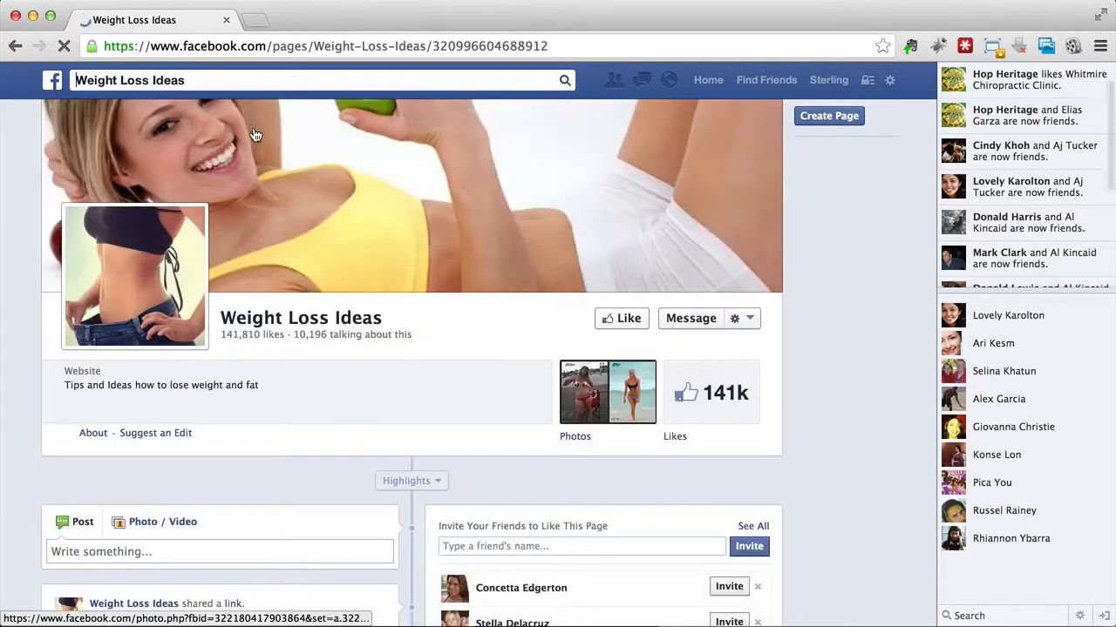
Step: Look through the recent posts on the Weight Loss Ideas page and the likes and comments people leave on them
scroll(340, 258, down, 10)
scroll(339, 258, down, 5)
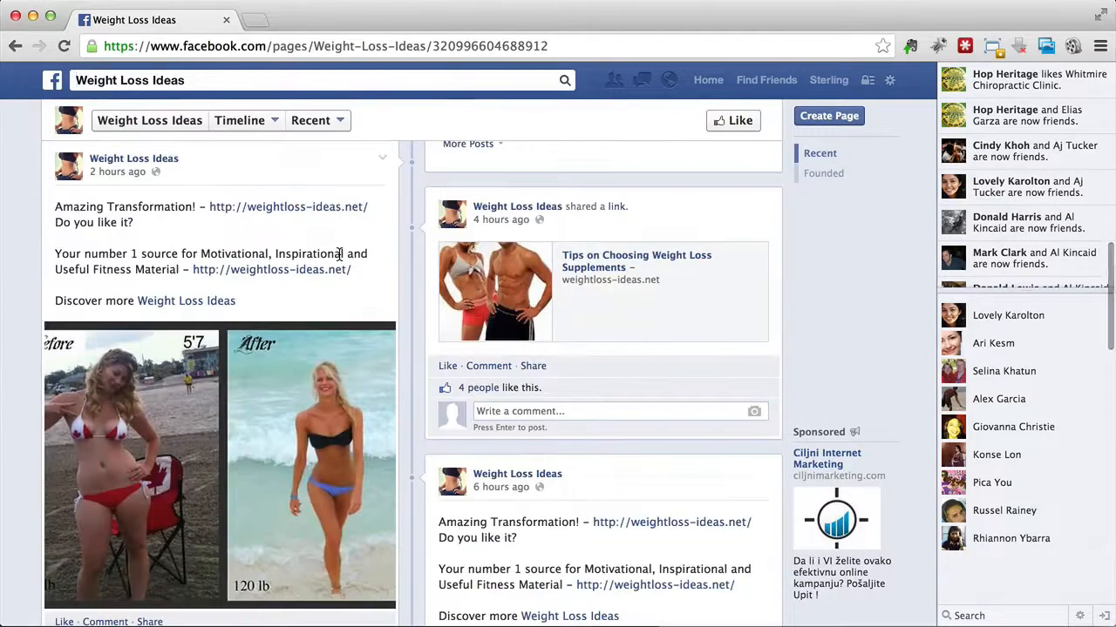
scroll(339, 254, down, 5)
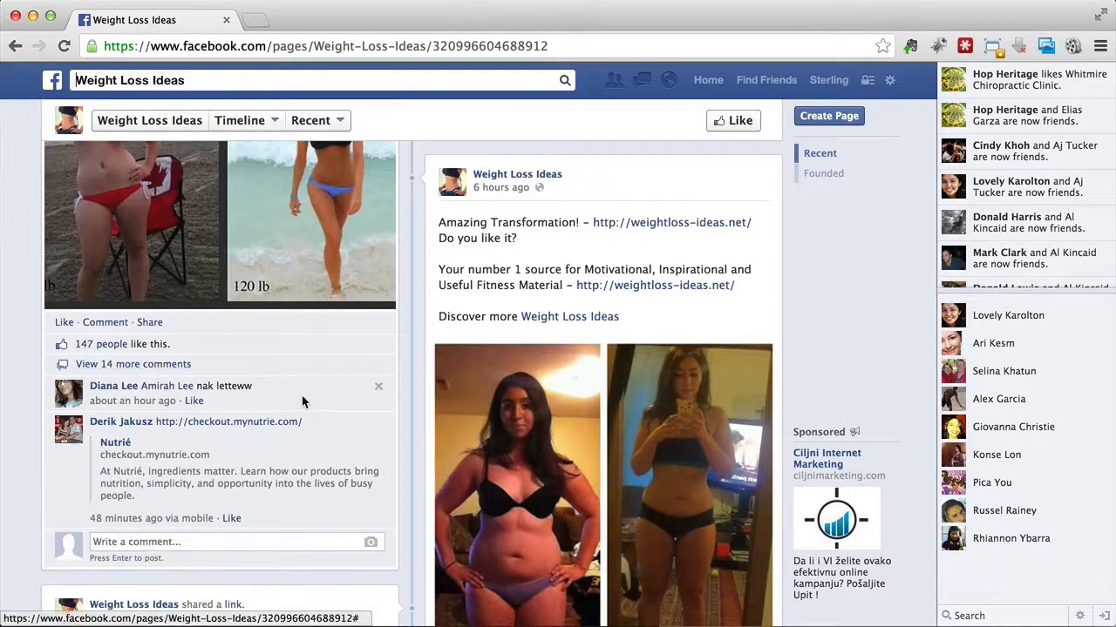
scroll(313, 397, down, 5)
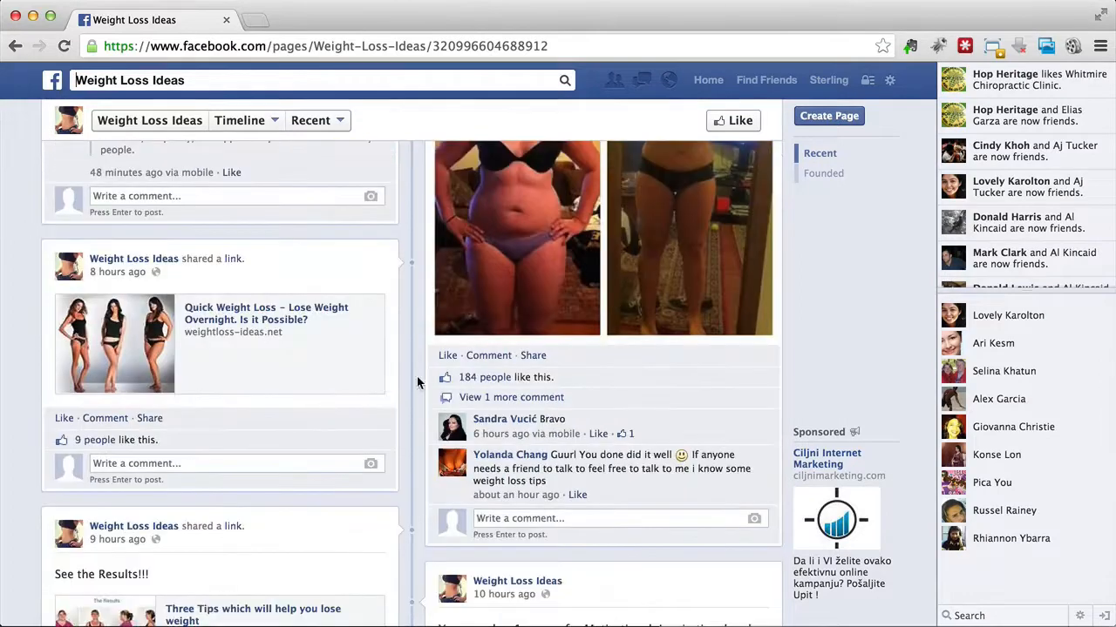
scroll(405, 384, down, 5)
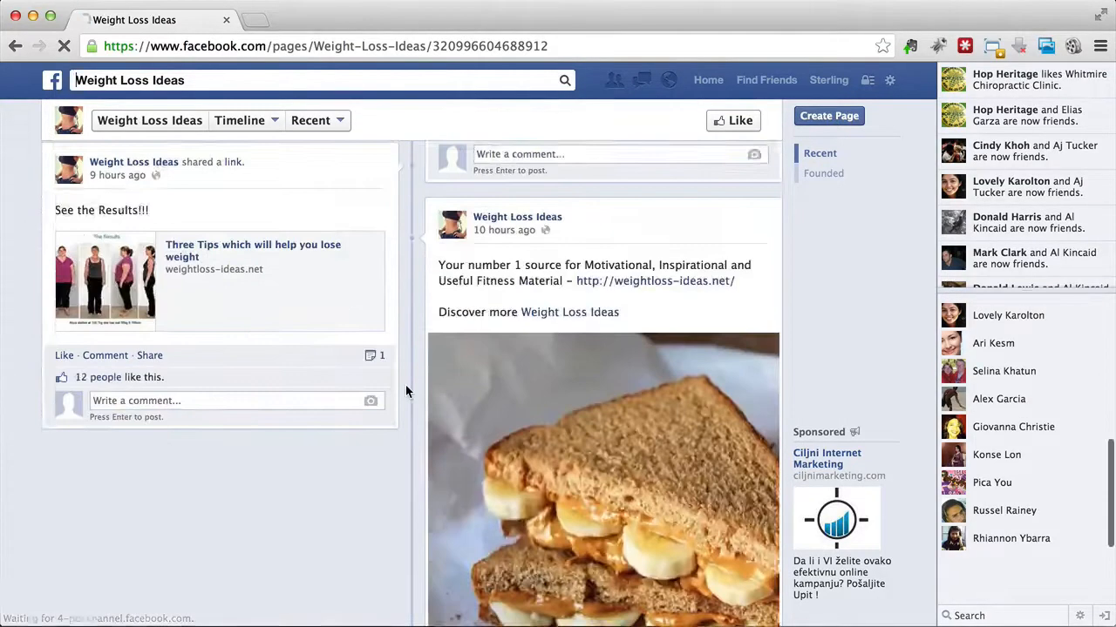
Step: Look through the older posts on the Weight Loss Ideas page and return to the page header
scroll(405, 385, down, 10)
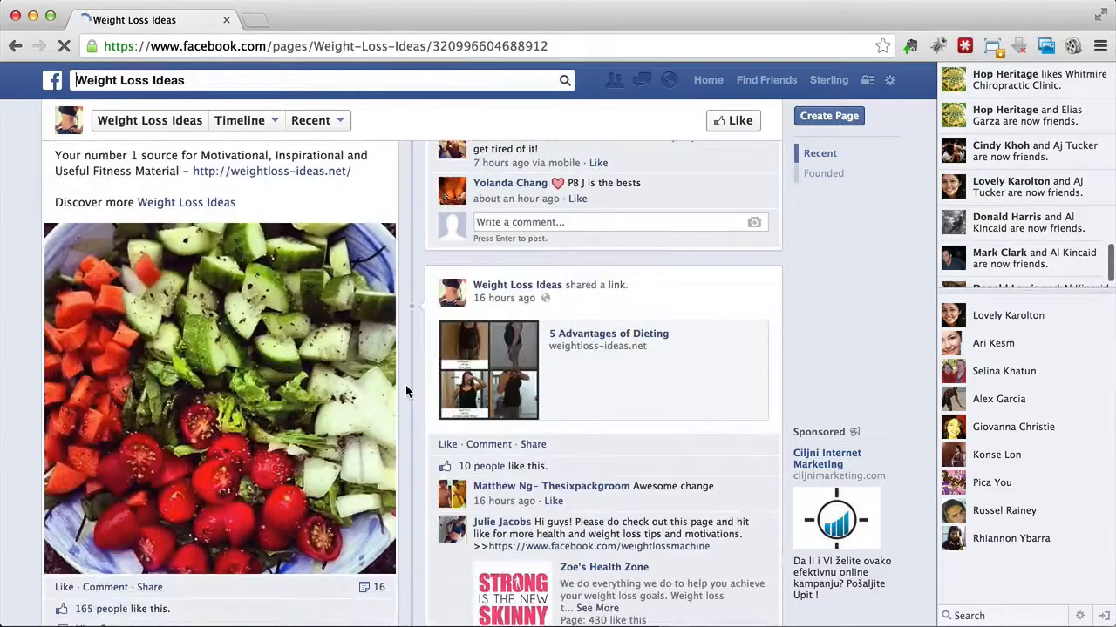
scroll(406, 385, down, 2)
scroll(405, 386, up, 15)
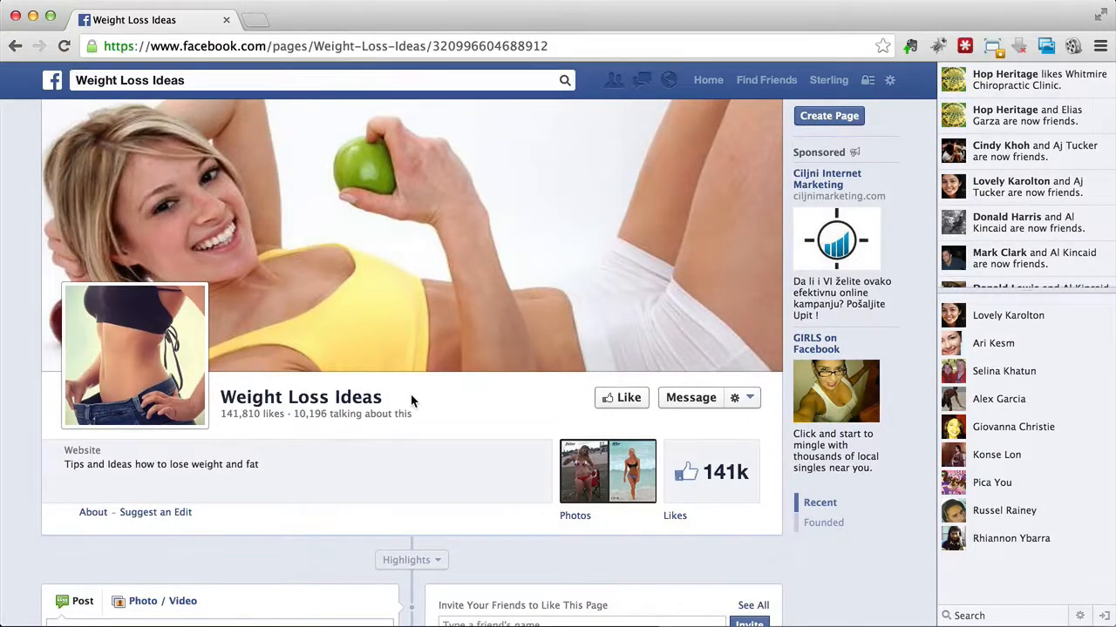
Step: Open the commenter's profile from the "Boost Your Metabolism and Lose Weight Quick" post in a new tab and select the username in its web address
scroll(412, 399, down, 5)
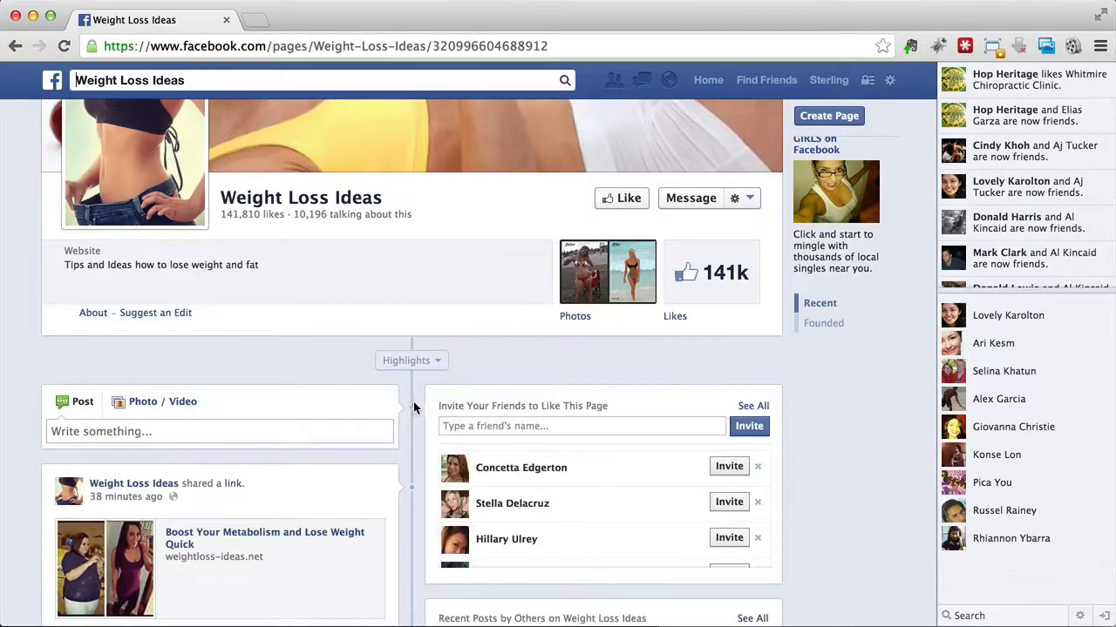
scroll(413, 411, down, 7)
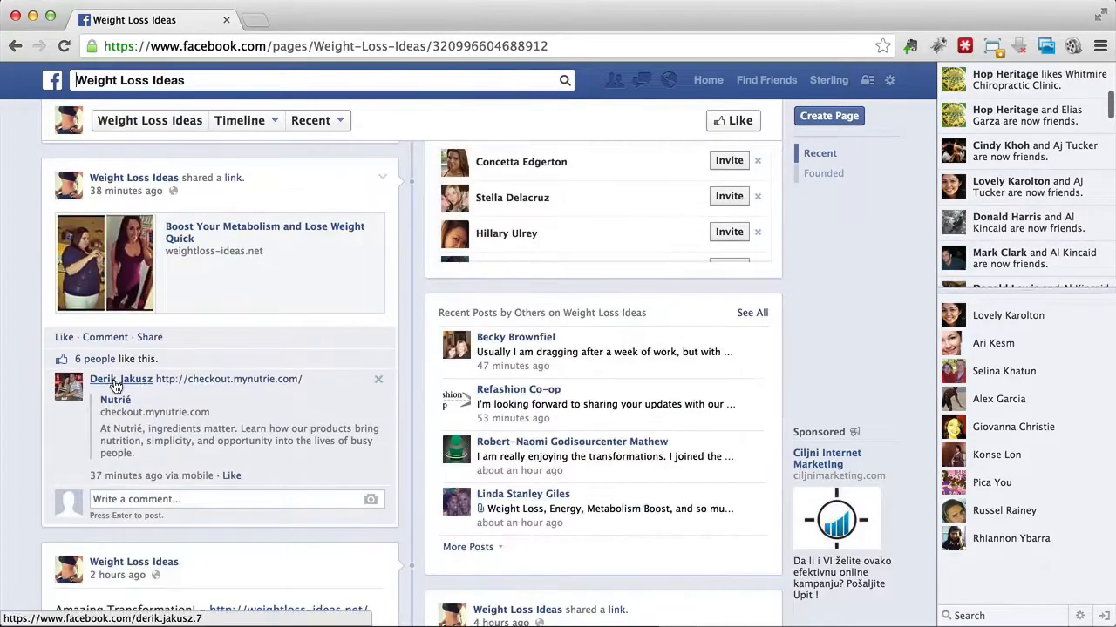
mouse_move(116, 386)
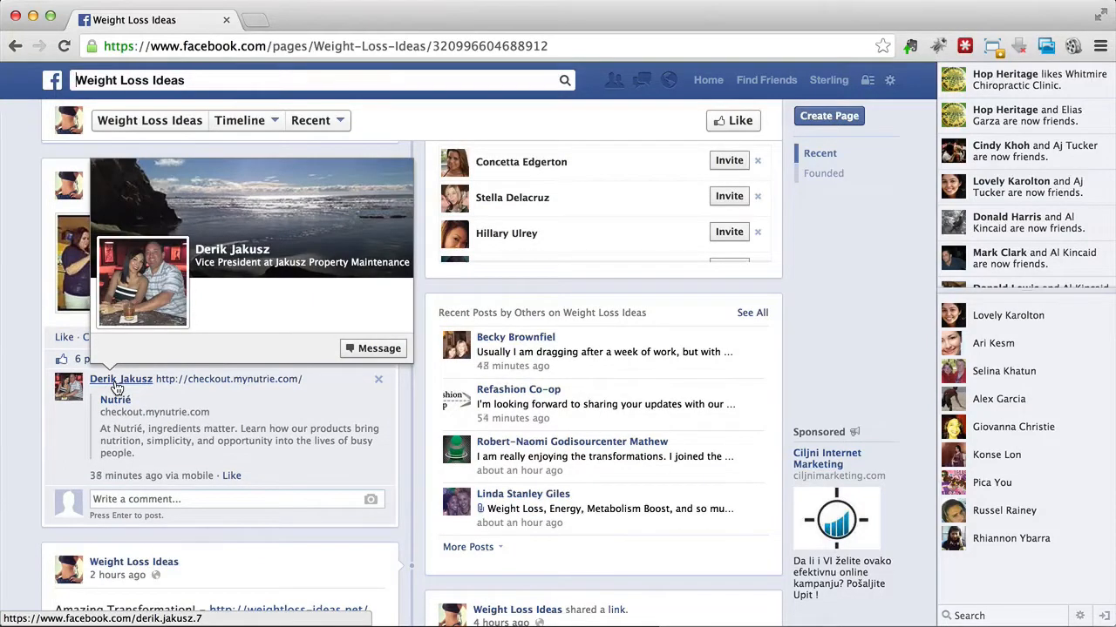
right_click(116, 386)
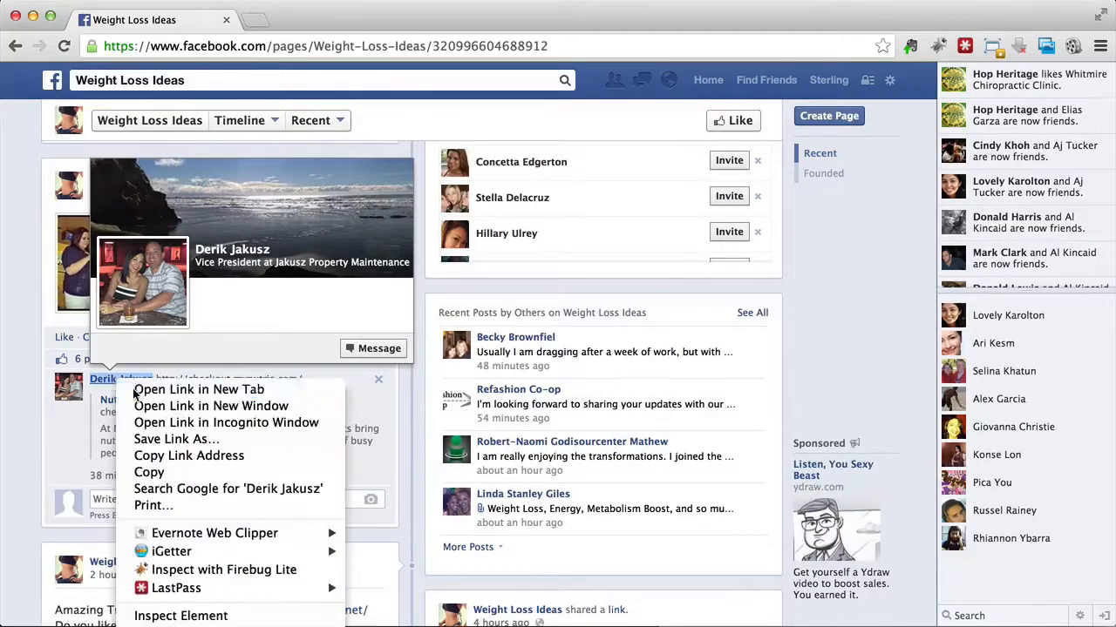
click(148, 389)
click(293, 17)
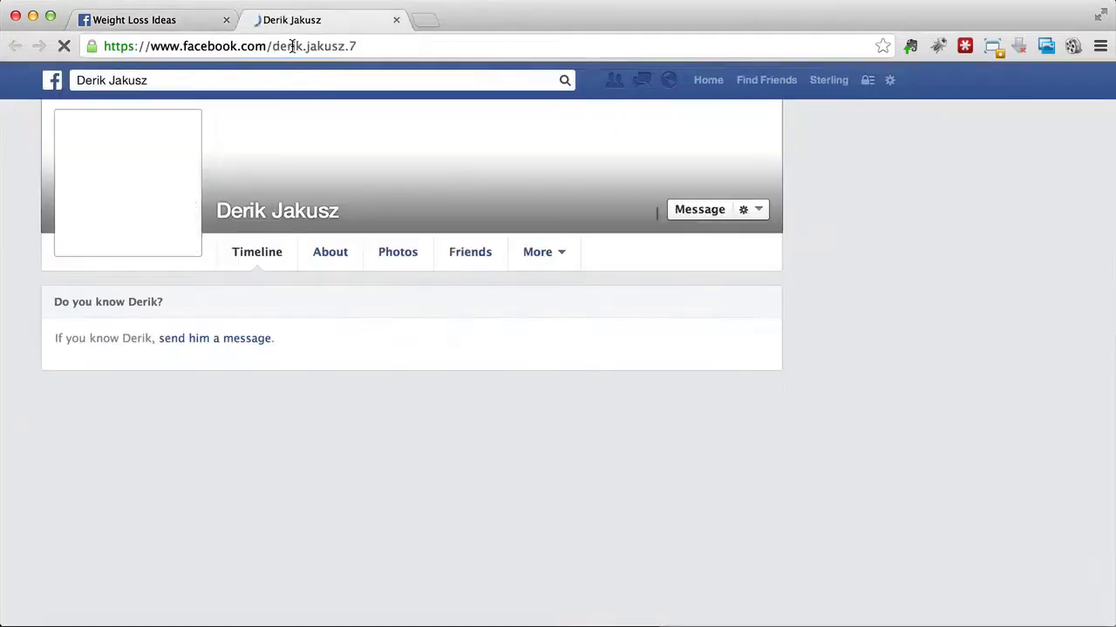
drag(275, 46, 392, 42)
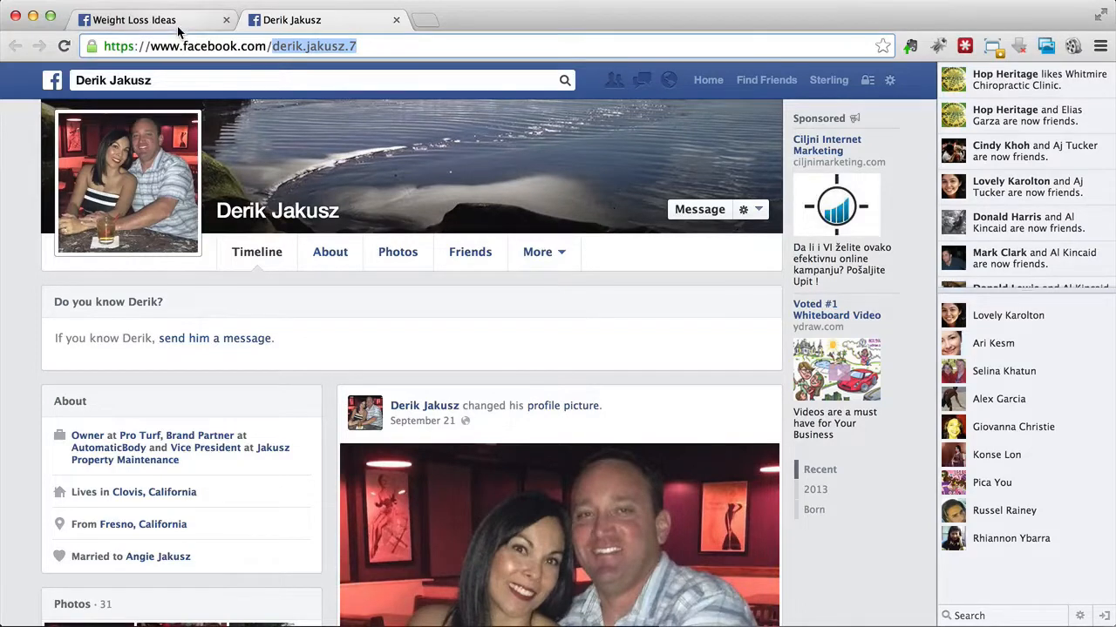
Step: Return to the Weight Loss Ideas page and examine the likes and comments on its Amazing Transformation posts
click(140, 20)
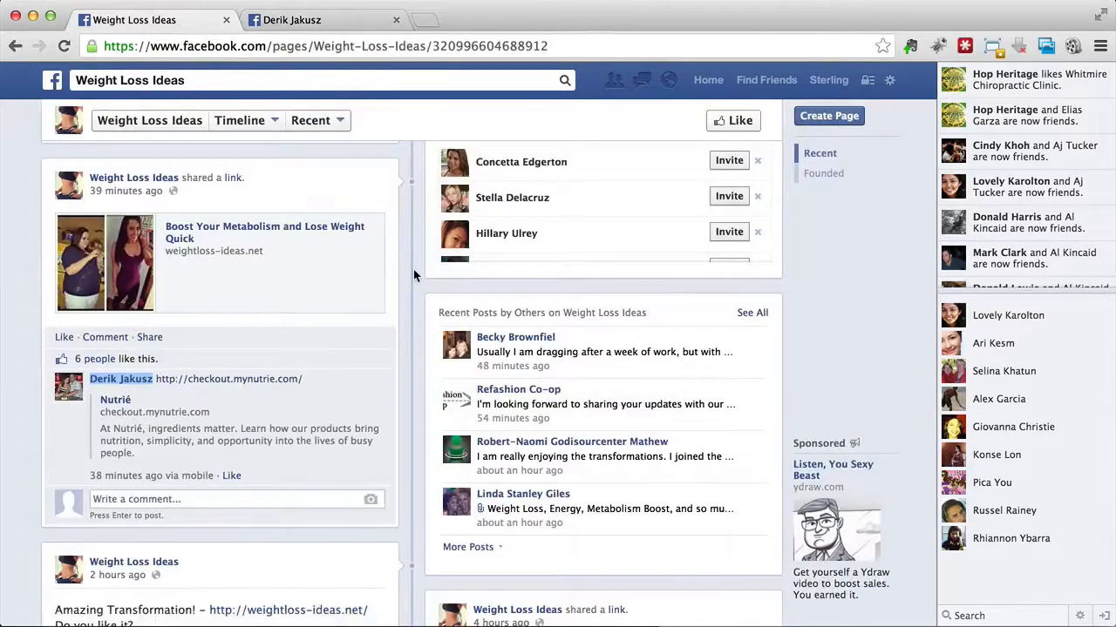
scroll(413, 275, down, 1)
scroll(413, 275, down, 2)
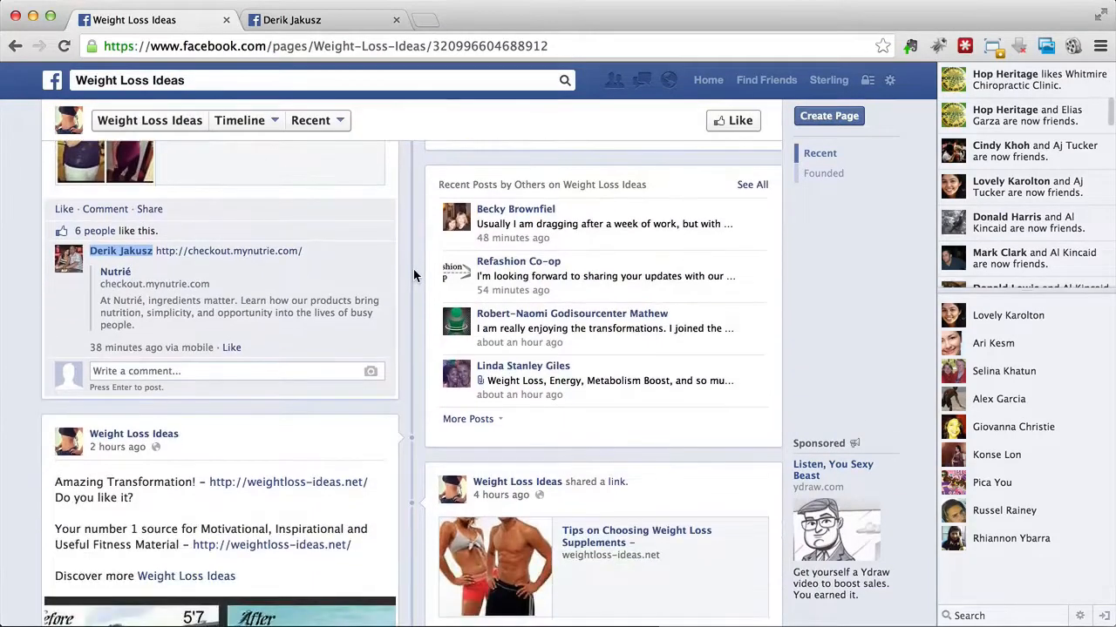
scroll(413, 274, down, 5)
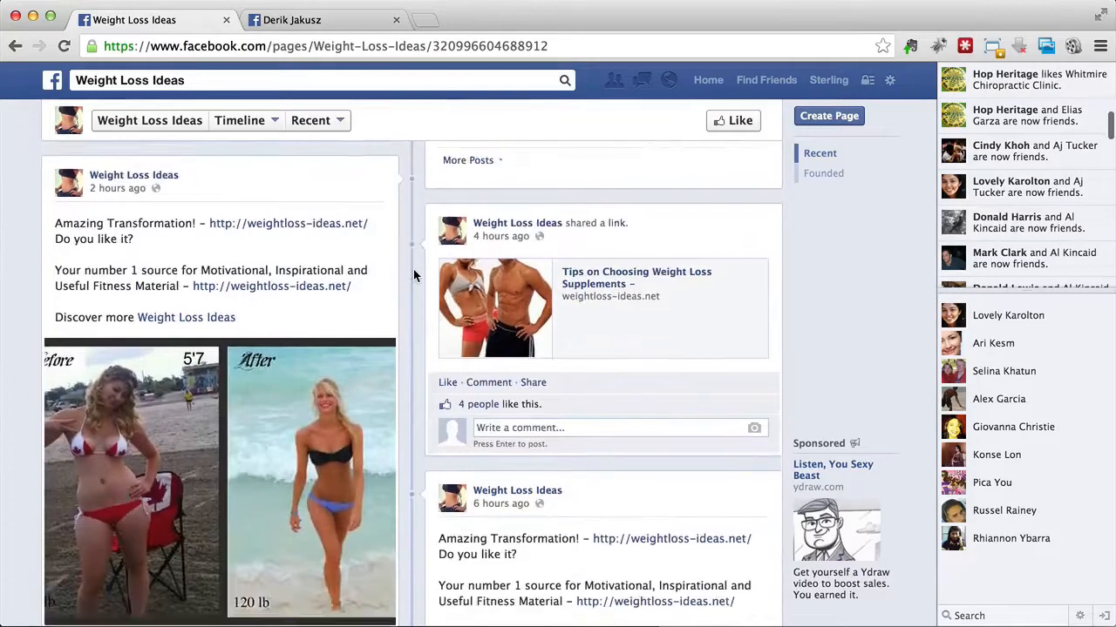
scroll(413, 276, down, 6)
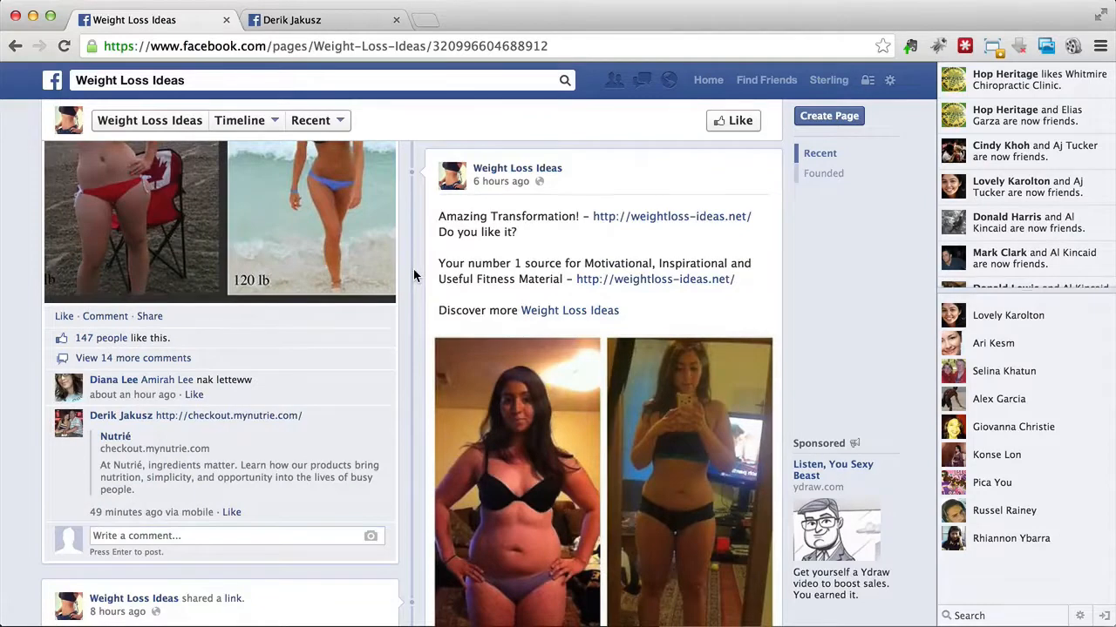
scroll(413, 271, down, 5)
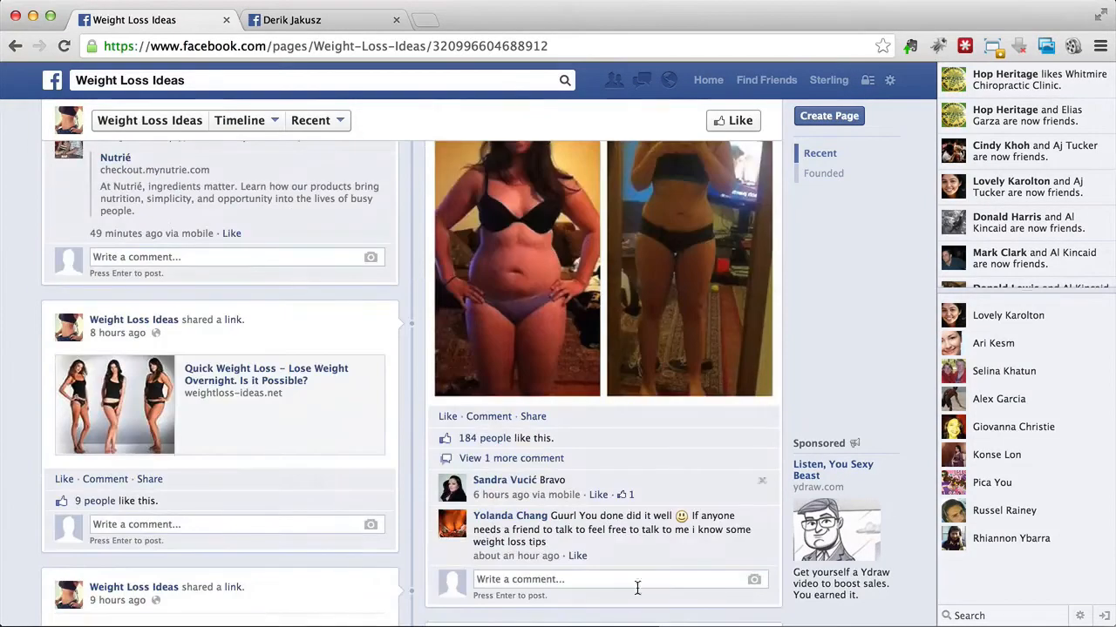
Step: Bring up Social Lead Freak briefly and return to the header of the Weight Loss Ideas page in Chrome
key(super+Tab)
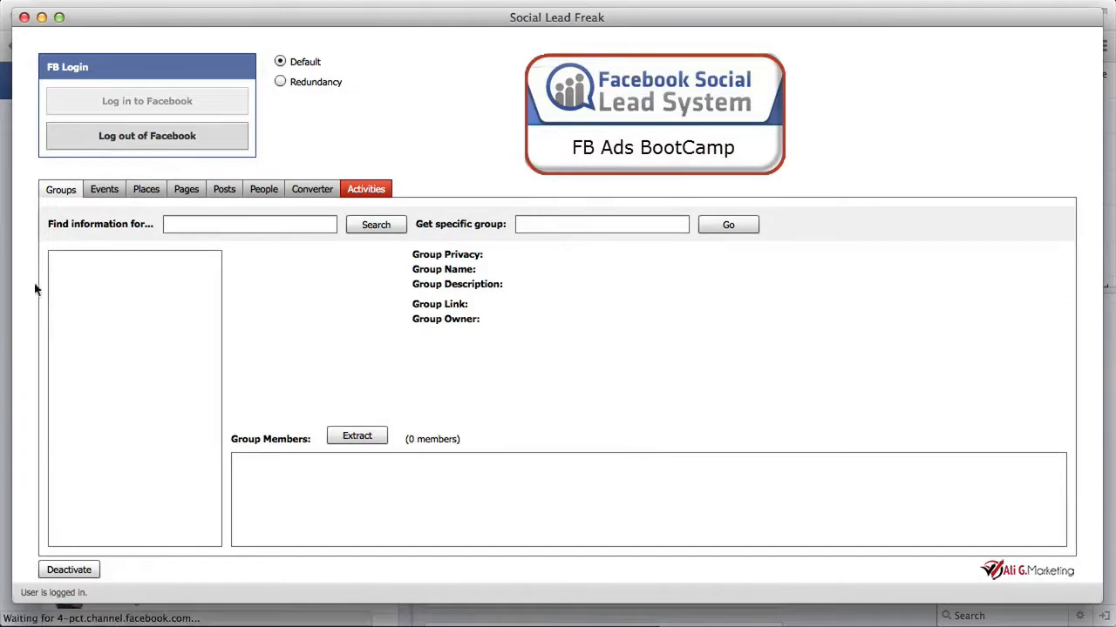
click(6, 326)
scroll(37, 356, up, 15)
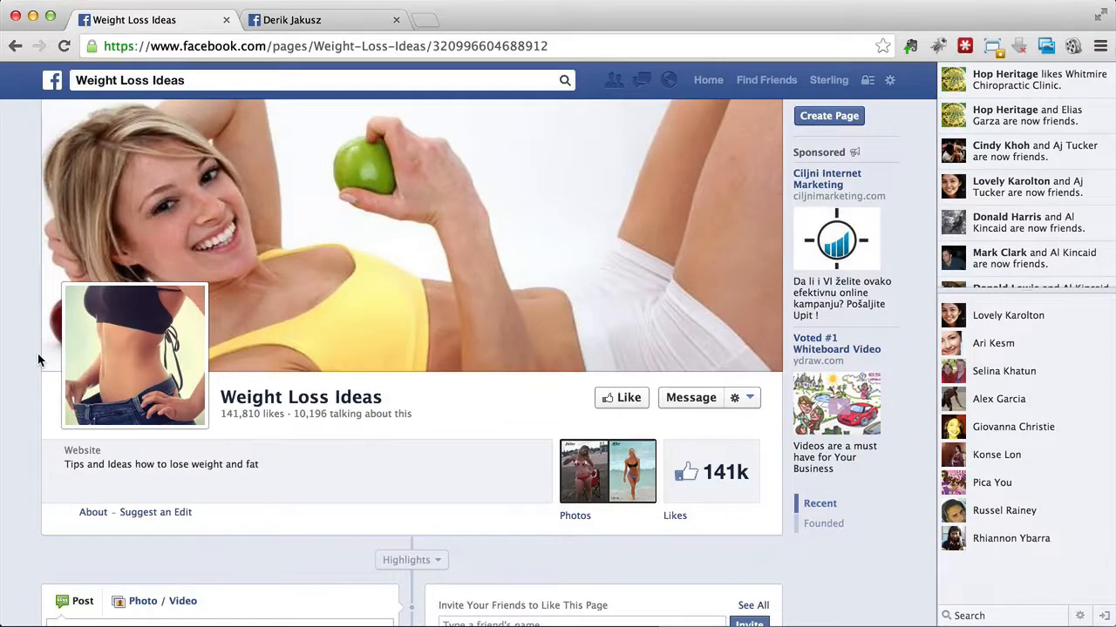
Step: Go back to the commenter's profile and highlight the username portion of its web address
click(315, 18)
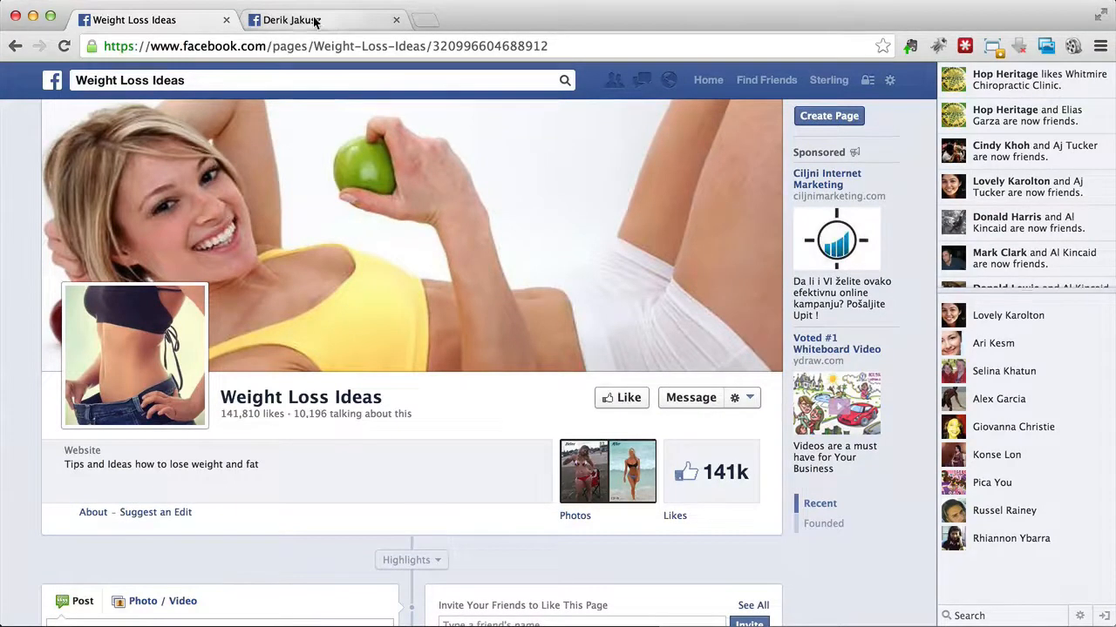
click(268, 46)
click(268, 45)
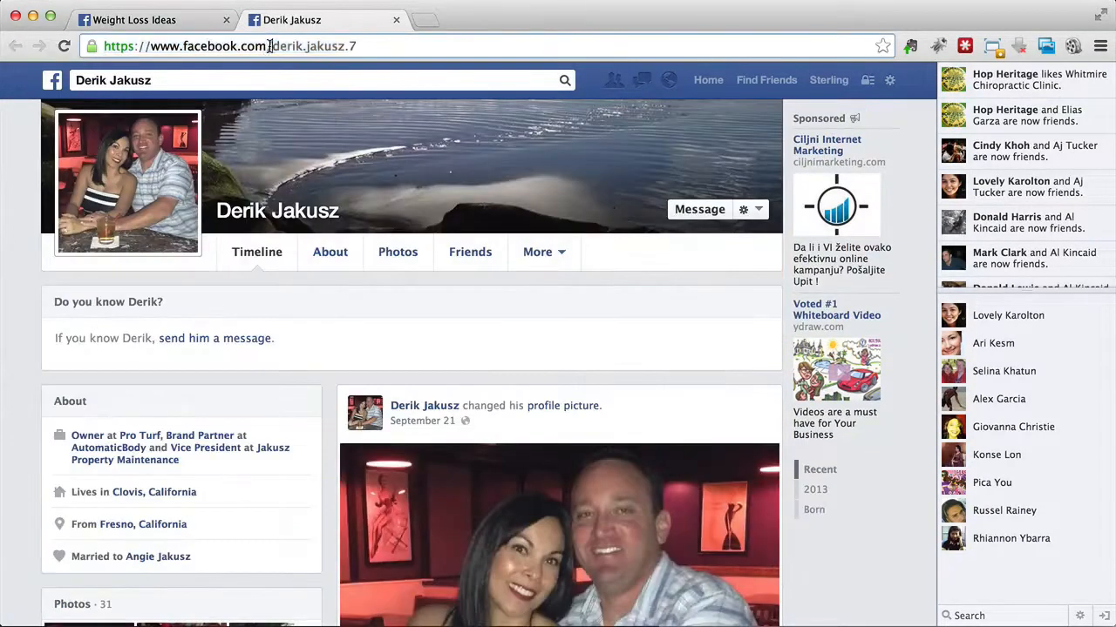
drag(271, 46, 362, 47)
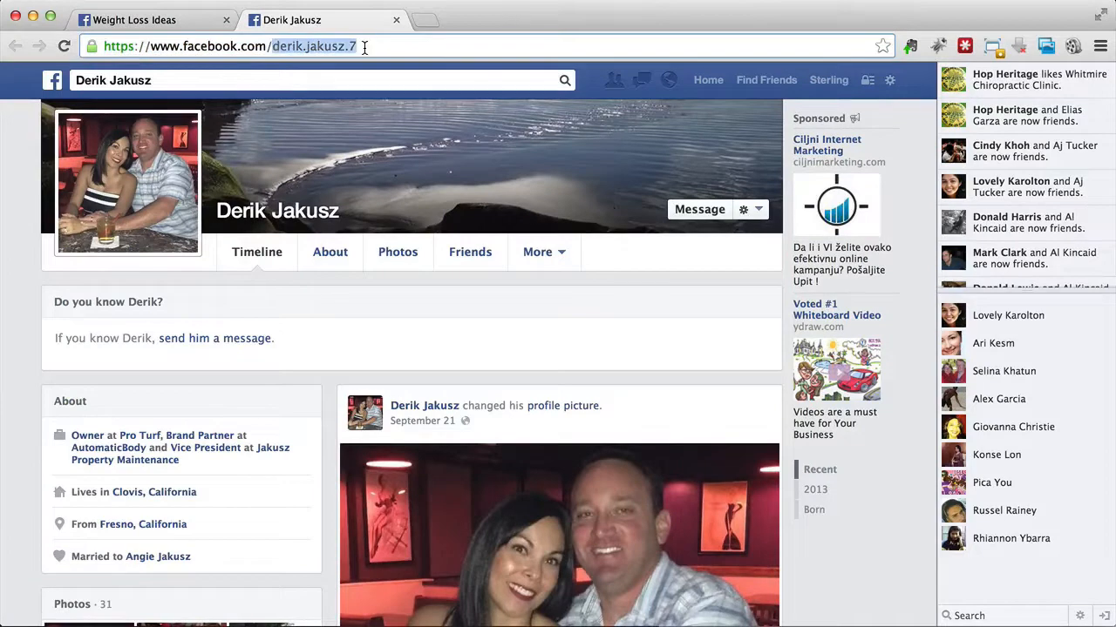
click(364, 48)
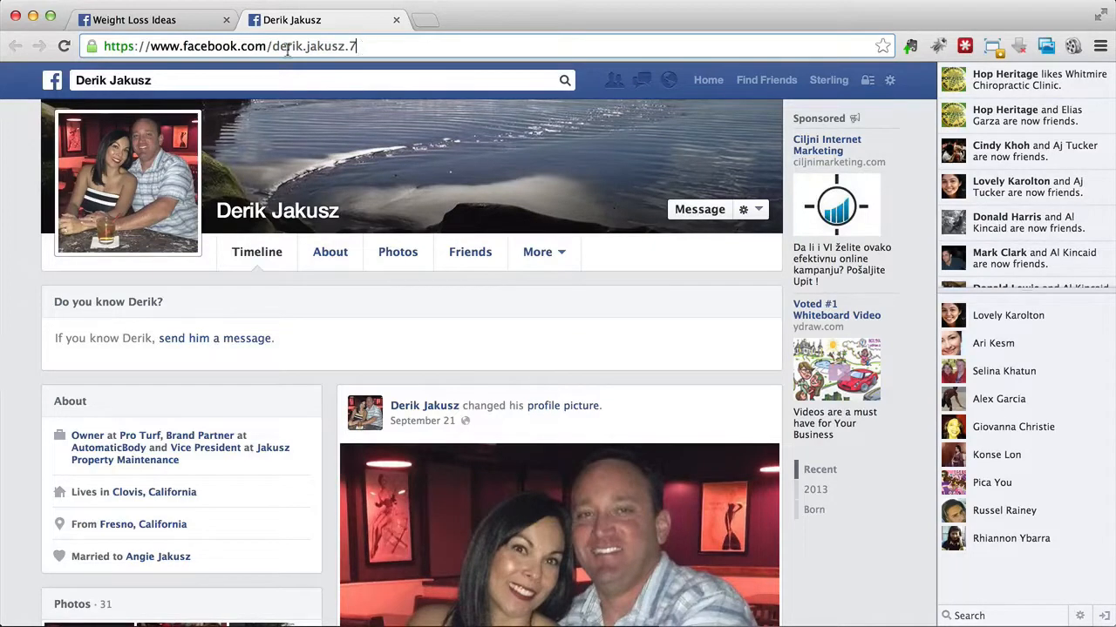
Step: Return to the Weight Loss Ideas page and review its header figures and newest post
click(147, 23)
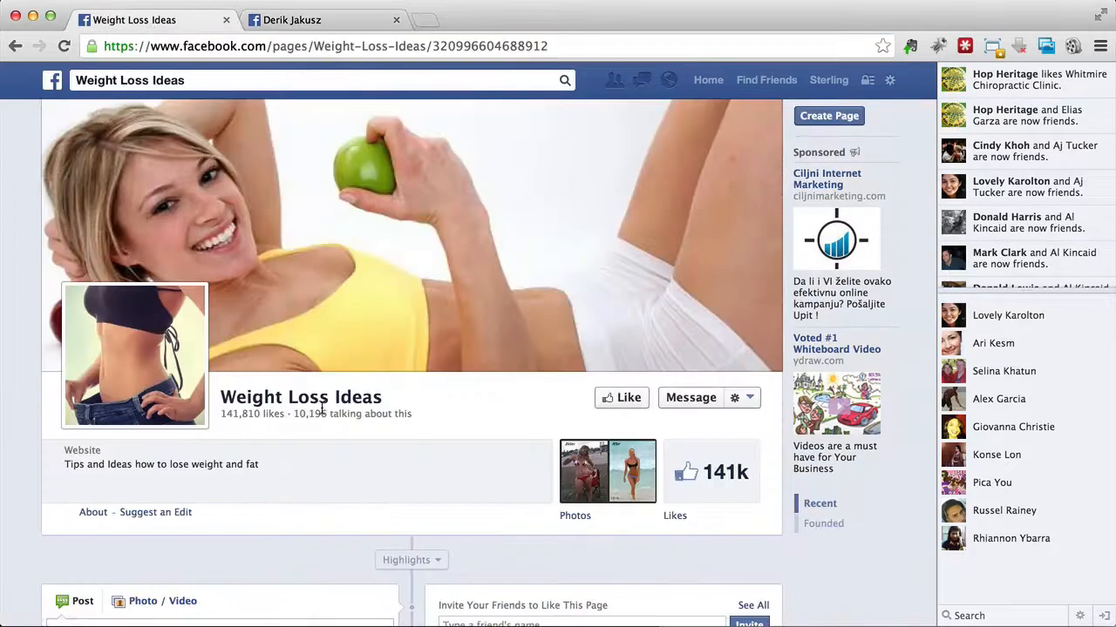
scroll(321, 410, down, 5)
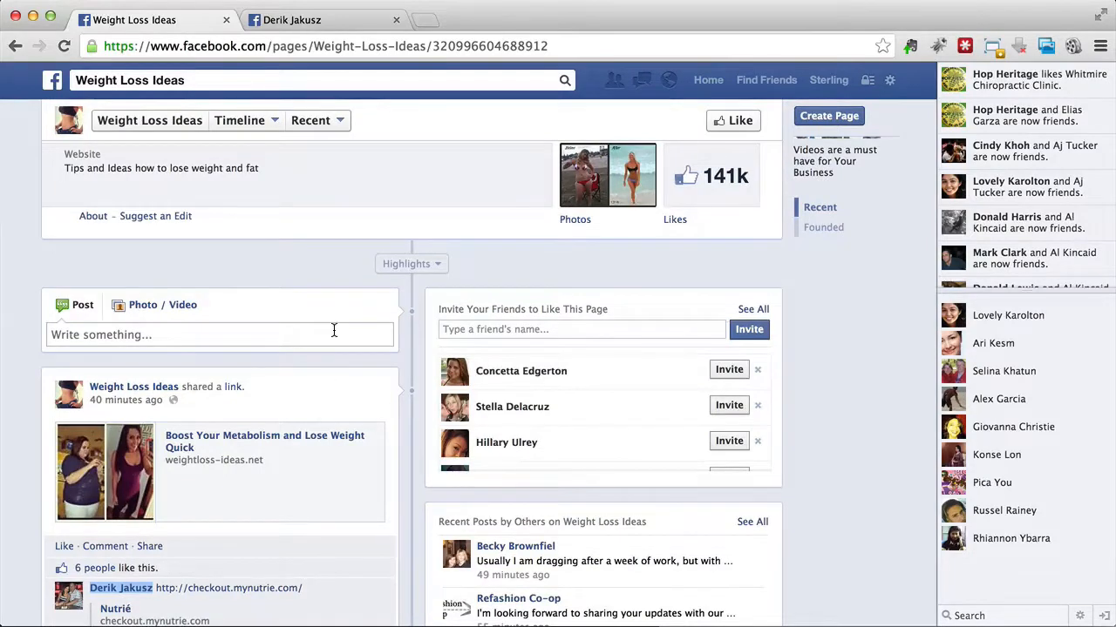
scroll(334, 329, up, 4)
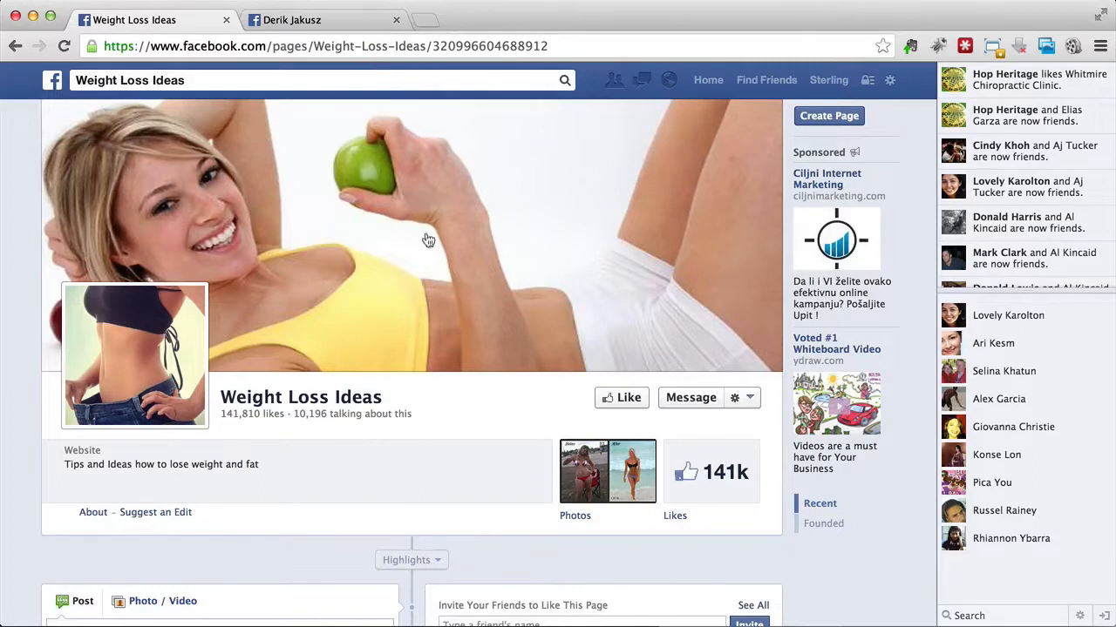
scroll(433, 266, down, 5)
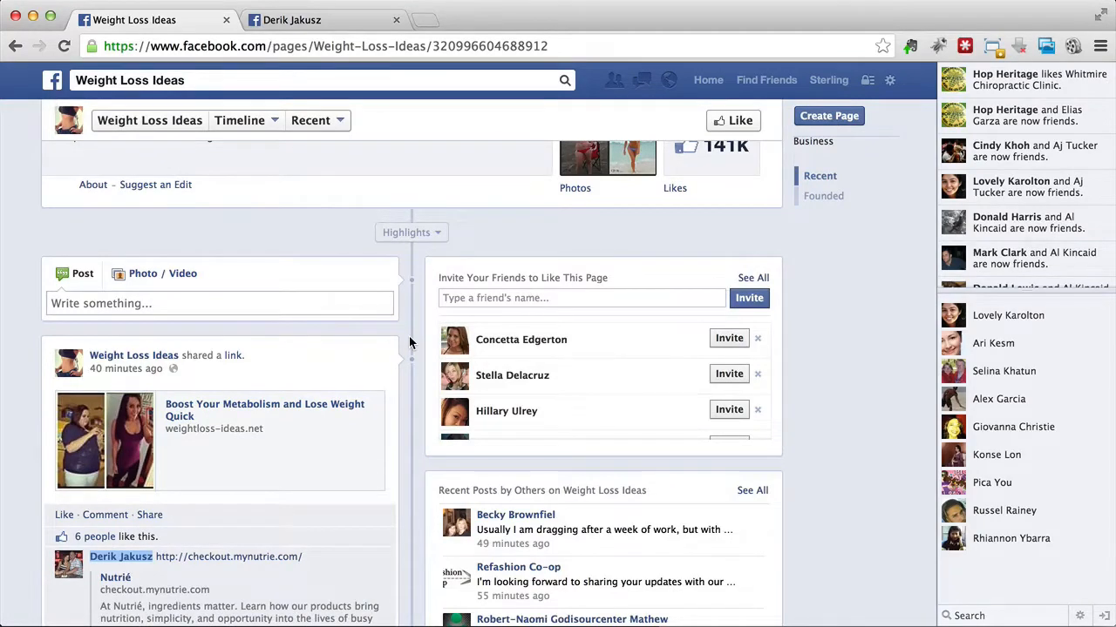
scroll(409, 343, up, 4)
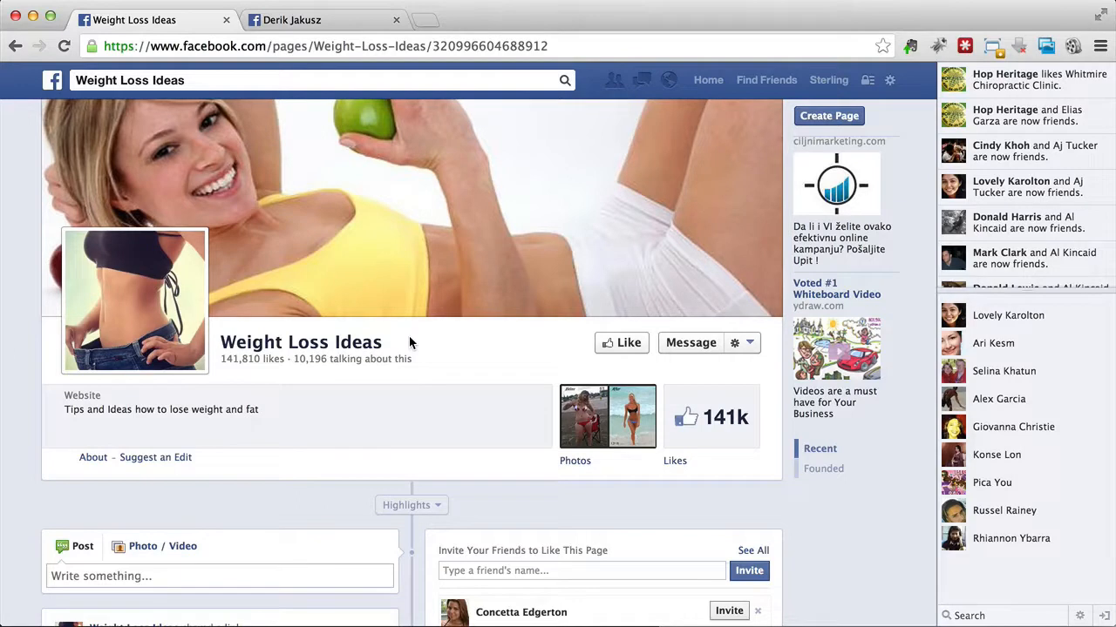
scroll(426, 365, down, 3)
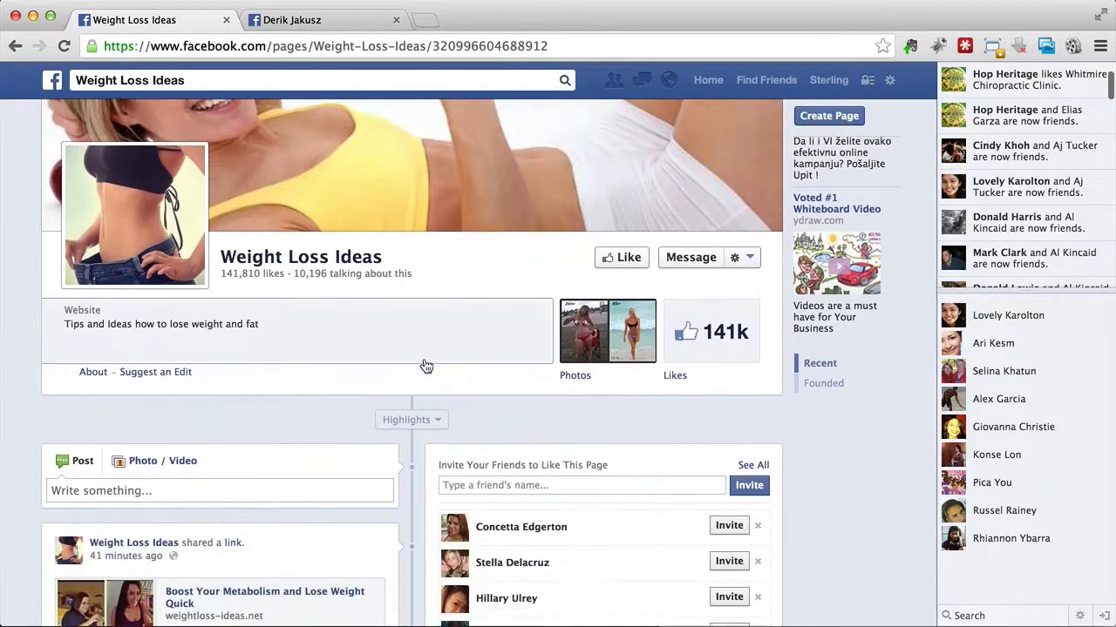
scroll(413, 390, down, 2)
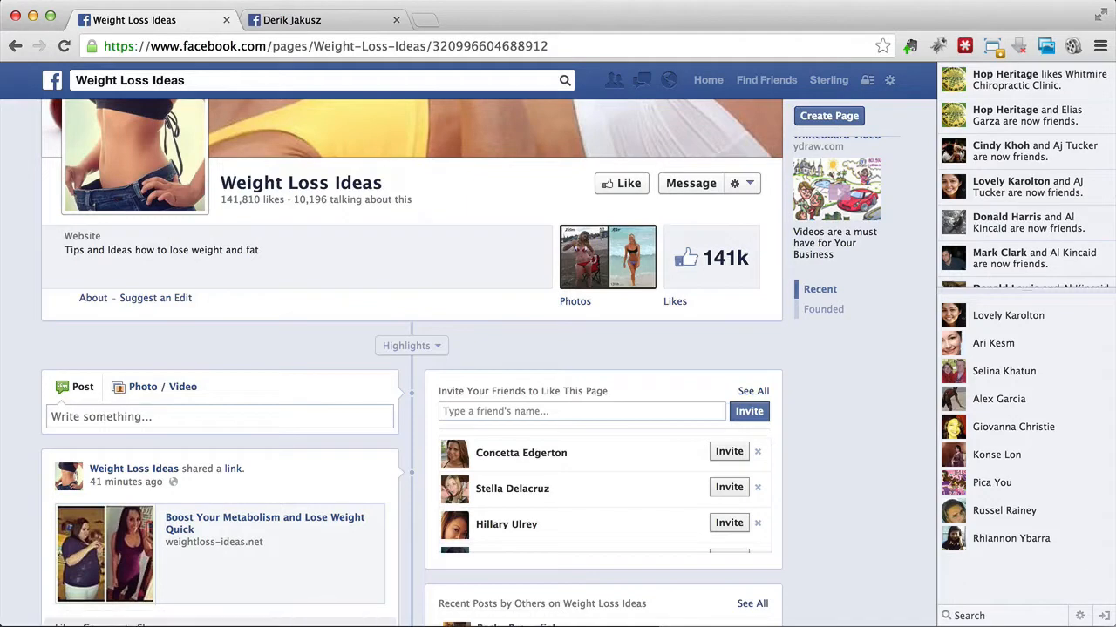
Step: Glance at the Social Lead Freak window, and look through the Weight Loss Ideas posts and comments once more, ending at the page header
key(super+Tab)
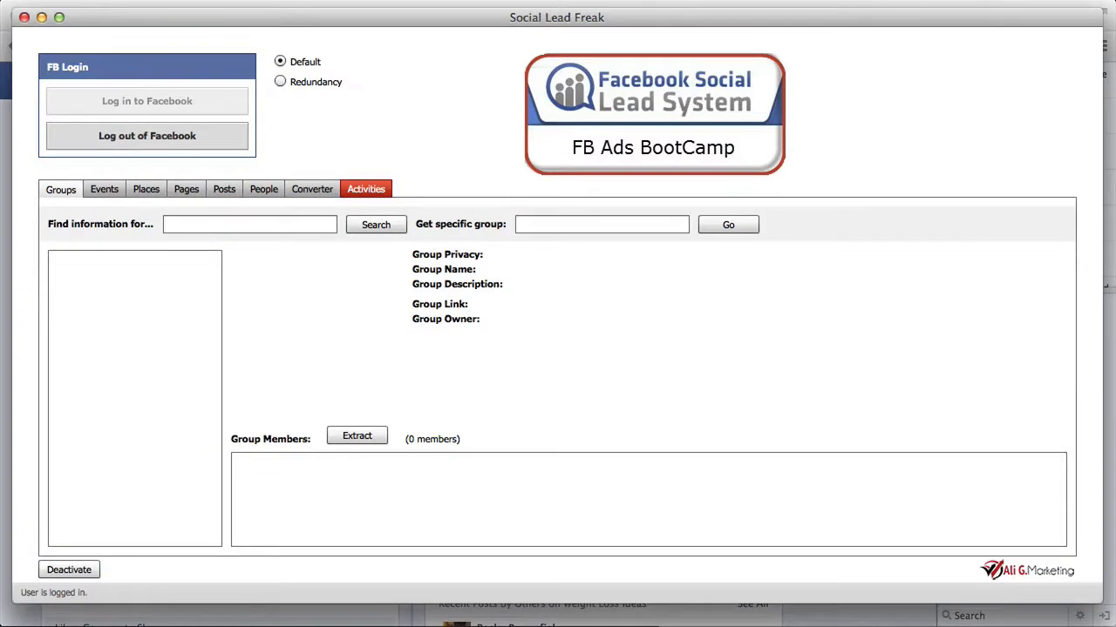
click(3, 108)
scroll(409, 269, down, 5)
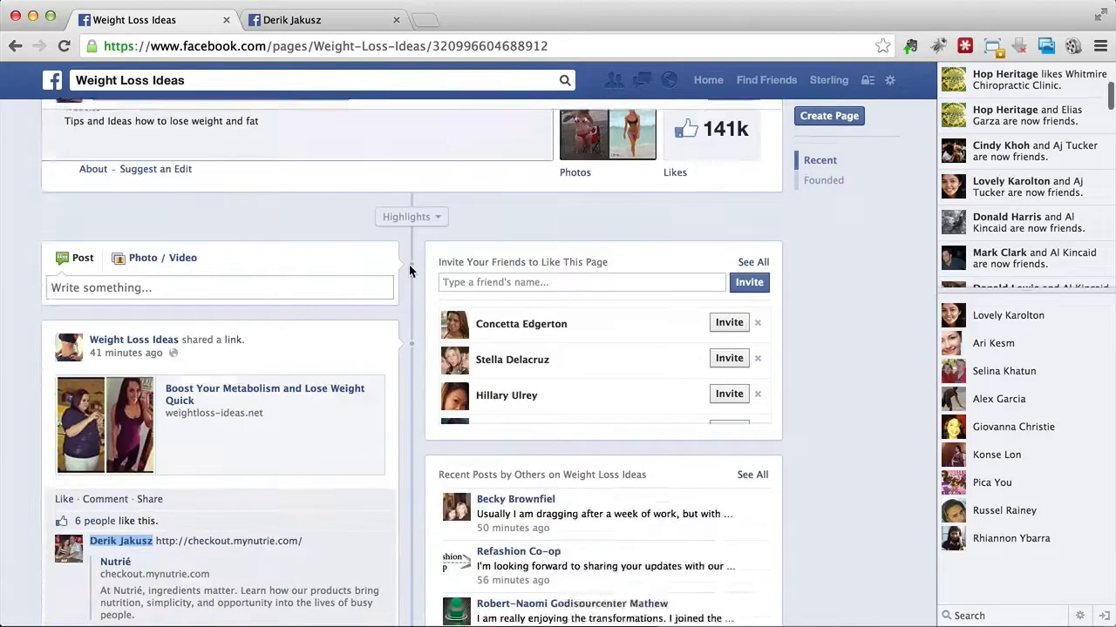
scroll(406, 288, down, 7)
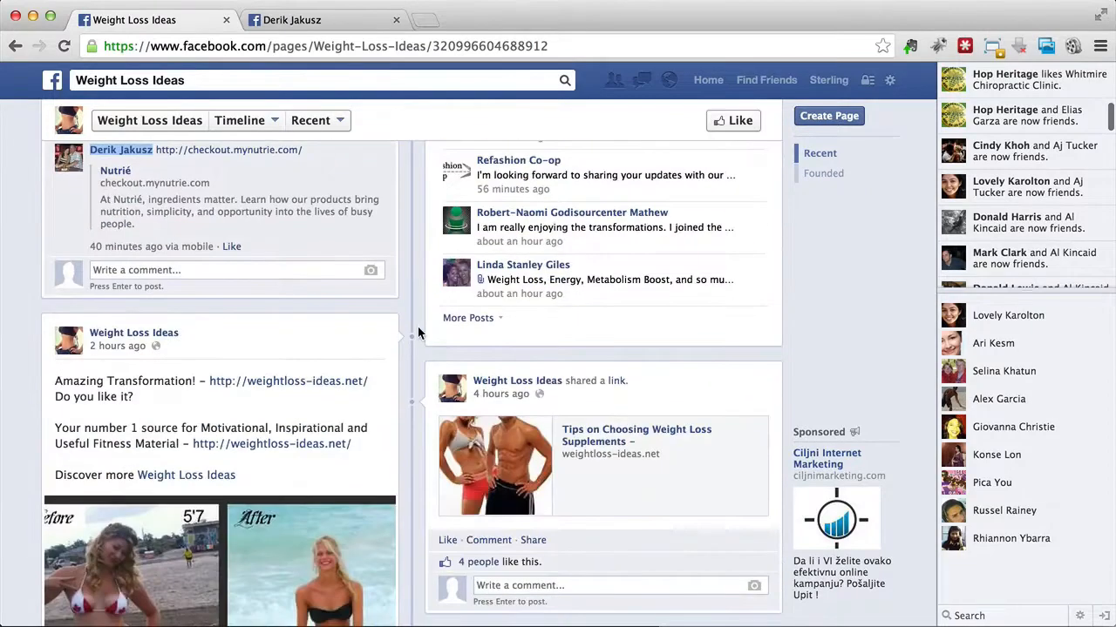
scroll(417, 333, down, 15)
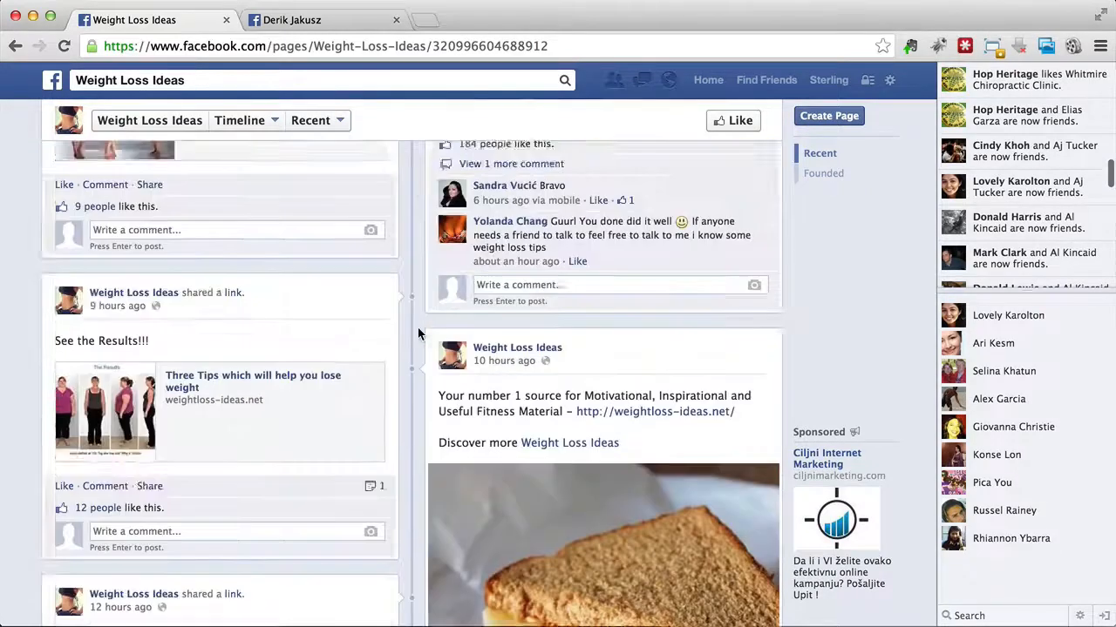
scroll(418, 326, up, 4)
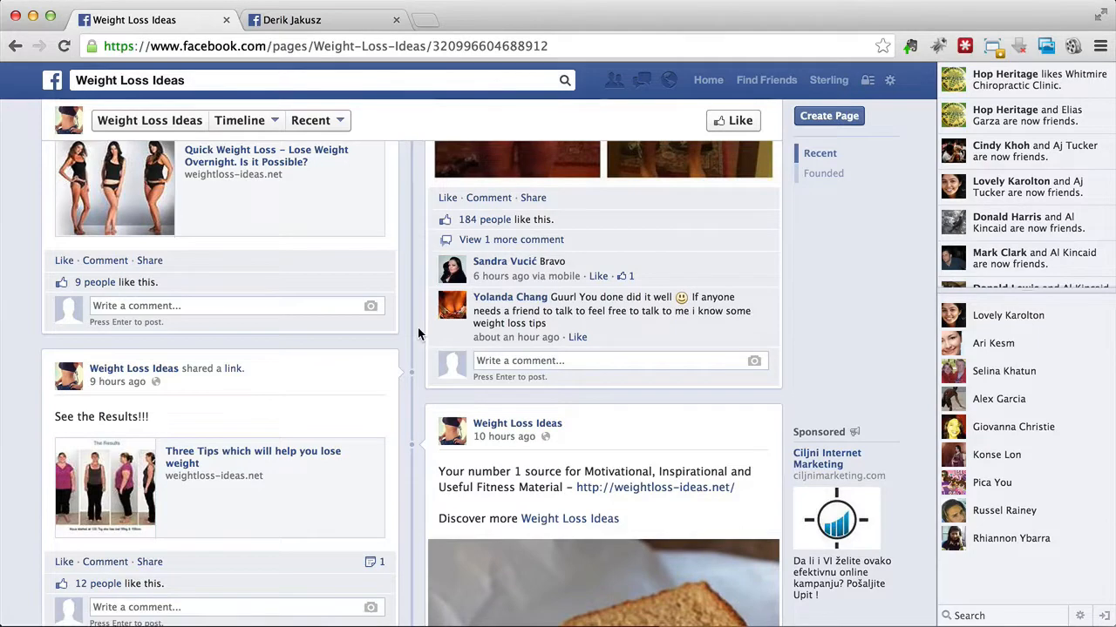
scroll(418, 327, up, 15)
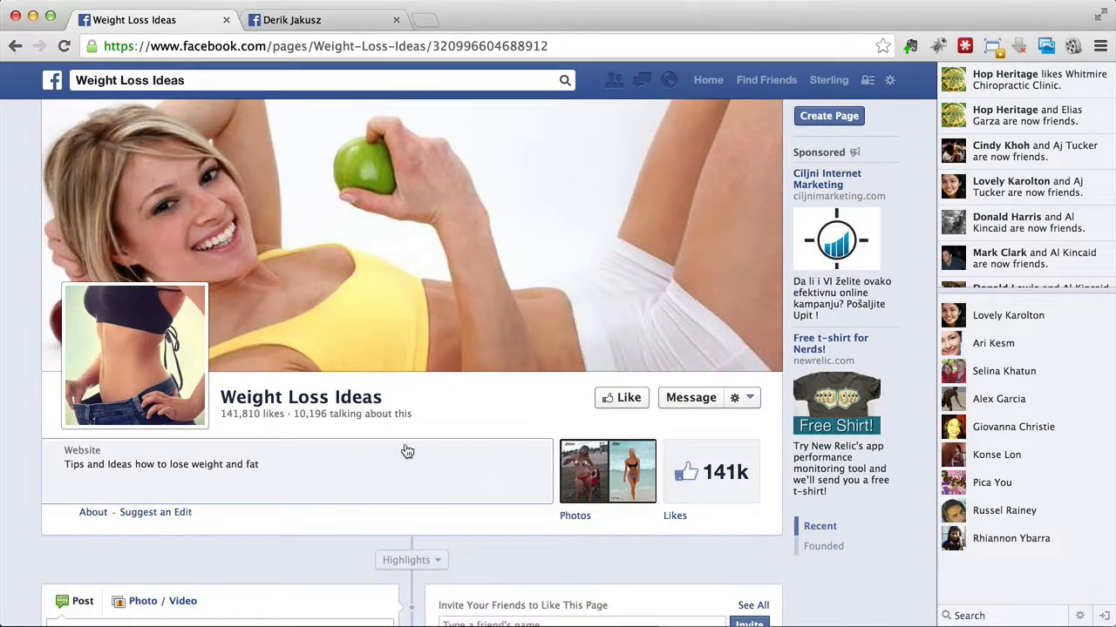
Step: Switch to Social Lead Freak and look through its Groups, Events, Places, Pages, Posts and People search sections, ending at Groups
key(super+Tab)
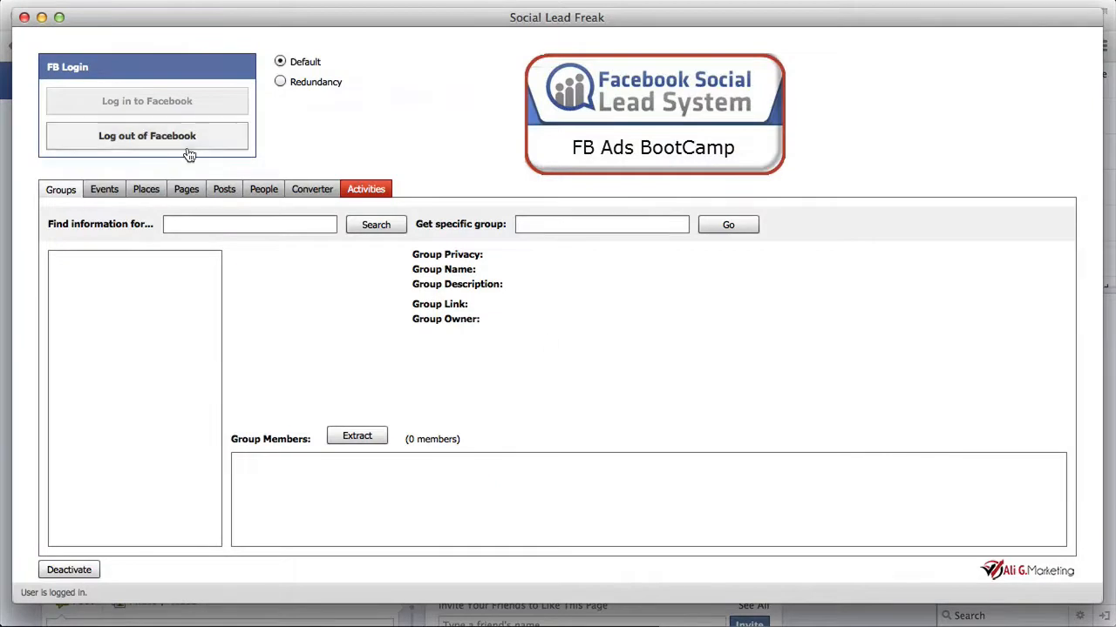
click(94, 190)
click(132, 191)
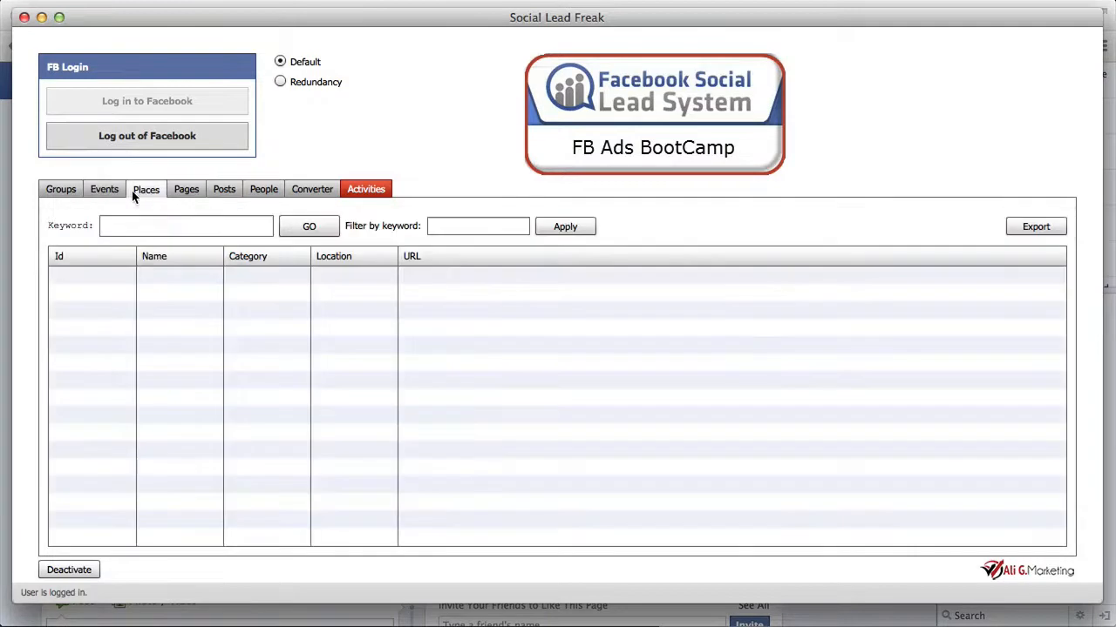
click(184, 195)
click(224, 193)
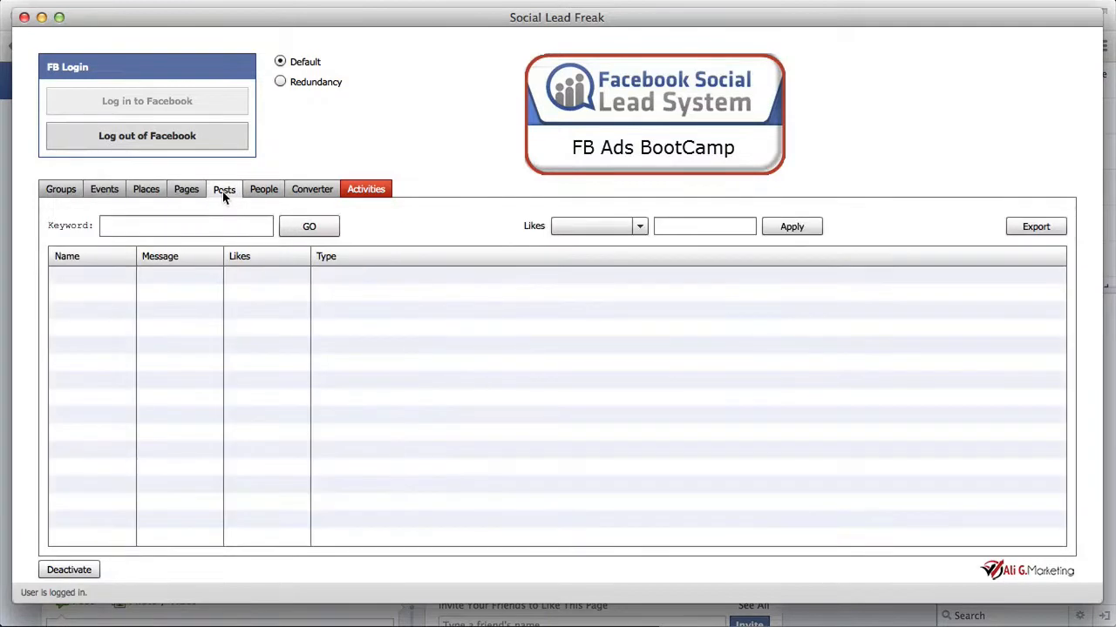
click(61, 192)
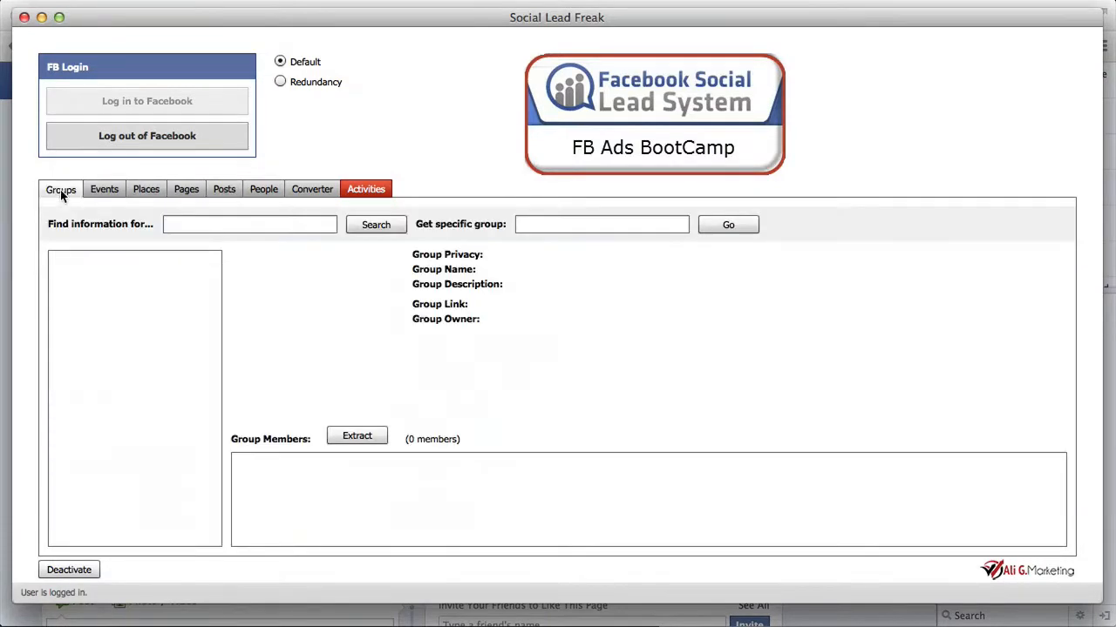
click(116, 195)
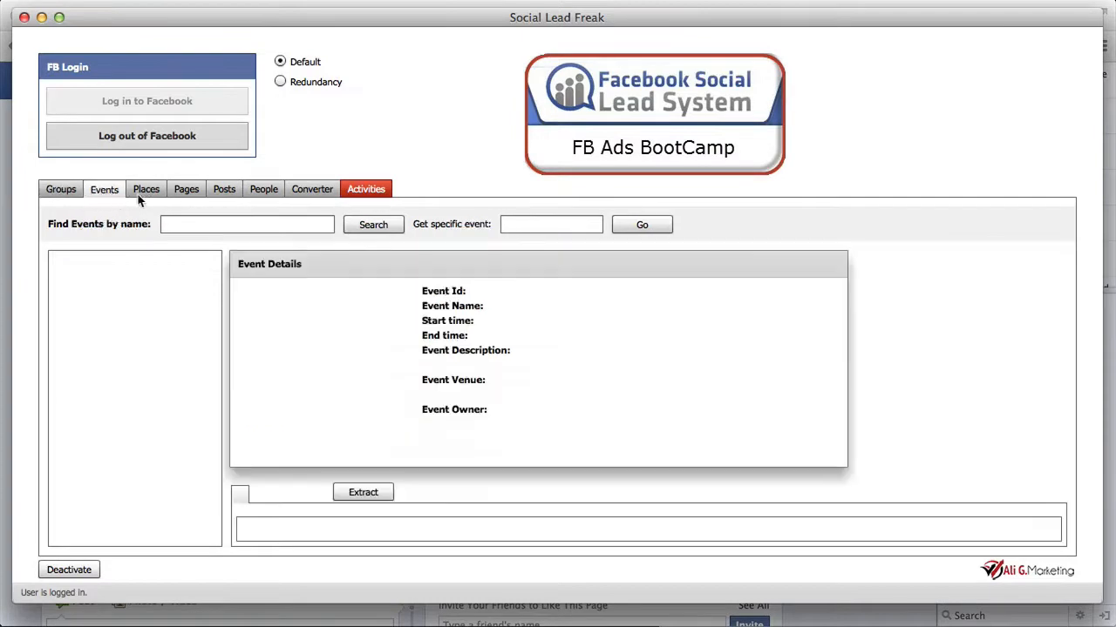
click(188, 191)
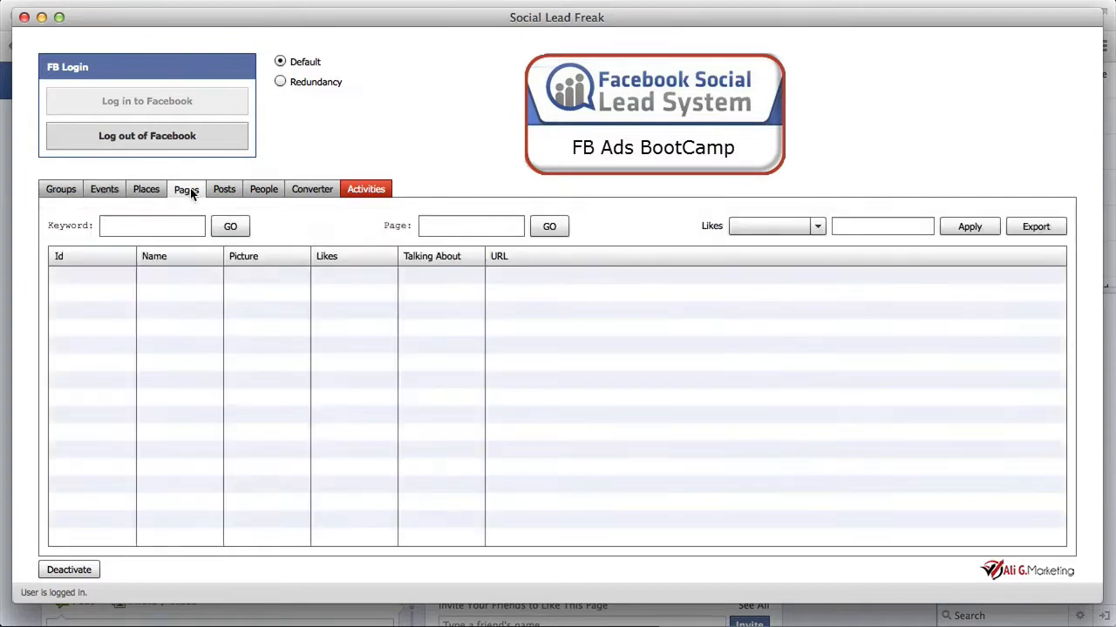
click(146, 191)
click(214, 194)
click(262, 191)
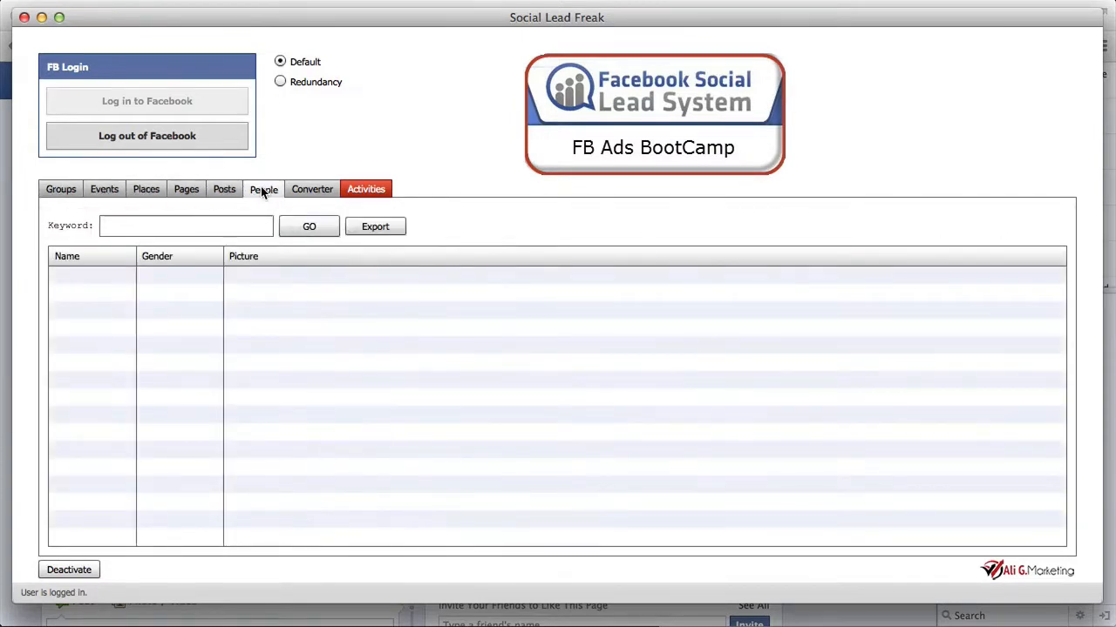
click(58, 193)
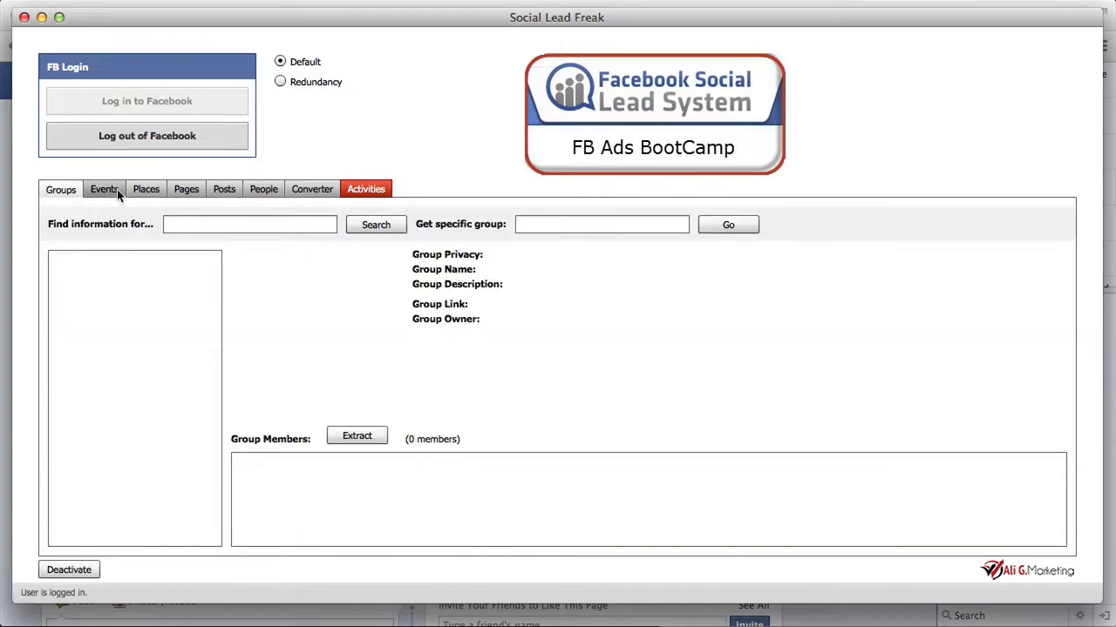
Step: Copy the keyword "belly fat" from the TextEdit keyword note
click(199, 226)
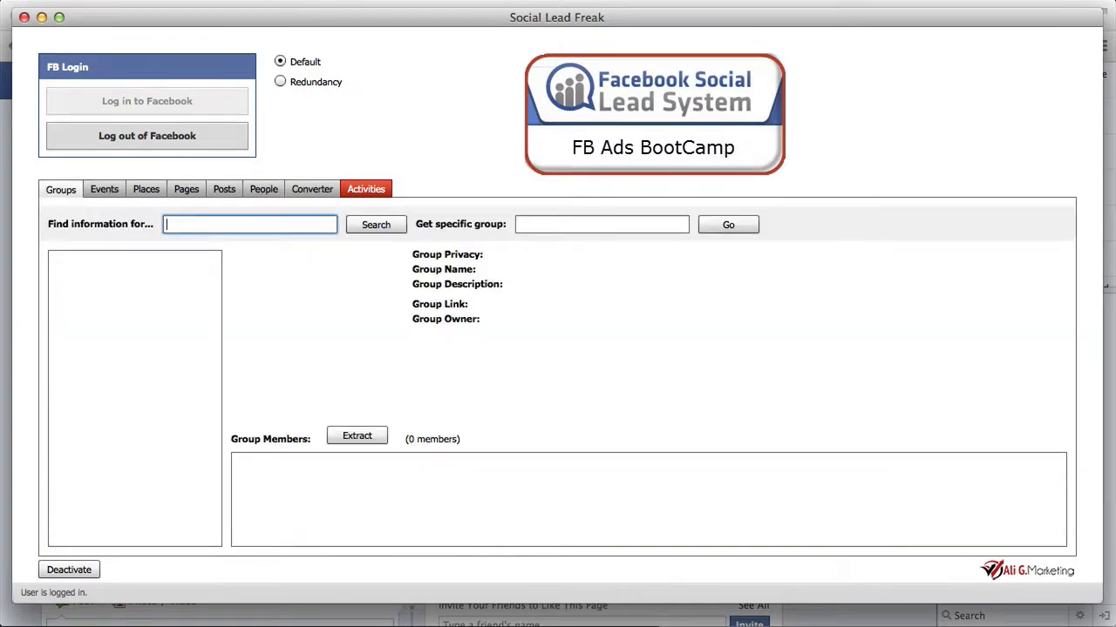
key(super+Tab)
click(724, 346)
drag(725, 346, 602, 340)
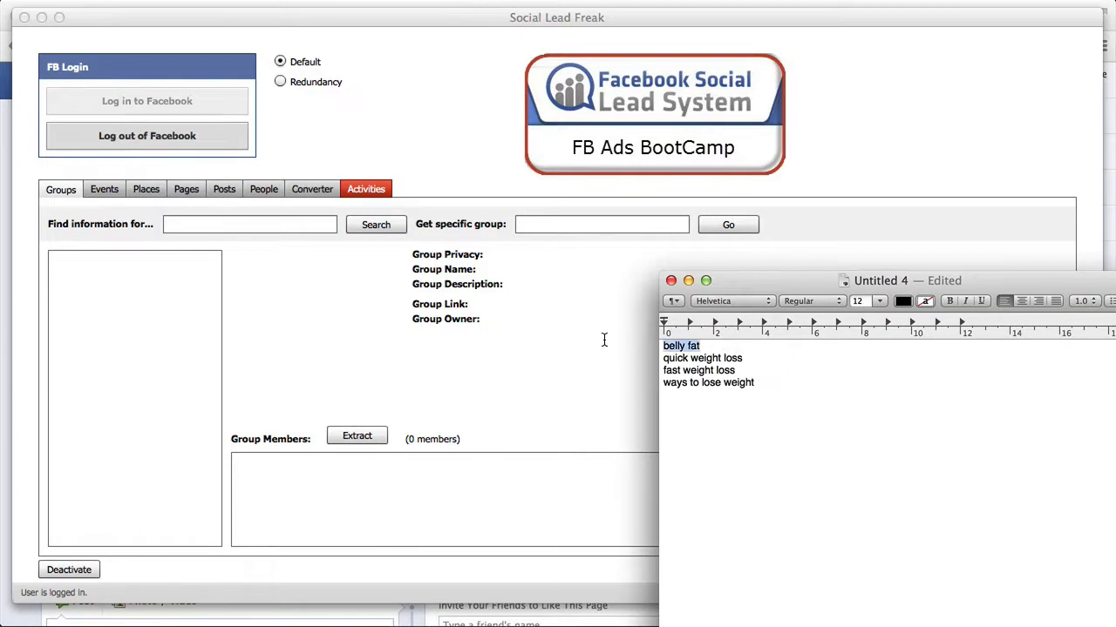
right_click(678, 349)
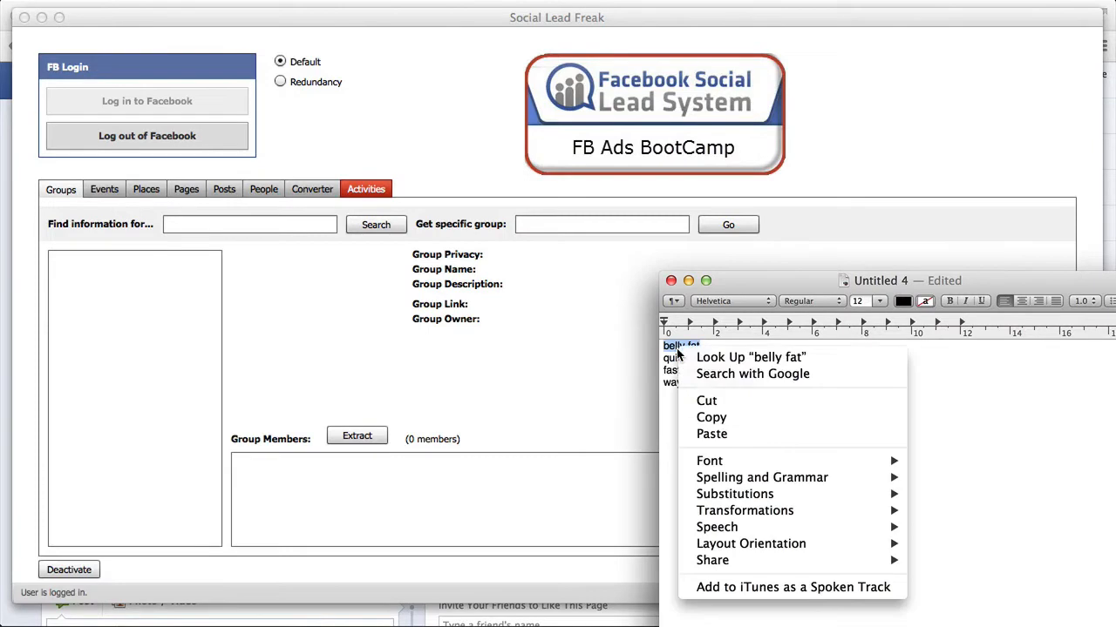
click(711, 419)
Step: Search Social Lead Freak's groups for the copied keyword "belly fat"
click(186, 224)
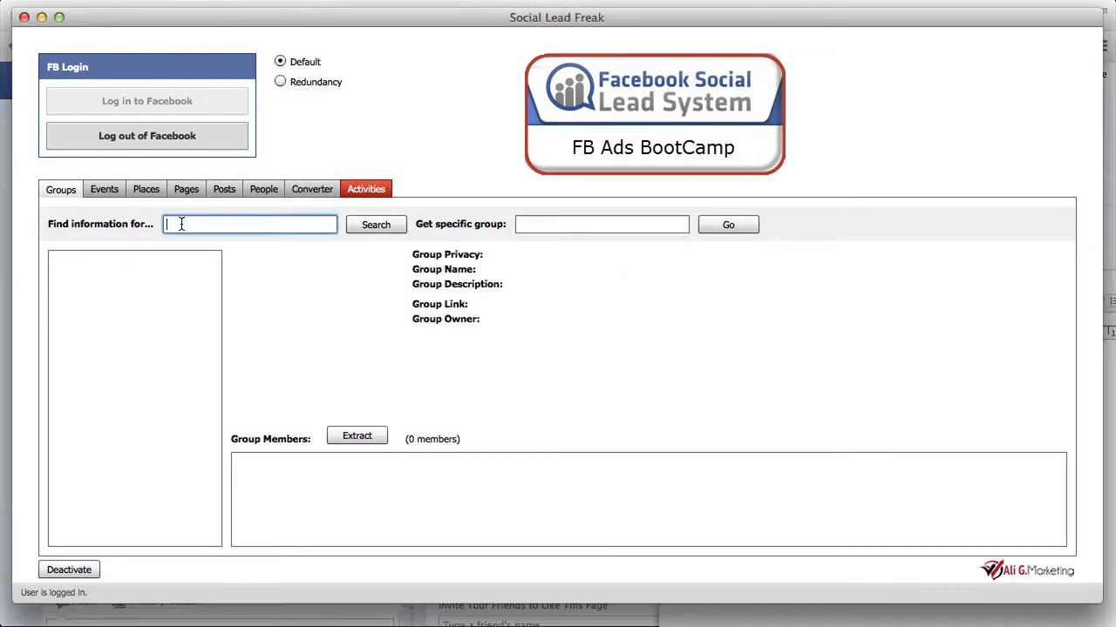
right_click(181, 225)
click(216, 264)
click(362, 224)
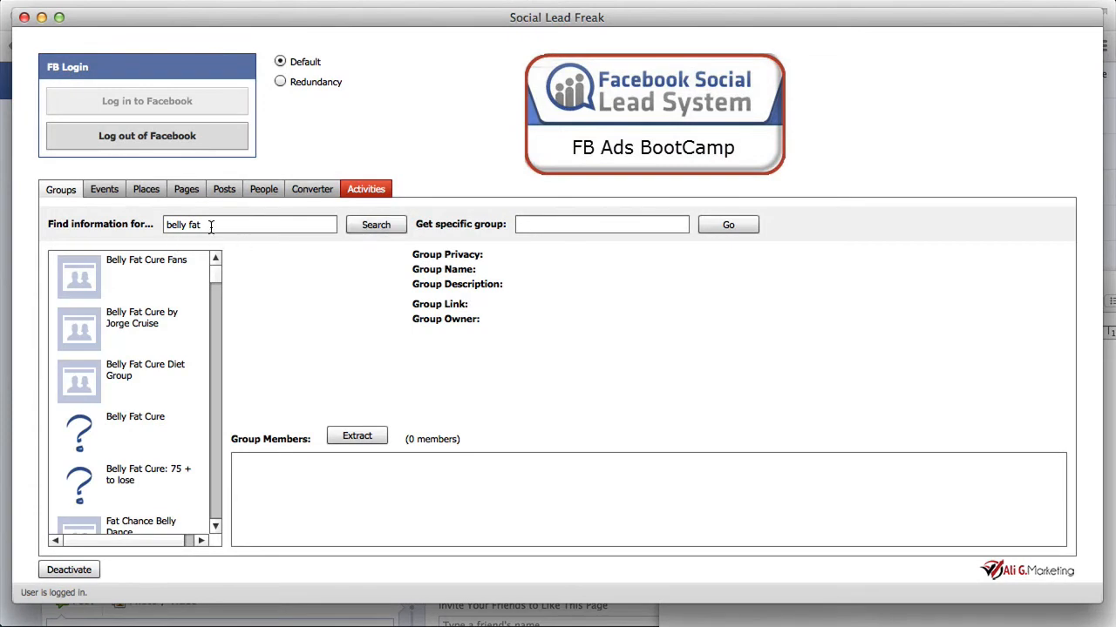
Step: Browse the found groups, examining the details and members of the first five Belly Fat Cure groups and of Fat Belly Jones
click(144, 280)
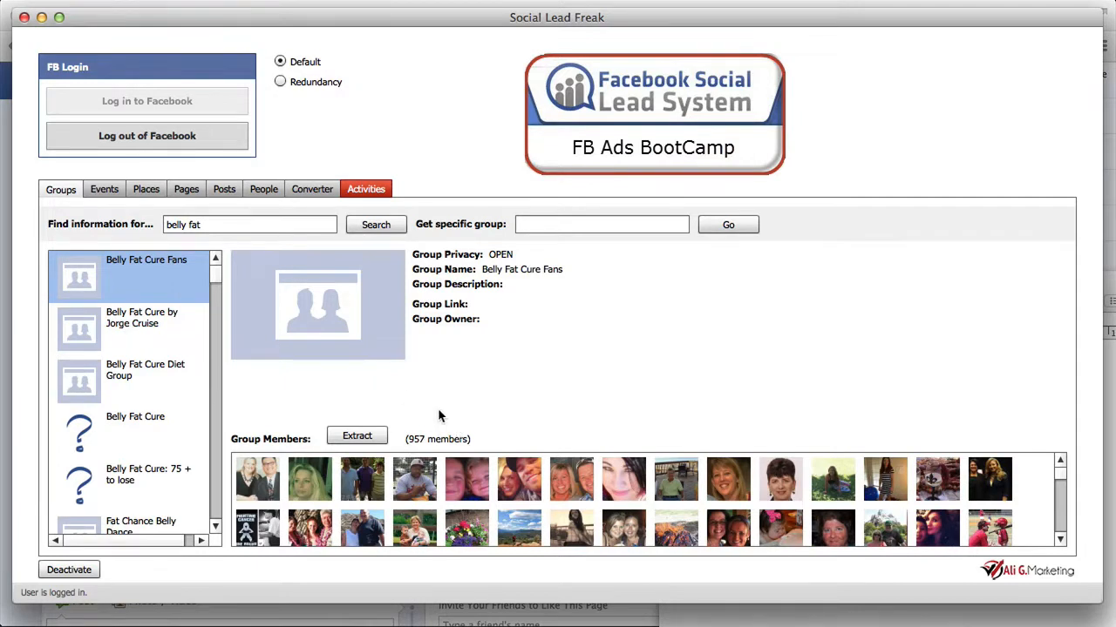
click(149, 318)
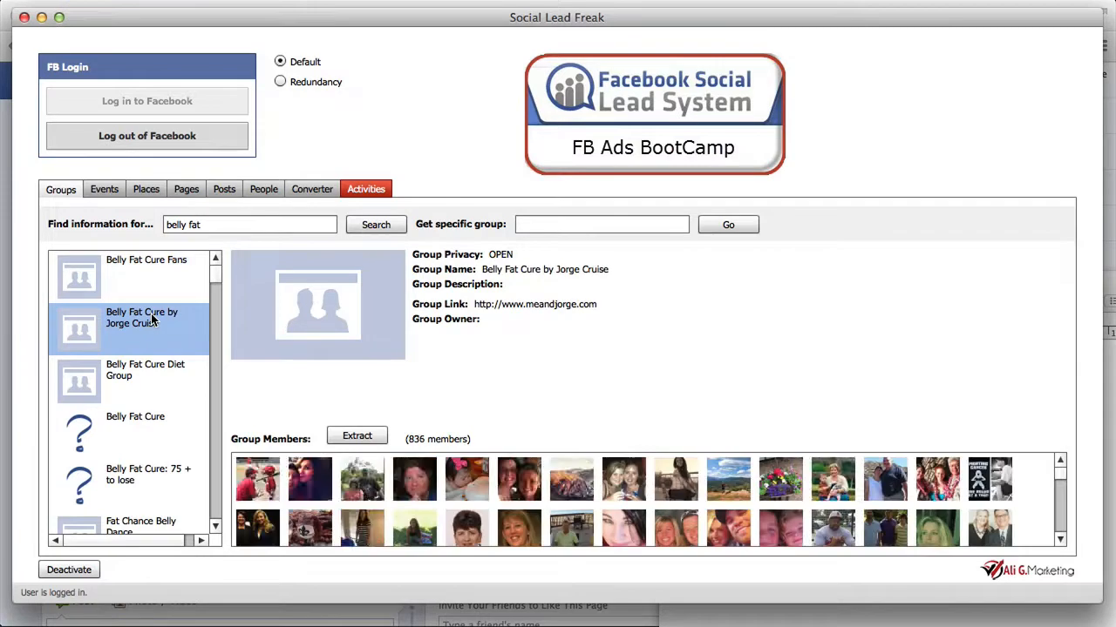
click(147, 378)
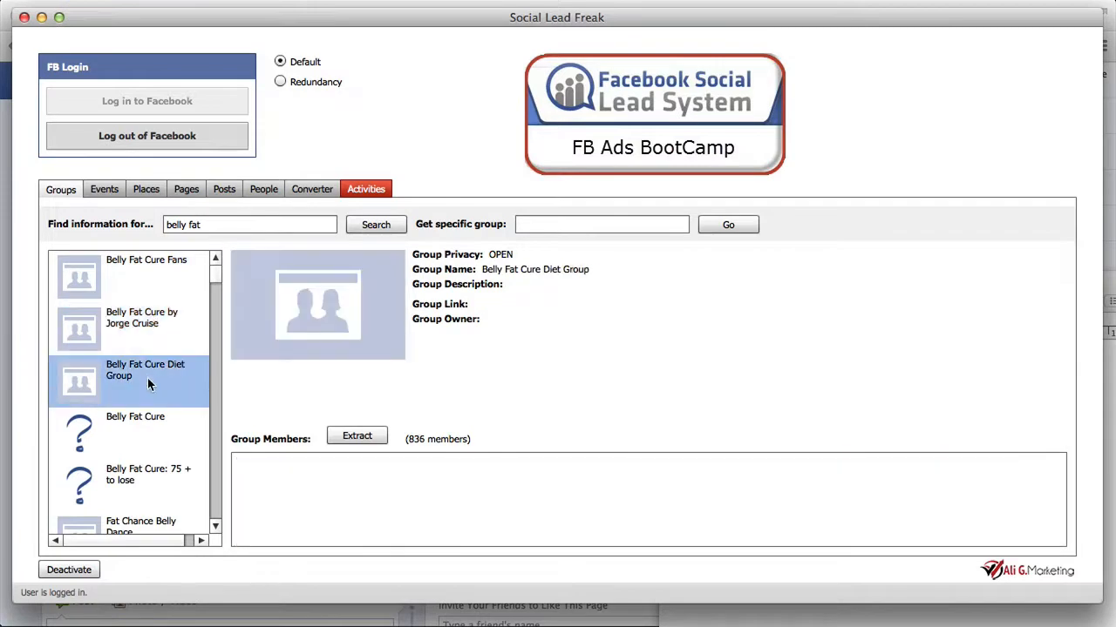
click(154, 436)
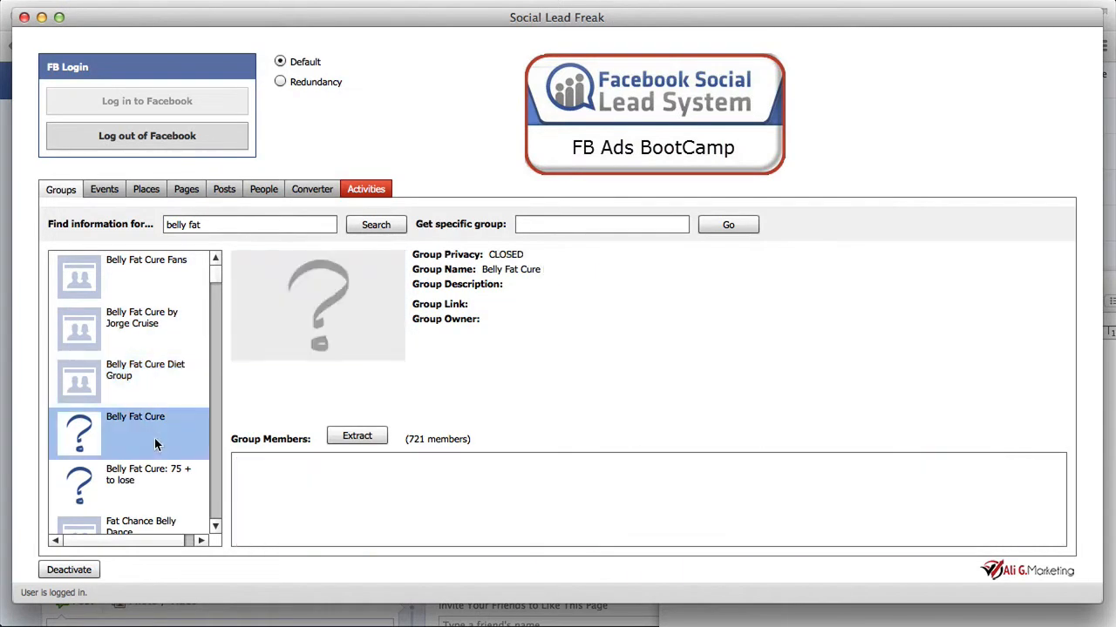
click(161, 493)
scroll(160, 494, down, 5)
scroll(160, 493, up, 1)
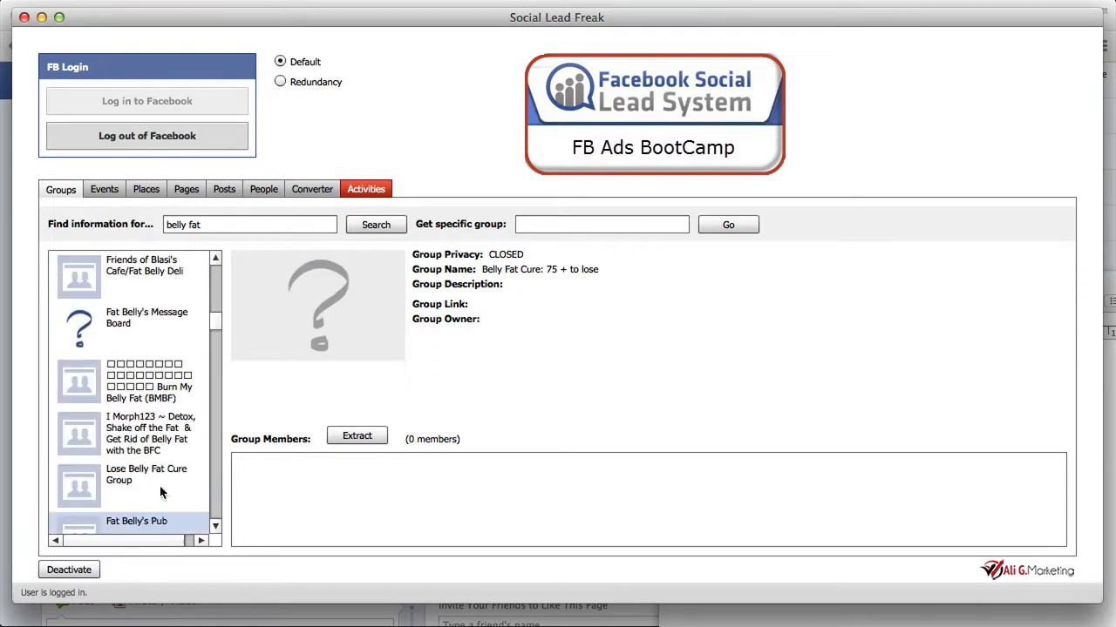
scroll(160, 493, up, 4)
click(148, 377)
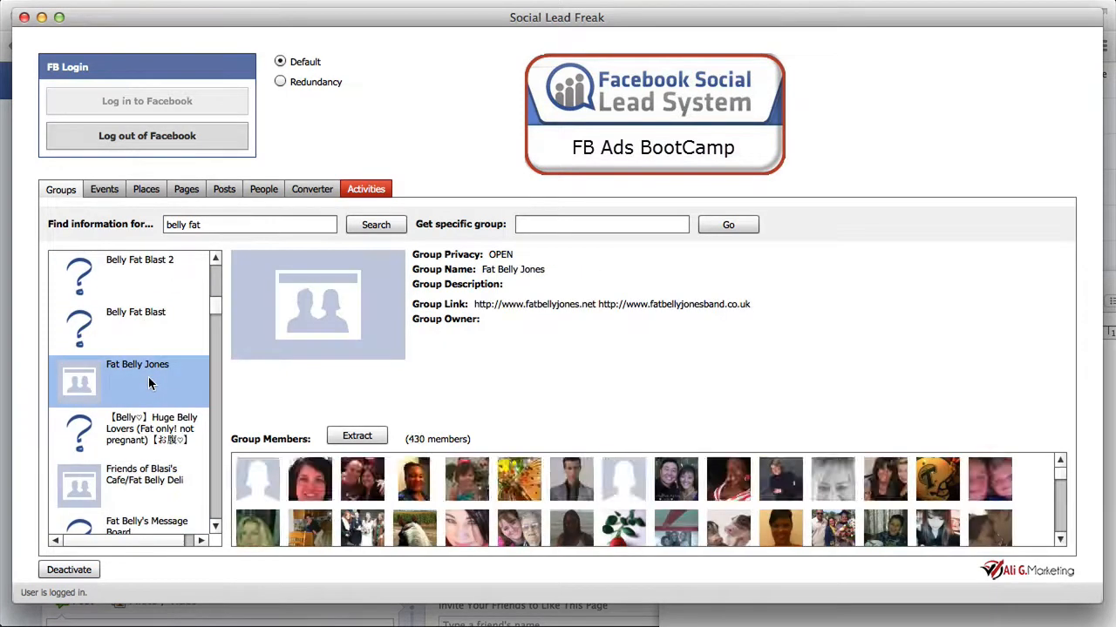
scroll(149, 377, up, 5)
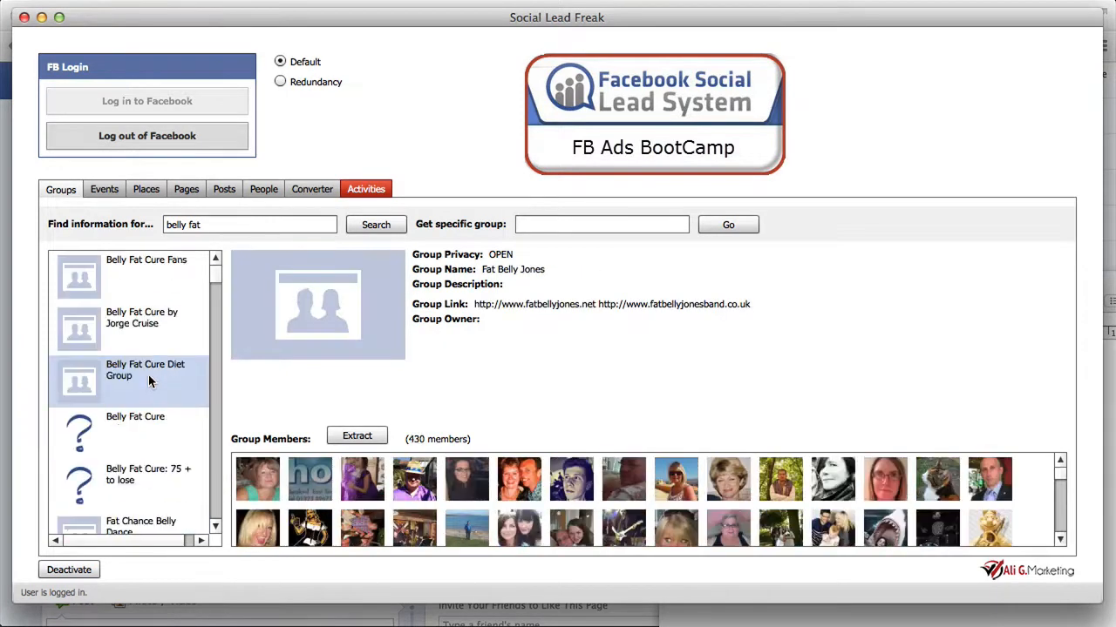
Step: Select the Belly Fat Cure Fans group and start extracting its members
click(142, 350)
click(178, 259)
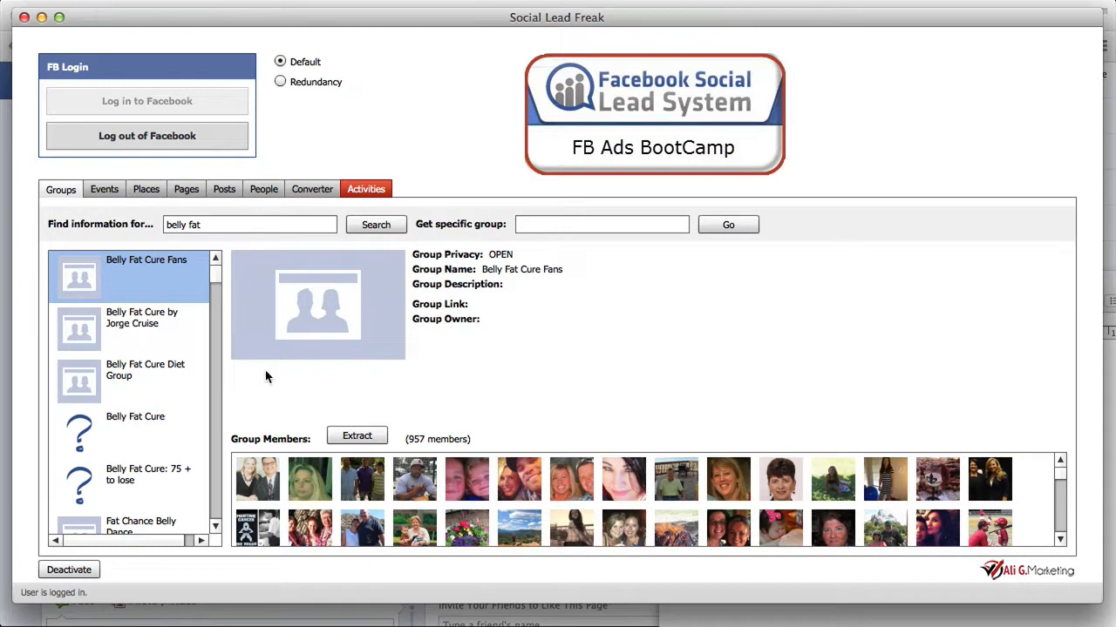
click(373, 440)
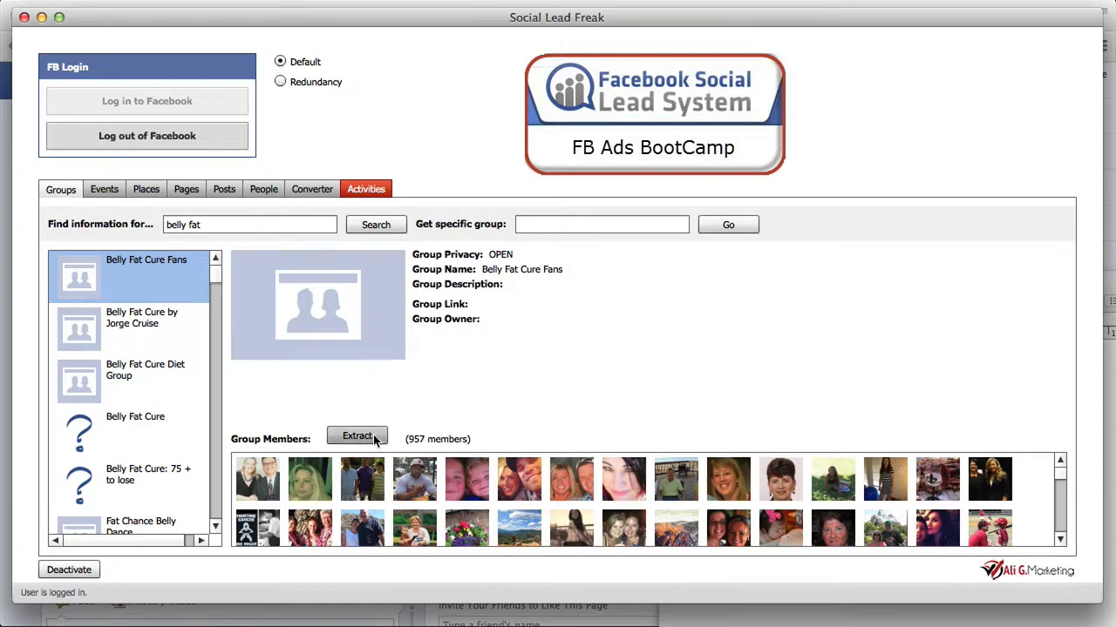
right_click(113, 261)
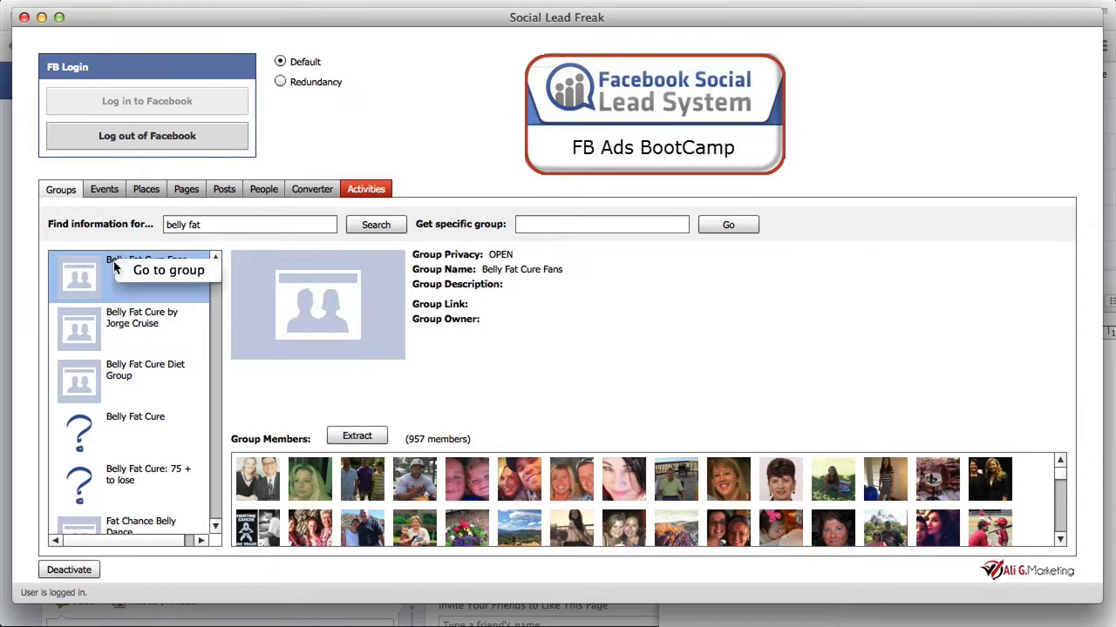
click(351, 441)
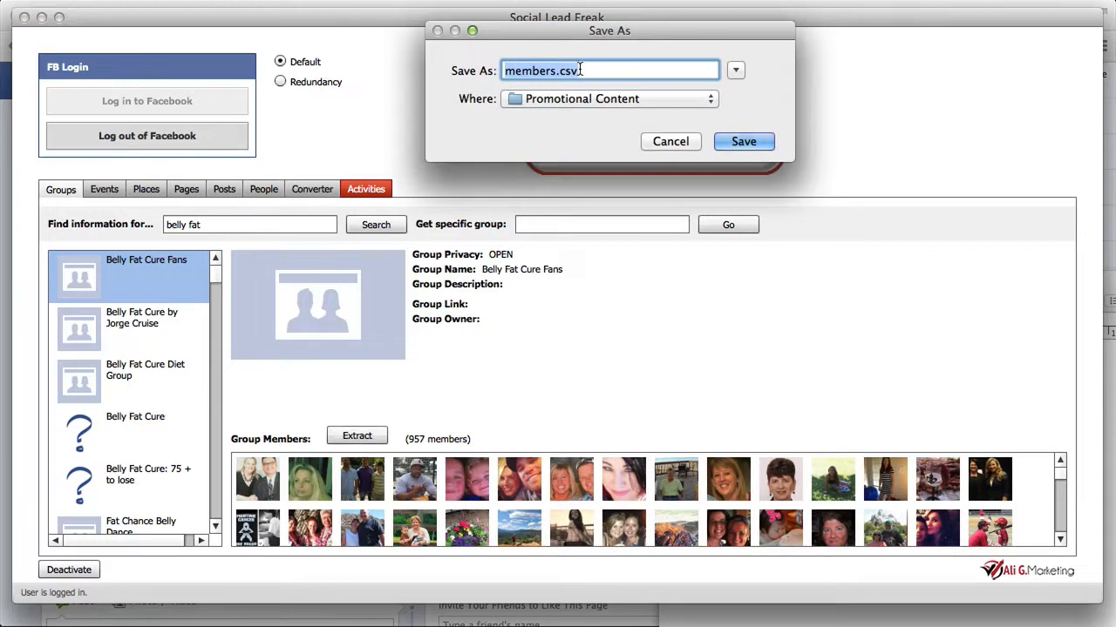
Step: Save the extracted member list to the Desktop as BellyFatCureFans.csv
click(616, 96)
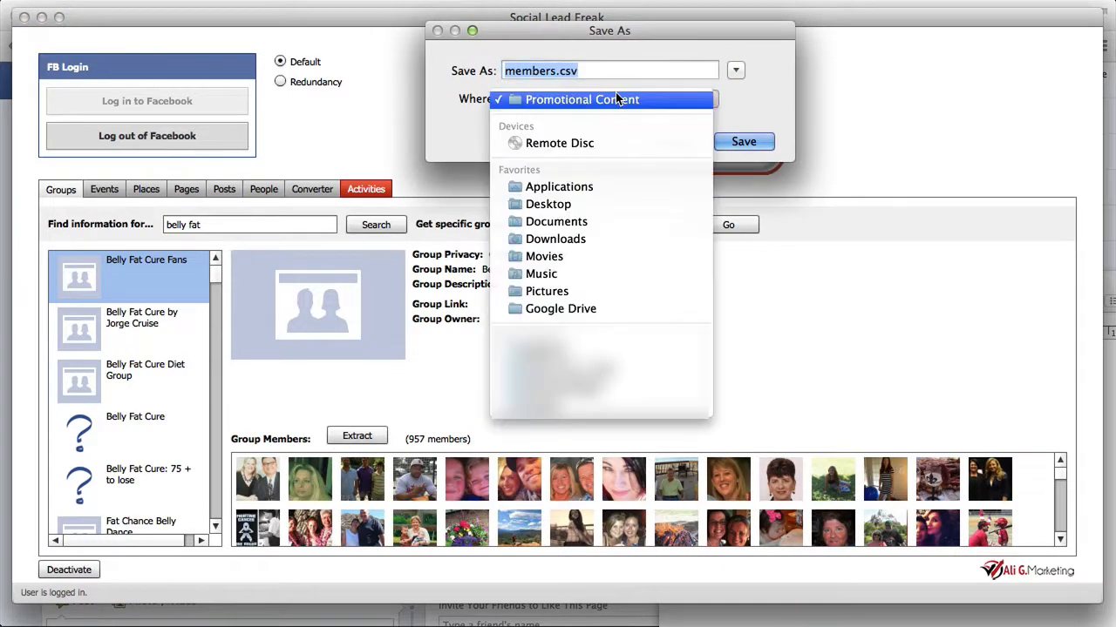
click(590, 204)
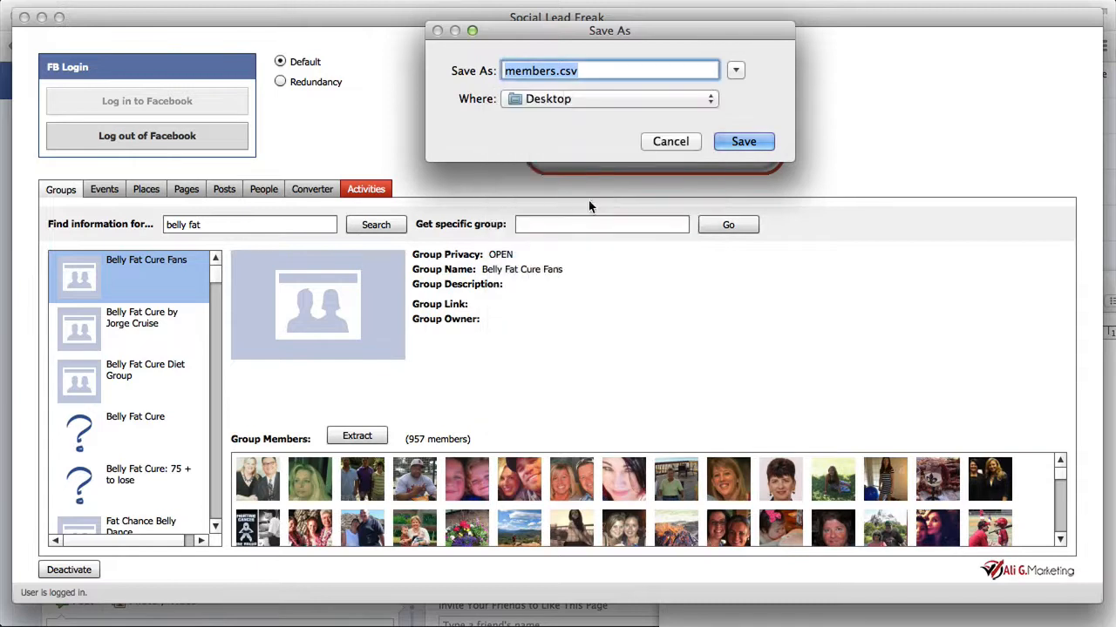
click(548, 72)
double_click(547, 72)
text(Belly Fat Cure F)
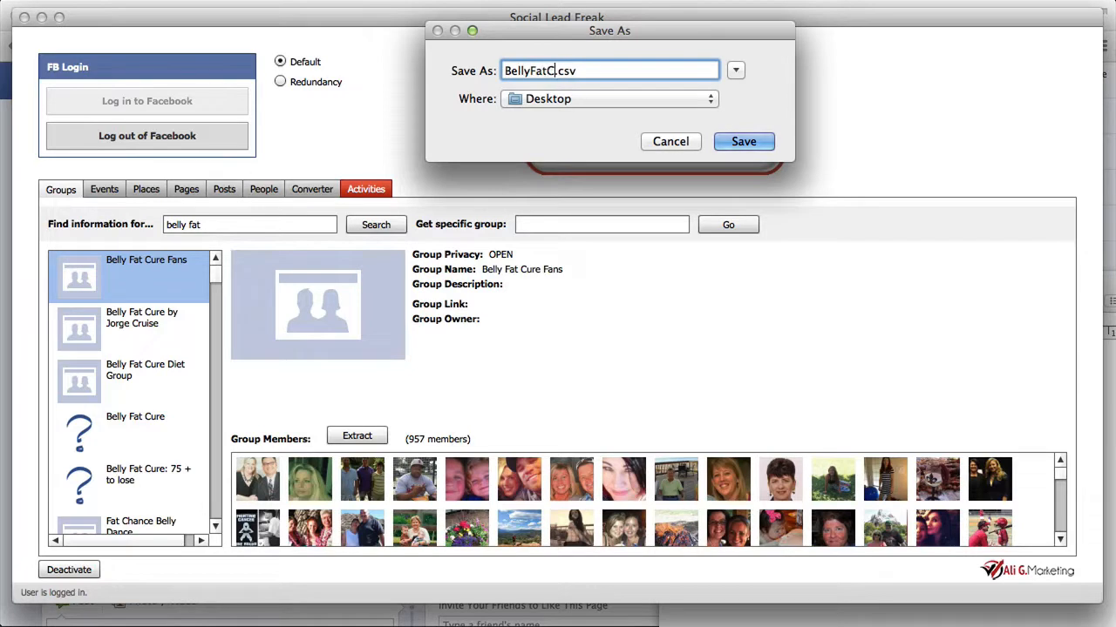
text(ans)
click(747, 138)
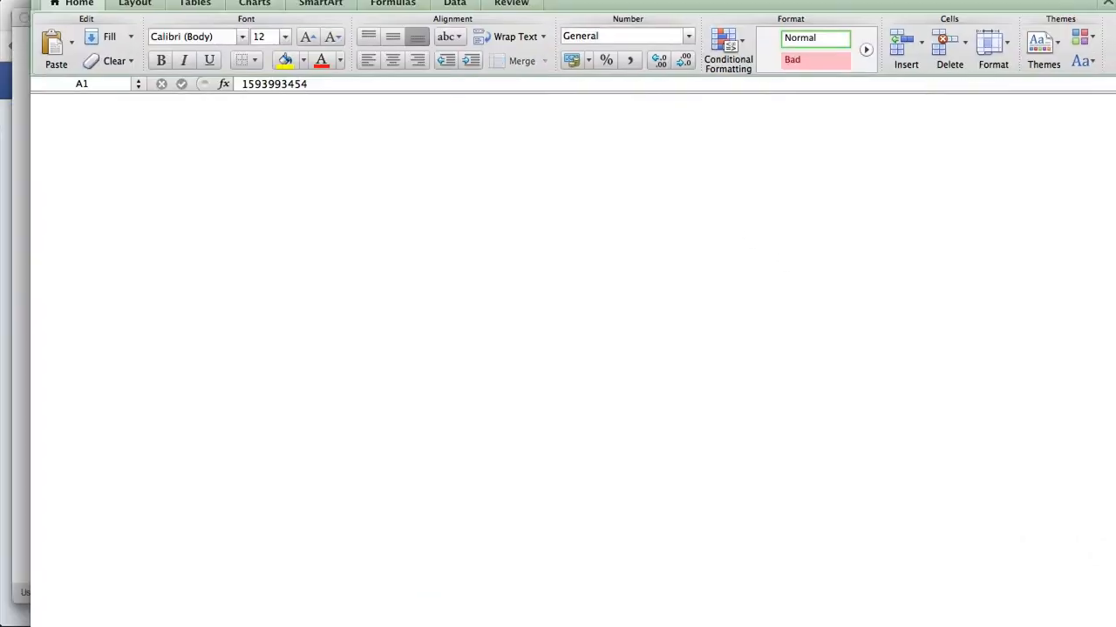
Step: In Excel, widen column A of BellyFatCureFans.csv and check the full user IDs in the first three rows
drag(111, 108, 353, 111)
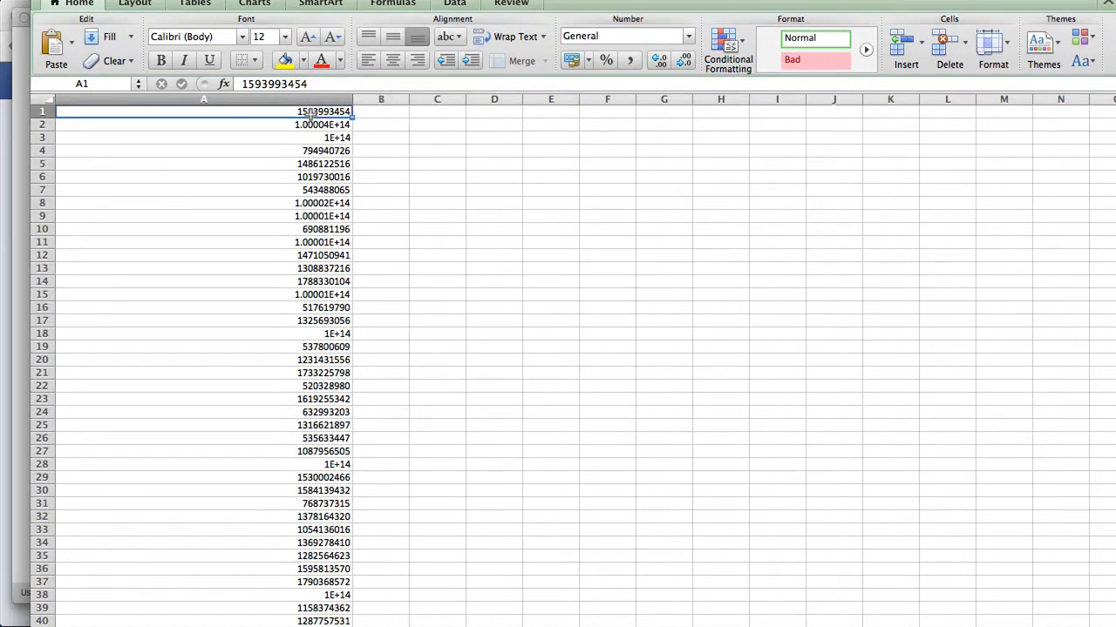
key(Down)
key(Down)
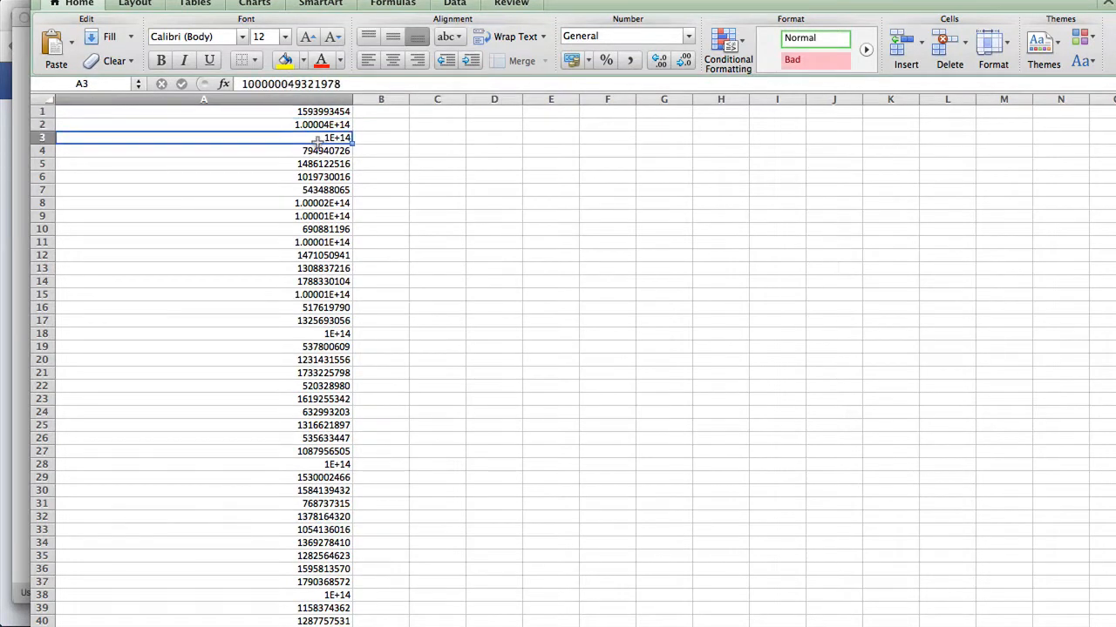
key(Up)
key(Up)
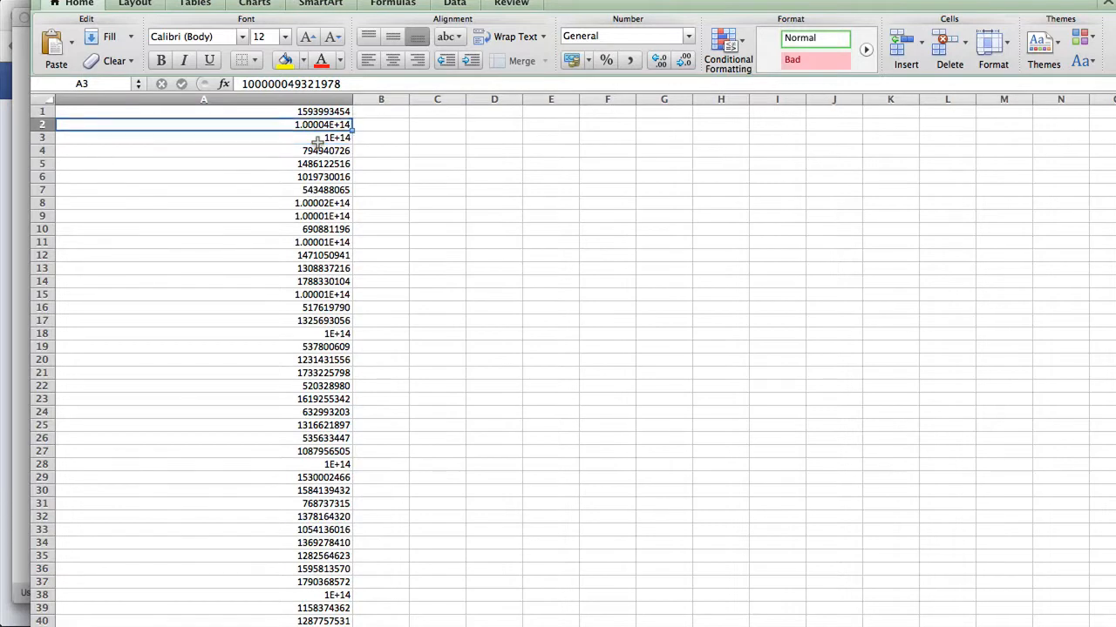
Step: Look through the extracted user IDs in BellyFatCureFans.csv down to the last filled row
scroll(318, 144, down, 20)
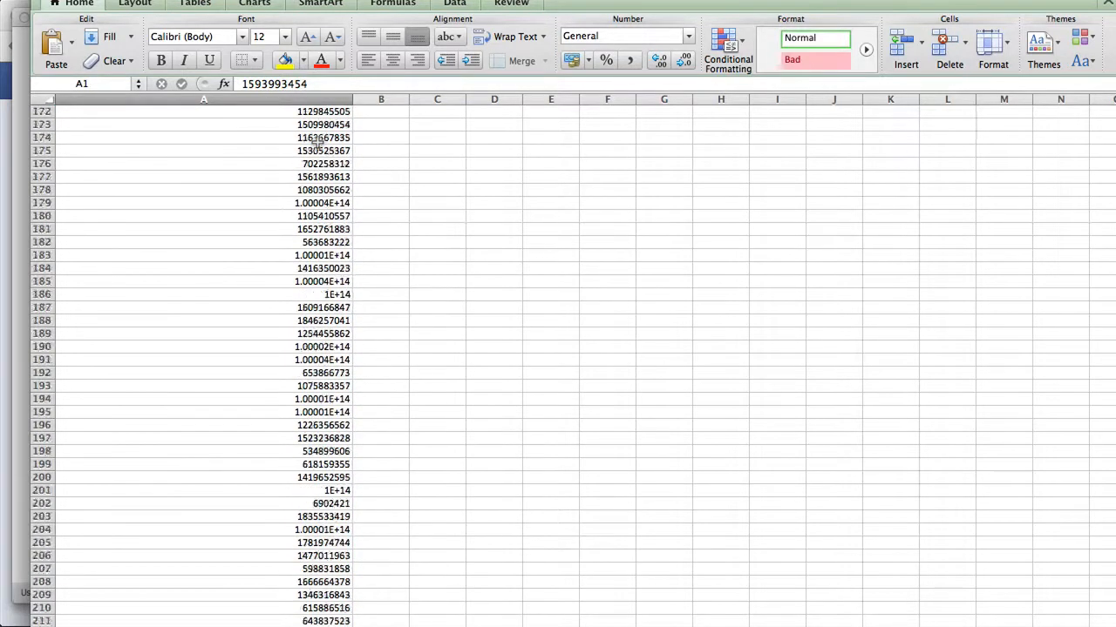
scroll(318, 144, down, 15)
scroll(318, 144, up, 20)
scroll(318, 144, down, 20)
scroll(318, 144, up, 12)
click(232, 255)
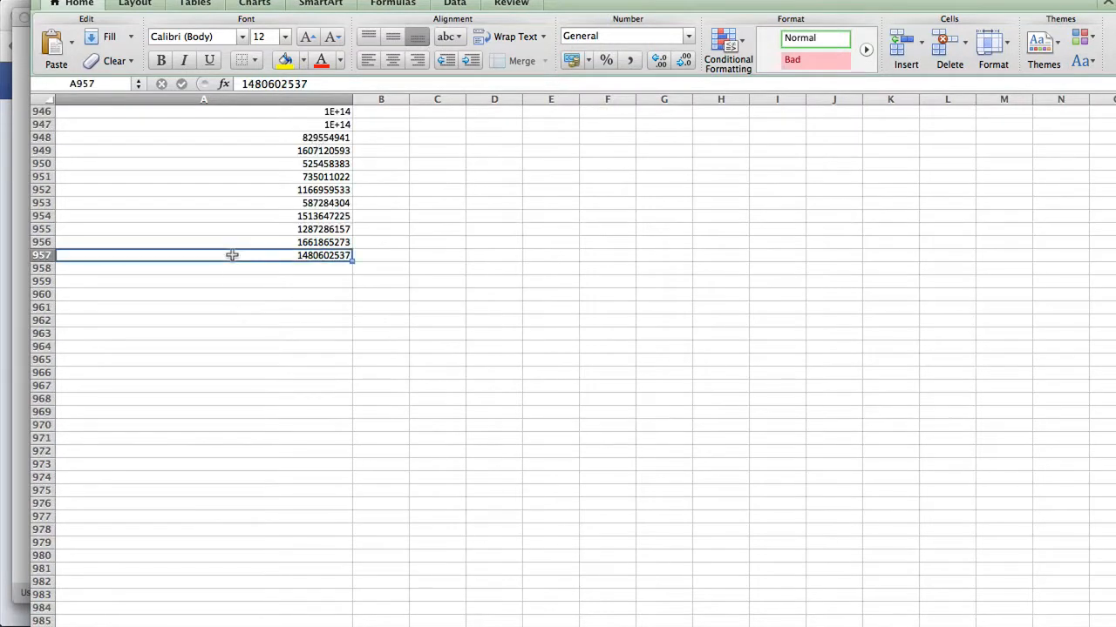
scroll(232, 254, up, 20)
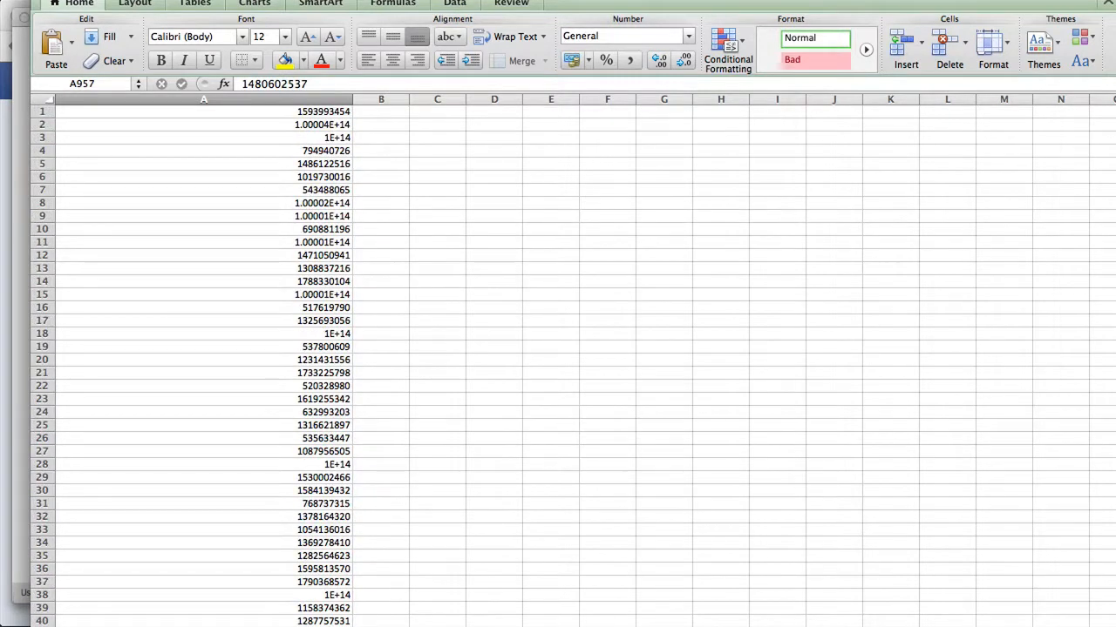
Step: Close BellyFatCureFans.csv without saving the changes and open the Pages keyword search in Social Lead Freak
key(super+w)
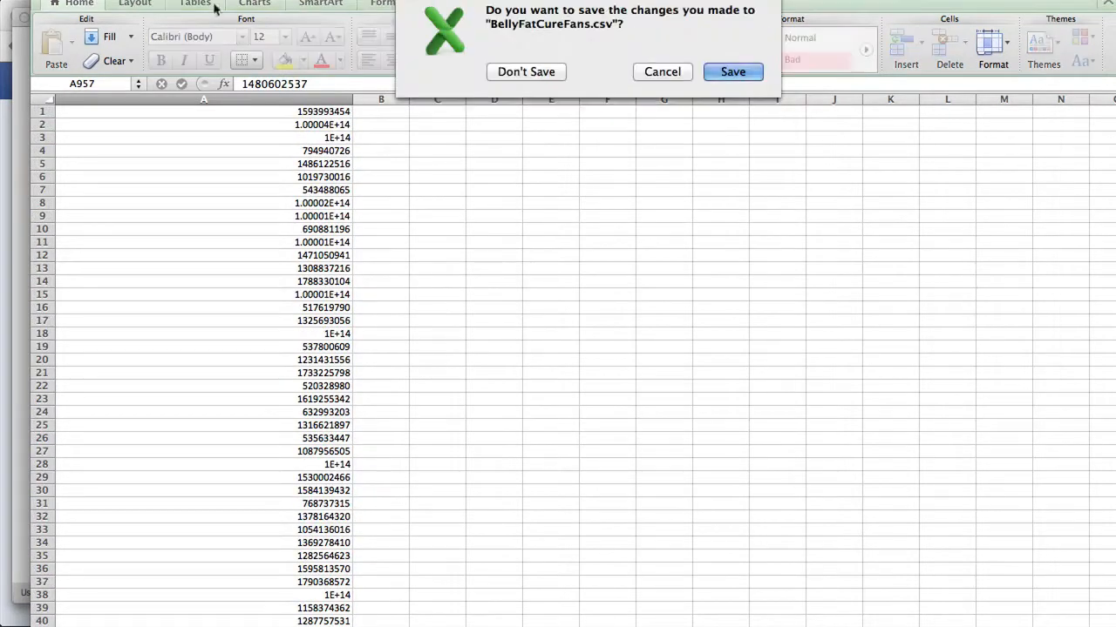
click(514, 71)
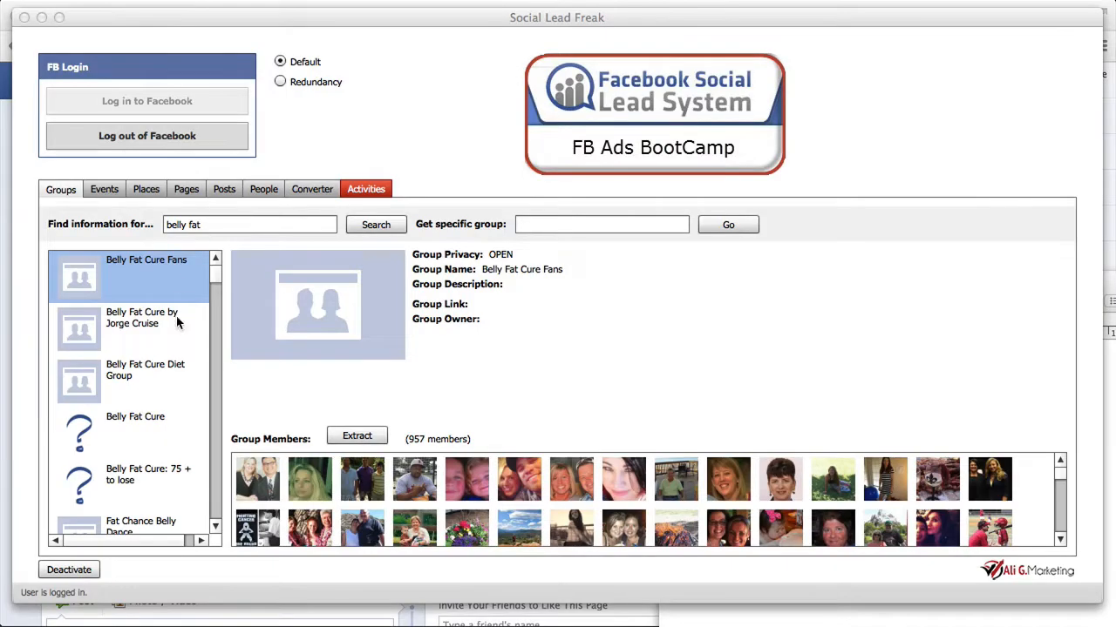
click(184, 194)
click(192, 228)
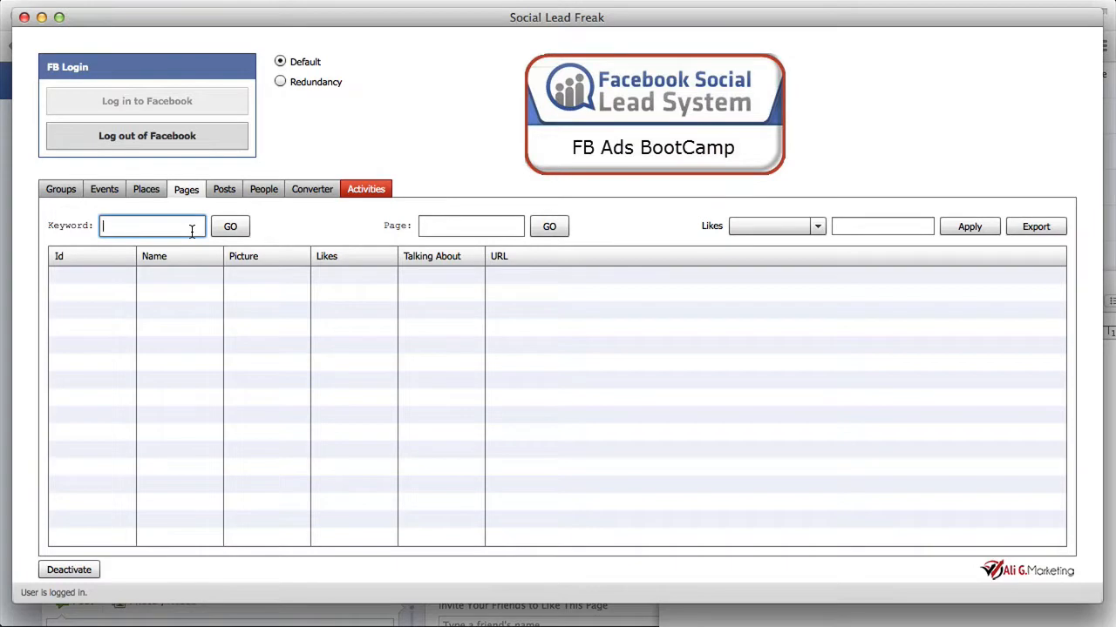
Step: Switch to Chrome and load amazon.com in place of the open Facebook profile page
click(13, 620)
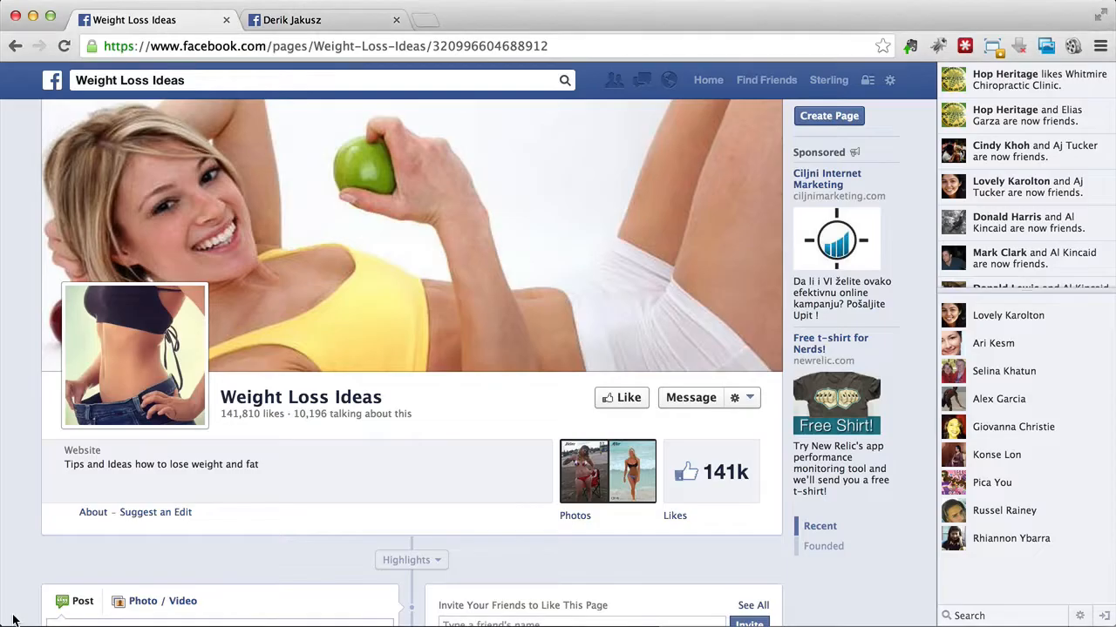
click(244, 81)
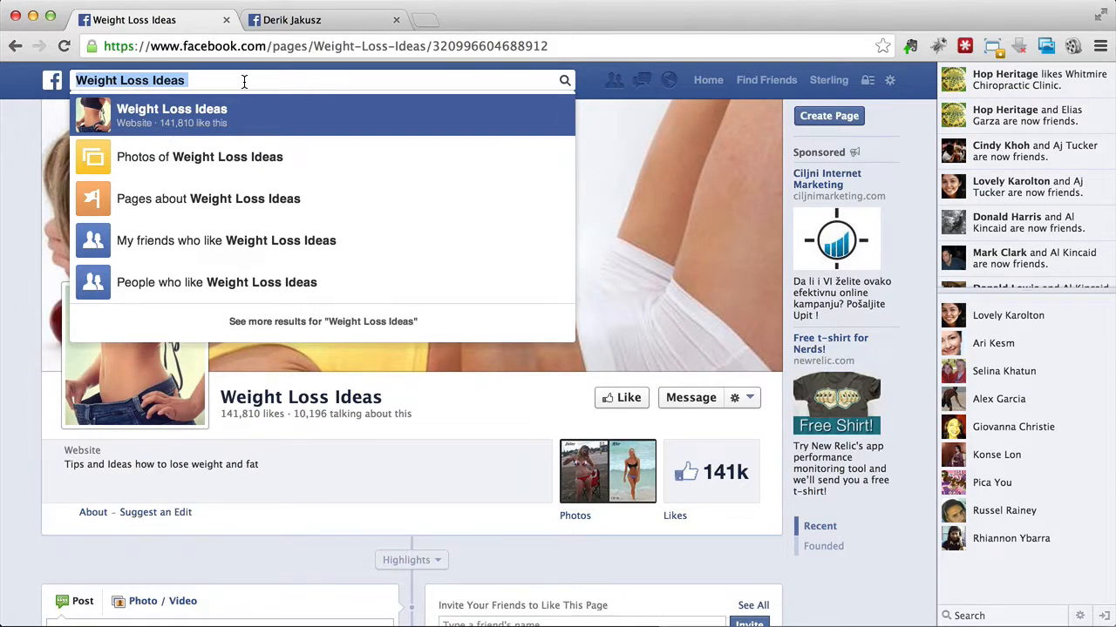
click(293, 24)
text(amazon.com)
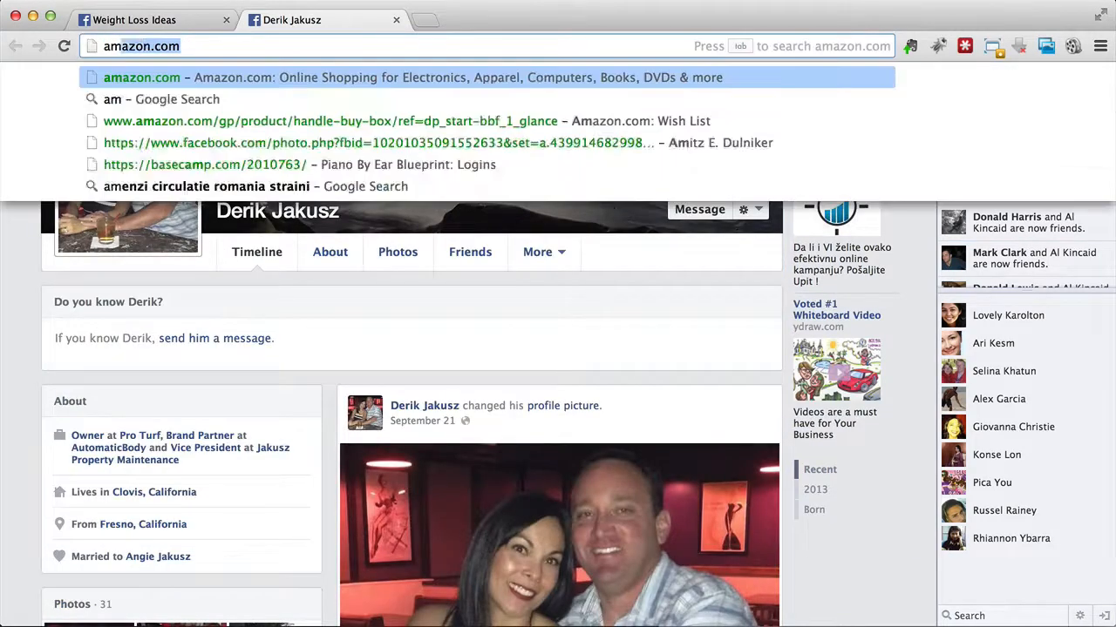
key(Return)
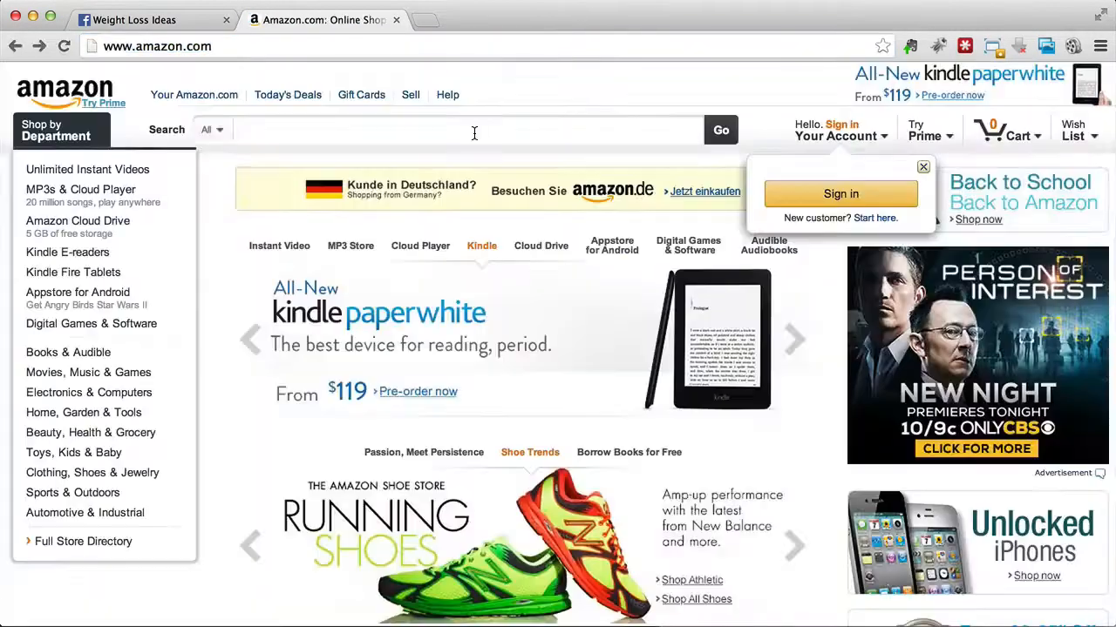
Step: Search Amazon's Books department for "weight loss" and look through the first results
click(216, 131)
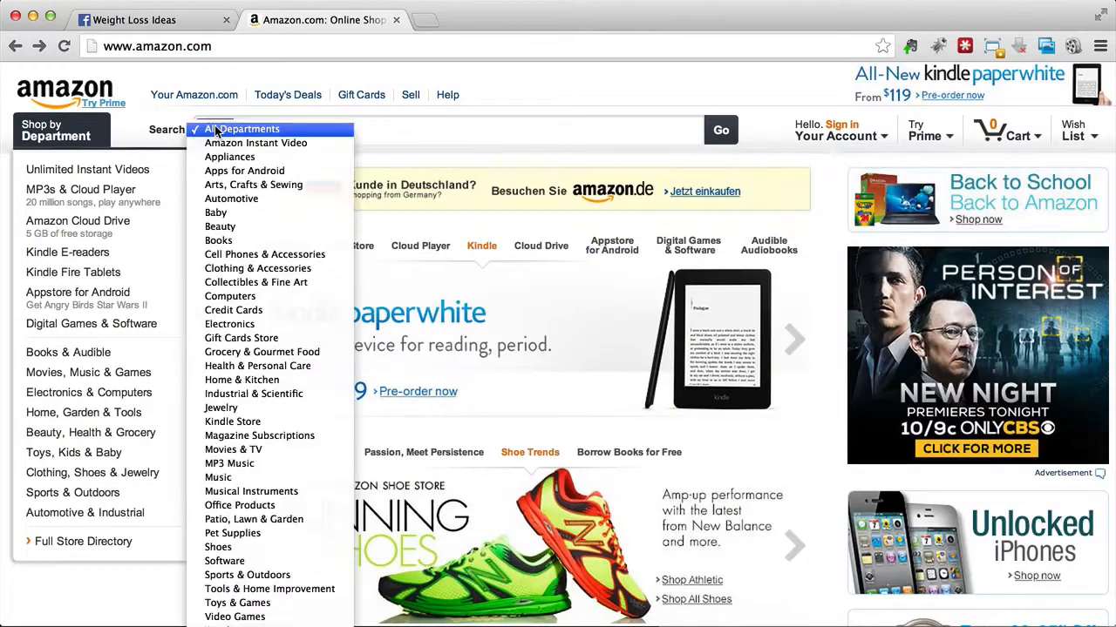
click(230, 242)
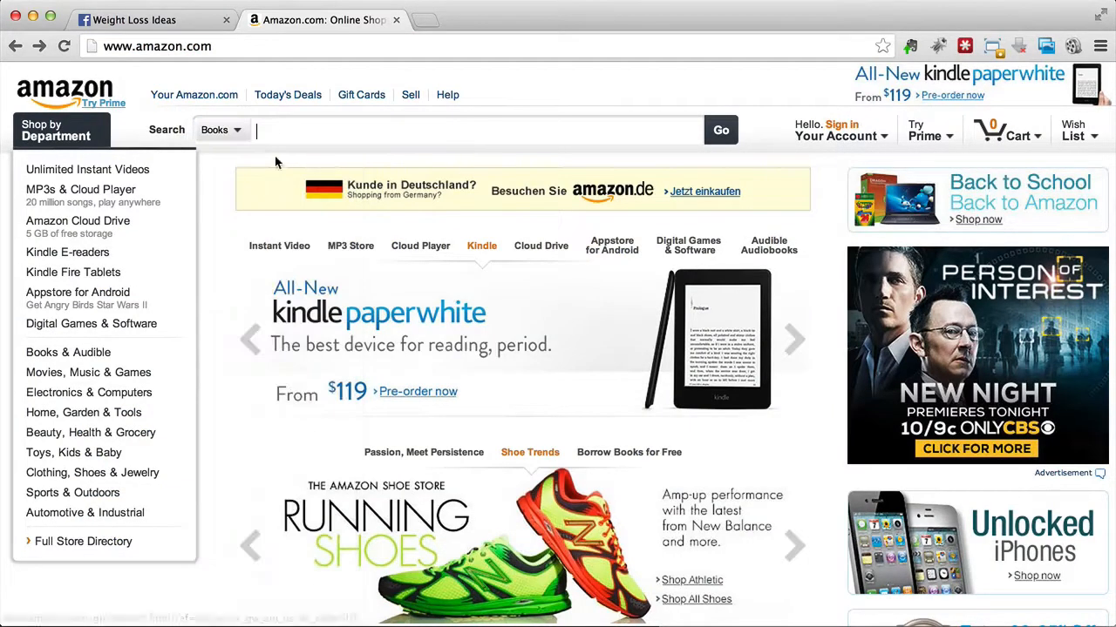
text(weight loss)
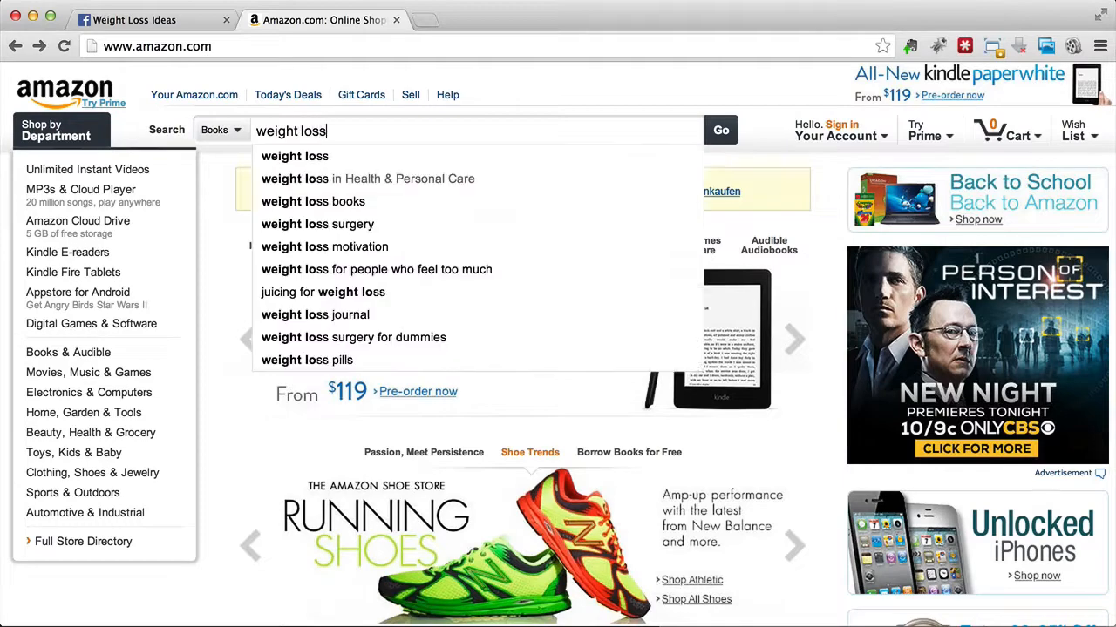
key(Return)
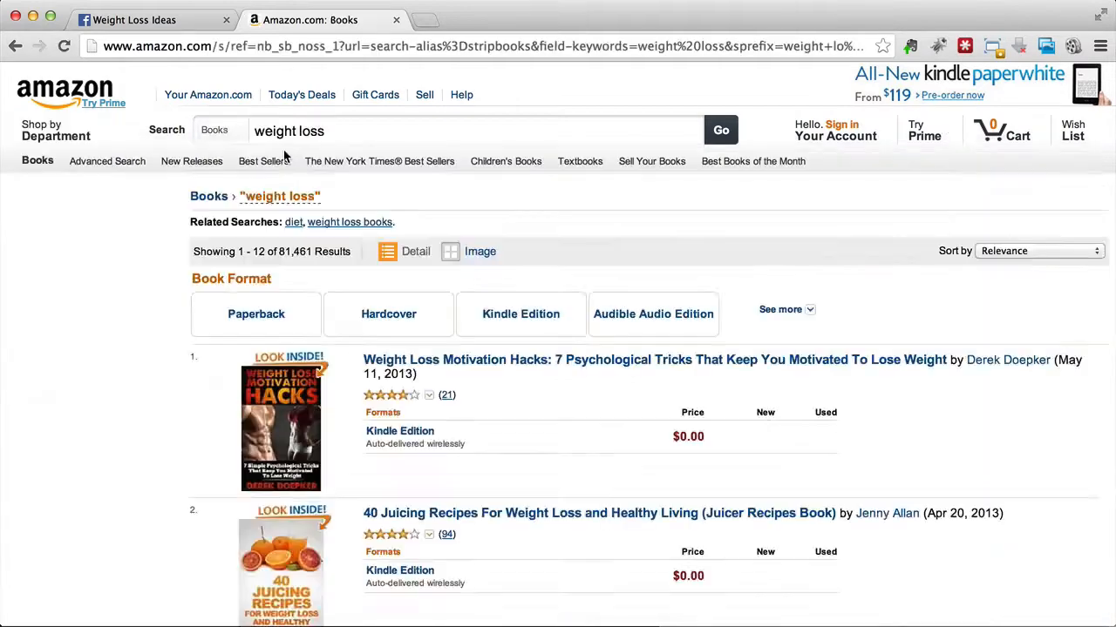
scroll(479, 371, down, 3)
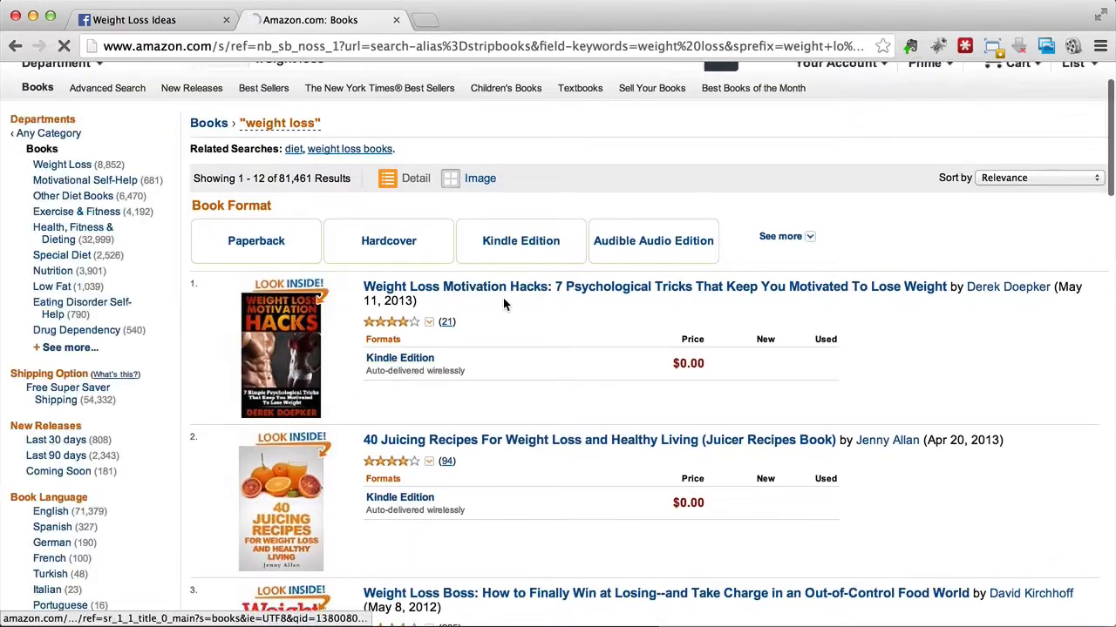
scroll(503, 303, down, 4)
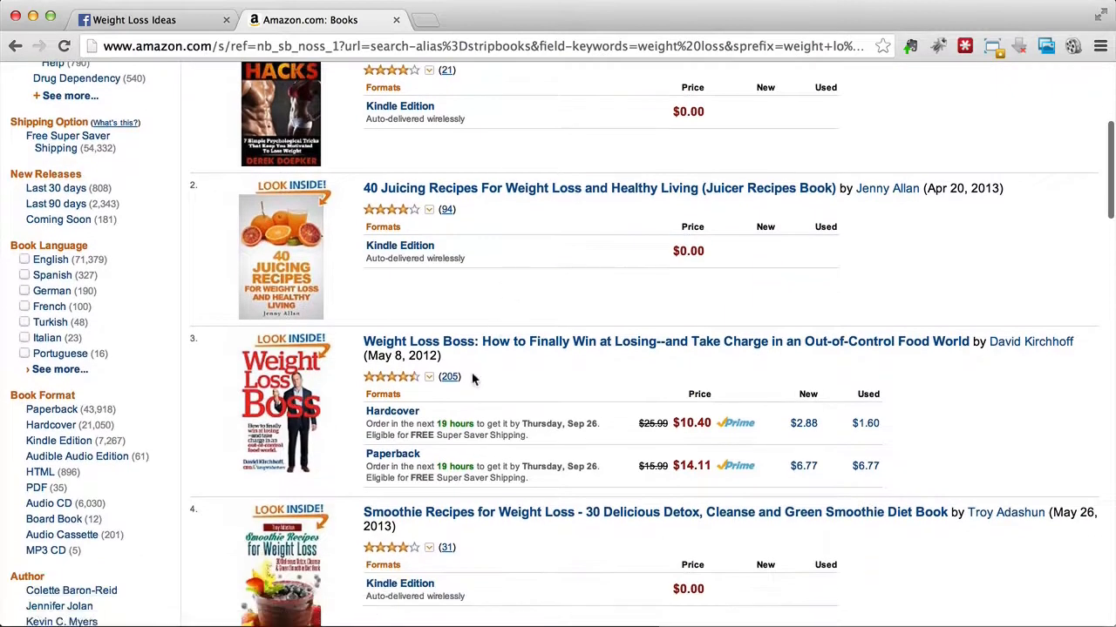
scroll(449, 383, down, 3)
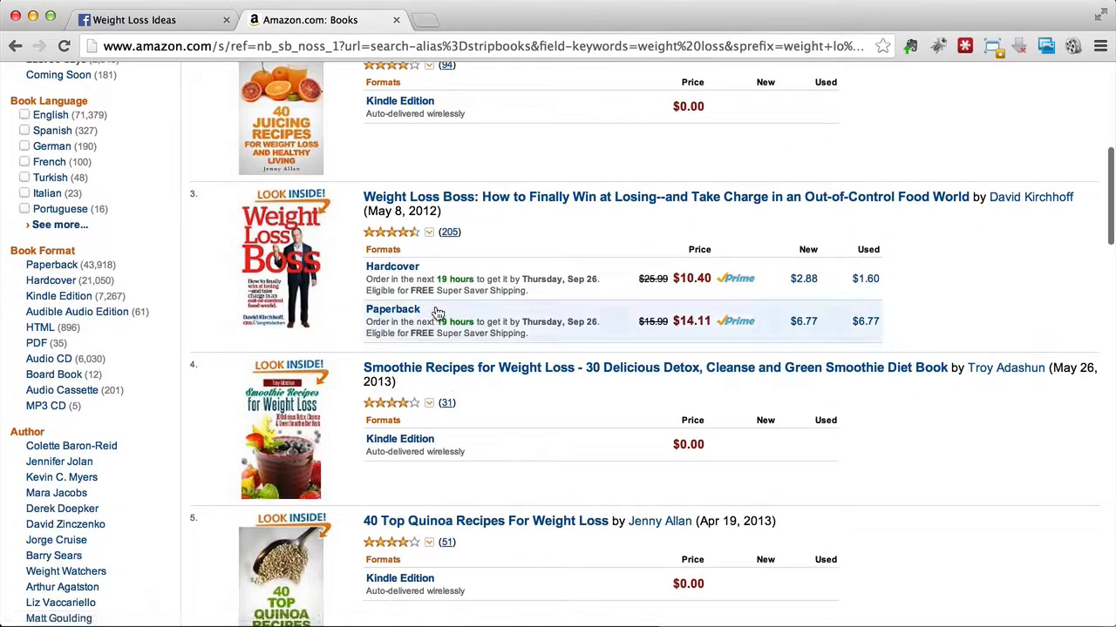
scroll(451, 240, up, 9)
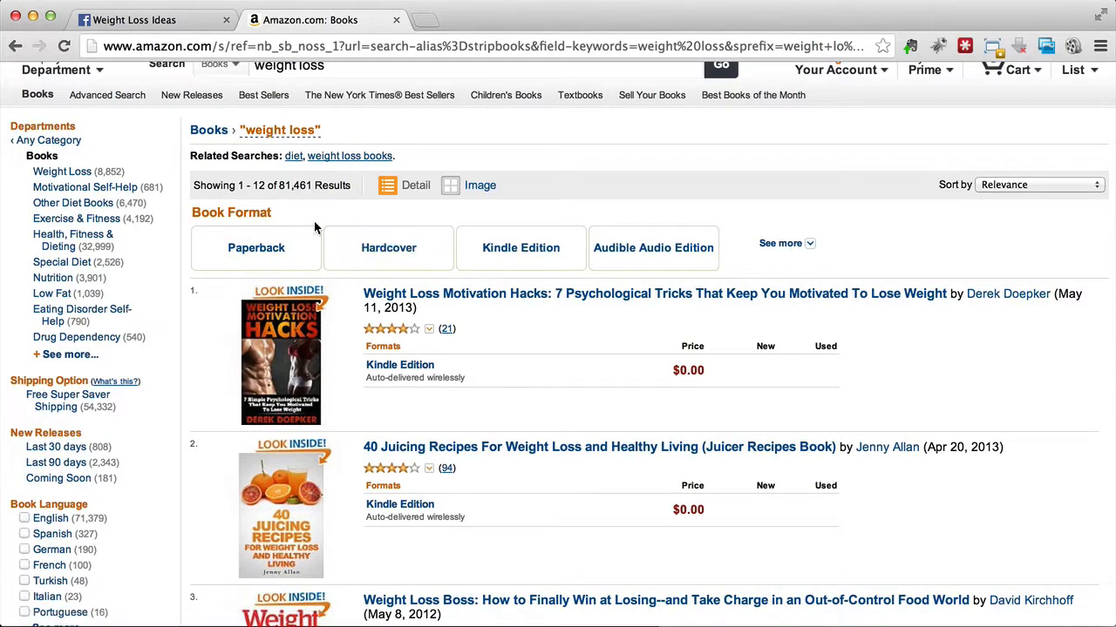
Step: Open the Amazon Best Sellers in Books and look through its category list
click(260, 102)
scroll(77, 344, down, 5)
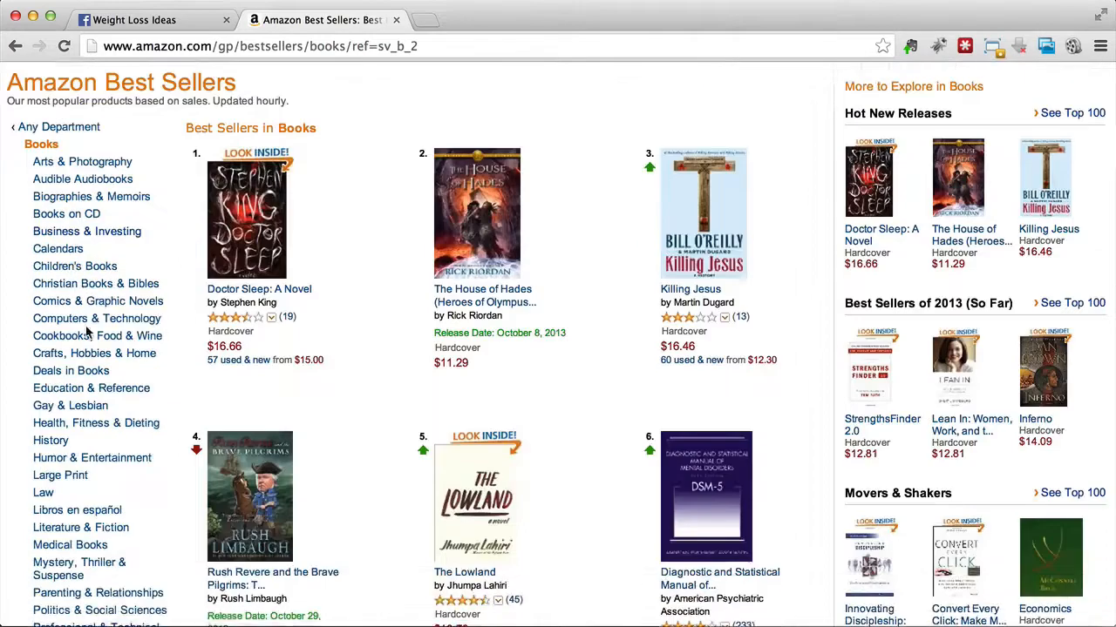
scroll(70, 353, down, 2)
scroll(70, 332, up, 4)
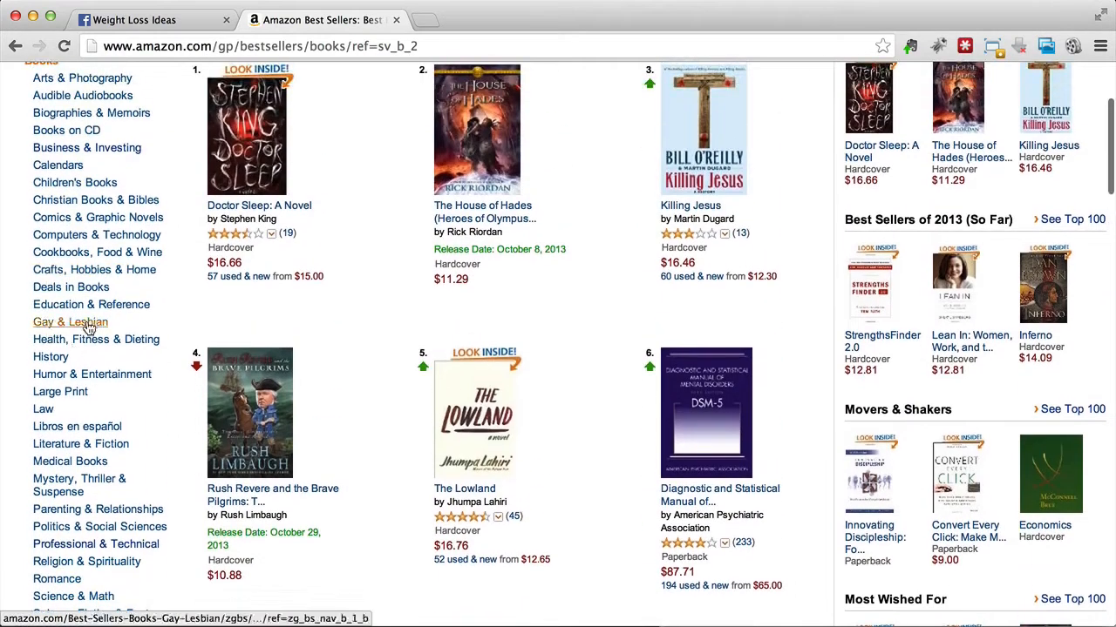
scroll(84, 366, down, 2)
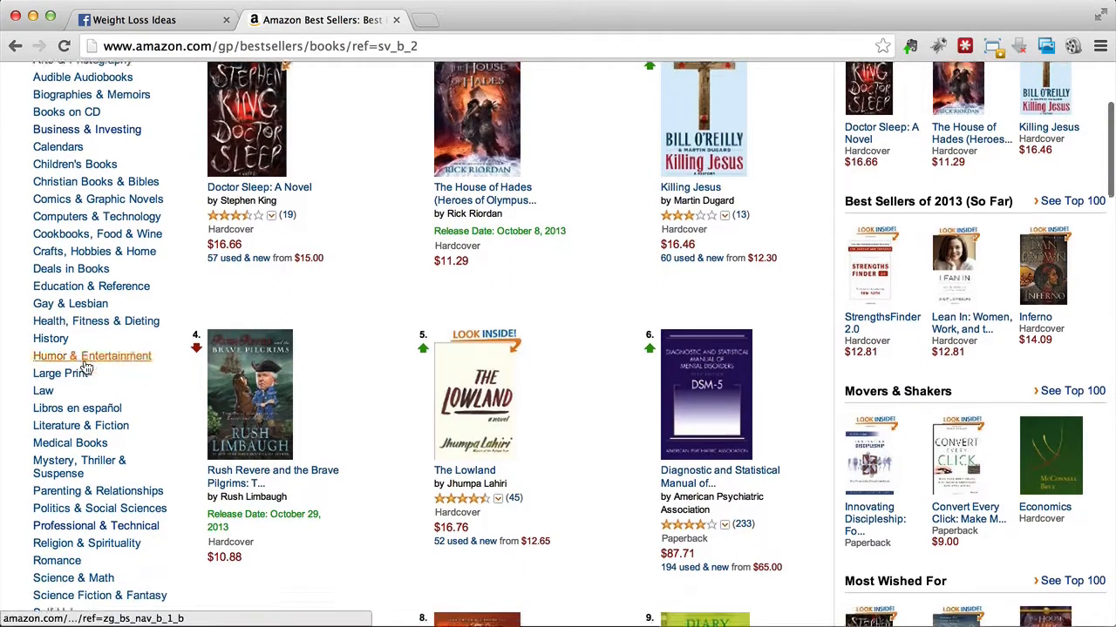
Step: Check the subcategories of the Self-Help best sellers and return to the overall Books best sellers
click(57, 560)
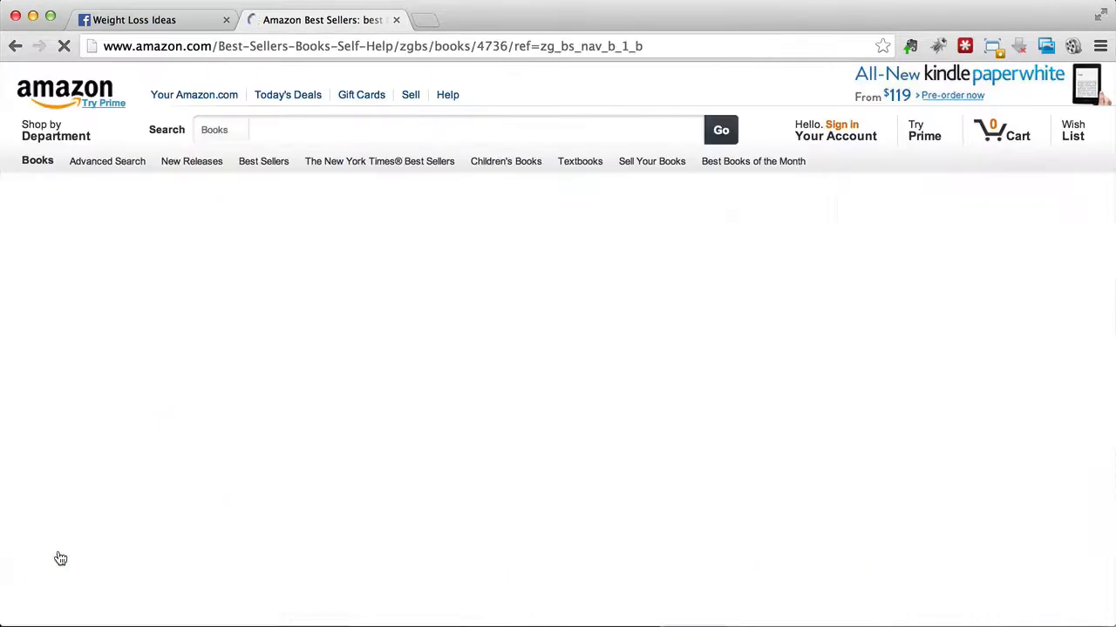
scroll(40, 345, down, 2)
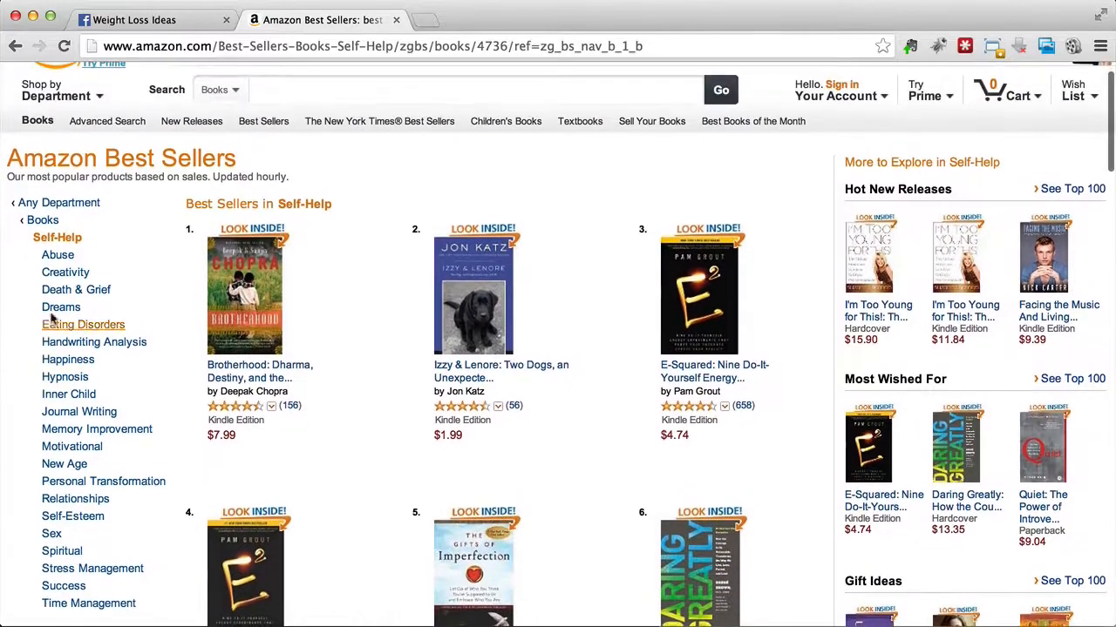
click(39, 220)
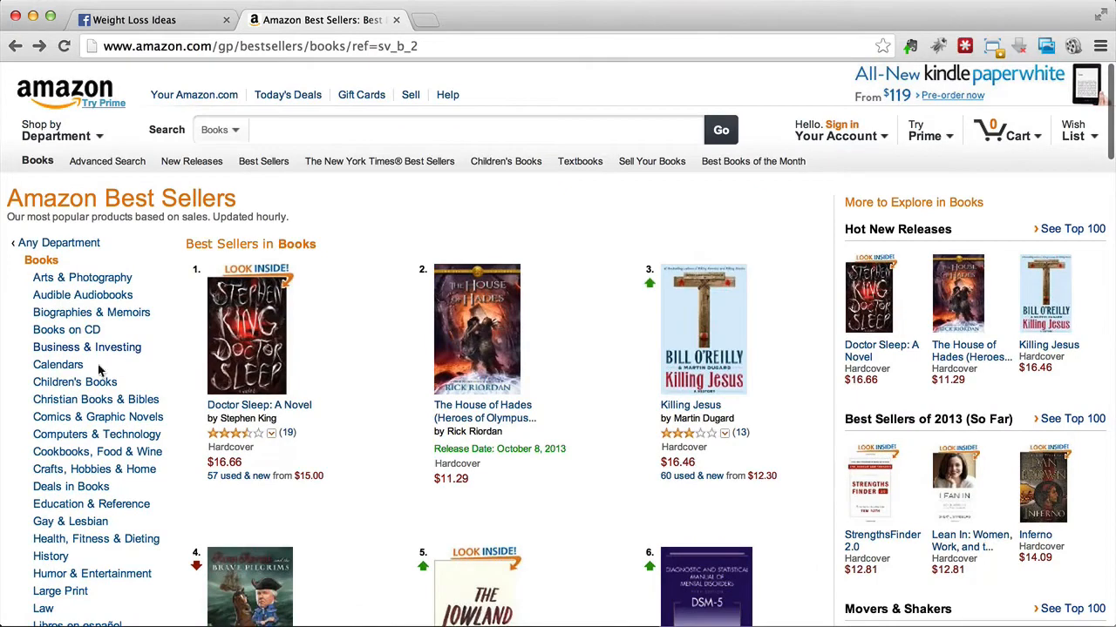
Step: Open the Diets & Weight Loss best sellers within the Health, Fitness & Dieting category
scroll(57, 567, down, 1)
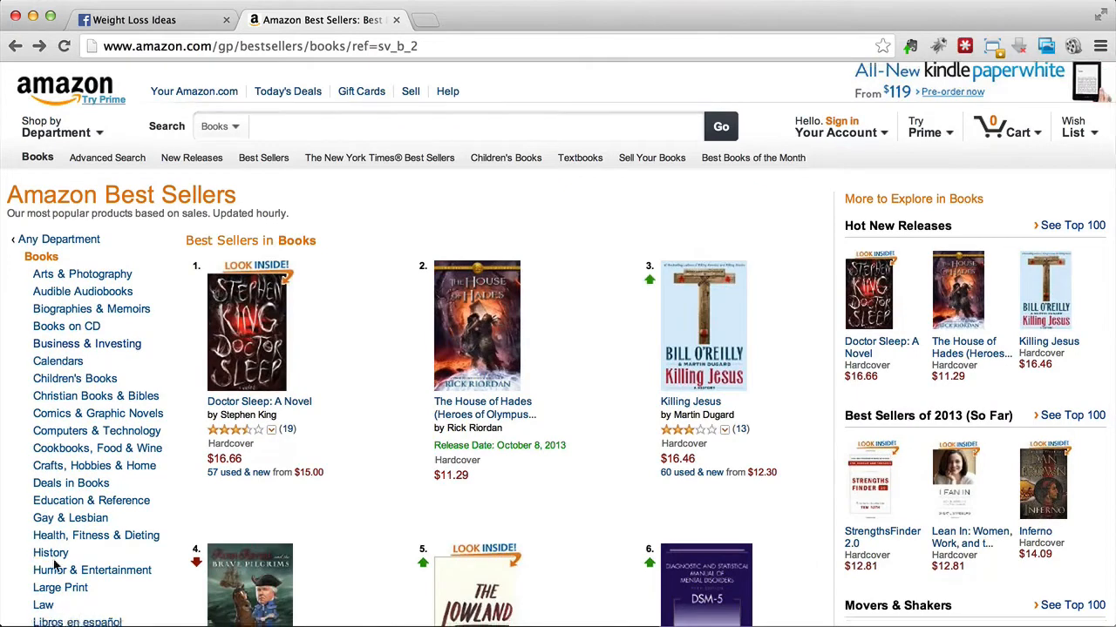
click(84, 538)
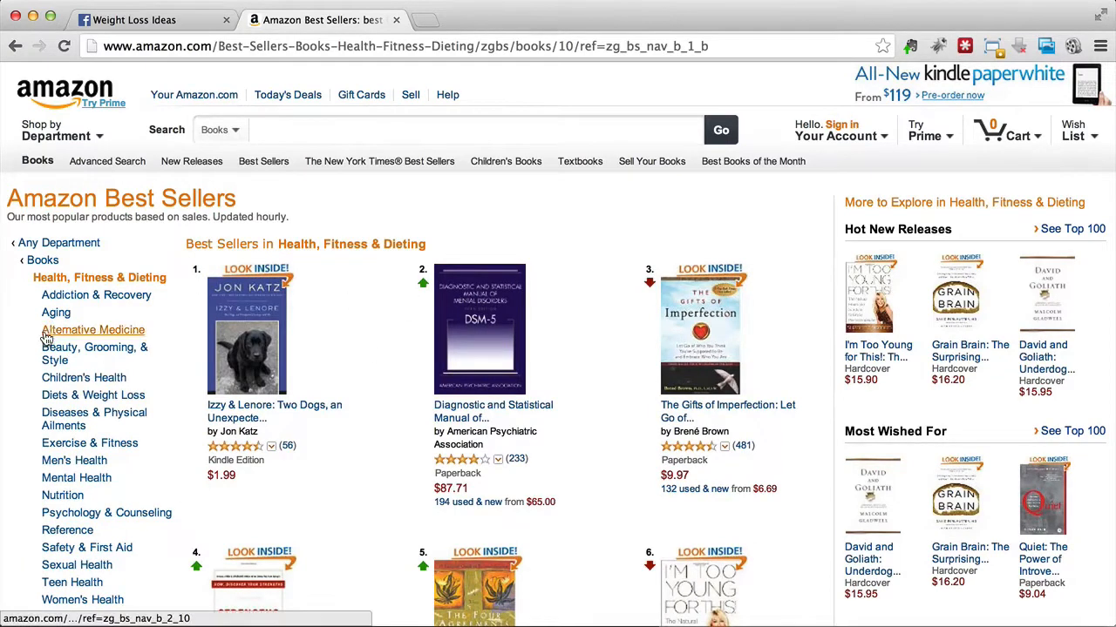
scroll(44, 406, down, 1)
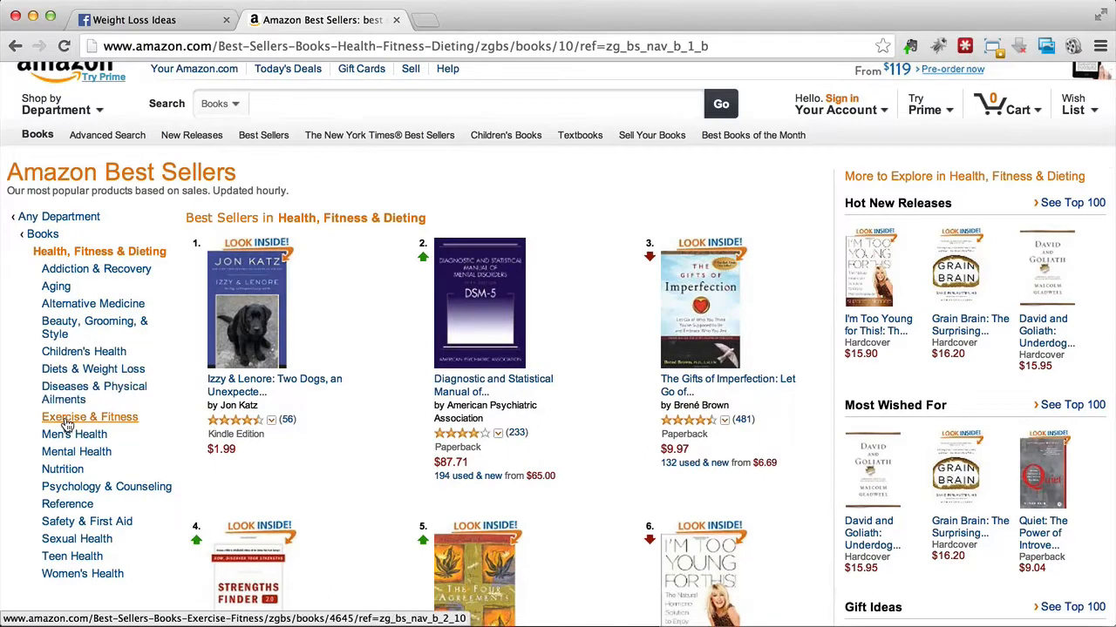
click(73, 372)
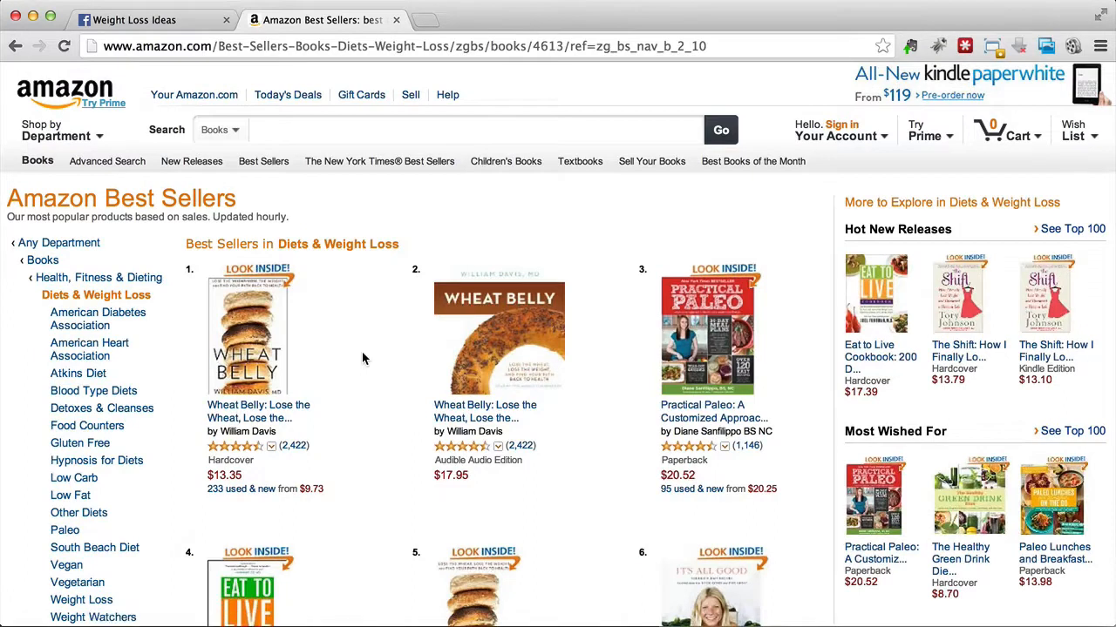
Step: Copy the author's name of the top-ranked Wheat Belly hardcover from the best sellers list
scroll(363, 357, down, 1)
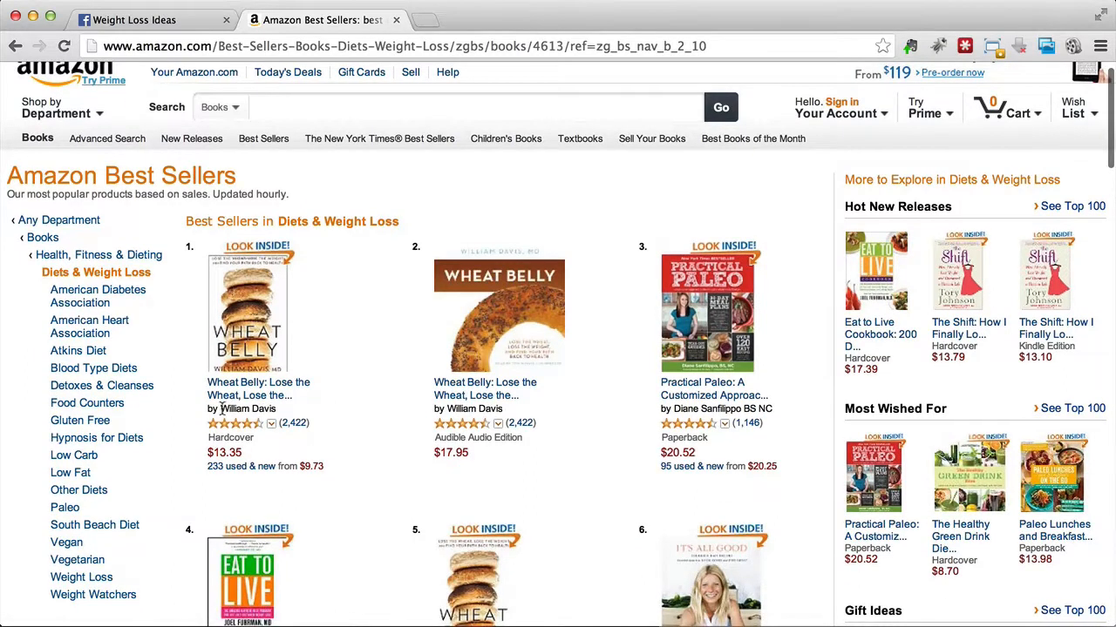
drag(220, 409, 280, 409)
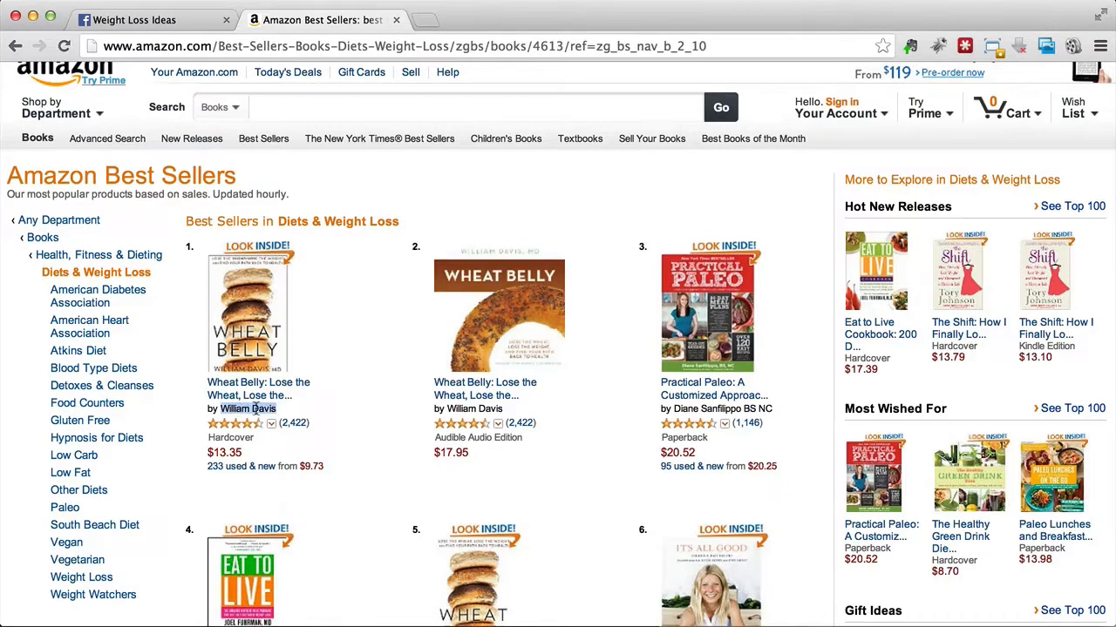
right_click(253, 409)
click(283, 415)
Step: Search Facebook for the copied author's name and open the author's Wheat Belly book page
click(130, 21)
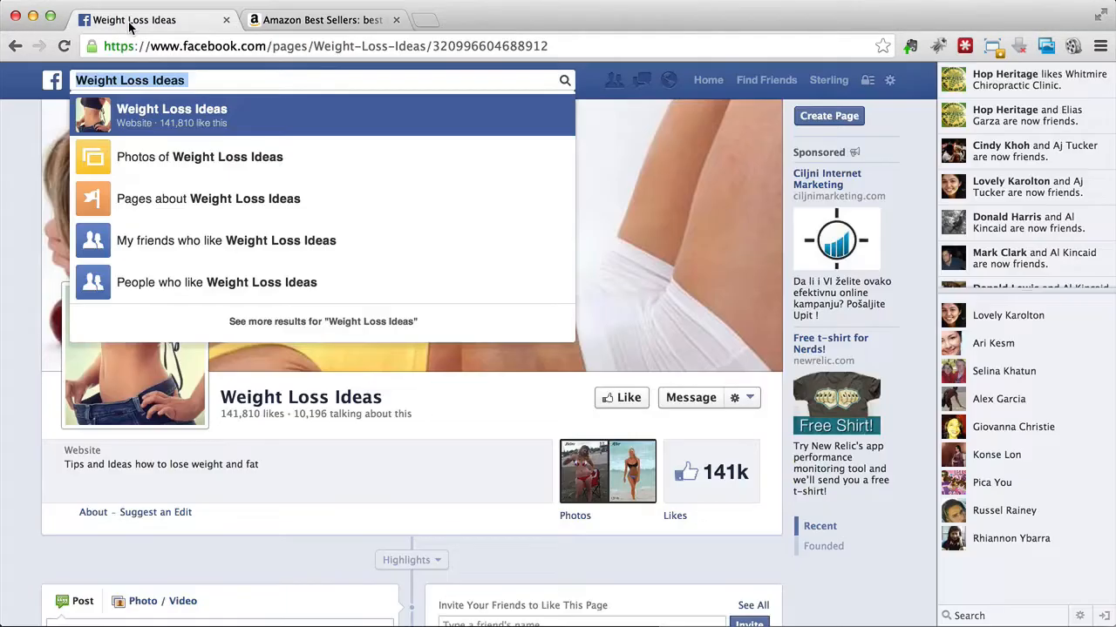
right_click(302, 78)
click(331, 160)
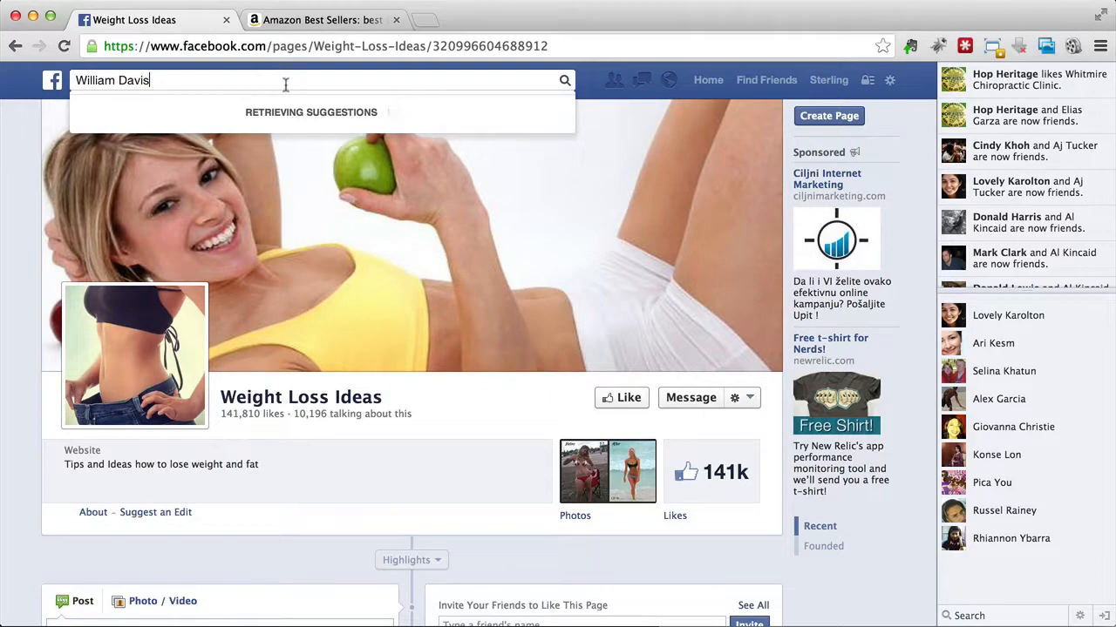
click(565, 82)
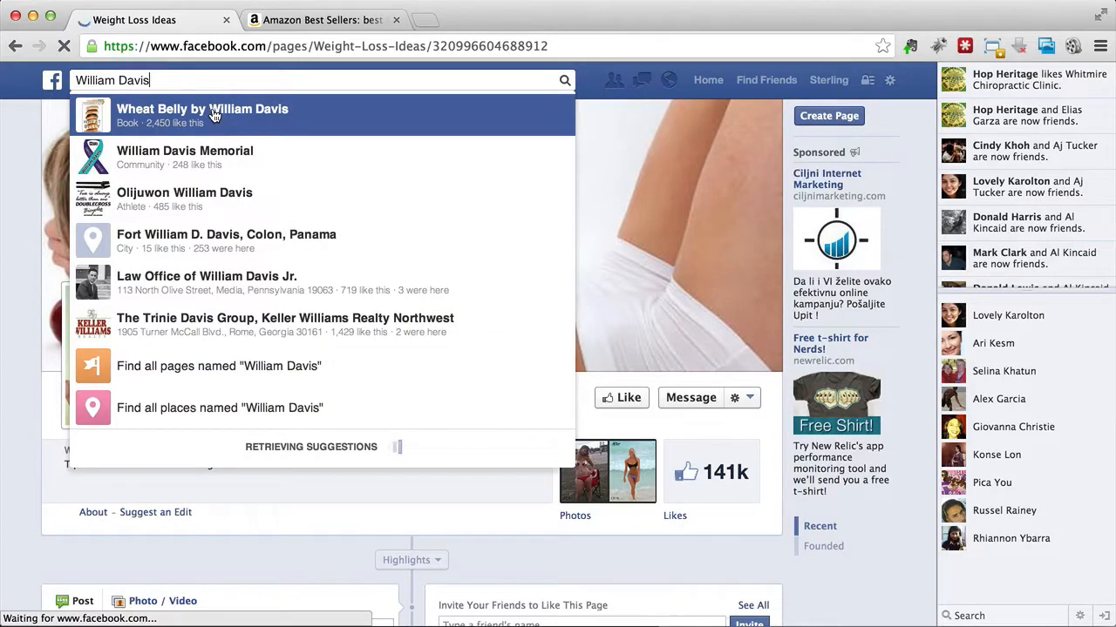
click(215, 116)
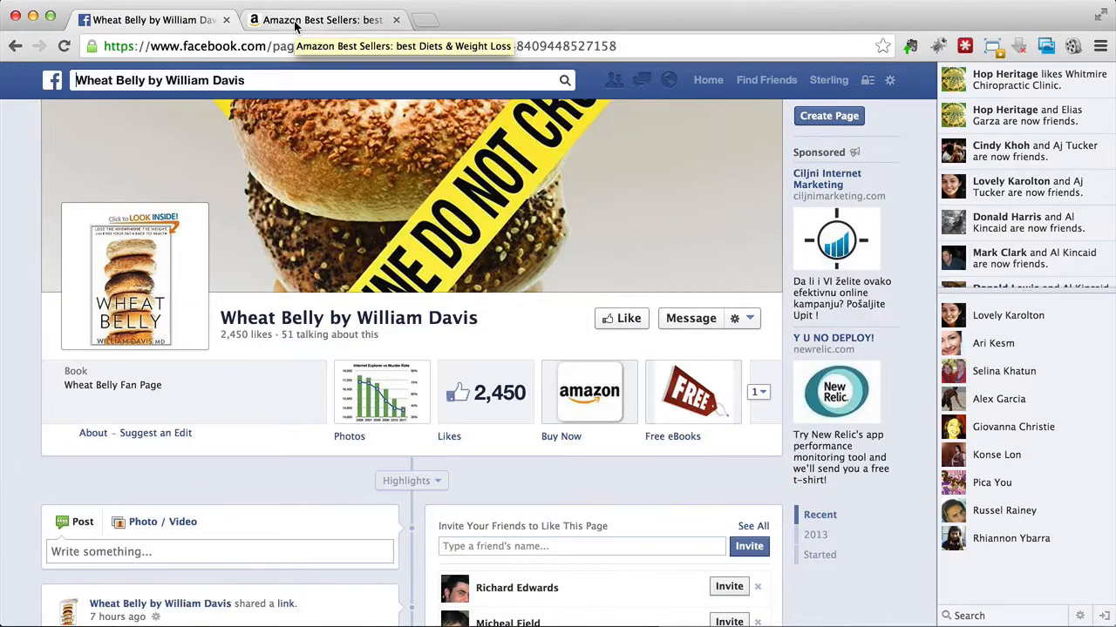
Step: Return to the Amazon Diets & Weight Loss best sellers and copy the author's name of the sixth-ranked It's All Good hardcover
click(294, 26)
scroll(380, 354, down, 5)
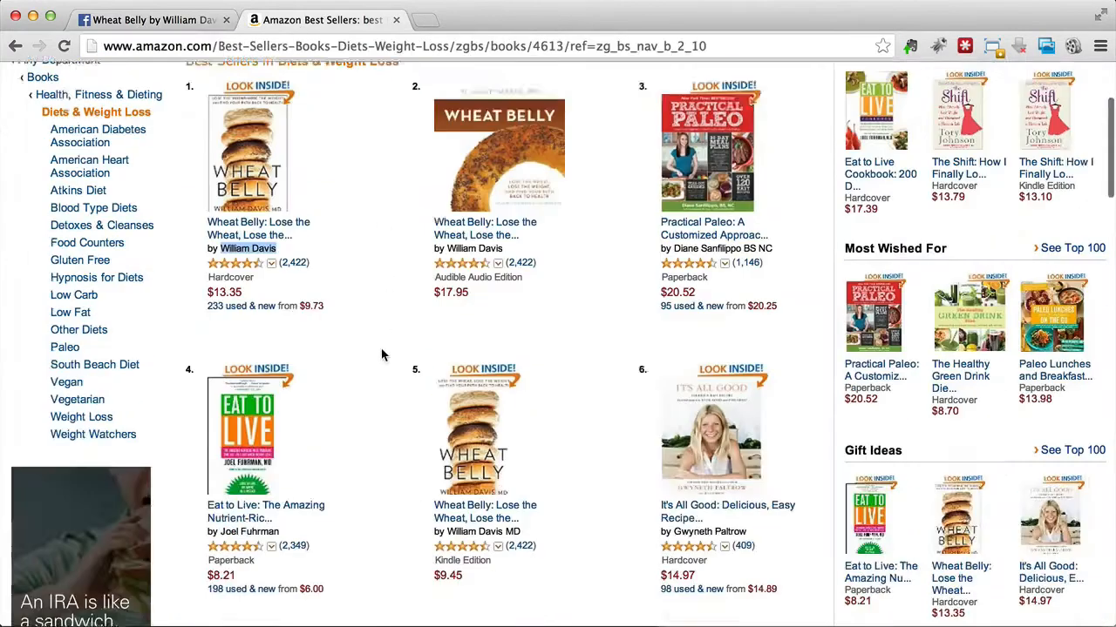
scroll(380, 354, up, 1)
scroll(380, 354, up, 1)
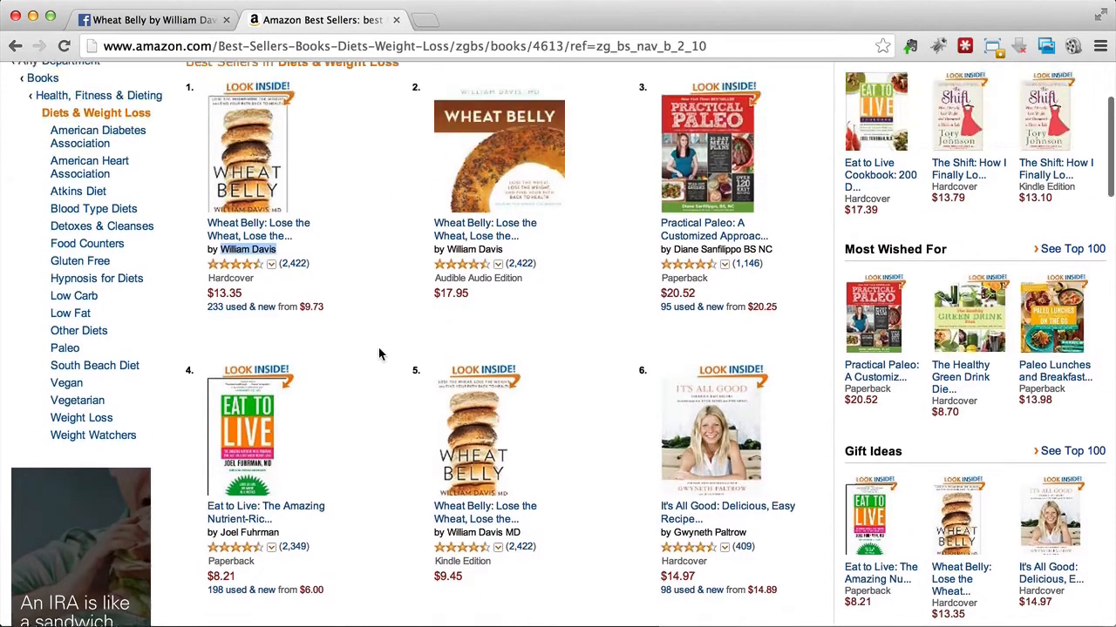
scroll(602, 447, down, 4)
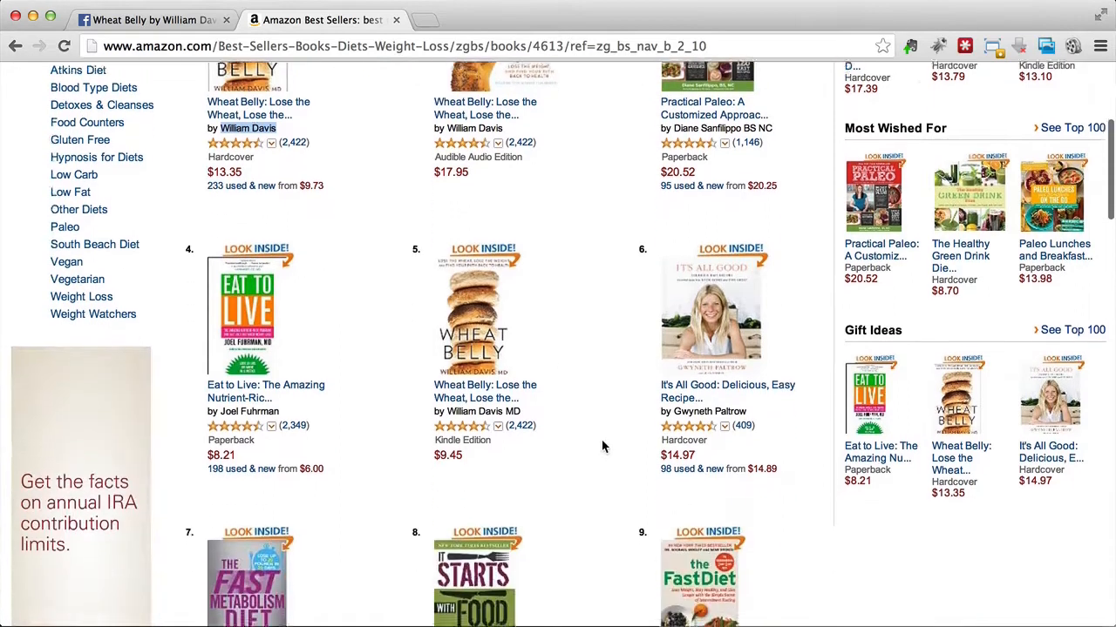
drag(673, 373, 727, 369)
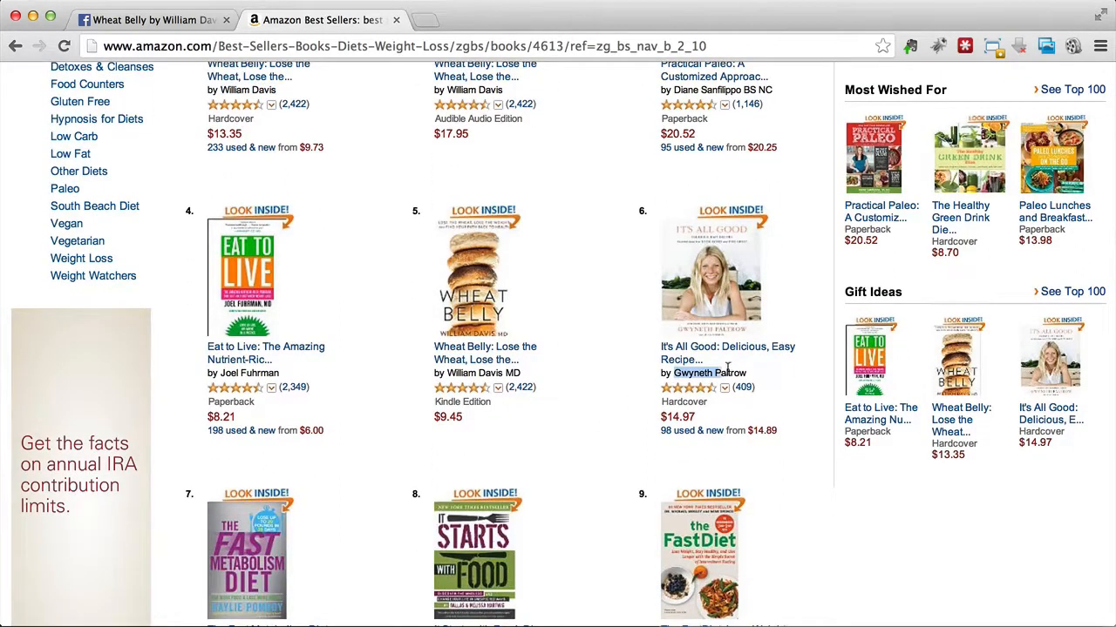
click(738, 373)
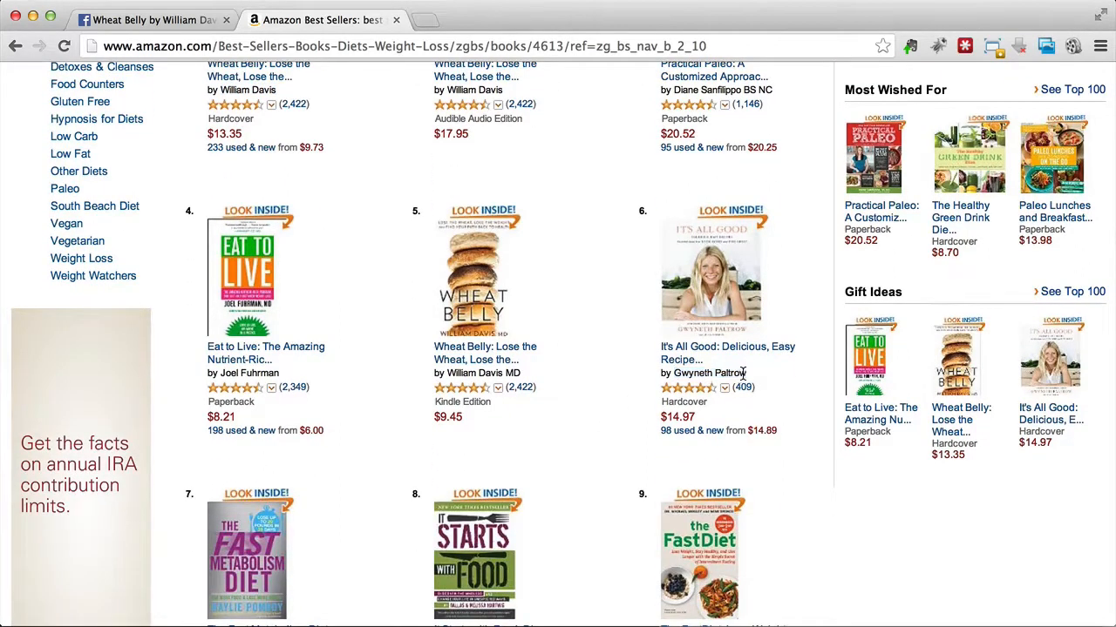
shift+click(672, 375)
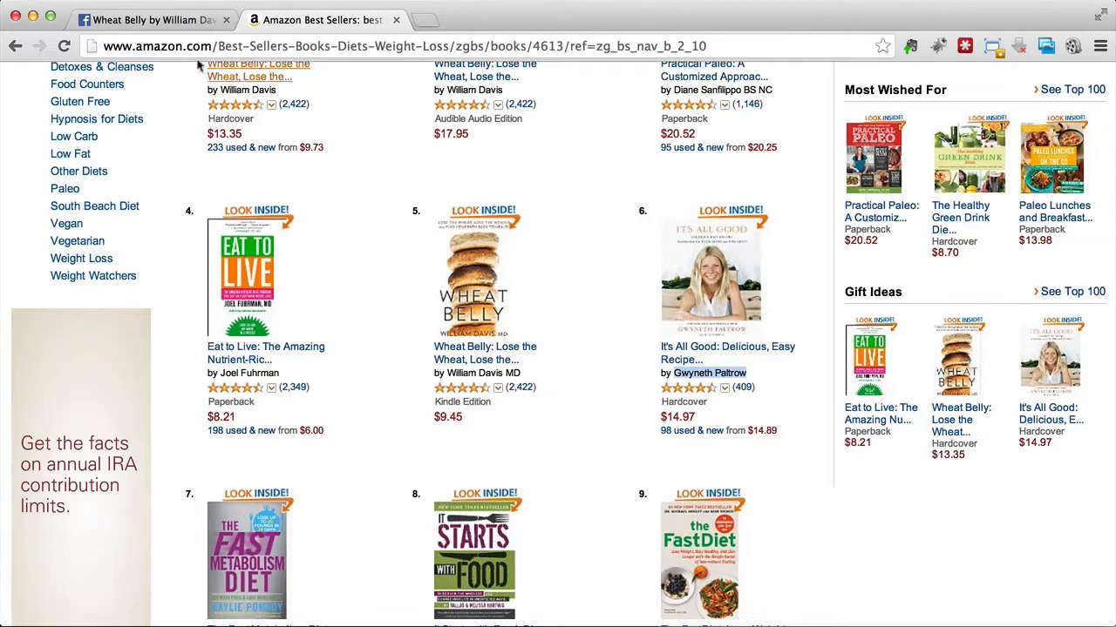
Step: Search Facebook for the copied author's name and add the book title "it's all good" to the query
click(152, 19)
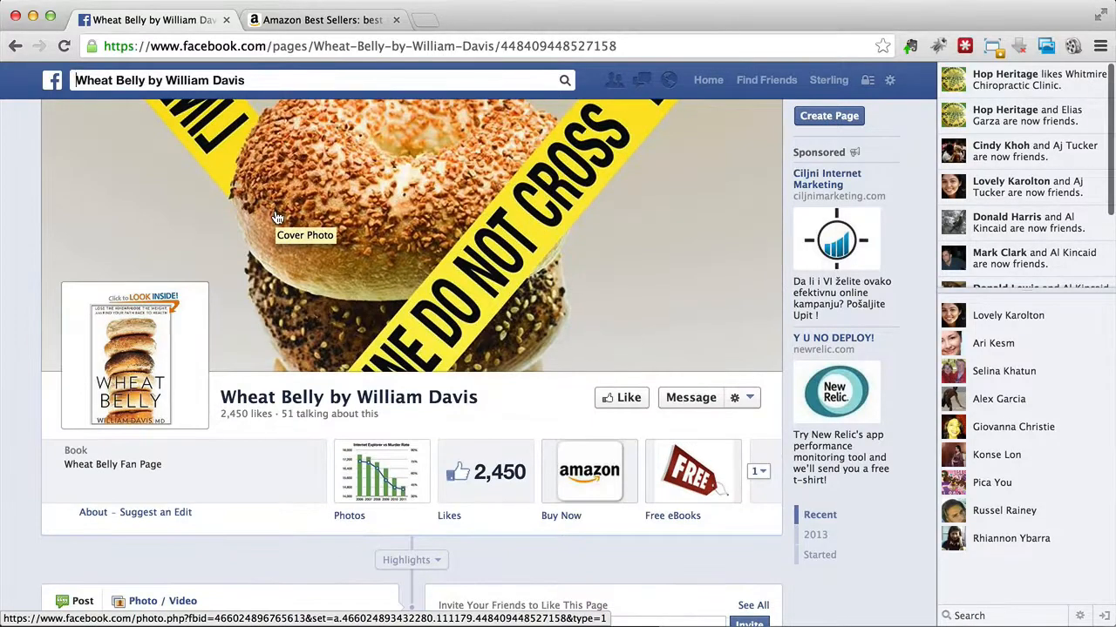
click(266, 81)
key(super+v)
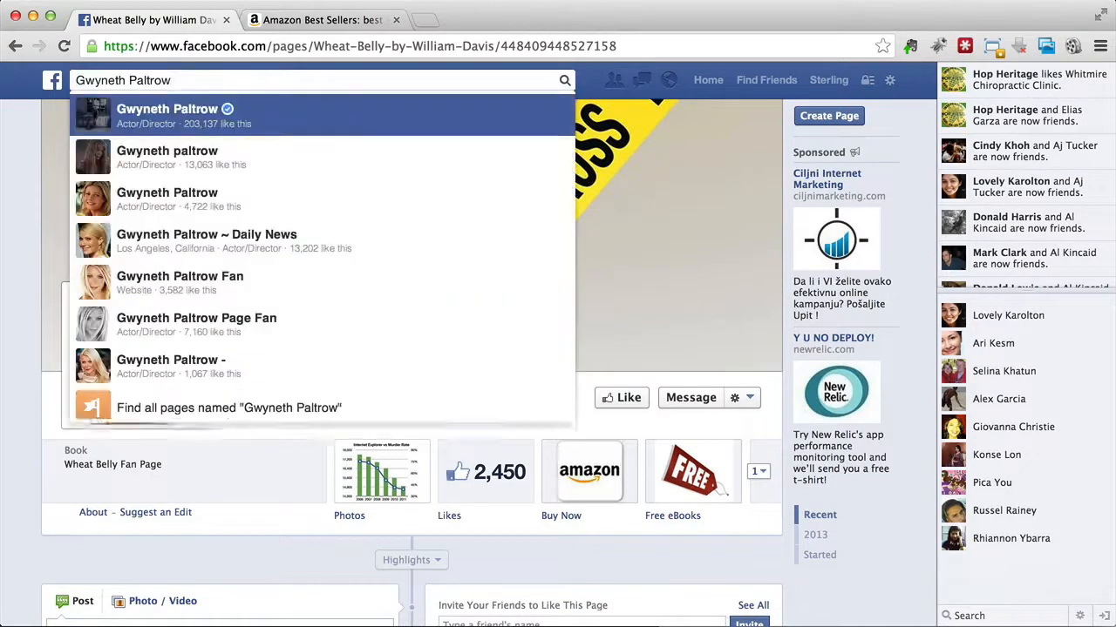
click(322, 19)
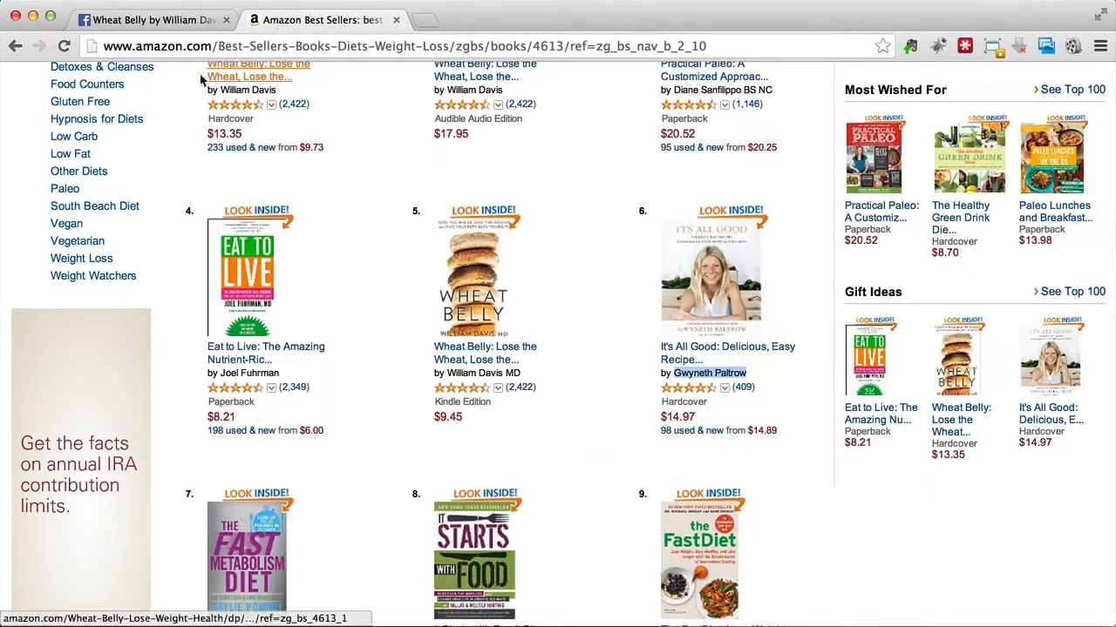
click(150, 19)
text(it's all good)
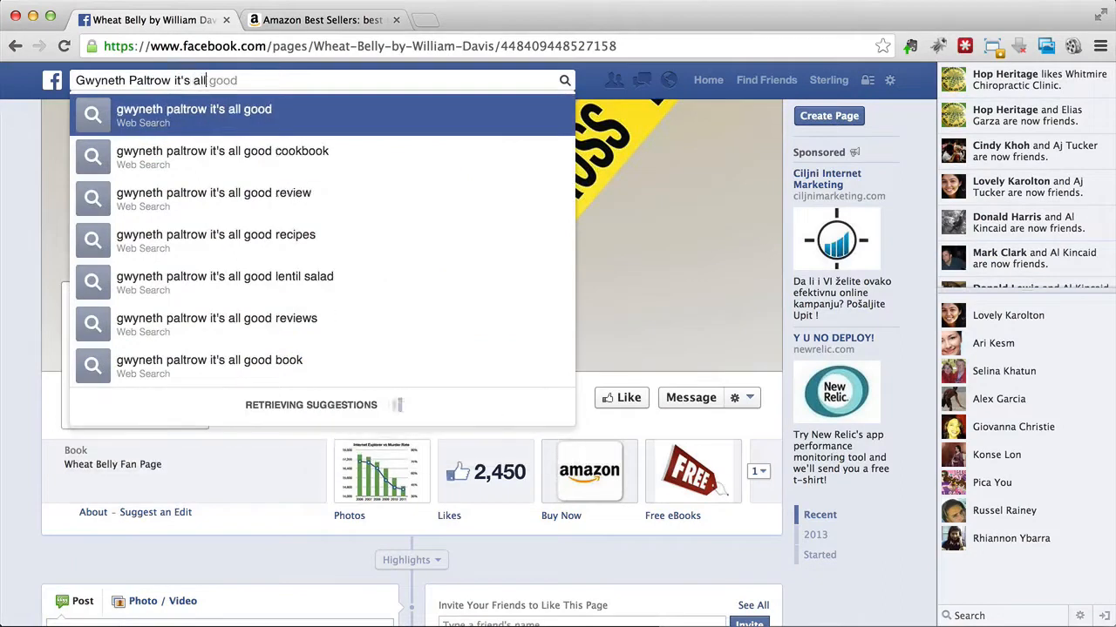
Step: Reorder the Facebook query to "it's all good gwyneth paltrow" and run the search
drag(175, 79, 52, 80)
key(BackSpace)
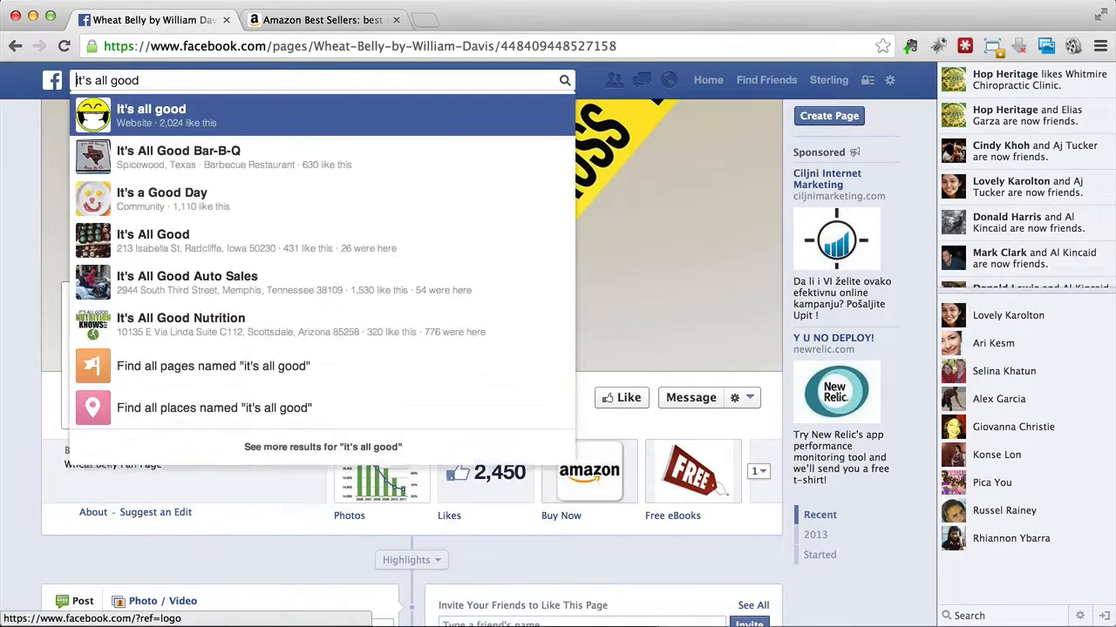
key(Down)
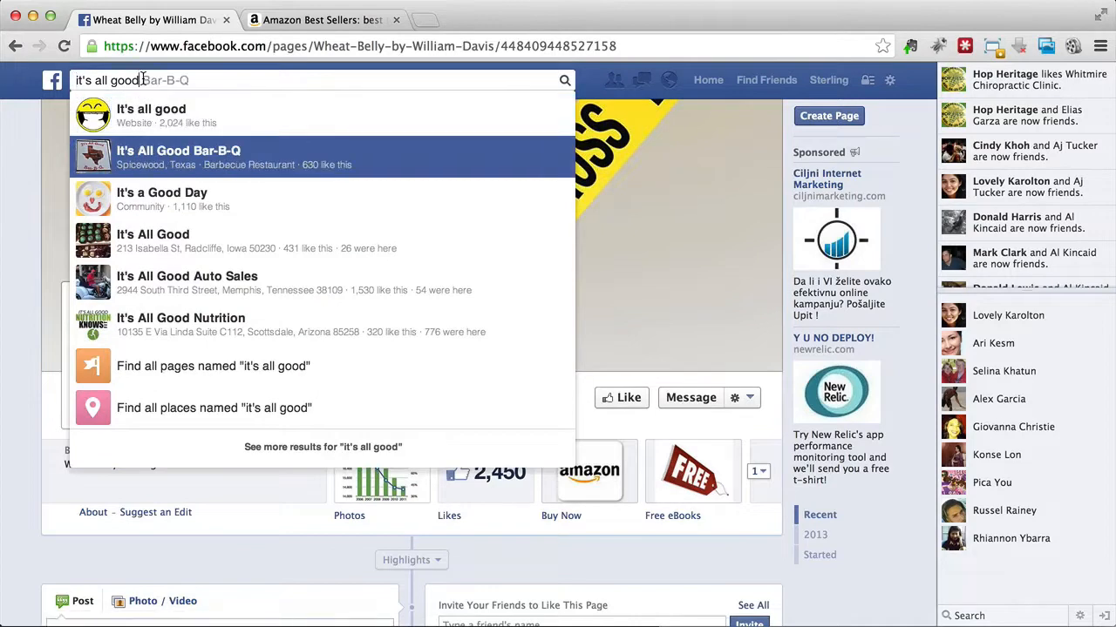
text(gwyn)
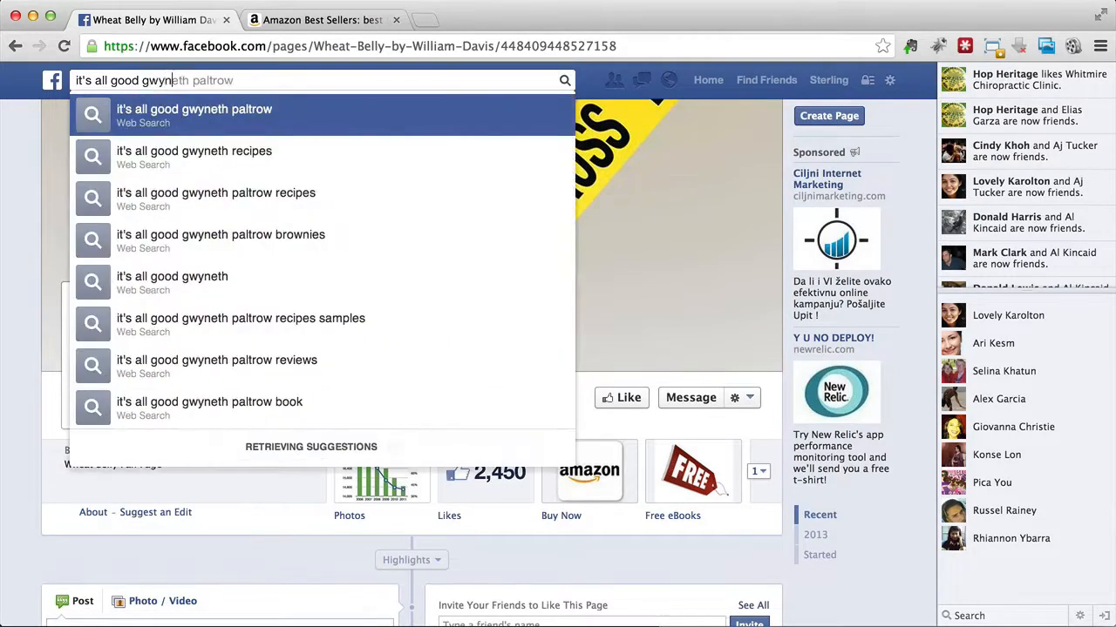
text(eth paltrow)
key(Return)
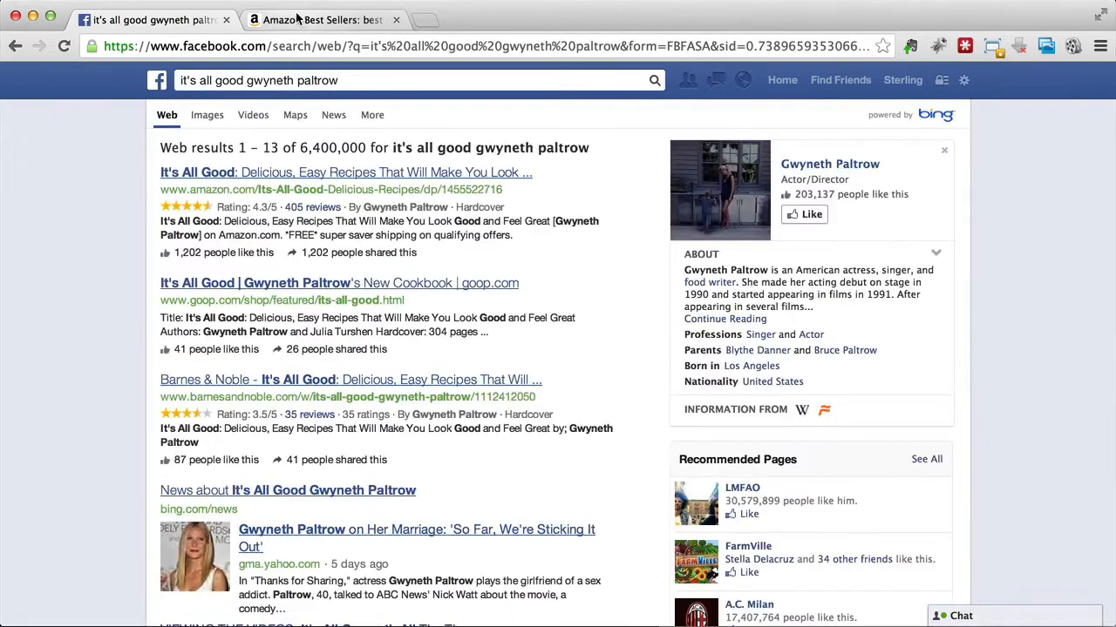
Step: Search Facebook for "gwyneth paltrow" alone and open her verified Actor/Director page
click(307, 79)
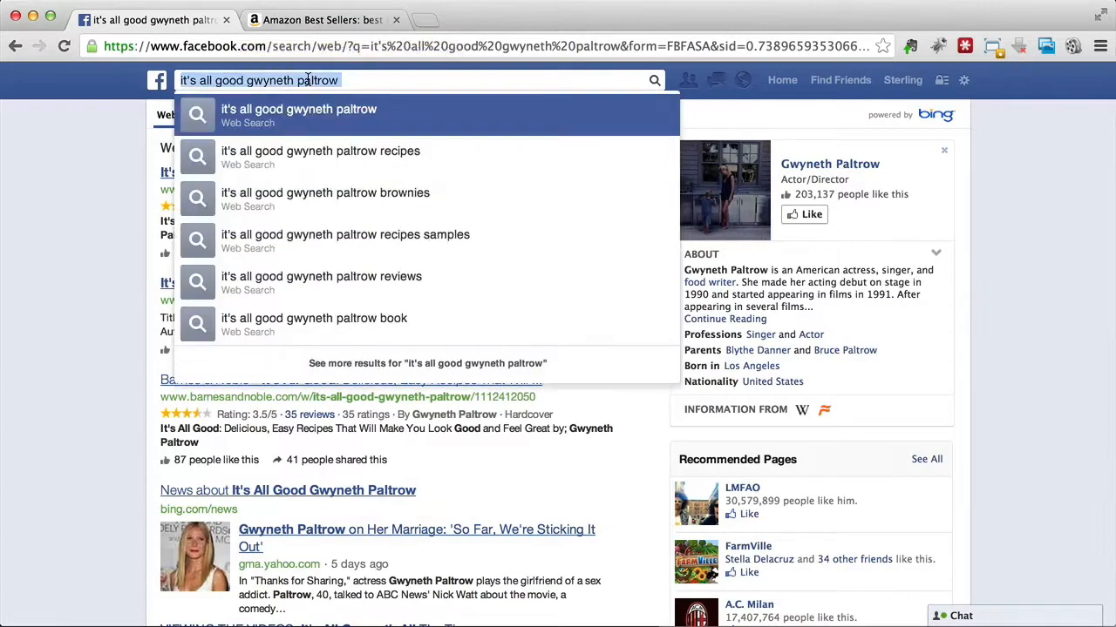
text(gwyneth pal)
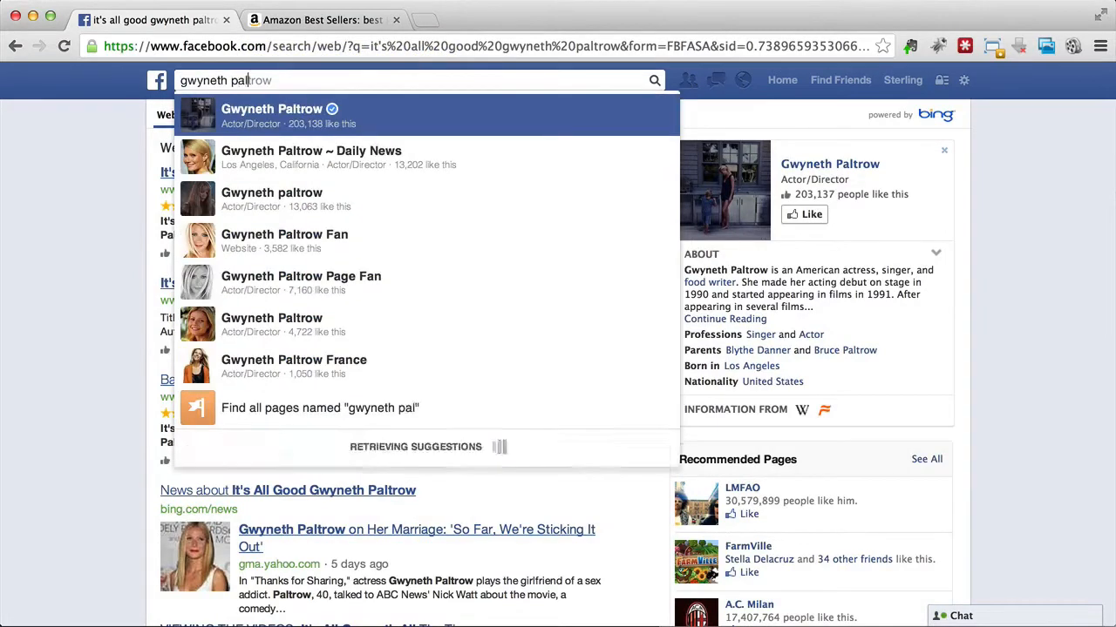
text(trow)
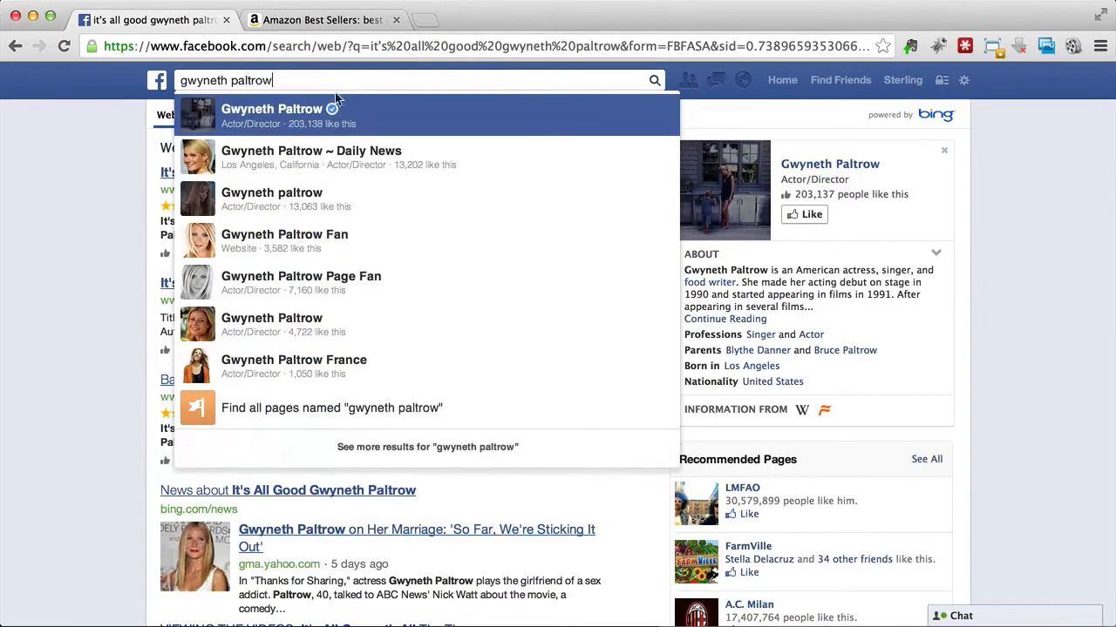
click(315, 113)
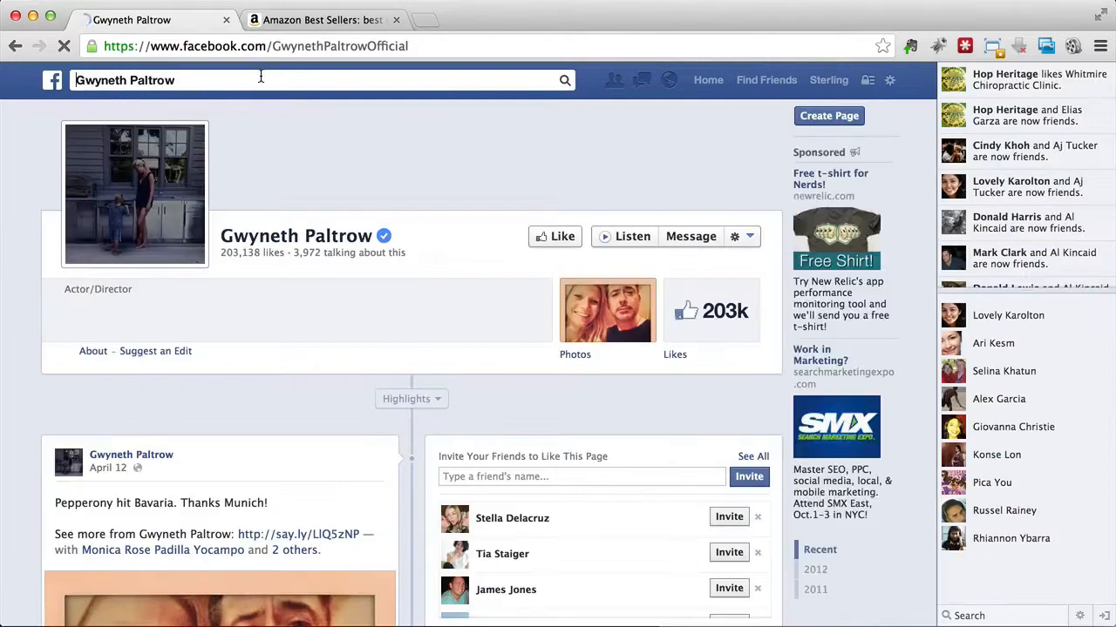
click(260, 77)
key(Down)
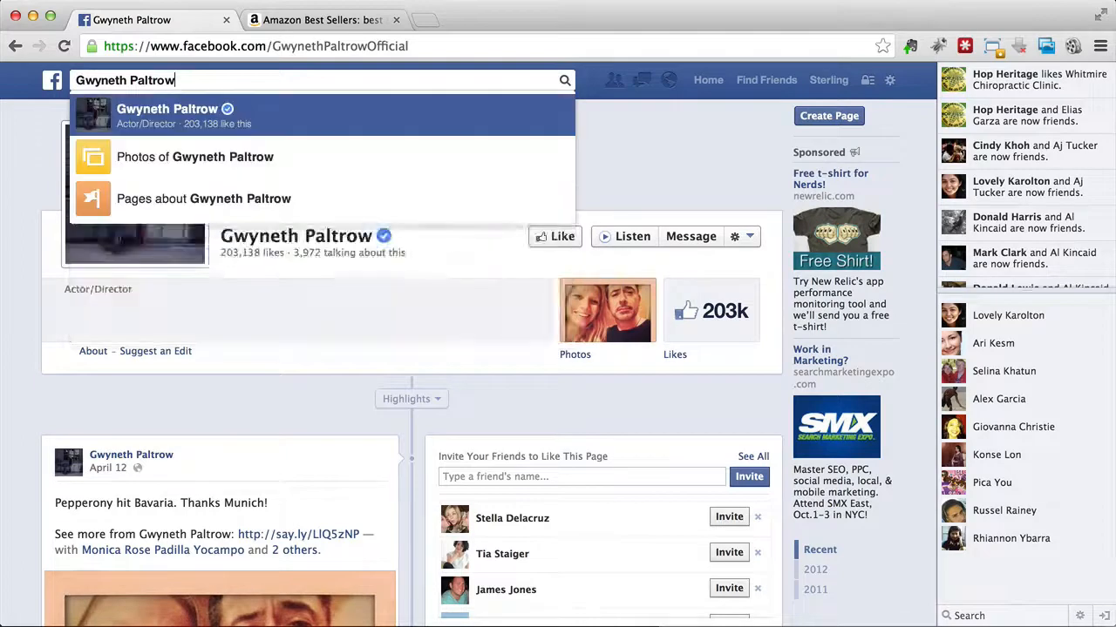
Step: Copy the author's name of the top-ranked Wheat Belly hardcover from the Amazon best sellers again
click(318, 20)
scroll(308, 245, up, 3)
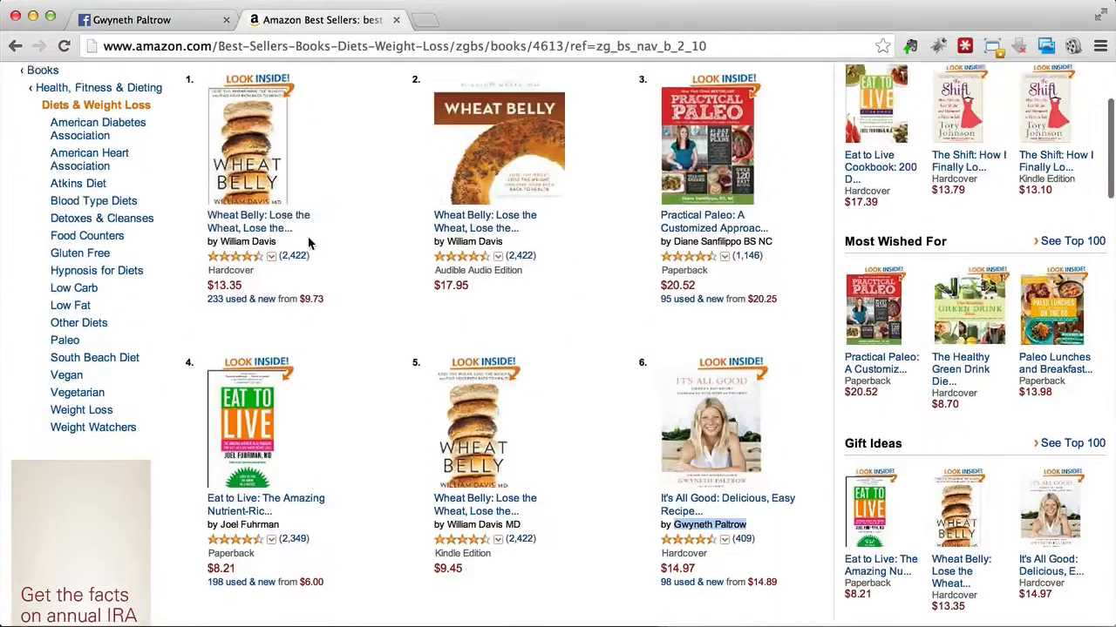
drag(221, 270, 280, 272)
key(super+c)
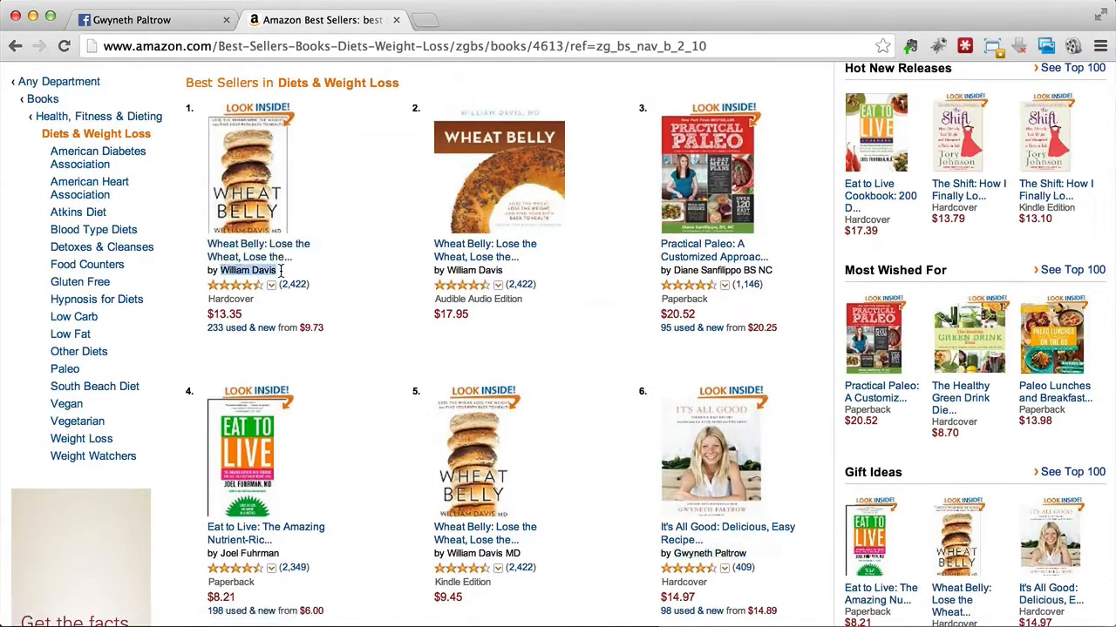
Step: Search Facebook for the copied name, reopen the Wheat Belly book page and look through its posts
click(130, 19)
triple_click(154, 80)
key(super+v)
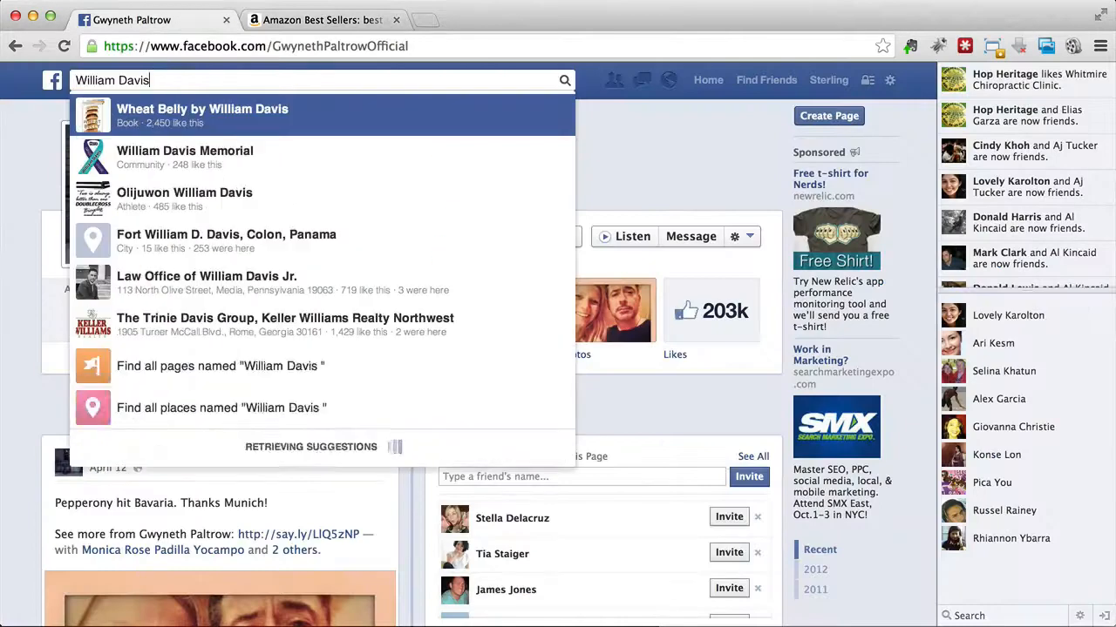
click(164, 108)
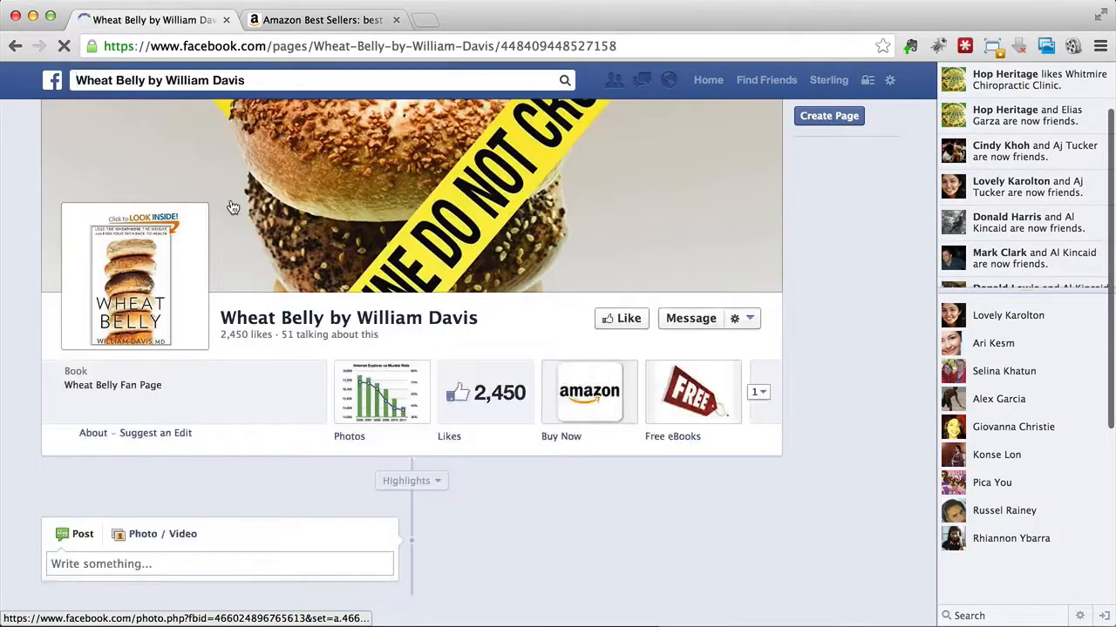
scroll(231, 206, down, 2)
scroll(231, 206, down, 10)
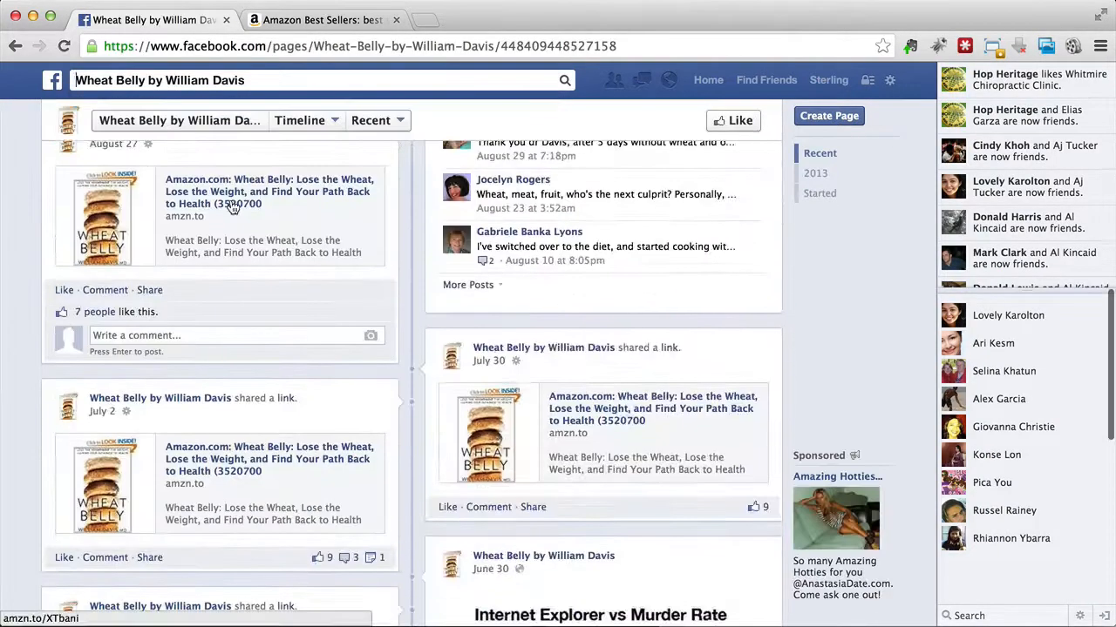
scroll(231, 205, up, 12)
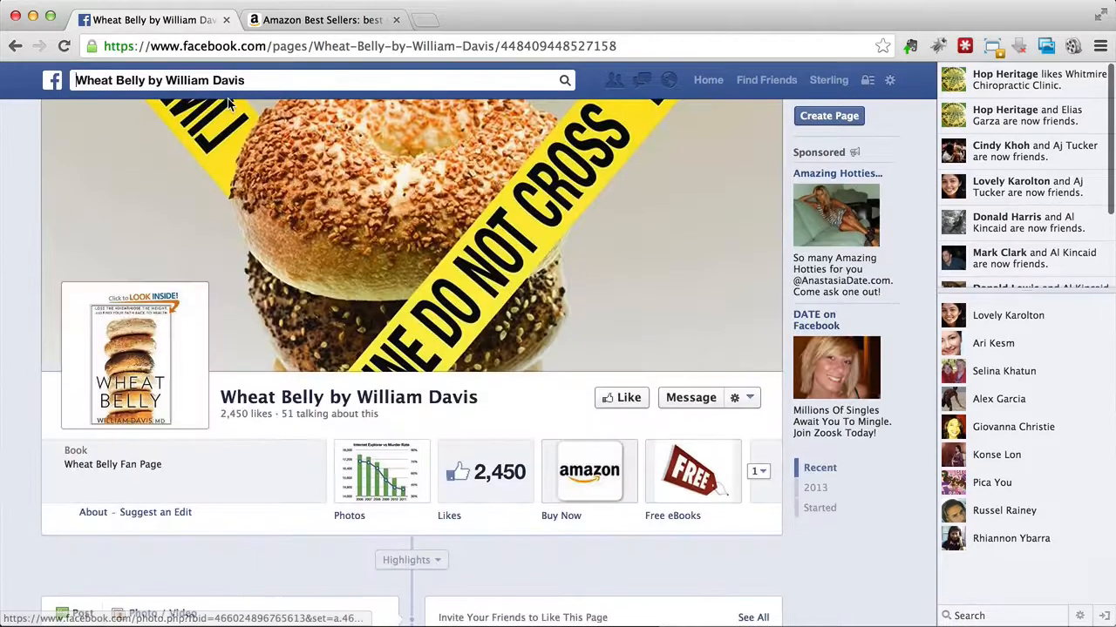
Step: Copy the full name of the Wheat Belly book page from the Facebook search box
click(204, 80)
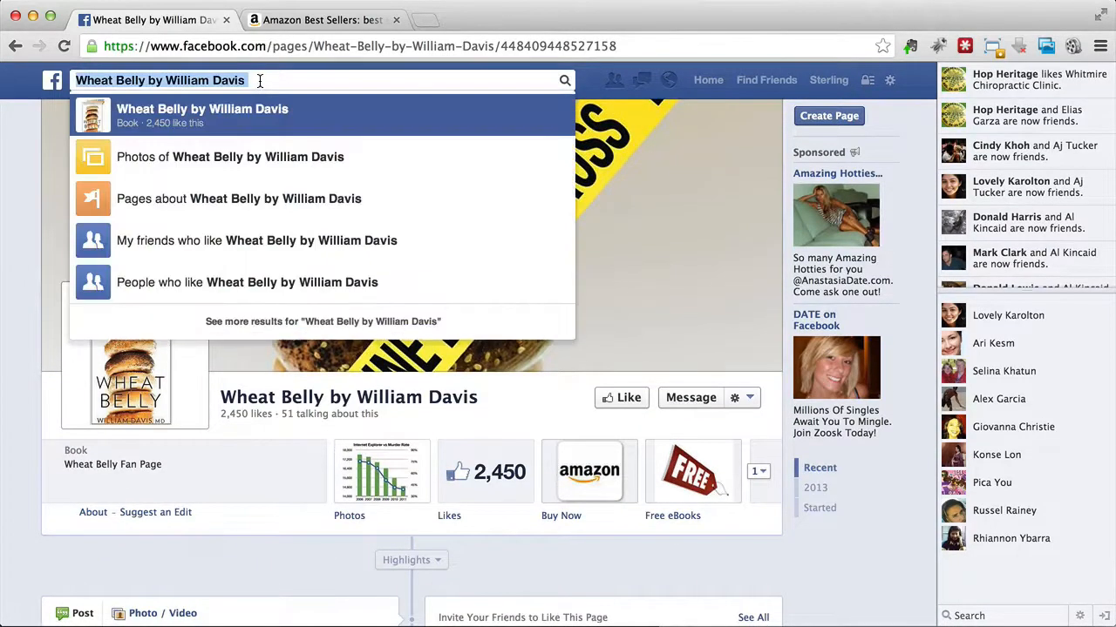
click(204, 80)
triple_click(75, 82)
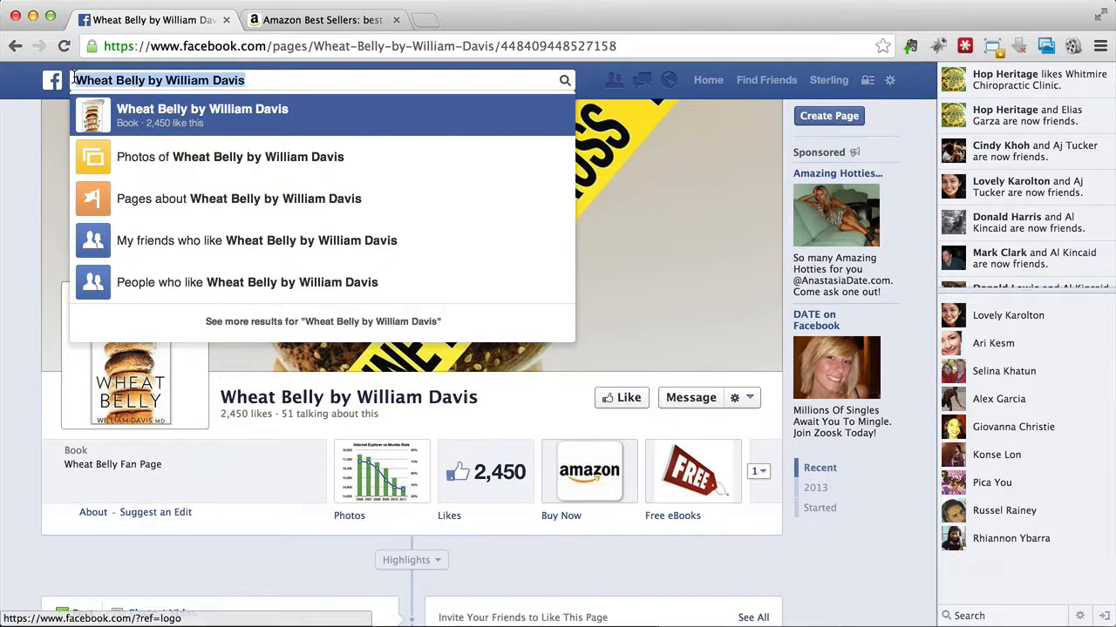
right_click(75, 80)
click(95, 147)
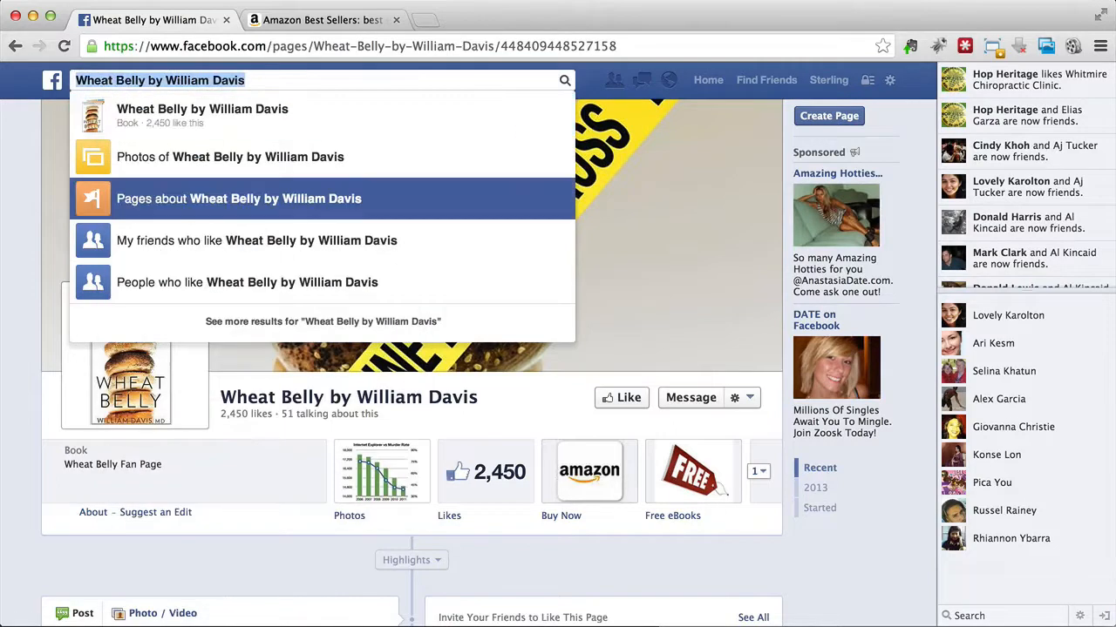
Step: Switch to Social Lead Freak and try a Page lookup with the copied Wheat Belly page name
key(super+Tab)
click(449, 238)
click(451, 232)
right_click(450, 232)
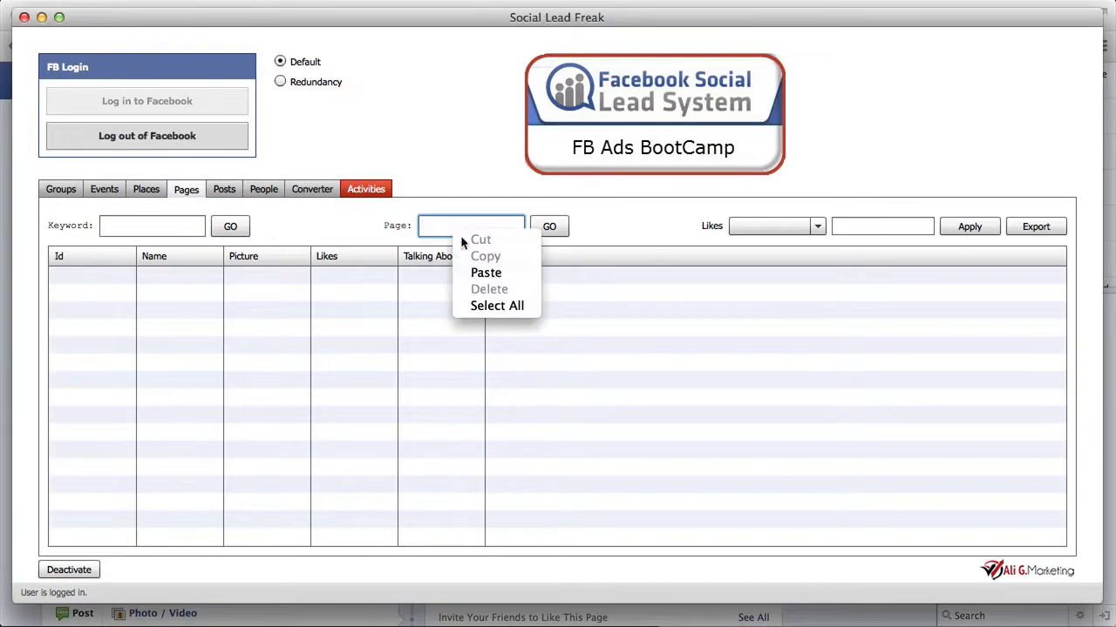
click(495, 275)
click(558, 230)
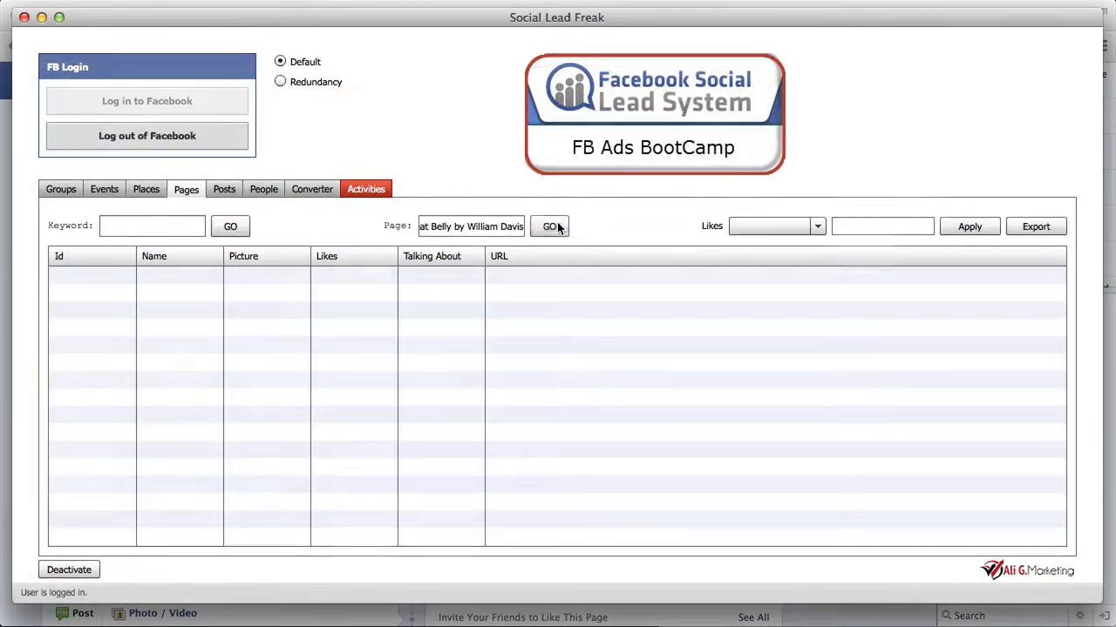
Step: Clear the Page lookup entry and run a Keyword search for pages with the copied Wheat Belly page name
drag(454, 227, 578, 200)
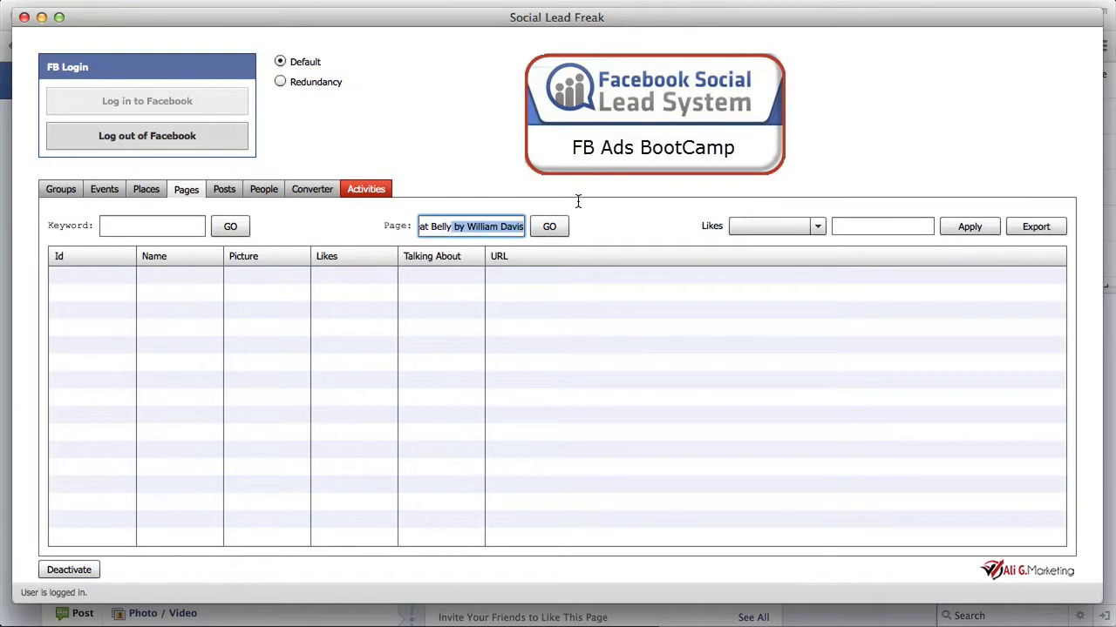
click(477, 225)
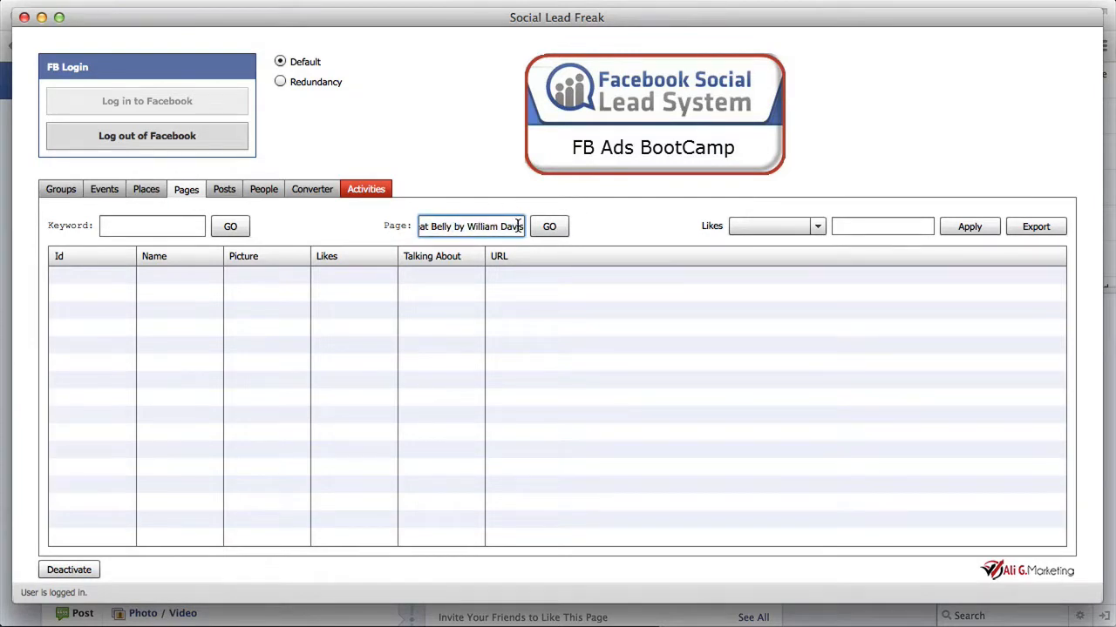
drag(516, 227, 334, 231)
key(BackSpace)
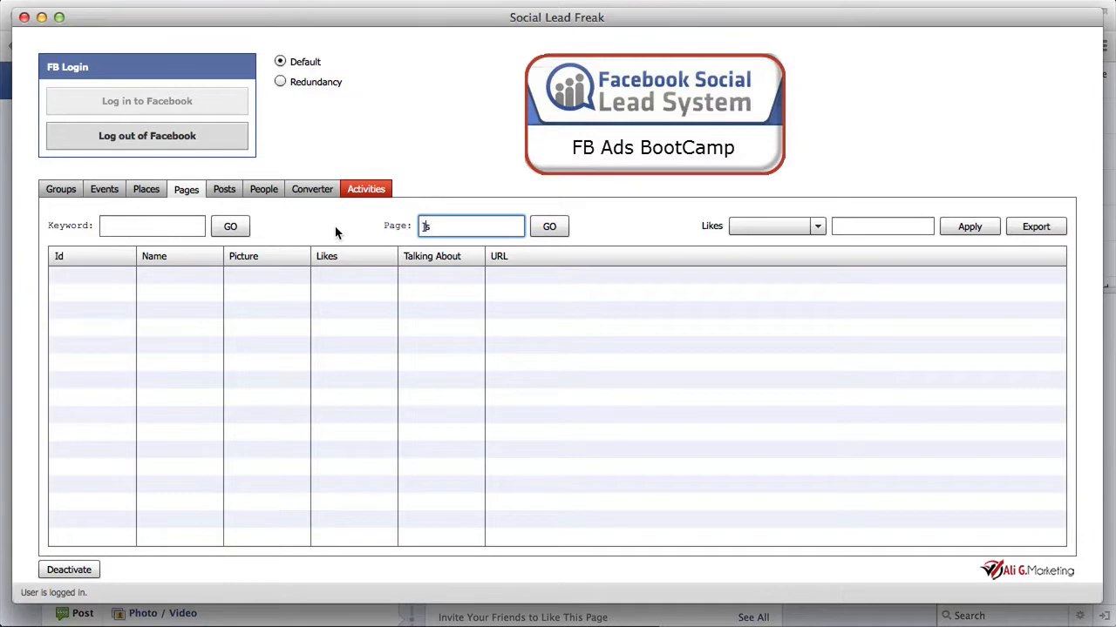
right_click(197, 226)
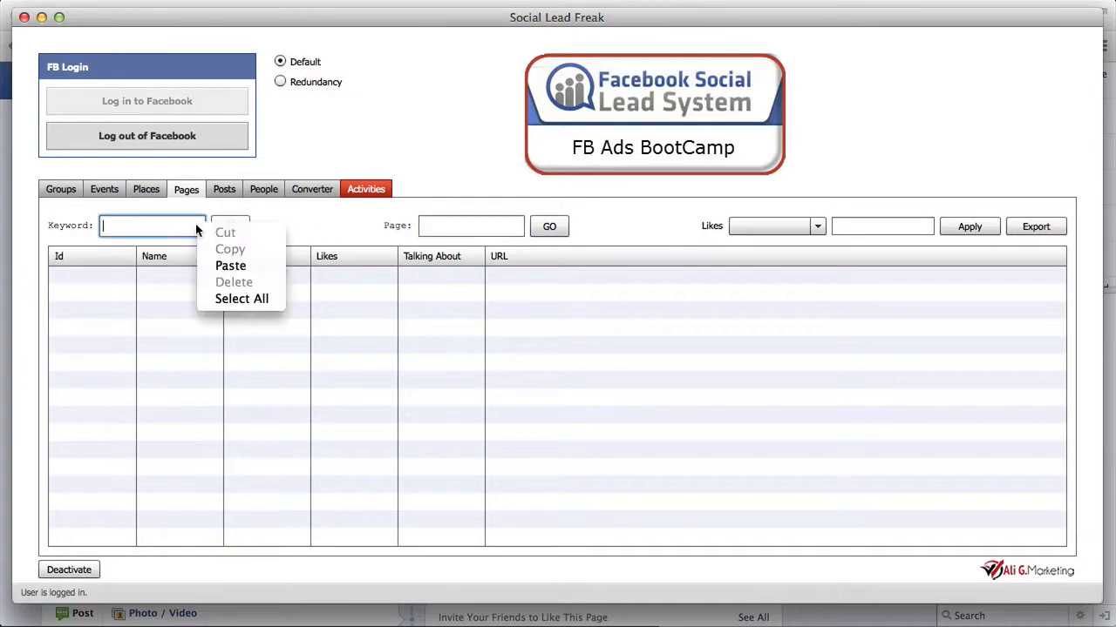
click(212, 266)
click(229, 226)
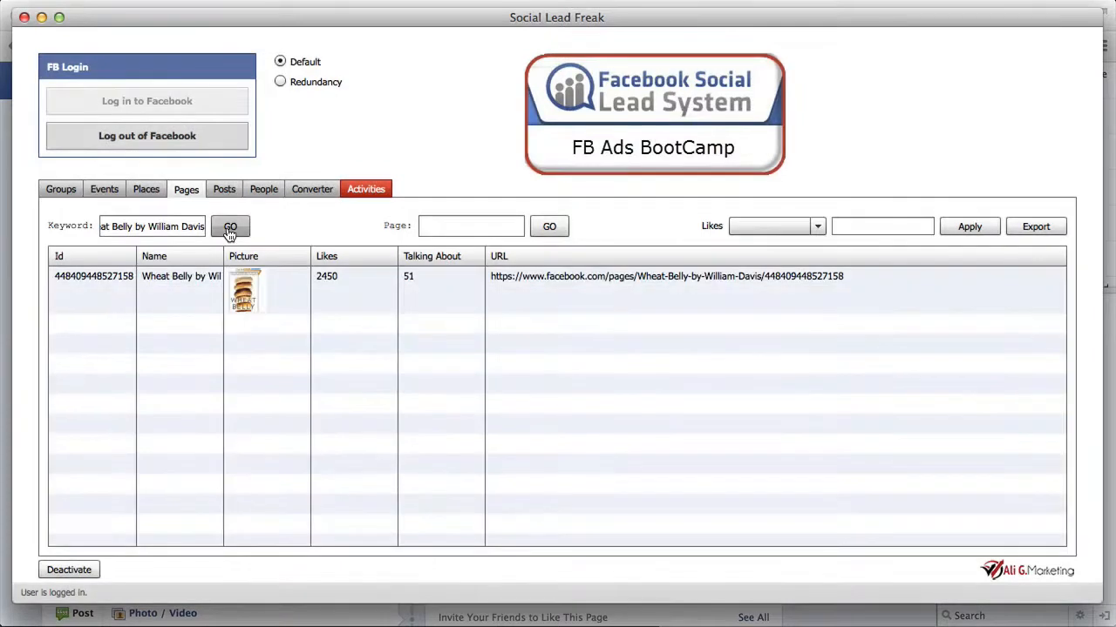
Step: Extract the user IDs from the Wheat Belly page in the results and agree to process its posts
click(151, 282)
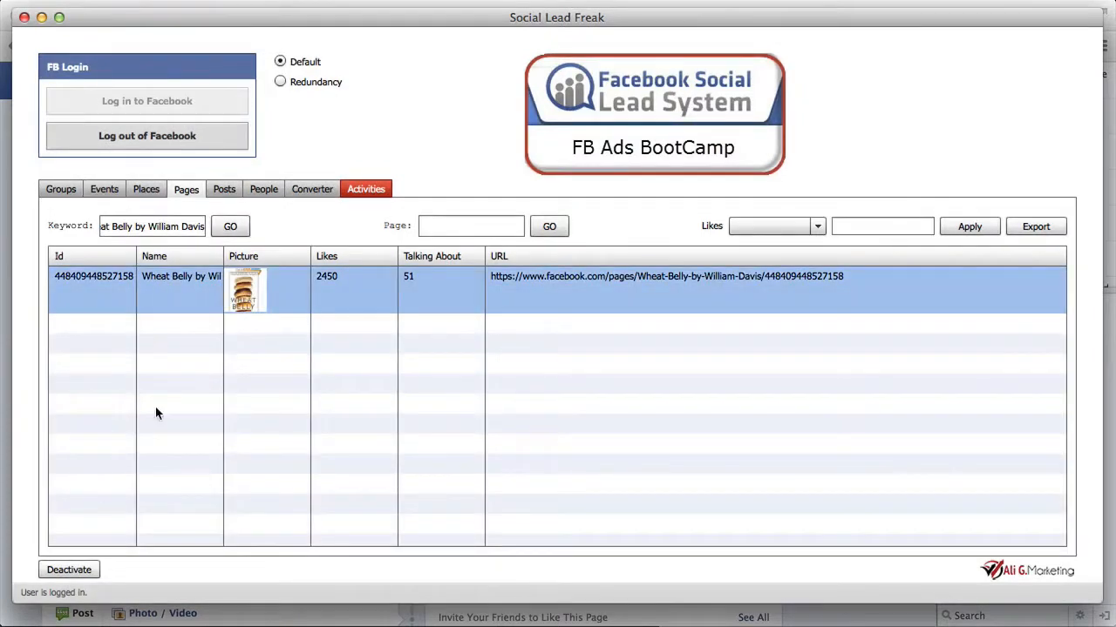
right_click(167, 282)
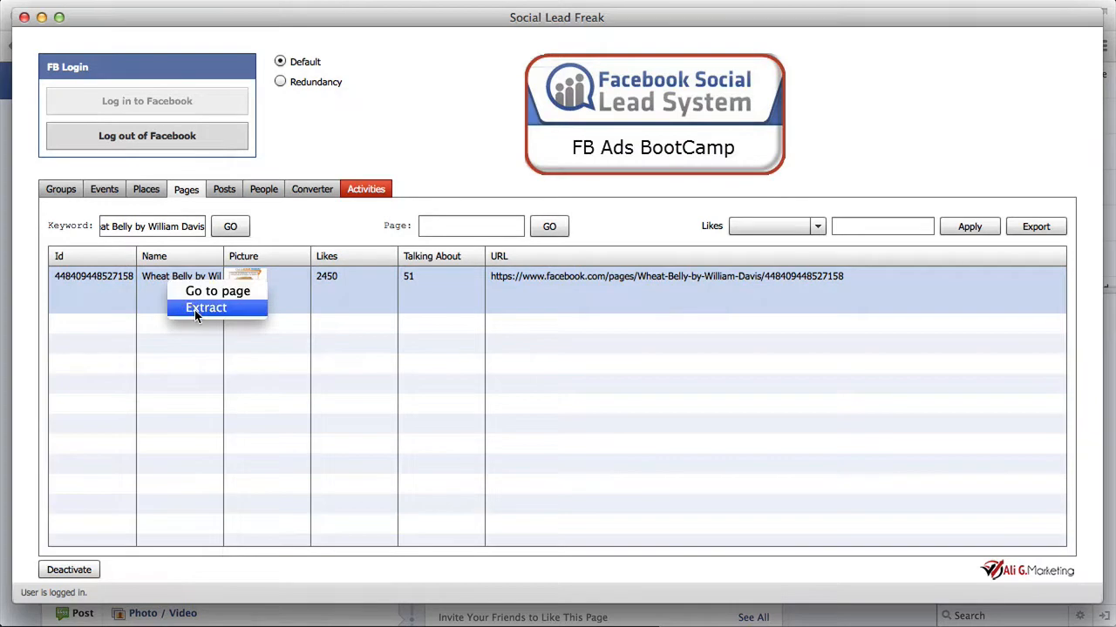
right_click(386, 296)
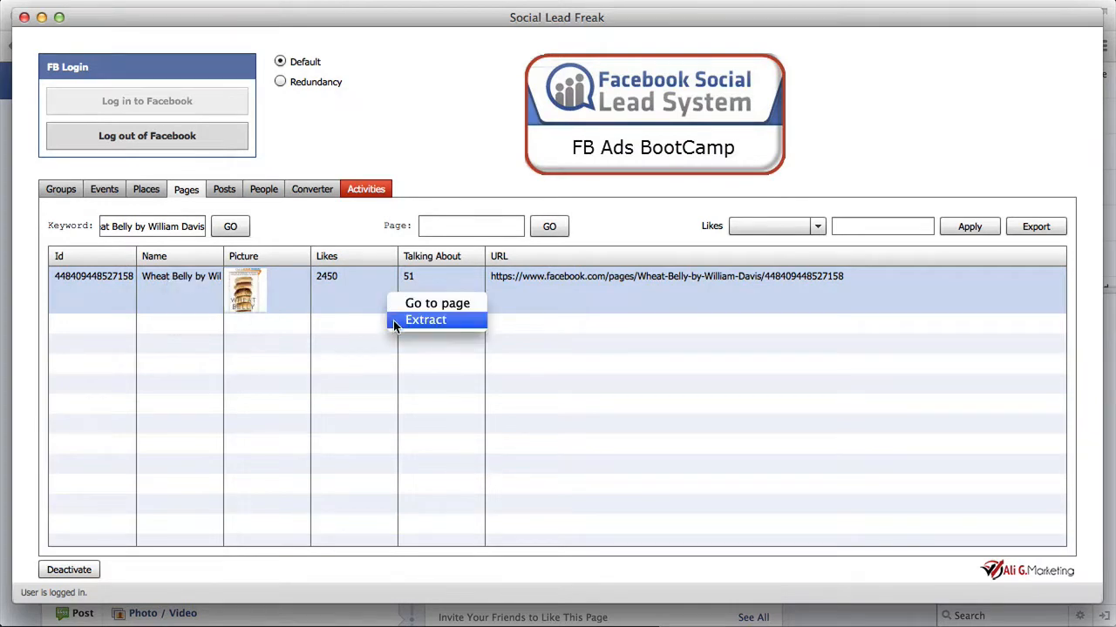
click(394, 320)
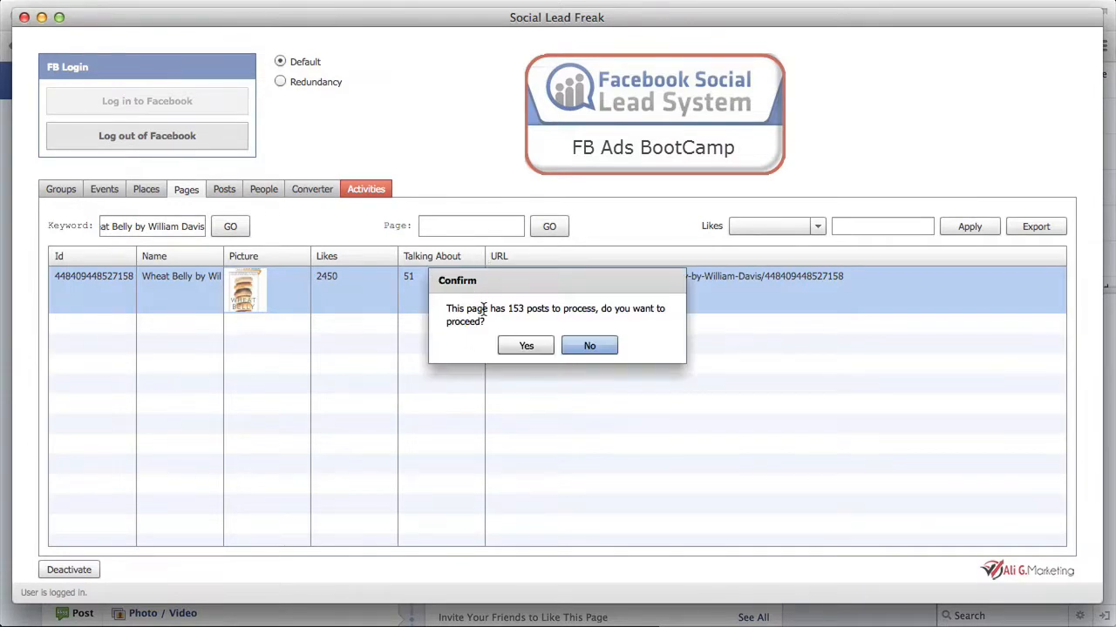
click(538, 347)
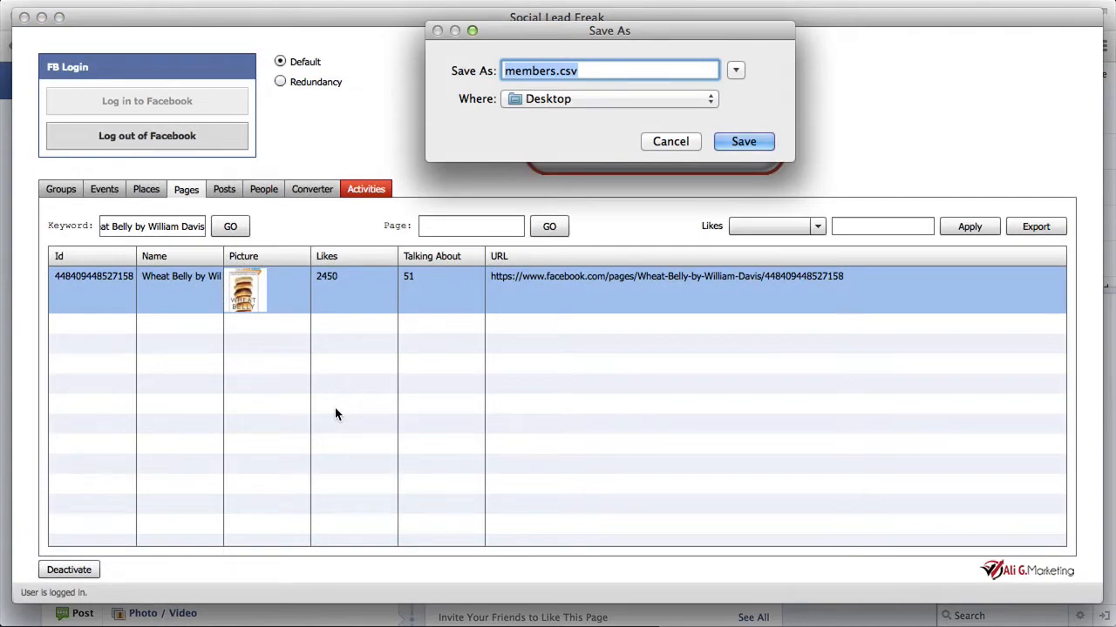
Step: Save the extracted members to the Desktop as "WheatBelly by William.csv"
key(Left)
key(shift+Right)
key(shift+Right)
key(shift+Right)
key(shift+Right)
key(shift+Right)
key(shift+Right)
key(shift+Right)
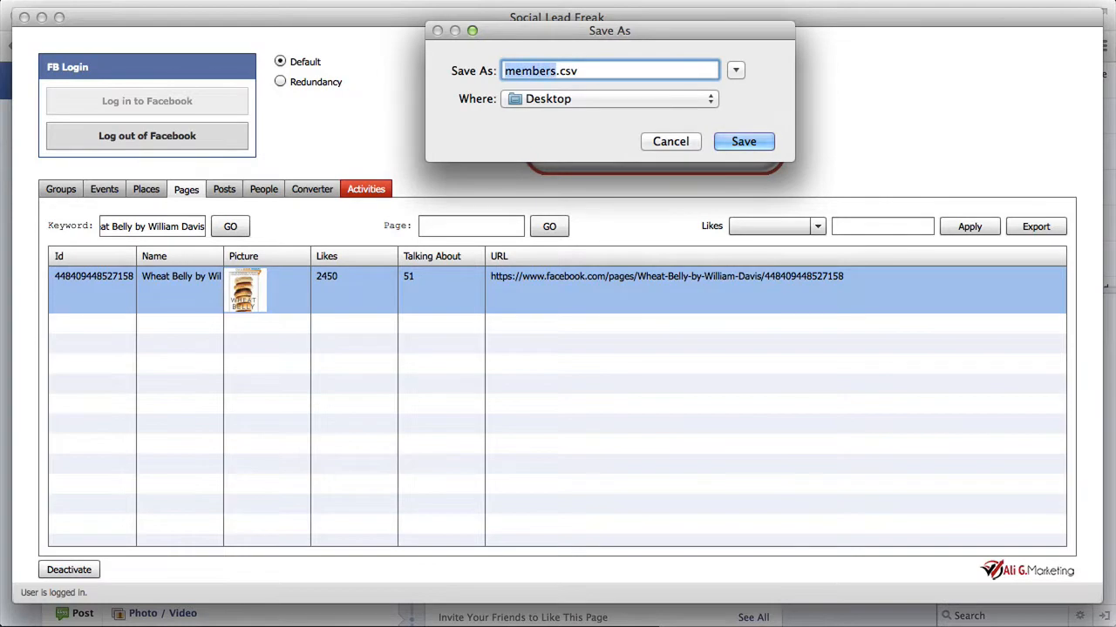
text(W)
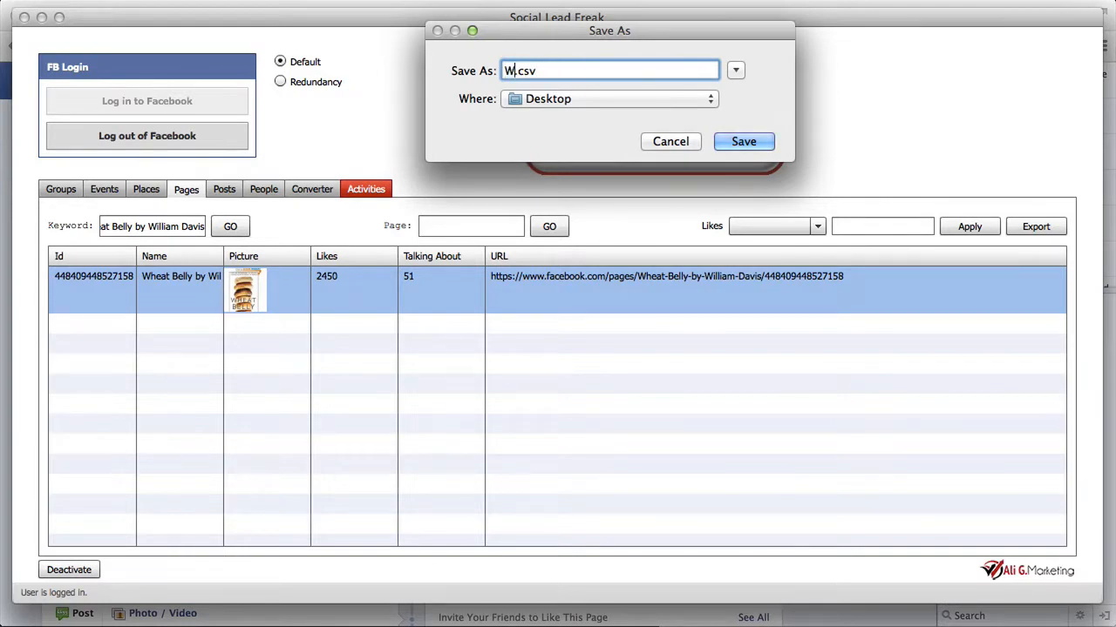
text(heatBelly)
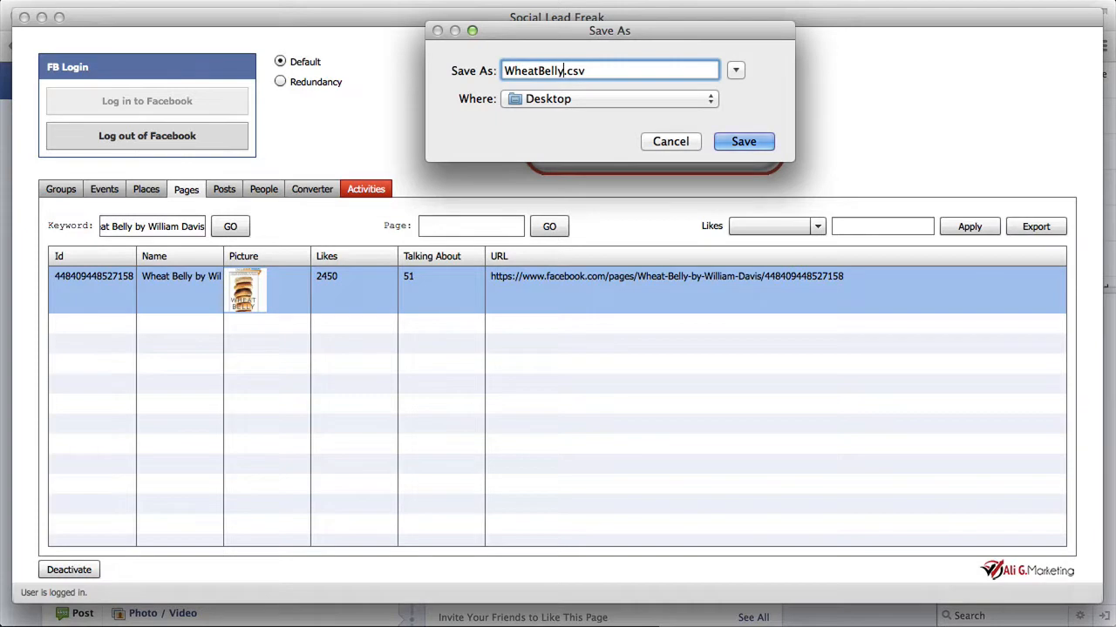
text(by William)
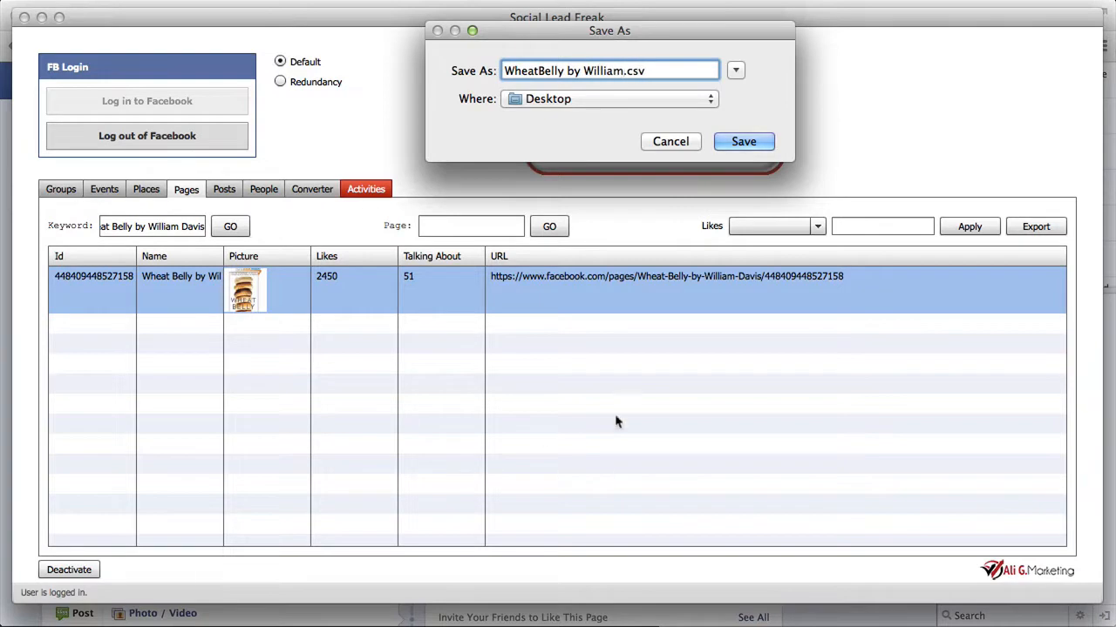
click(746, 143)
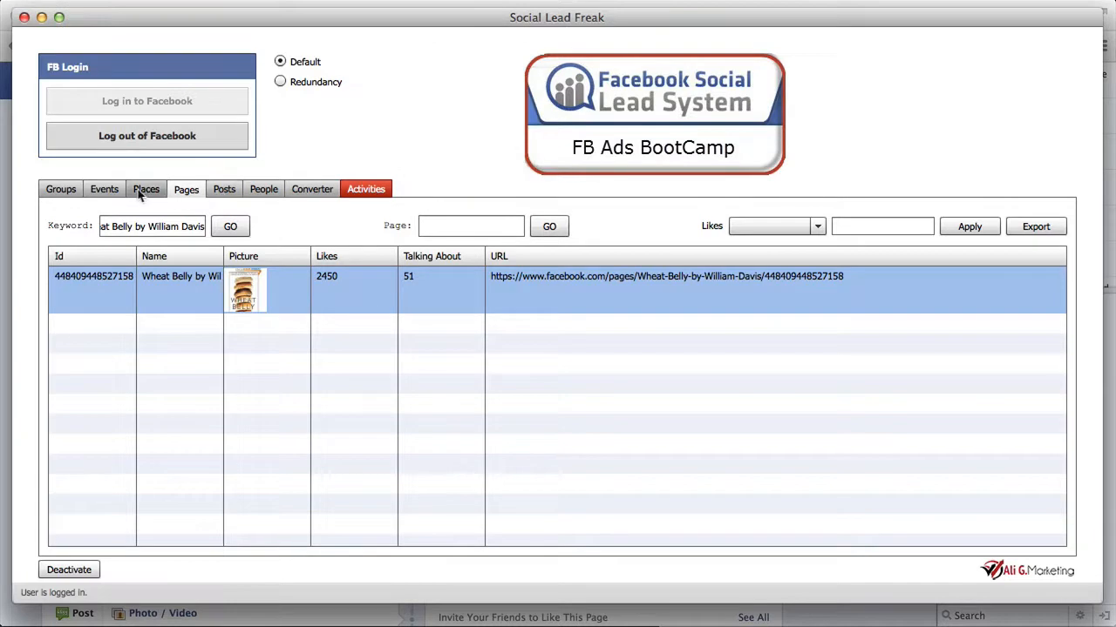
Step: Open the event search view and return to Facebook in the Chrome browser
click(110, 191)
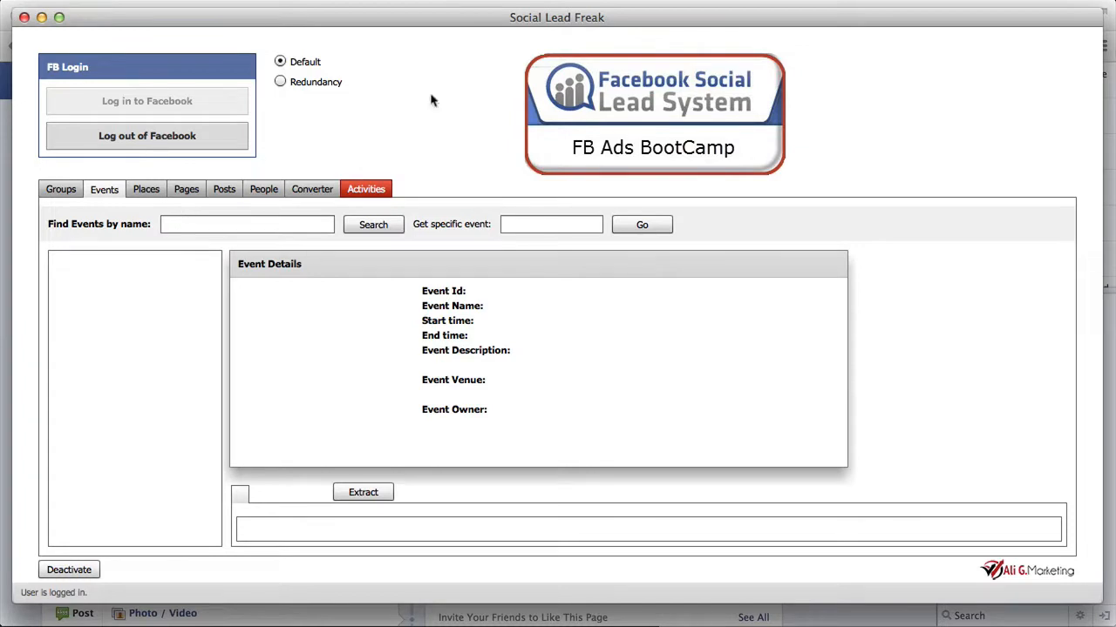
click(186, 3)
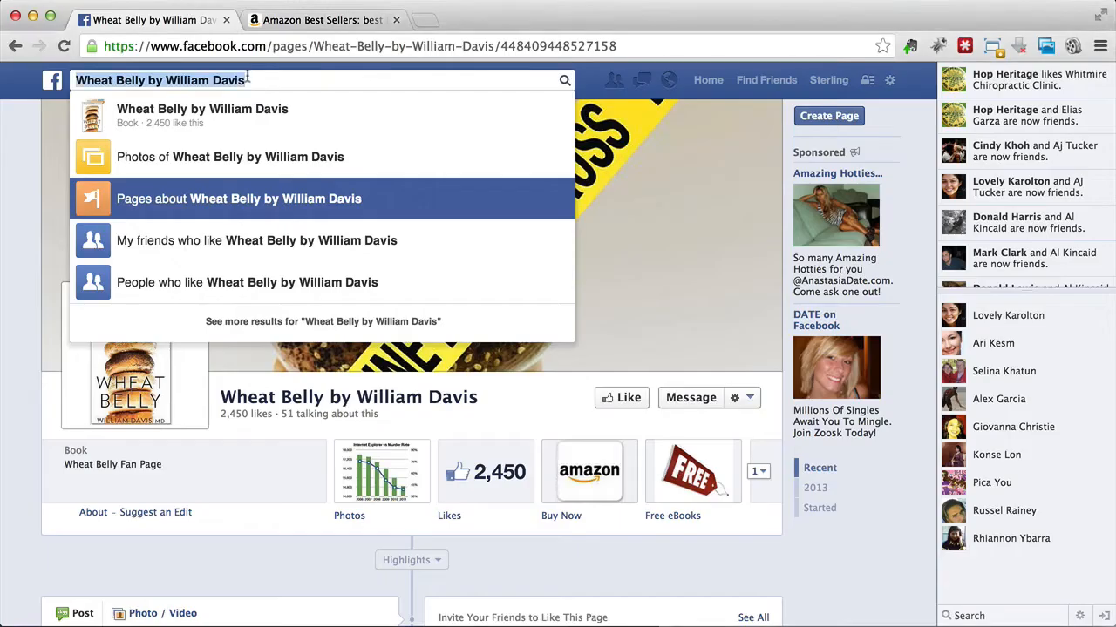
Step: Search Facebook for "andy jenkins", open the page The Video Boss by Andy Jenkins | Review and look through it
triple_click(281, 80)
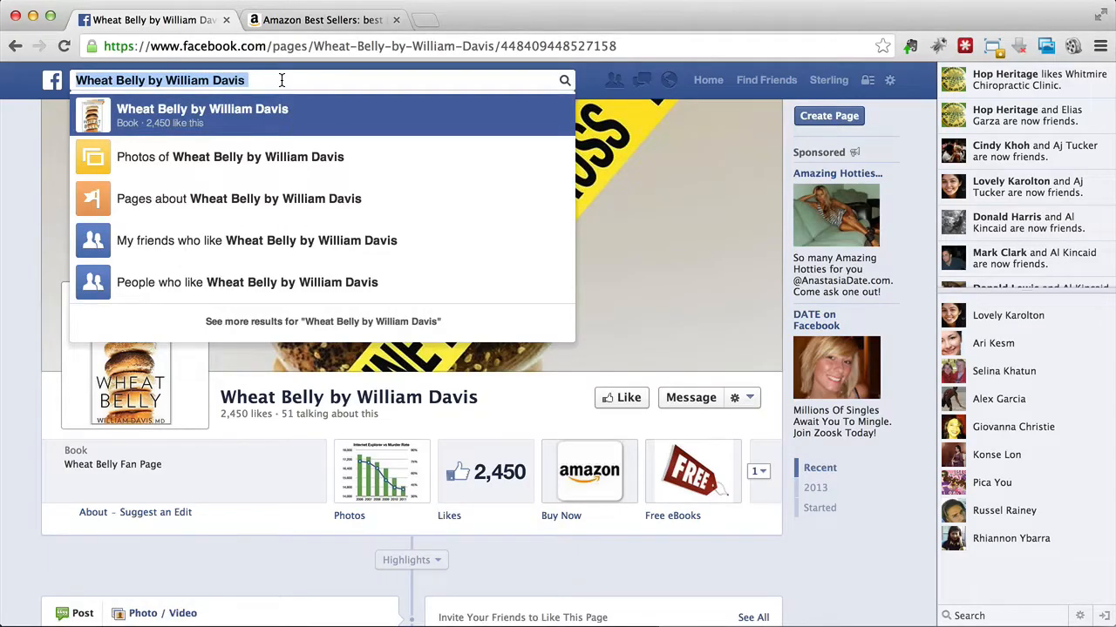
text(im)
key(BackSpace)
key(BackSpace)
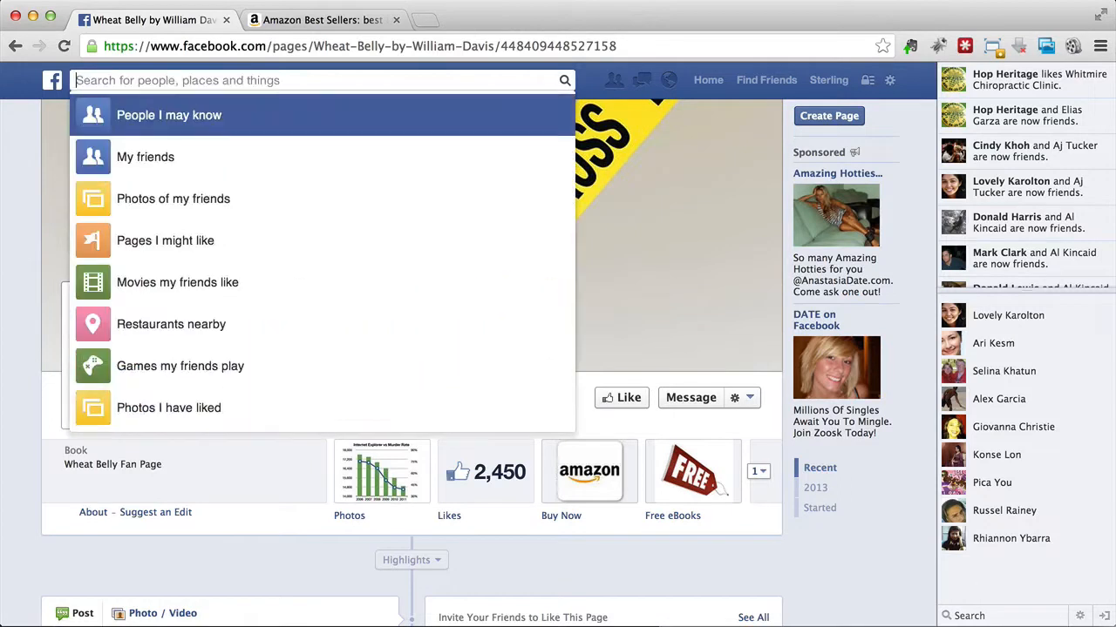
text(mike)
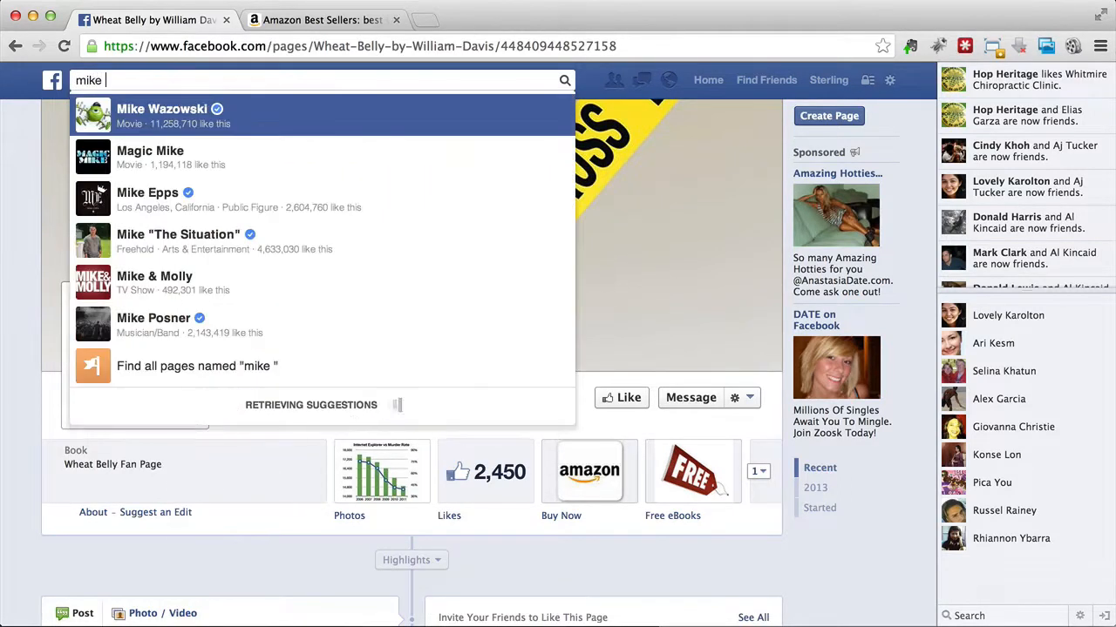
key(super+a)
text(andy)
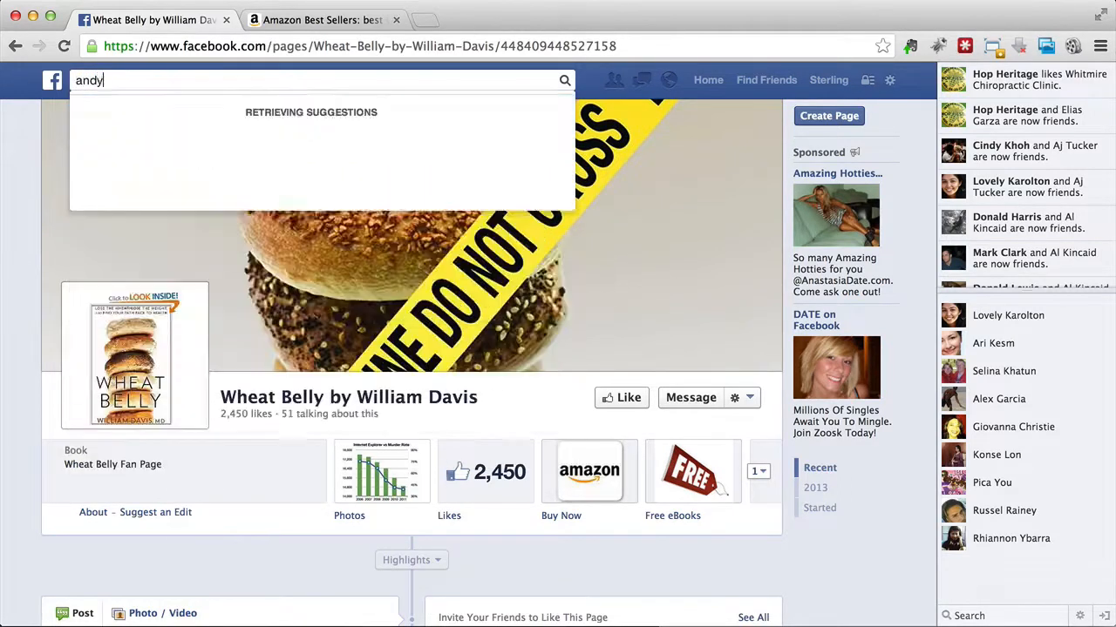
text( jenkins)
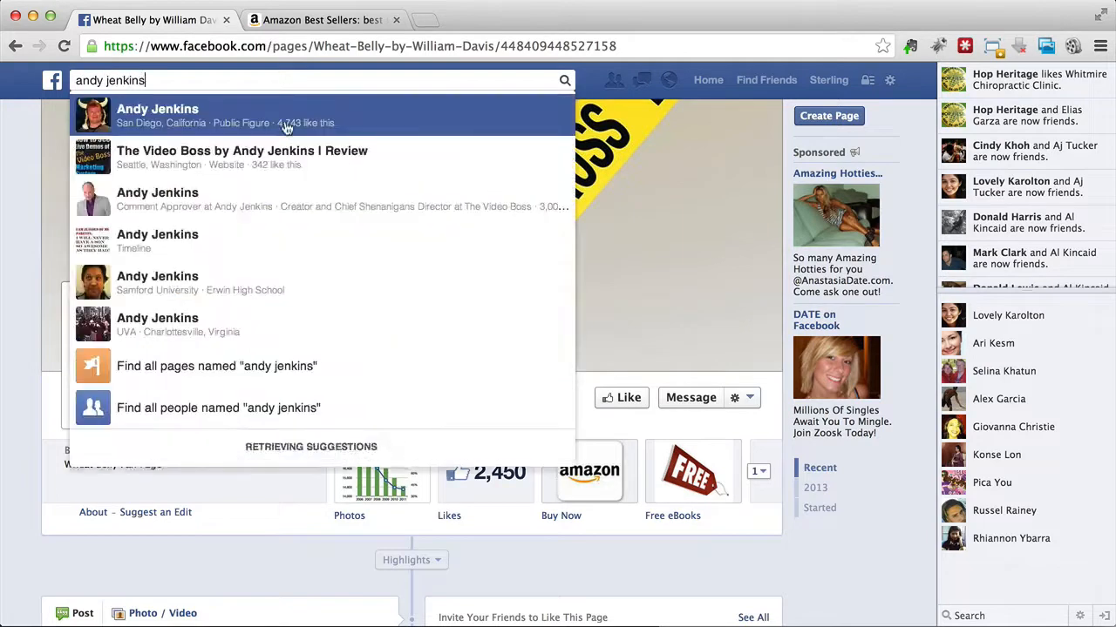
click(222, 178)
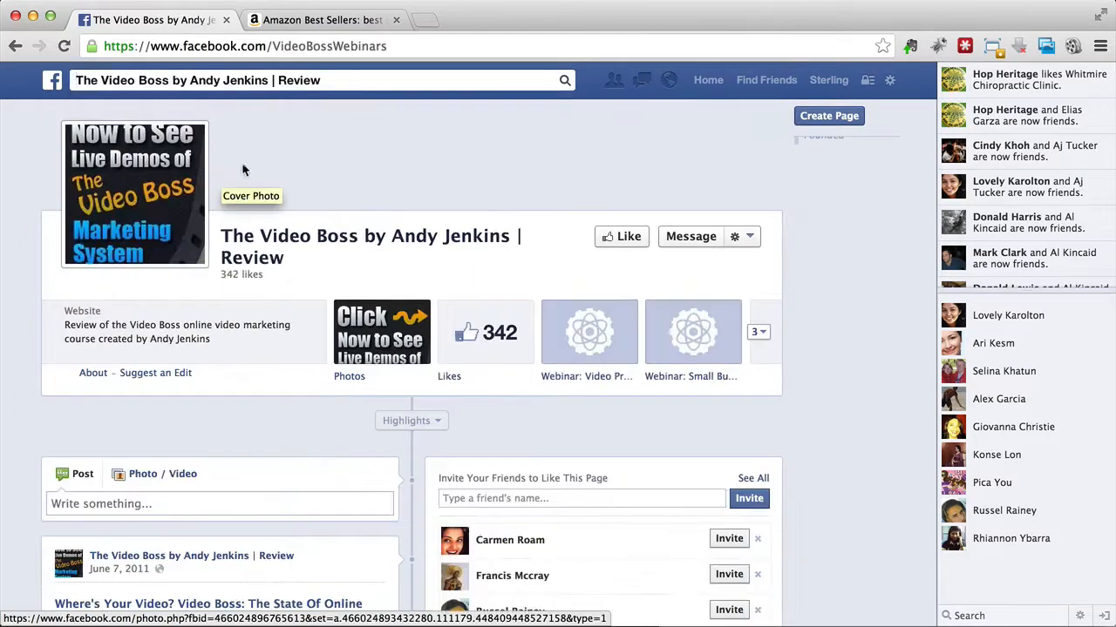
scroll(222, 179, down, 3)
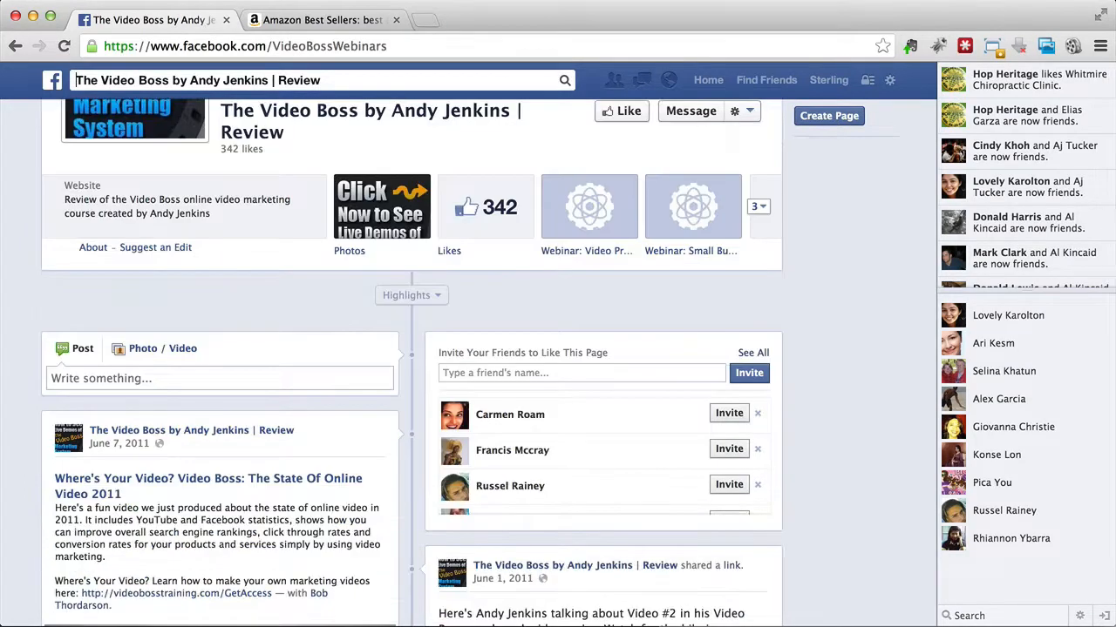
scroll(392, 174, up, 3)
Step: Search Facebook for "video genesis webinar" and open the suggestion for people who work at Webinar-A-Go-Go
click(366, 82)
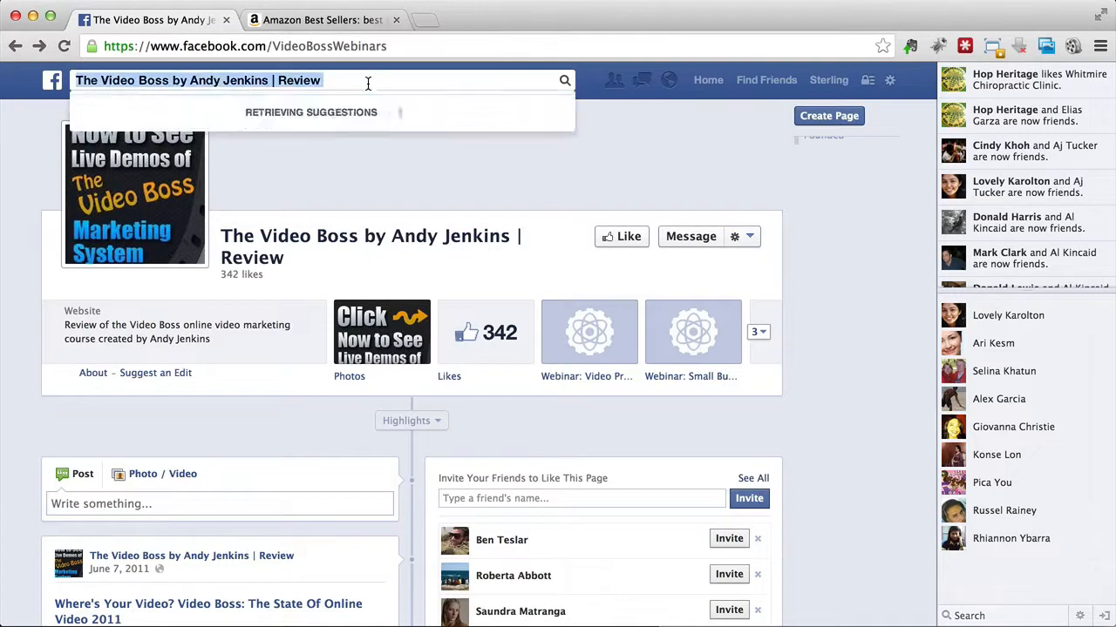
text(video genesis)
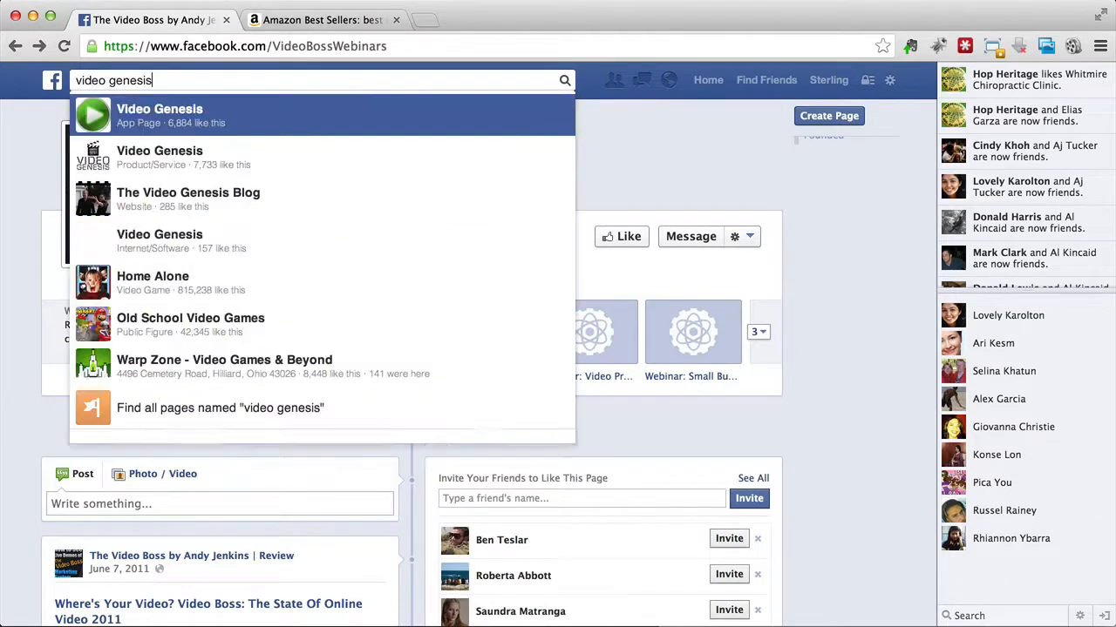
text( webinar)
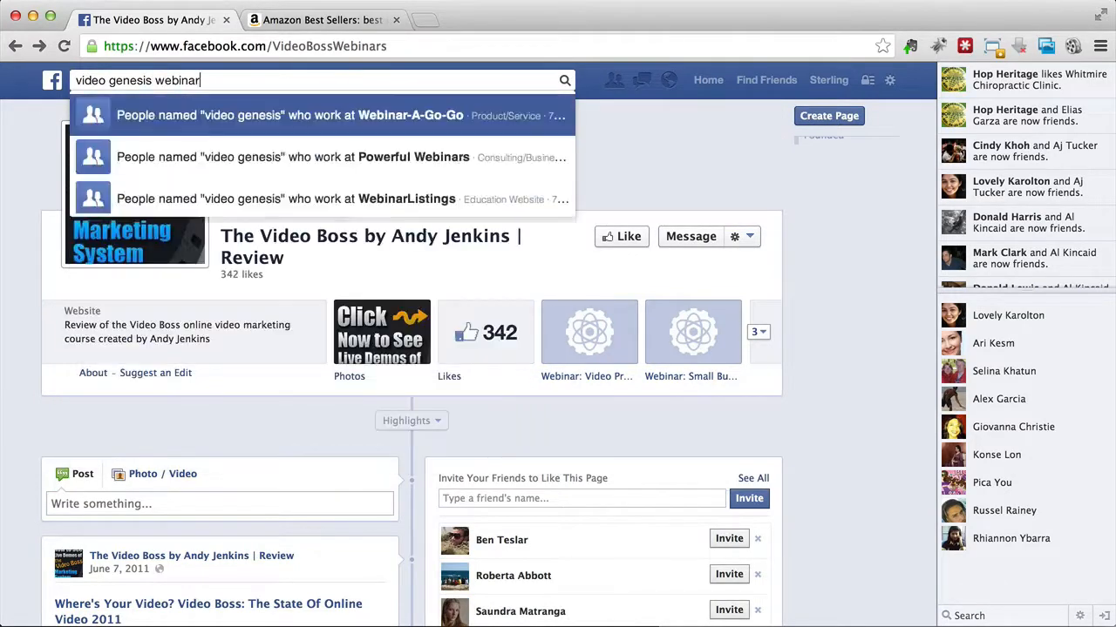
key(Return)
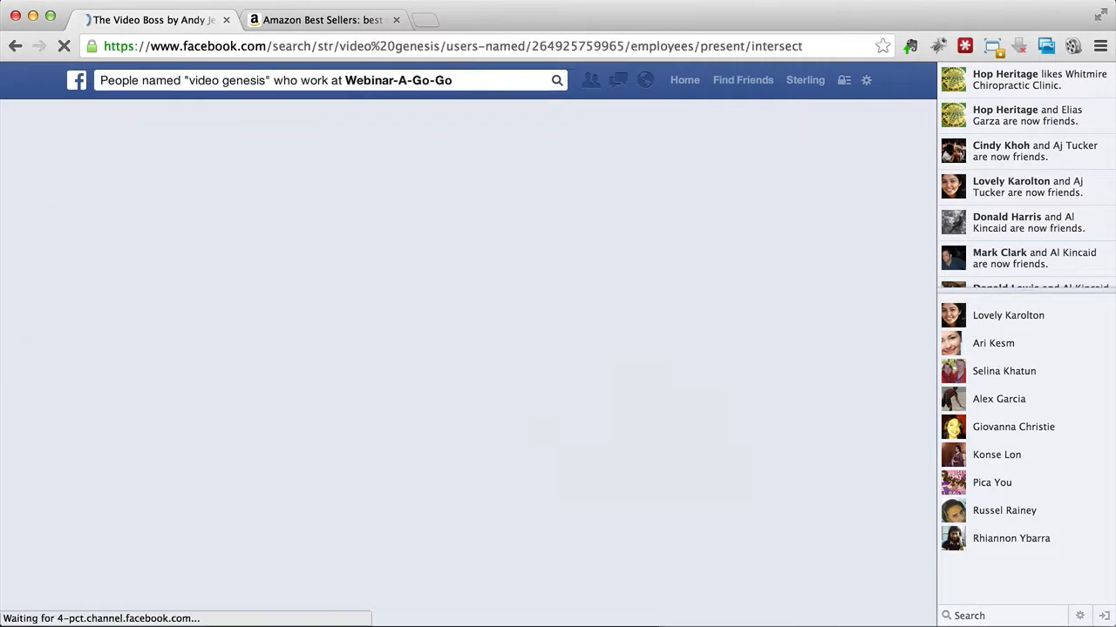
Step: Clear the Facebook search text and return to the News Feed
click(267, 87)
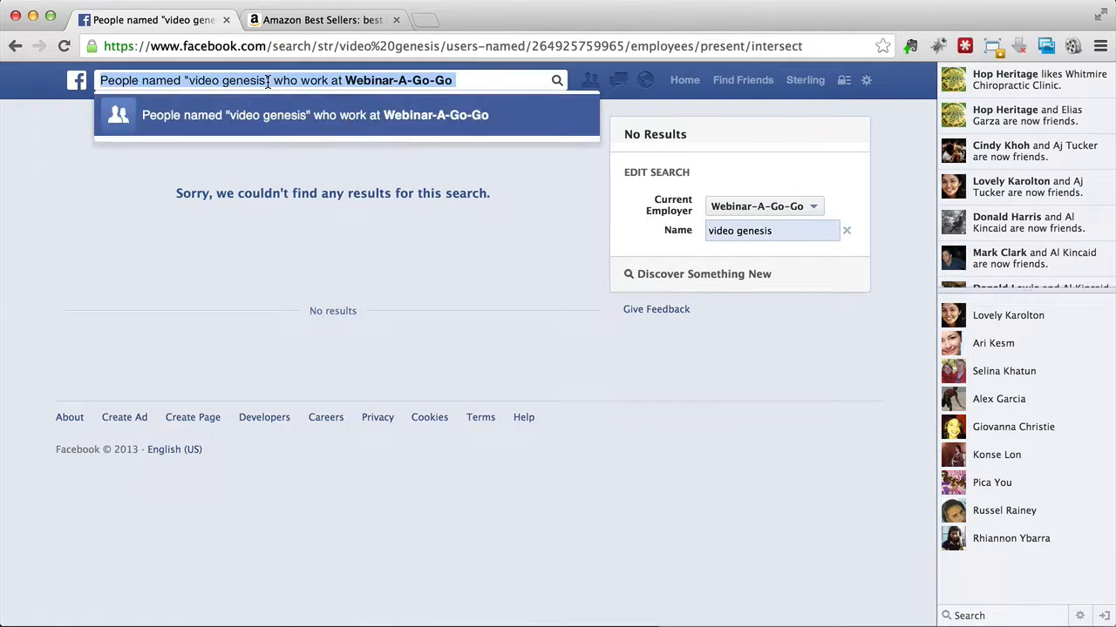
key(BackSpace)
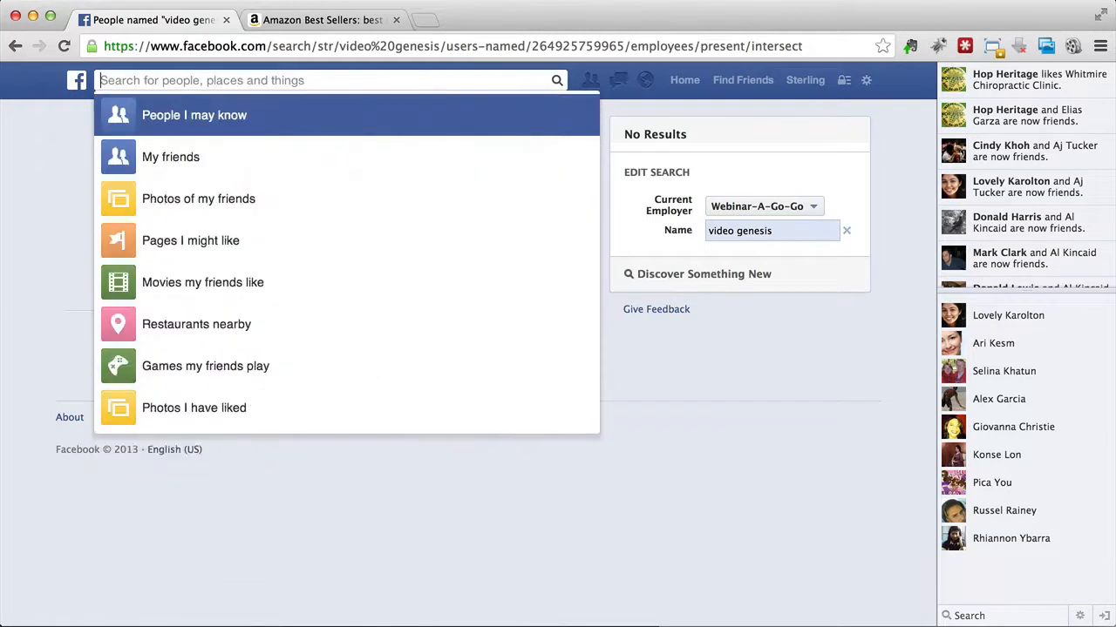
click(77, 85)
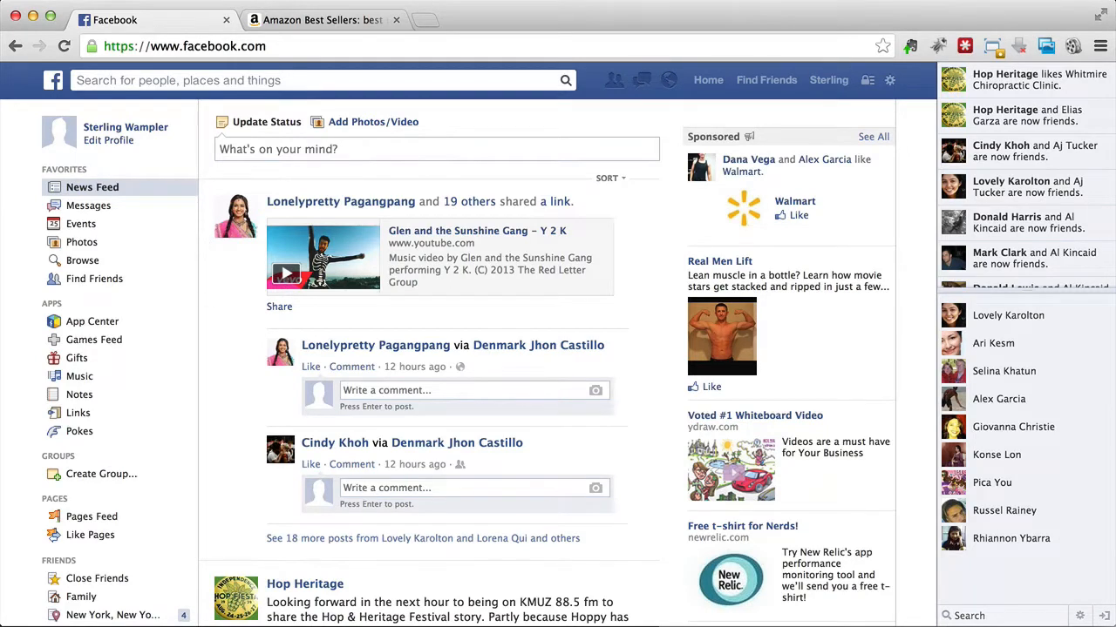
Step: Switch to Social Lead Freak, show the group search and select its "belly fat" search text
key(super+Tab)
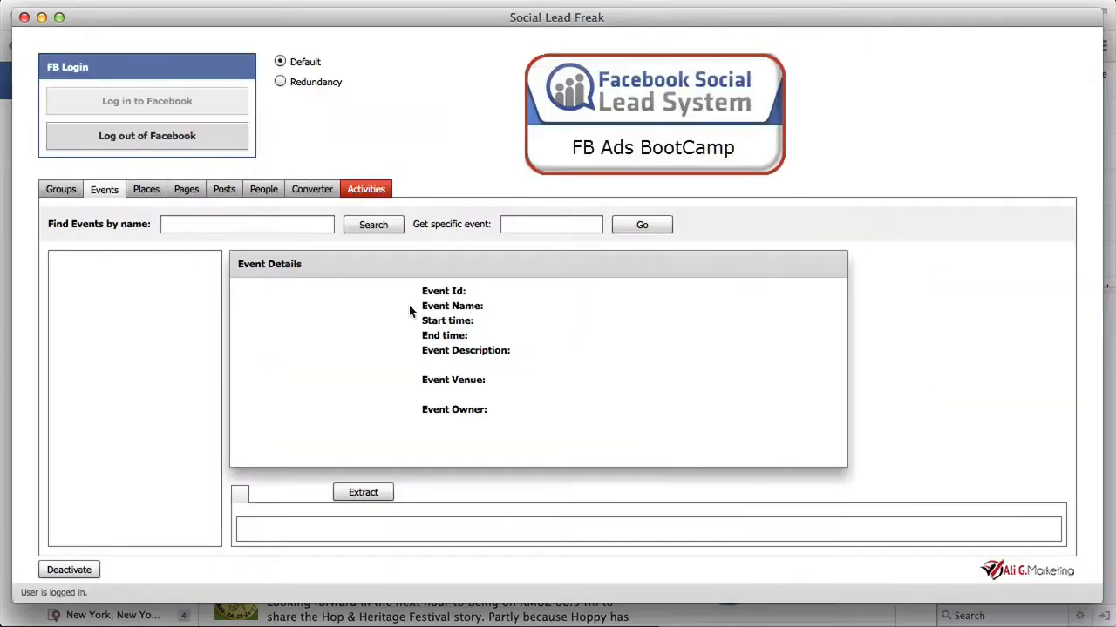
click(49, 195)
click(209, 224)
drag(209, 223, 143, 223)
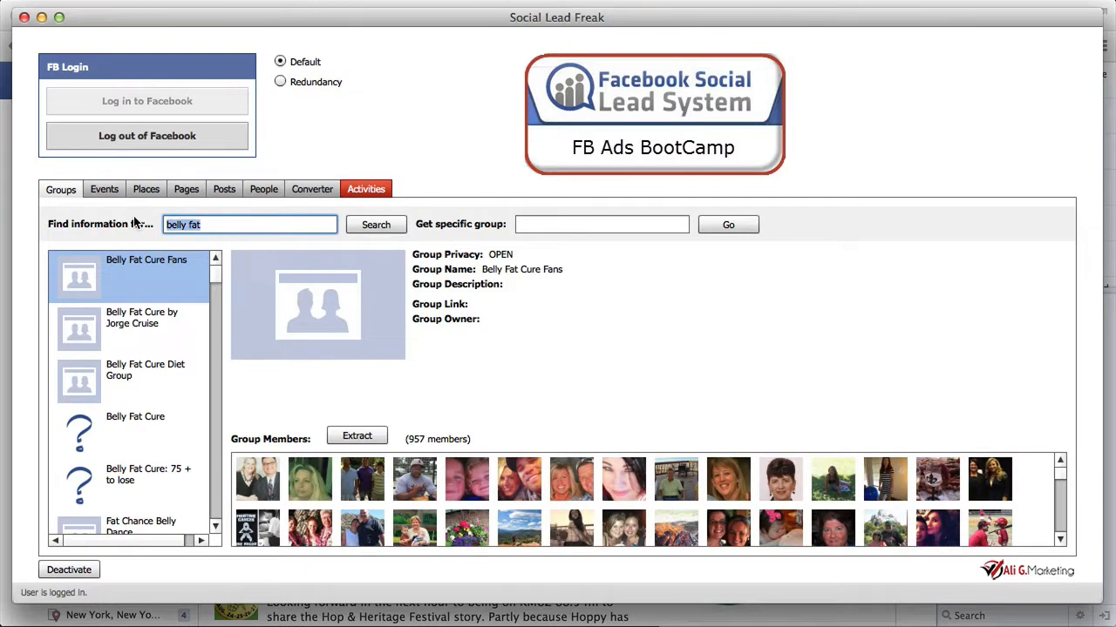
Step: Replace the Pages keyword with "weight loss" and run the page search
click(185, 189)
click(184, 225)
triple_click(187, 227)
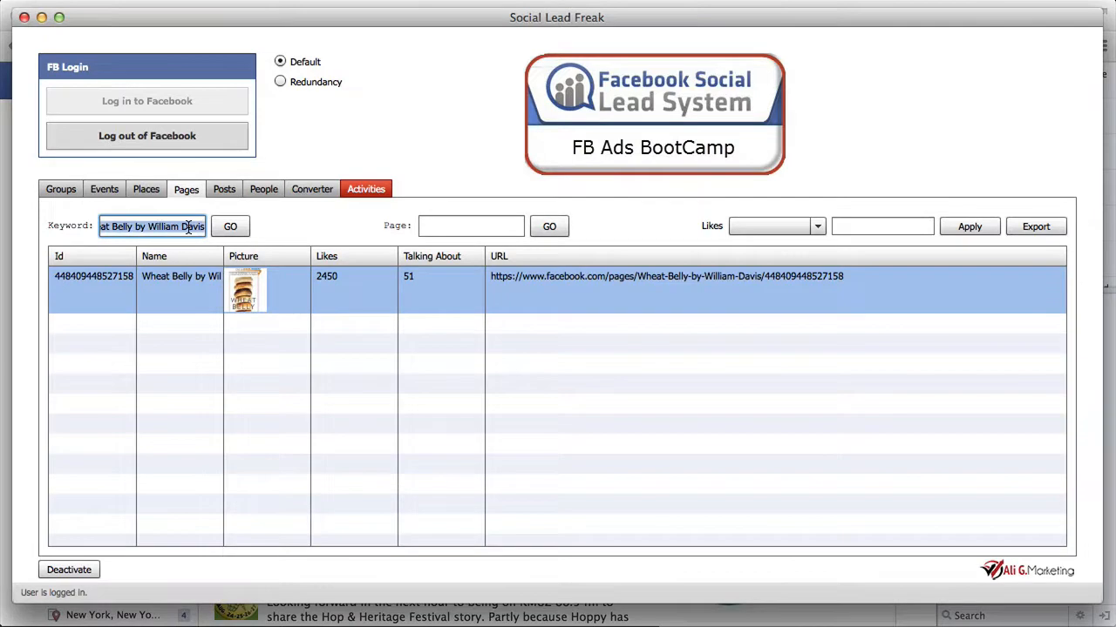
key(BackSpace)
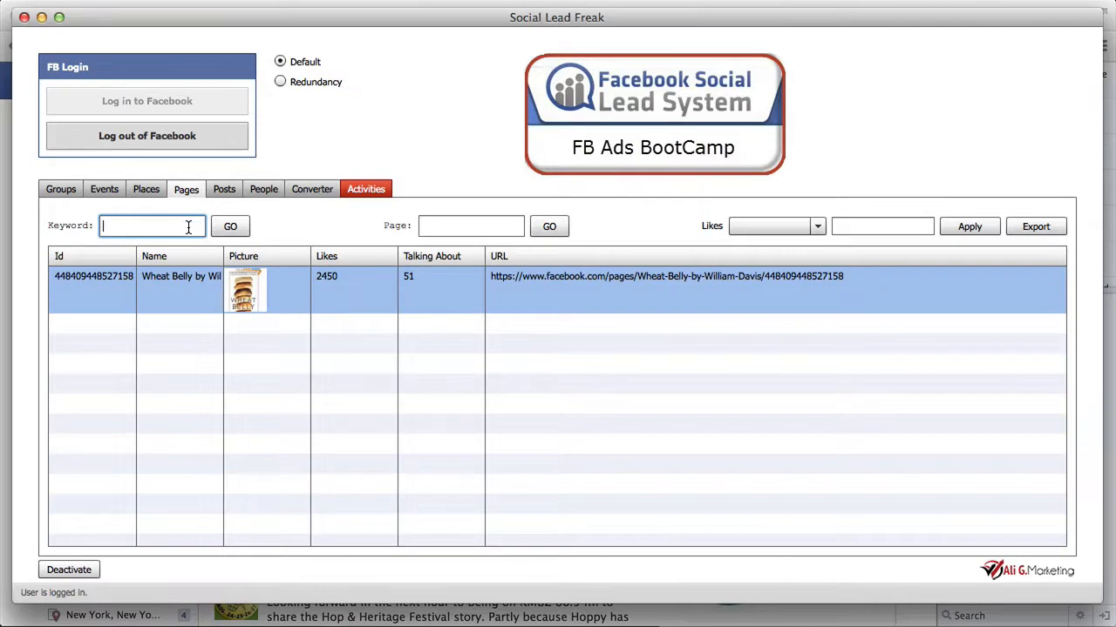
text(weight loss)
click(235, 231)
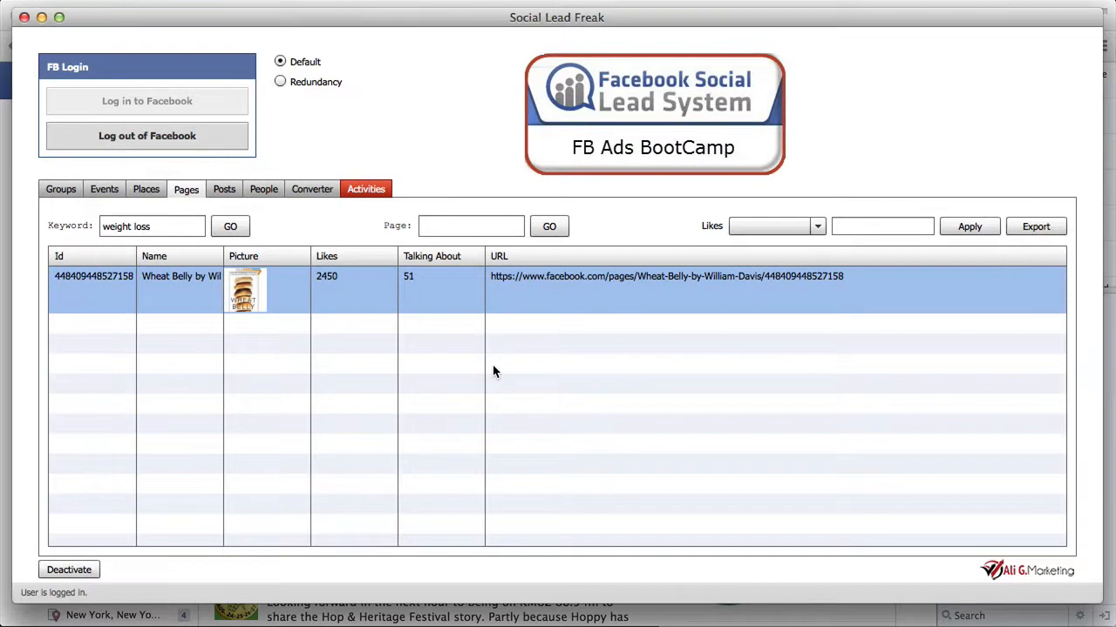
click(230, 227)
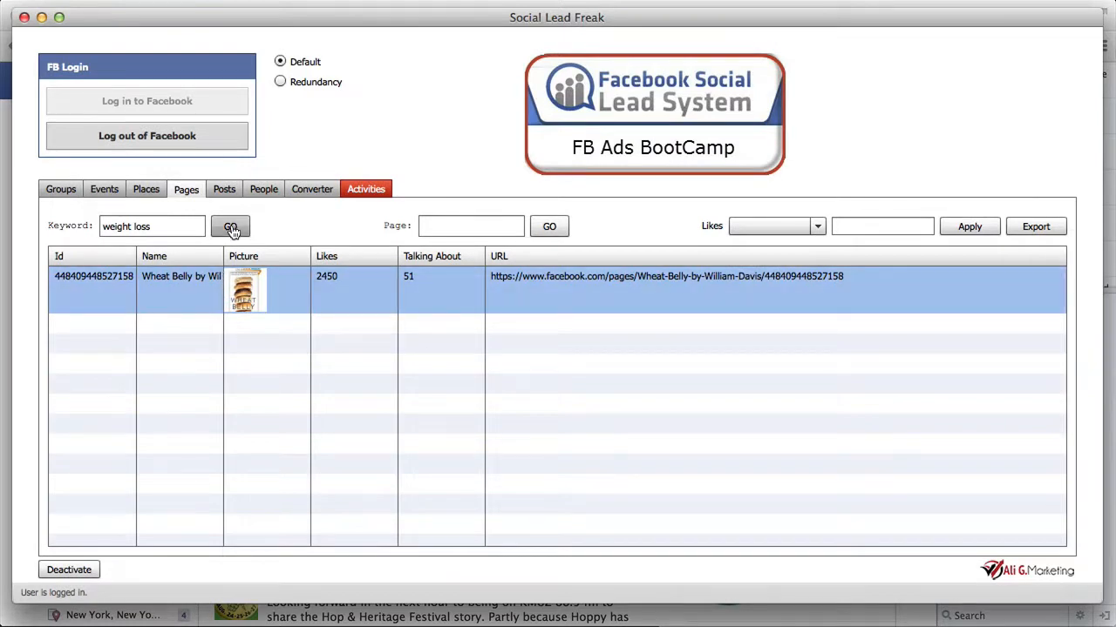
click(230, 227)
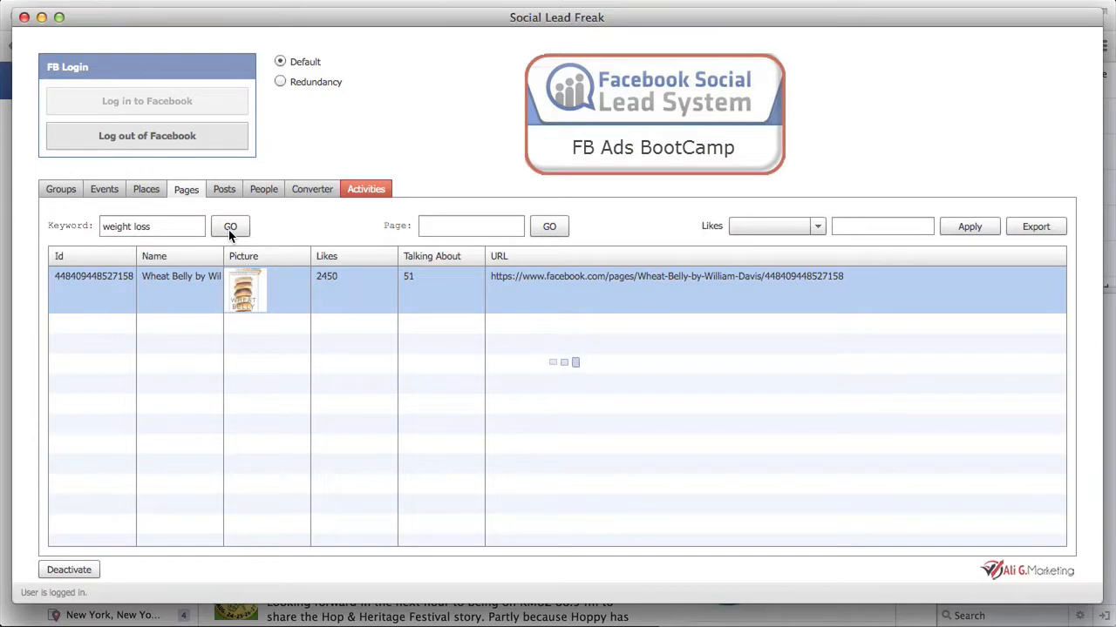
Step: Switch to Facebook in the browser, search for "advertising" and open the Power Editor through the Ads Manager
click(213, 2)
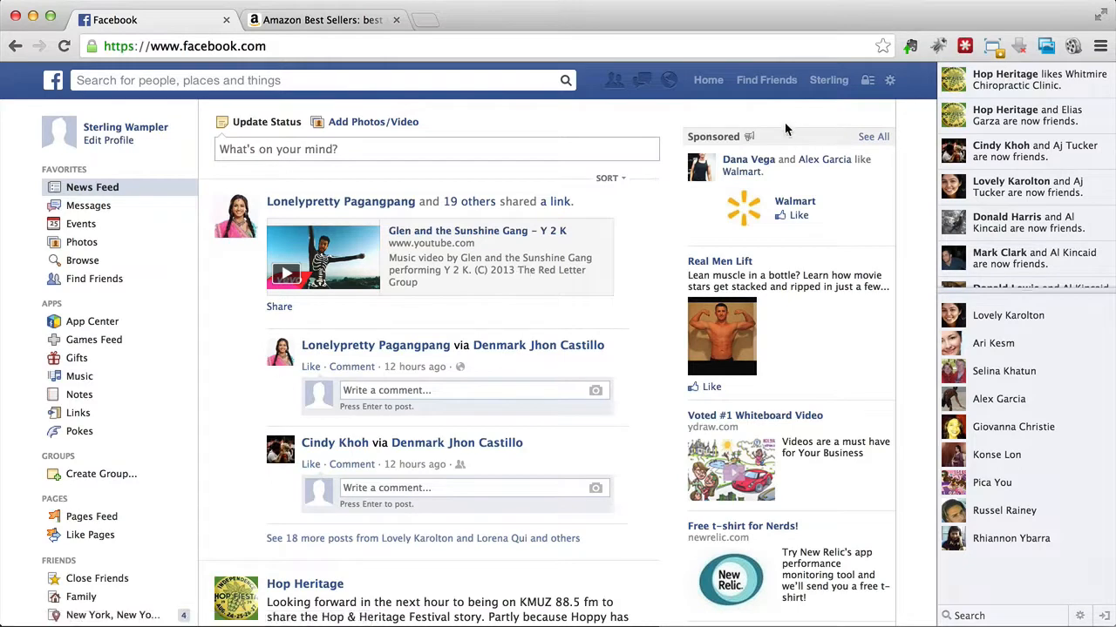
click(293, 79)
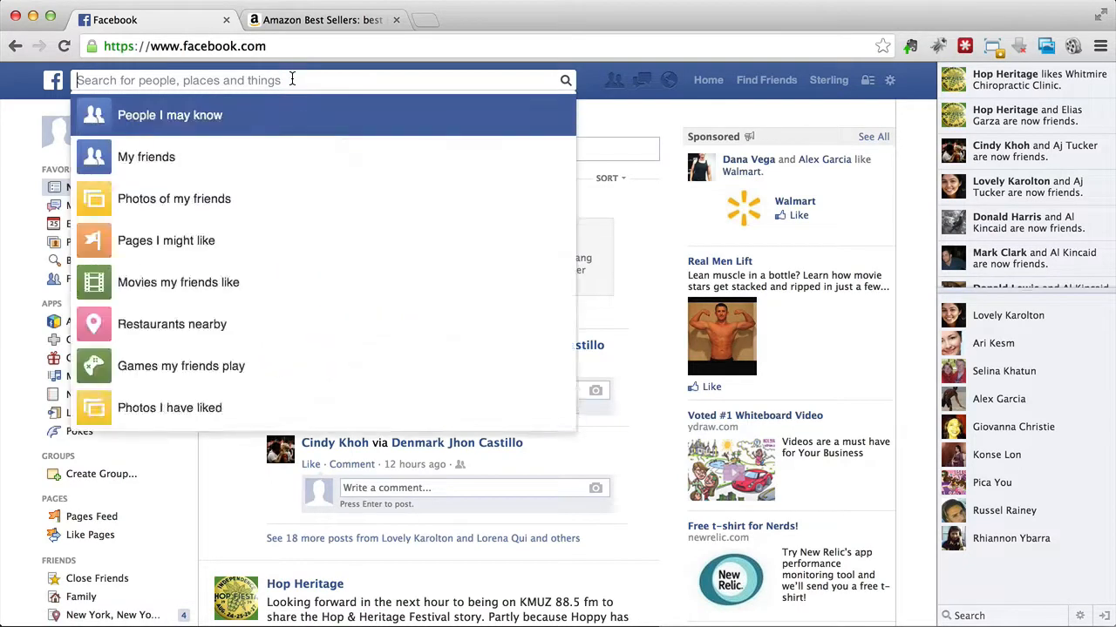
text(advertising)
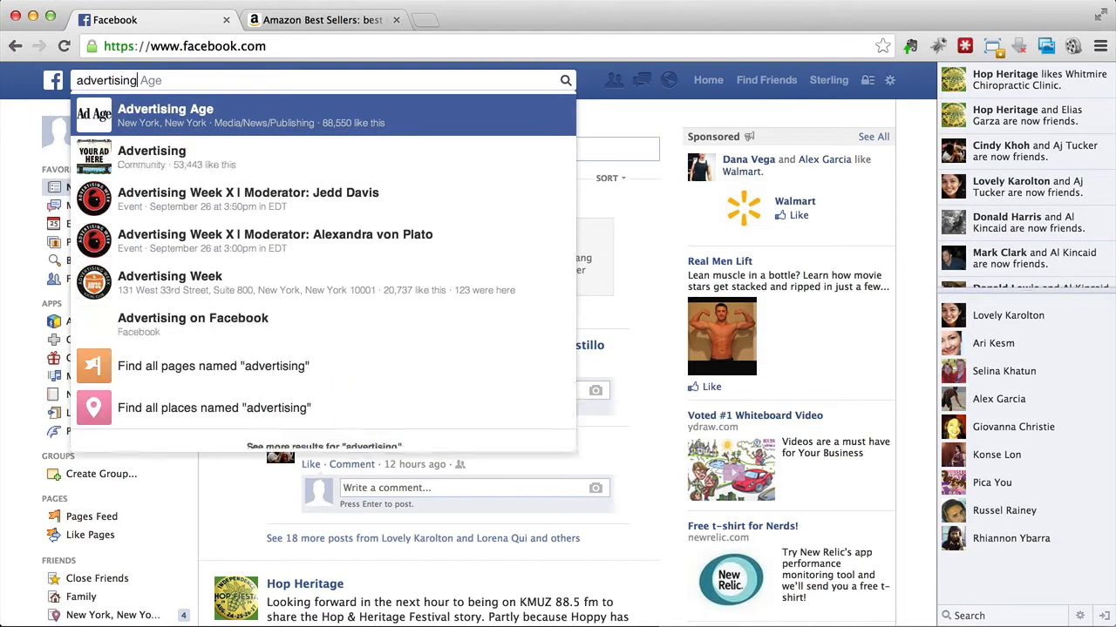
click(225, 338)
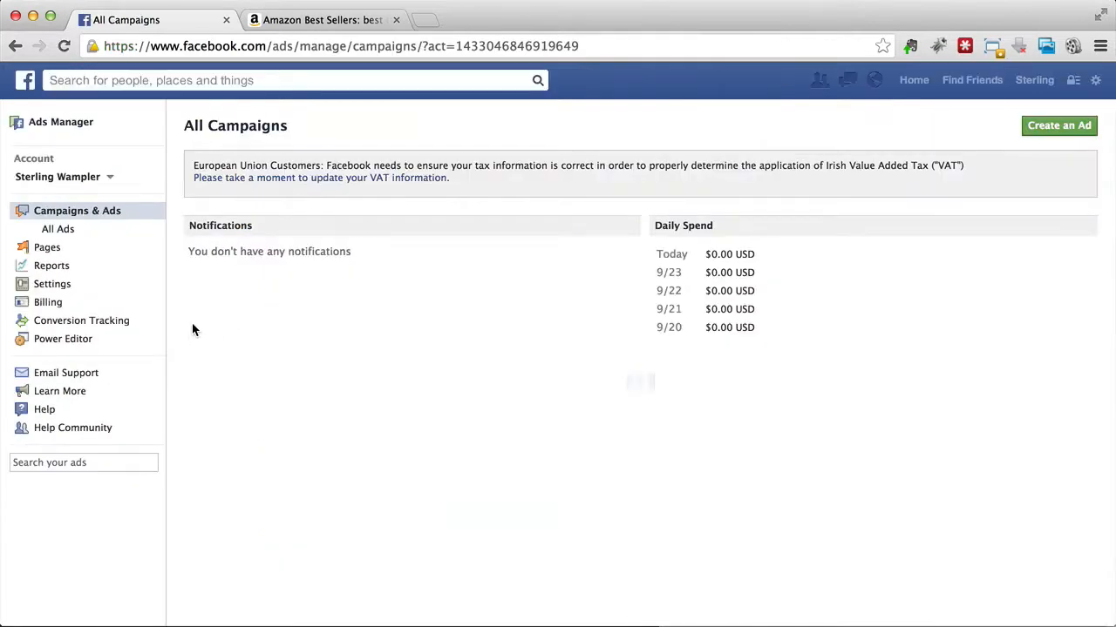
click(104, 348)
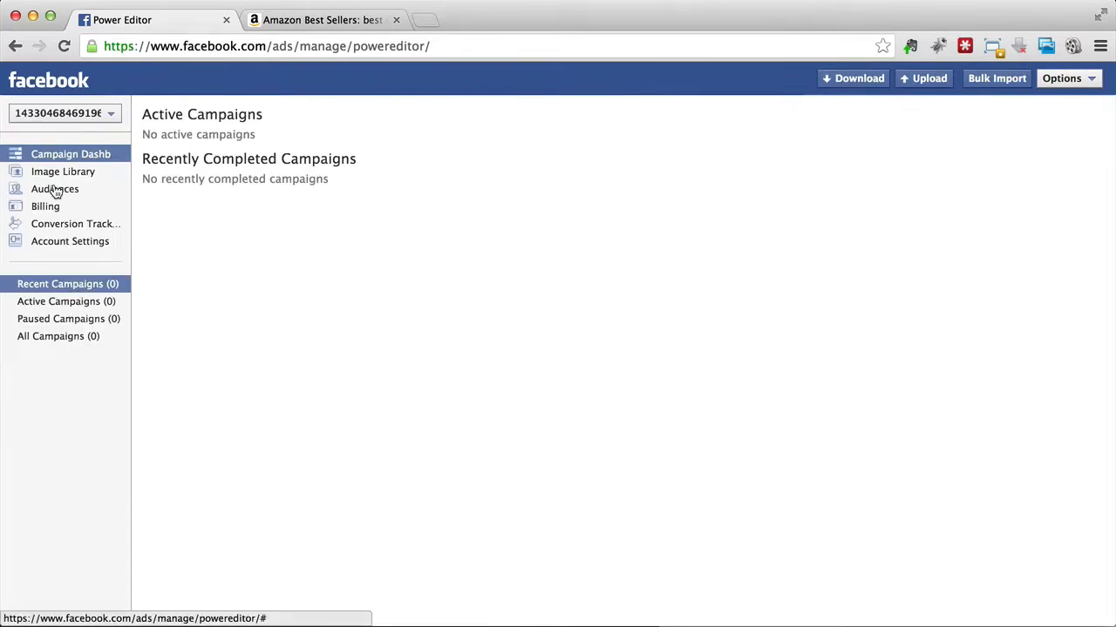
Step: Start a new custom audience in the Power Editor and accept the Custom Audiences Terms
click(55, 192)
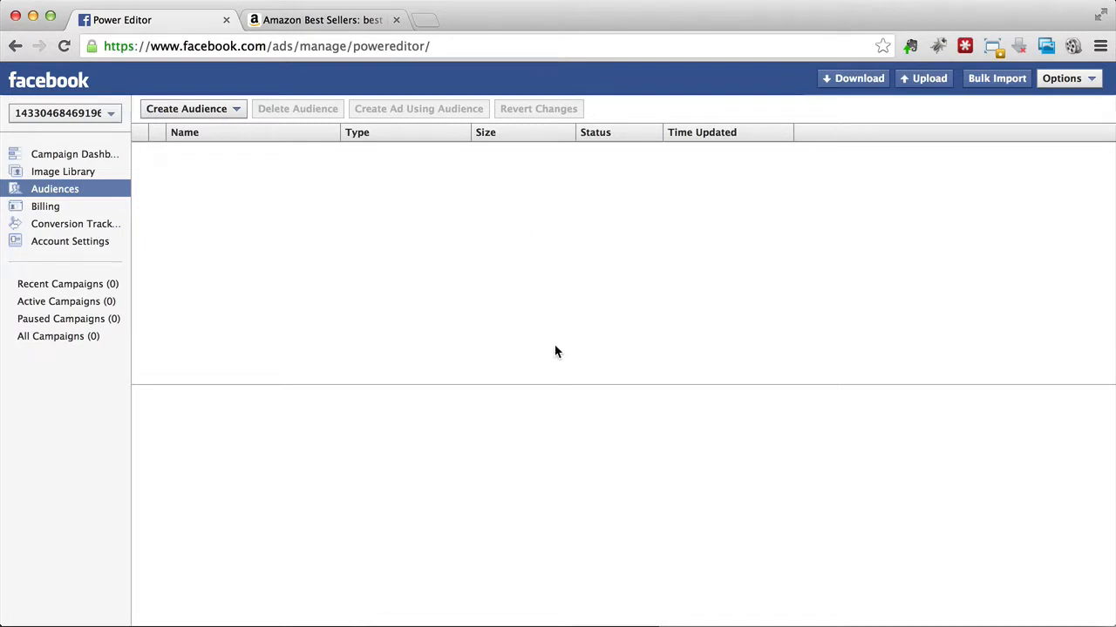
click(235, 113)
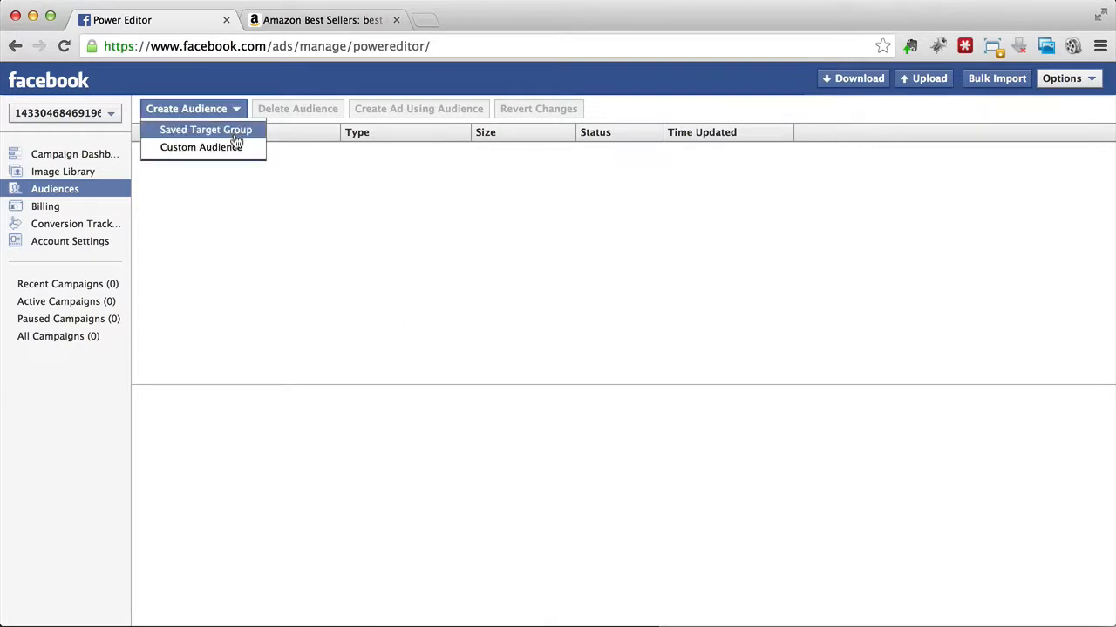
click(235, 148)
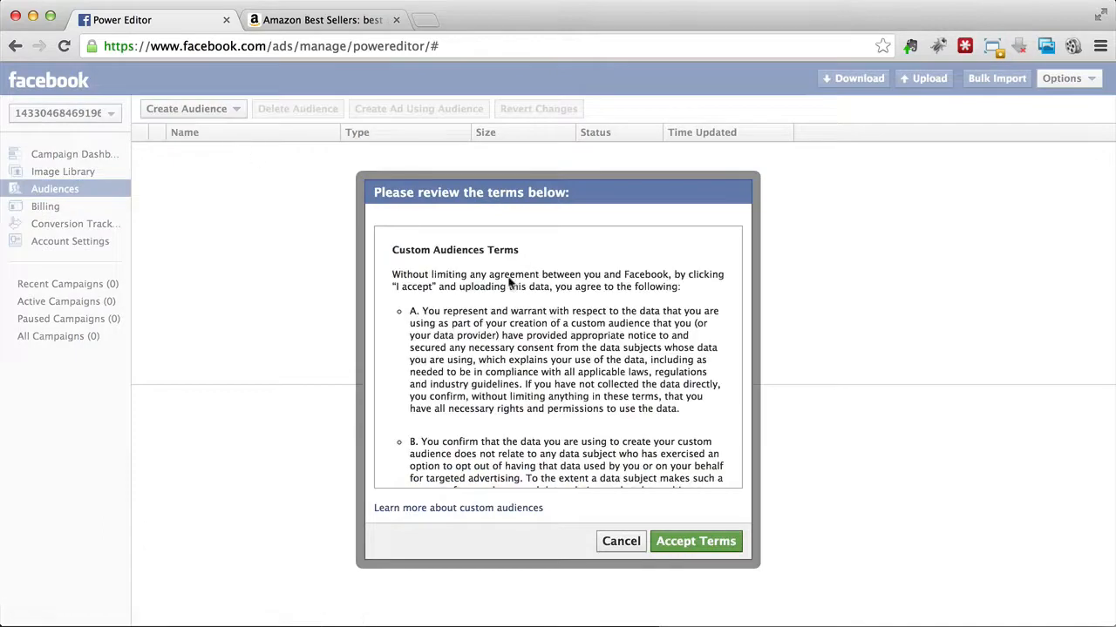
scroll(544, 257, down, 15)
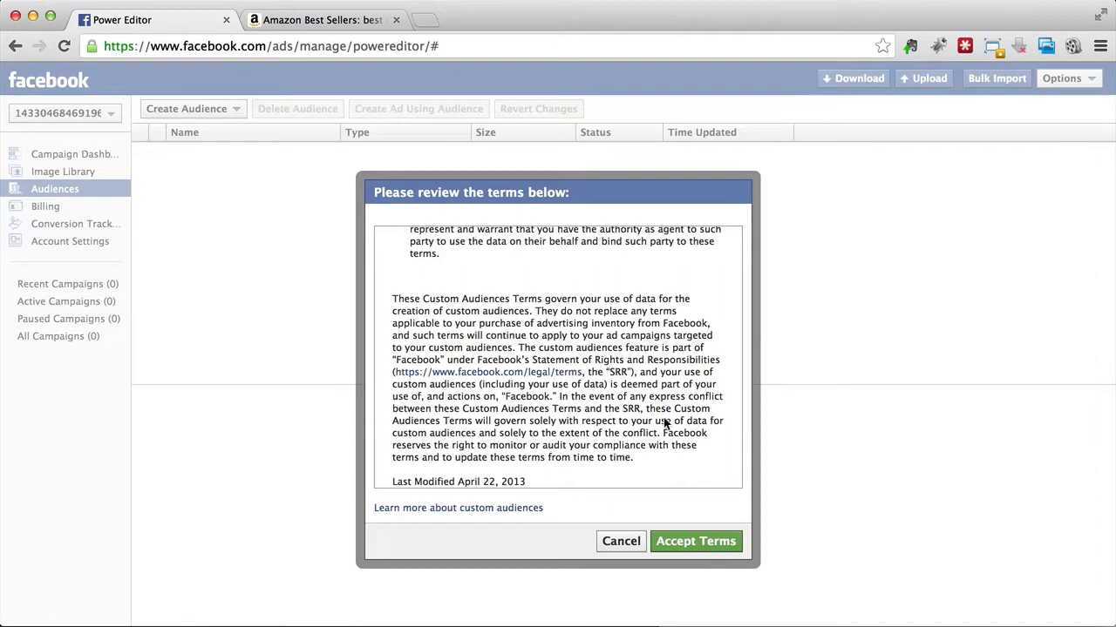
click(697, 541)
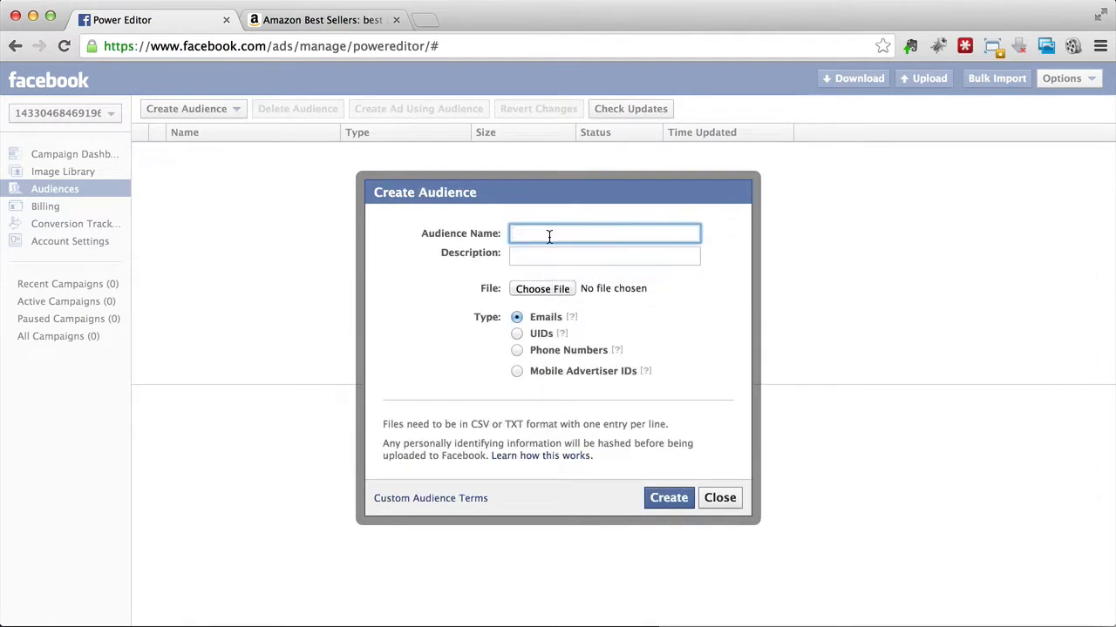
Step: Name the audience "Wheat Belly" and enter "Weight Loss Williams" as its description
text(Wheat Belly)
key(Tab)
text(W)
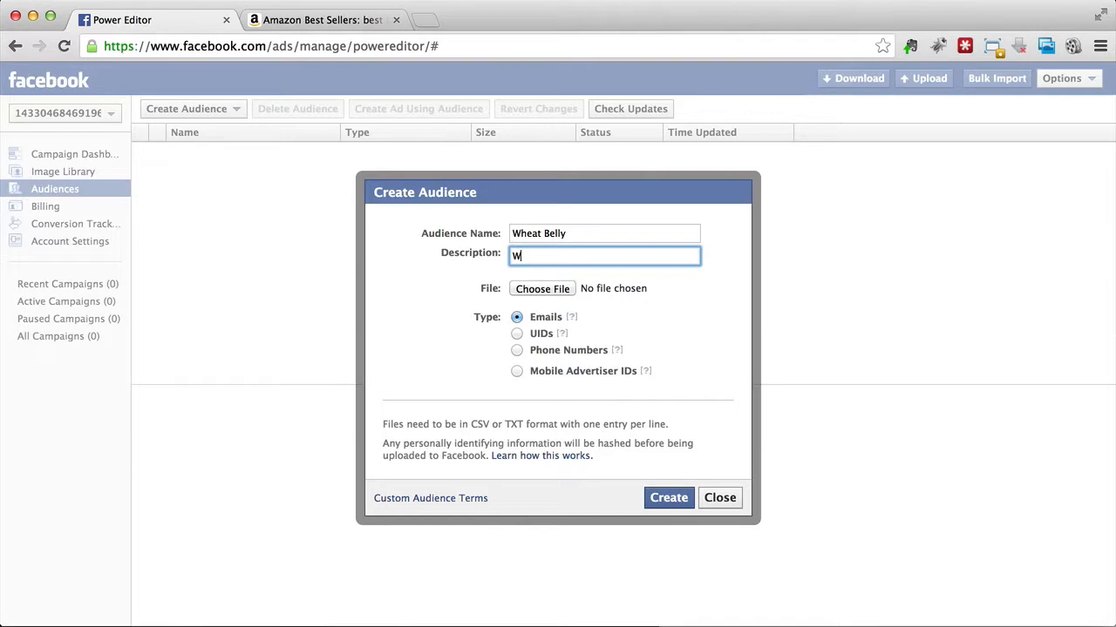
text(eight Loss W)
key(BackSpace)
text(Williams)
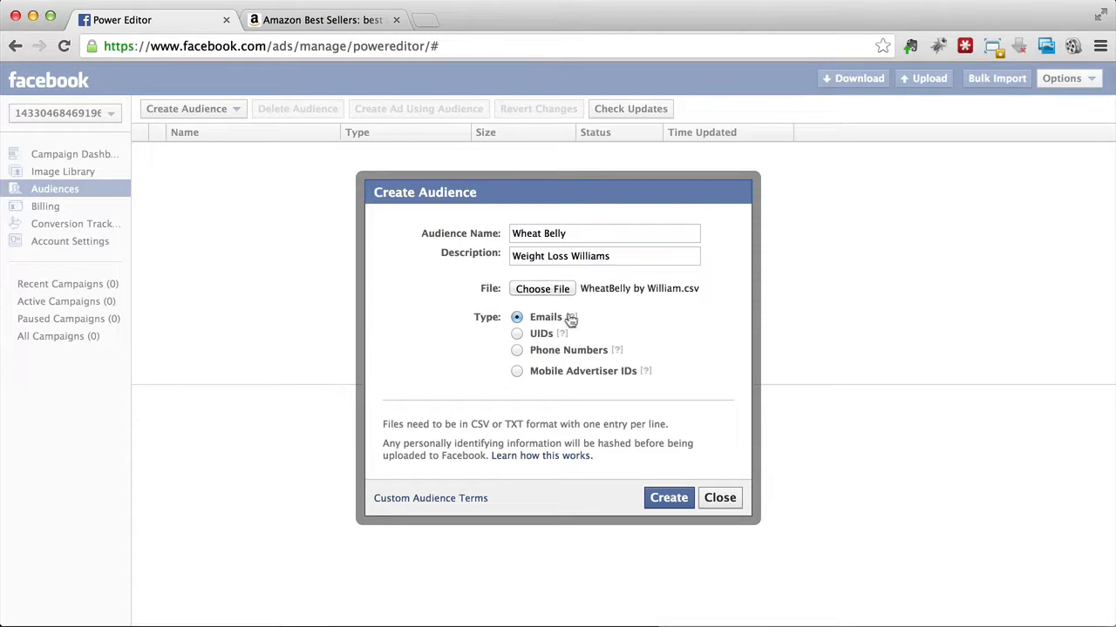
Step: Create the audience from WheatBelly by William.csv with the UIDs type, and dismiss the upload message
click(517, 334)
click(658, 502)
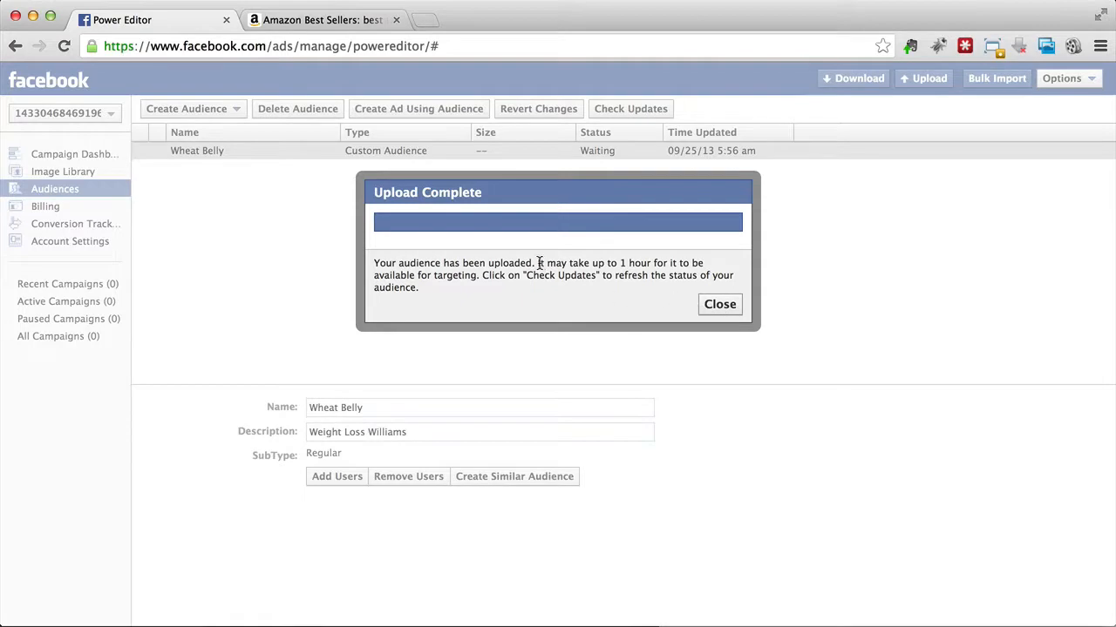
drag(538, 264, 660, 288)
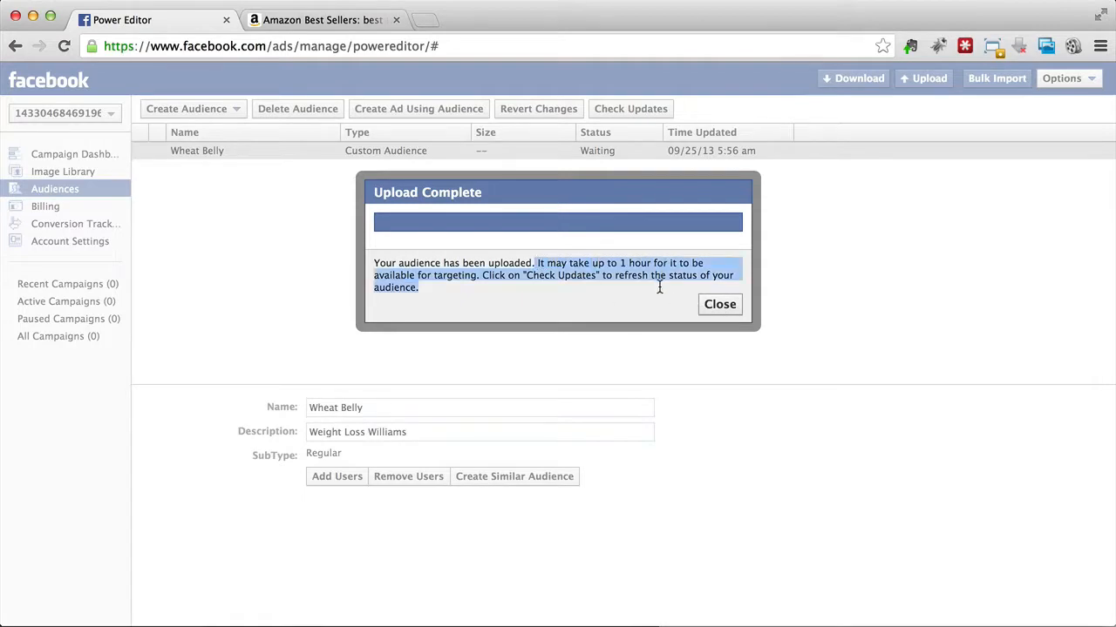
click(658, 292)
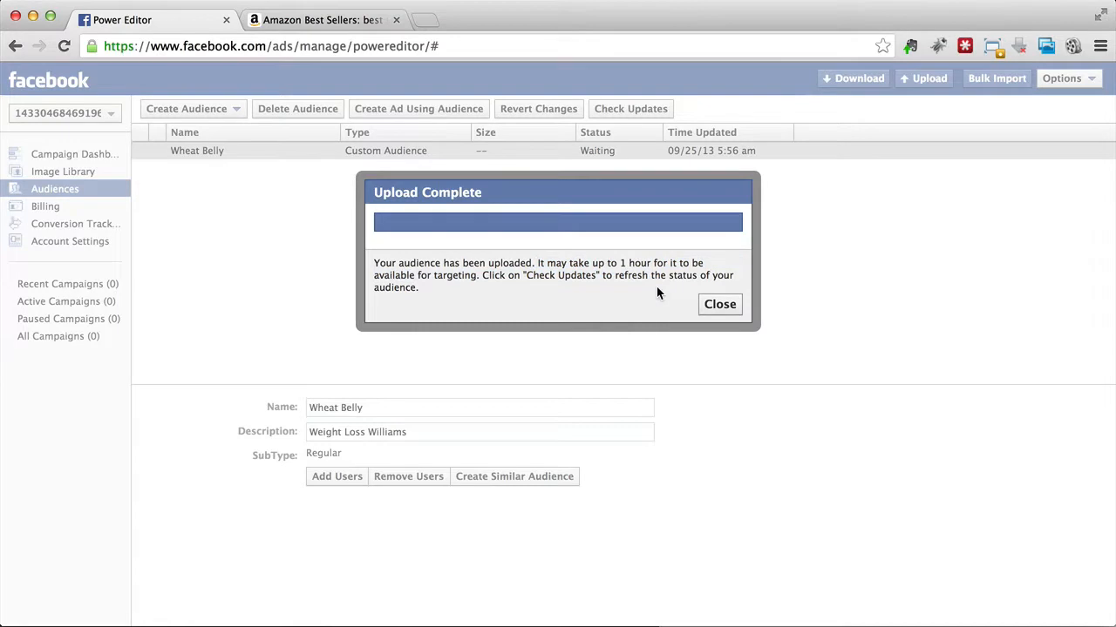
click(727, 312)
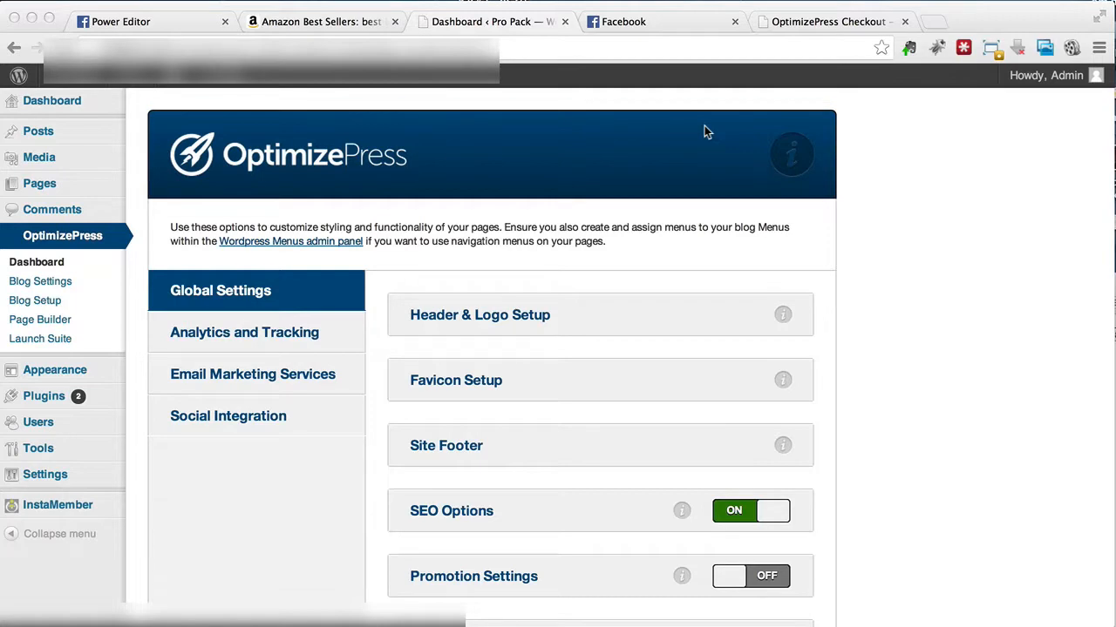
Step: Review the prices and features of the Core, Pro and Publisher packages on the OptimizePress checkout page
click(804, 22)
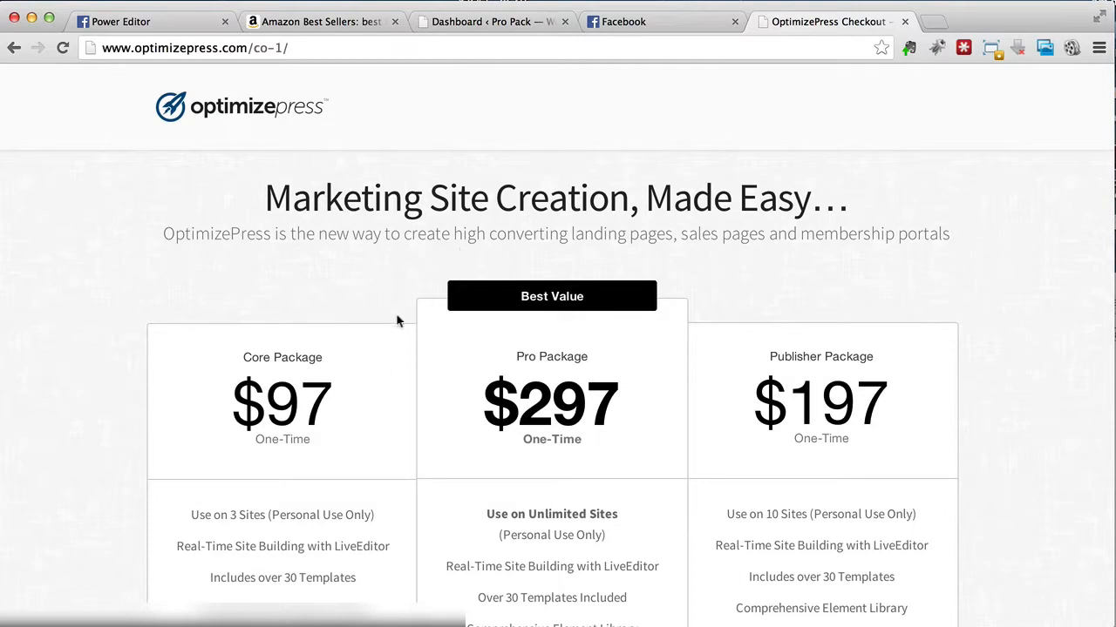
scroll(418, 319, down, 3)
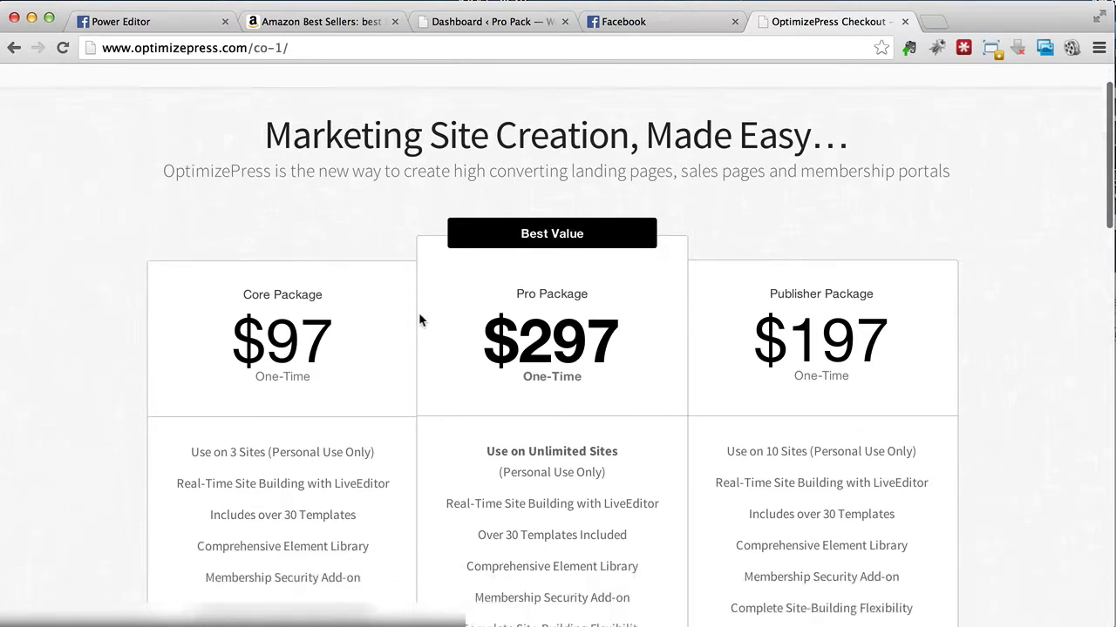
scroll(418, 319, down, 5)
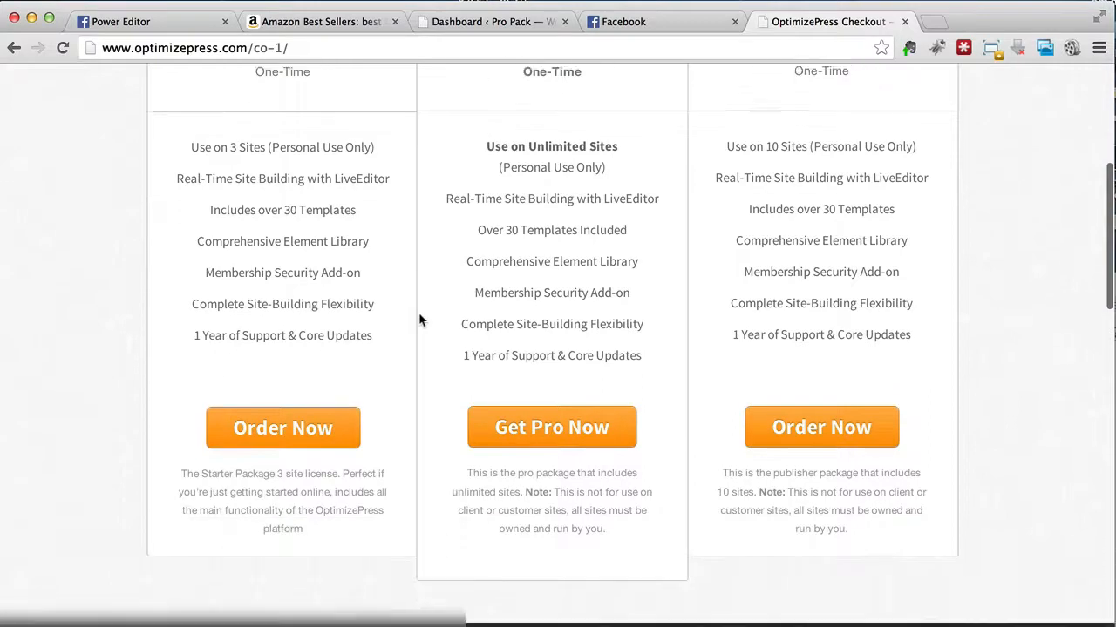
scroll(419, 319, up, 2)
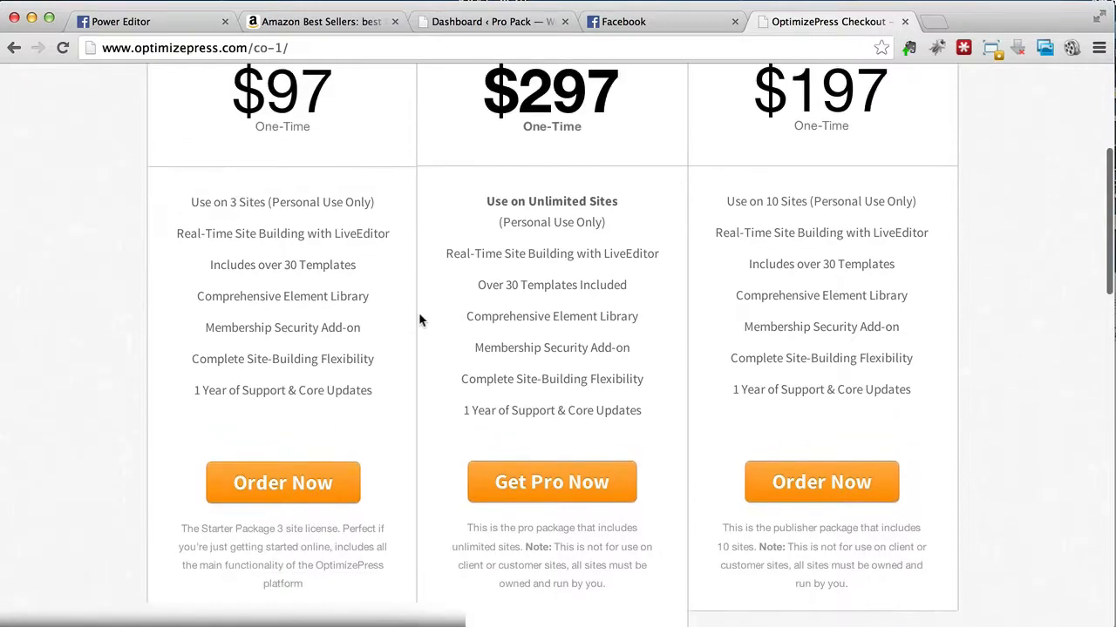
scroll(418, 320, up, 5)
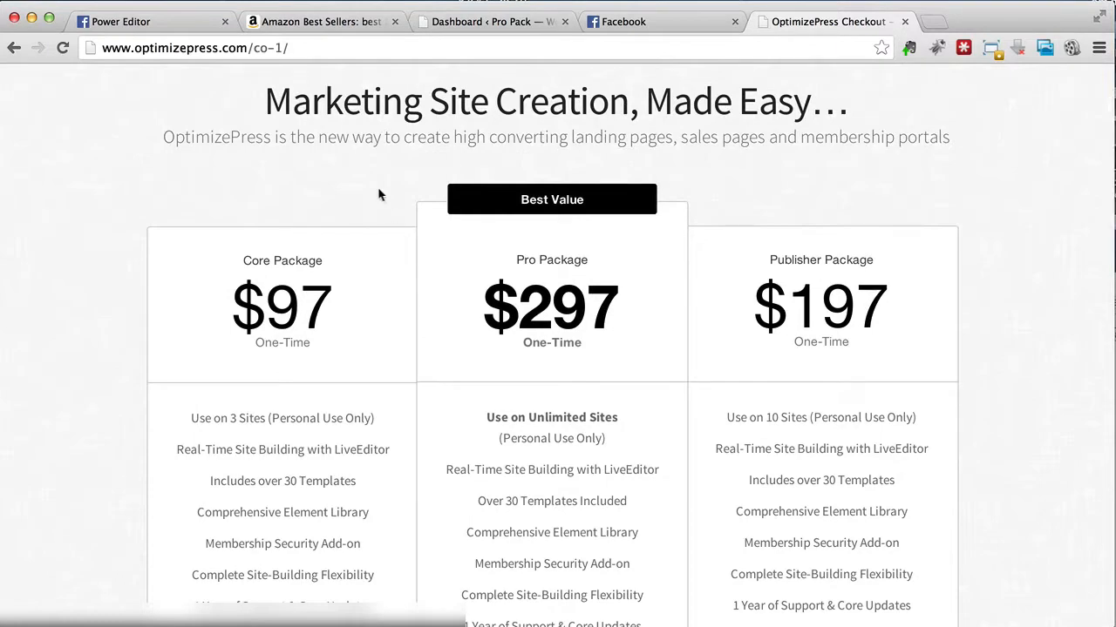
scroll(378, 195, up, 3)
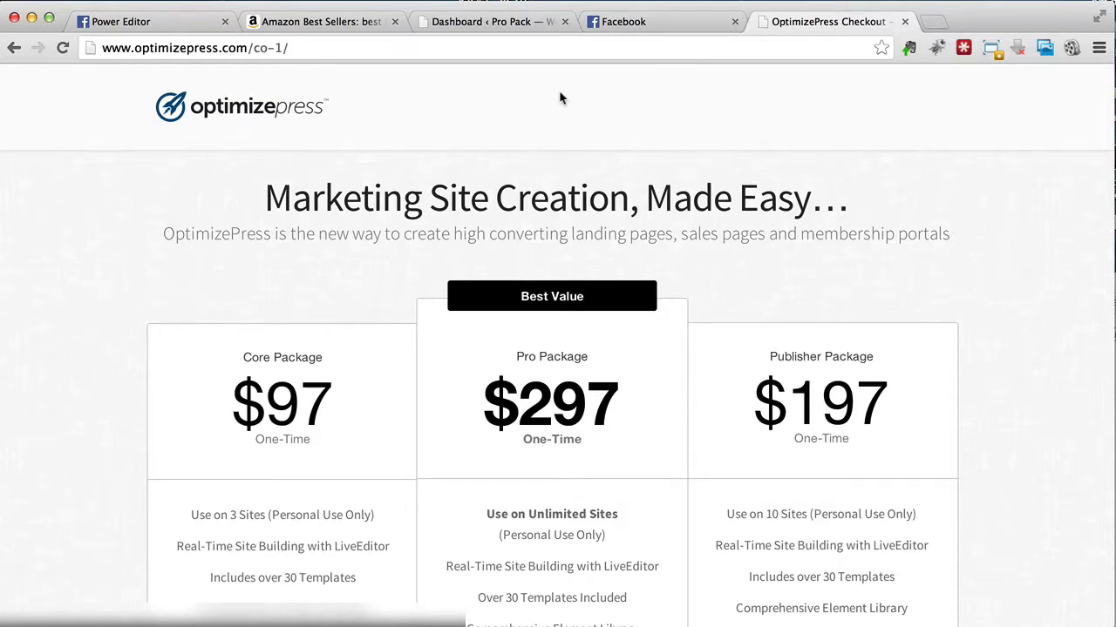
Step: Return to the WordPress dashboard, start a new page in the OptimizePress Page Builder and name it "Squeeze Page FB"
click(512, 22)
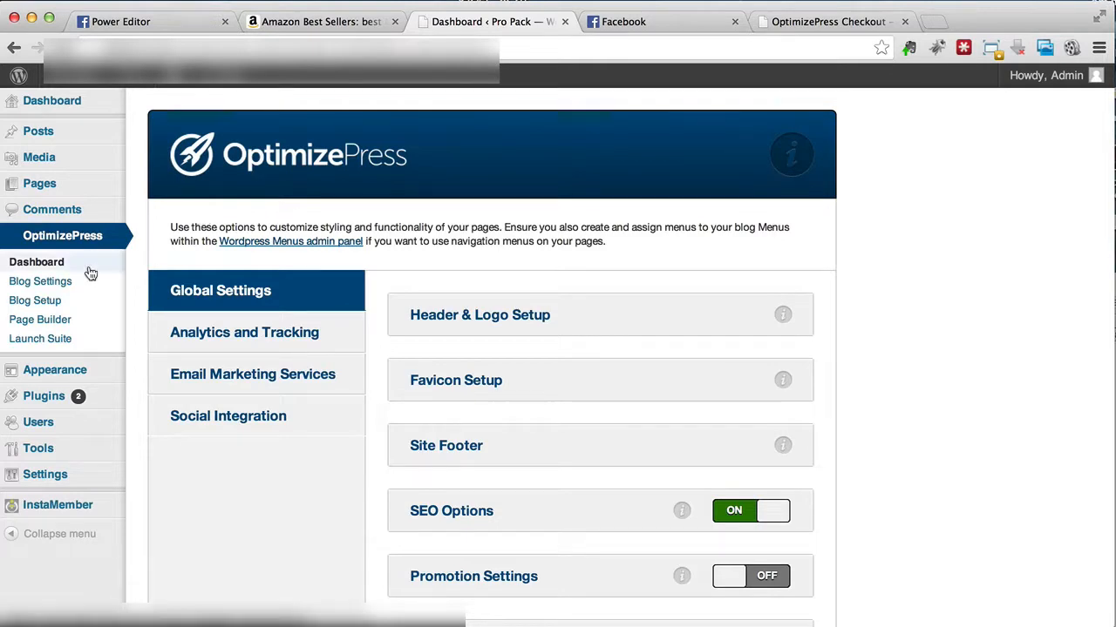
click(73, 323)
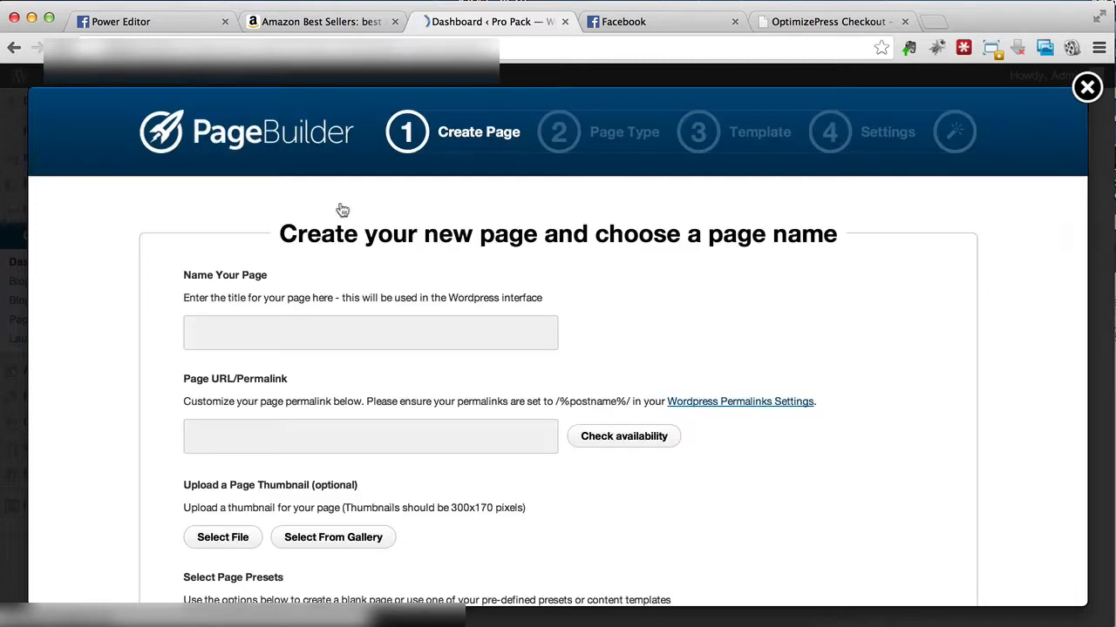
click(274, 339)
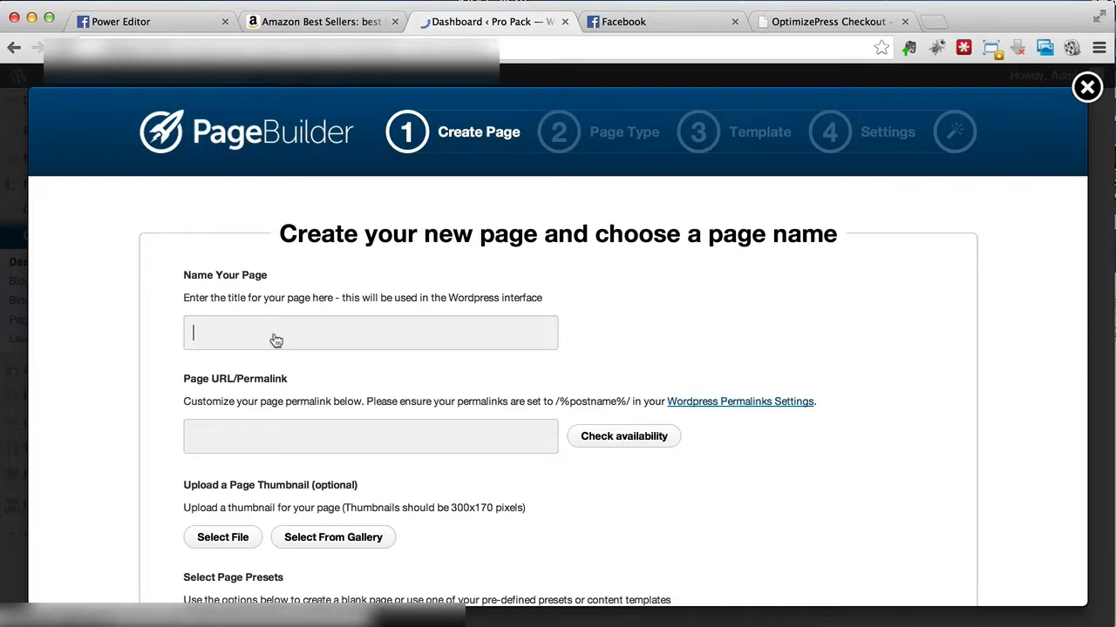
text(*Squeeze Page FB)
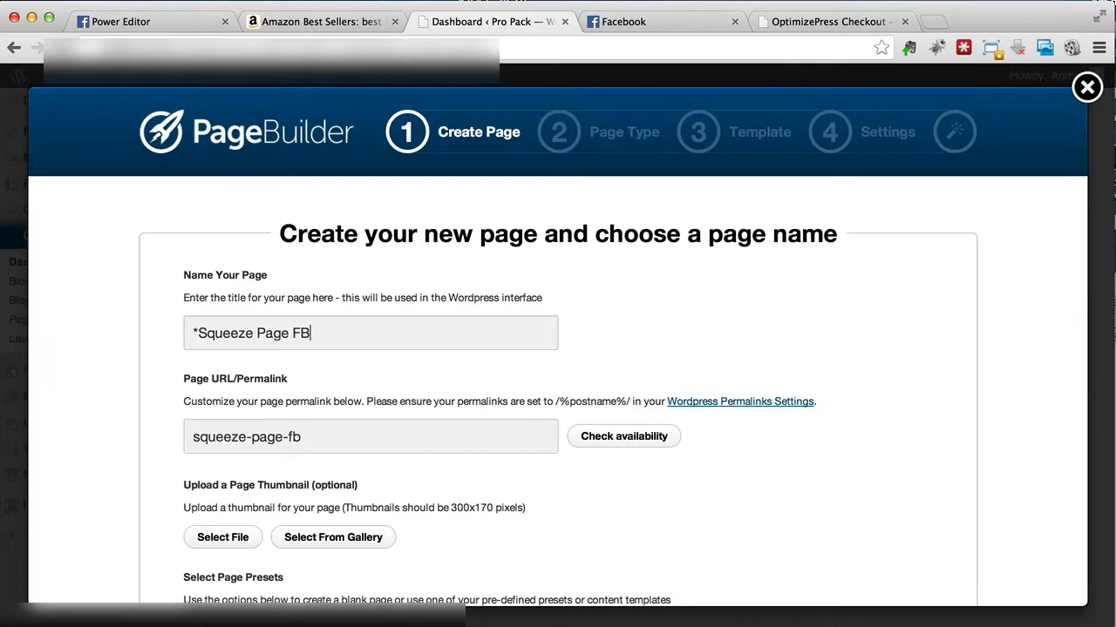
key(Home)
key(shift+Right)
key(BackSpace)
key(End)
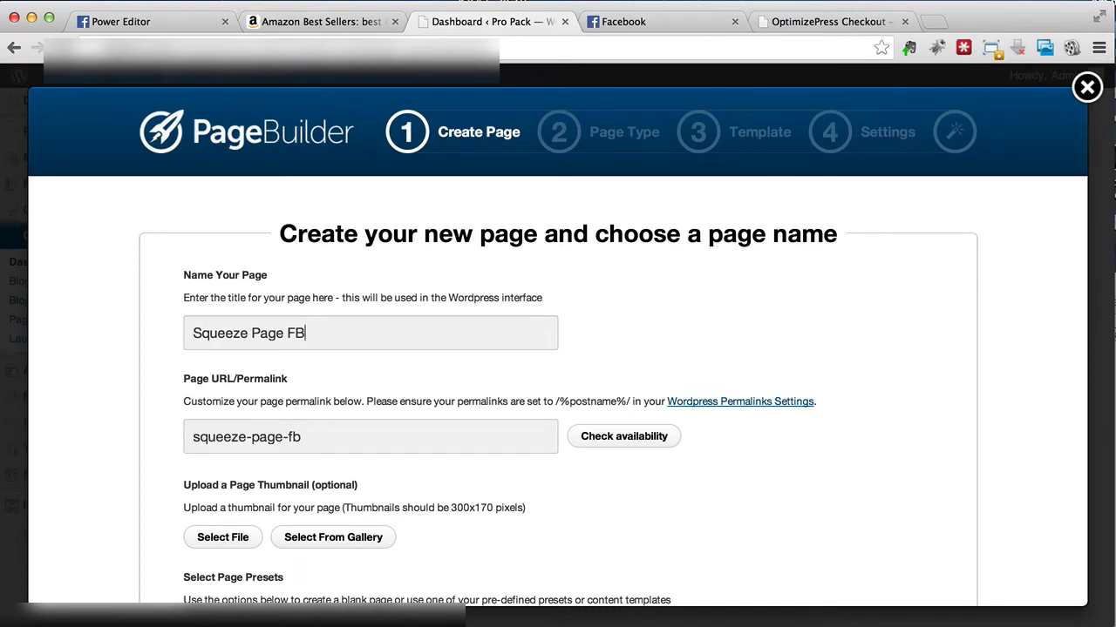
Step: Replace "FB" in the page name so that it reads "Squeeze Page - Weight Loss"
key(shift+Left)
key(shift+Left)
text(- Weight Loss)
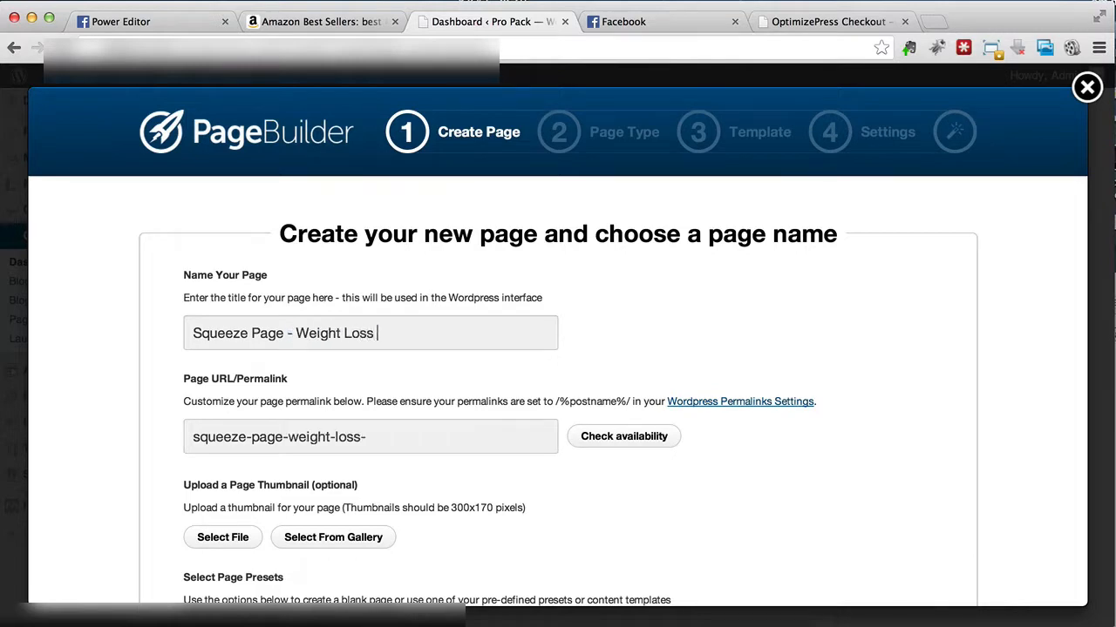
Step: Replace "Weight Loss" in the page name with "Belly Fat"
key(shift+Left)
key(shift+Left)
key(shift+Left)
key(shift+Left)
key(shift+Left)
key(shift+Left)
key(shift+Left)
key(shift+Left)
key(shift+Left)
key(shift+Left)
key(shift+Left)
key(shift+Left)
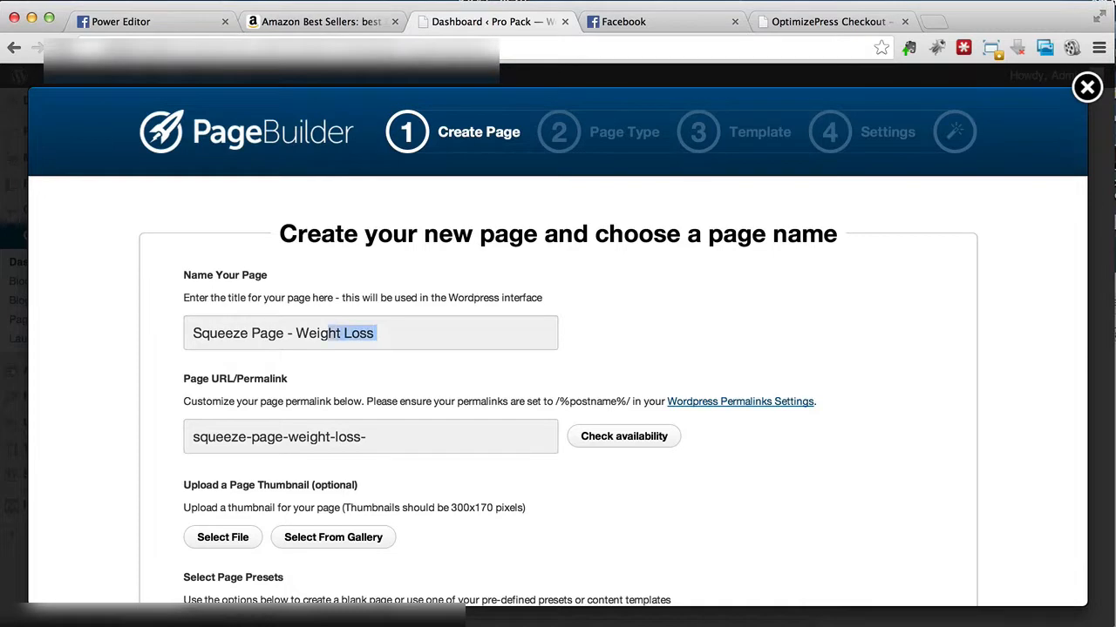
text(Bel)
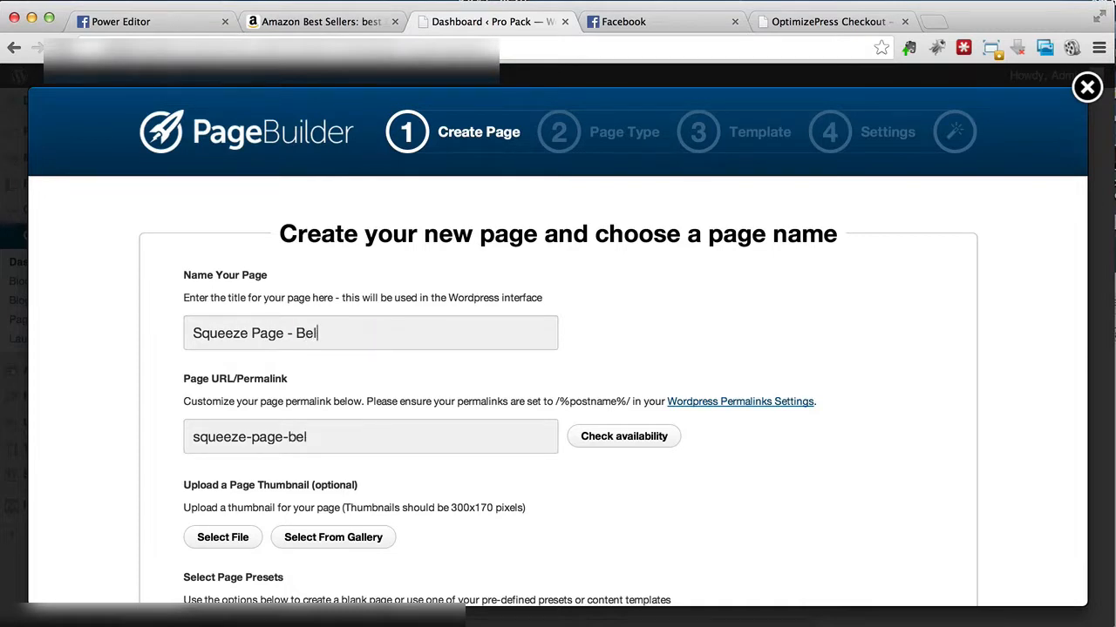
text(ly Fat)
Step: Set the page preset to Use a Content Template and bring up the pre-made content templates
scroll(355, 333, down, 3)
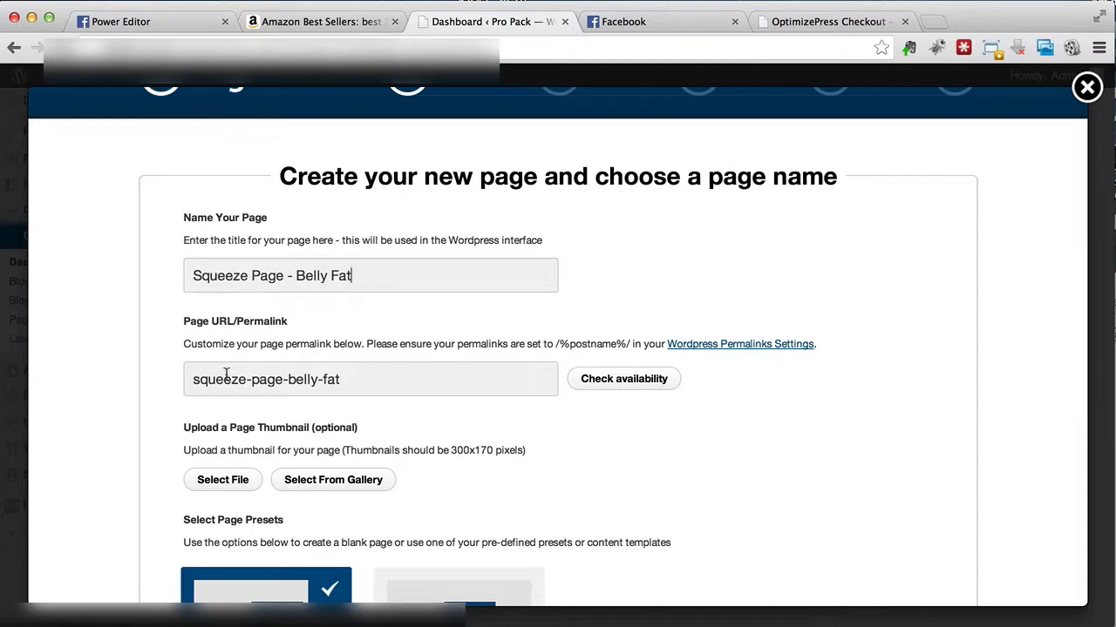
scroll(357, 383, down, 5)
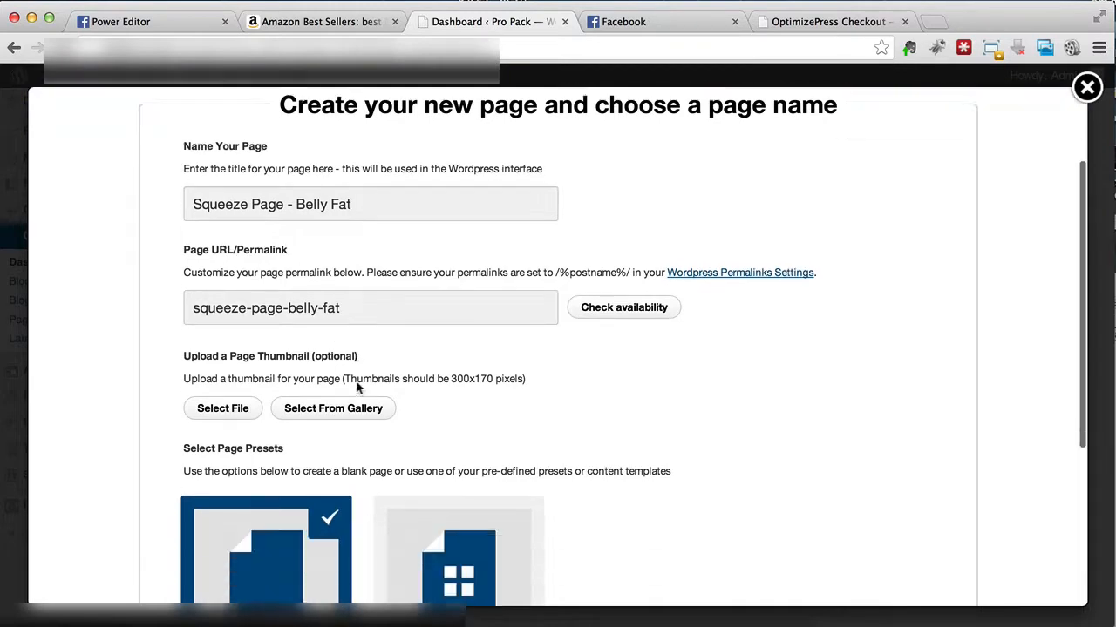
scroll(357, 388, down, 1)
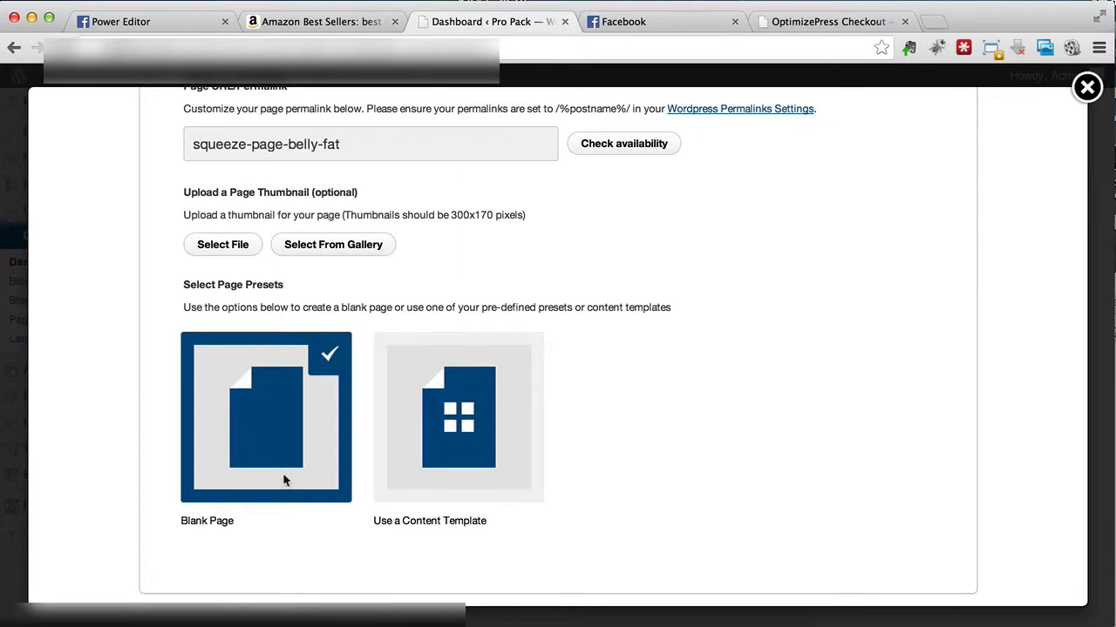
scroll(283, 480, down, 2)
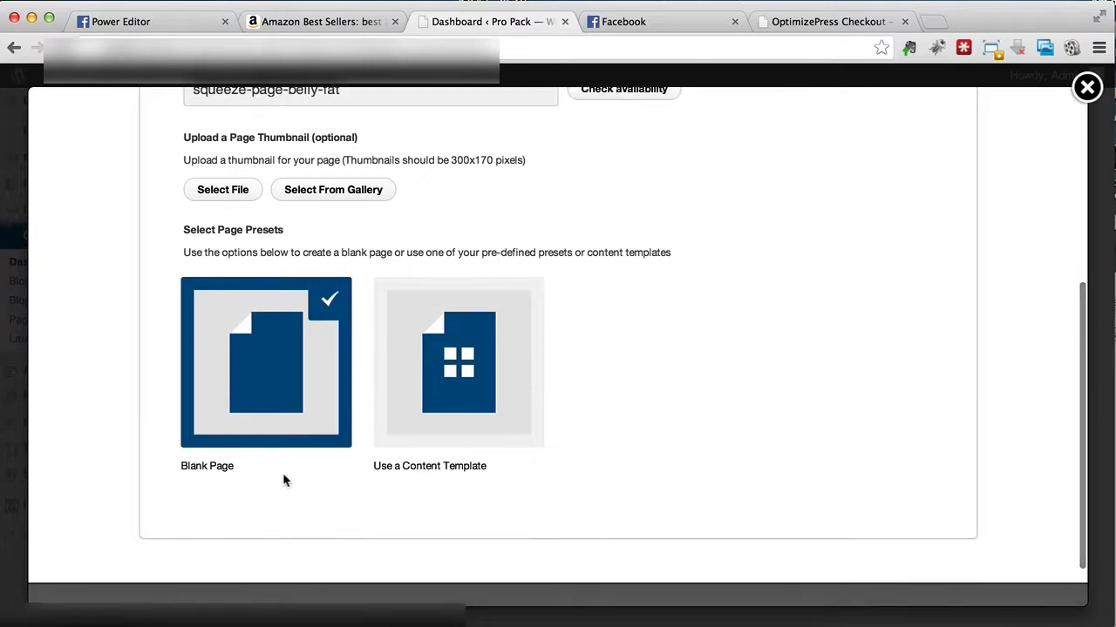
click(413, 411)
scroll(533, 384, down, 10)
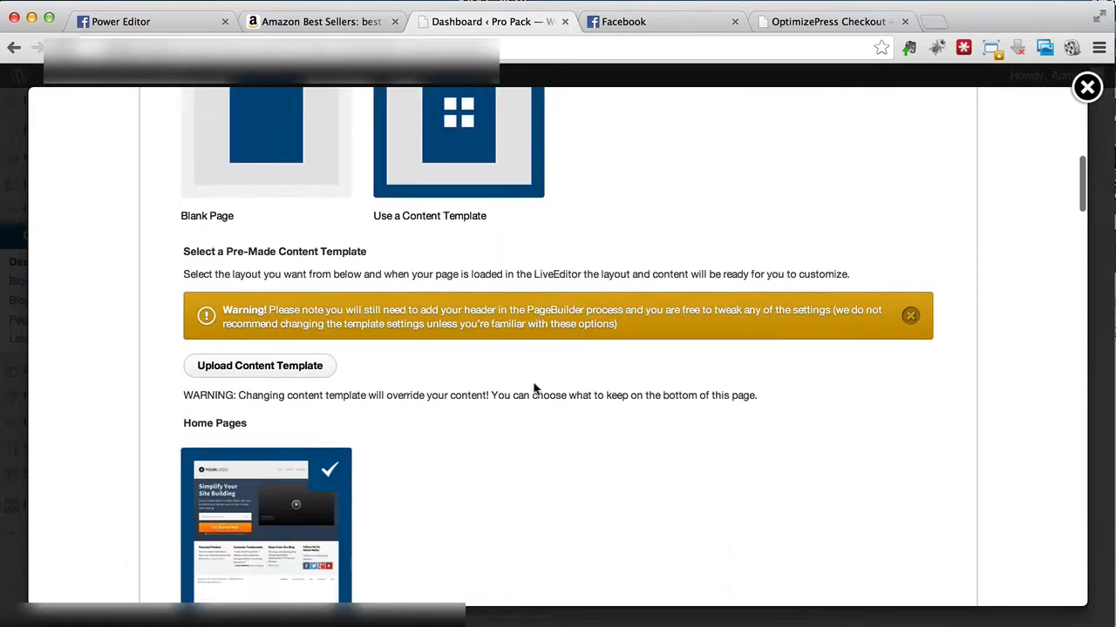
Step: Look through the pre-made content templates, from the home and membership pages to the range of opt-in page layouts
scroll(533, 390, up, 3)
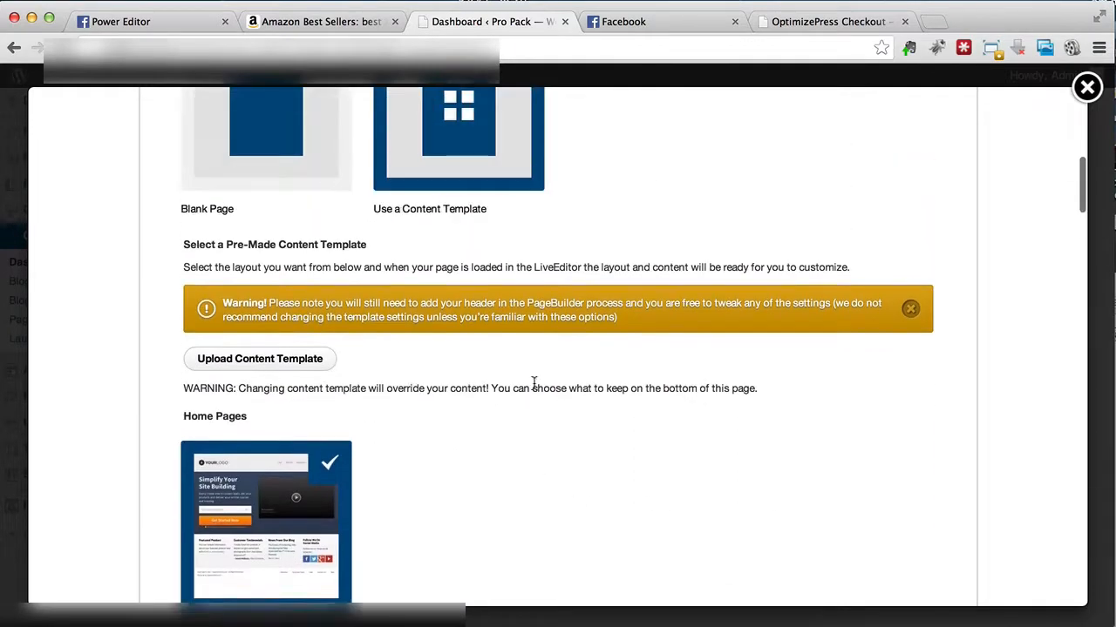
scroll(533, 390, down, 5)
scroll(534, 390, down, 15)
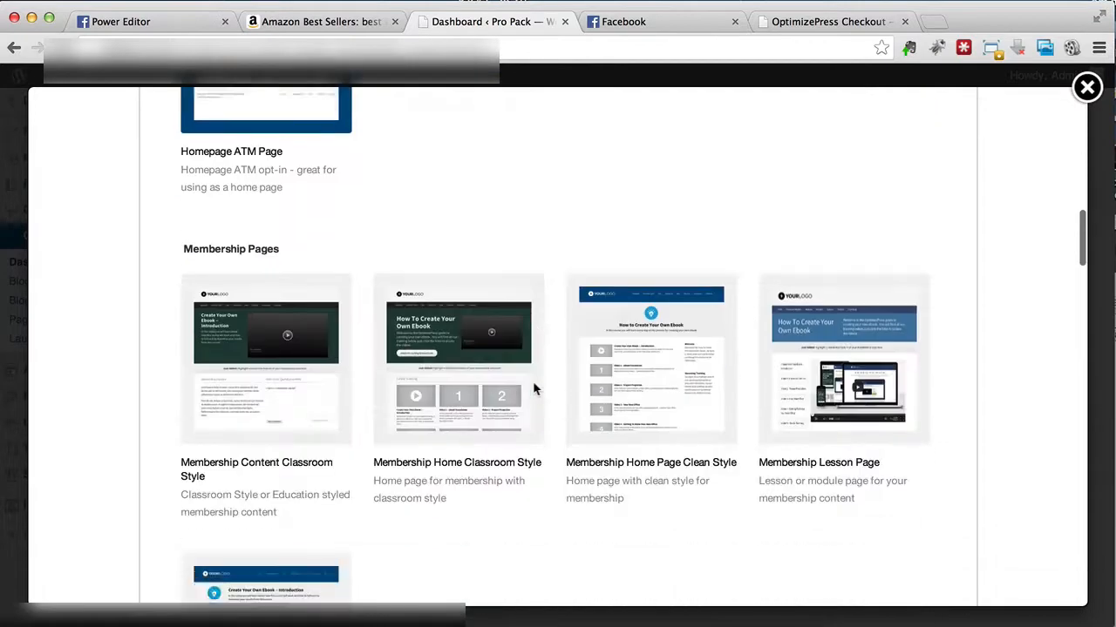
scroll(535, 390, down, 8)
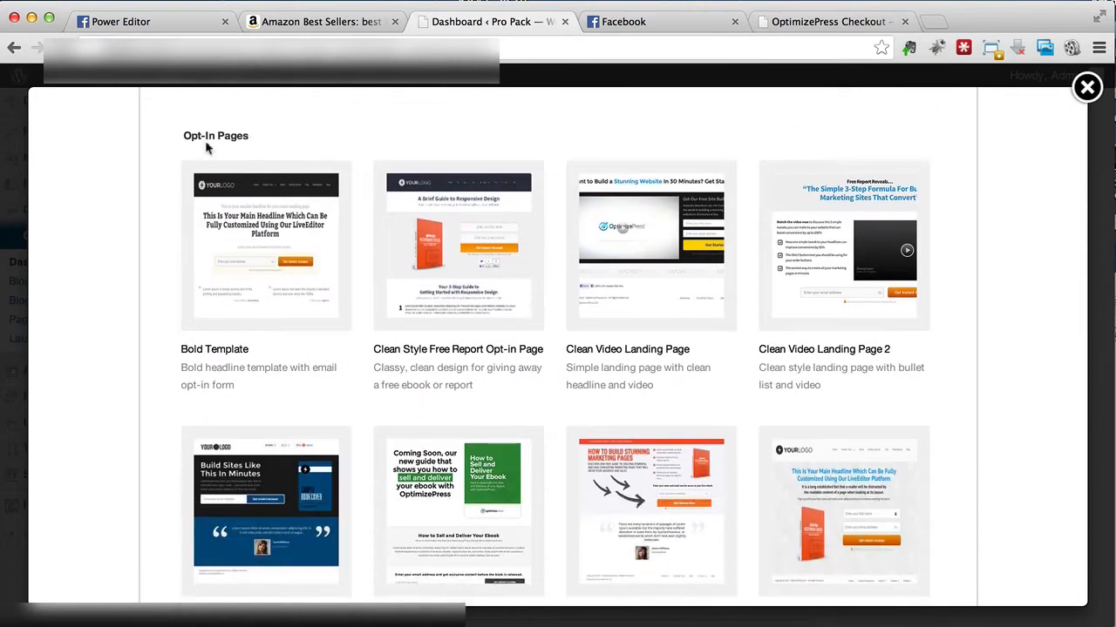
scroll(239, 214, down, 9)
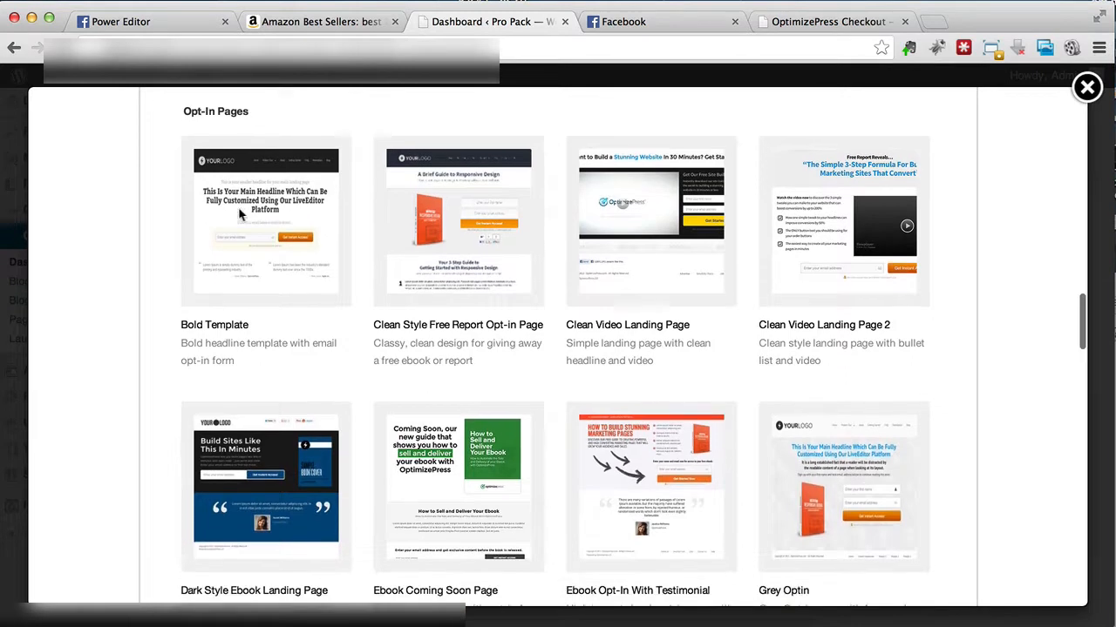
scroll(240, 213, down, 8)
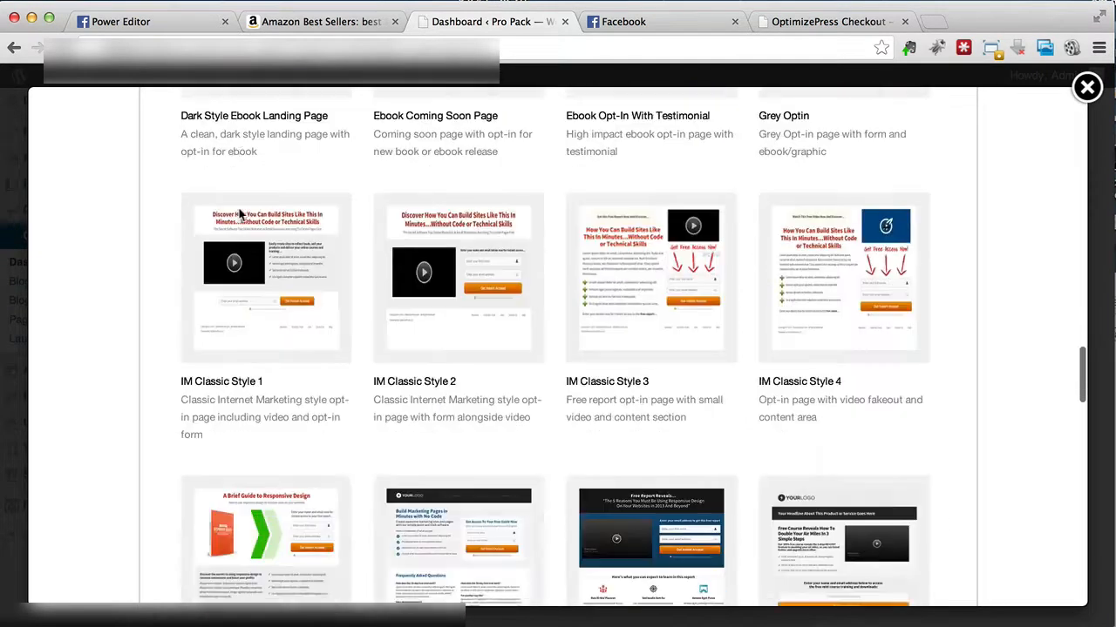
scroll(316, 420, down, 3)
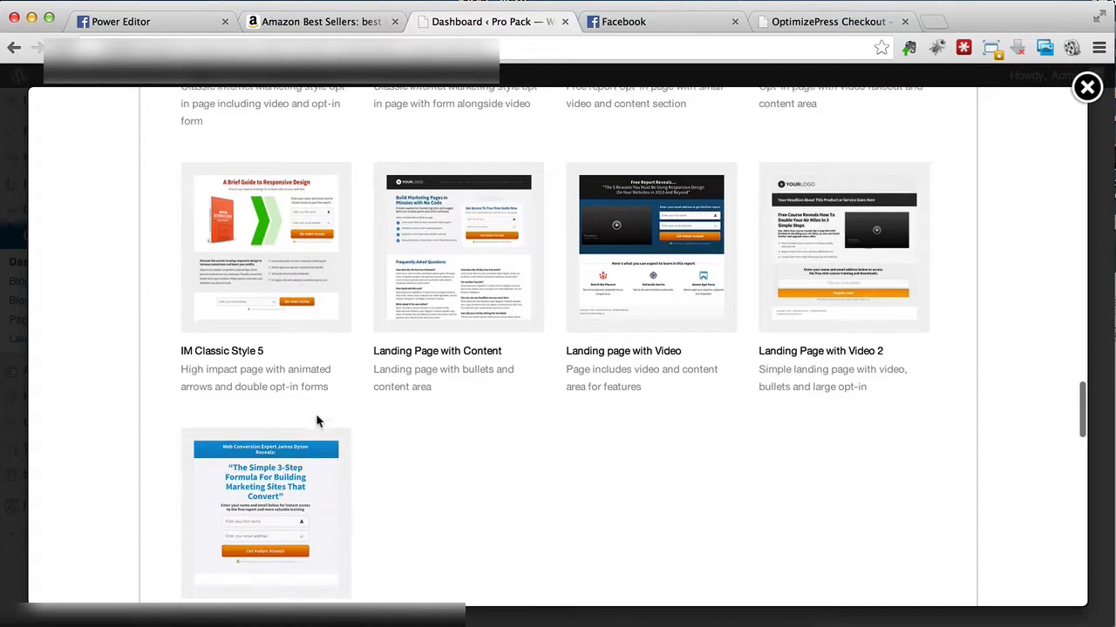
scroll(503, 484, up, 9)
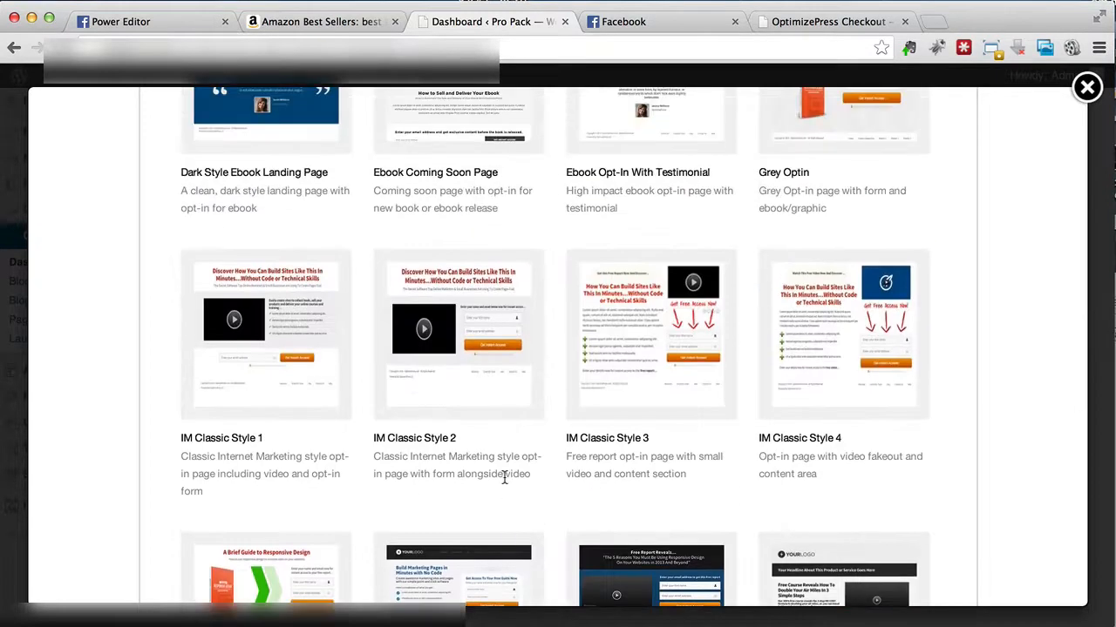
scroll(504, 479, up, 4)
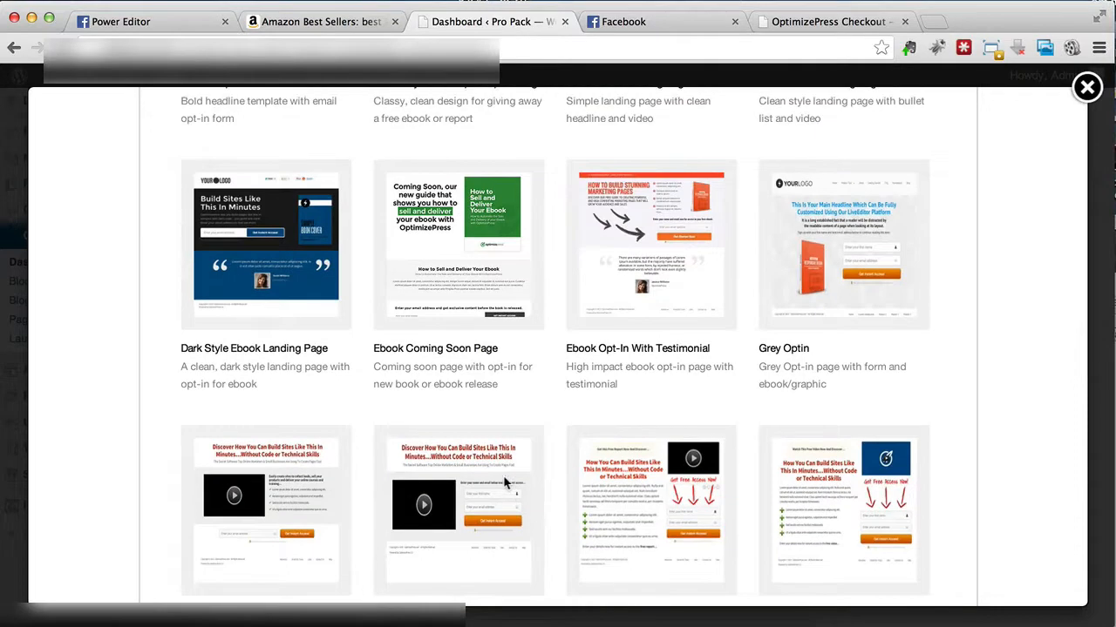
scroll(504, 482, up, 2)
scroll(503, 475, up, 8)
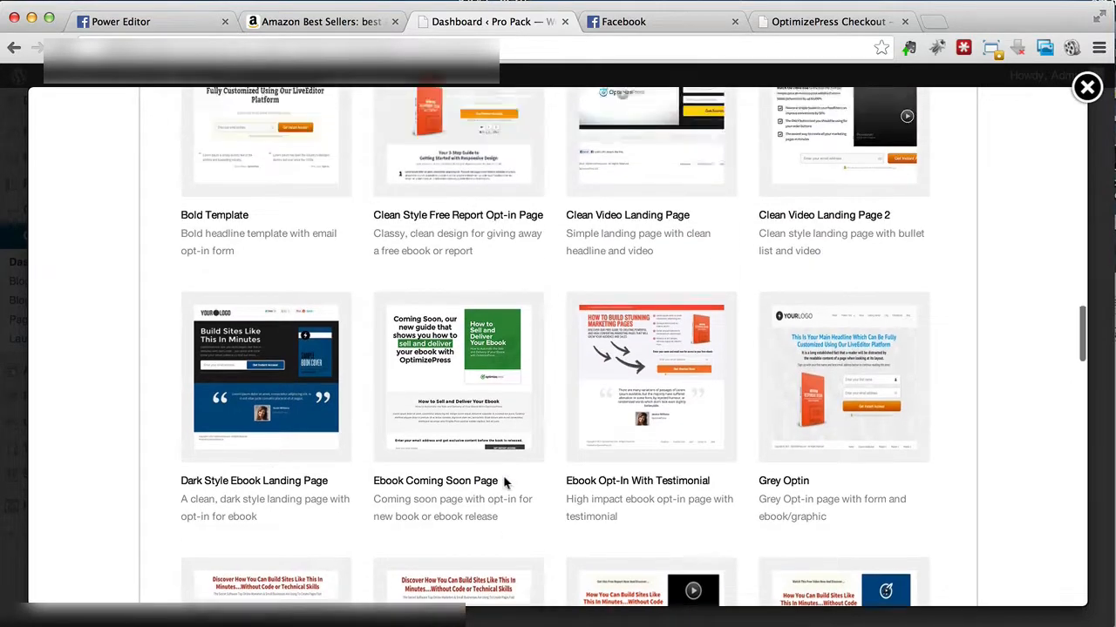
Step: Switch the page preset to Blank Page and continue to the page type choice, using Landing Page as the type
scroll(504, 477, up, 15)
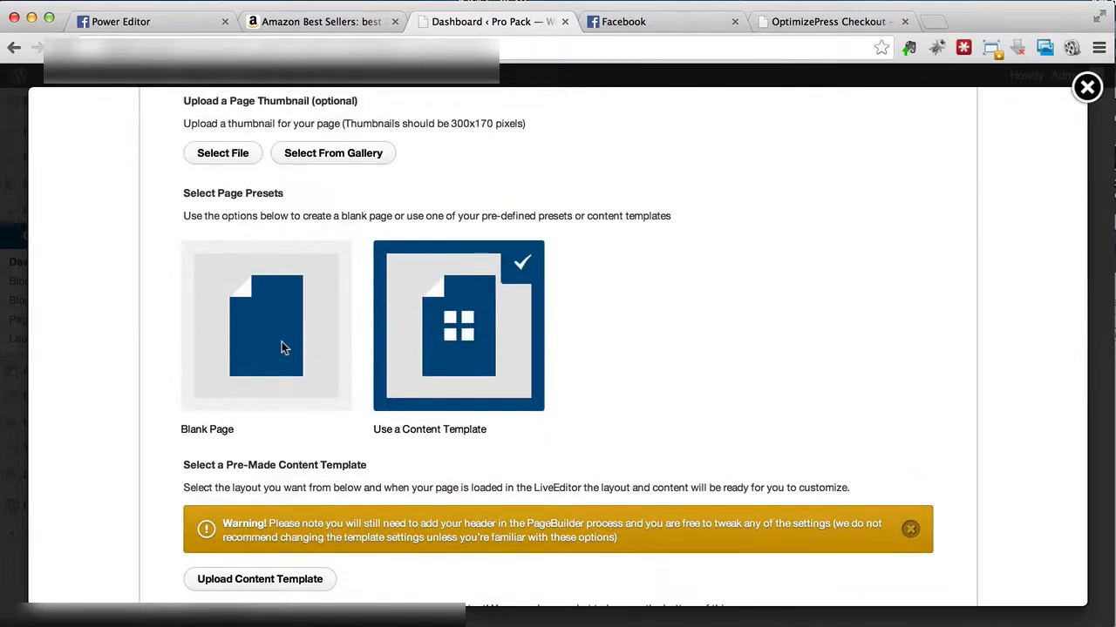
click(282, 341)
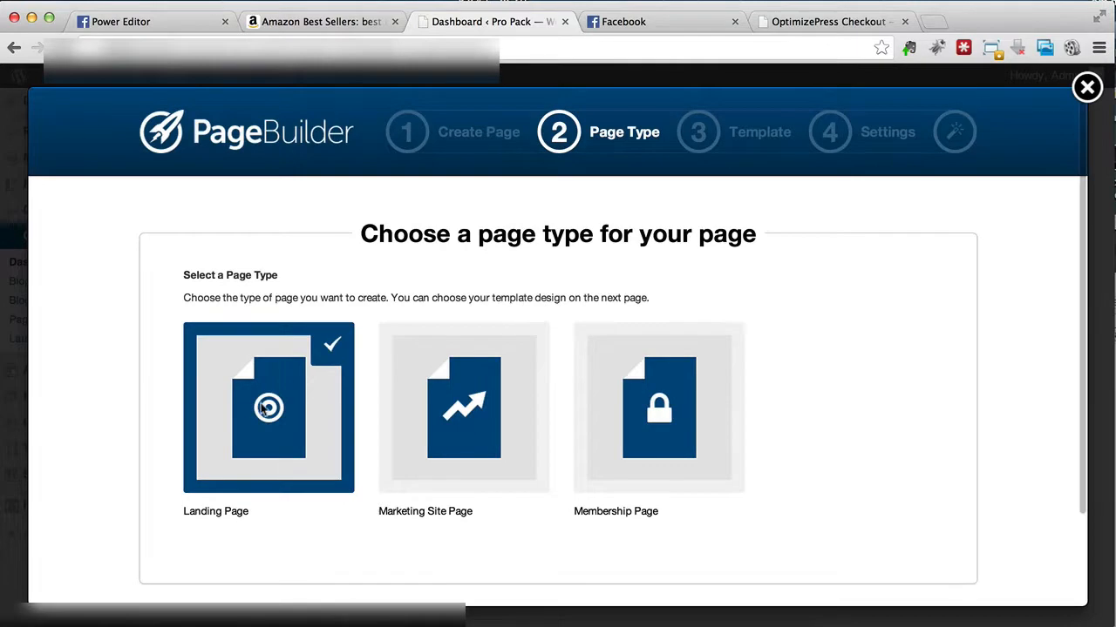
scroll(266, 411, down, 3)
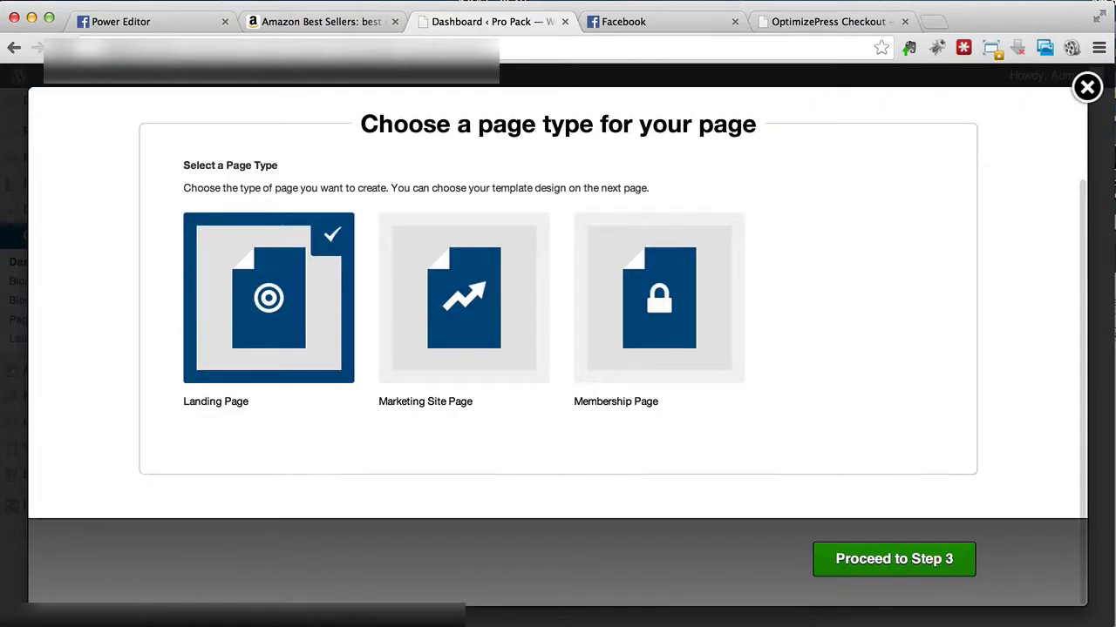
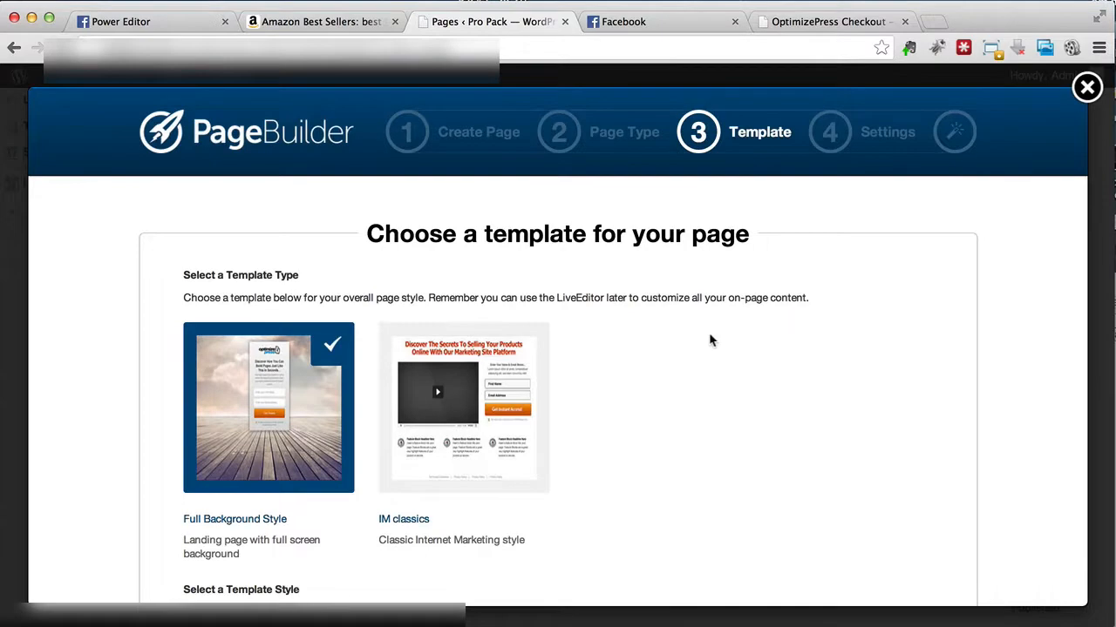
Step: Review the template types and styles, keep Full Background Style with the white box, and proceed to the template settings
scroll(710, 339, down, 4)
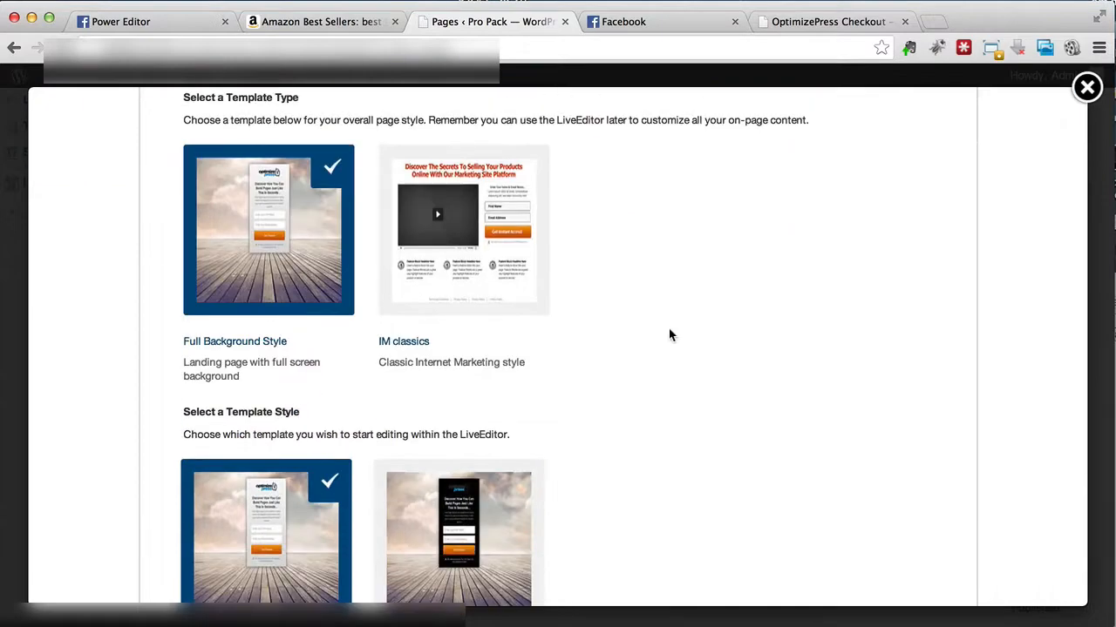
scroll(642, 319, up, 2)
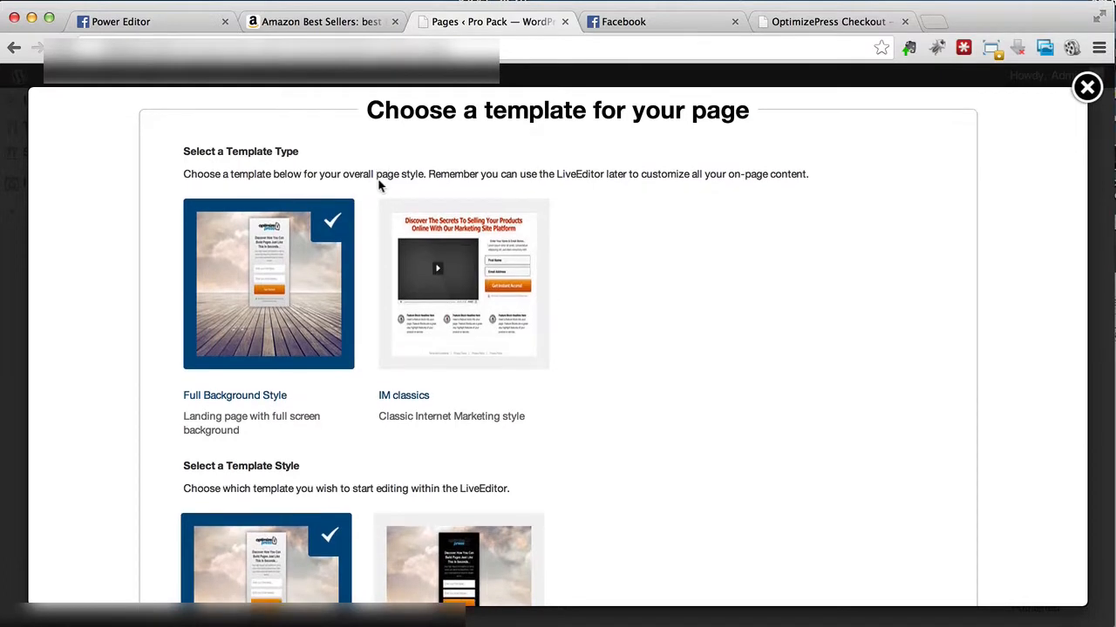
scroll(379, 183, down, 1)
scroll(379, 185, down, 6)
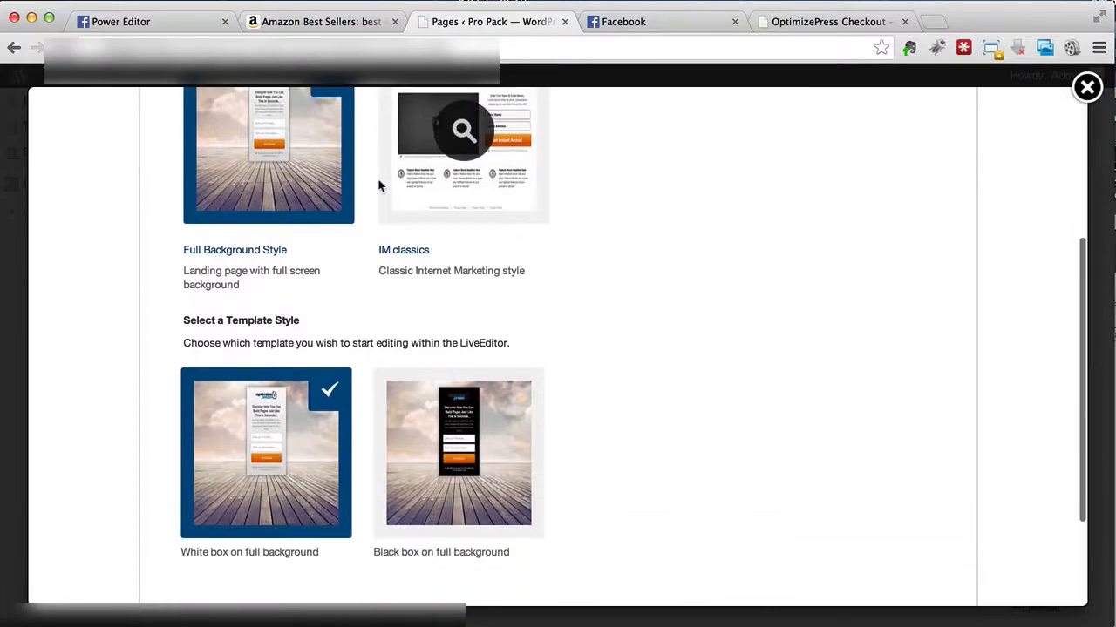
scroll(379, 185, down, 1)
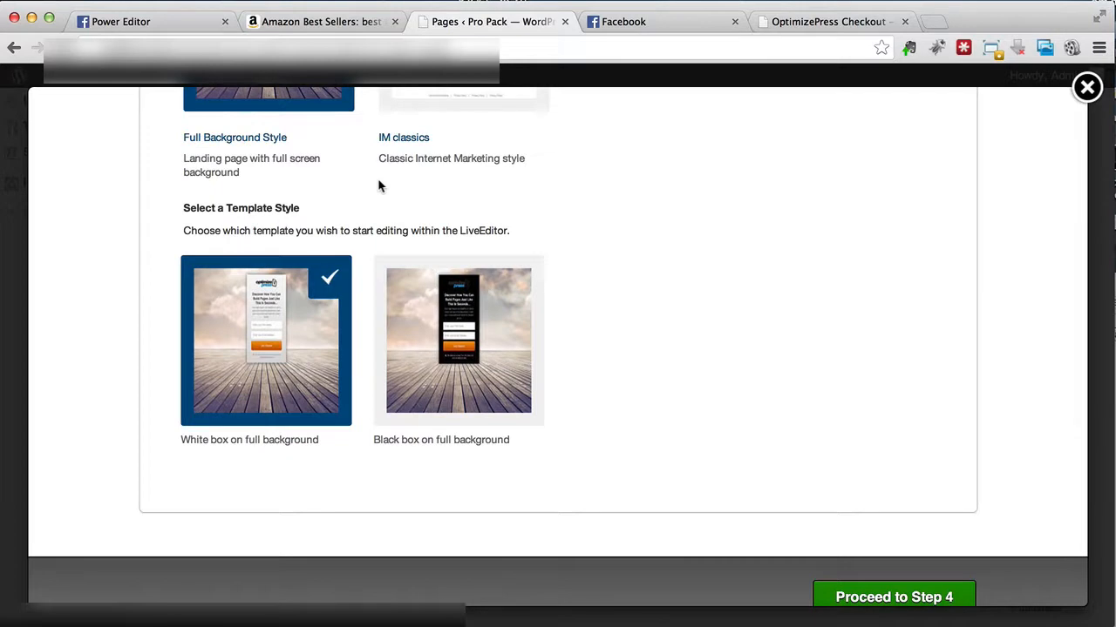
scroll(379, 185, up, 1)
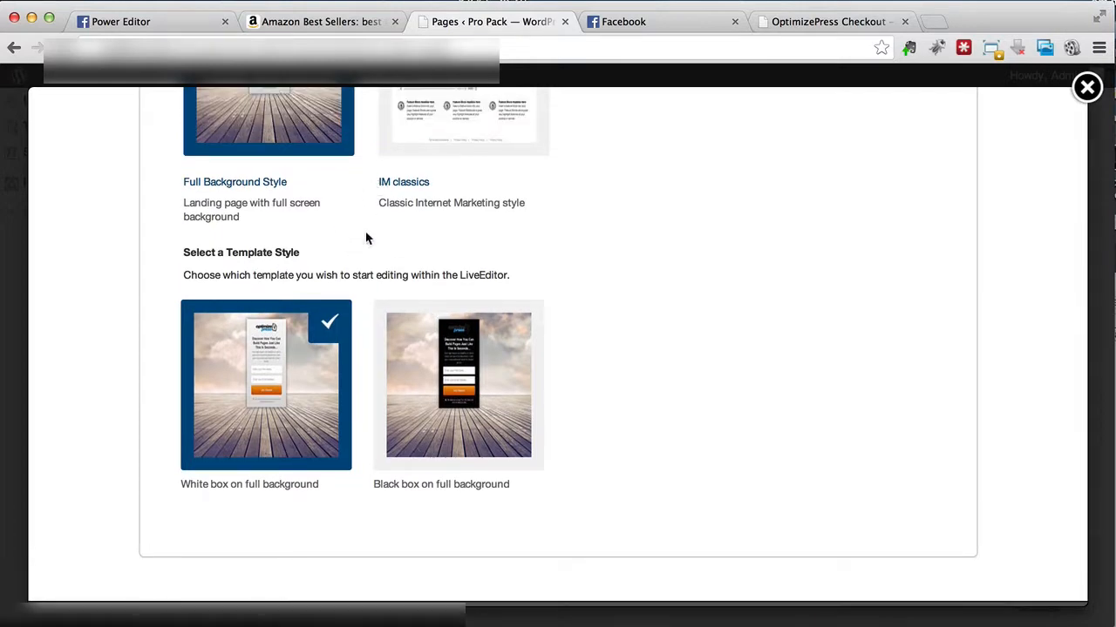
scroll(374, 224, up, 4)
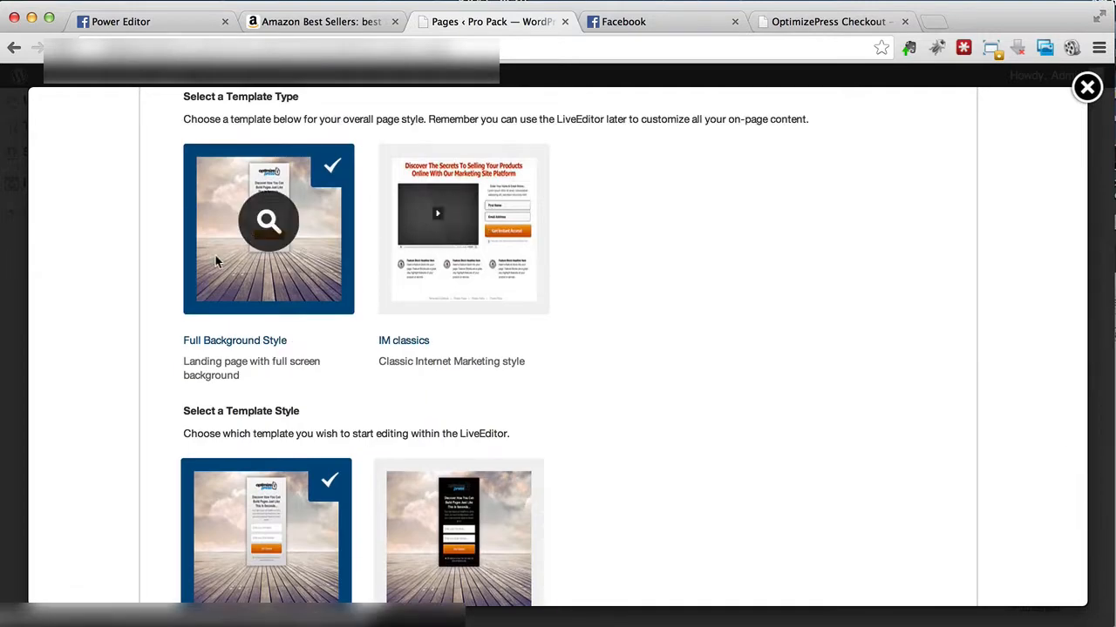
scroll(217, 256, down, 5)
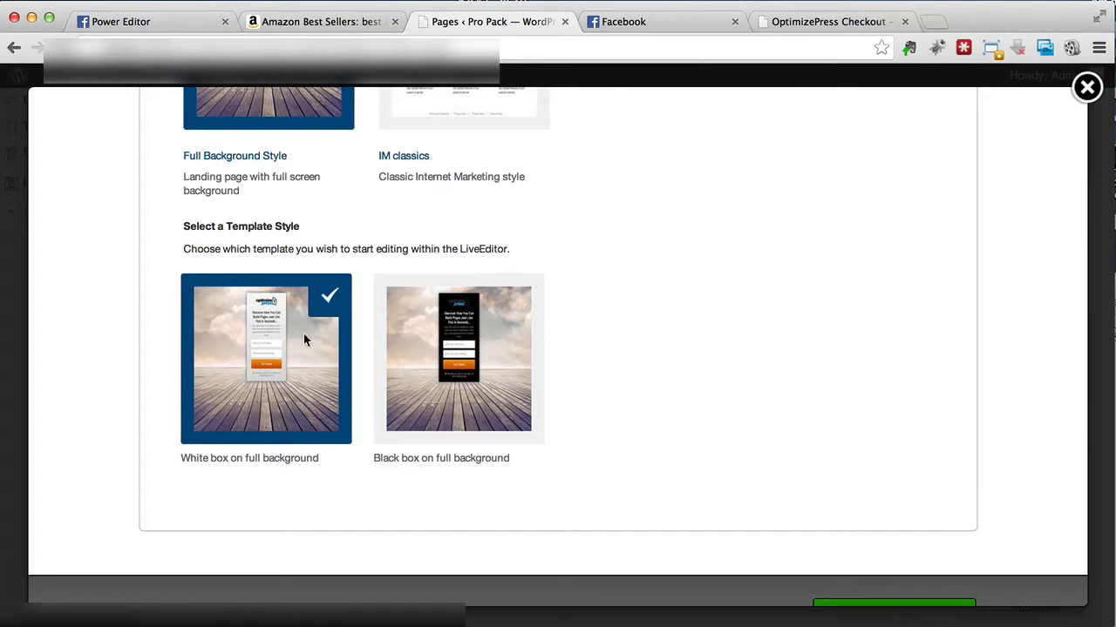
scroll(294, 340, down, 3)
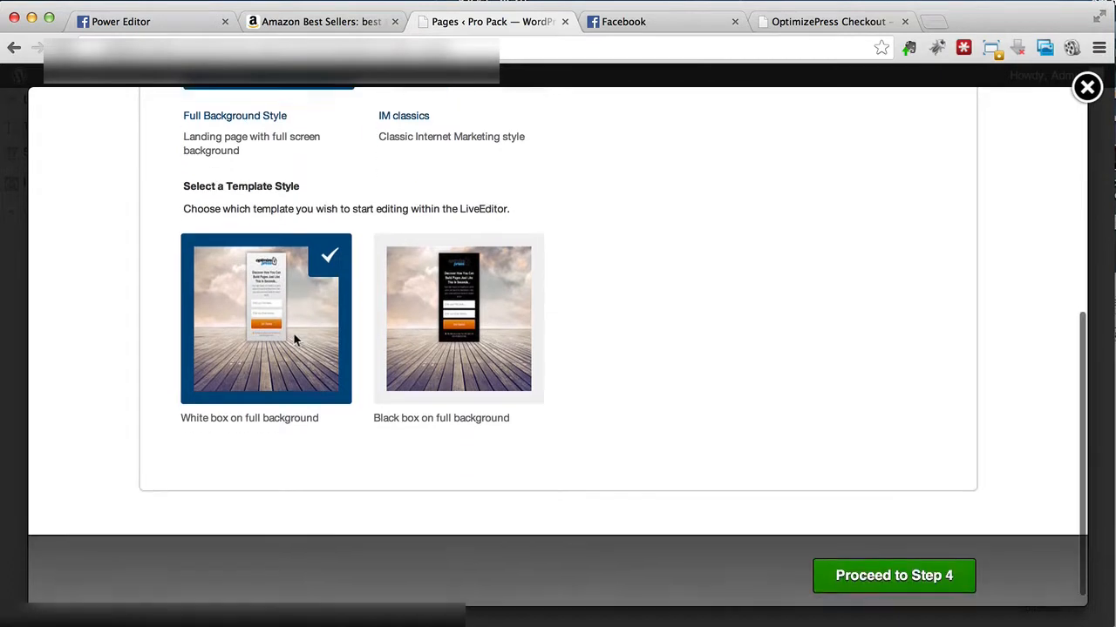
click(853, 569)
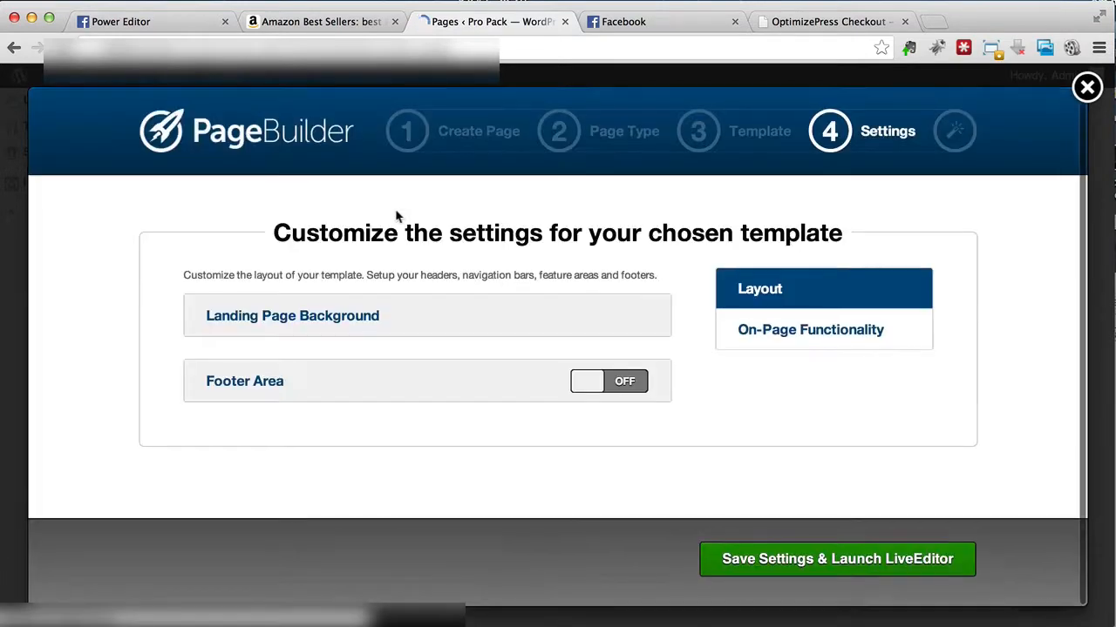
Step: Upload the salad with measuring tape and beach-wallpaper-hd-37 images from the computer for the landing page background
click(314, 319)
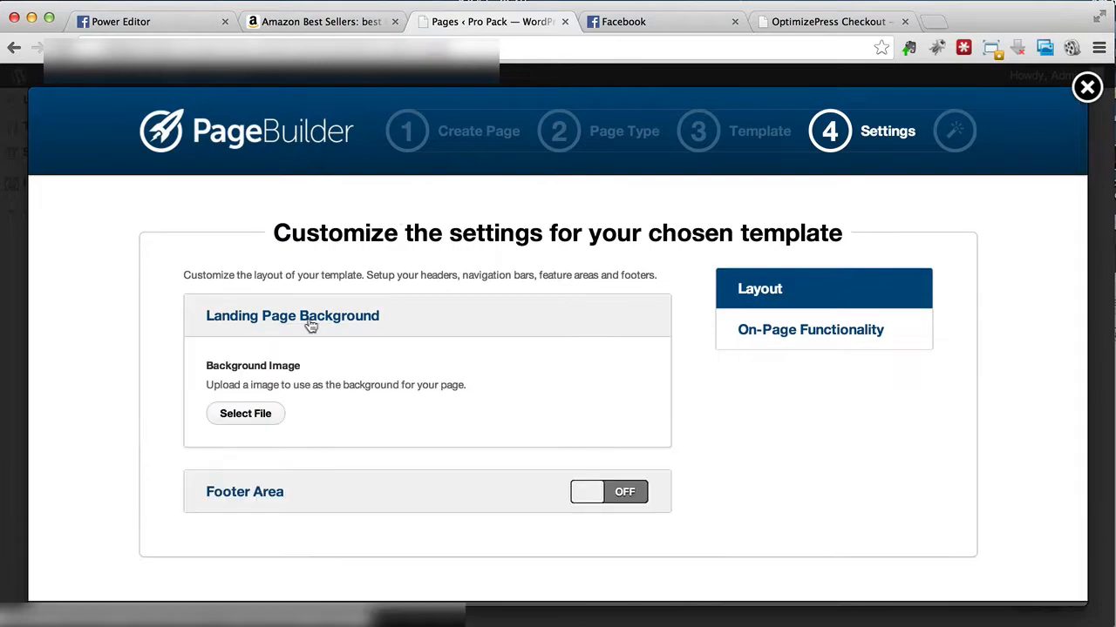
scroll(311, 324, down, 1)
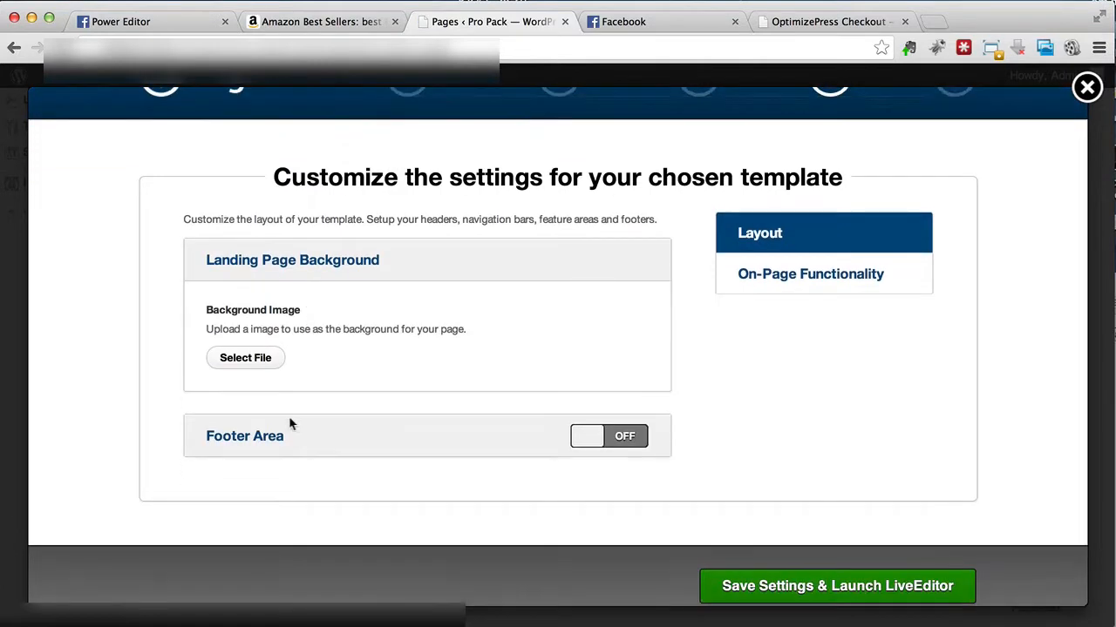
click(248, 360)
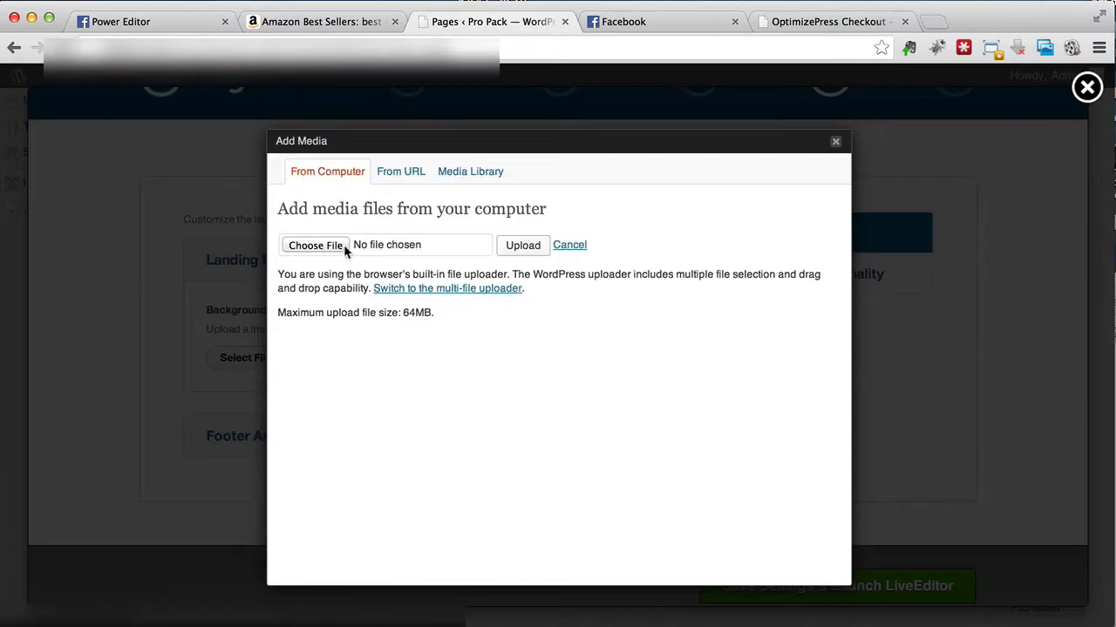
click(468, 174)
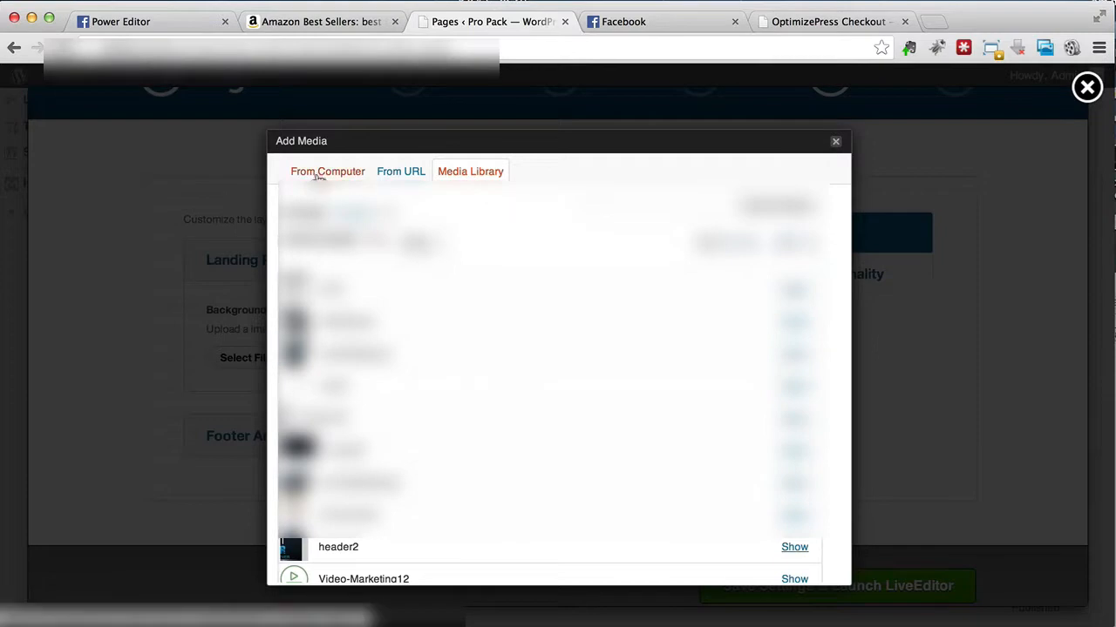
click(343, 174)
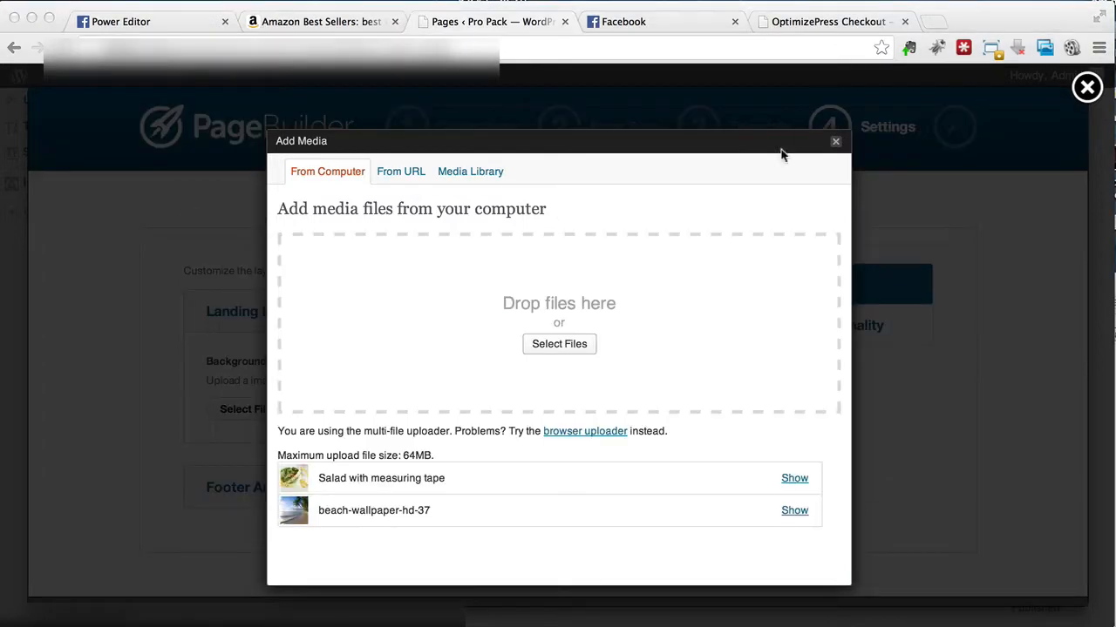
Step: Insert beach-wallpaper-hd-37 as the landing page background, then save the settings and launch the LiveEditor
scroll(446, 431, down, 1)
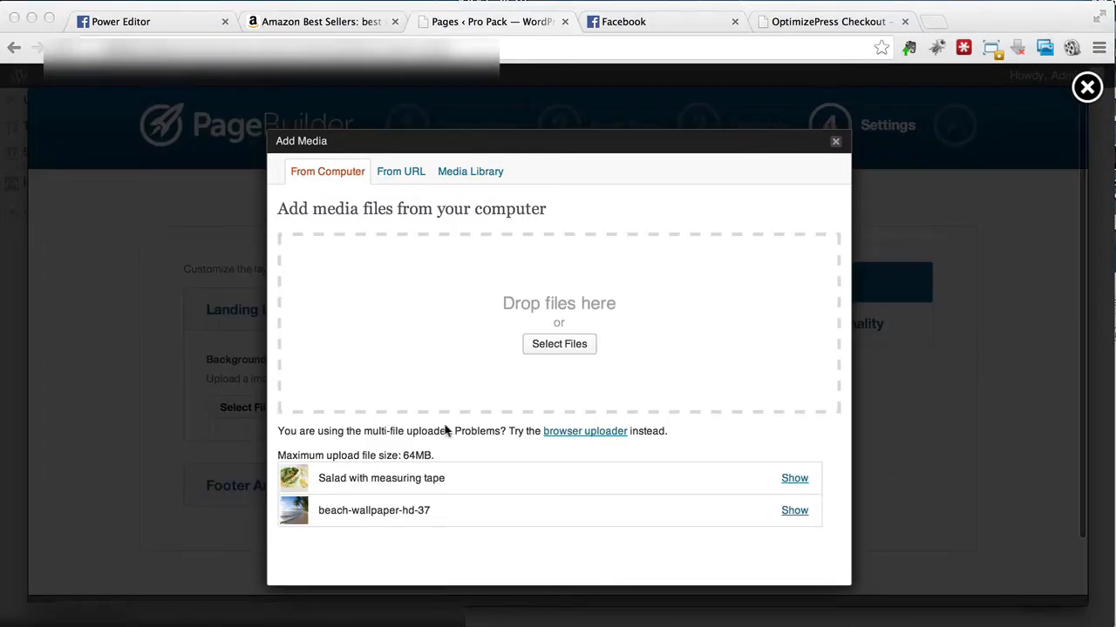
click(794, 513)
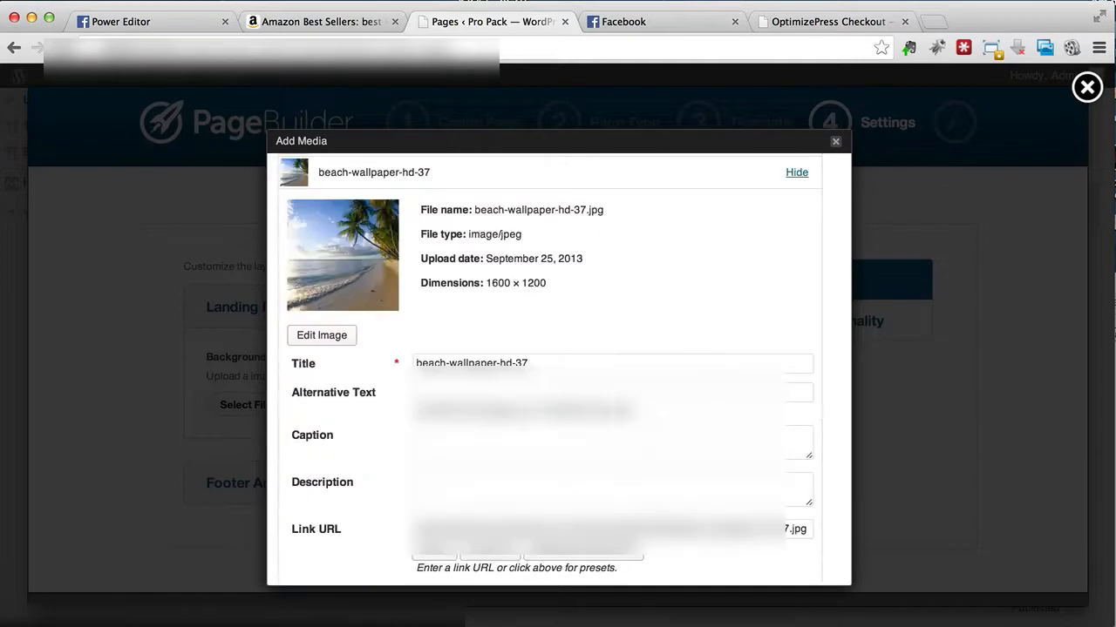
scroll(462, 329, down, 1)
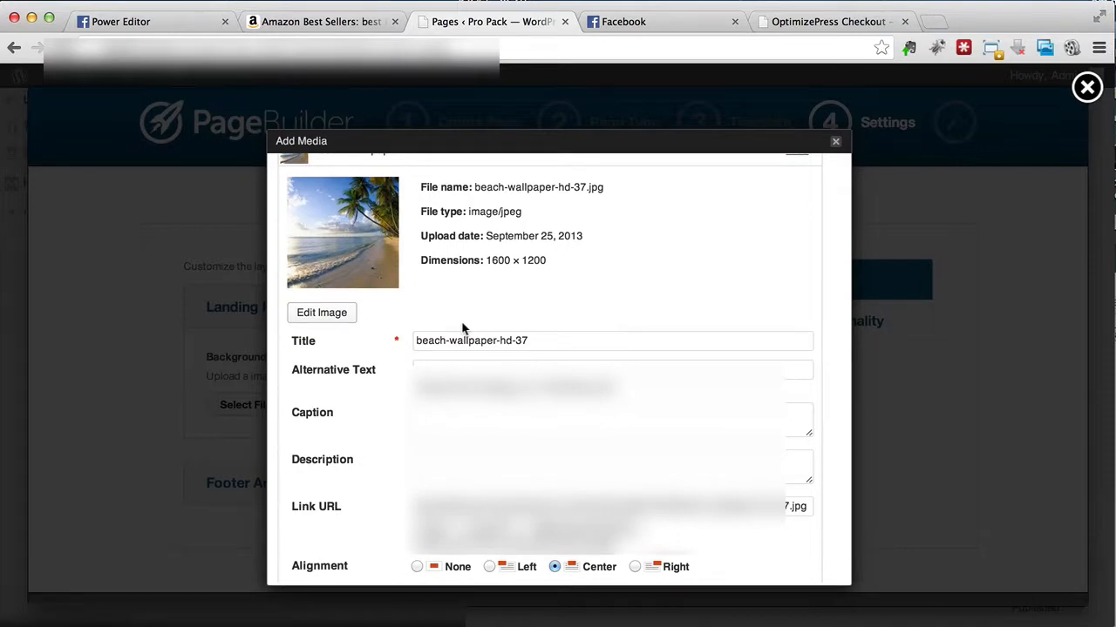
scroll(462, 327, down, 1)
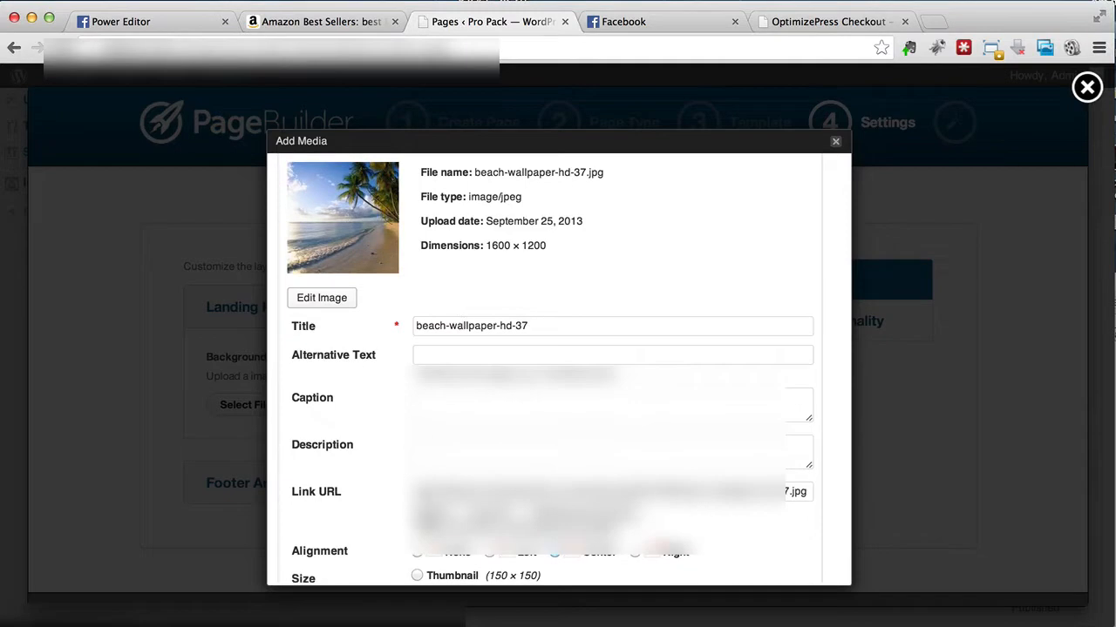
scroll(379, 448, down, 3)
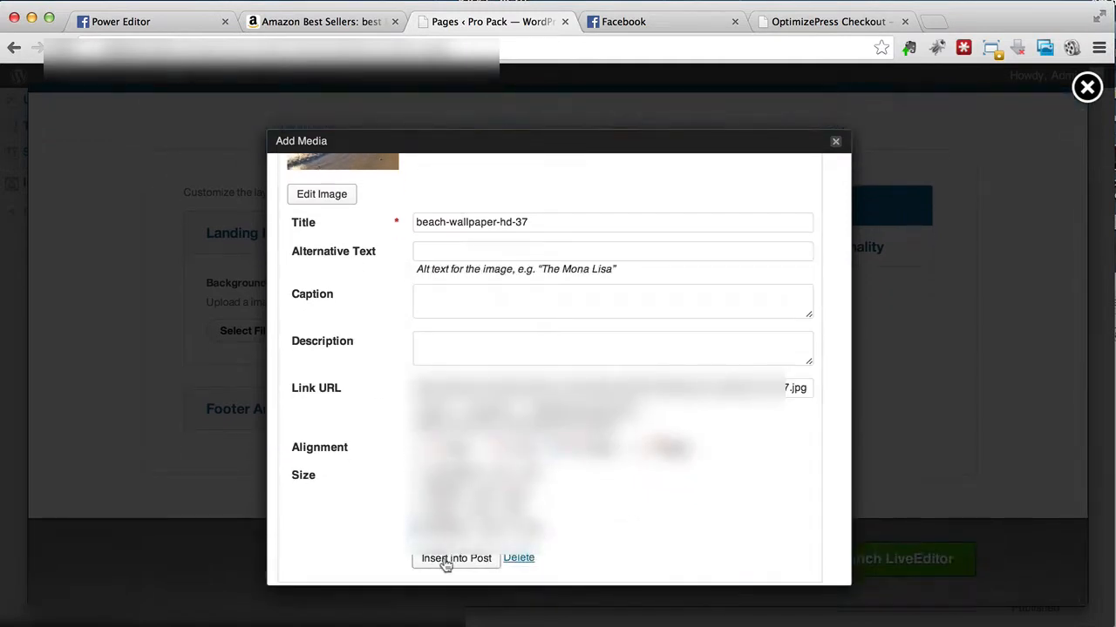
click(445, 561)
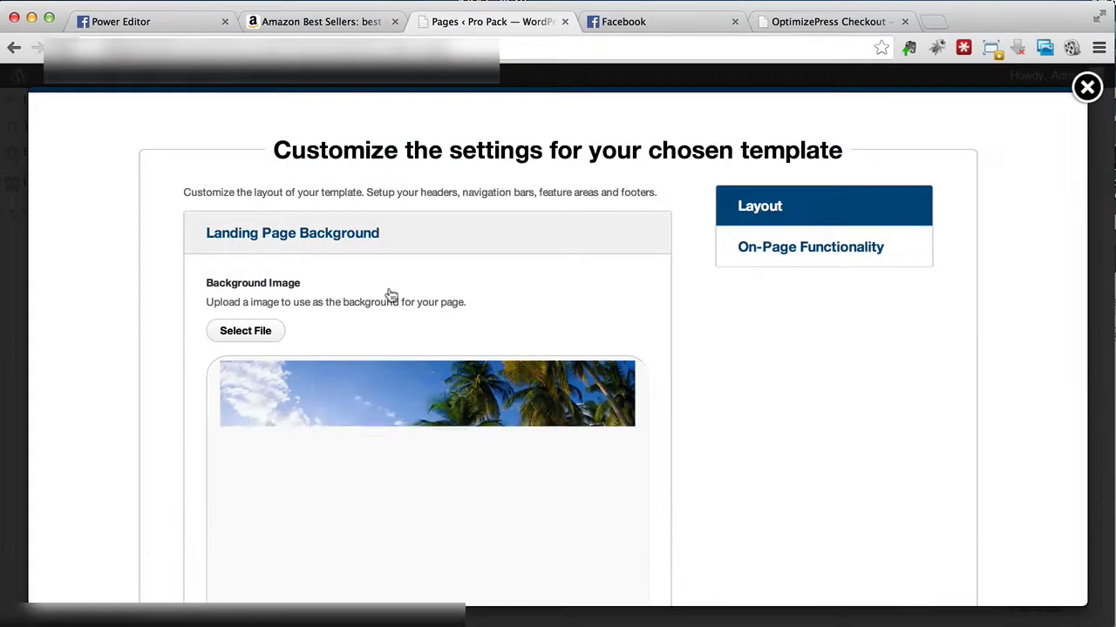
scroll(392, 296, down, 5)
click(750, 567)
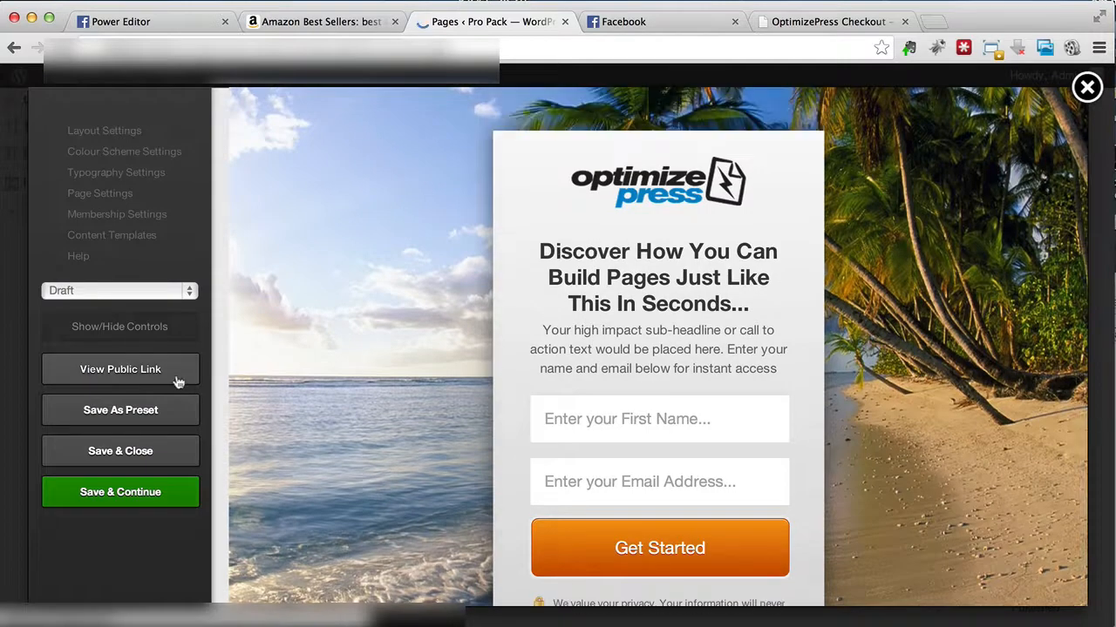
Step: Open the page's public link in a new tab and examine the opt-in box against the beach background
right_click(177, 382)
click(196, 381)
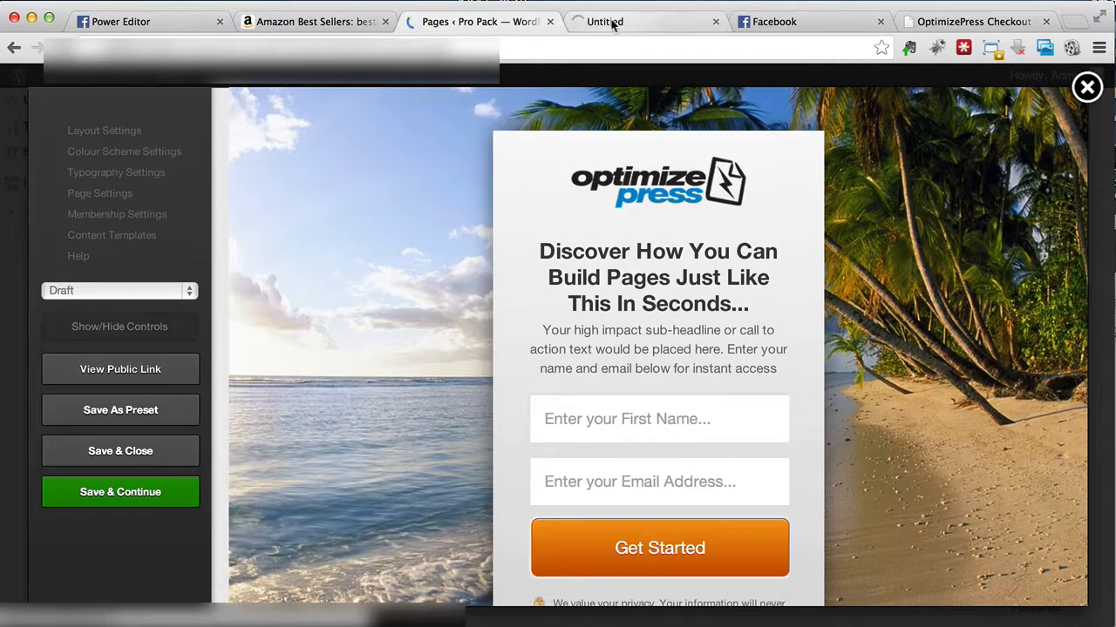
click(613, 23)
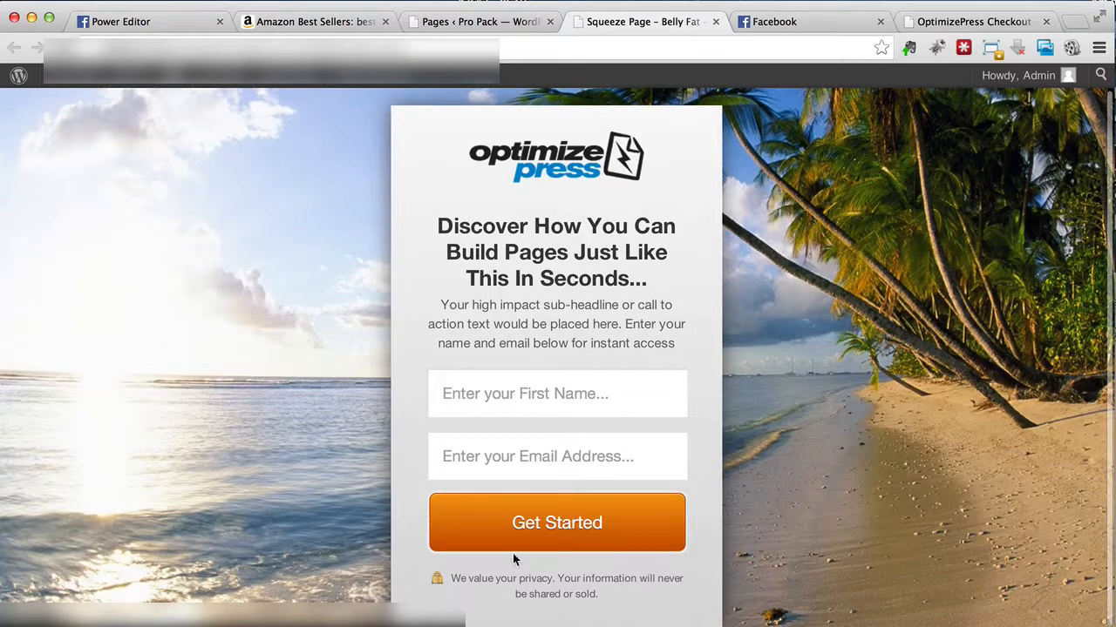
scroll(318, 359, up, 1)
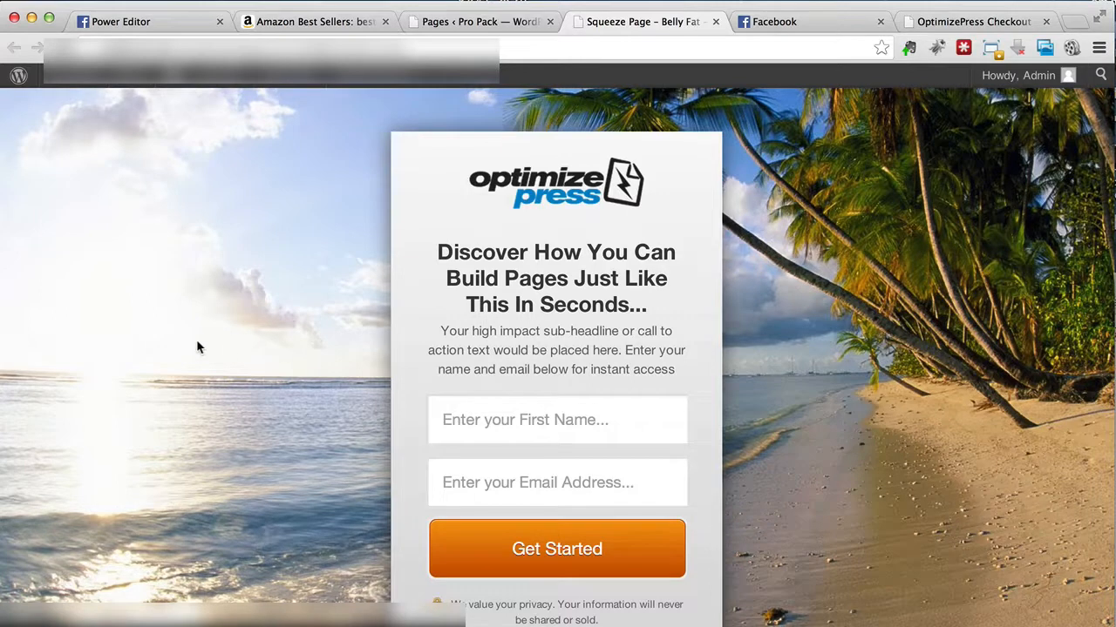
scroll(197, 342, down, 1)
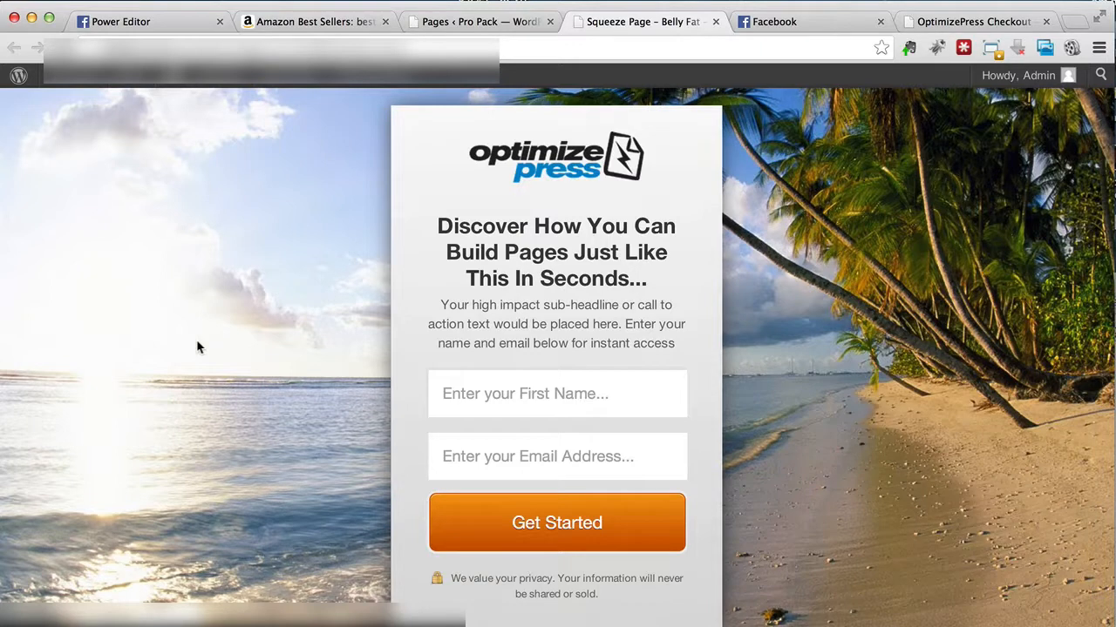
Step: Return to the LiveEditor and remove the landing page background image in the layout settings
key(ctrl+shift+Tab)
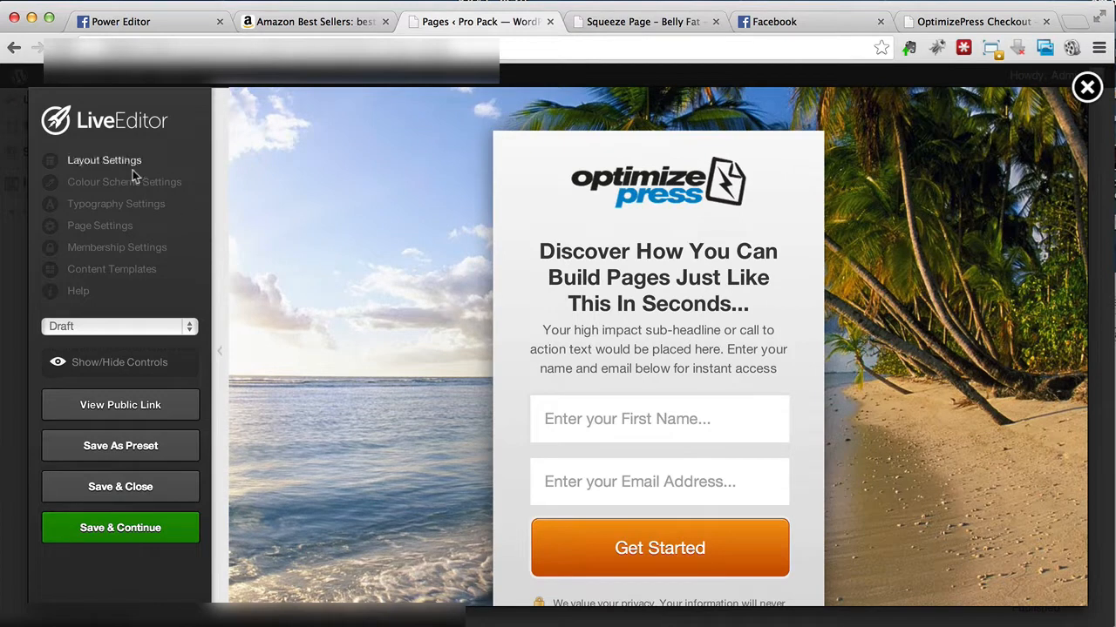
click(85, 164)
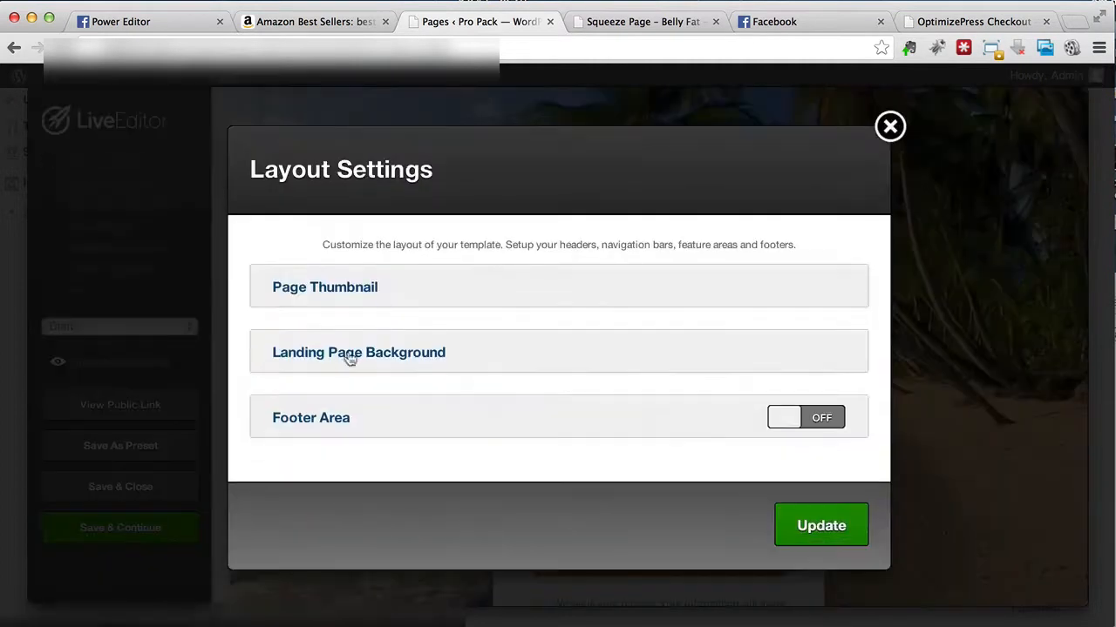
click(341, 363)
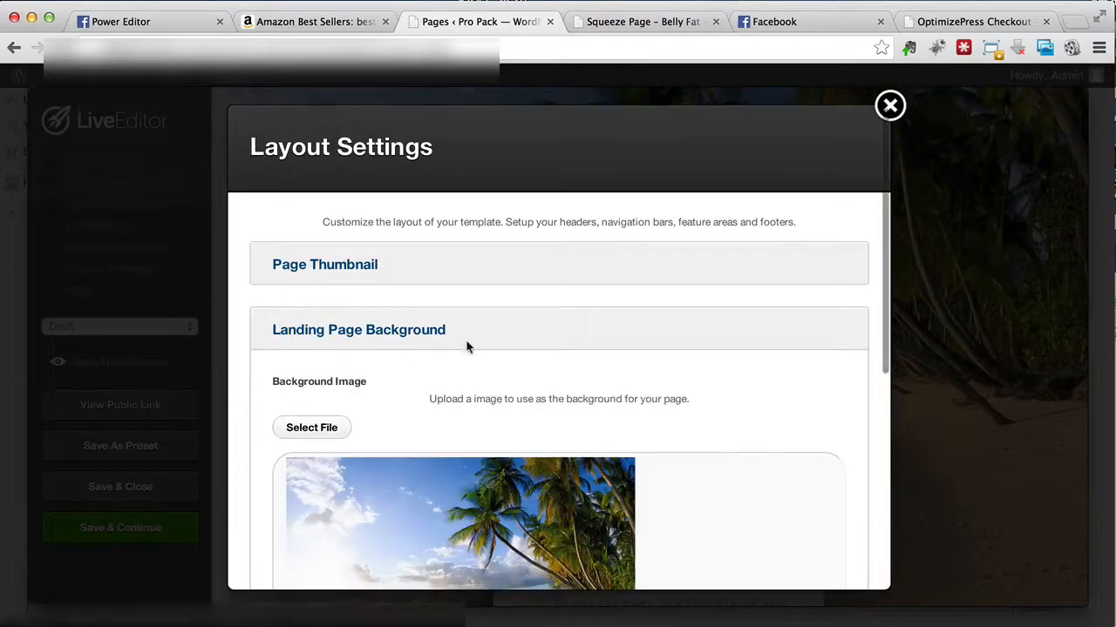
scroll(406, 346, down, 5)
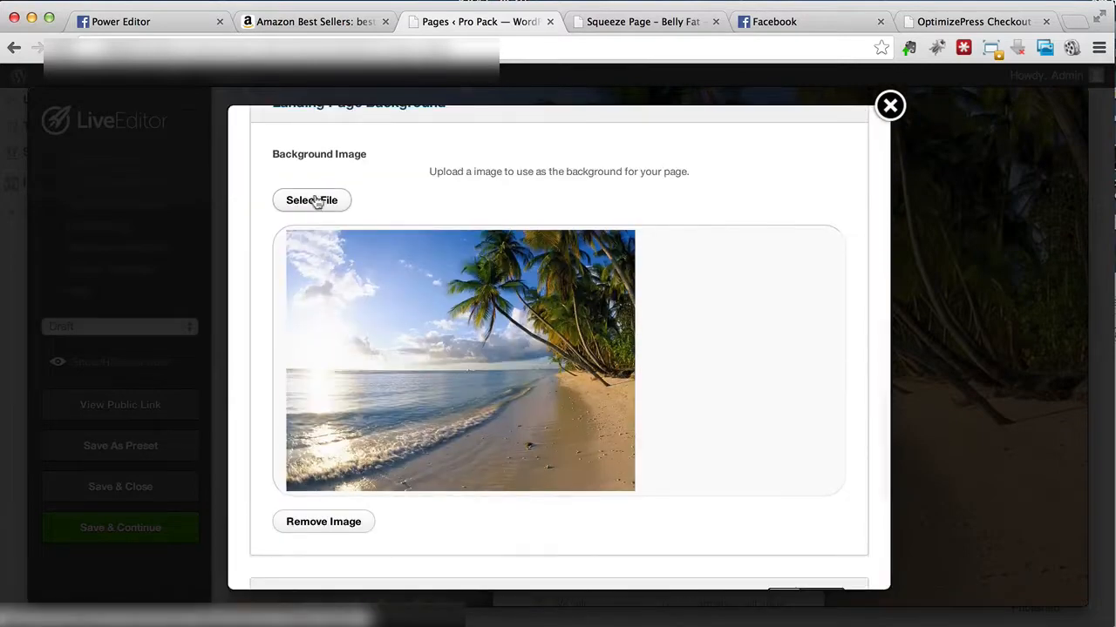
click(326, 520)
Step: Set the "Salad with measuring tape" image from the media library as the background, update the layout, and view the public page
click(319, 359)
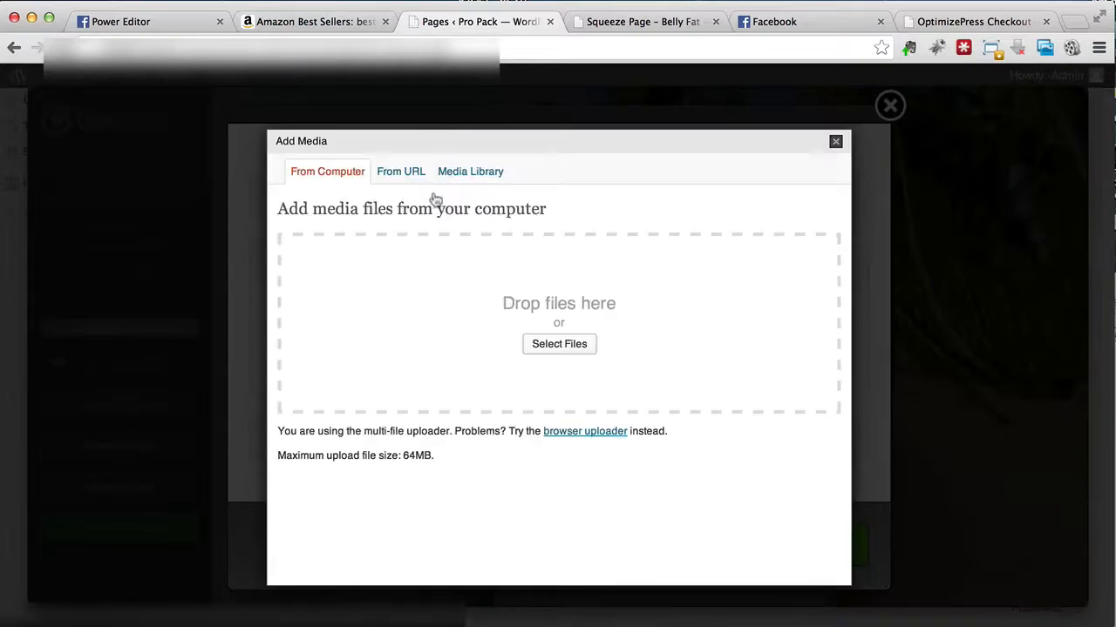
click(446, 173)
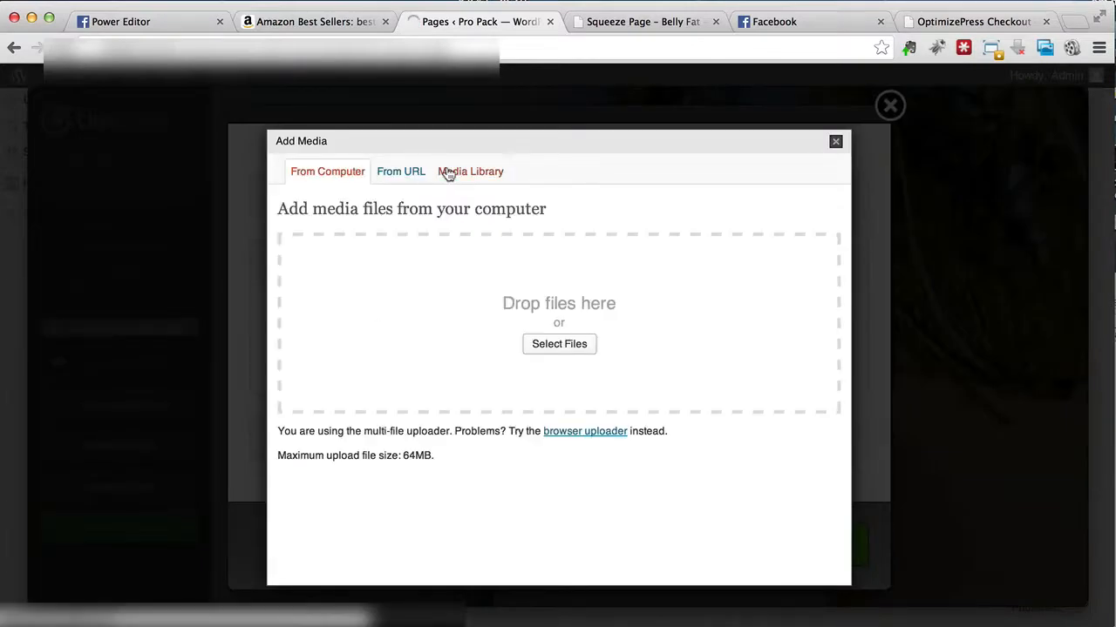
click(805, 323)
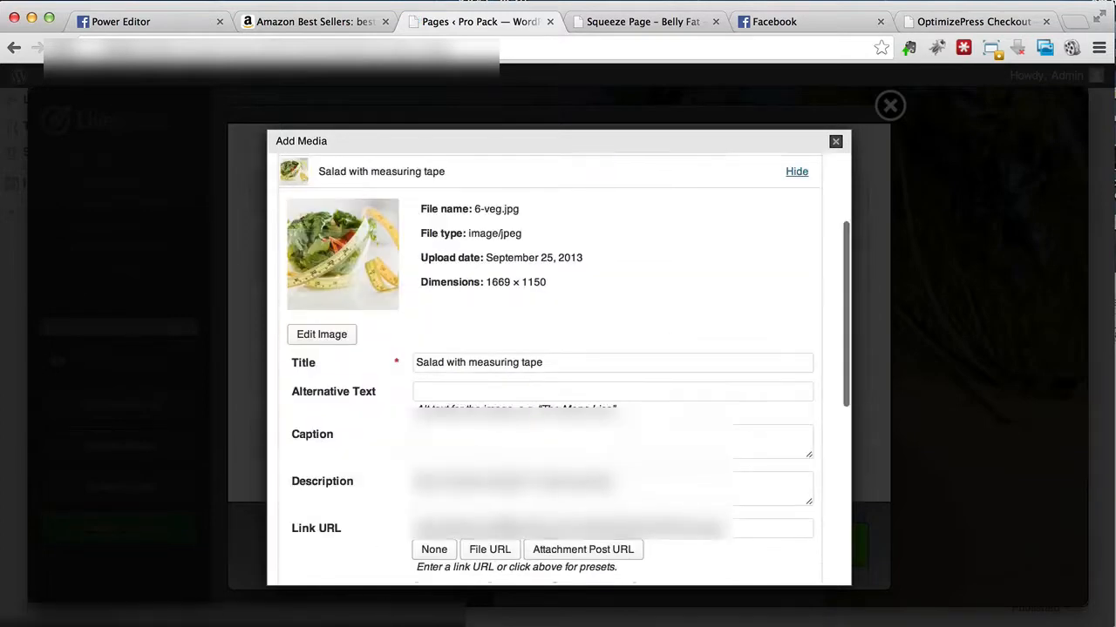
scroll(517, 488, down, 3)
click(423, 558)
scroll(707, 431, down, 3)
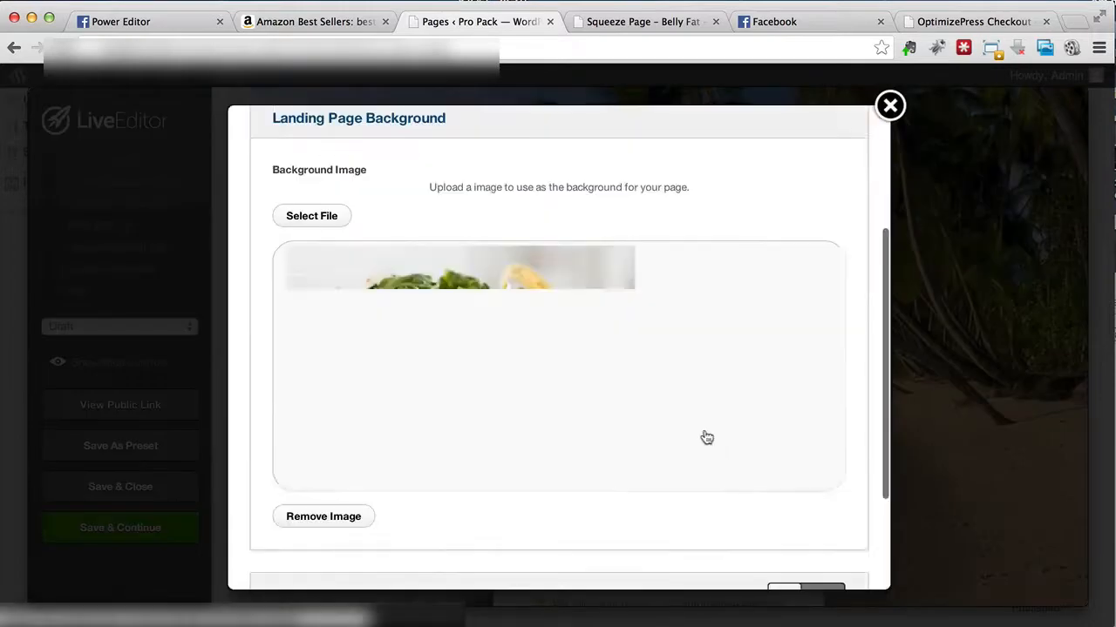
scroll(707, 438, down, 3)
click(813, 547)
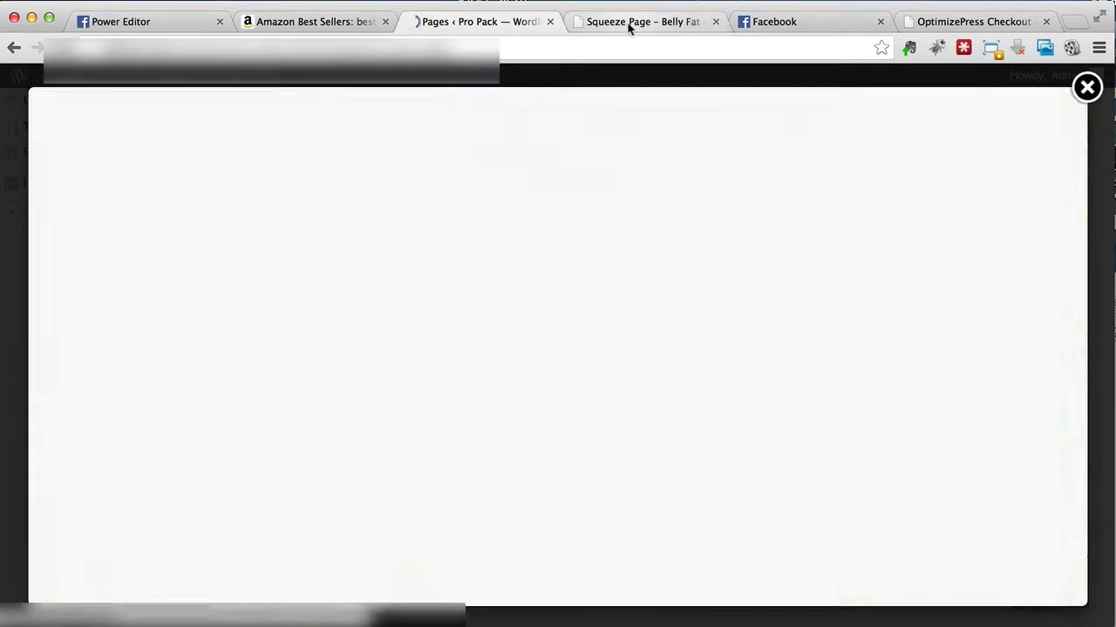
click(632, 22)
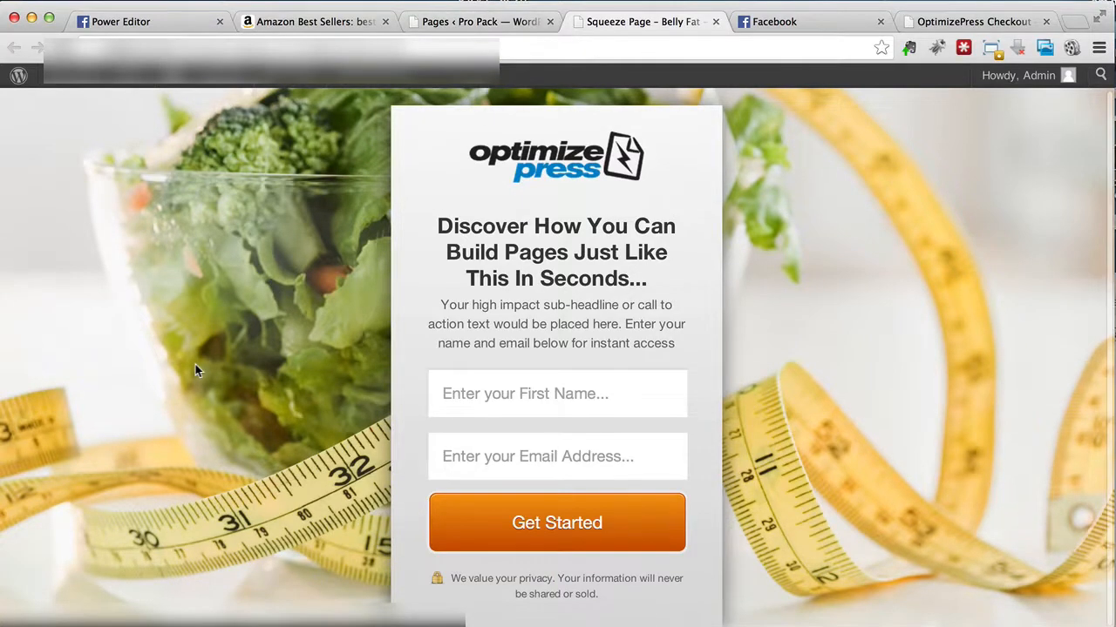
Step: Return to the LiveEditor, remove the OptimizePress logo image from the opt-in box, and update the feature
click(440, 21)
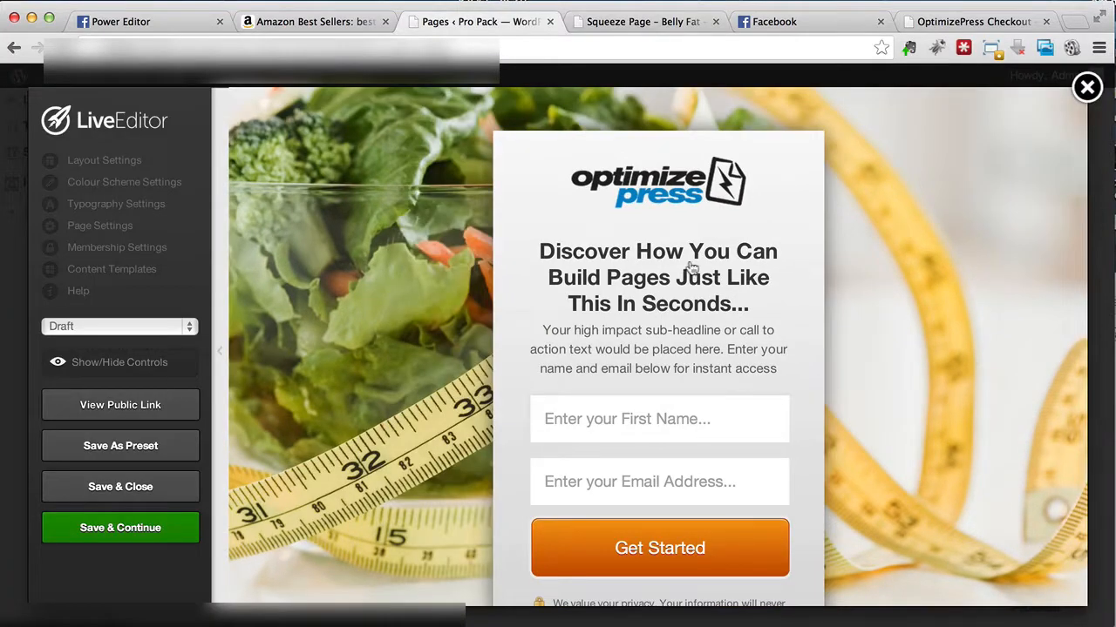
scroll(689, 266, down, 1)
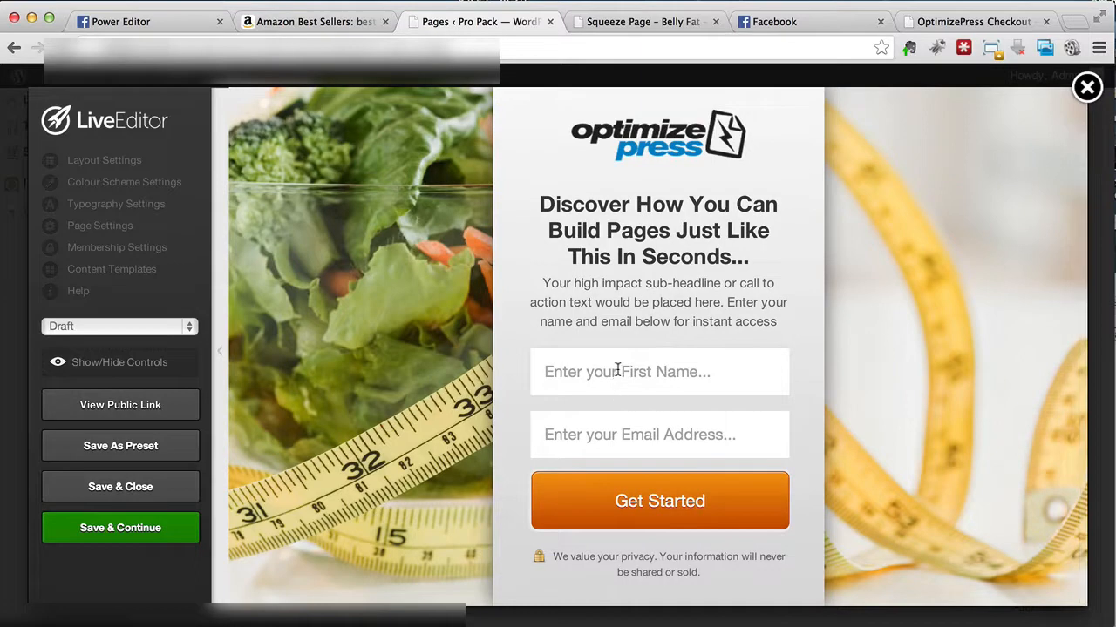
click(632, 292)
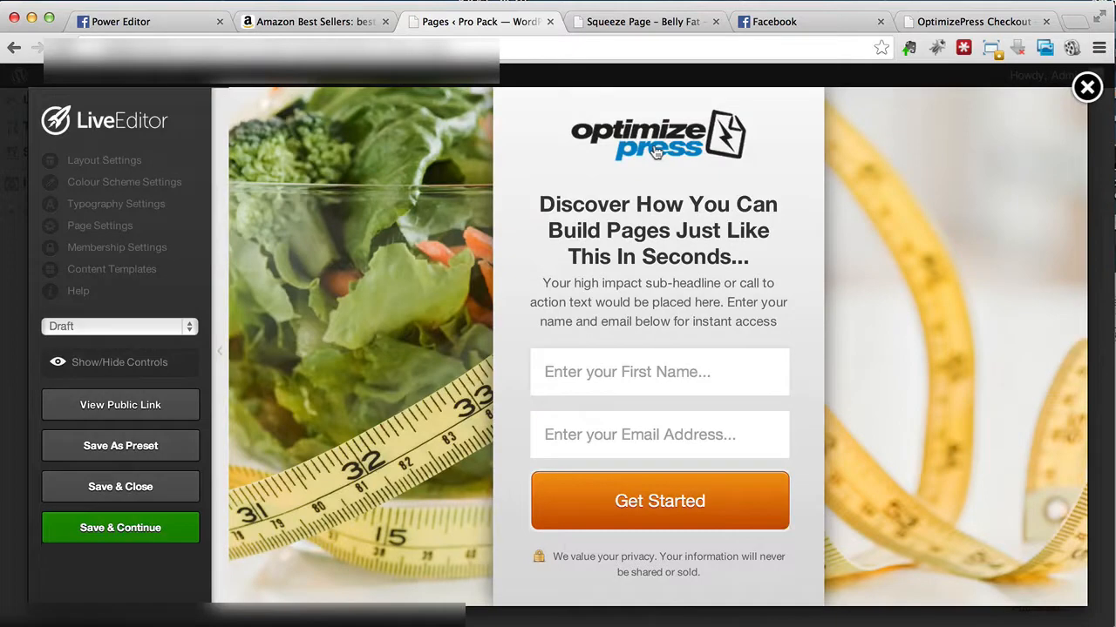
click(655, 152)
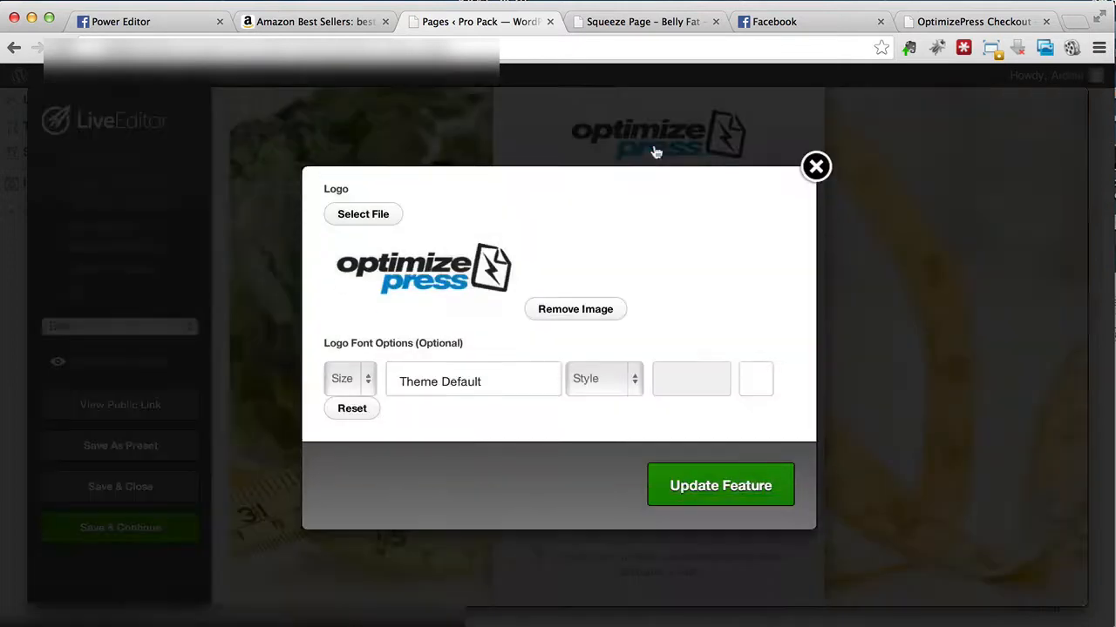
click(571, 314)
click(685, 440)
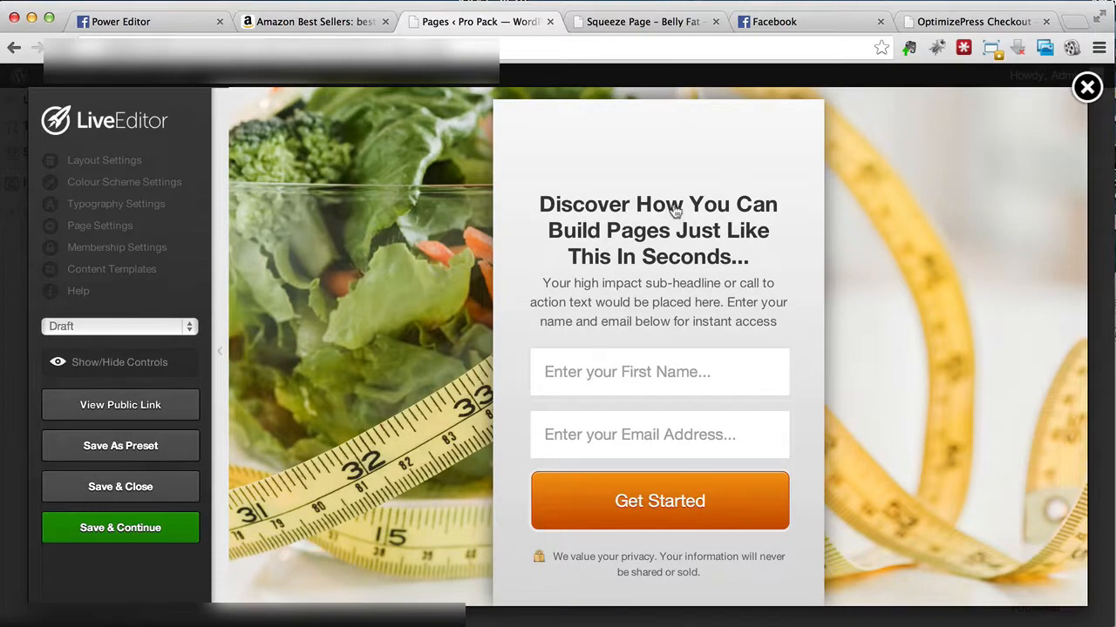
Step: Change the opt-in box title to "Discover How You Can Lose Your Belly Fat In 21 Days Or Less"
click(671, 240)
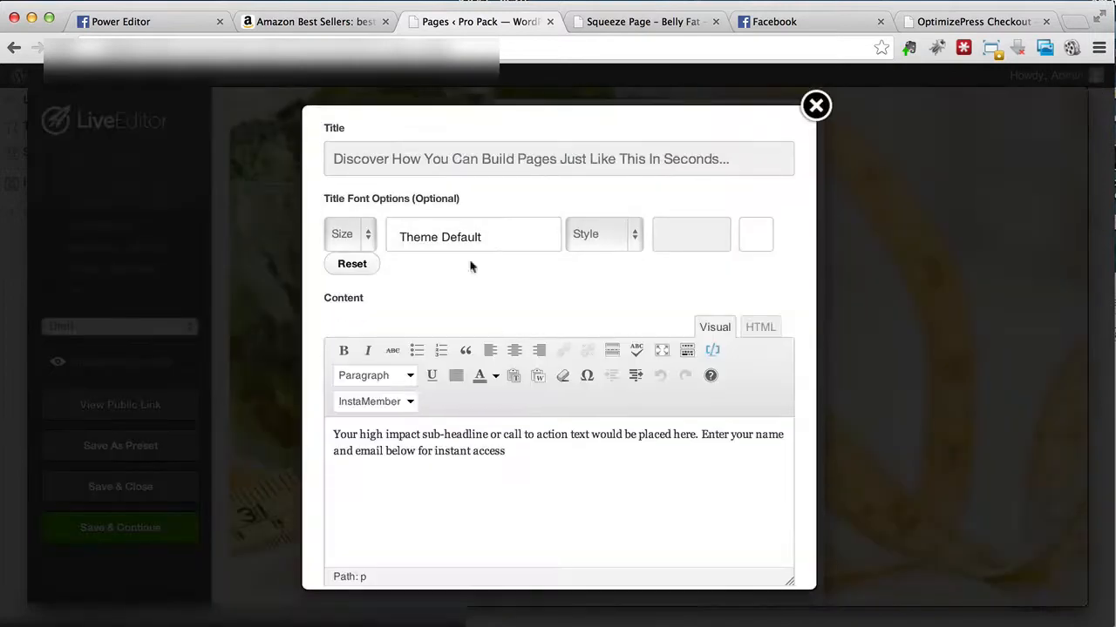
triple_click(458, 165)
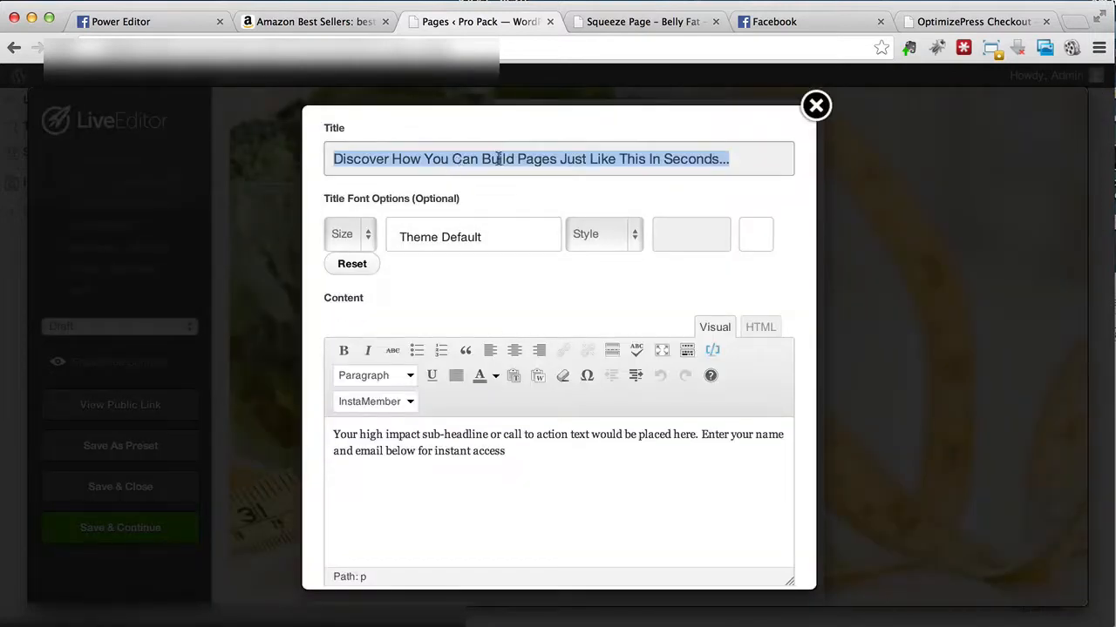
key(Right)
key(shift+Left)
key(shift+Left)
key(shift+Left)
key(shift+Left)
key(shift+Left)
key(shift+Left)
key(shift+Left)
key(shift+Left)
key(shift+Left)
key(shift+Left)
key(shift+Left)
key(shift+Left)
key(shift+Left)
key(shift+Left)
key(shift+Left)
key(shift+Left)
key(shift+Left)
key(shift+Left)
key(shift+Left)
key(shift+Left)
key(shift+Left)
key(shift+Left)
key(shift+Left)
key(shift+Left)
key(shift+Left)
key(shift+Left)
key(shift+Left)
key(shift+Left)
key(shift+Left)
key(shift+Left)
key(shift+Left)
key(shift+Left)
key(shift+Left)
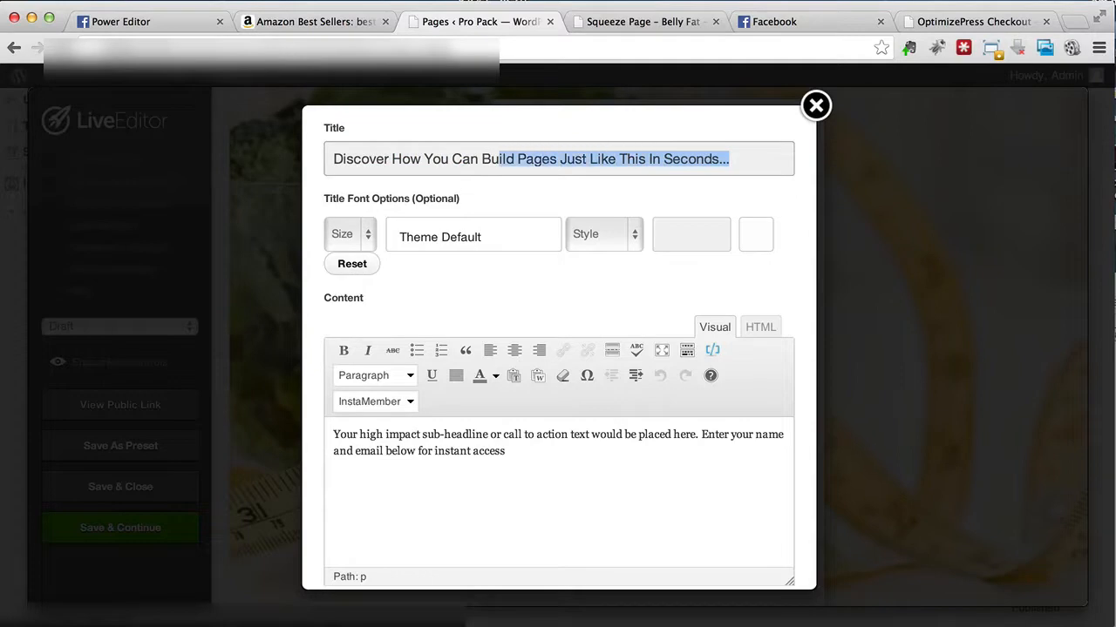
key(BackSpace)
text(Lose Y)
text(our B)
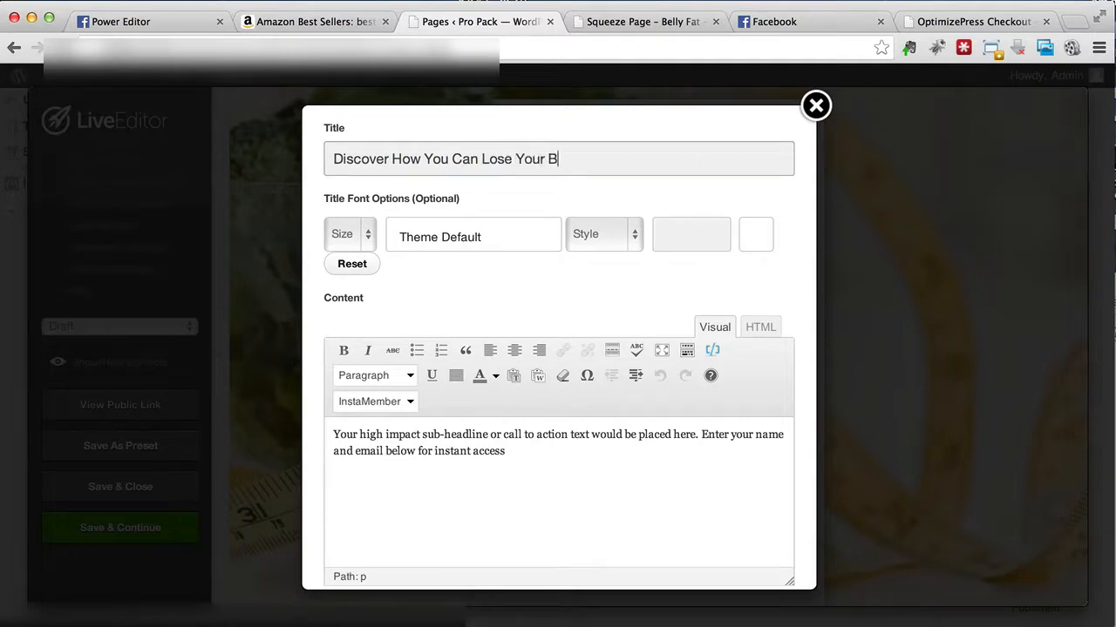
text(elly Fat In 21 Days Or Less)
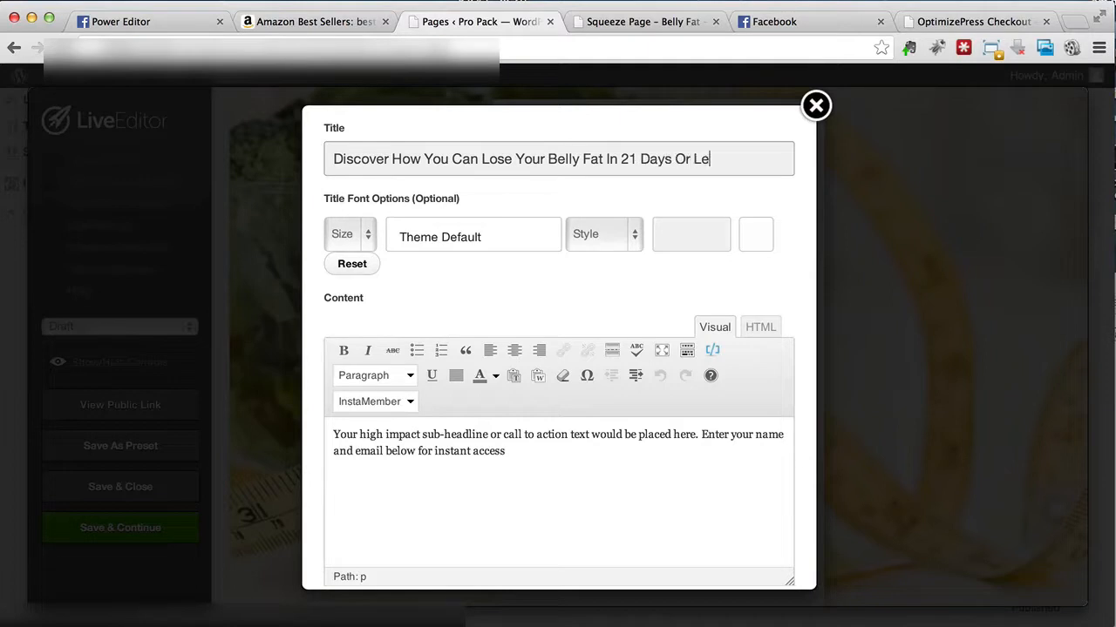
Step: Set the sub-headline to "You can easily lose all the fat around your belly by doing this simple 5-step techniques that has helped hundreds of people so far"
click(515, 452)
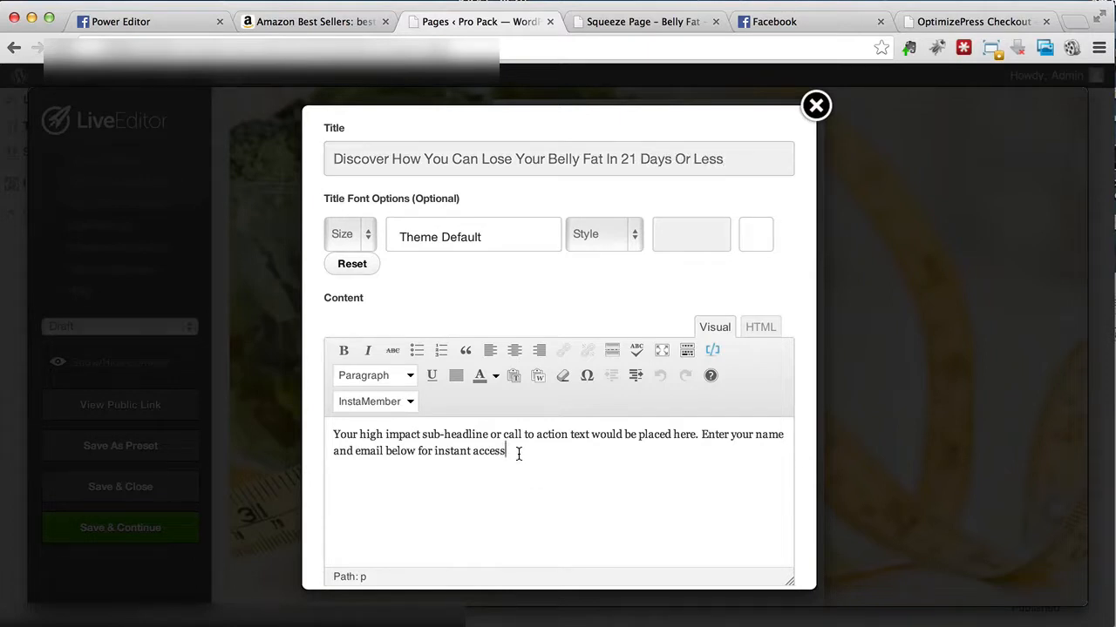
scroll(515, 453, down, 1)
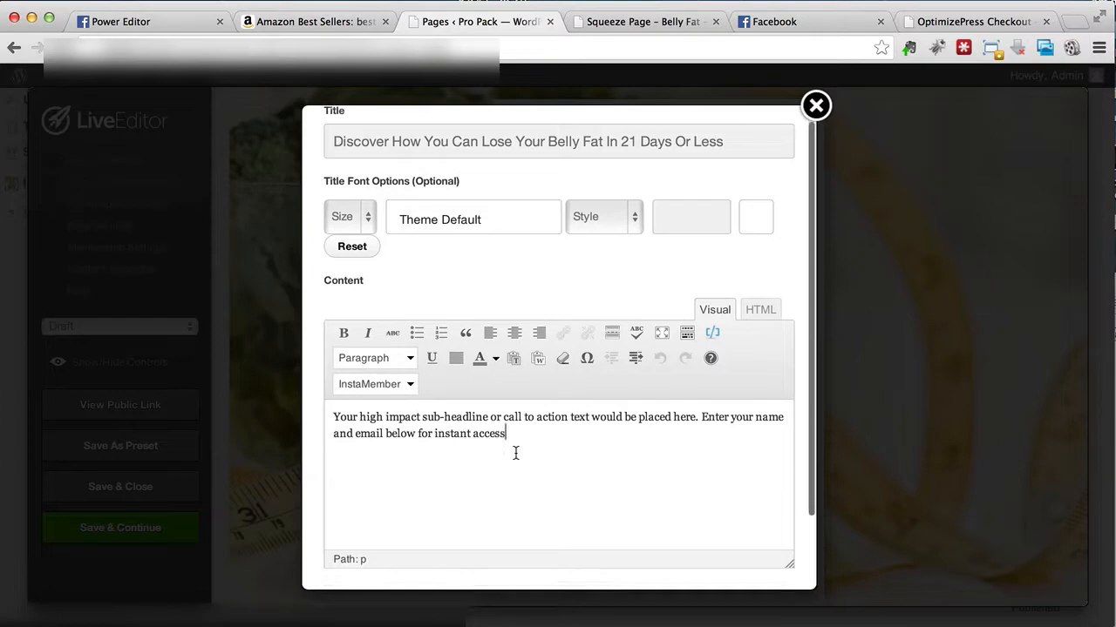
drag(695, 416, 328, 414)
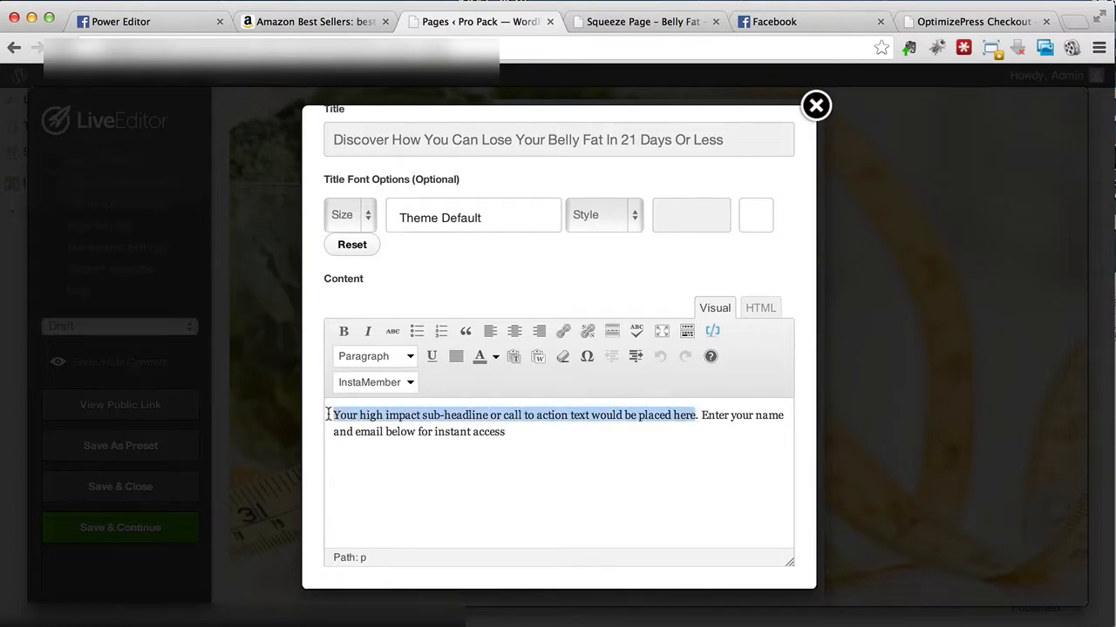
text(You can easily)
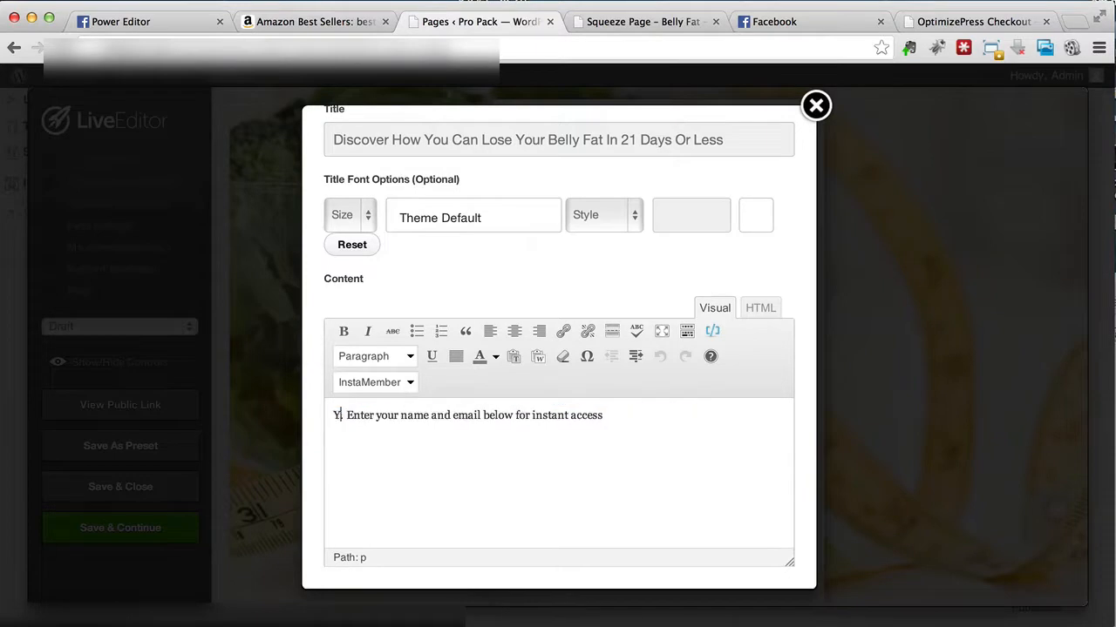
text( lose)
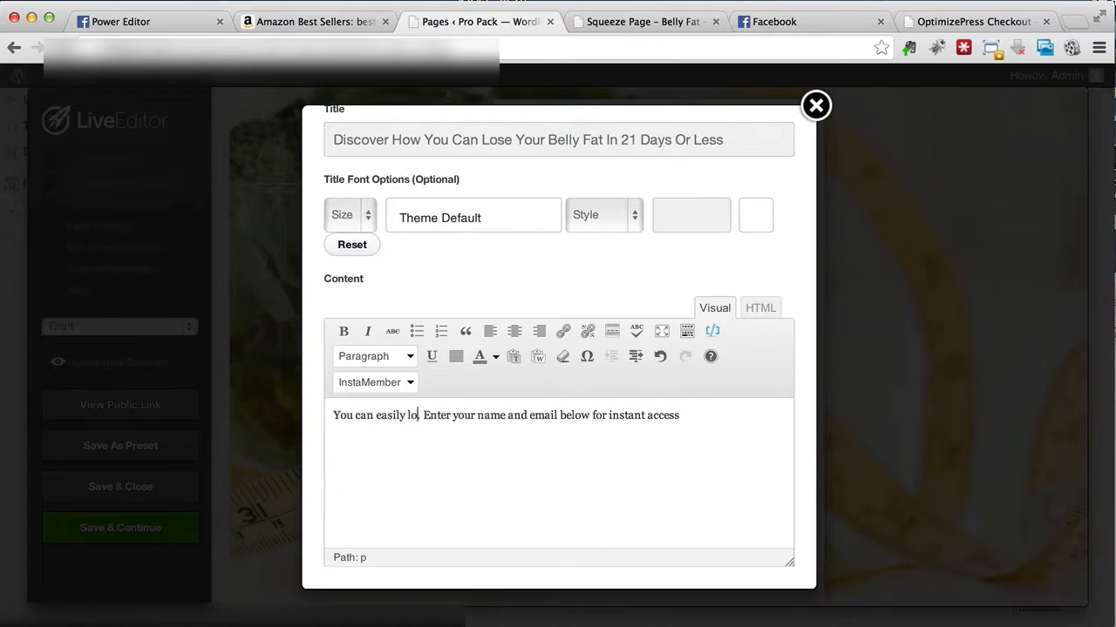
text( all the fat arou)
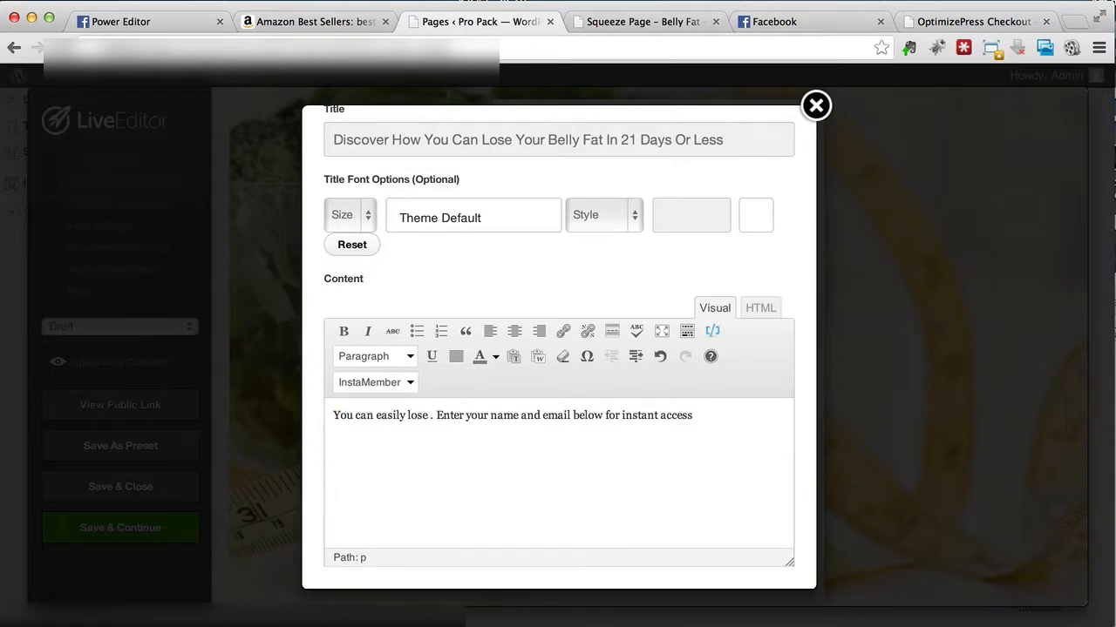
text(nd your belly)
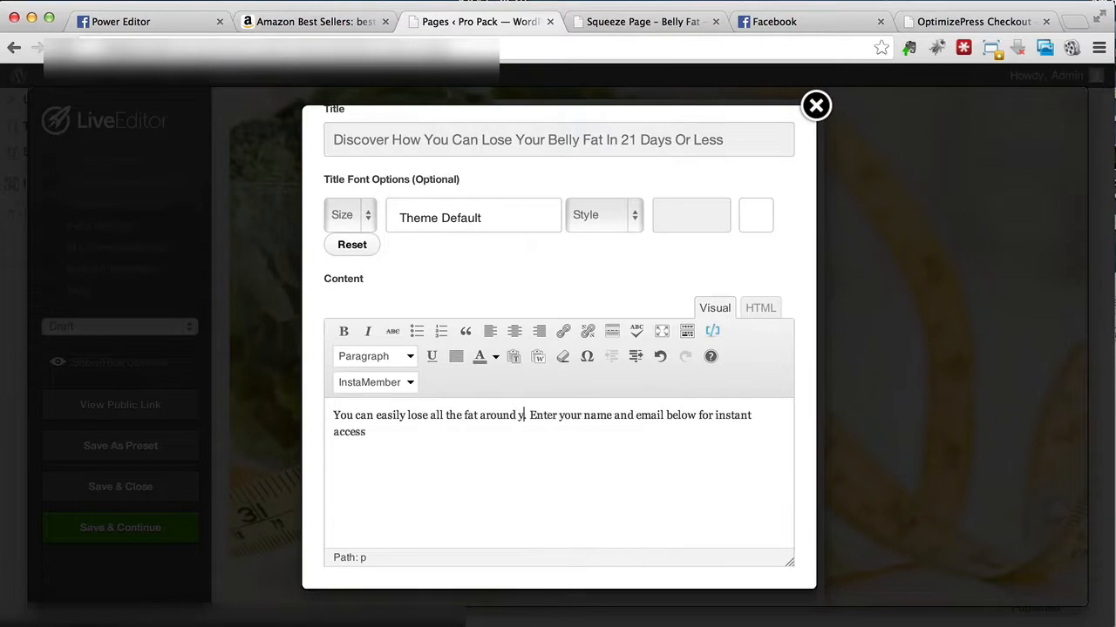
text( by doing this simpl)
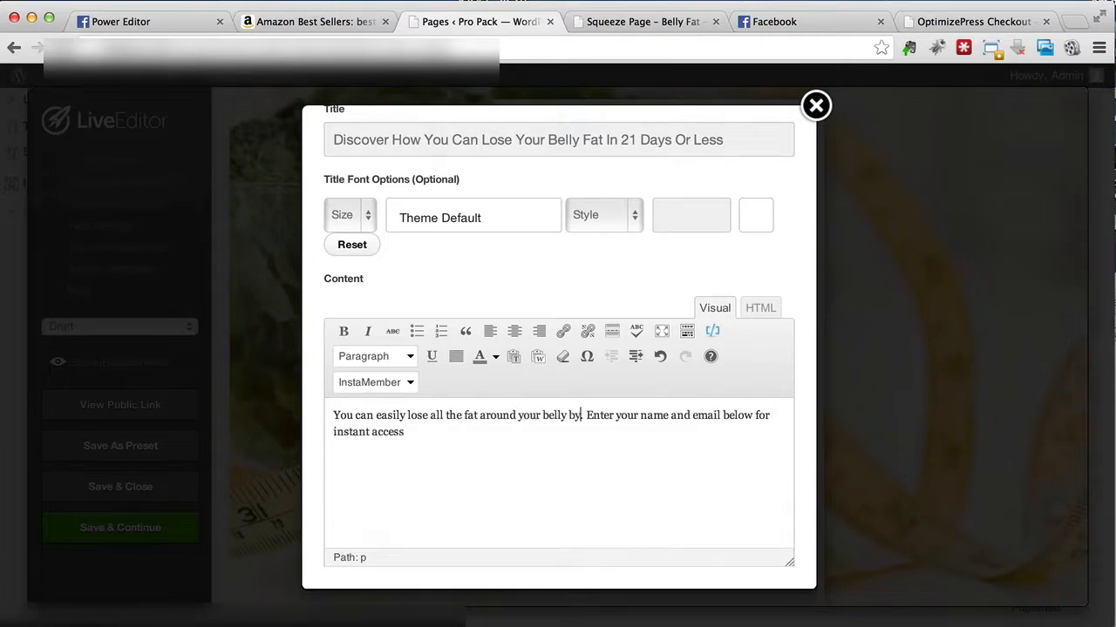
text(e 5-step)
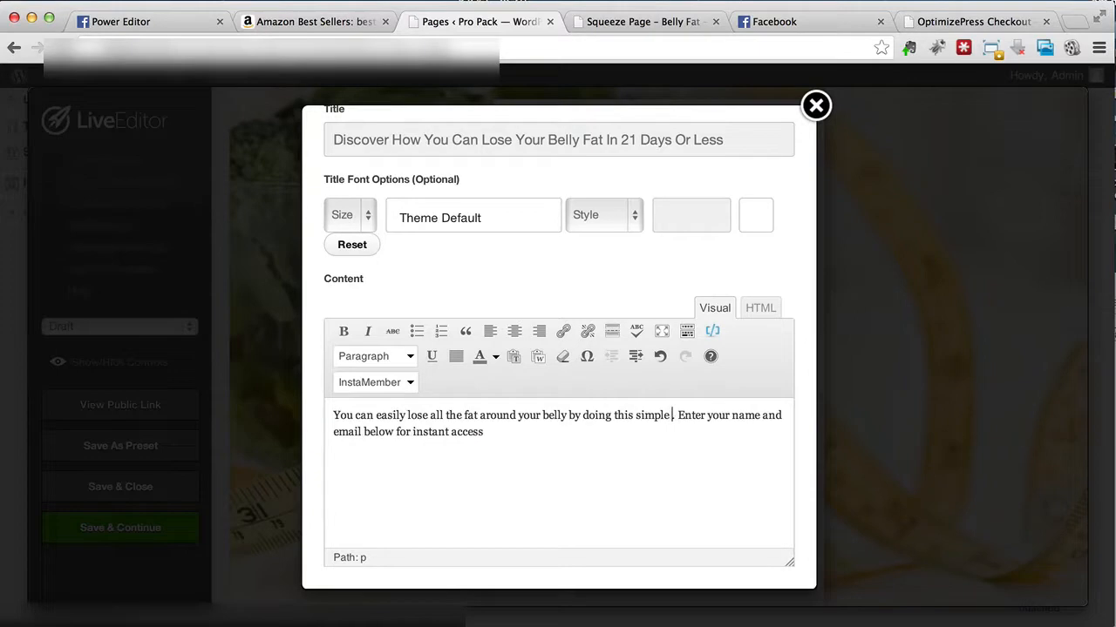
text( techniques that has h)
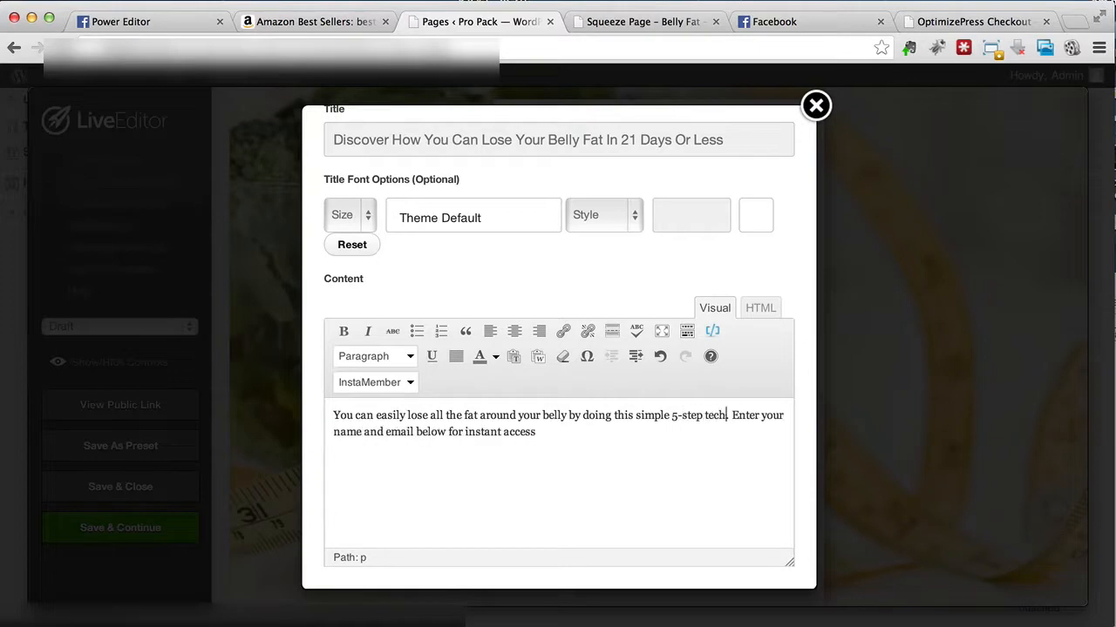
text(elped hundreds)
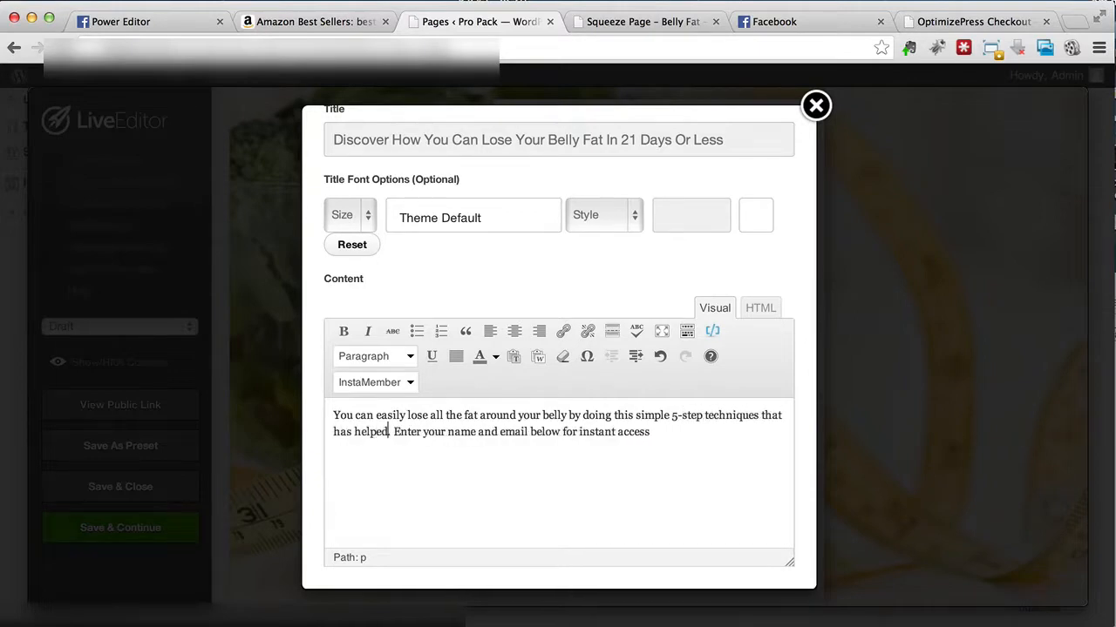
text( of people)
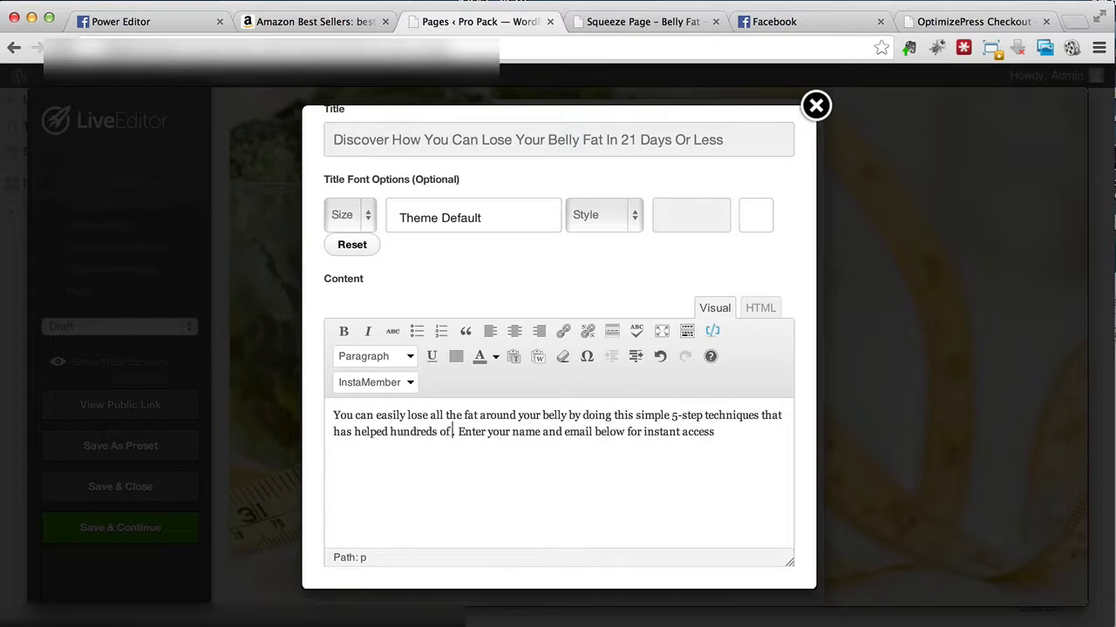
text( so far)
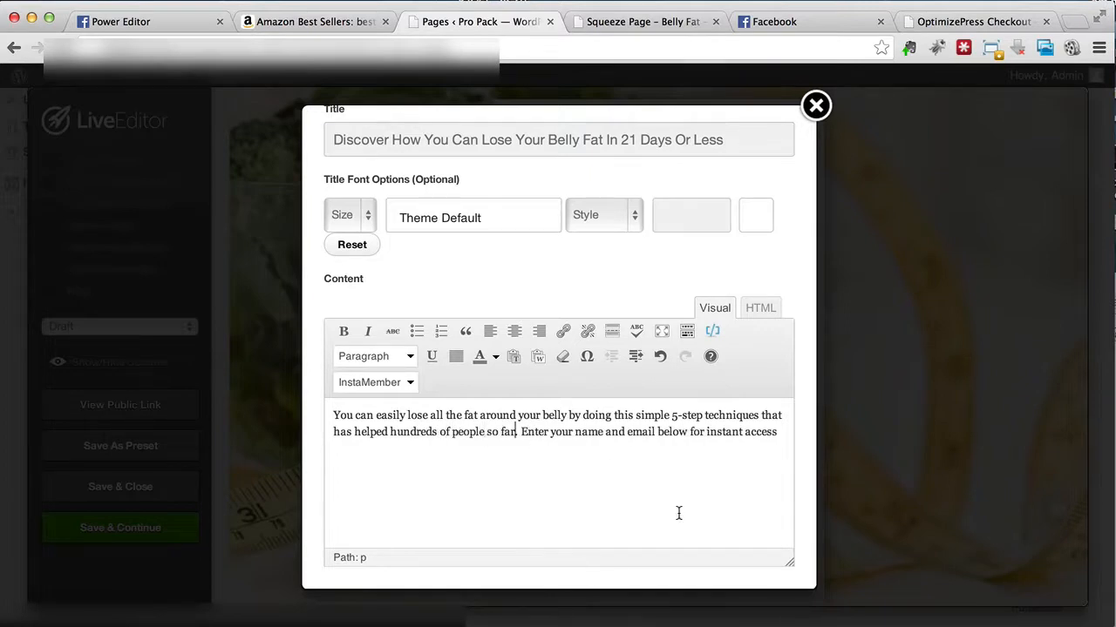
Step: Add a period after "instant access" at the end of the content text and update the feature
scroll(678, 513, down, 1)
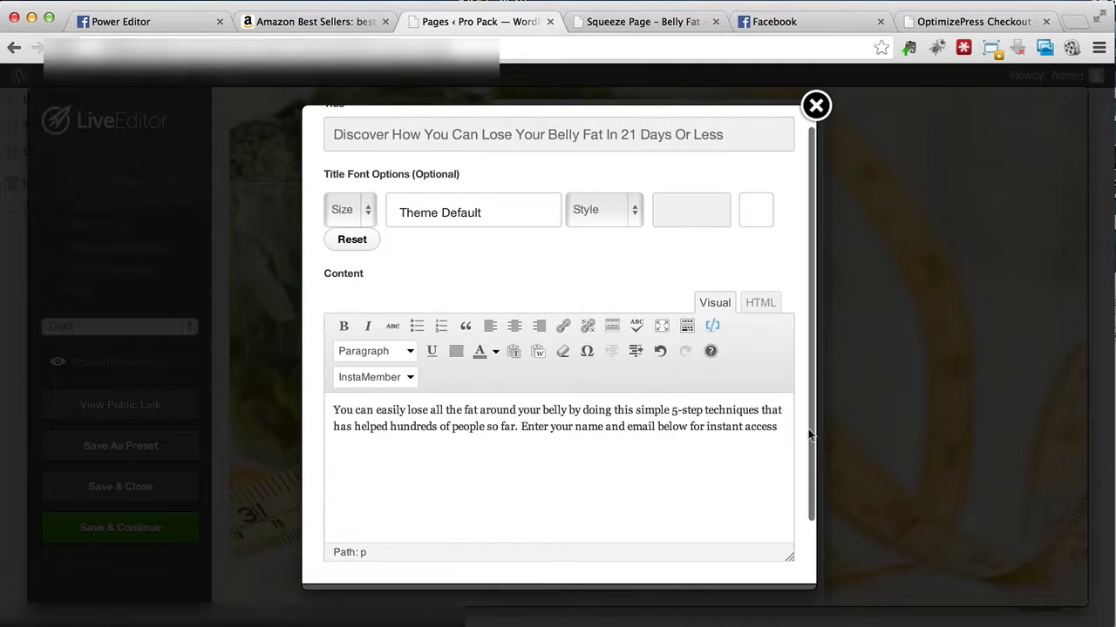
click(782, 426)
text(.)
scroll(782, 426, down, 5)
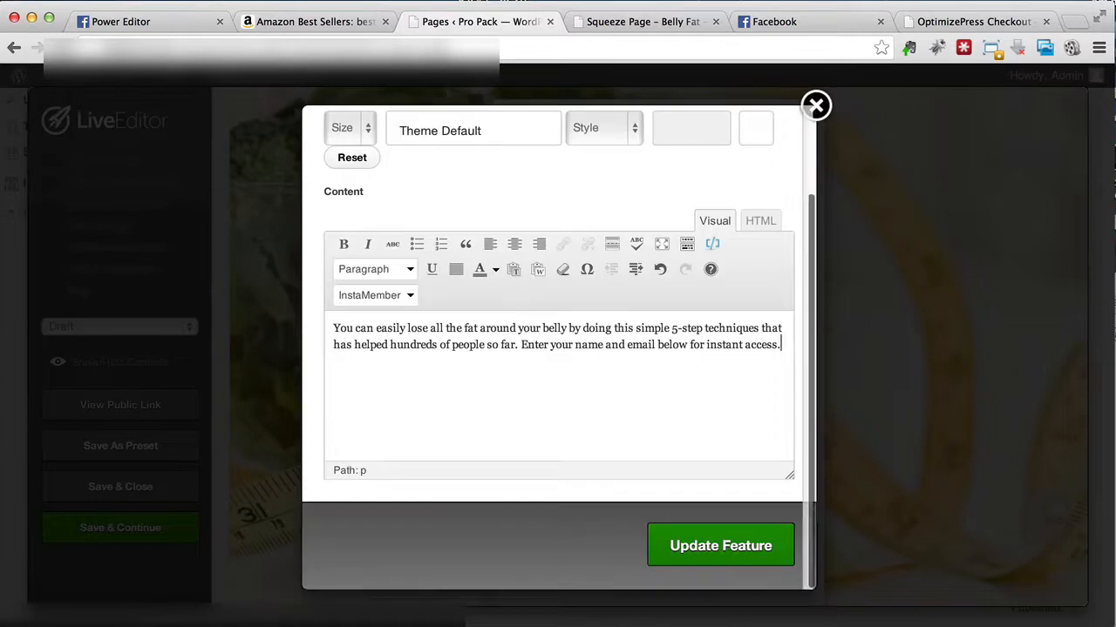
click(703, 550)
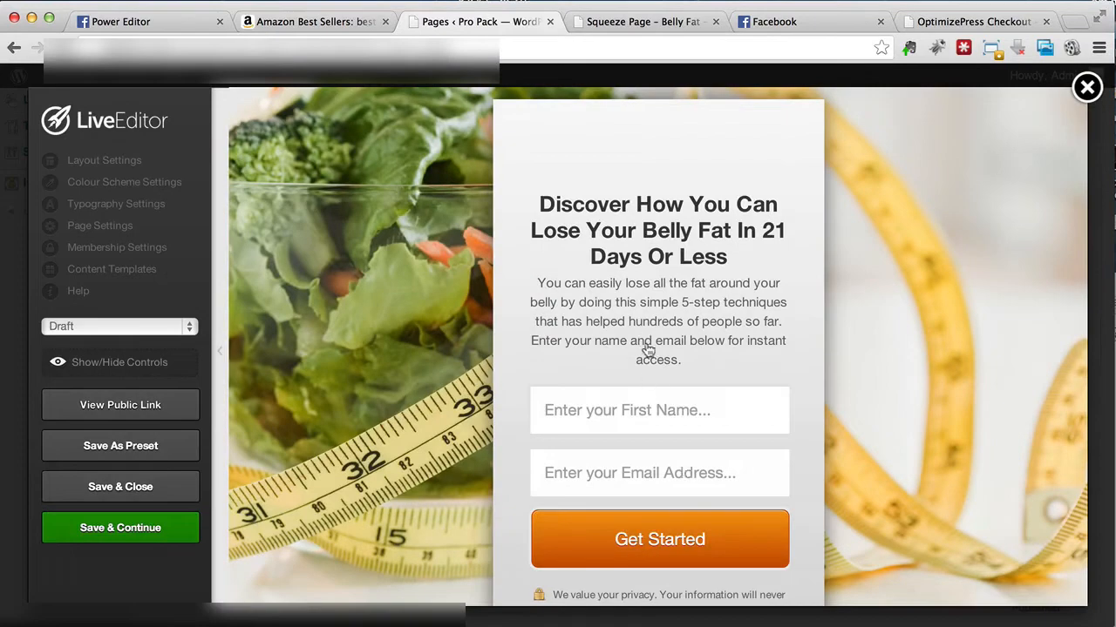
Step: Open the opt-in form settings, keep Custom Form as the integration type, and examine the HTML code box and field options
scroll(648, 350, down, 2)
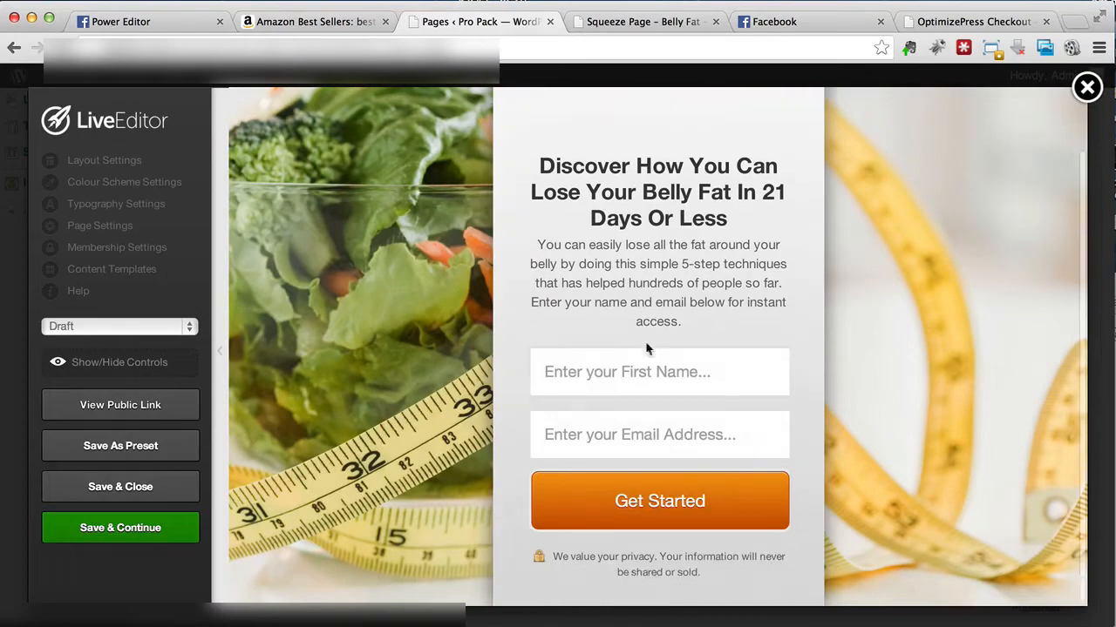
click(717, 359)
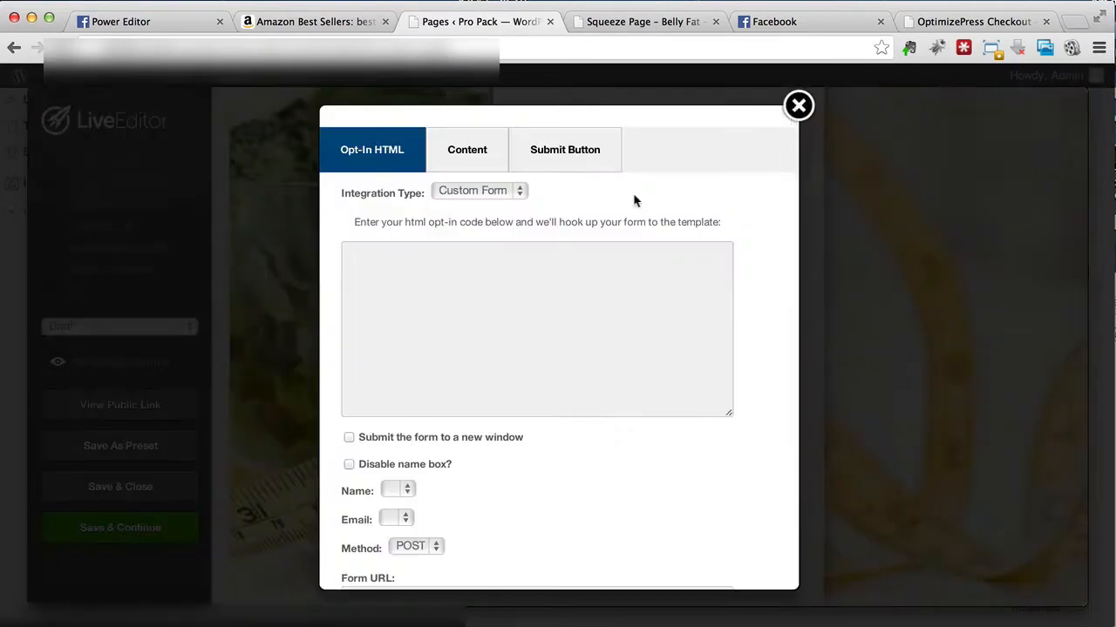
click(515, 195)
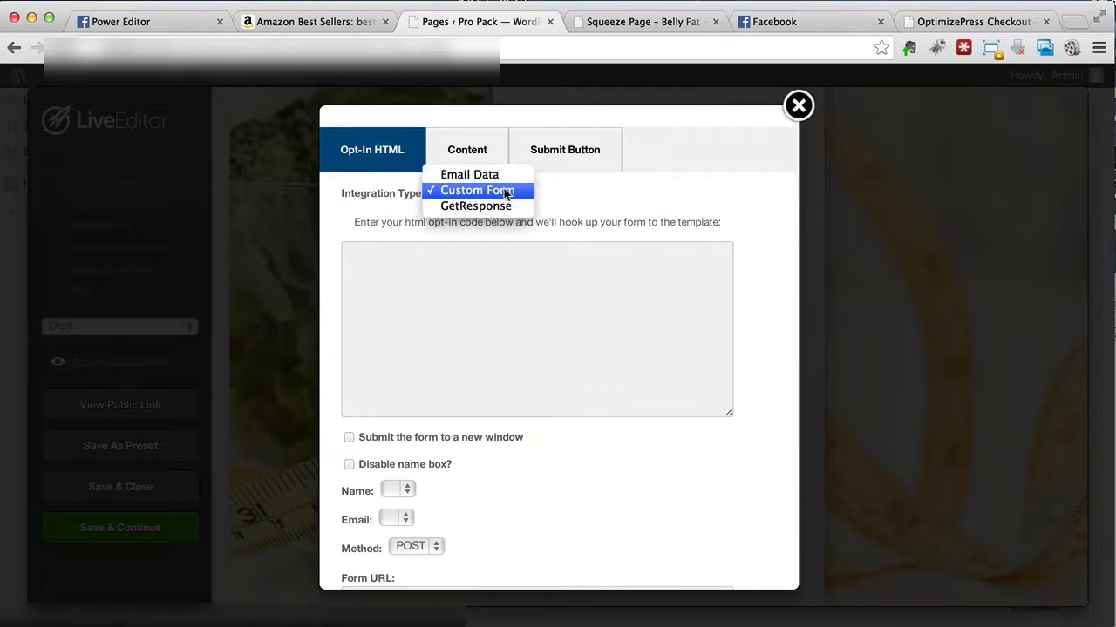
click(504, 193)
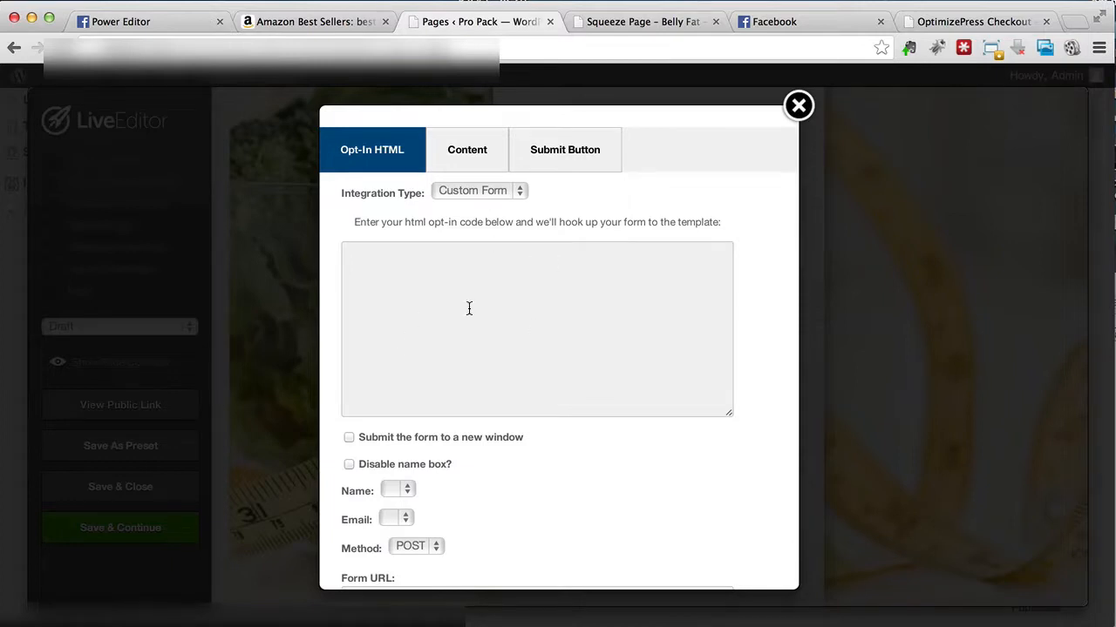
scroll(460, 321, down, 5)
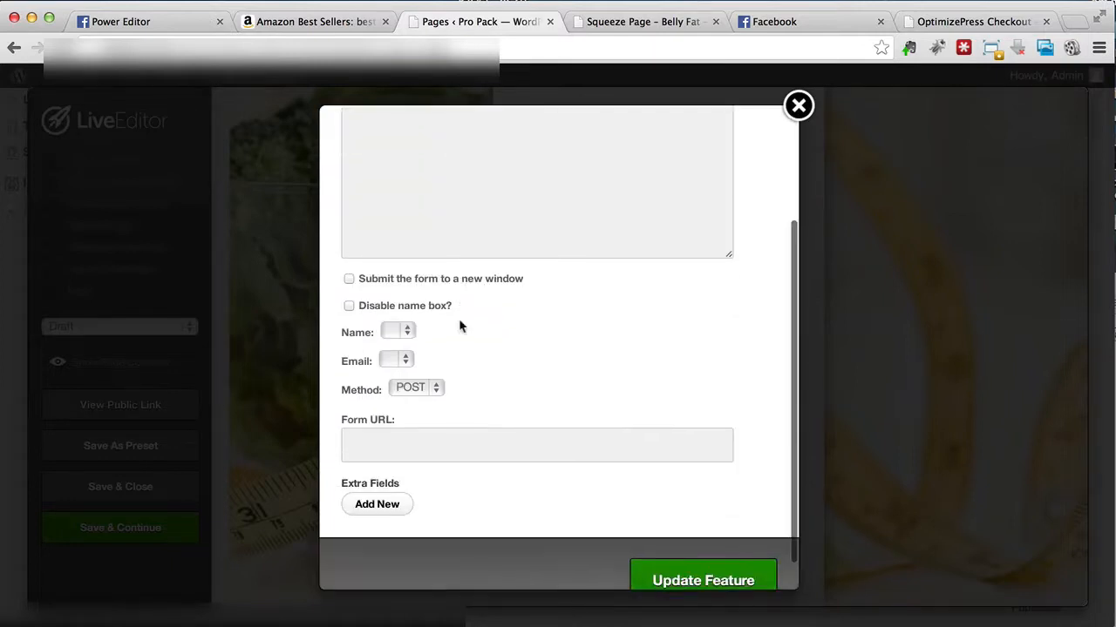
scroll(460, 323, up, 5)
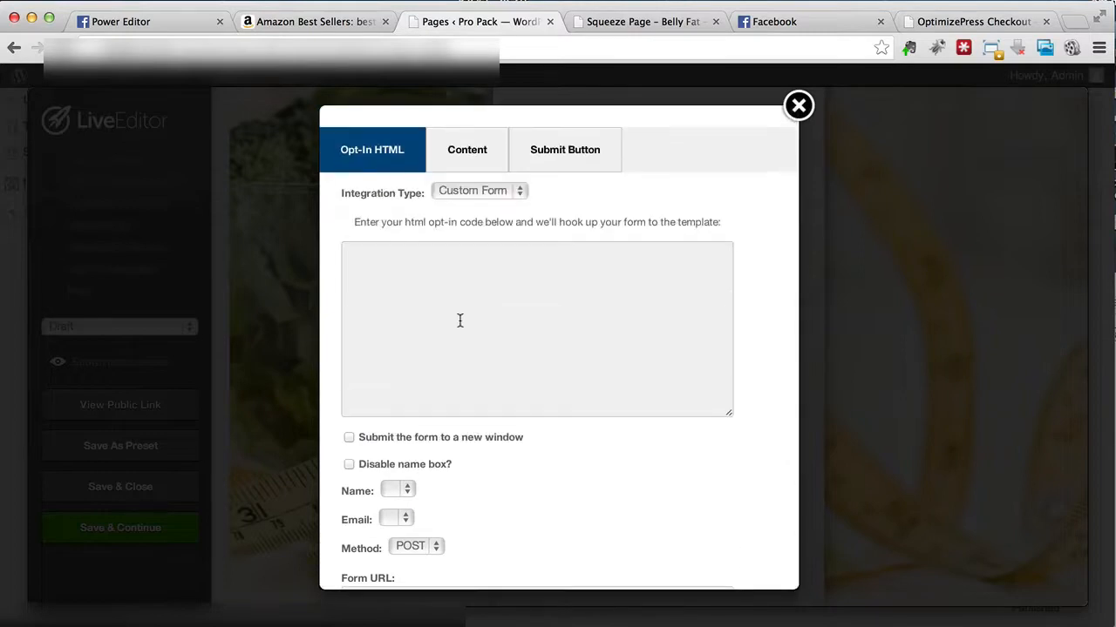
click(471, 319)
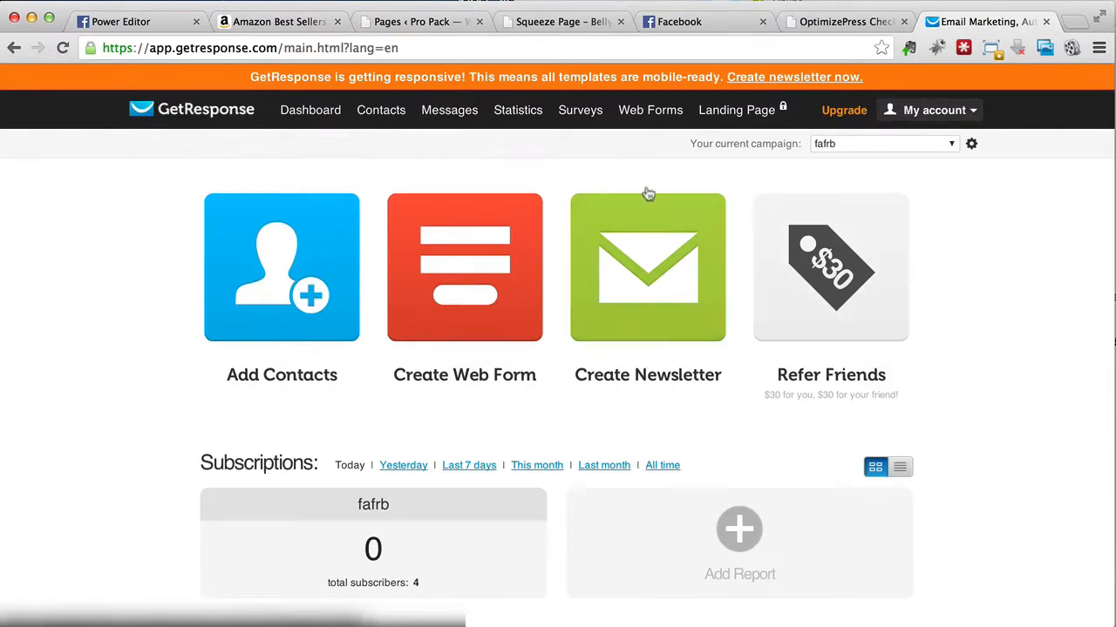
Step: Create a new GetResponse web form from the Plain template and continue to its settings
mouse_move(651, 123)
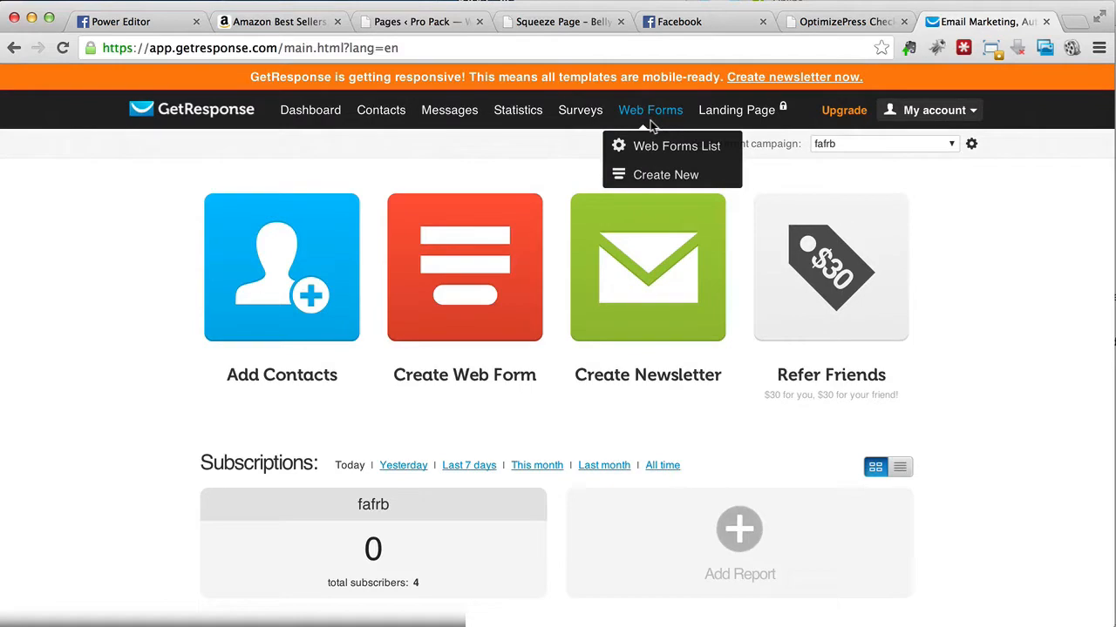
click(655, 173)
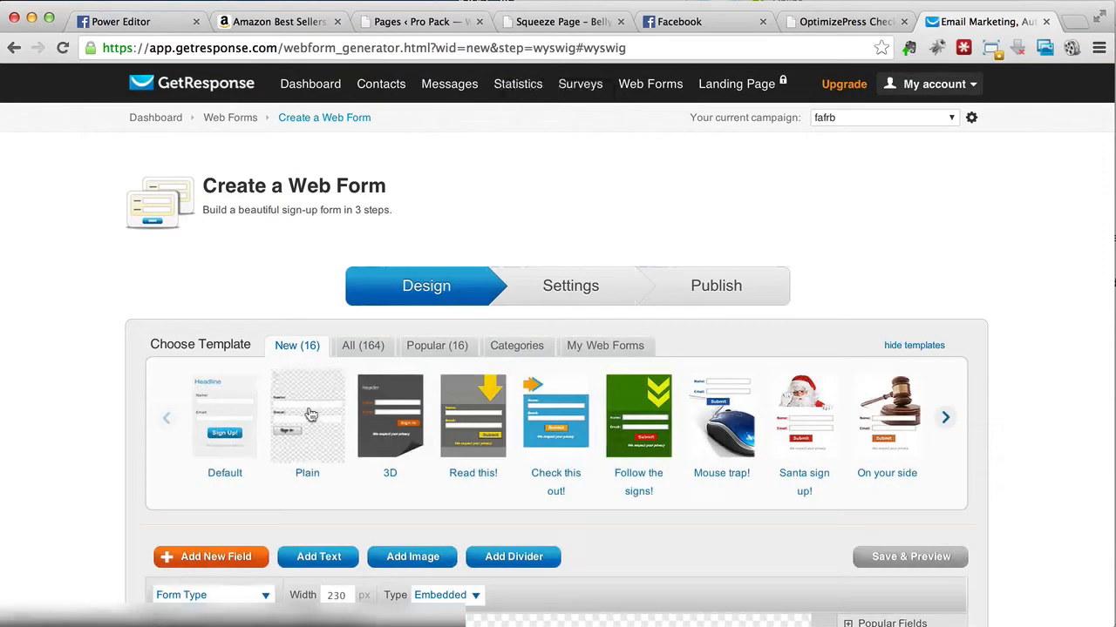
click(309, 414)
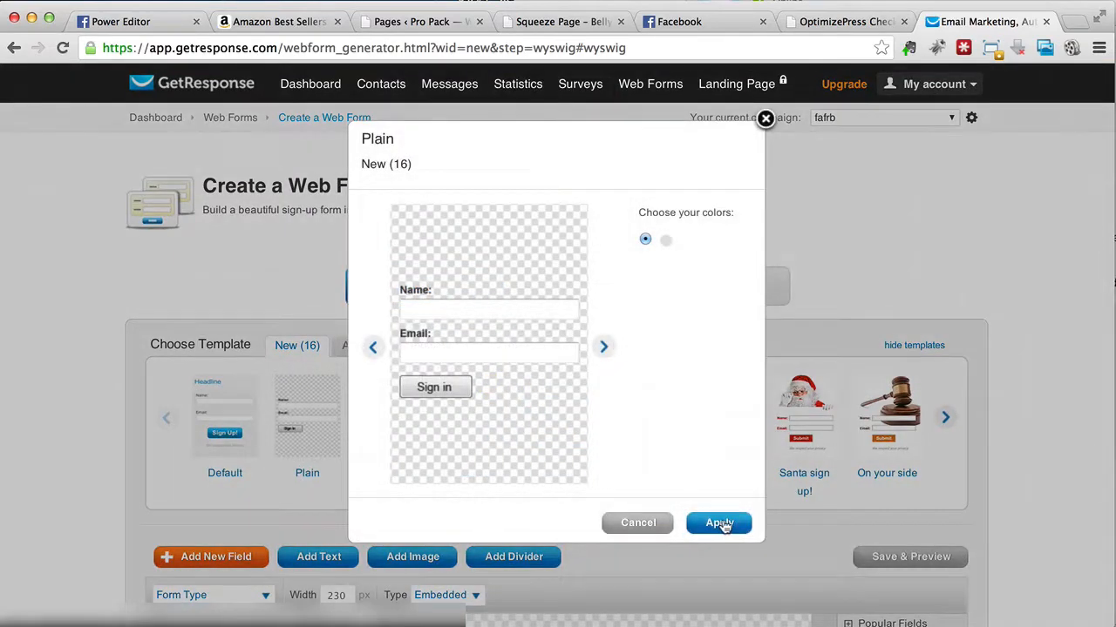
click(719, 453)
scroll(794, 349, down, 3)
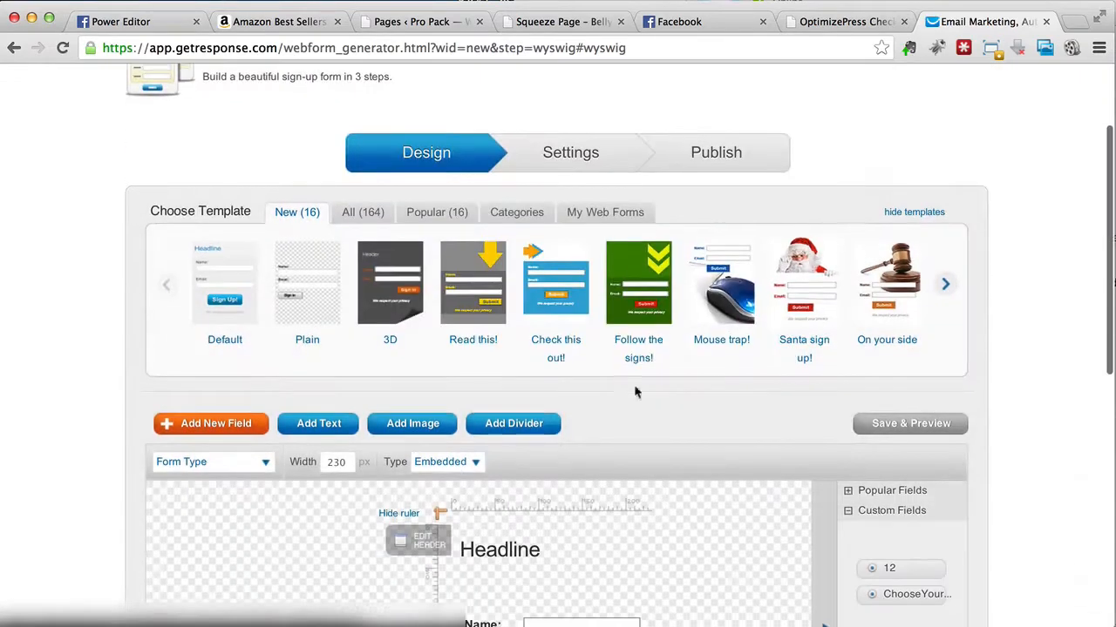
scroll(602, 400, down, 7)
scroll(603, 402, down, 4)
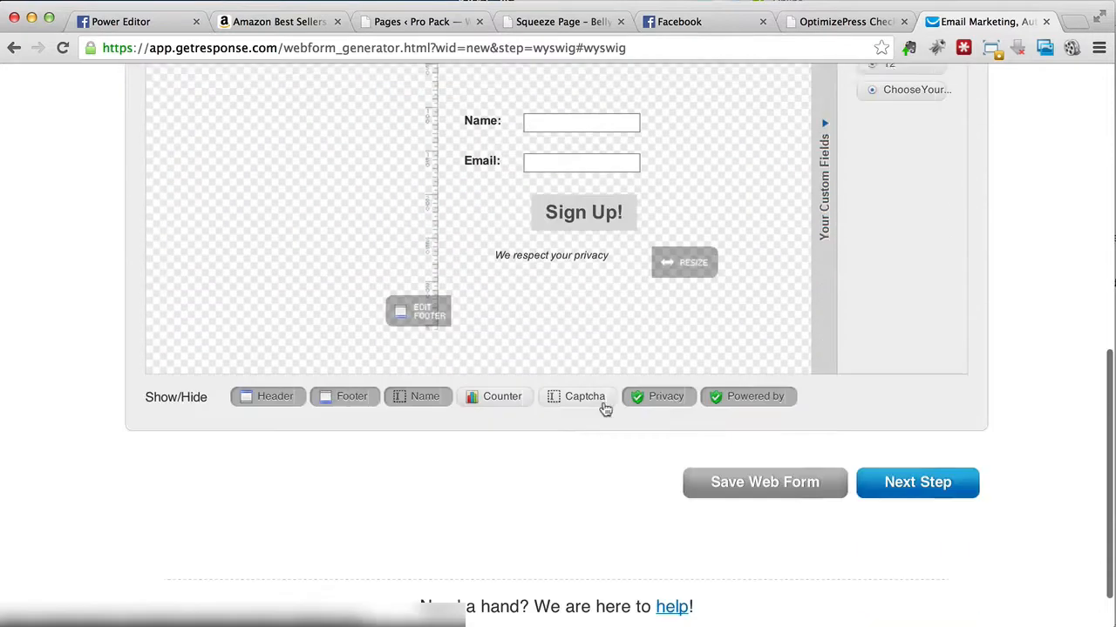
click(926, 495)
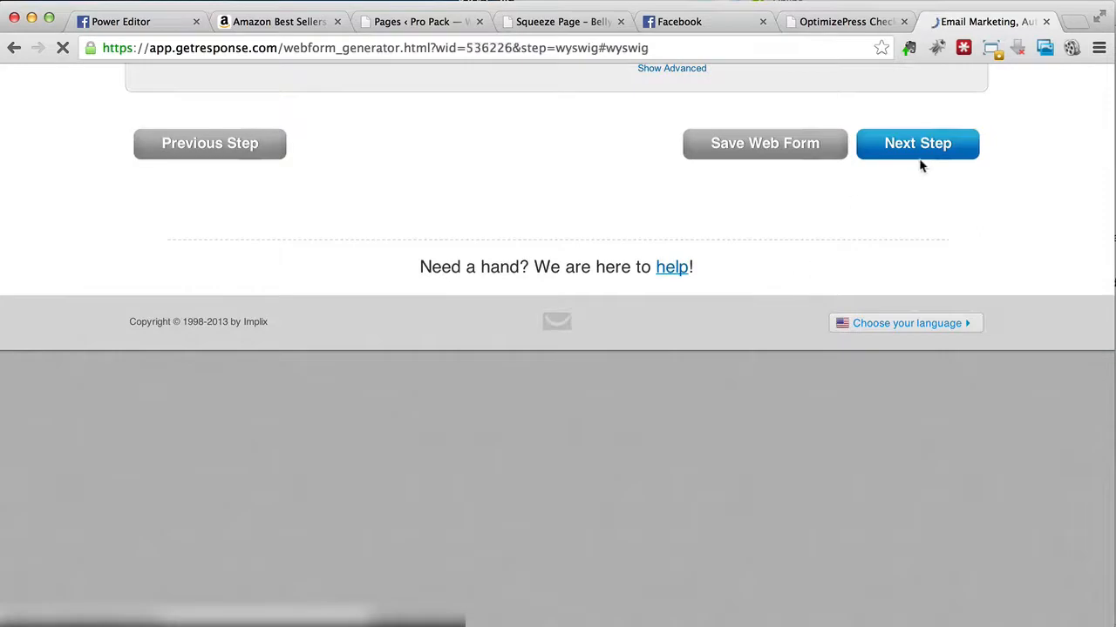
scroll(854, 347, down, 3)
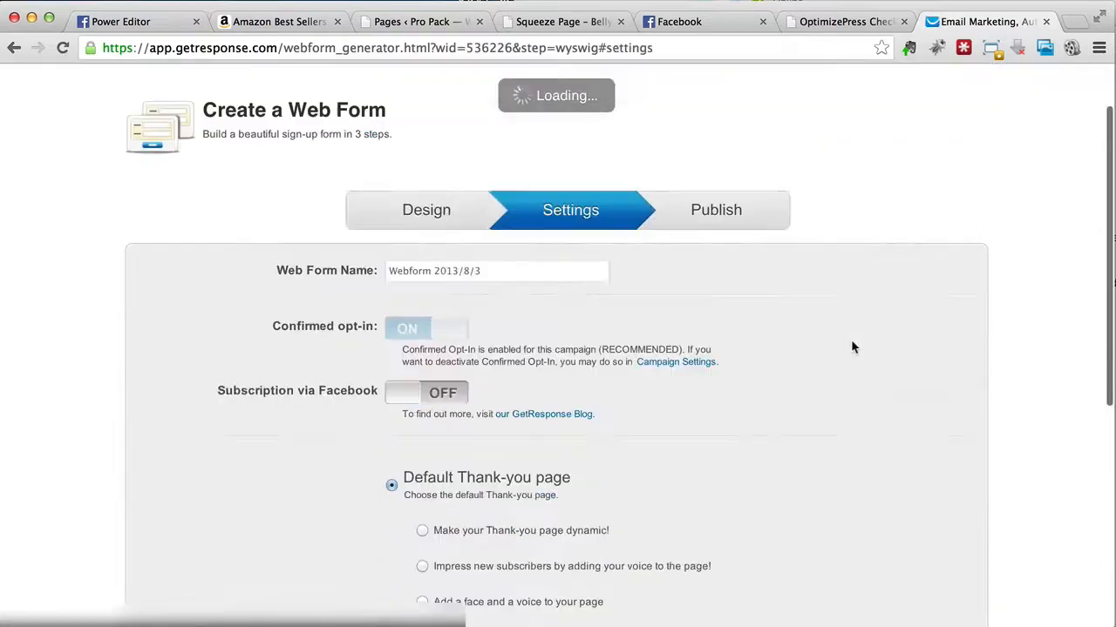
scroll(850, 339, down, 3)
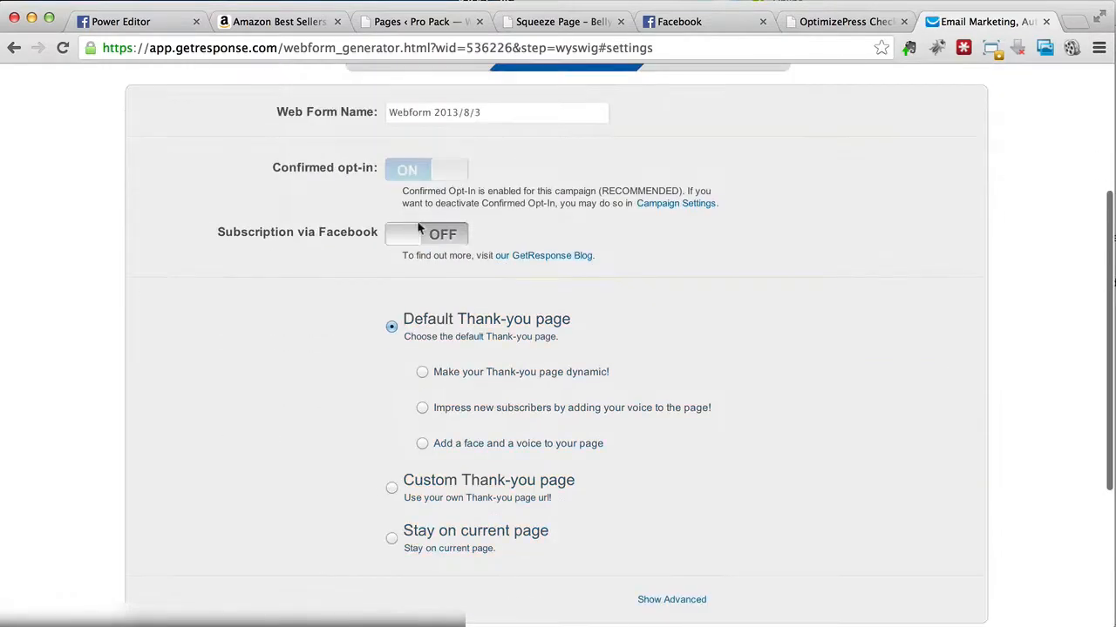
scroll(624, 235, down, 2)
scroll(624, 235, down, 2)
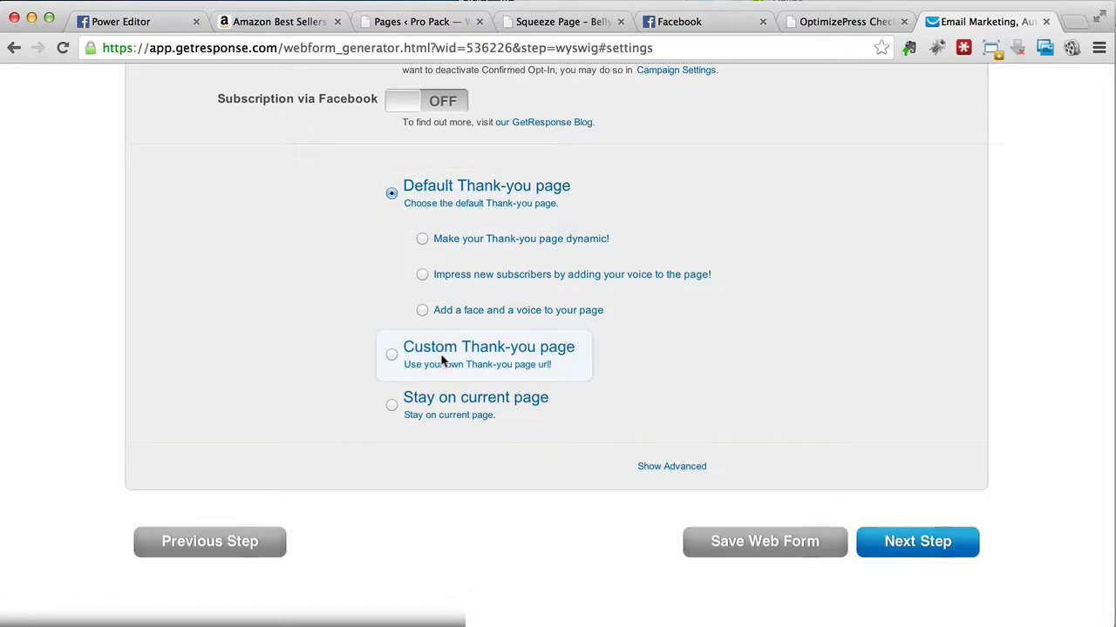
click(391, 356)
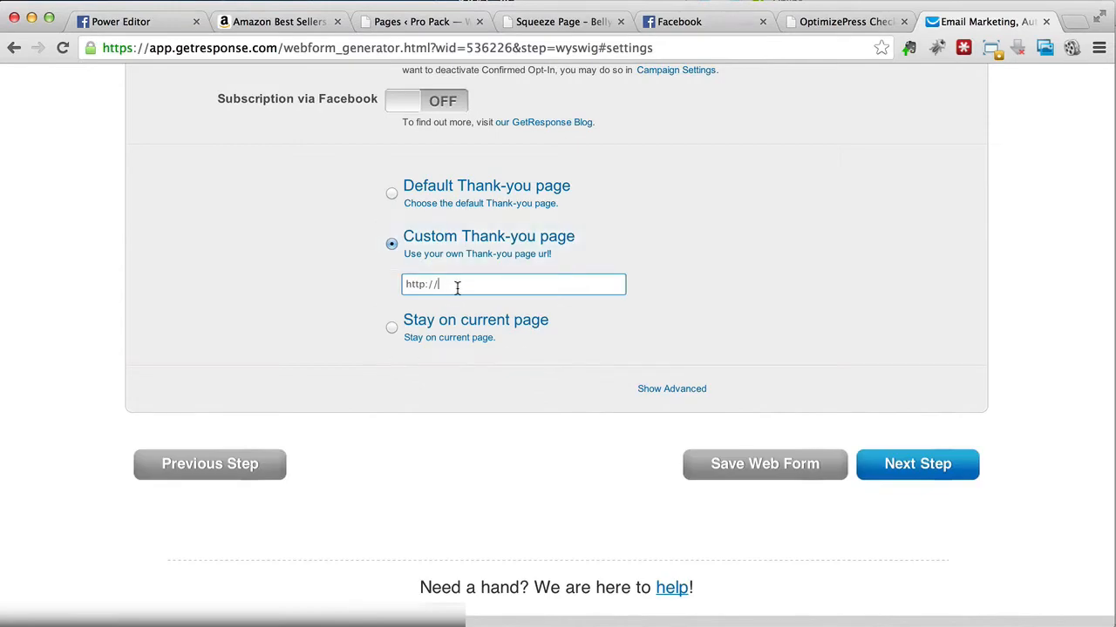
click(441, 198)
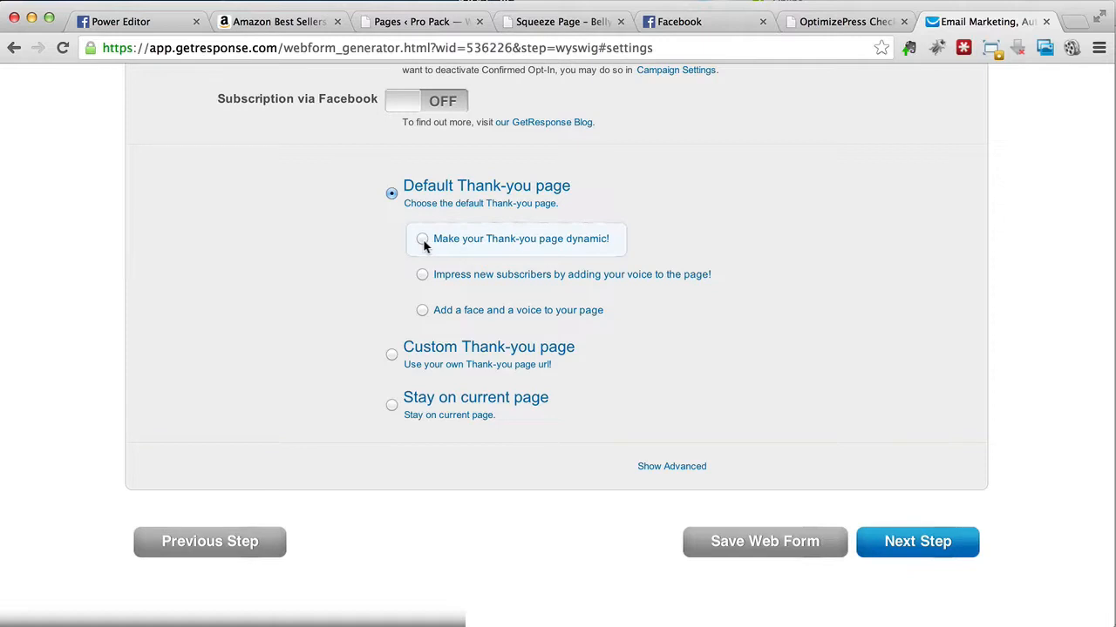
click(444, 352)
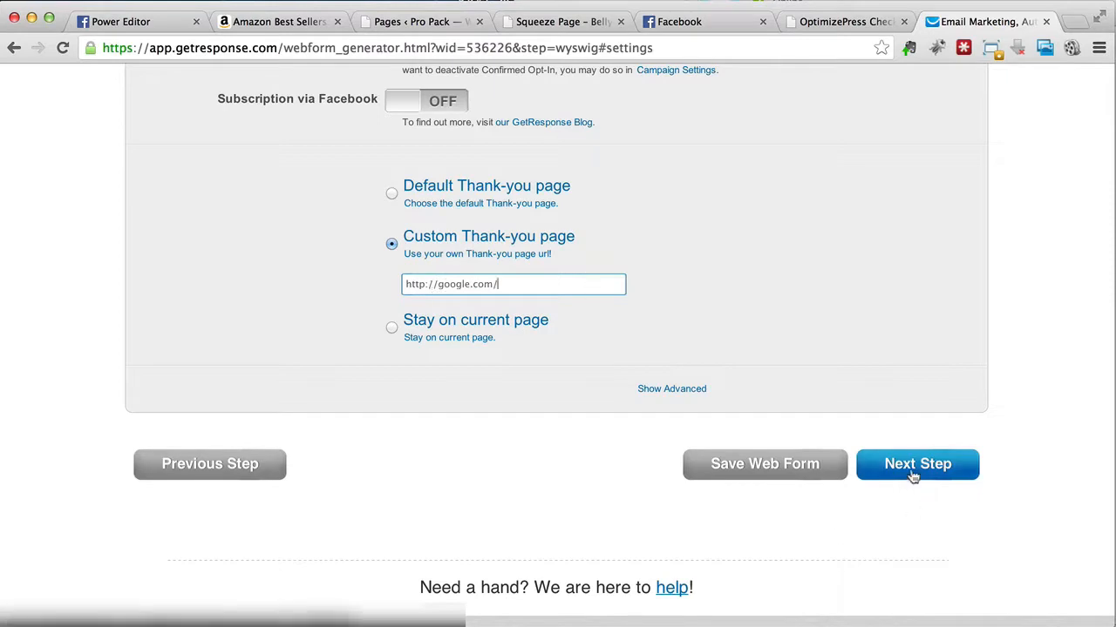
click(808, 477)
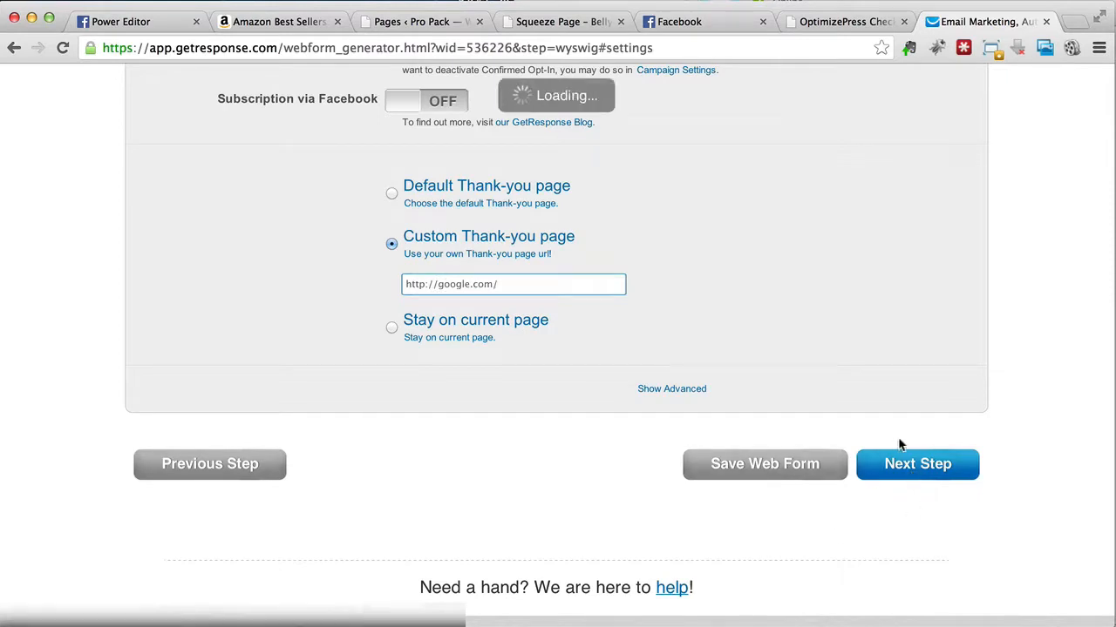
click(884, 468)
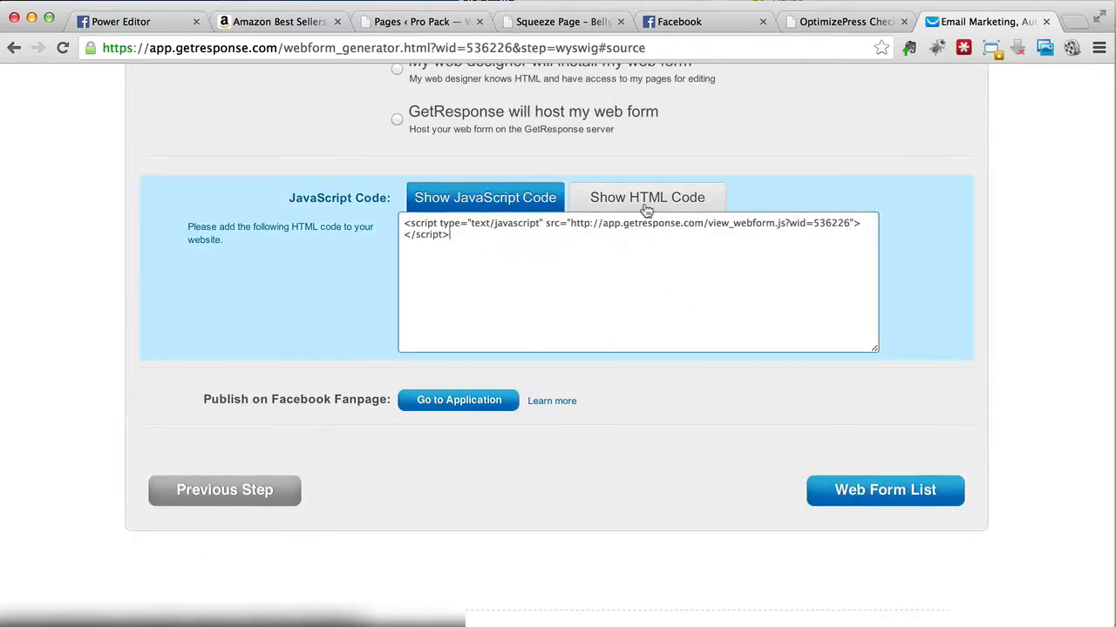
Step: Show the web form's HTML code instead of the JavaScript code and copy all of it
click(646, 198)
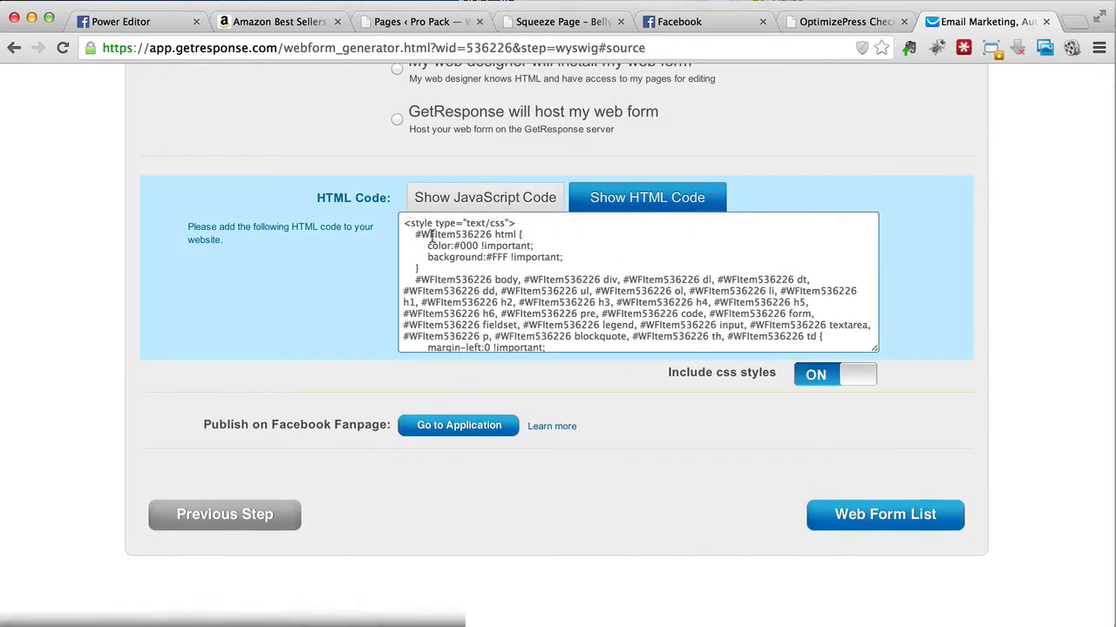
drag(400, 225, 594, 555)
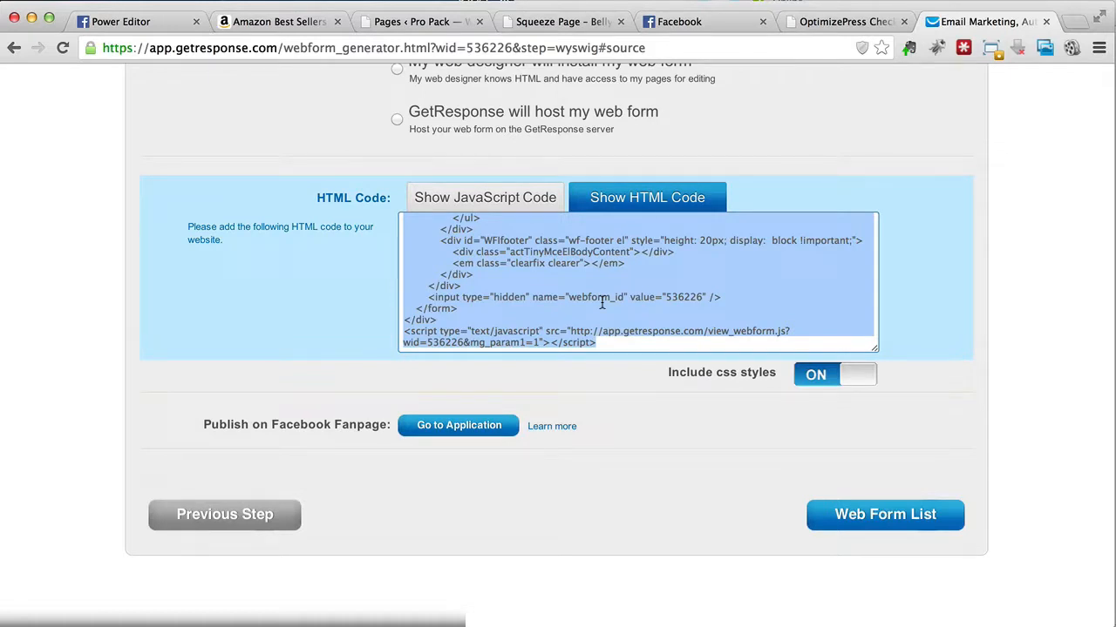
right_click(602, 307)
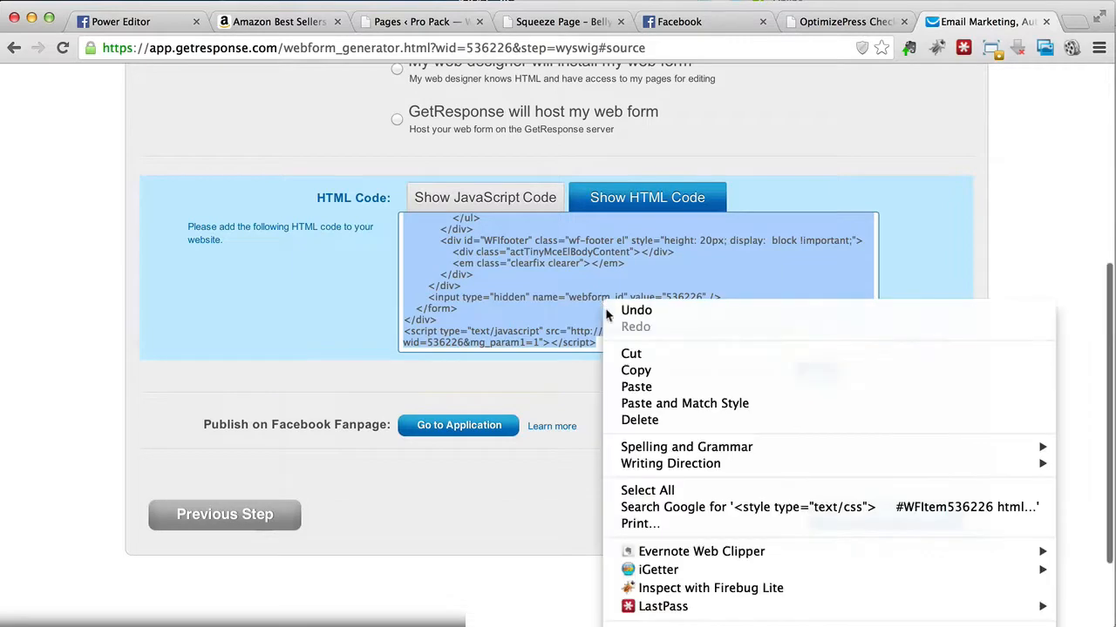
click(640, 367)
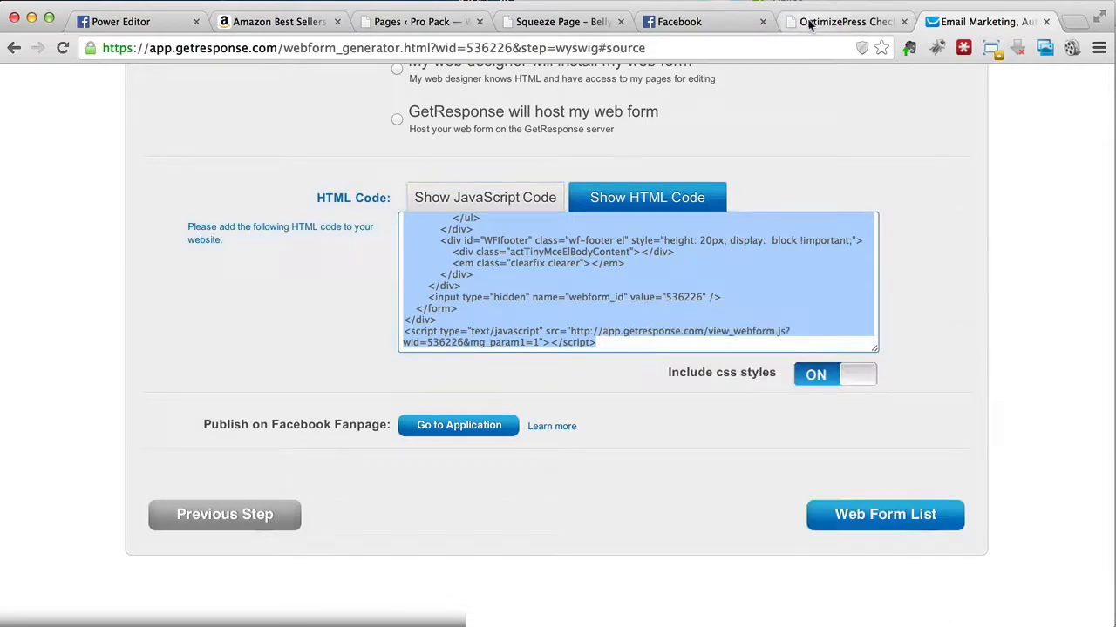
Step: Return to the opt-in form settings in the OptimizePress Live Editor
click(841, 21)
click(567, 21)
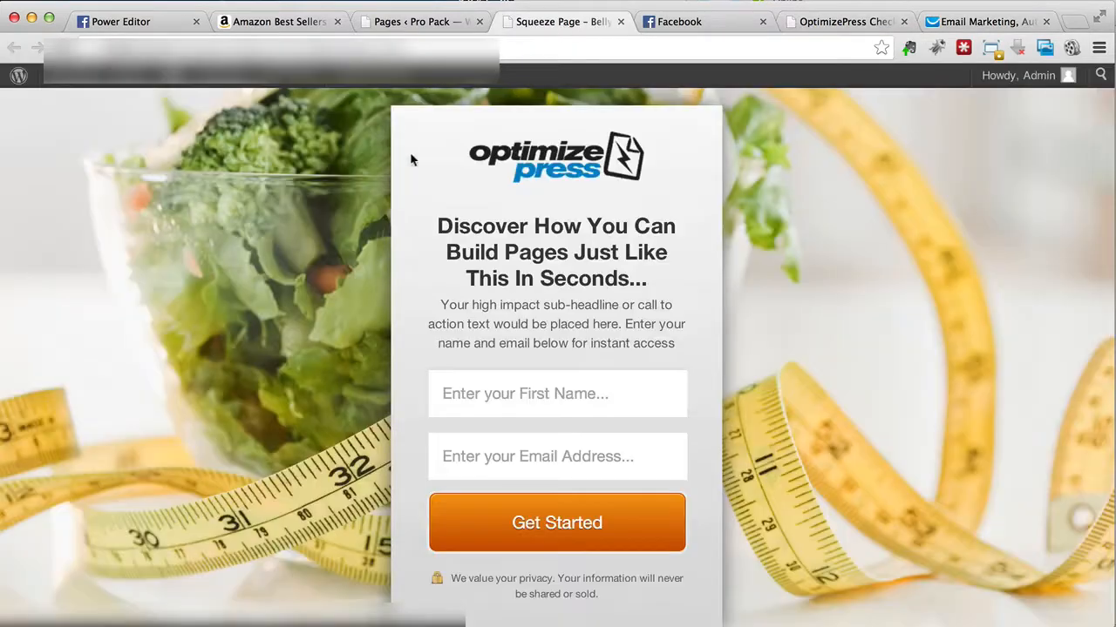
click(425, 21)
right_click(469, 285)
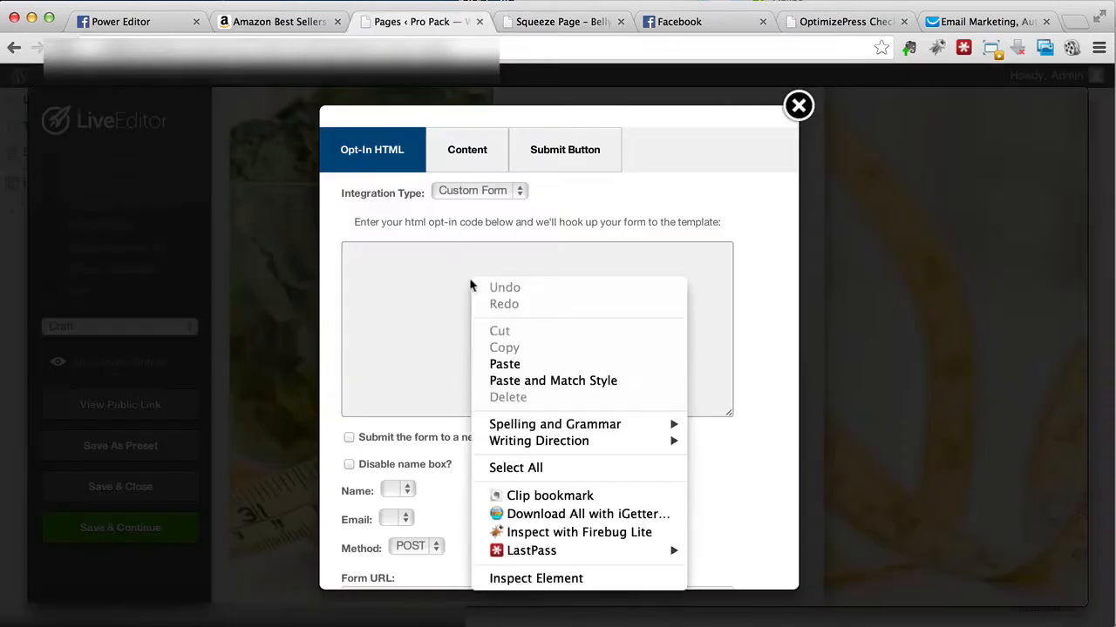
click(468, 196)
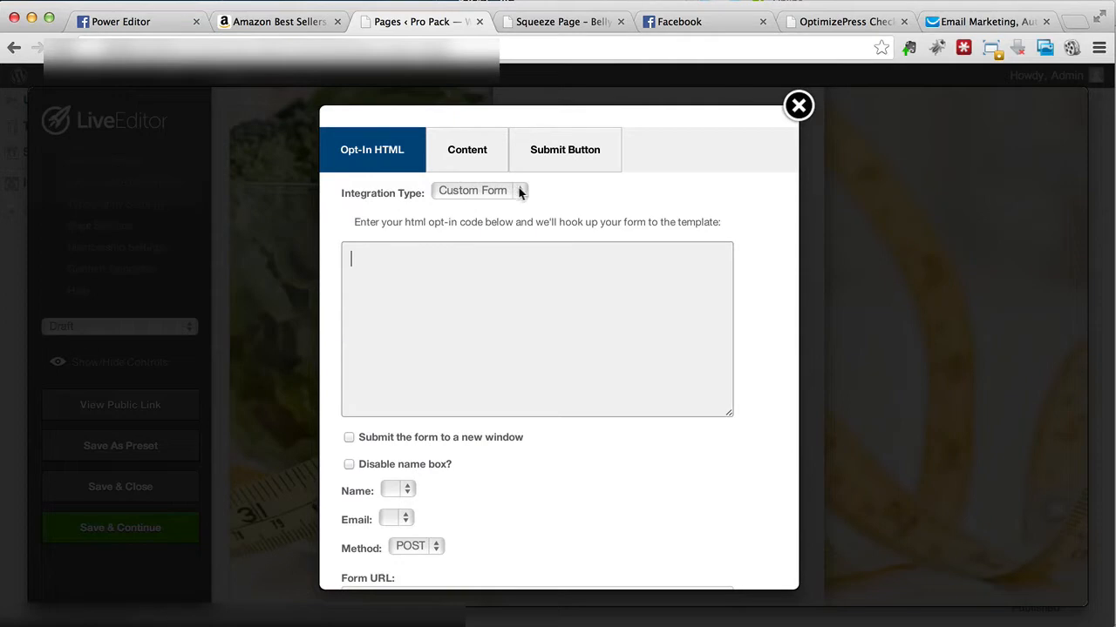
Step: Try GetResponse as the opt-in form's integration type, and switch it back to Custom Form
click(503, 191)
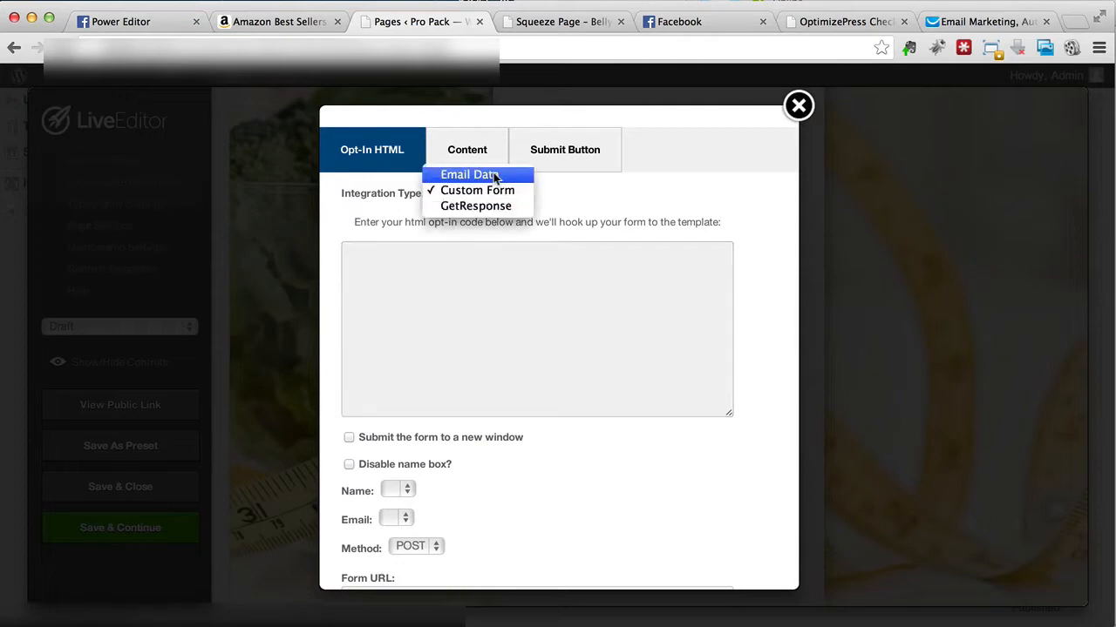
click(476, 206)
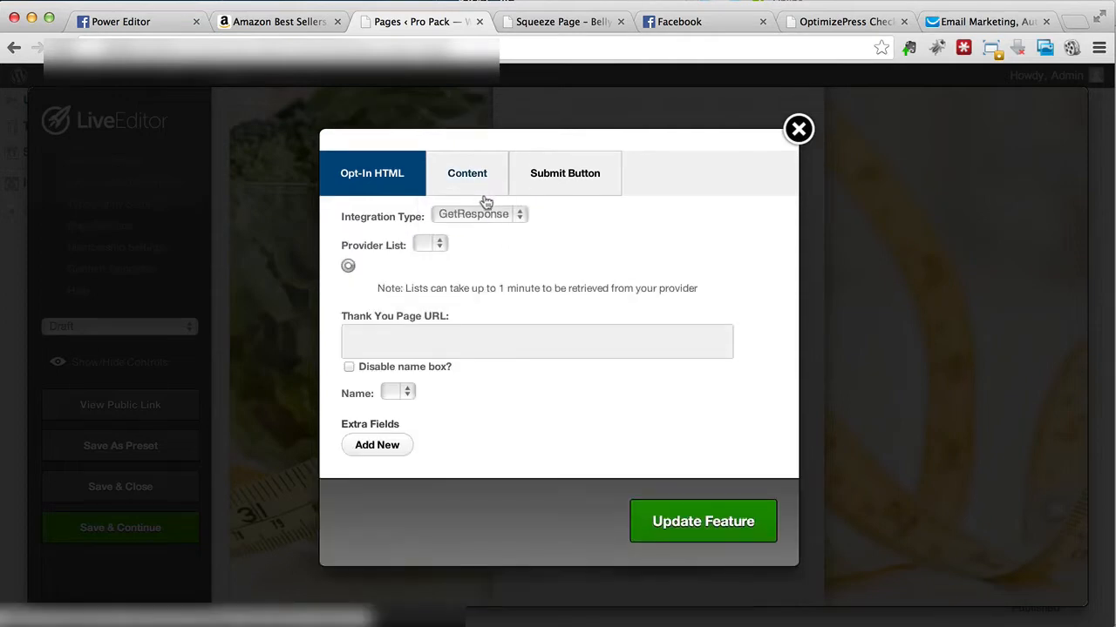
click(478, 212)
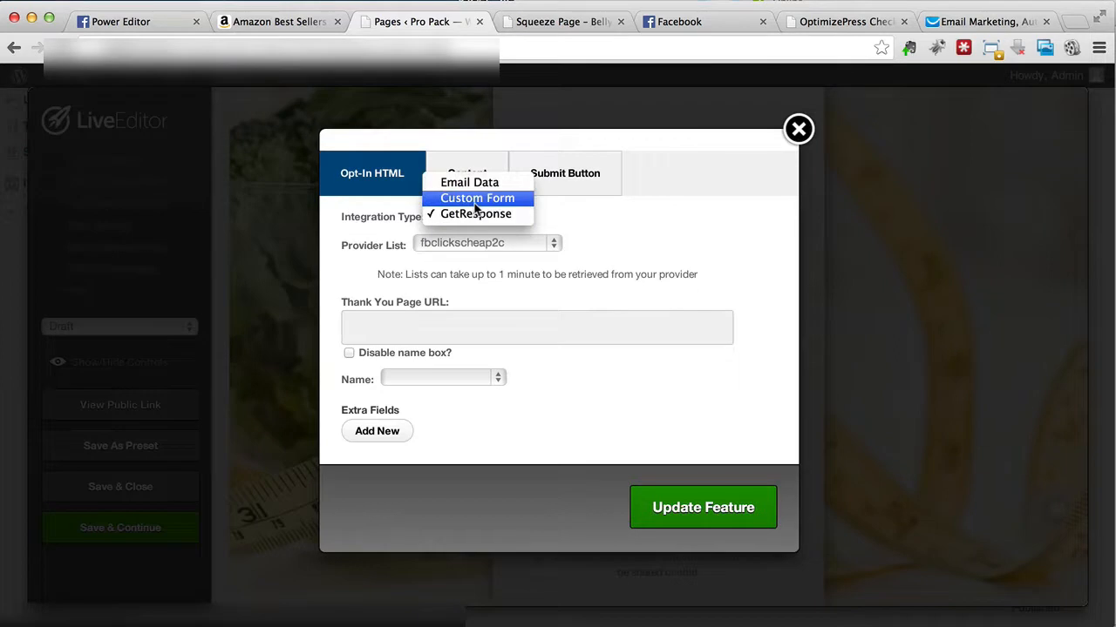
click(475, 200)
Step: Paste the copied web form HTML into the opt-in code box, enable submitting the form to a new window, and update the feature
click(462, 357)
right_click(462, 363)
click(464, 438)
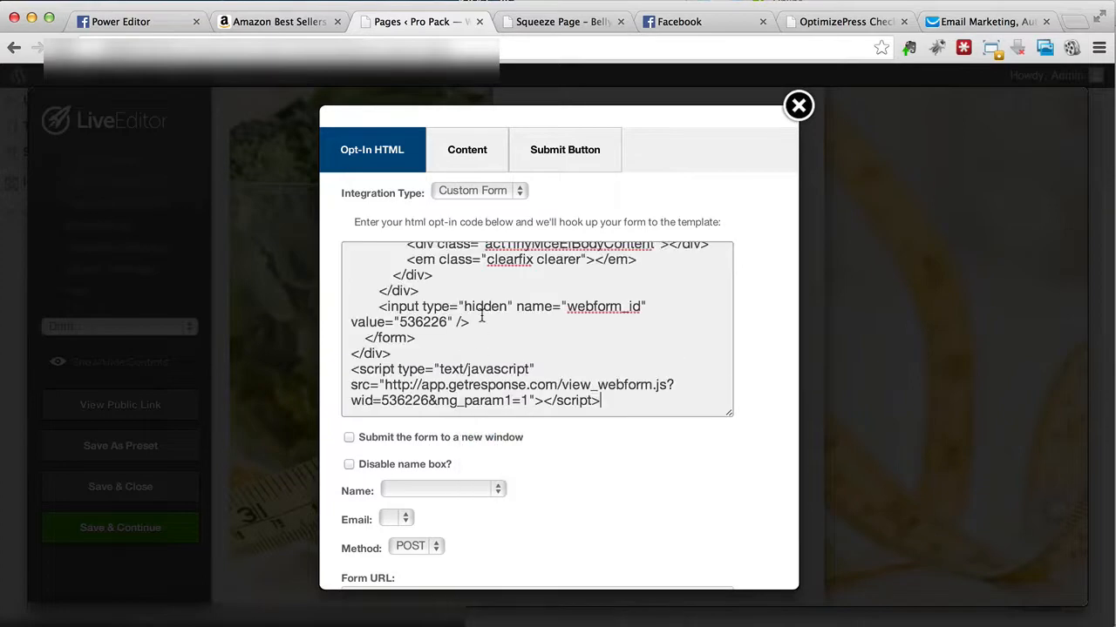
scroll(481, 318, down, 3)
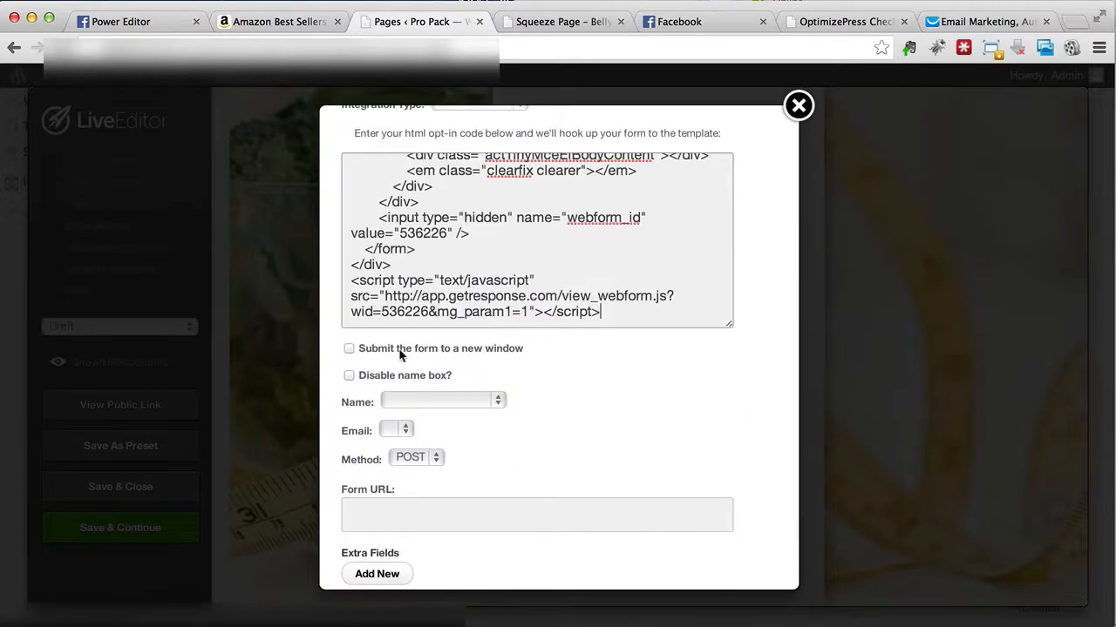
click(348, 348)
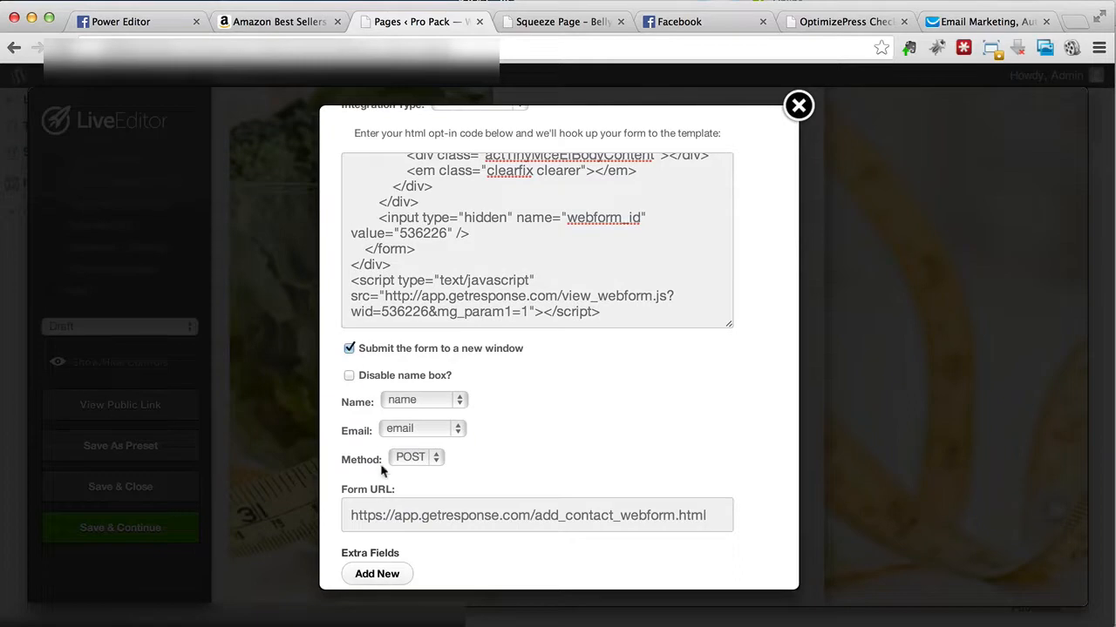
scroll(381, 471, down, 3)
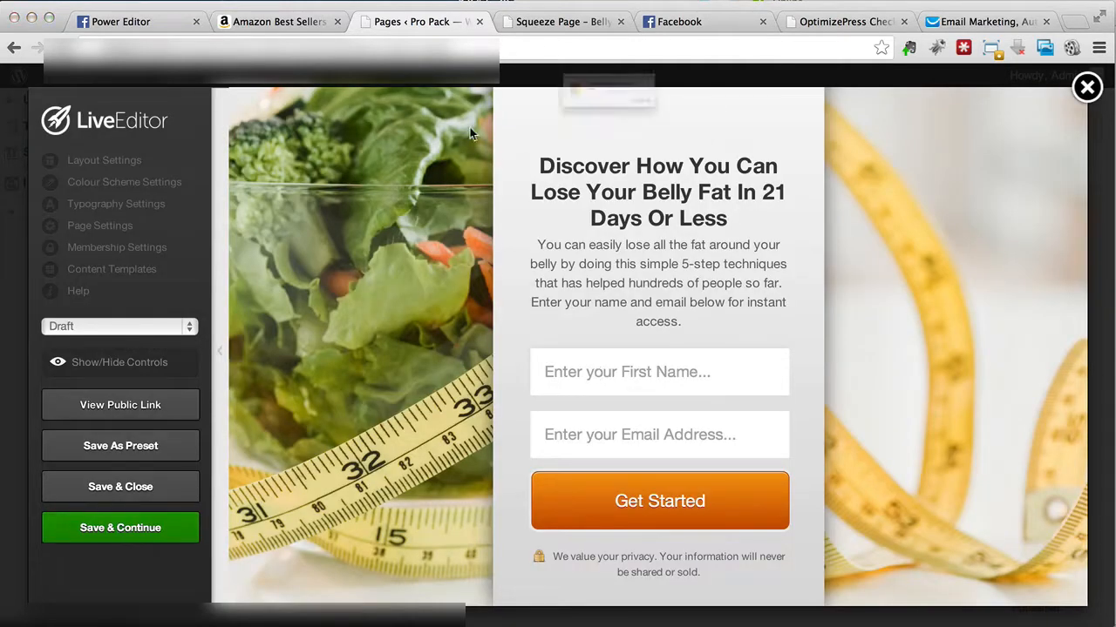
Step: Finish saving the page and reload the squeeze page preview to check the edited opt-in box
click(739, 131)
click(558, 22)
key(super+r)
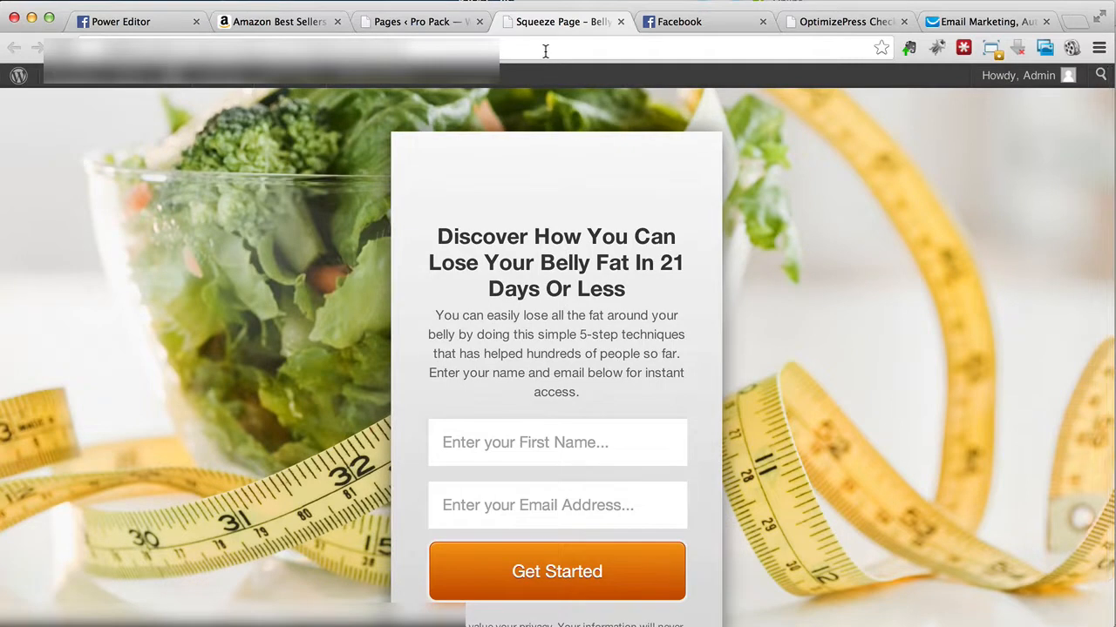
Step: Change the page status from draft to Publish in the Live Editor and save the page
click(440, 22)
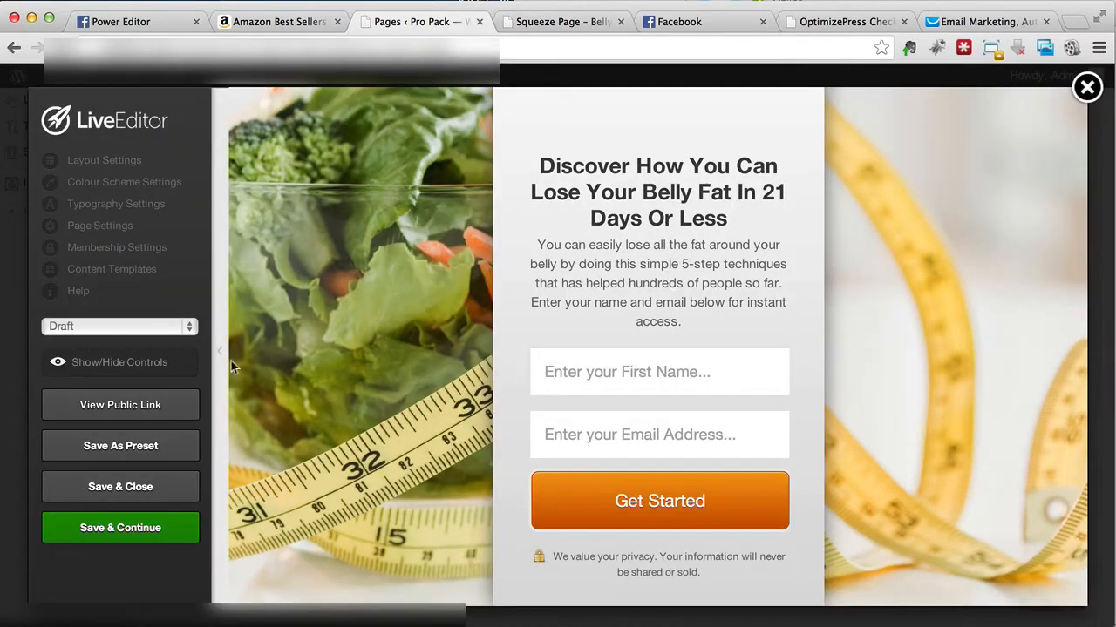
click(166, 327)
click(152, 341)
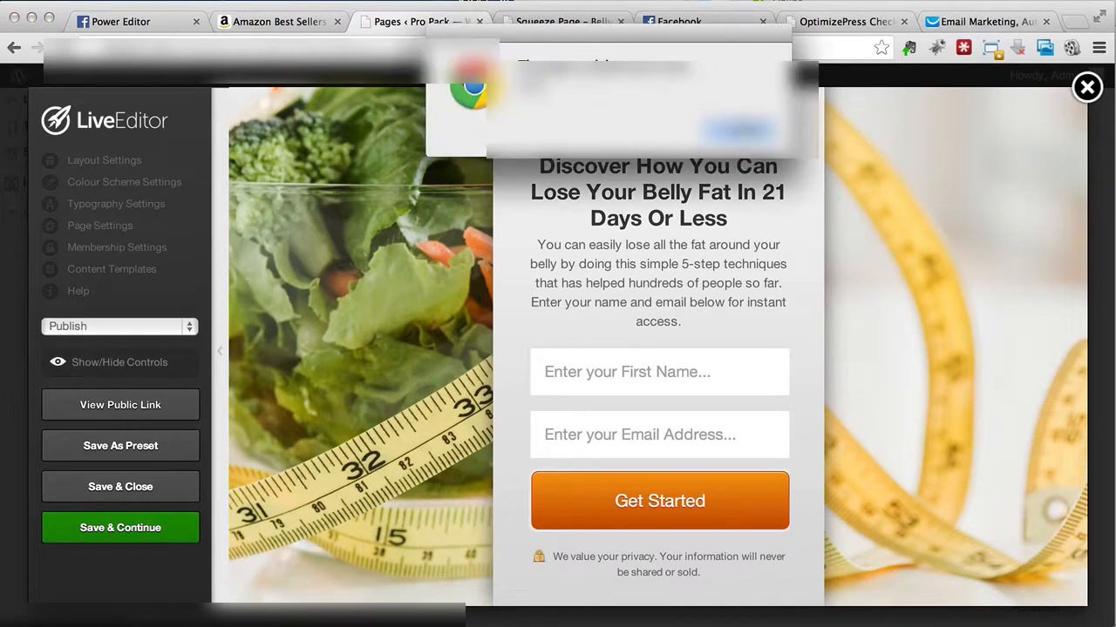
click(753, 130)
Step: Close the old squeeze page preview and open the page's public link in a new tab
click(622, 21)
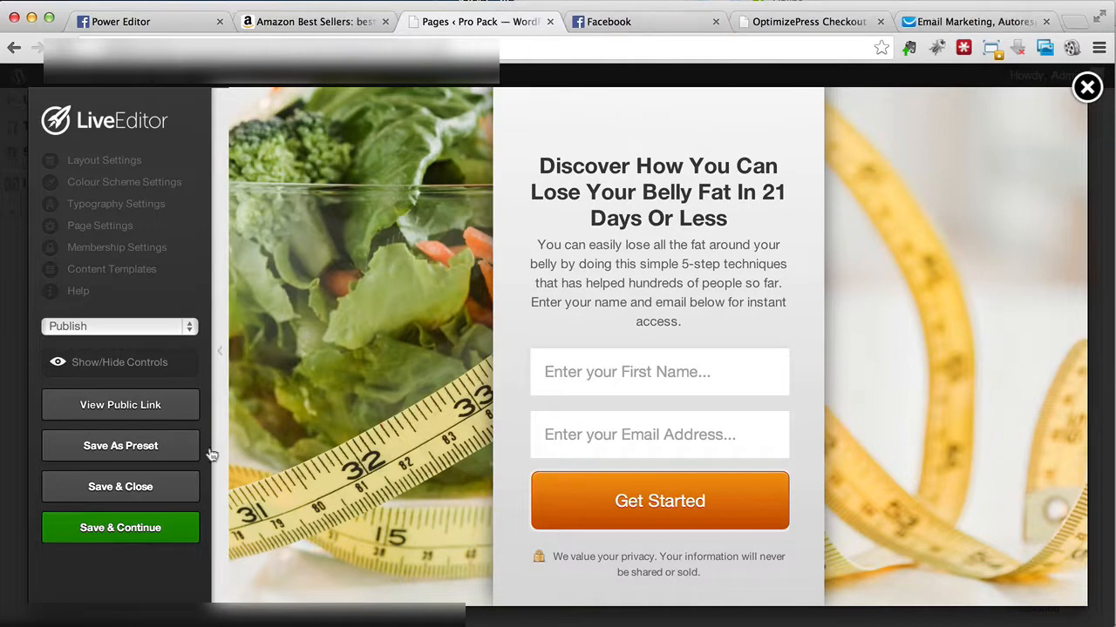
right_click(150, 408)
click(209, 410)
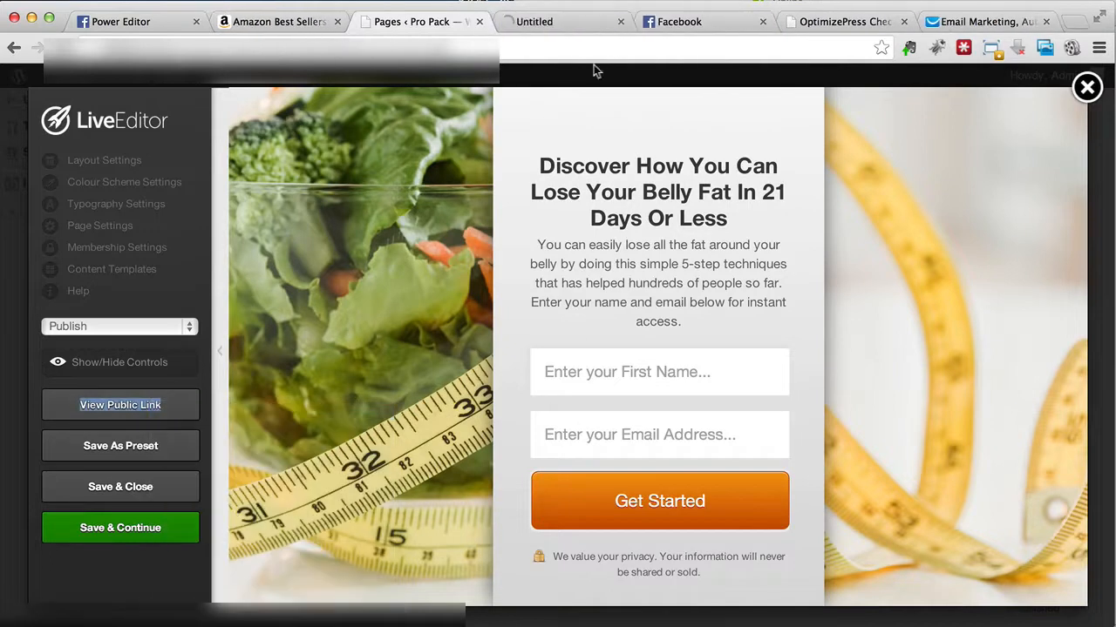
click(576, 24)
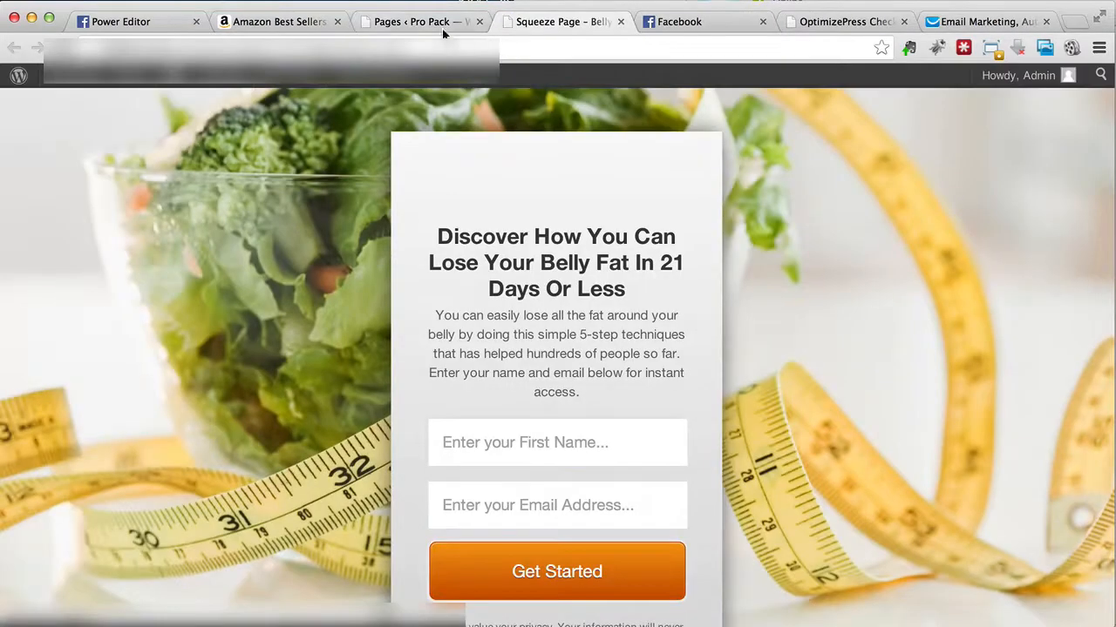
Step: Leave the Live Editor for the WordPress pages list and close the separate squeeze page view
click(449, 24)
click(205, 49)
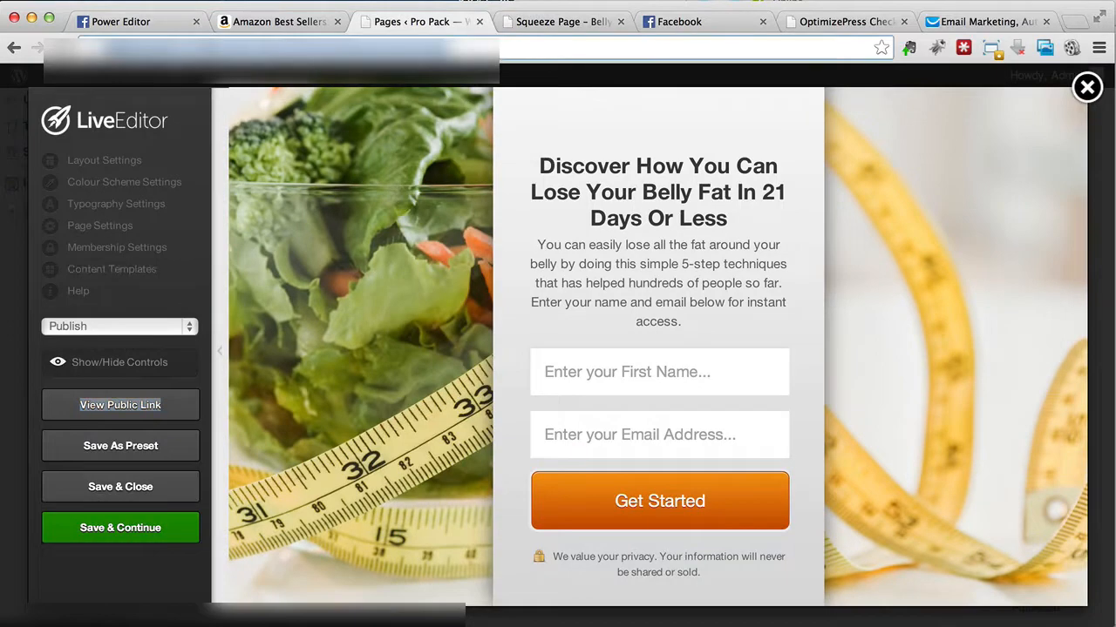
key(Return)
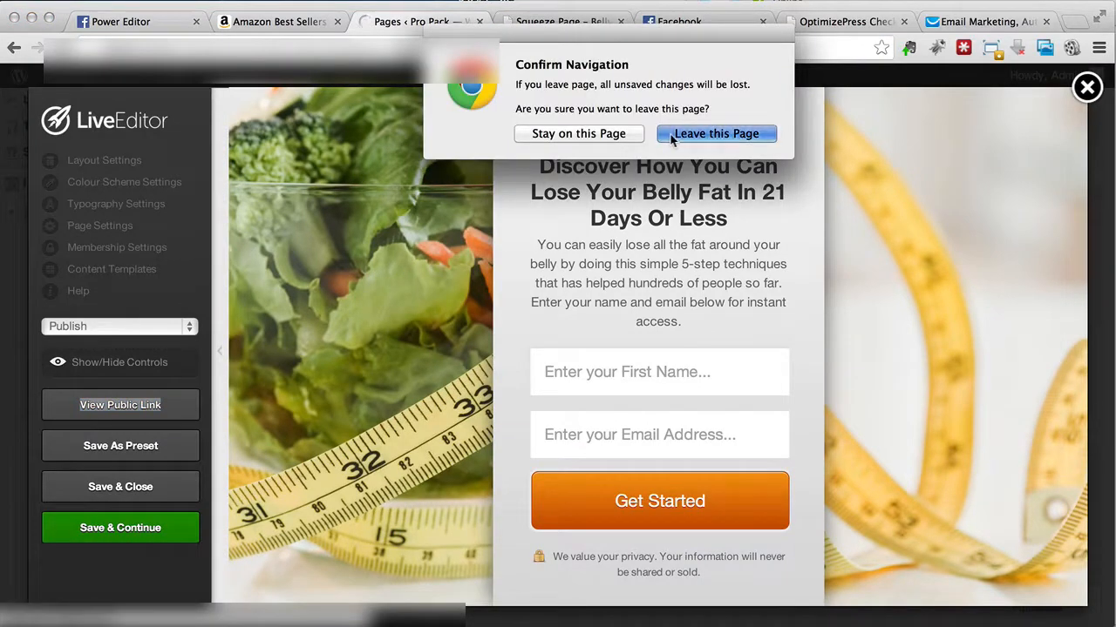
click(671, 138)
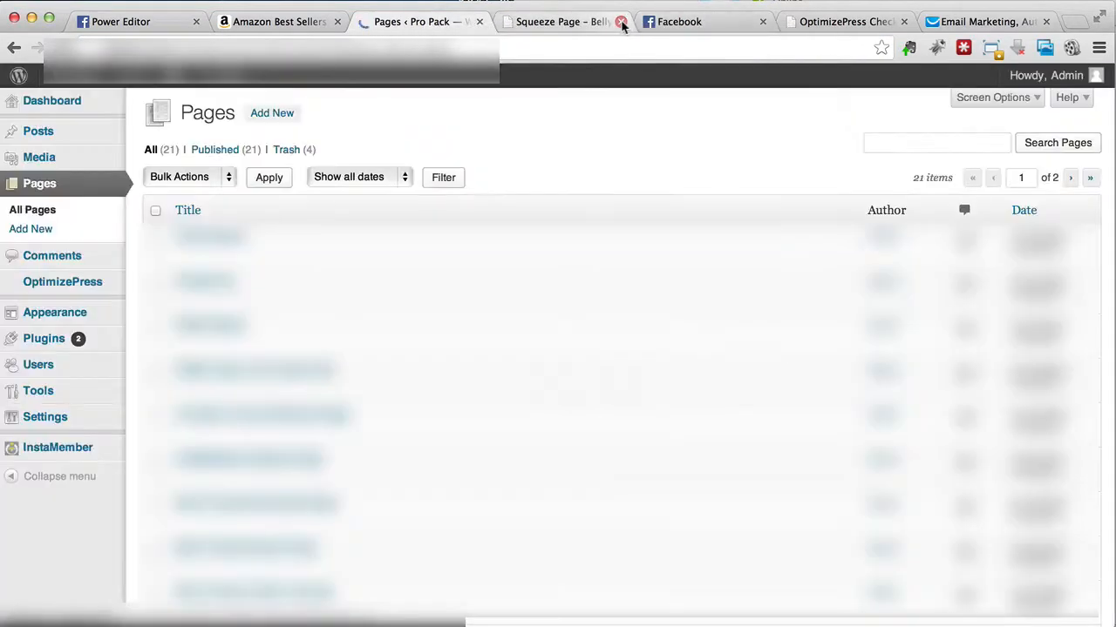
scroll(410, 392, down, 1)
scroll(410, 392, up, 1)
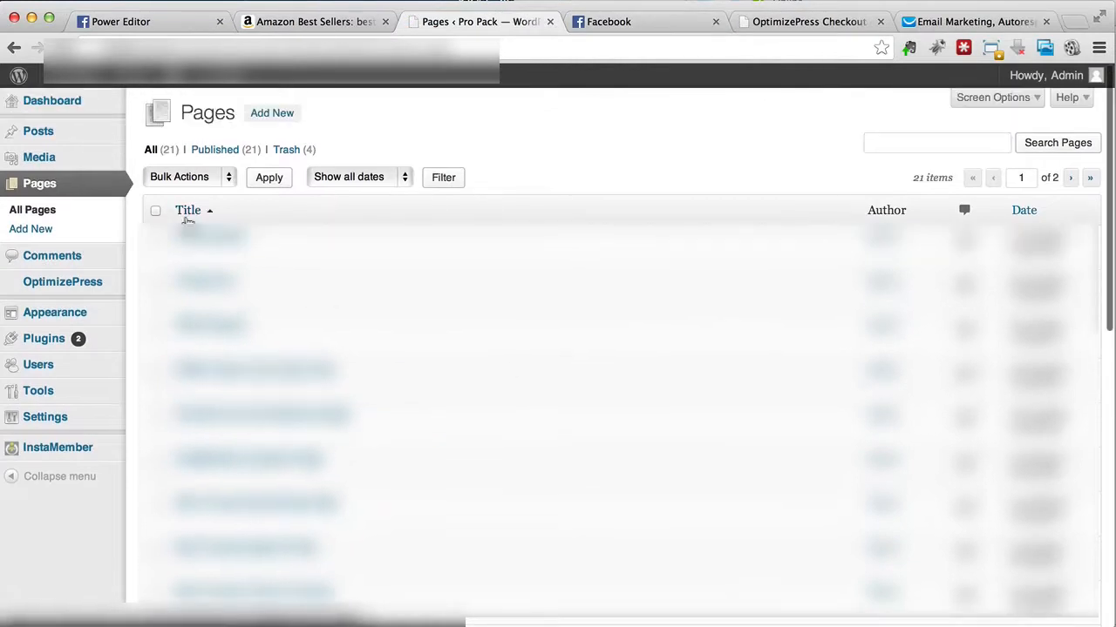
Step: Search the pages for "belly fat", open the Squeeze Page – Belly Fat page and copy its URL
click(936, 142)
text(belly fat)
click(1039, 143)
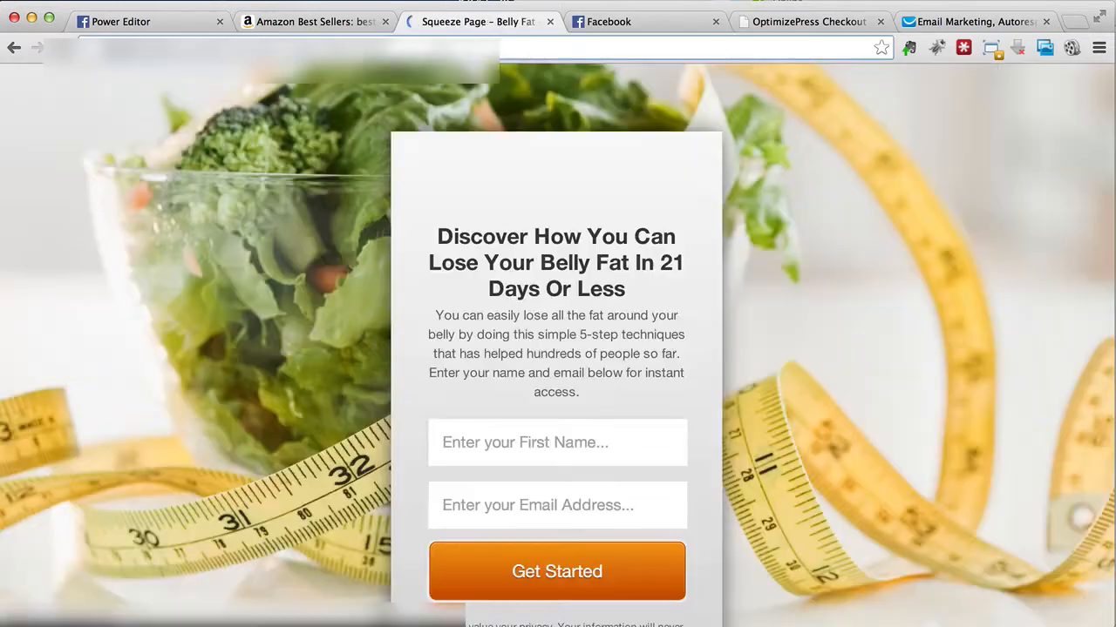
right_click(445, 48)
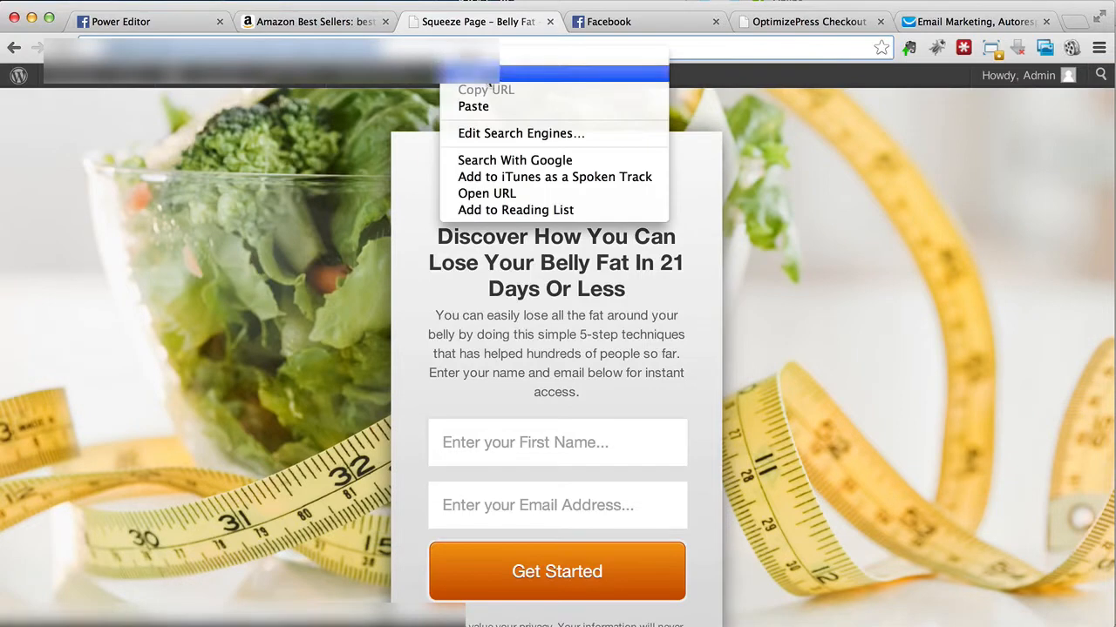
click(494, 106)
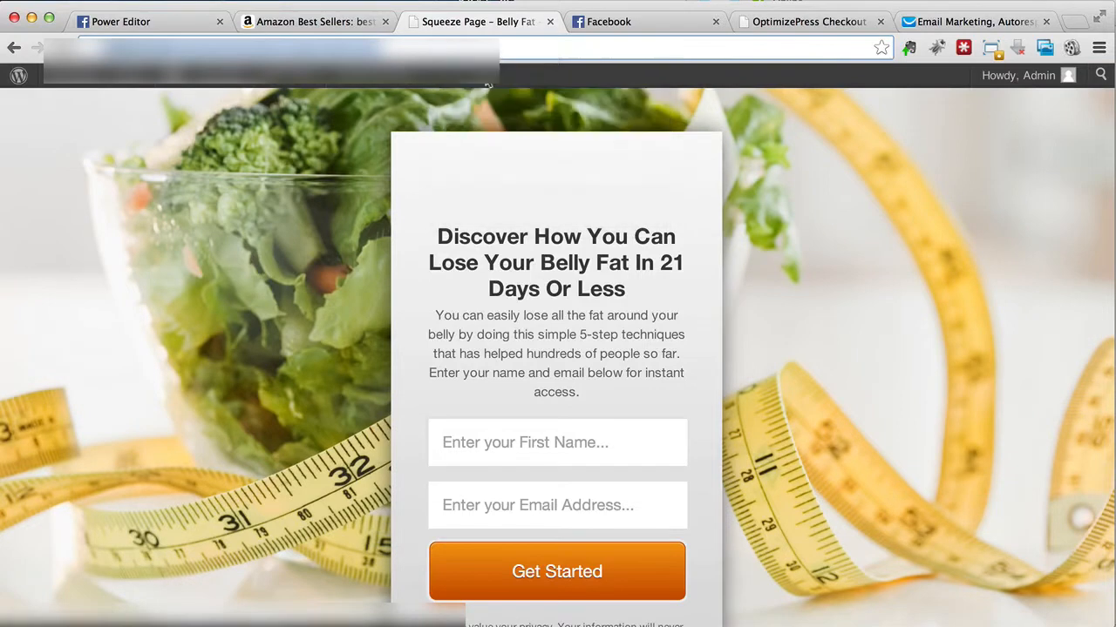
Step: Search Facebook for "iframe" and go to the Static HTML: iframe tabs app
click(604, 27)
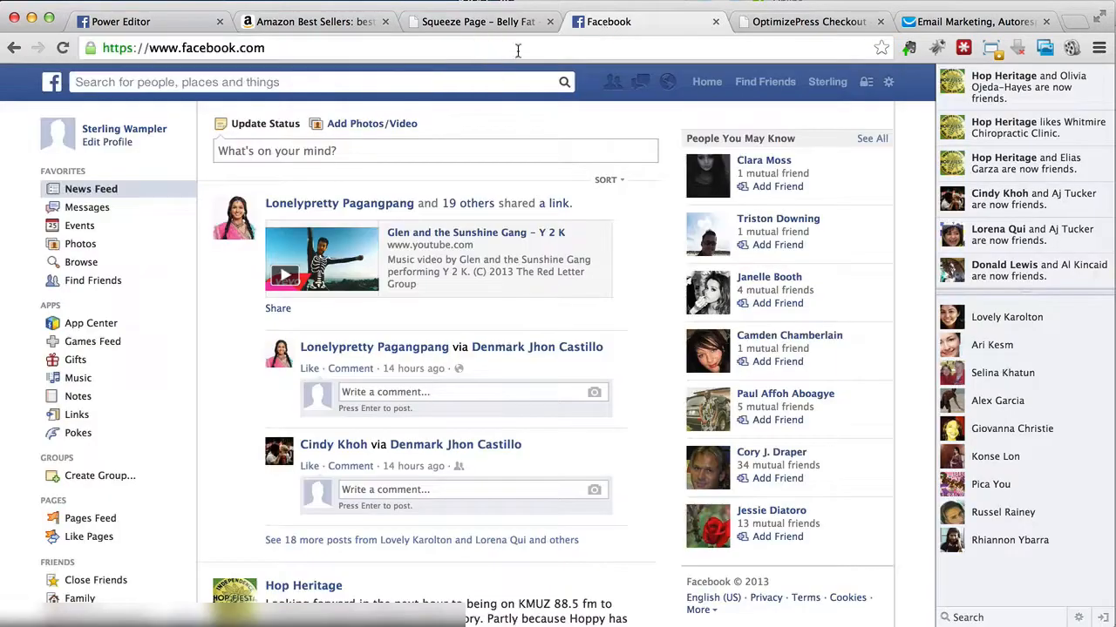
click(467, 82)
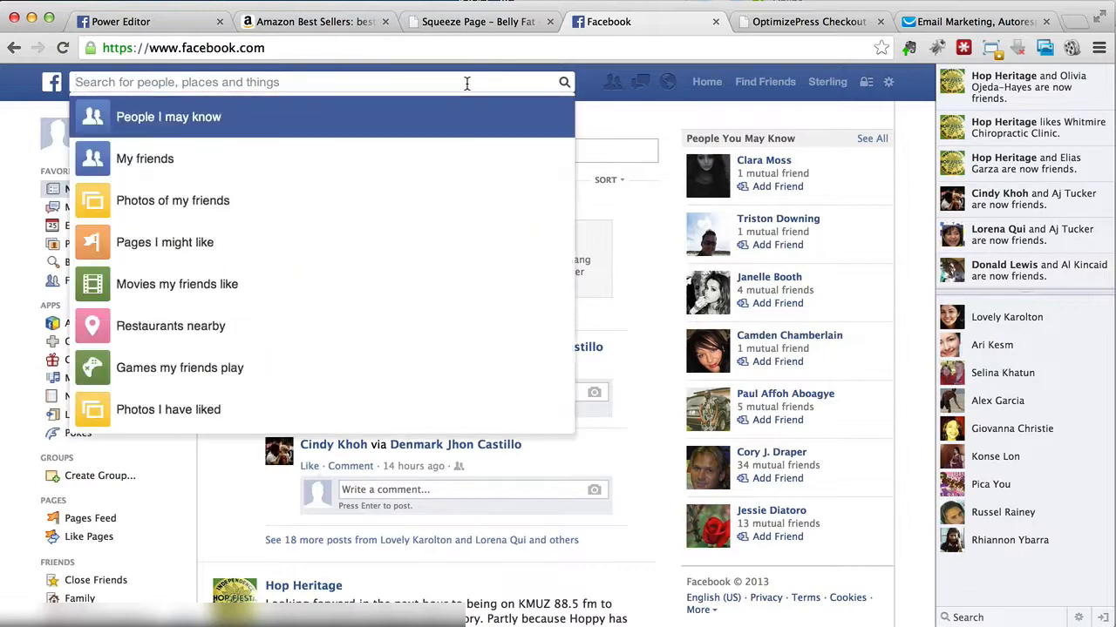
text(iframe)
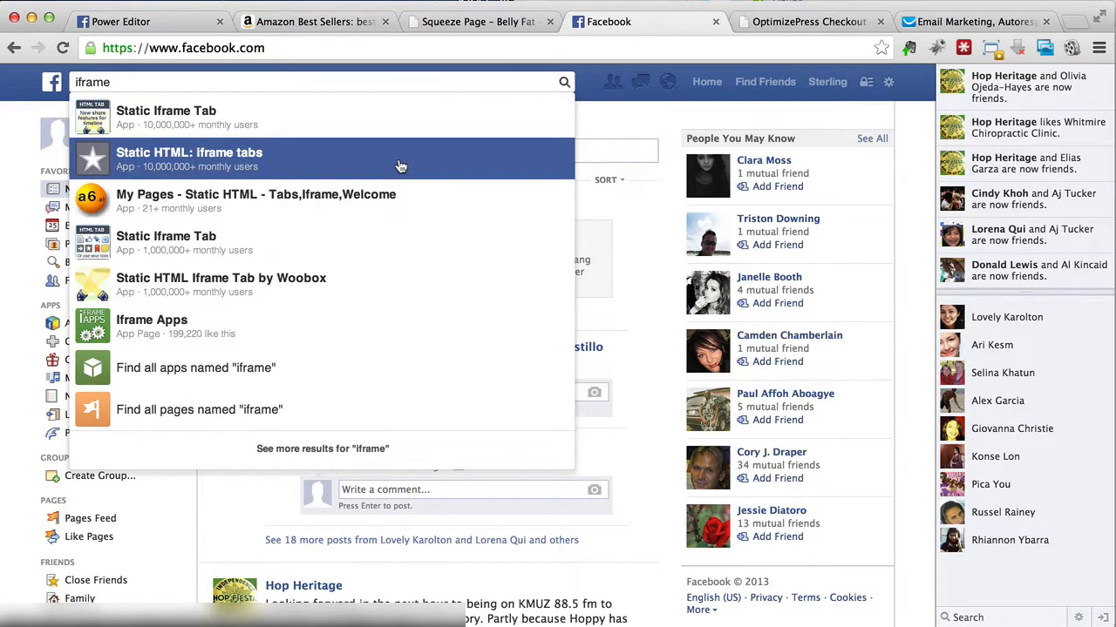
click(400, 166)
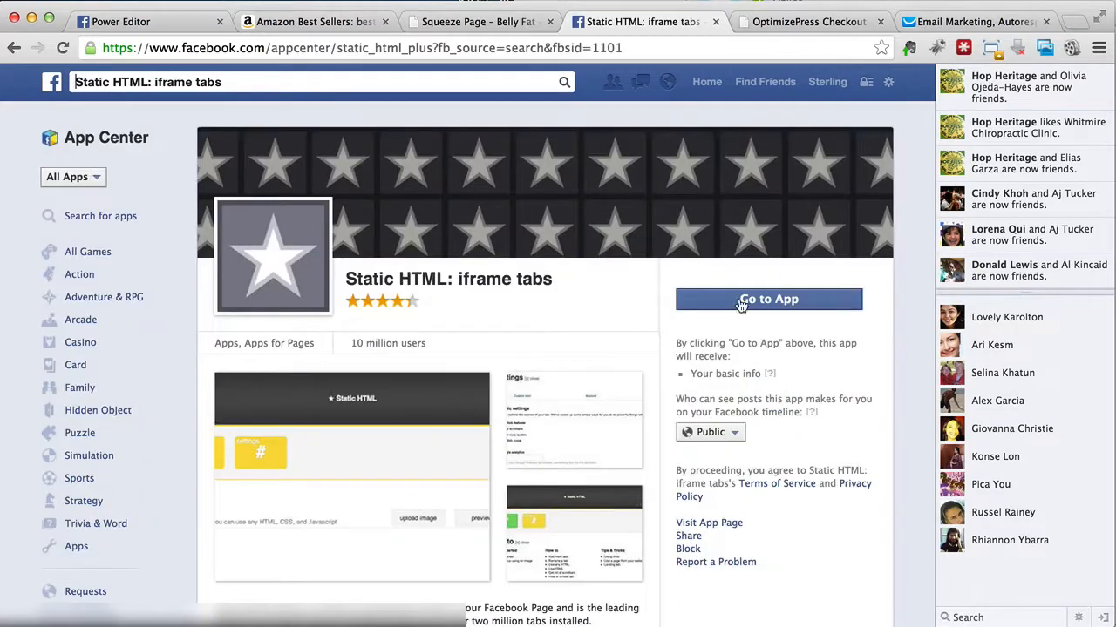
click(741, 300)
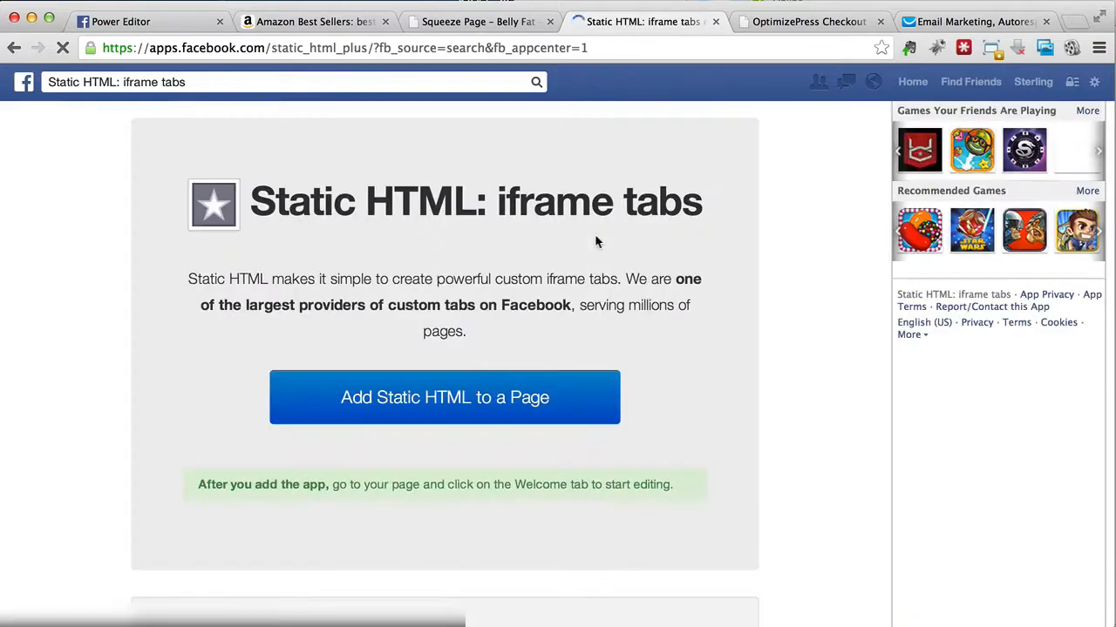
Step: Add Static HTML to the Belly Fat Weight Loss page and complete the security check
click(440, 408)
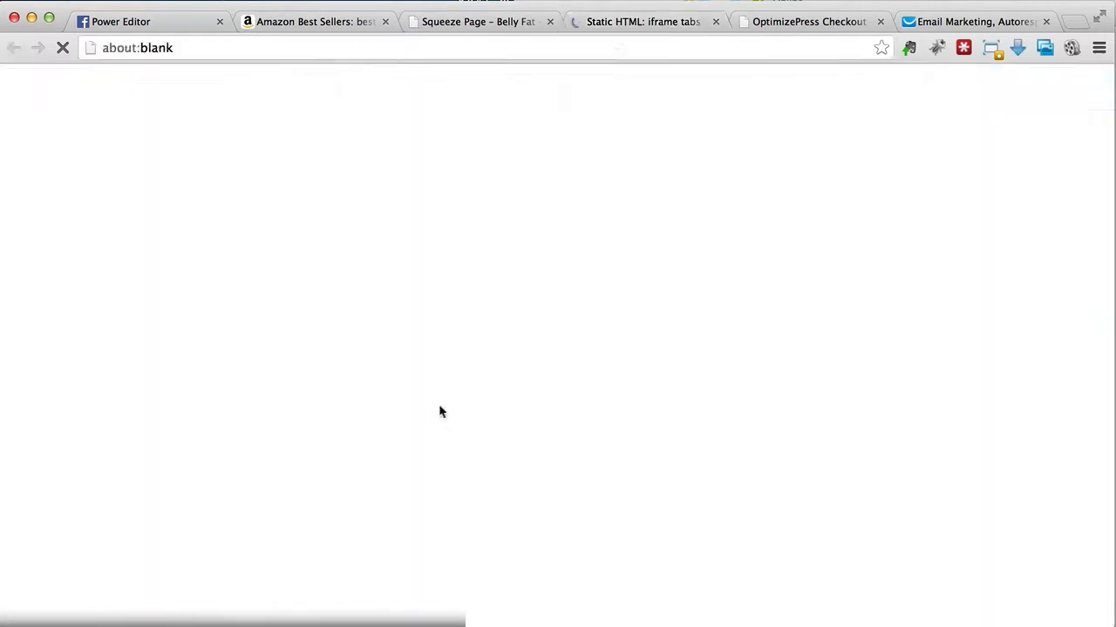
click(312, 288)
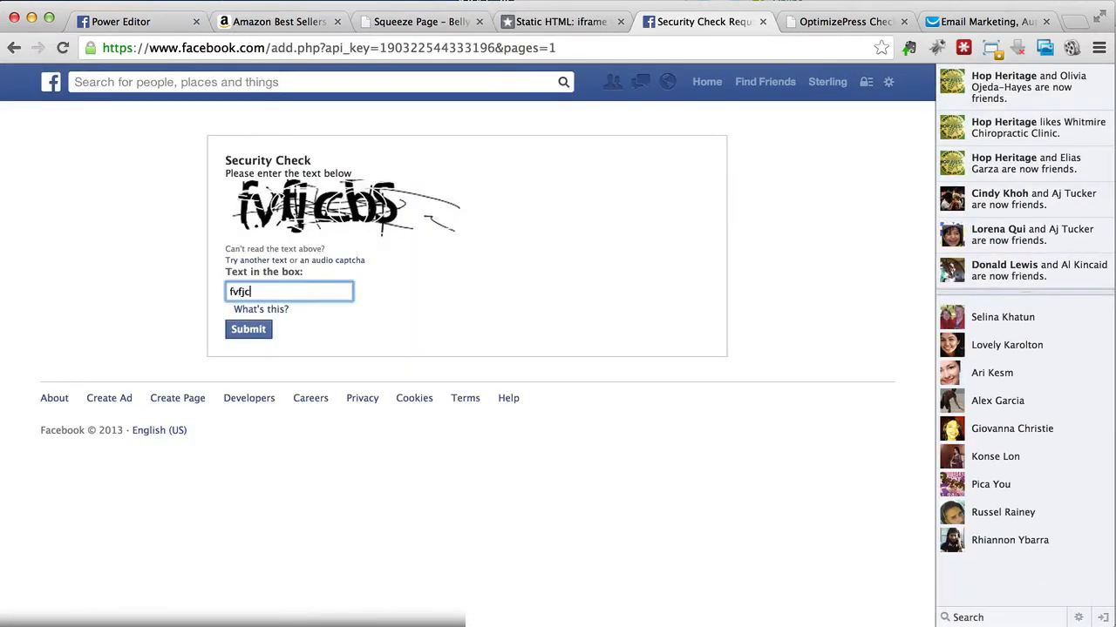
click(267, 336)
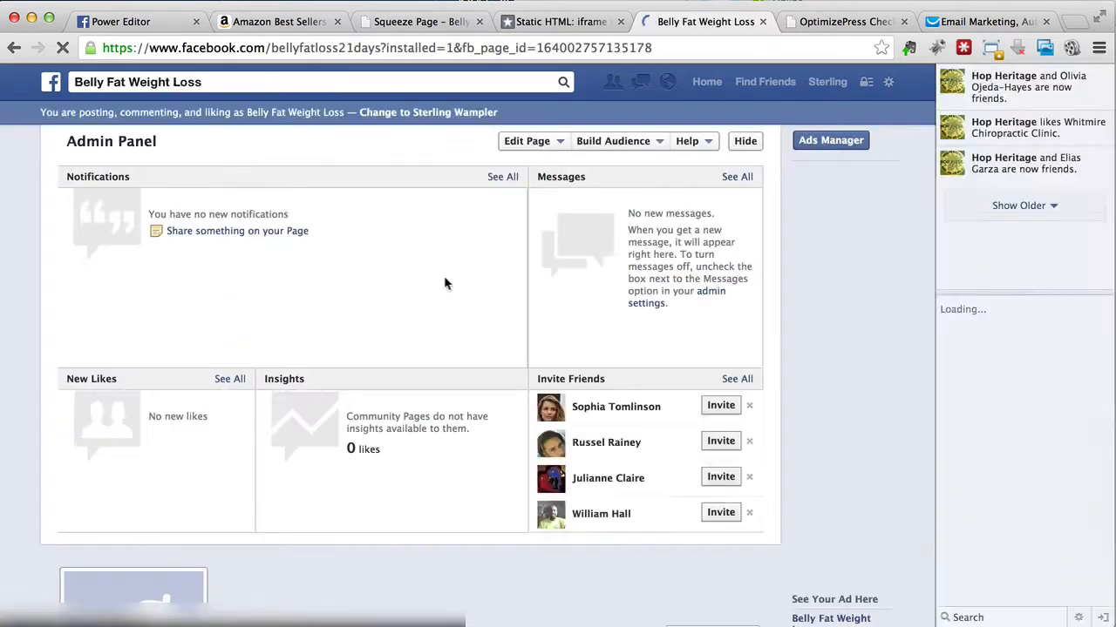
Step: Skip the profile picture setup on the Facebook page and open its Welcome tab for editing
scroll(446, 284, down, 2)
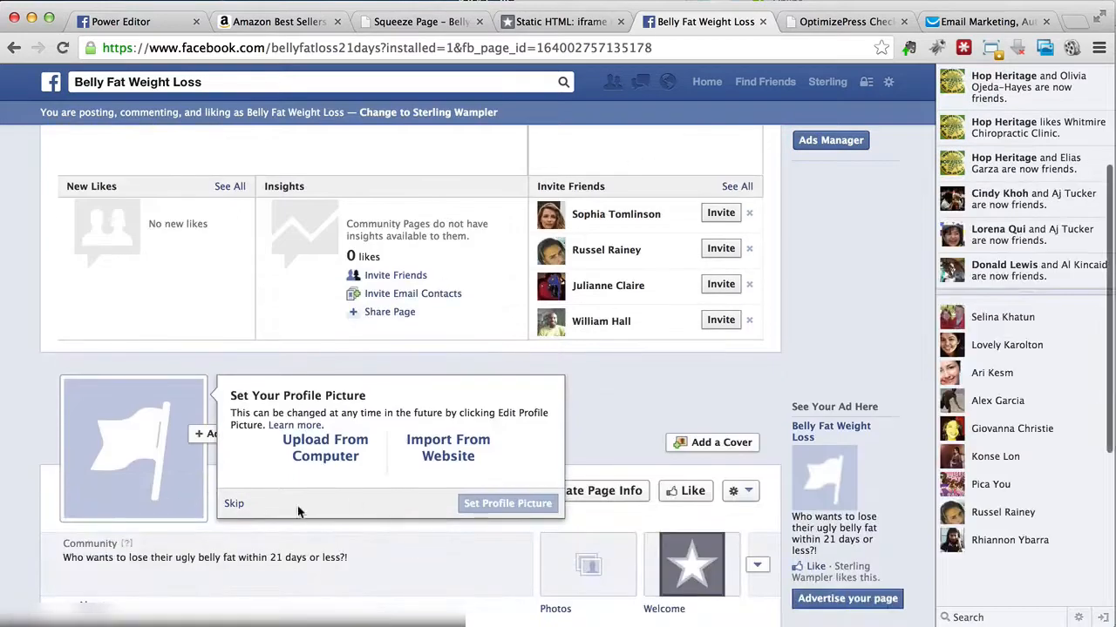
click(231, 505)
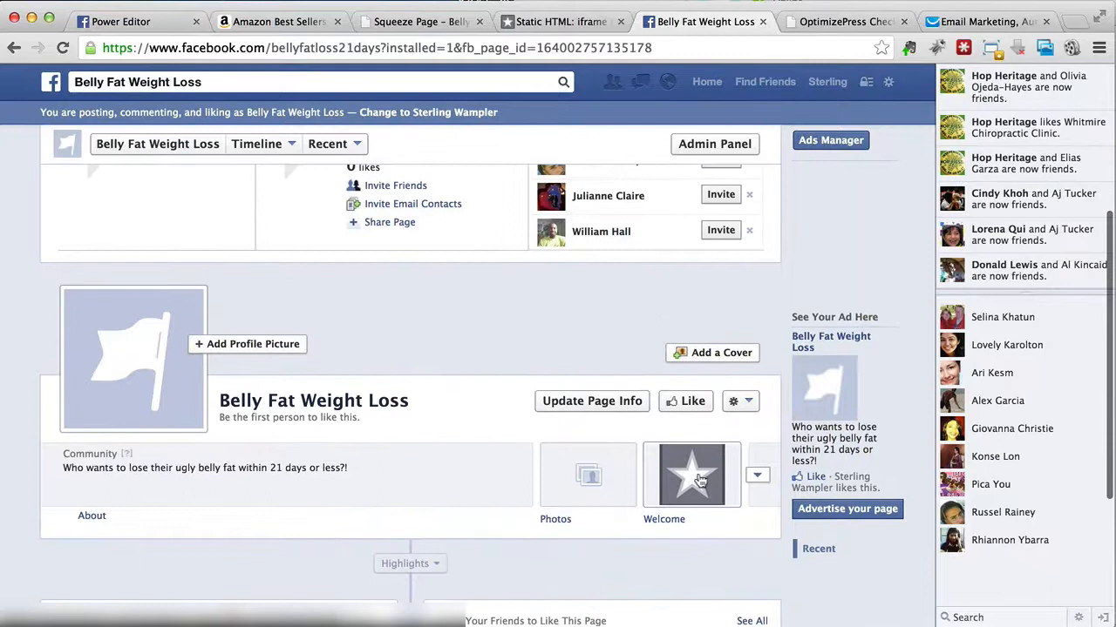
click(680, 484)
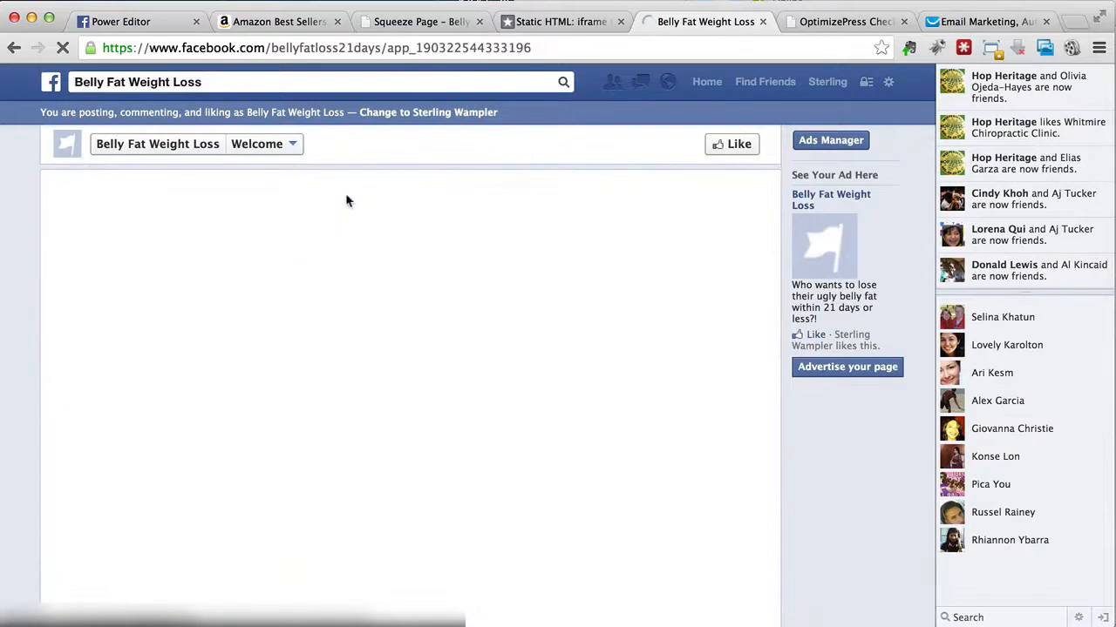
click(300, 223)
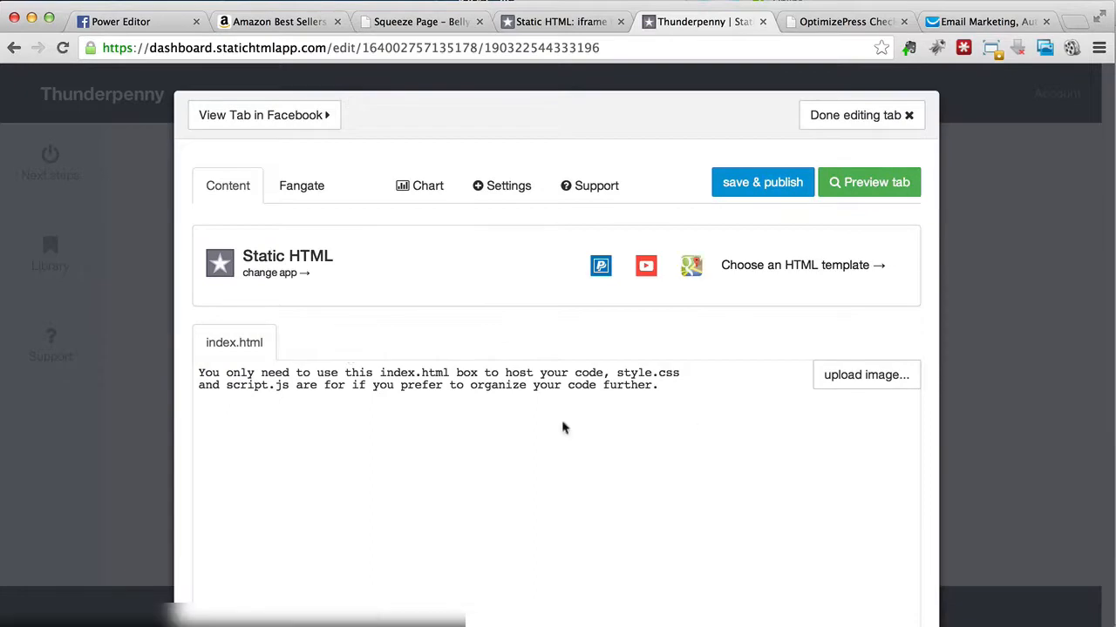
Step: Change the Welcome tab's content from Static HTML to the free Website app
click(405, 396)
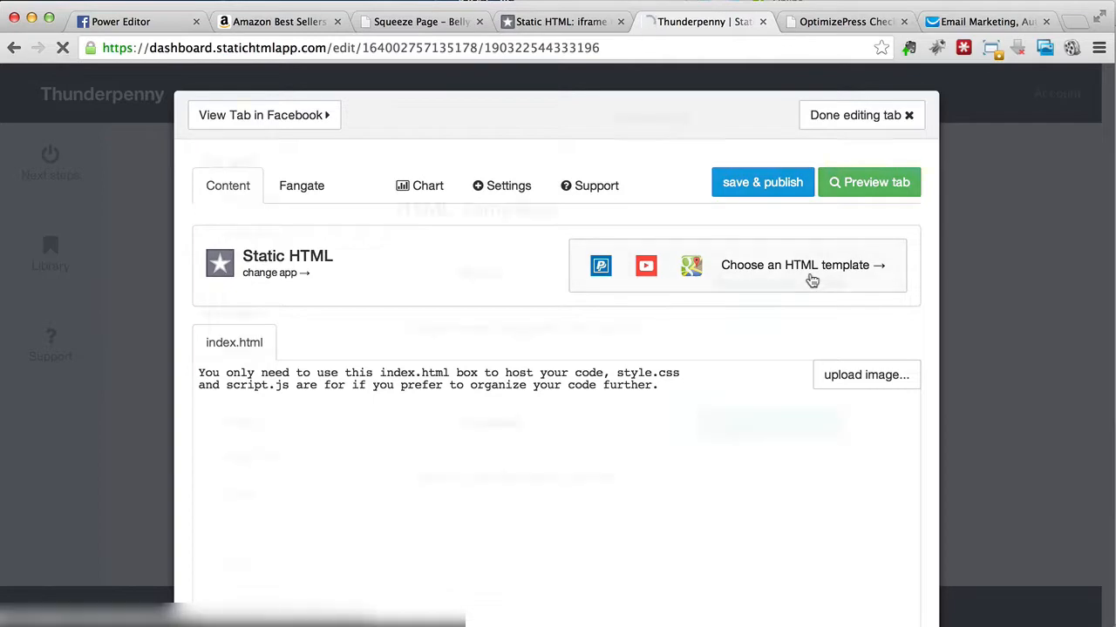
click(810, 279)
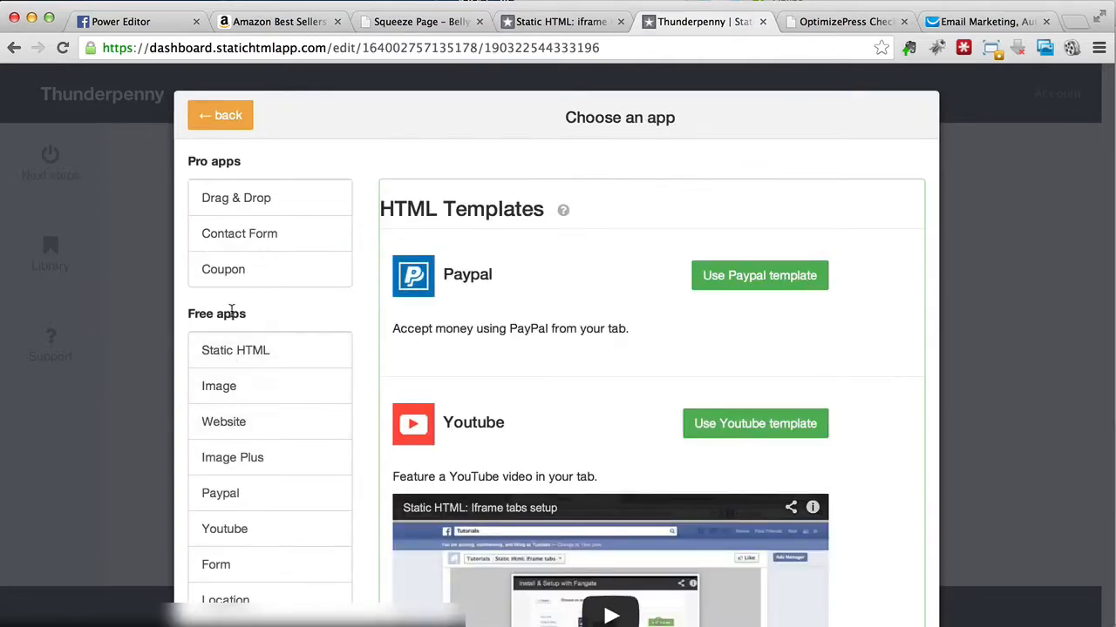
click(249, 423)
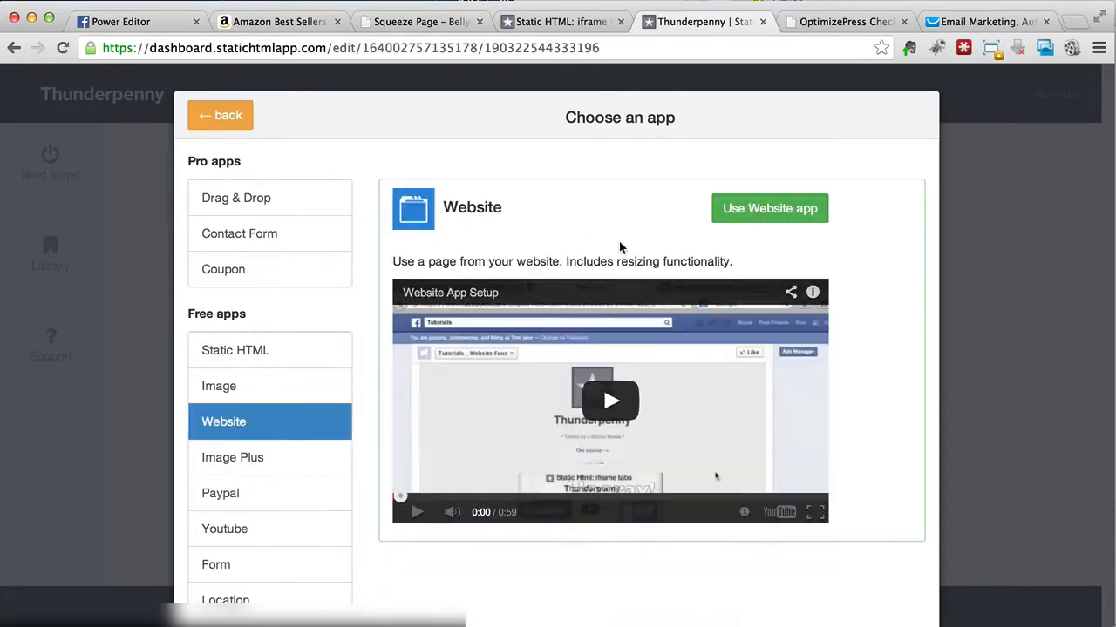
click(736, 219)
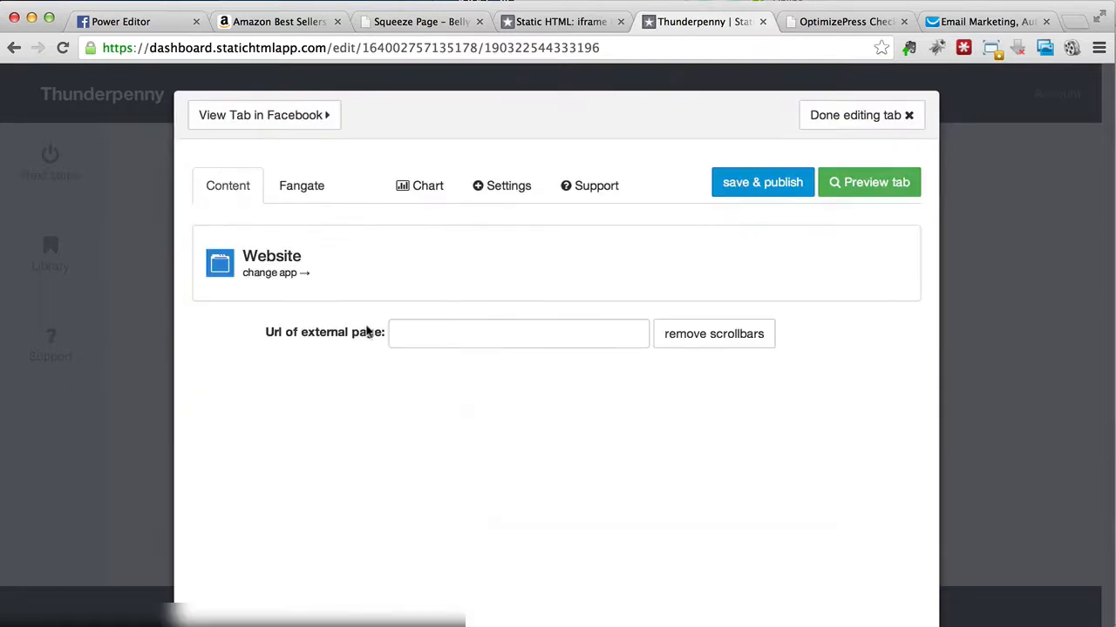
Step: Copy the squeeze page's address, enter it as the URL of the external page and load it
click(436, 333)
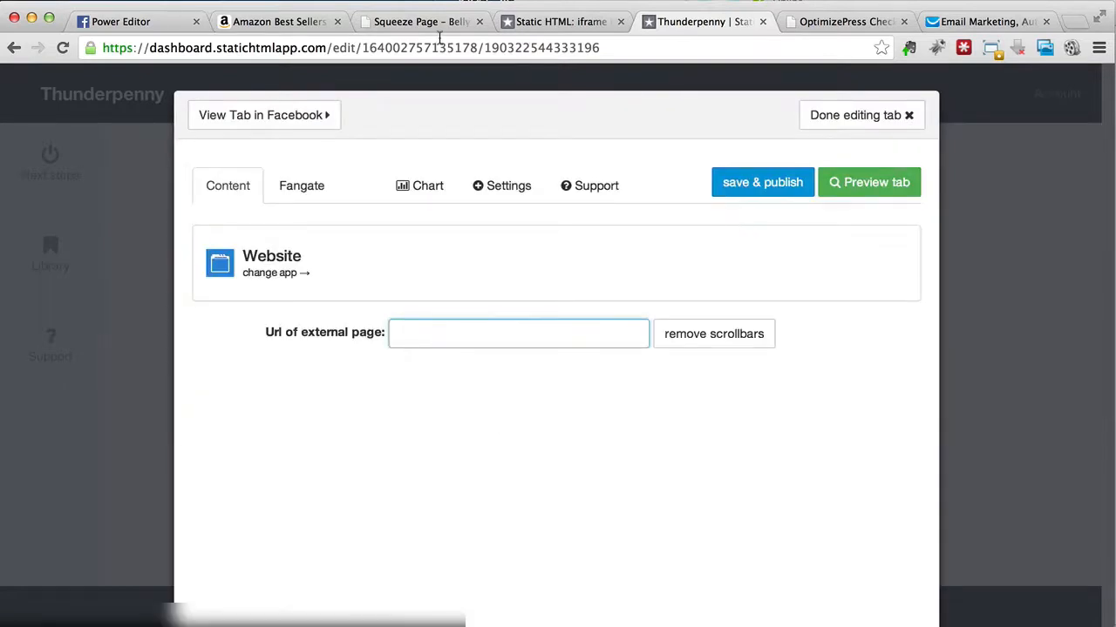
click(414, 27)
right_click(381, 49)
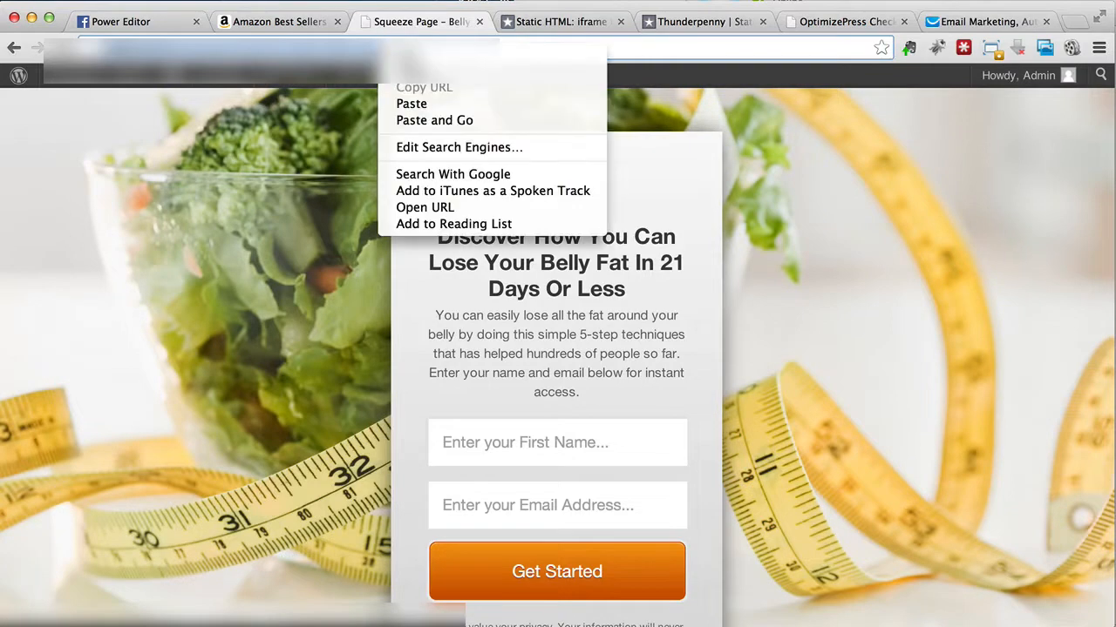
click(689, 21)
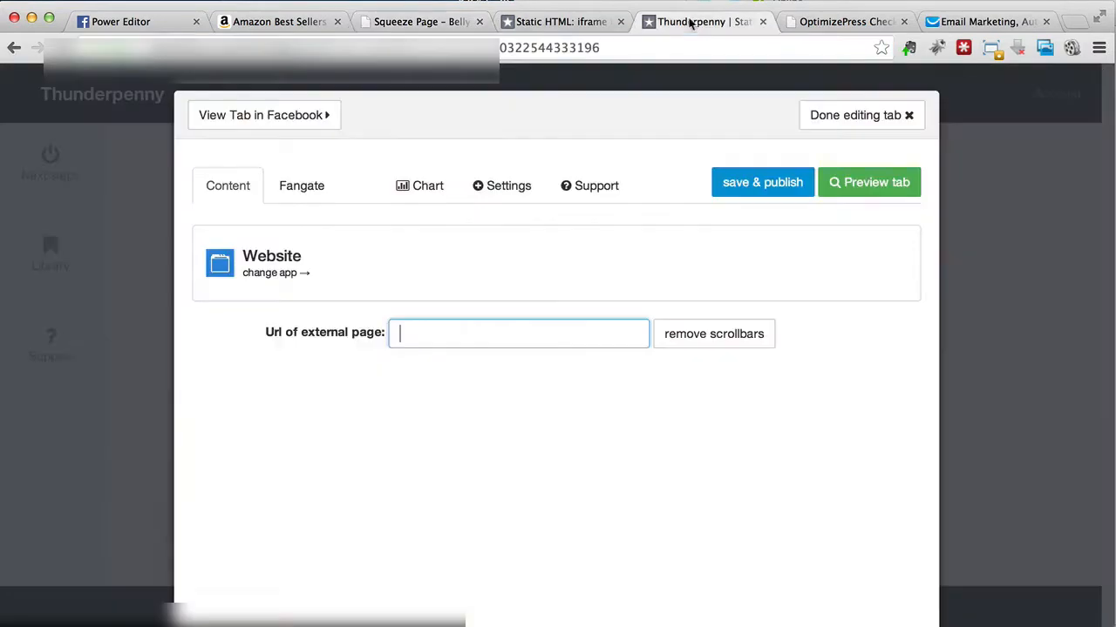
right_click(436, 332)
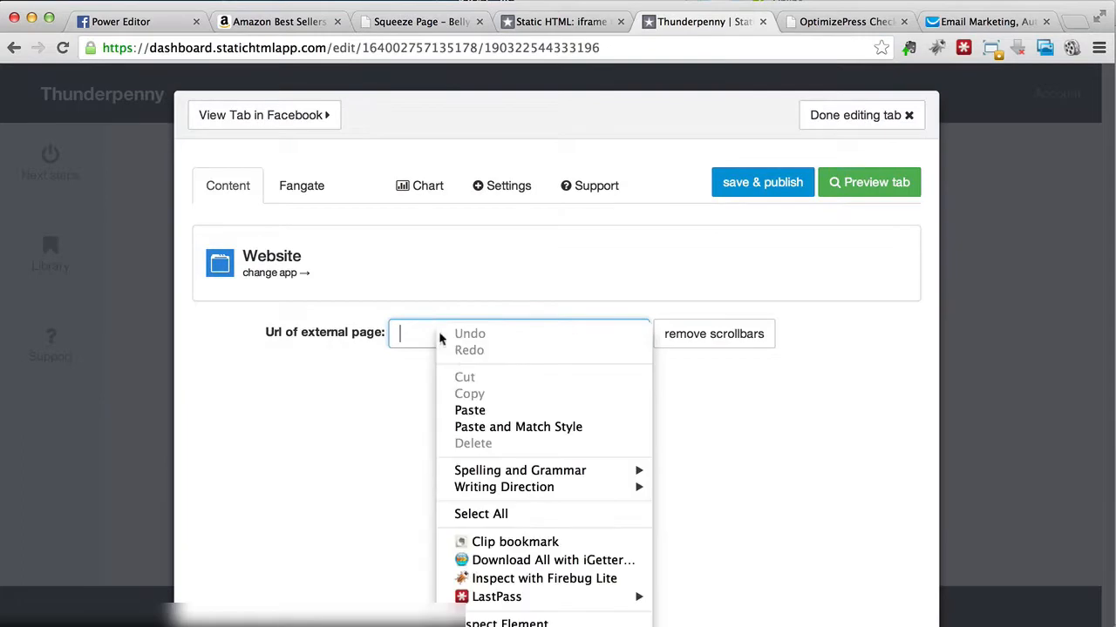
click(483, 409)
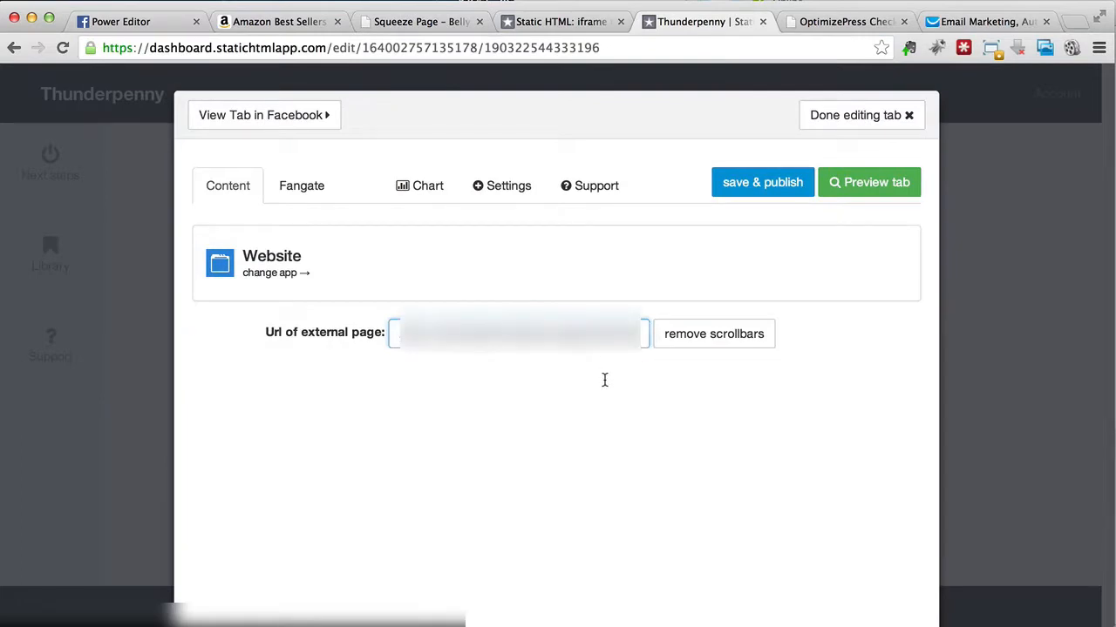
key(Return)
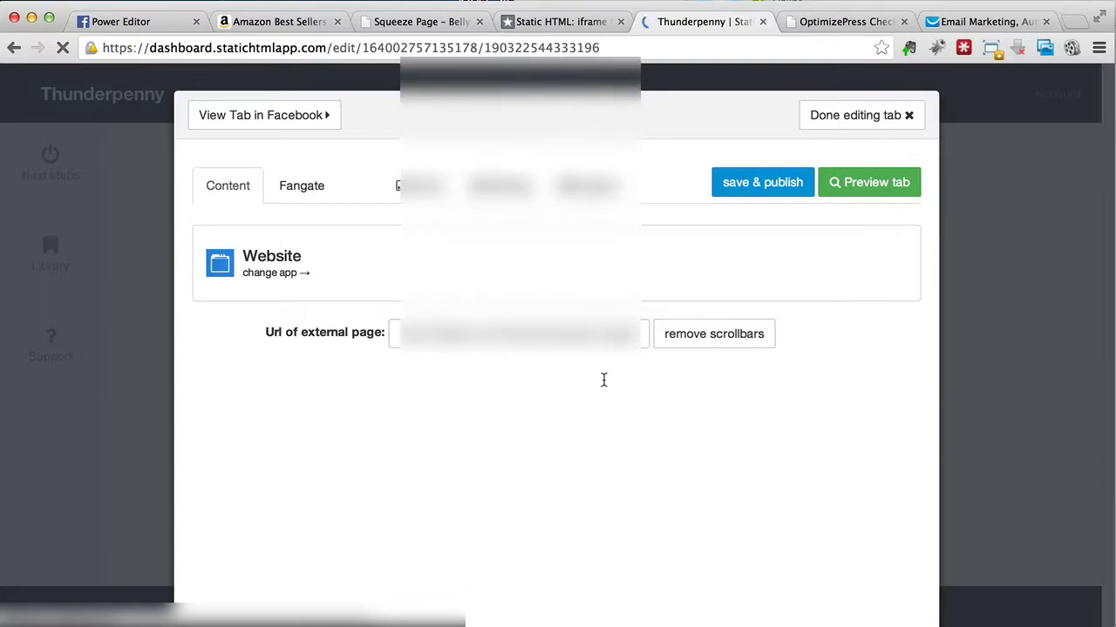
Step: Examine how the embedded squeeze page fits in the Website app and open the tab preview
scroll(555, 383, down, 3)
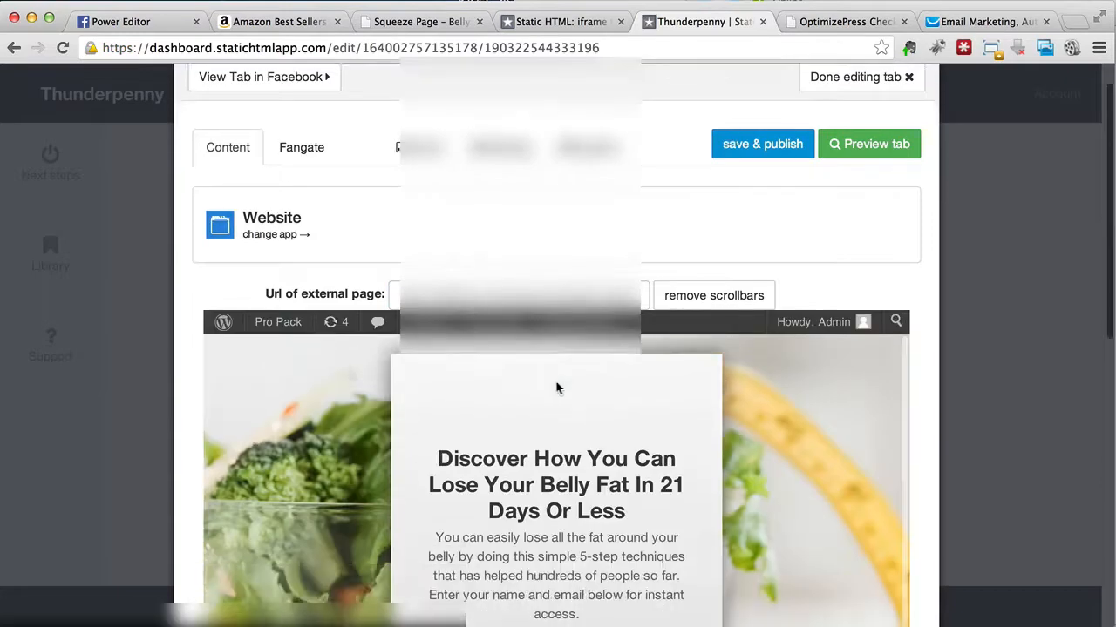
scroll(556, 384, down, 3)
scroll(556, 383, up, 5)
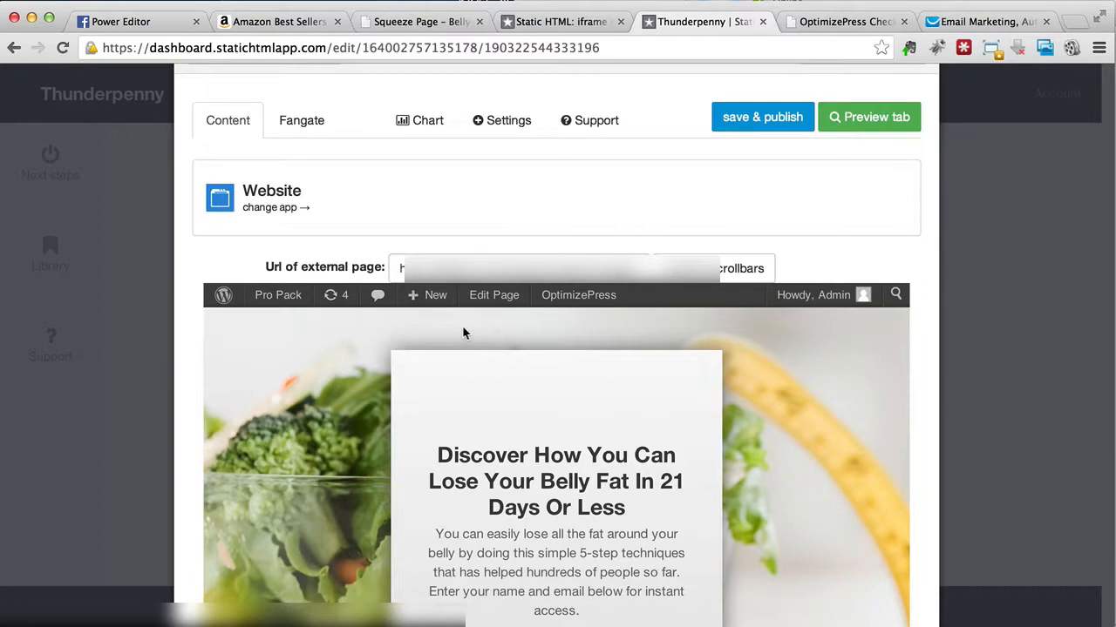
scroll(462, 330, down, 5)
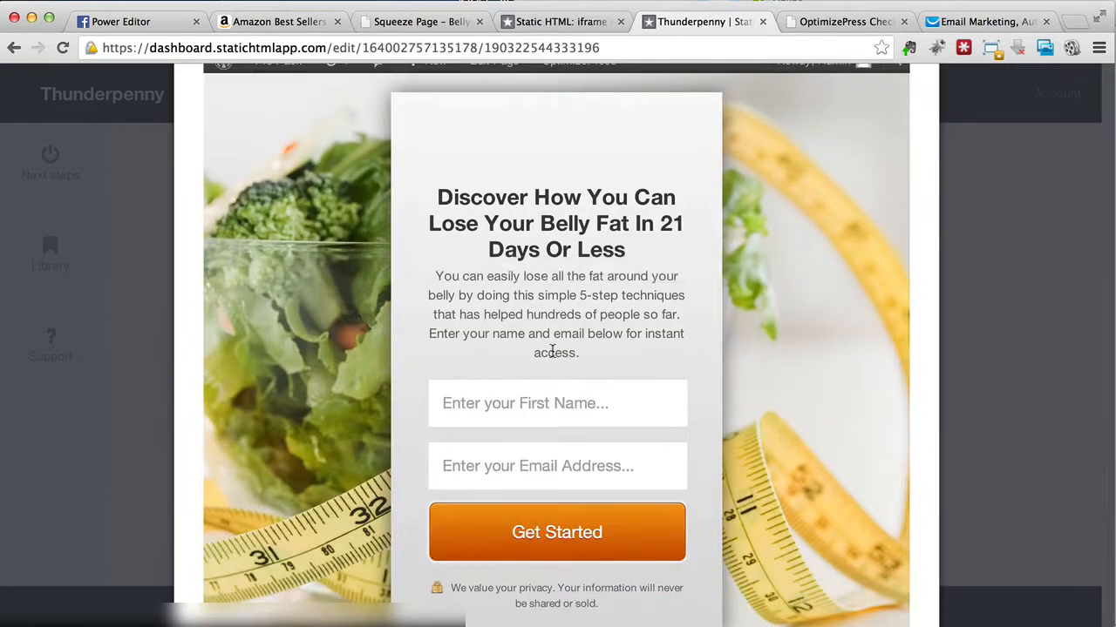
scroll(552, 351, down, 4)
scroll(554, 358, up, 10)
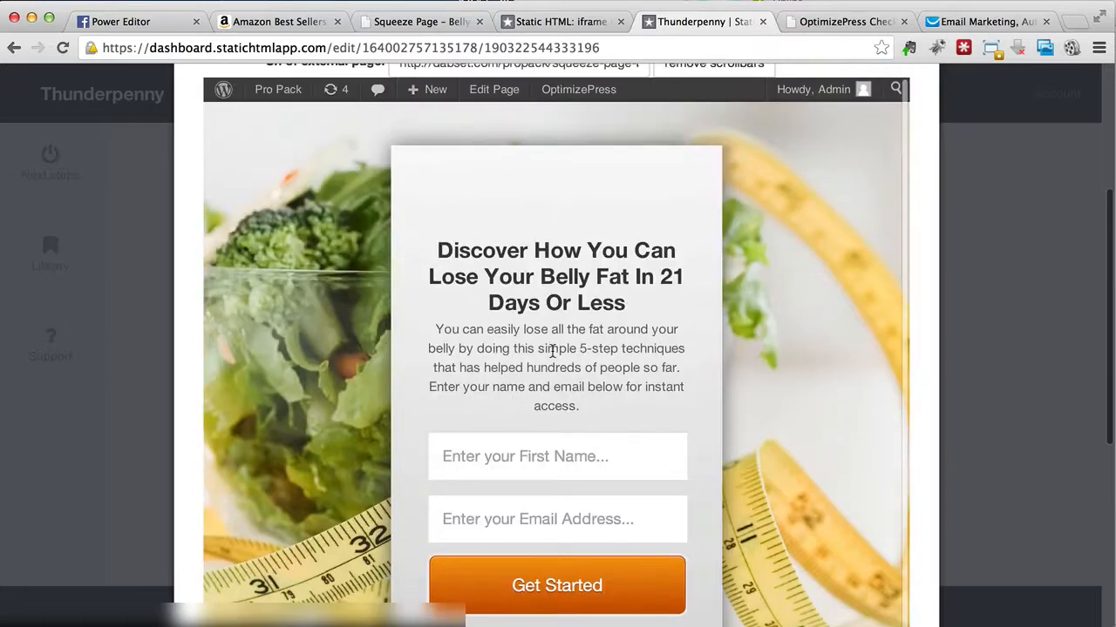
scroll(621, 164, up, 3)
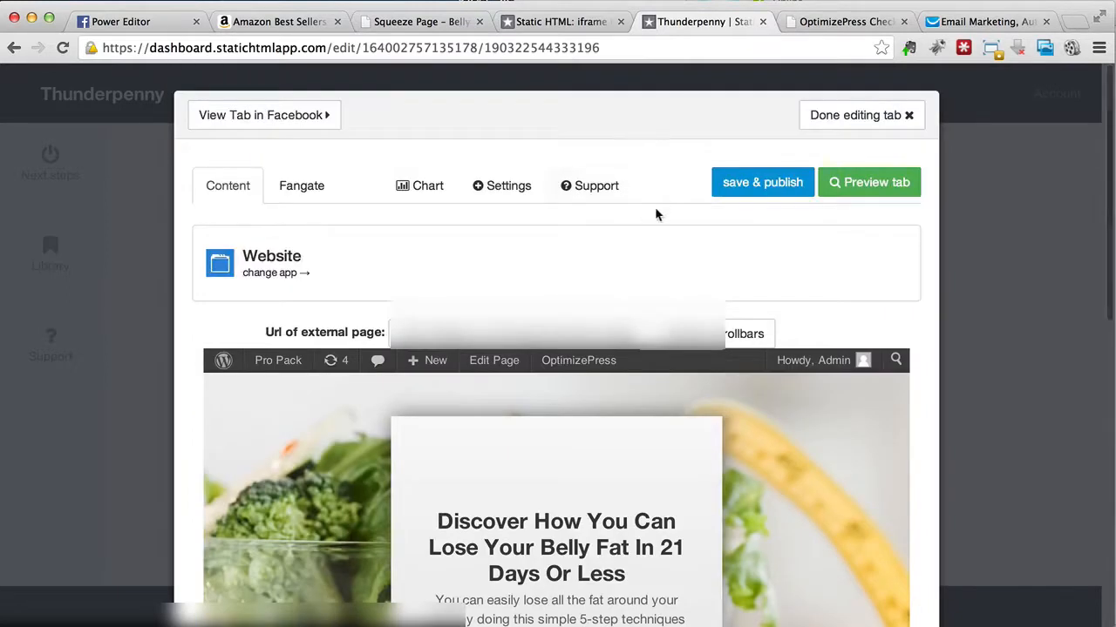
click(837, 183)
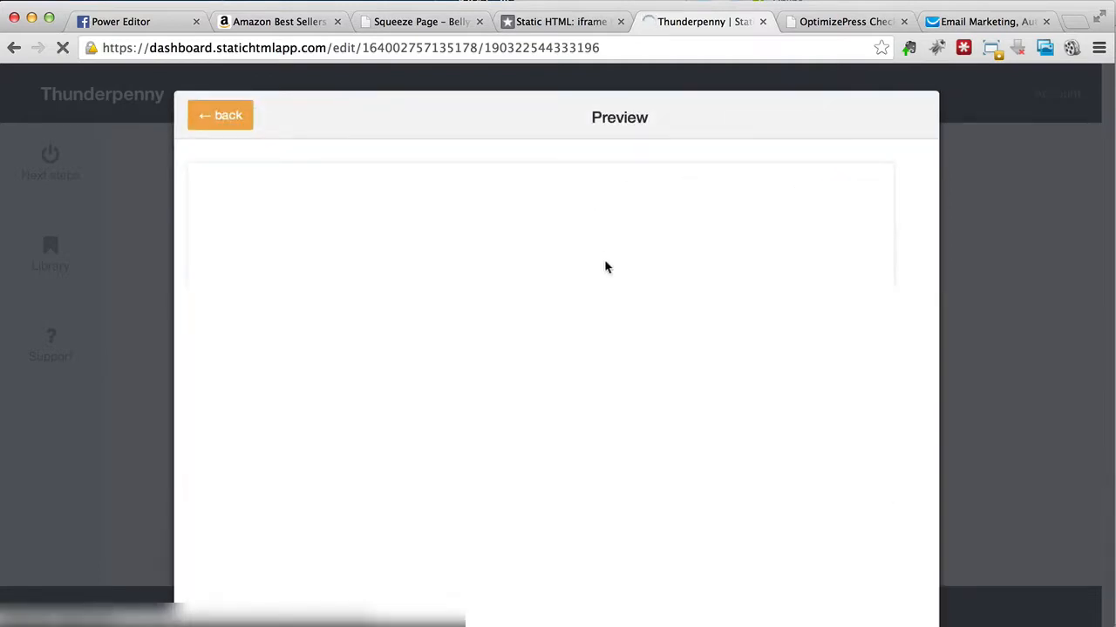
Step: Examine how the squeeze page looks in the tab preview, then return to the Welcome tab's editor
scroll(491, 288, right, 5)
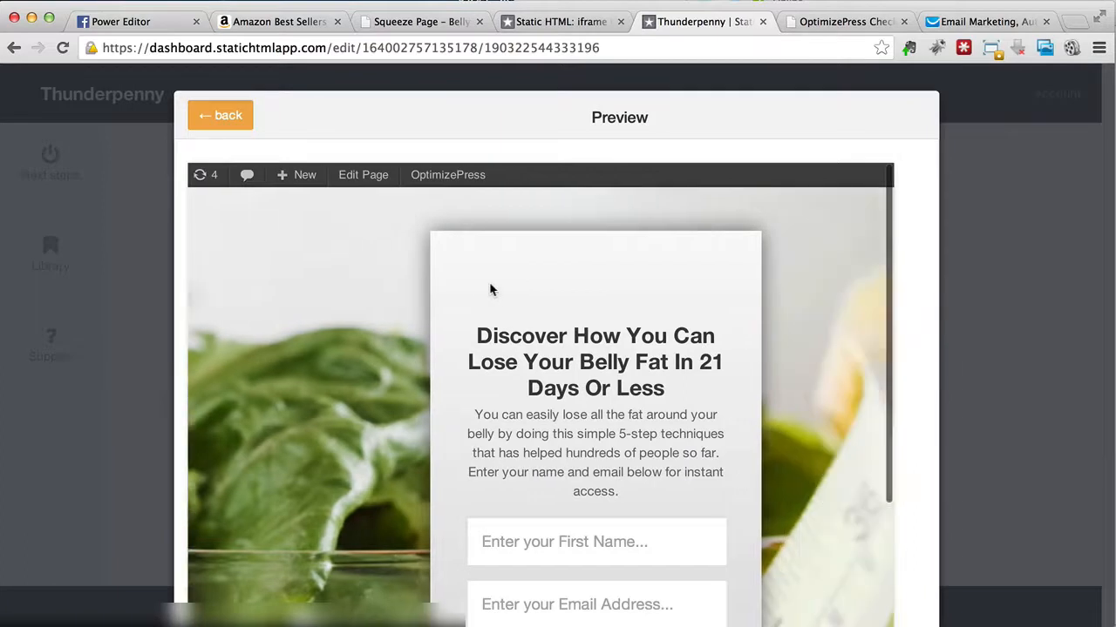
scroll(491, 288, down, 5)
scroll(491, 287, left, 2)
scroll(491, 287, left, 3)
scroll(491, 288, down, 10)
scroll(492, 288, up, 15)
scroll(492, 288, left, 2)
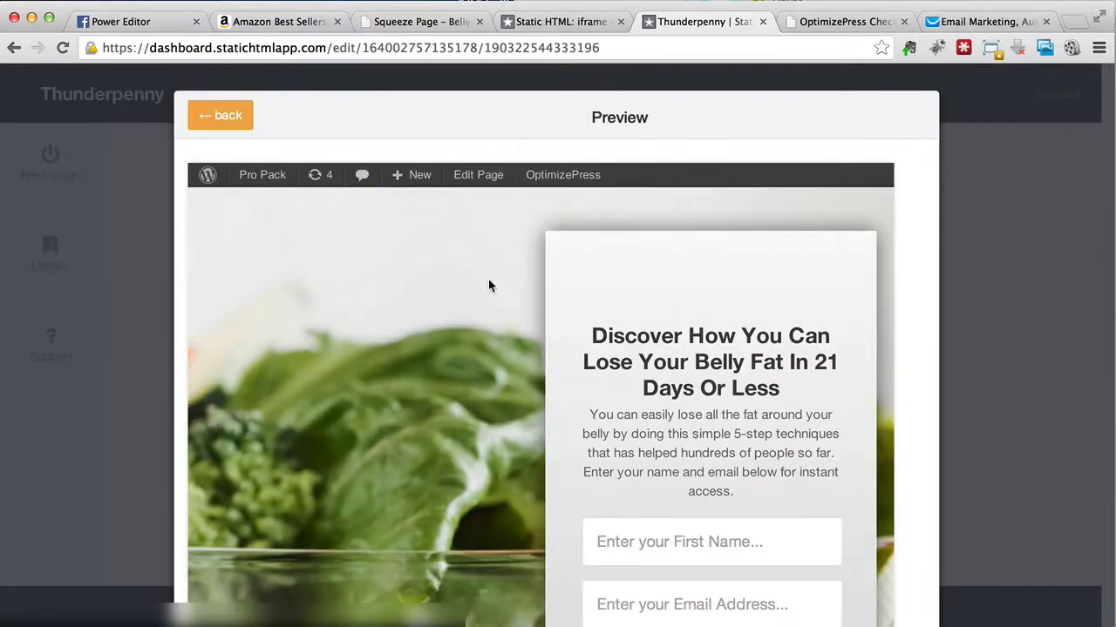
click(218, 128)
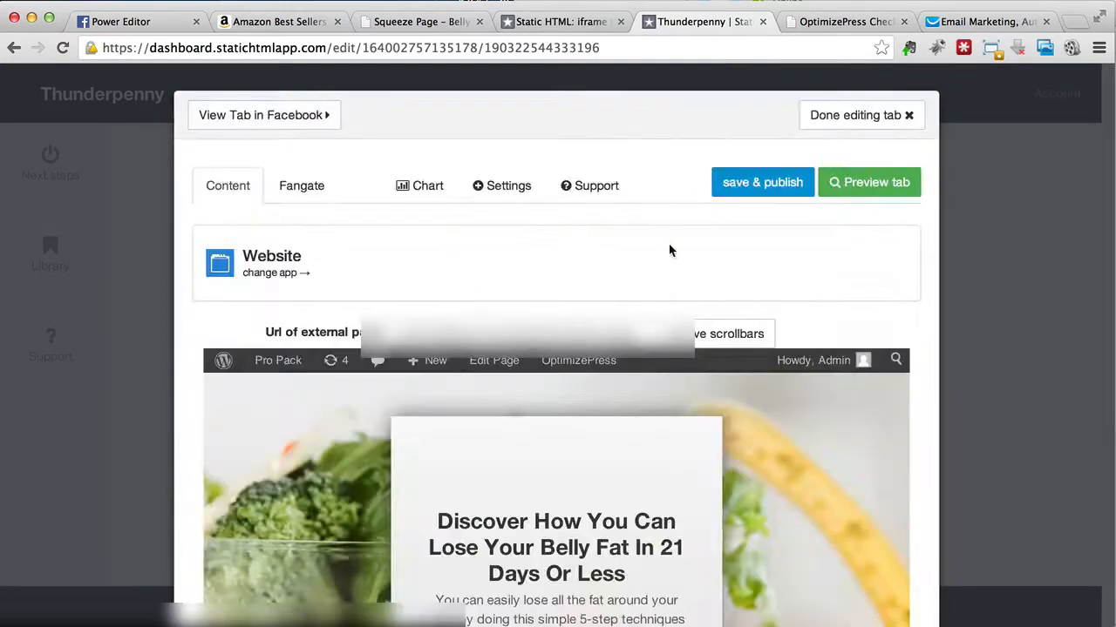
Step: Save and publish the Welcome tab, then check how the squeeze page appears on the Facebook page
click(744, 200)
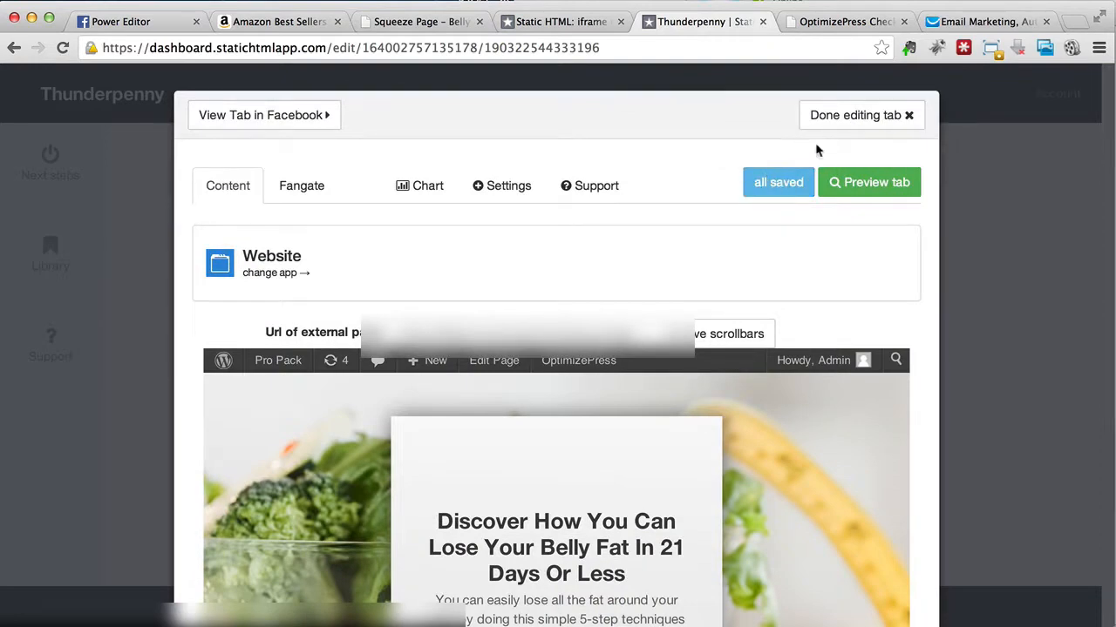
click(312, 122)
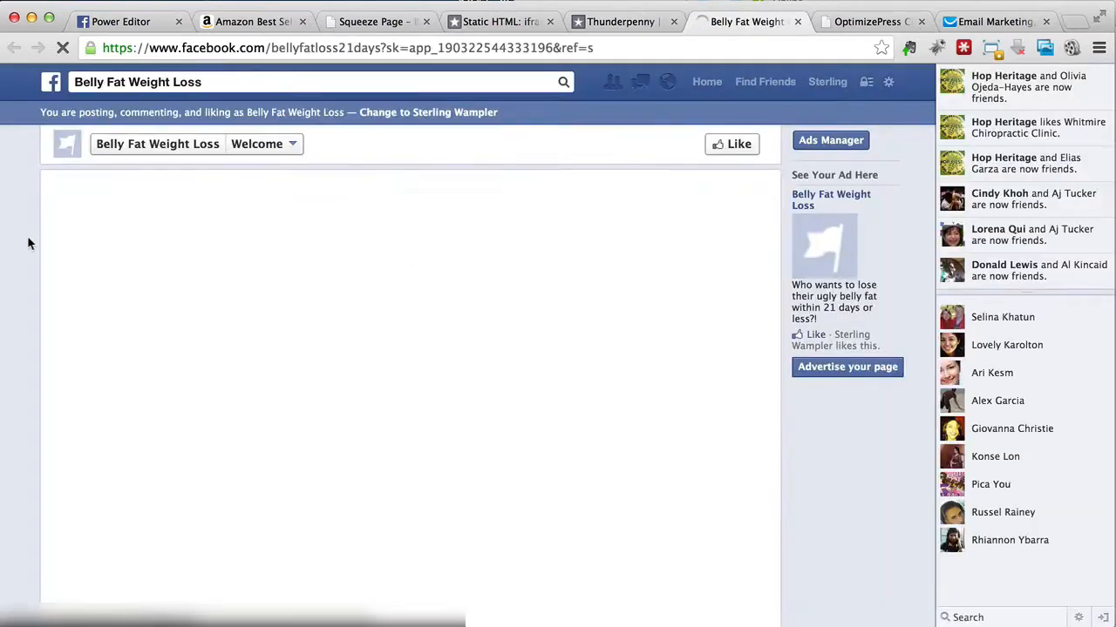
scroll(28, 238, down, 3)
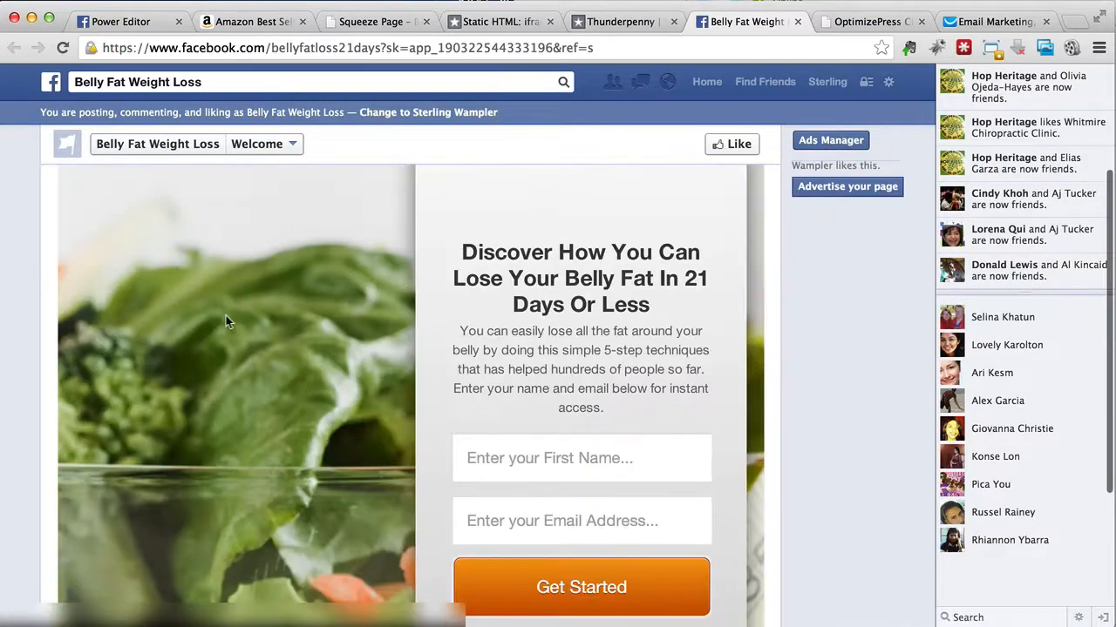
scroll(226, 319, down, 5)
scroll(226, 323, down, 8)
scroll(229, 322, up, 10)
scroll(228, 323, left, 4)
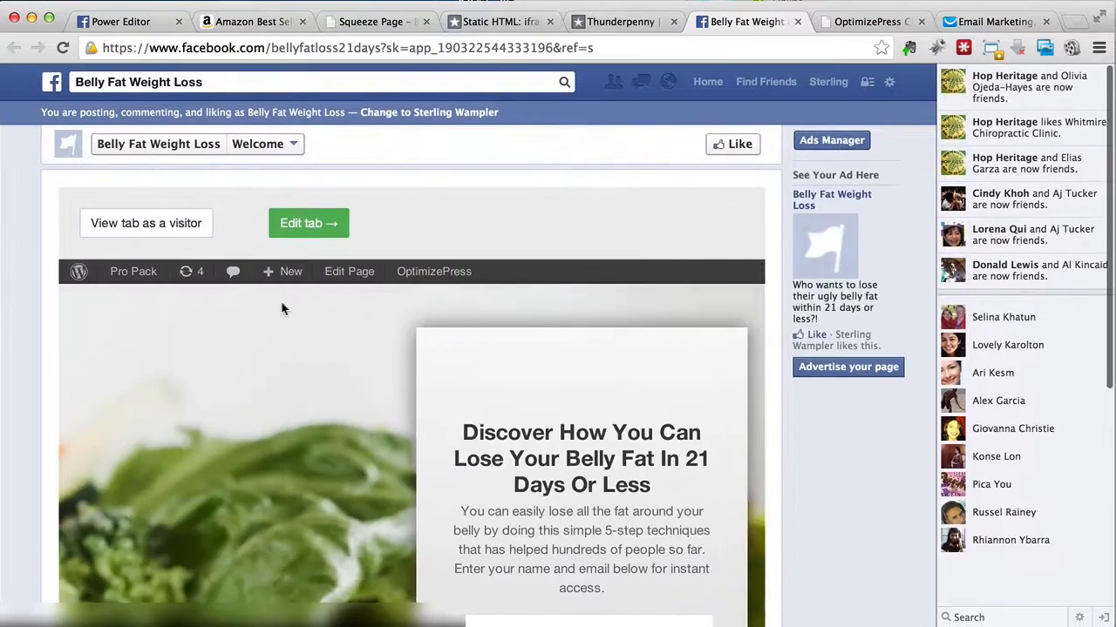
Step: Reopen the Welcome tab for editing, remove the embedded page's scrollbars and reduce its width and height to fit the frame
click(331, 229)
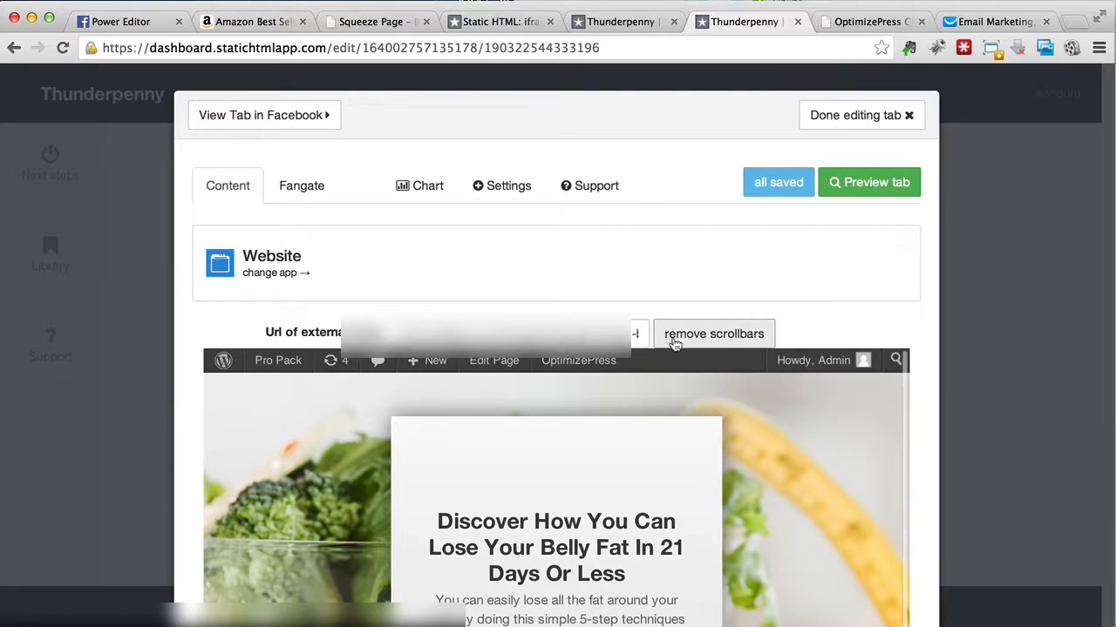
click(676, 340)
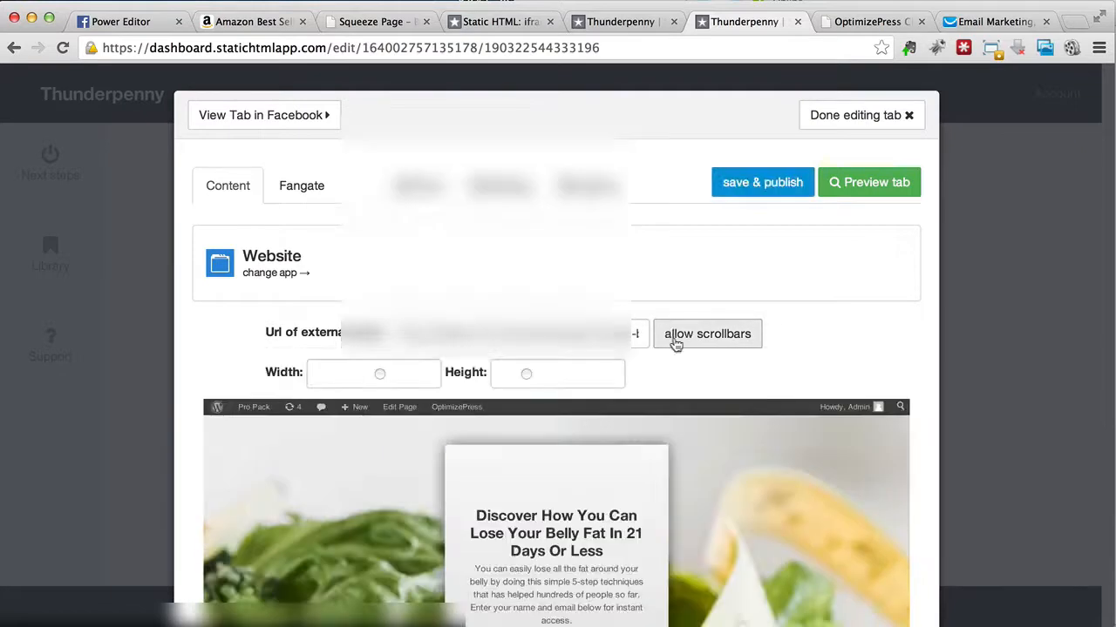
scroll(658, 267, down, 3)
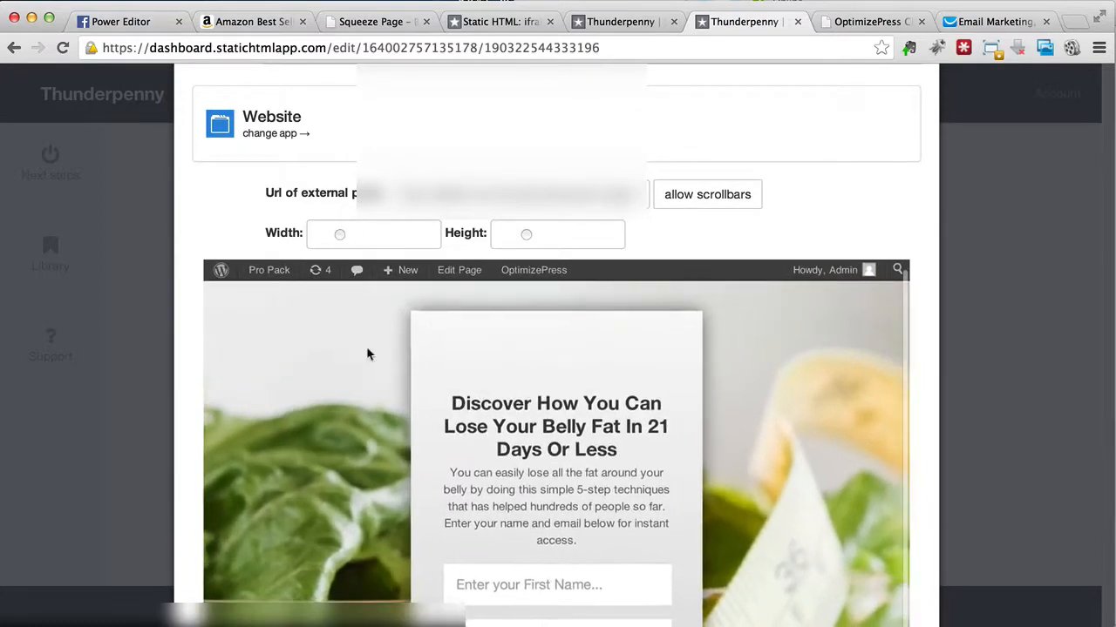
scroll(367, 347, down, 5)
scroll(366, 348, up, 5)
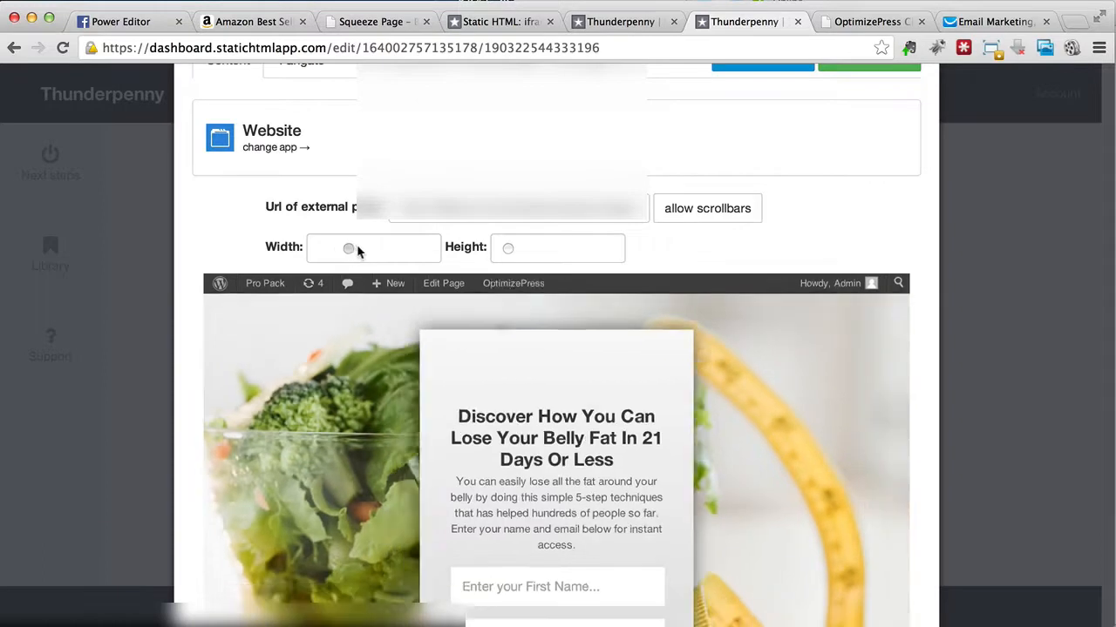
scroll(349, 425, down, 3)
scroll(349, 426, up, 3)
drag(359, 138, 326, 138)
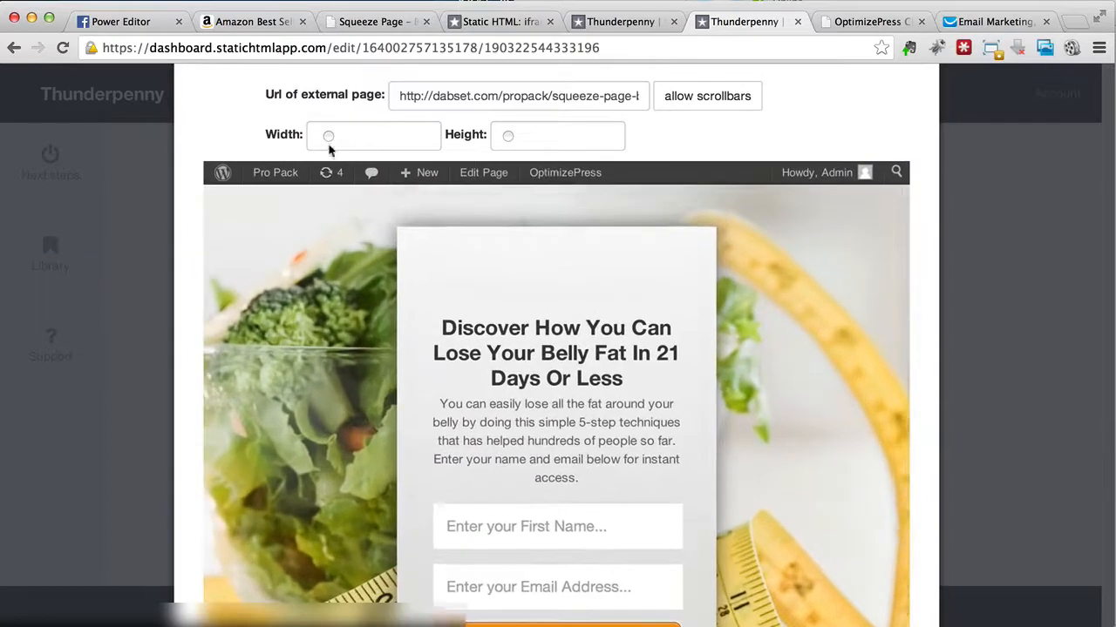
scroll(326, 140, down, 4)
scroll(741, 257, up, 6)
Step: Save and publish the resized Welcome tab and check it on Facebook in visitor mode
click(776, 182)
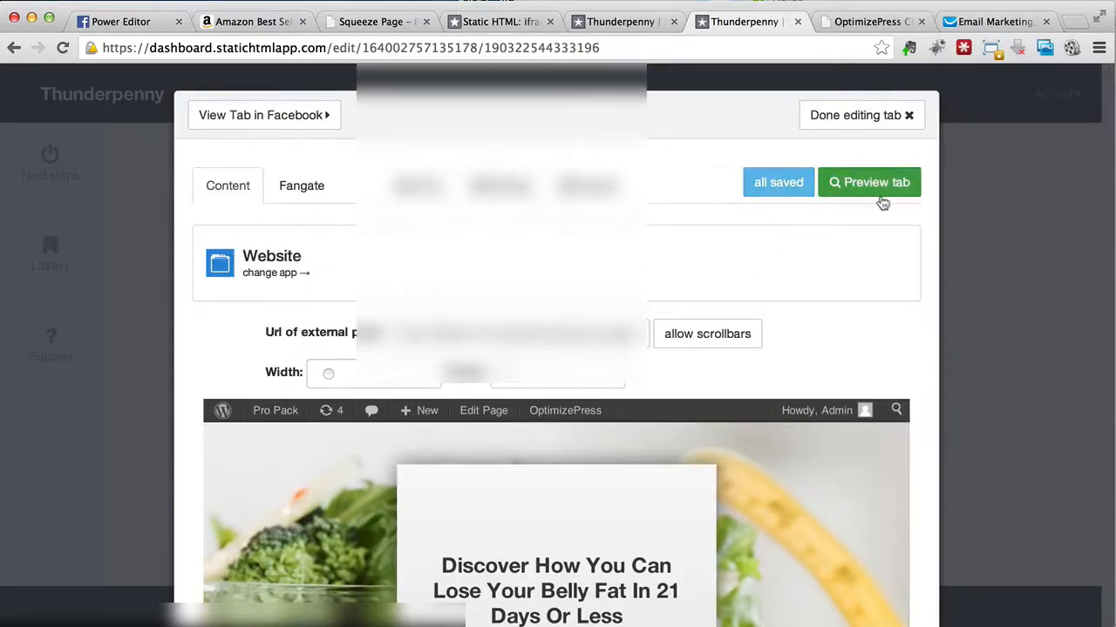
click(297, 128)
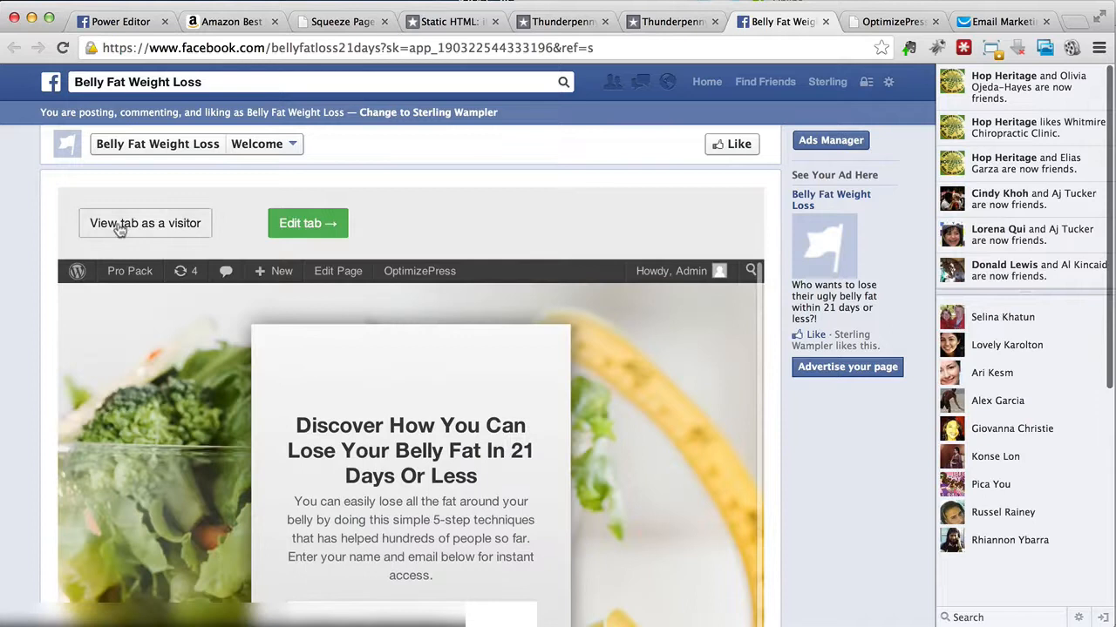
click(120, 225)
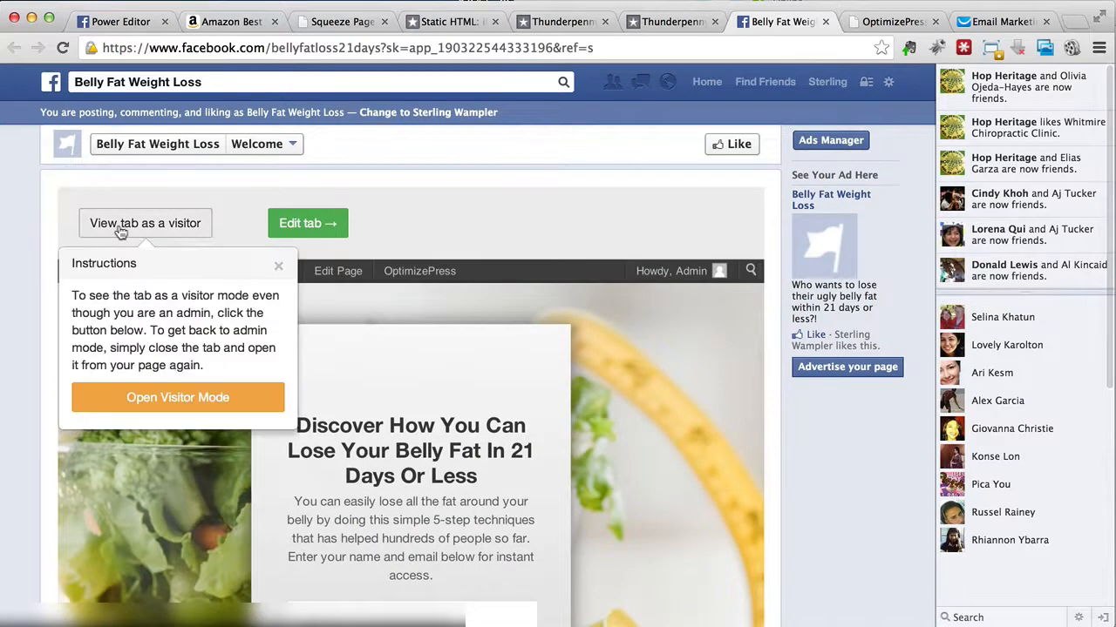
click(203, 398)
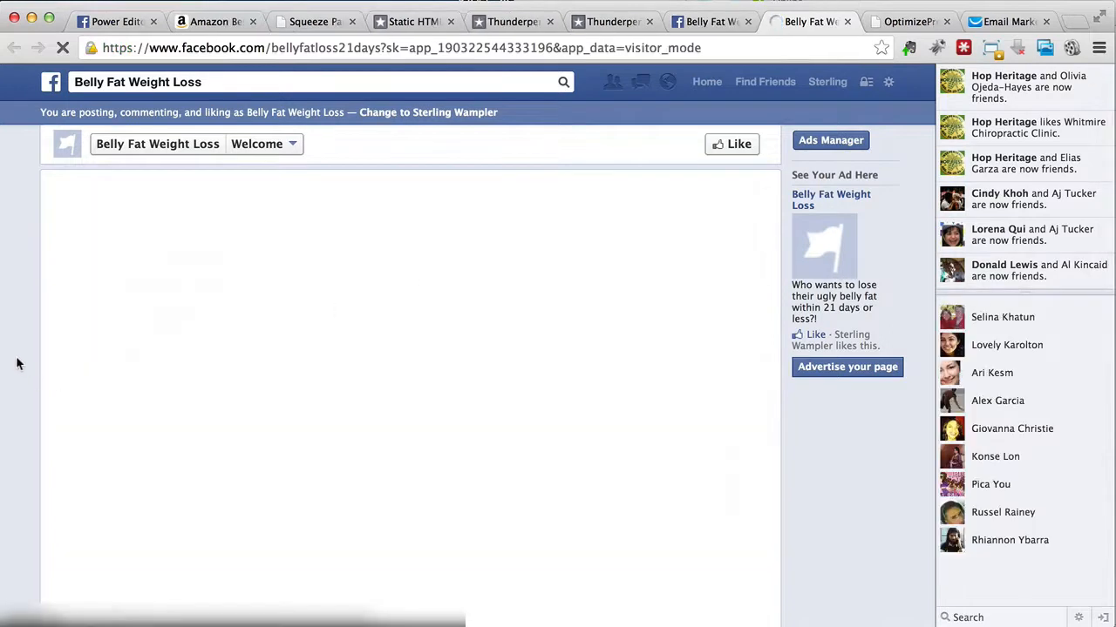
scroll(18, 363, down, 3)
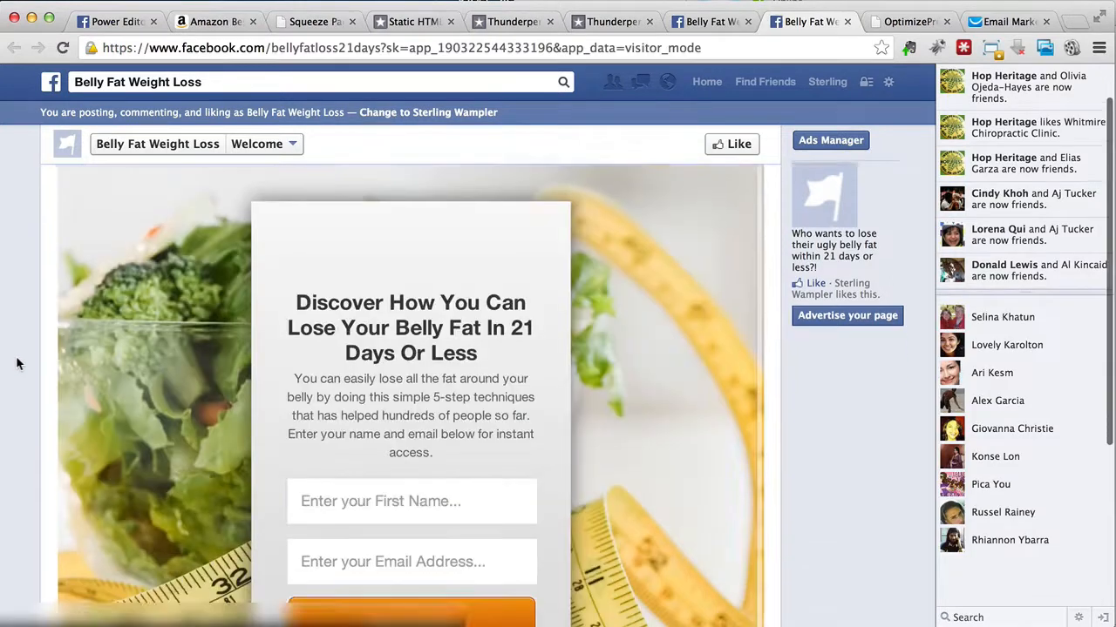
scroll(17, 363, down, 2)
scroll(18, 363, up, 7)
scroll(18, 363, down, 7)
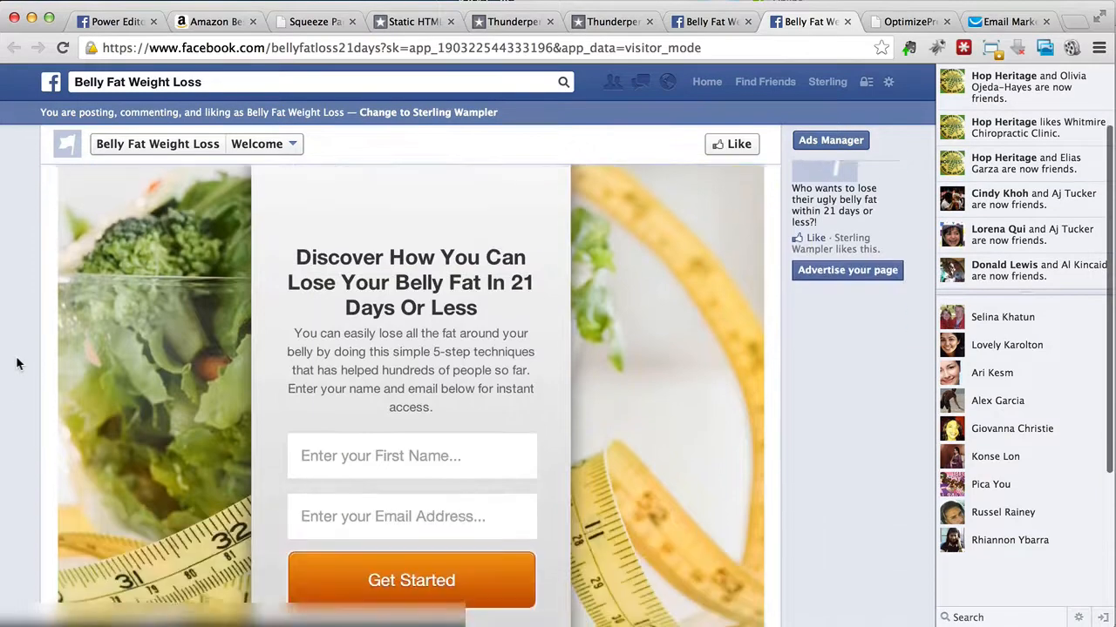
scroll(18, 364, up, 7)
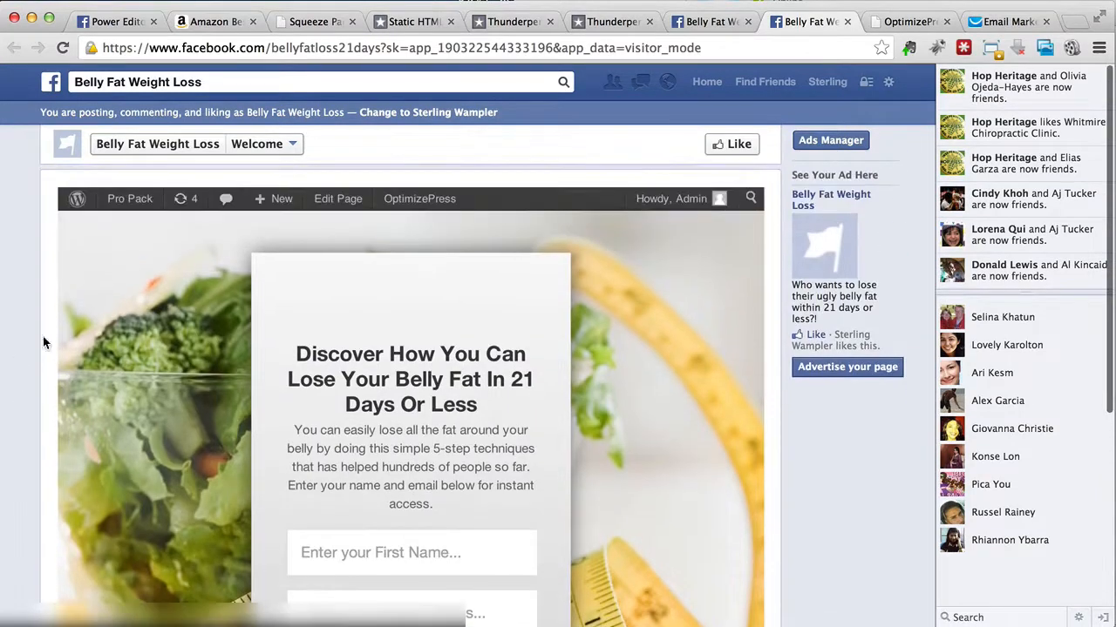
Step: Compare the squeeze page's fit in the tab editor with the published Welcome tab in Facebook's admin view
click(606, 25)
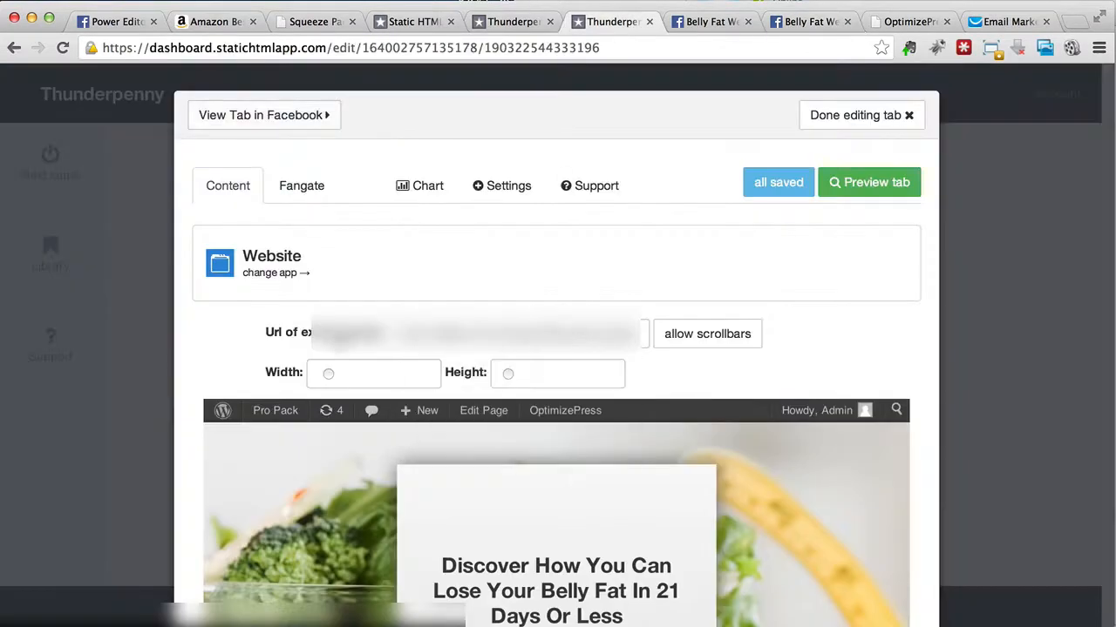
scroll(714, 387, down, 10)
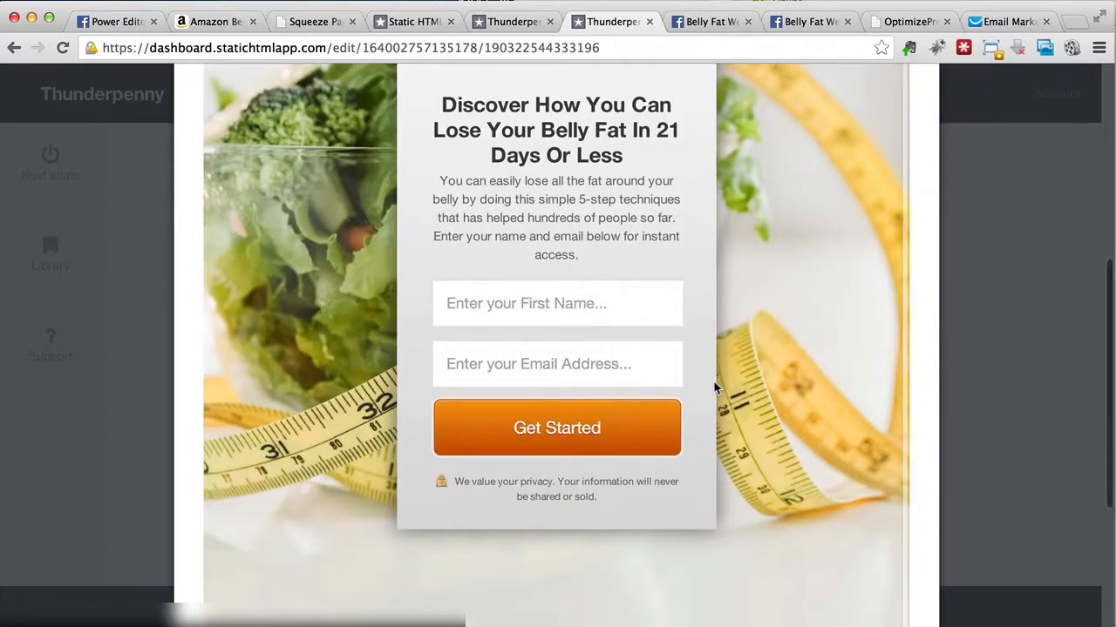
scroll(714, 387, up, 10)
click(707, 18)
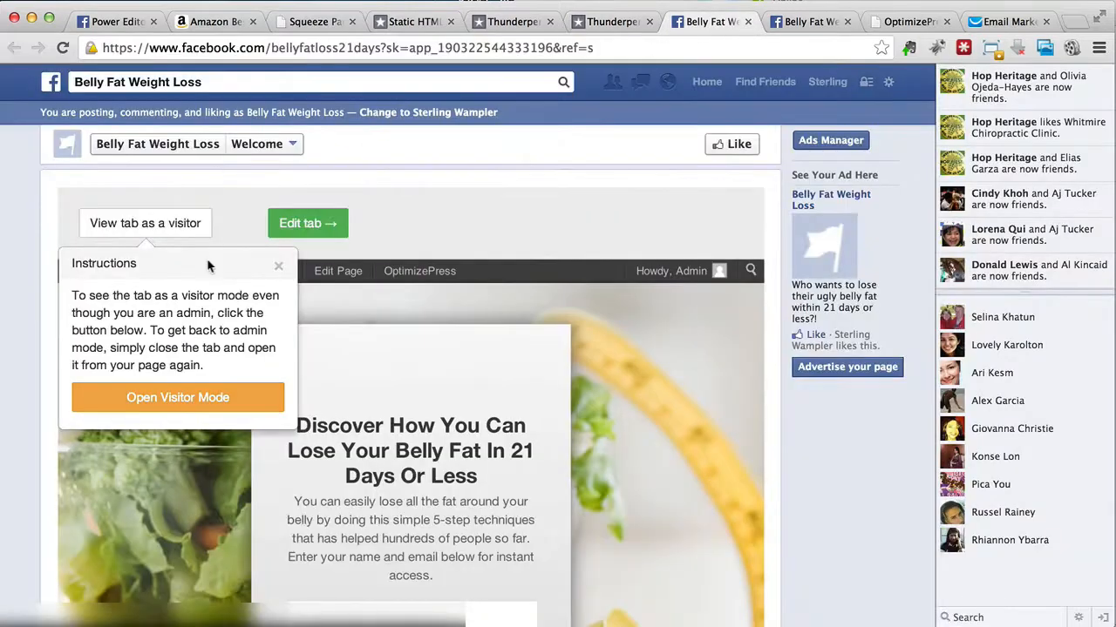
click(279, 270)
scroll(186, 386, down, 10)
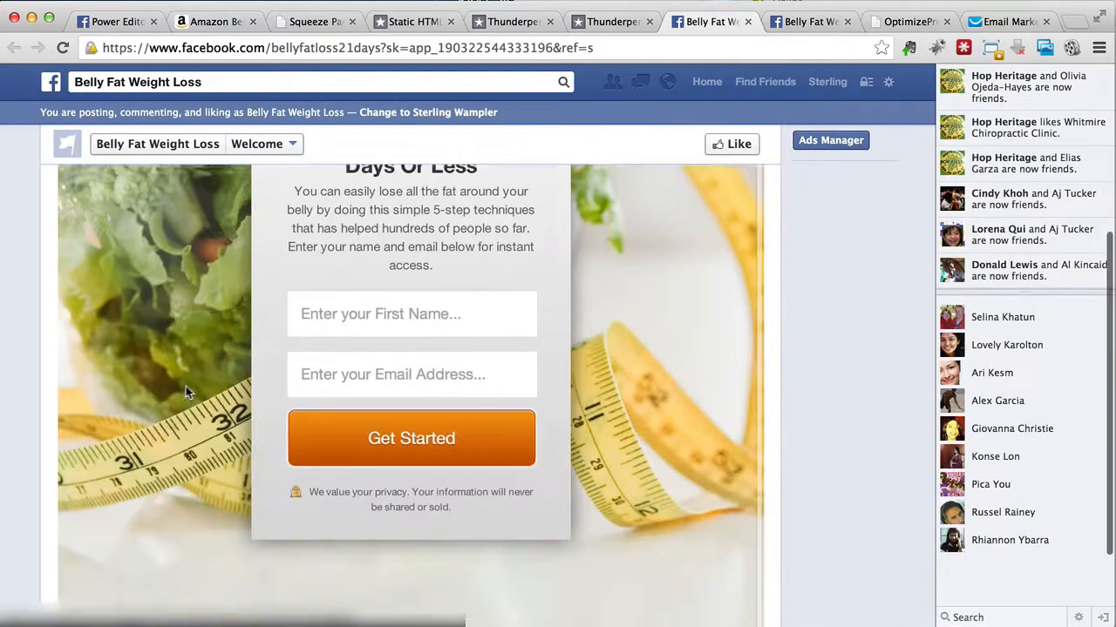
scroll(185, 386, up, 8)
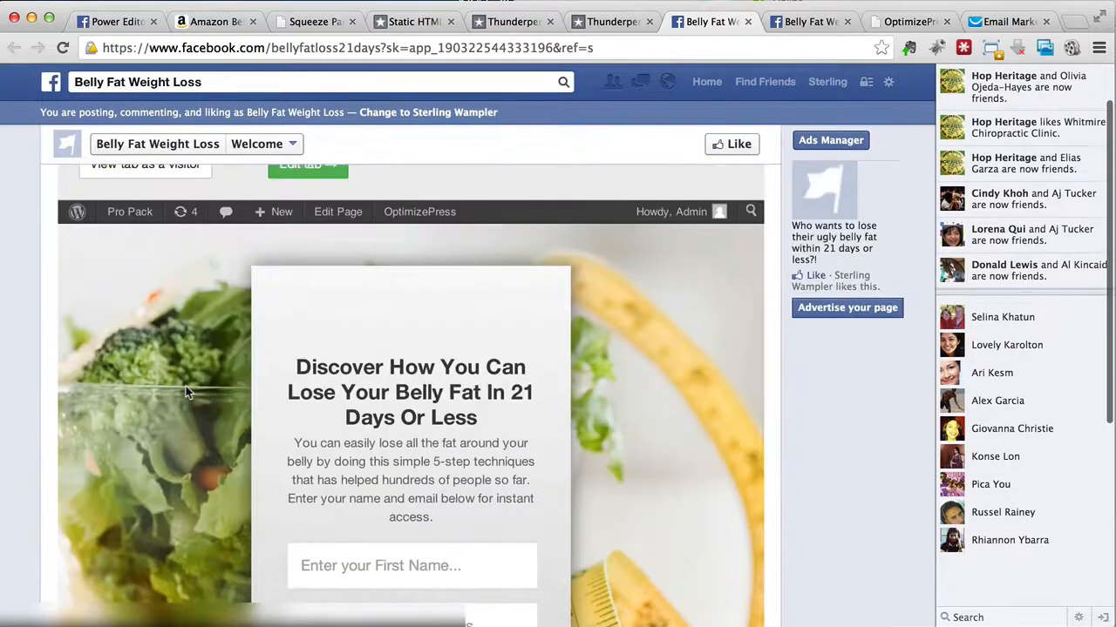
scroll(185, 386, up, 1)
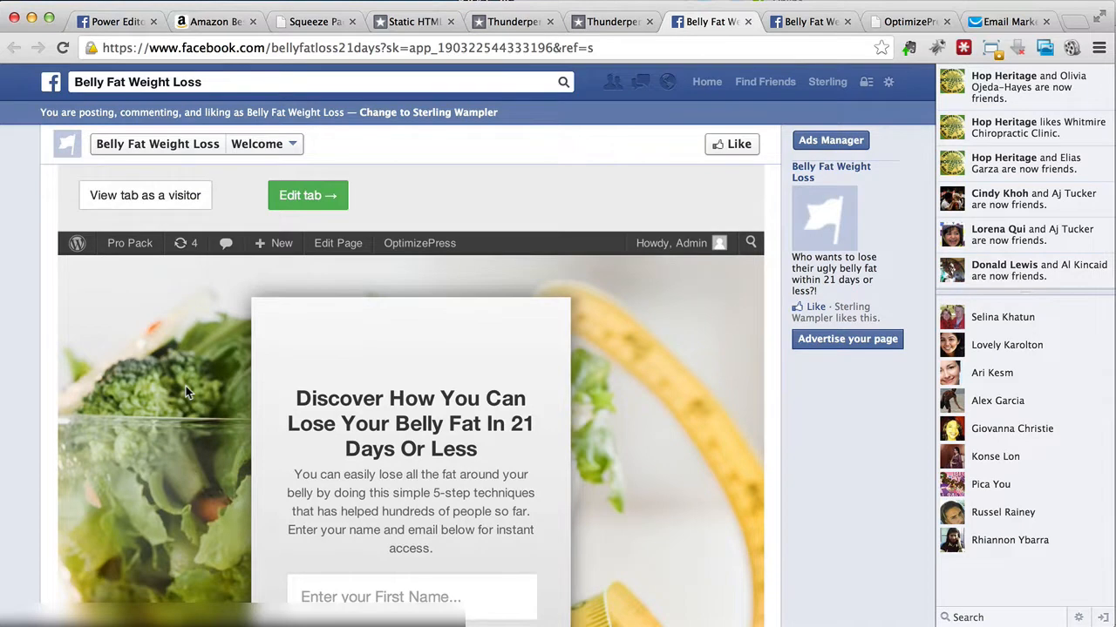
scroll(186, 386, up, 1)
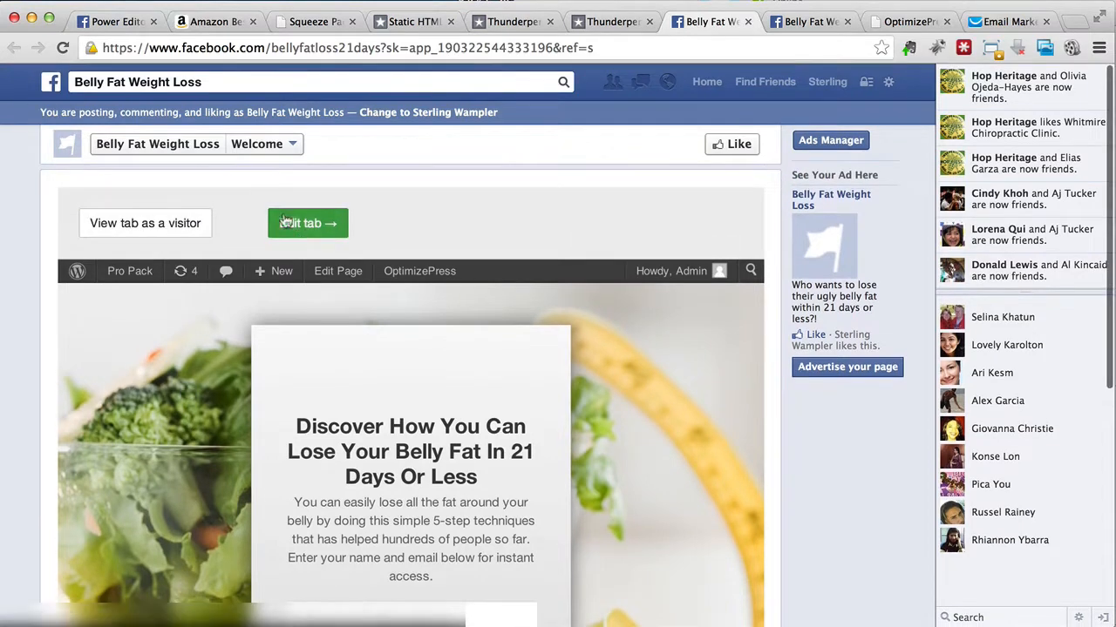
Step: Go back to the Belly Fat Weight Loss page's timeline and close the leftover Static HTML, Thunderpenny, visitor-mode and OptimizePress browser tabs
click(260, 145)
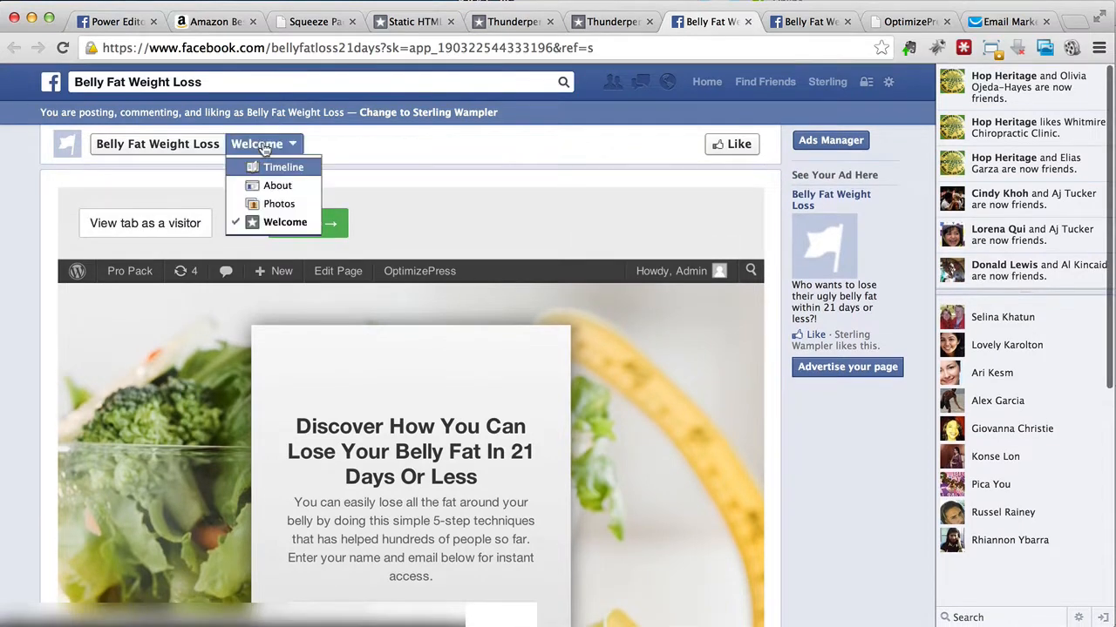
click(192, 144)
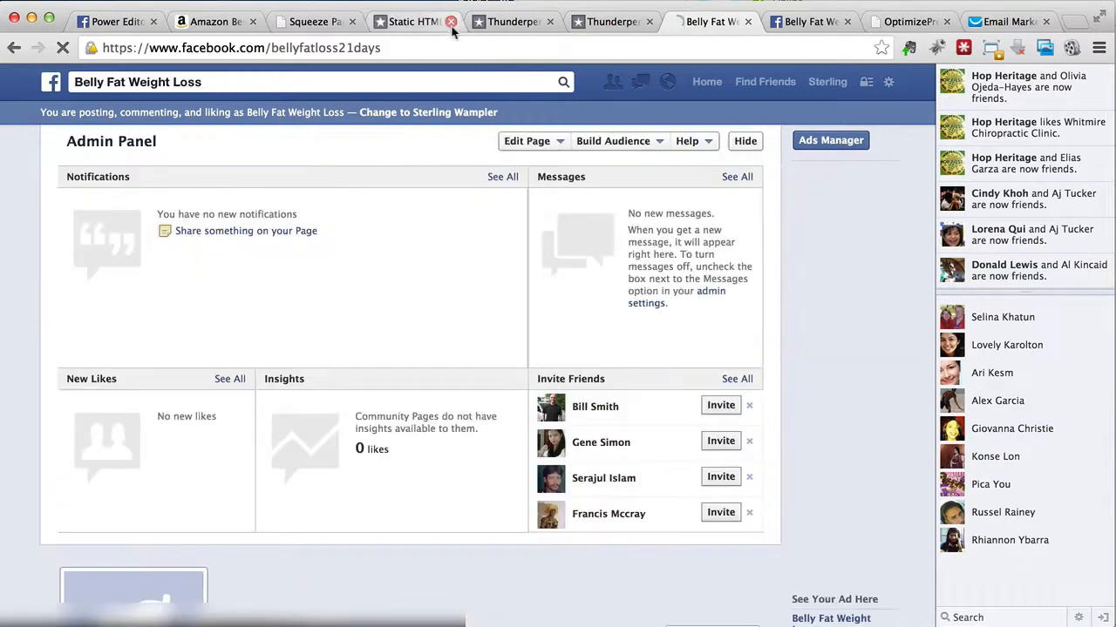
click(451, 22)
click(450, 22)
click(450, 22)
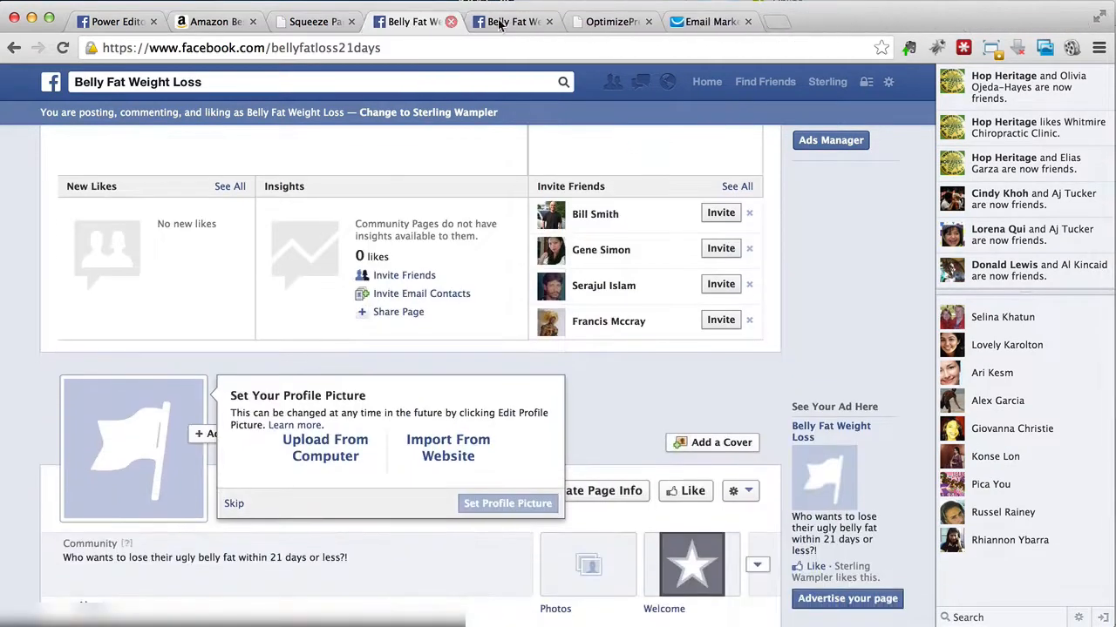
click(550, 22)
click(550, 21)
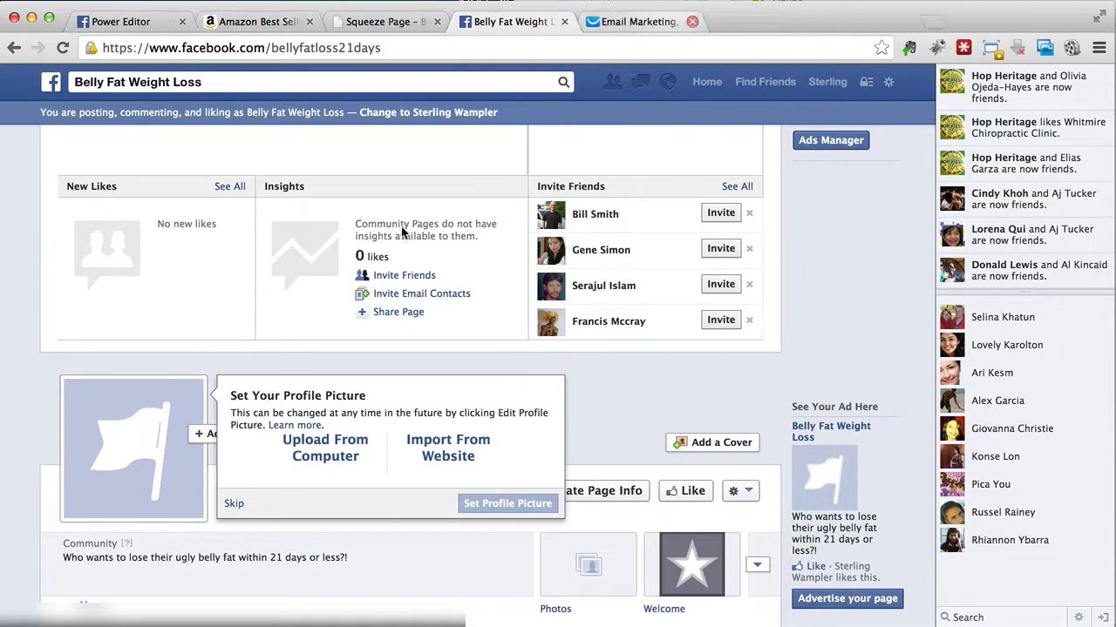
Step: Expand the Facebook page's tab tiles and look through the edit options of the Welcome tab
scroll(607, 471, down, 4)
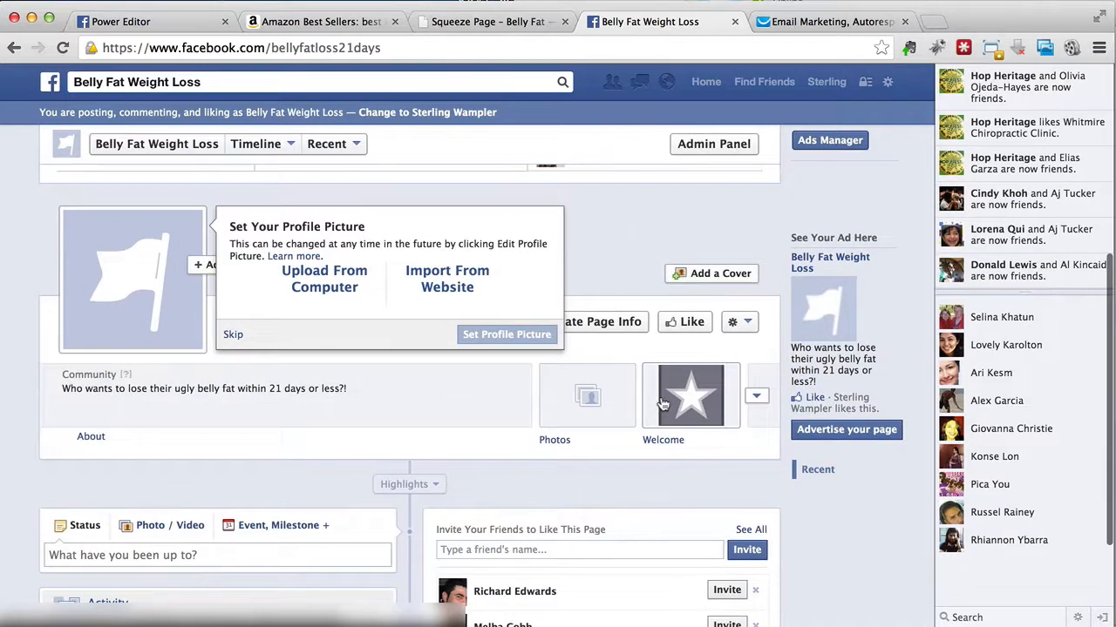
click(749, 322)
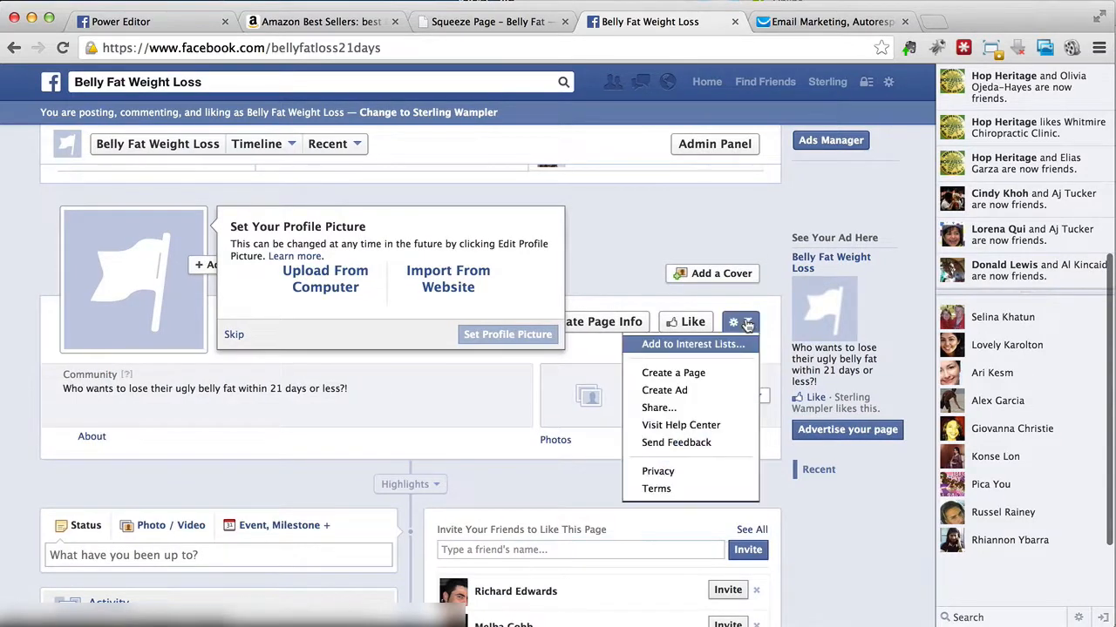
click(759, 440)
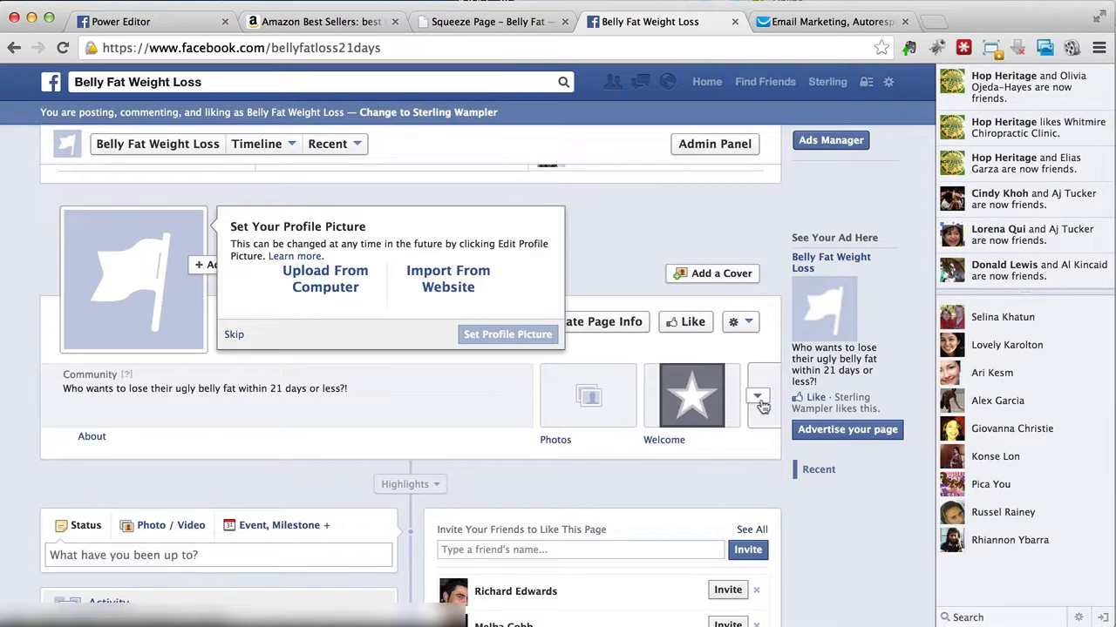
click(757, 396)
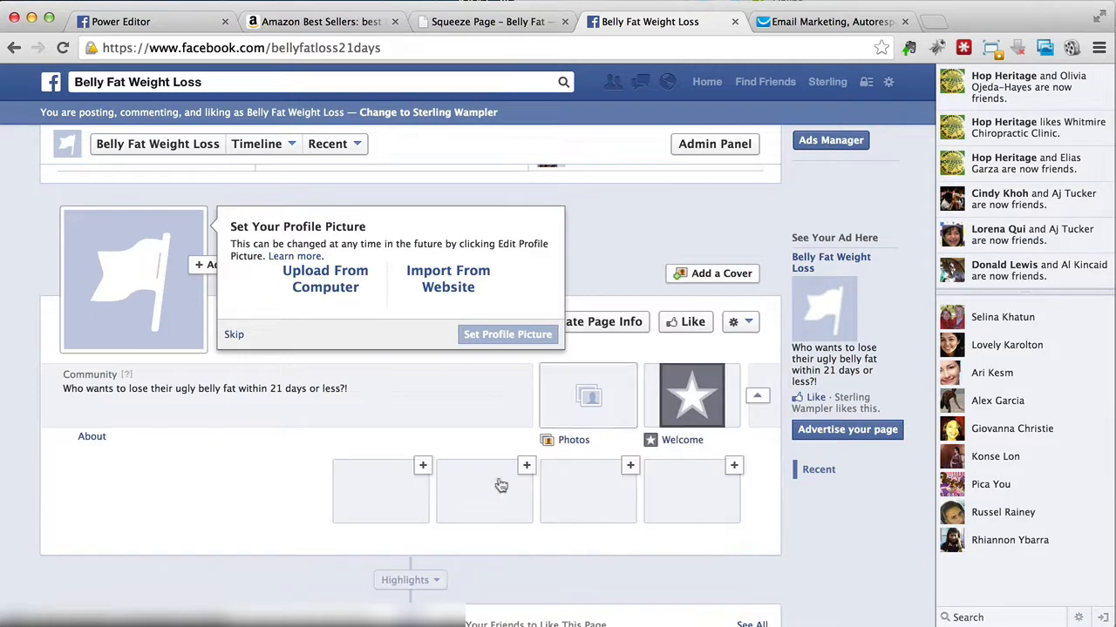
click(736, 371)
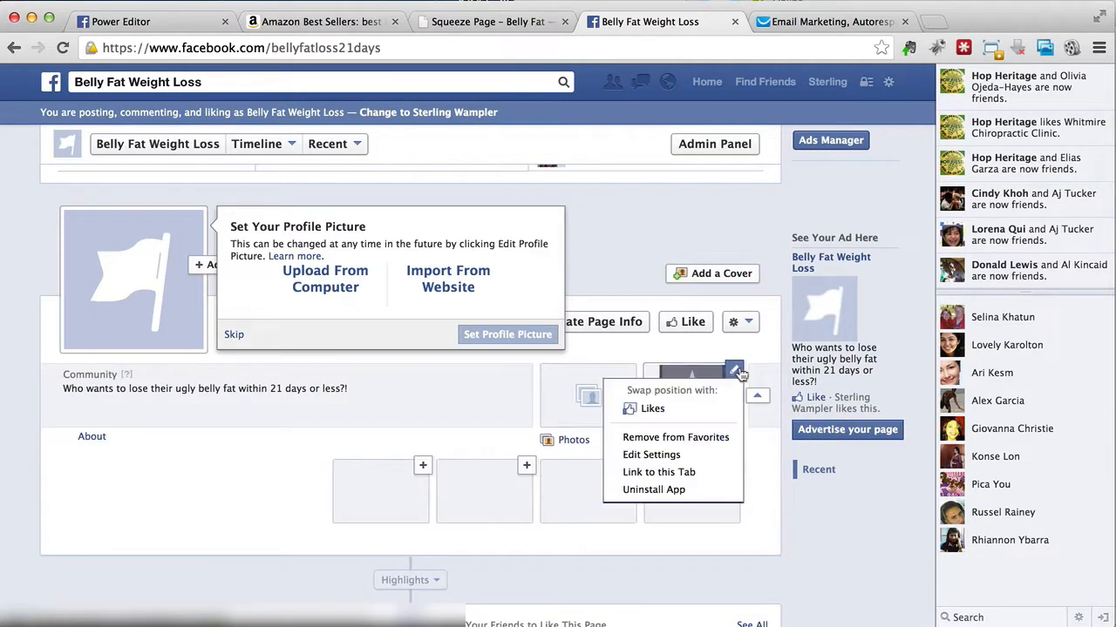
click(757, 471)
Step: Open the Welcome tab in the Thunderpenny editor and go to the Facebook Settings section of its settings
click(697, 442)
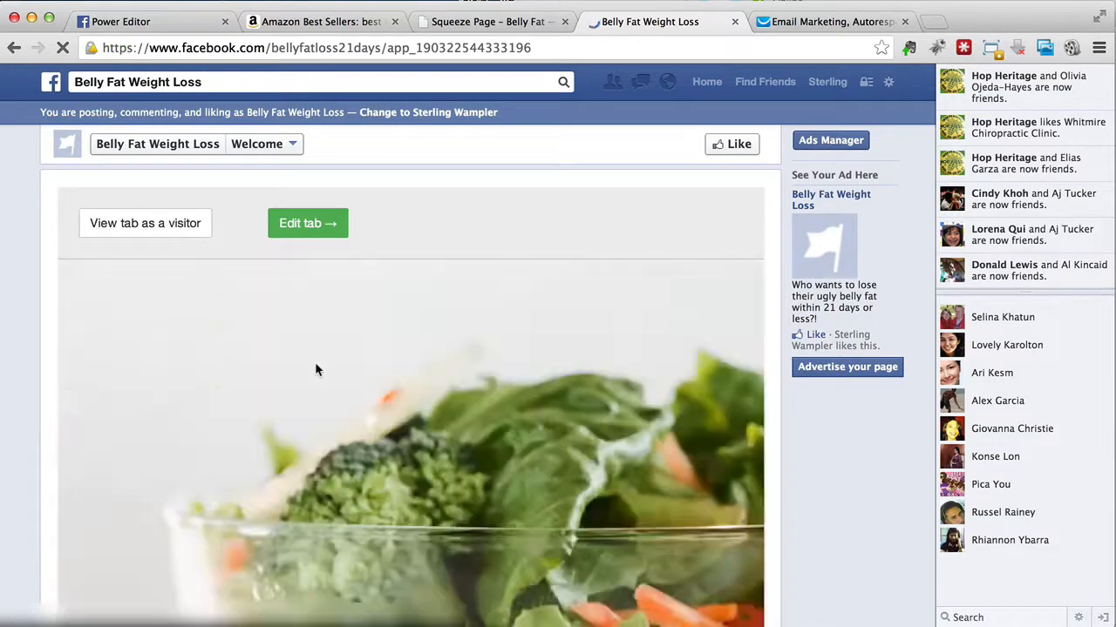
scroll(315, 361, down, 2)
scroll(314, 361, down, 5)
scroll(315, 362, up, 6)
click(308, 224)
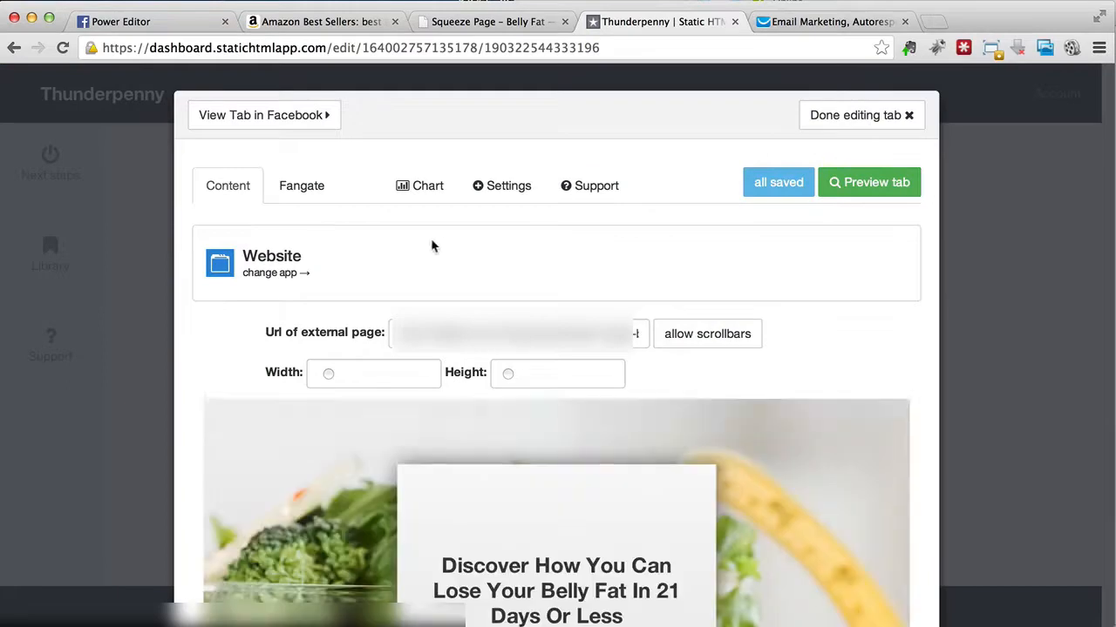
click(504, 192)
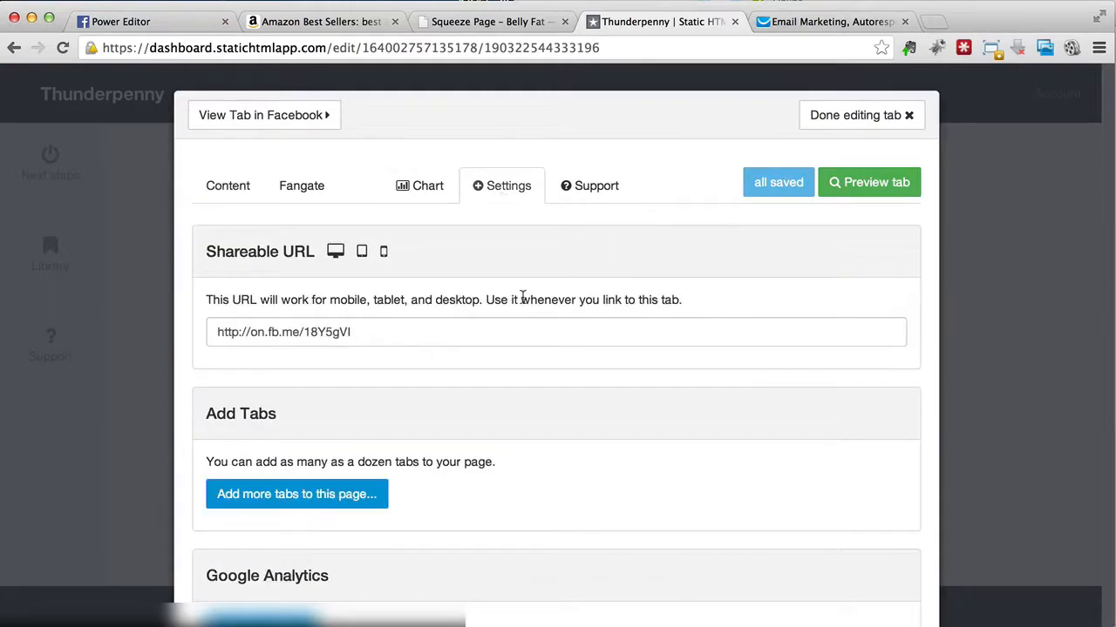
scroll(522, 296, down, 10)
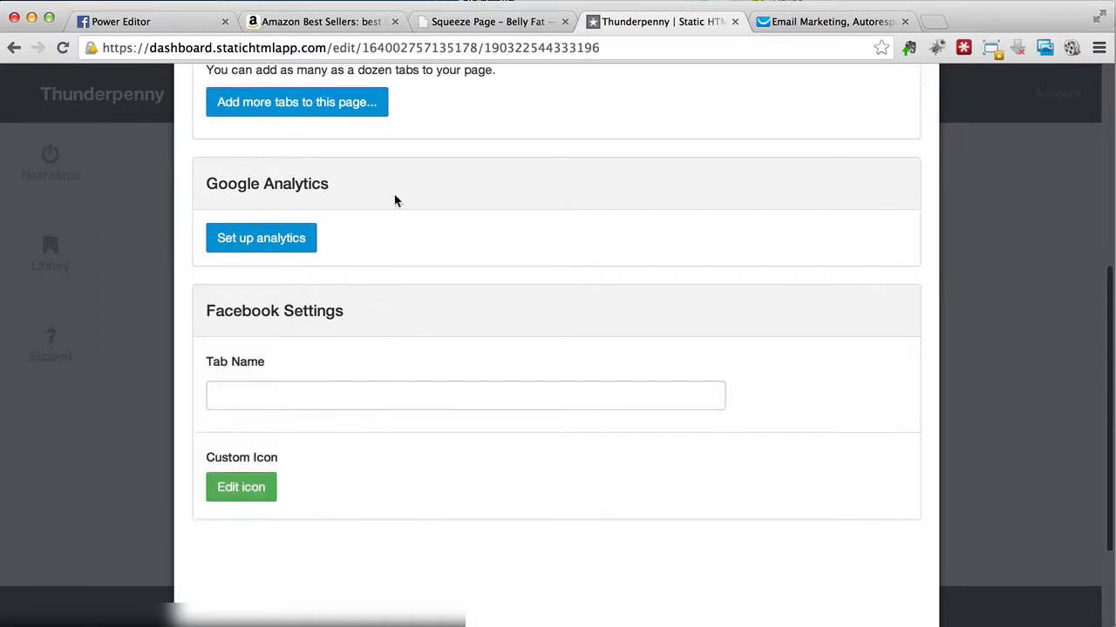
Step: Log in with Facebook from the tab's settings and let Static HTML: iframe tabs access the e-mail address and manage pages
click(264, 411)
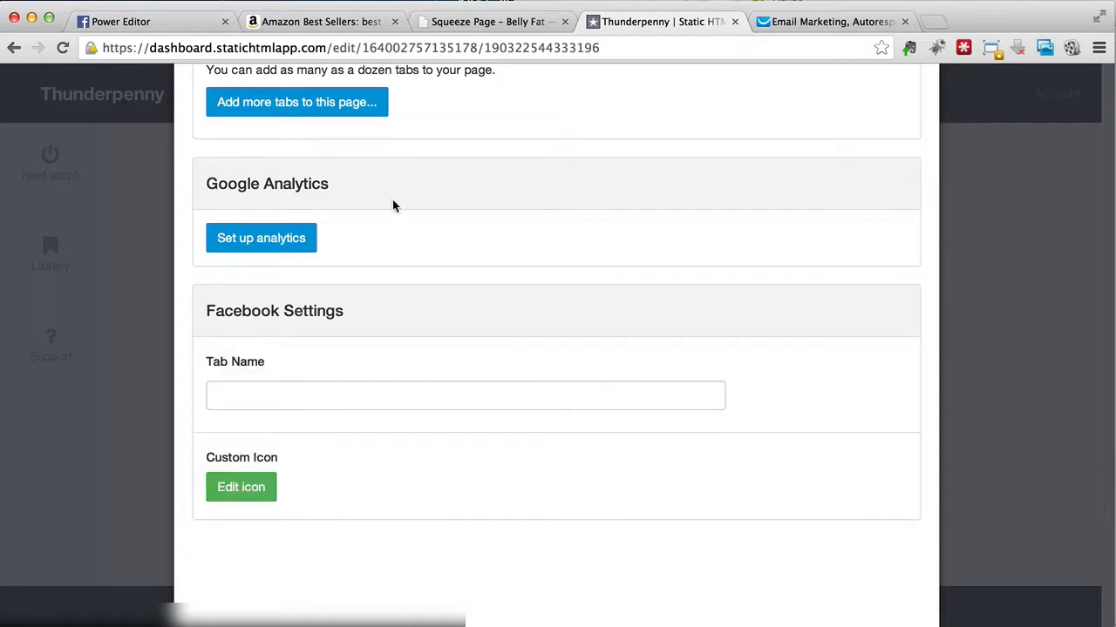
click(248, 415)
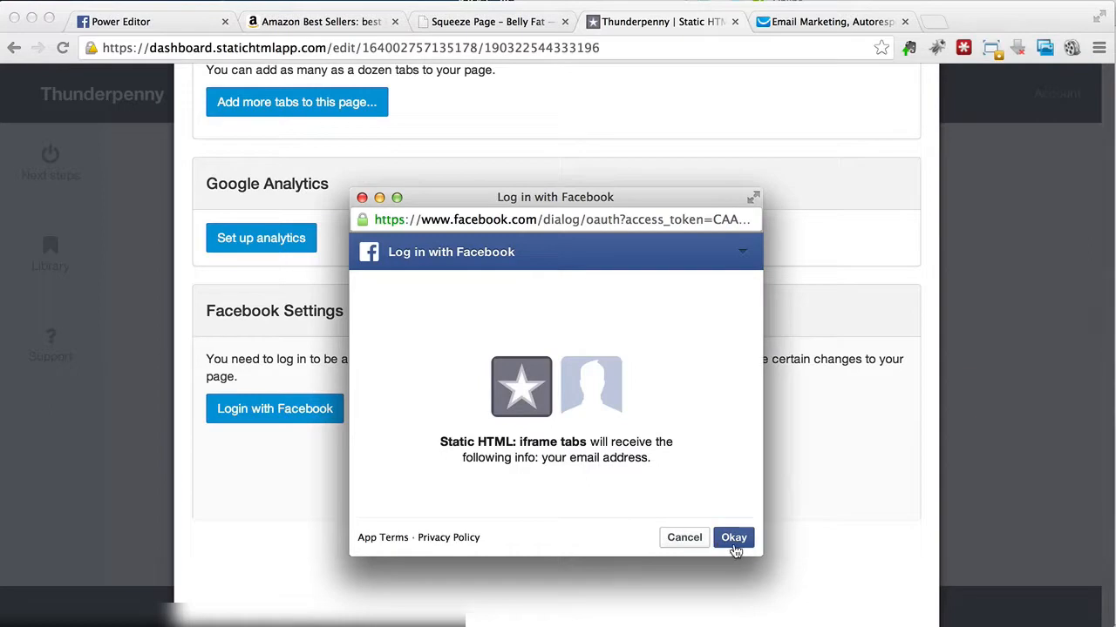
click(737, 540)
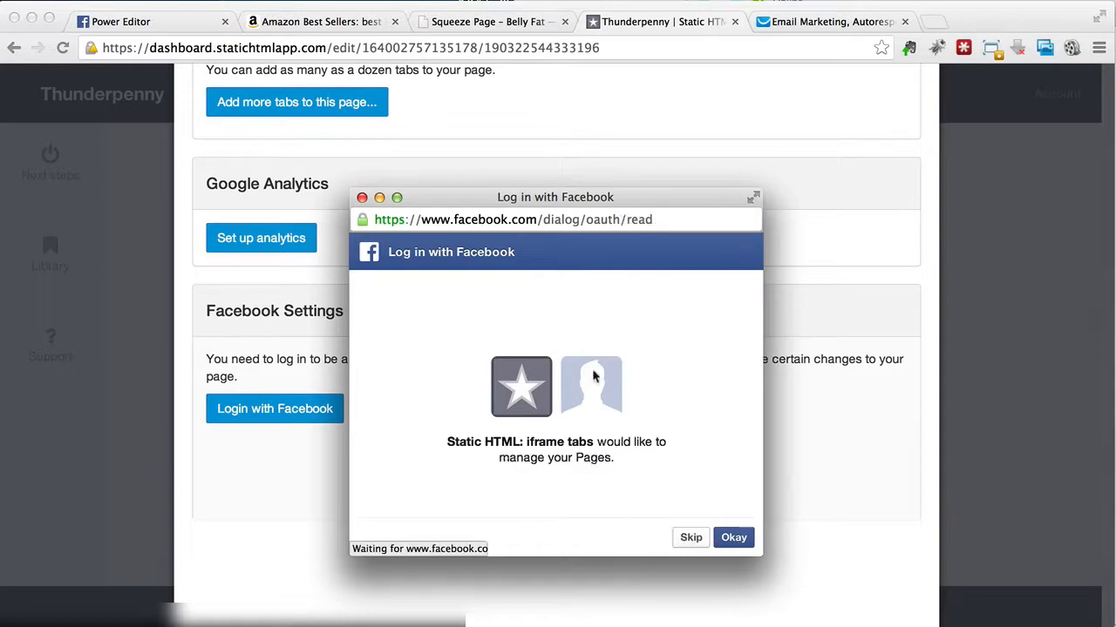
click(734, 539)
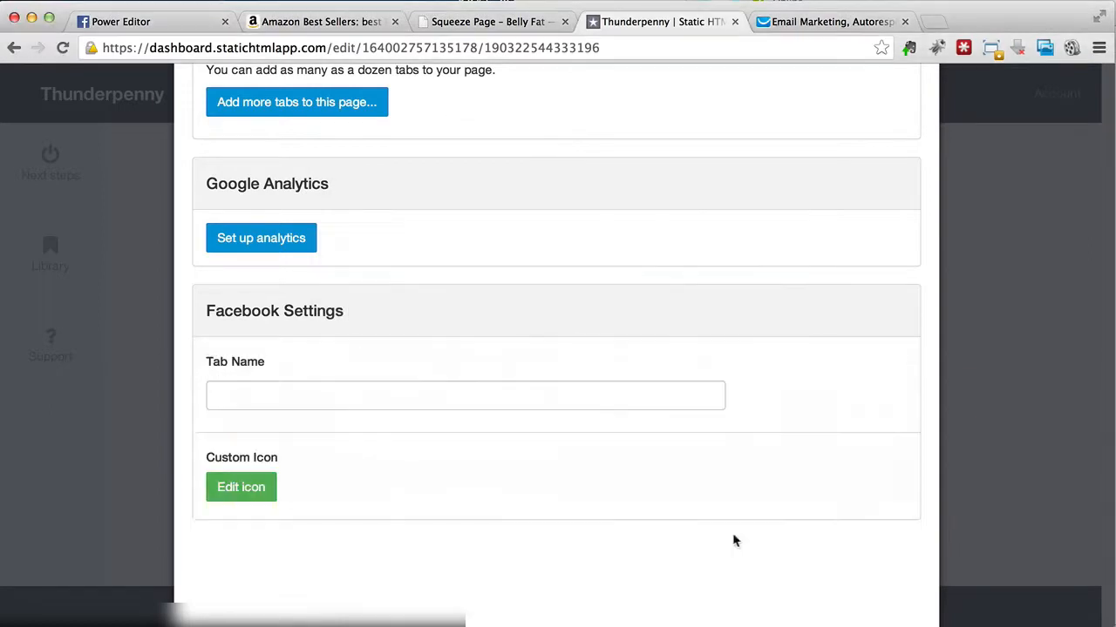
Step: Enter a new tab name starting with "Lose Bel" in the Facebook settings and save it
click(423, 393)
key(BackSpace)
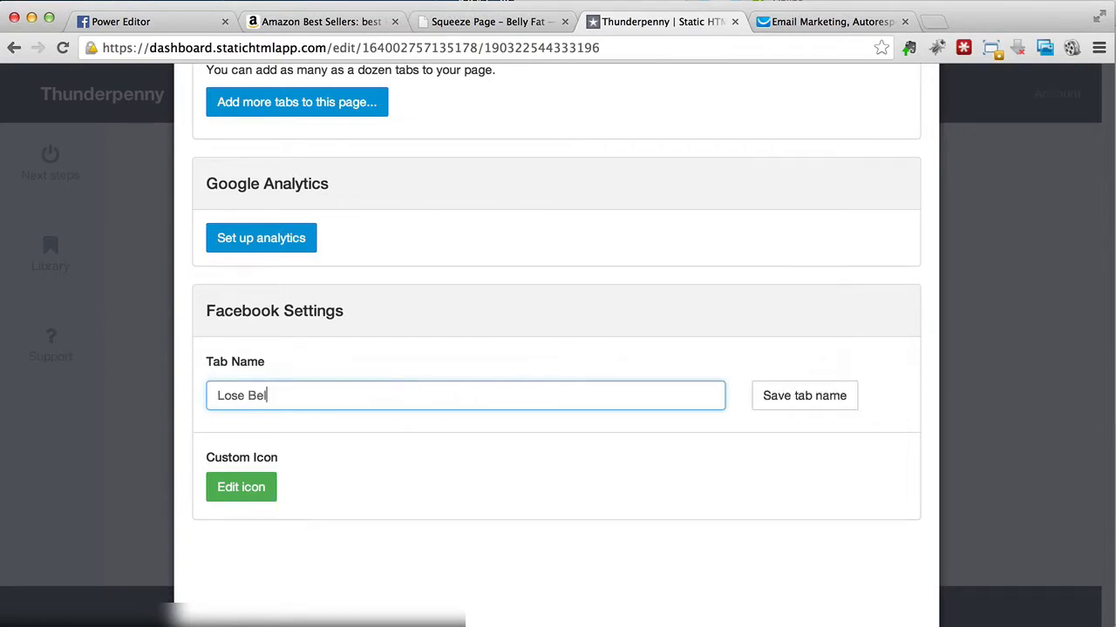
click(822, 398)
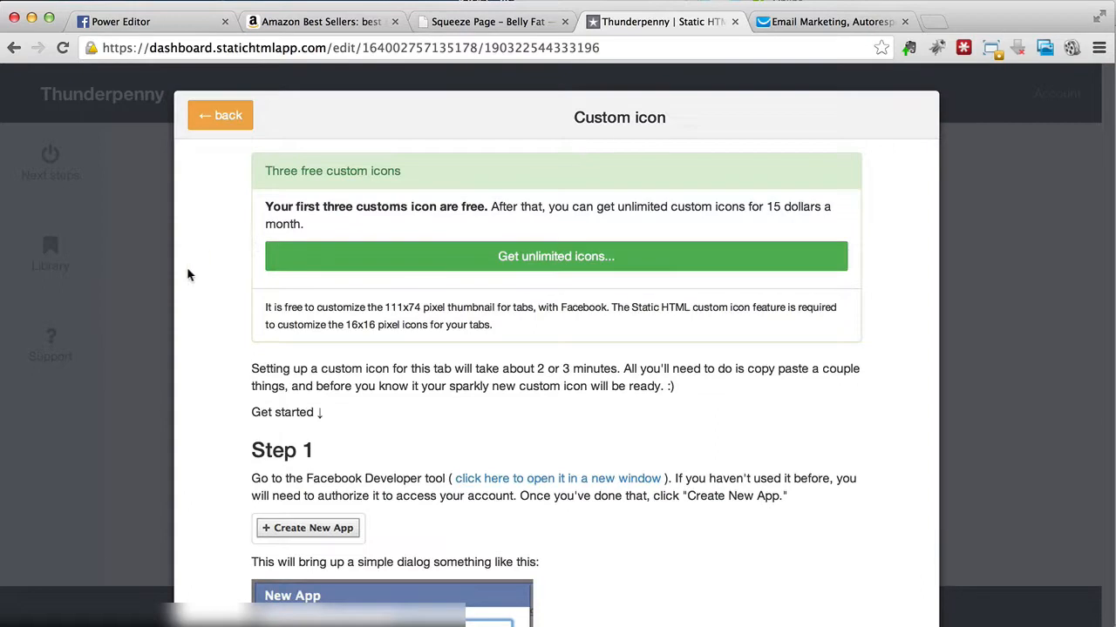
Step: Read the first steps of the custom icon instructions and open the linked Facebook Developer tool in a separate browser tab
scroll(186, 276, down, 5)
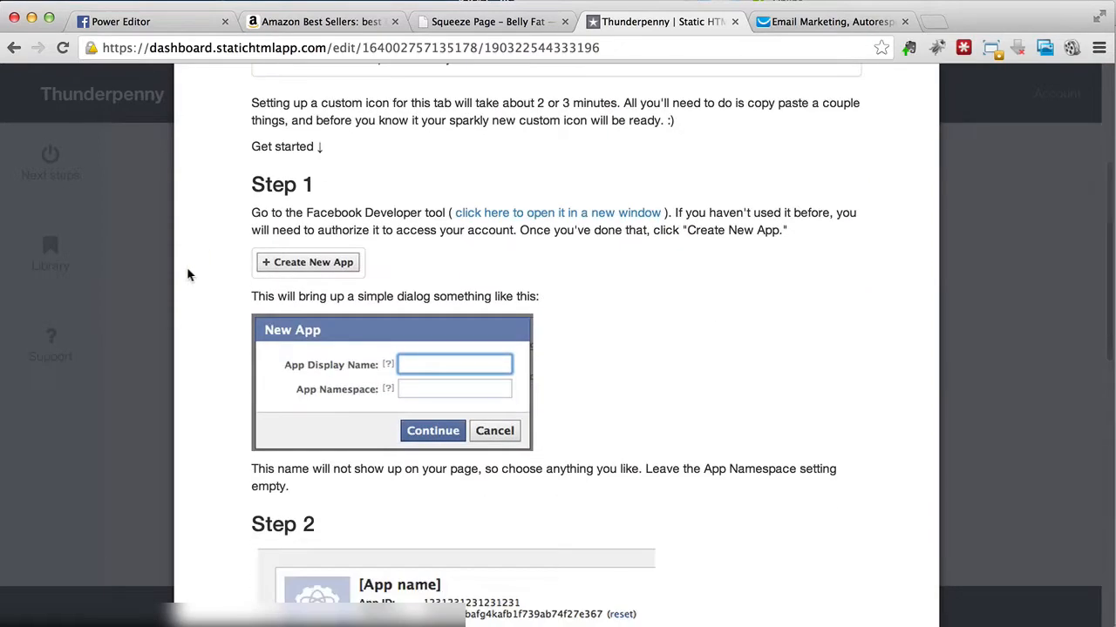
scroll(186, 276, down, 2)
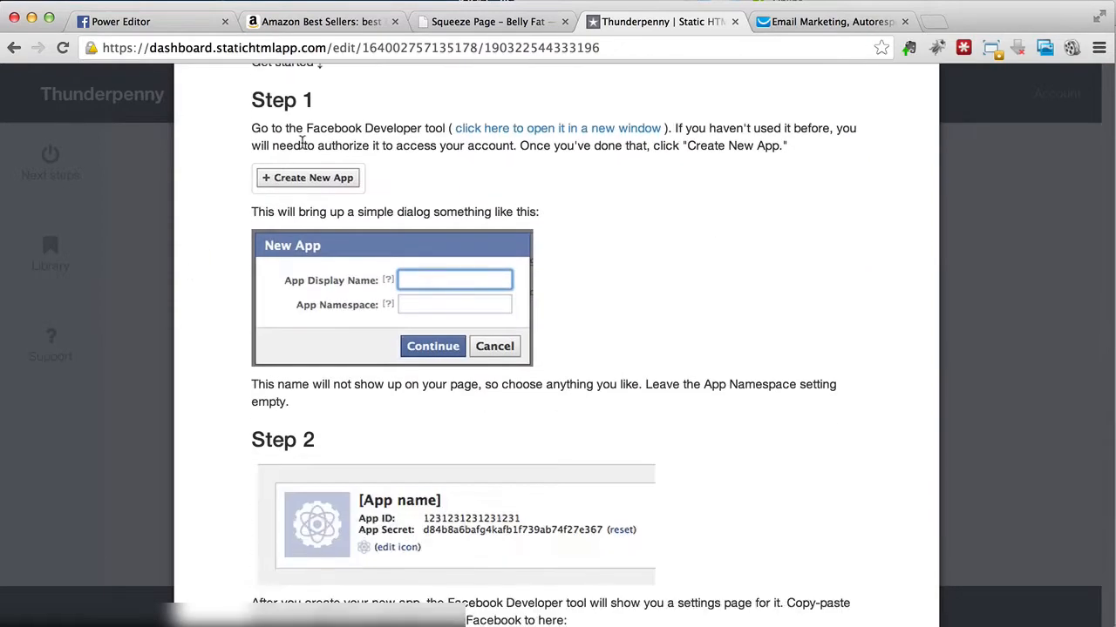
right_click(522, 131)
click(540, 132)
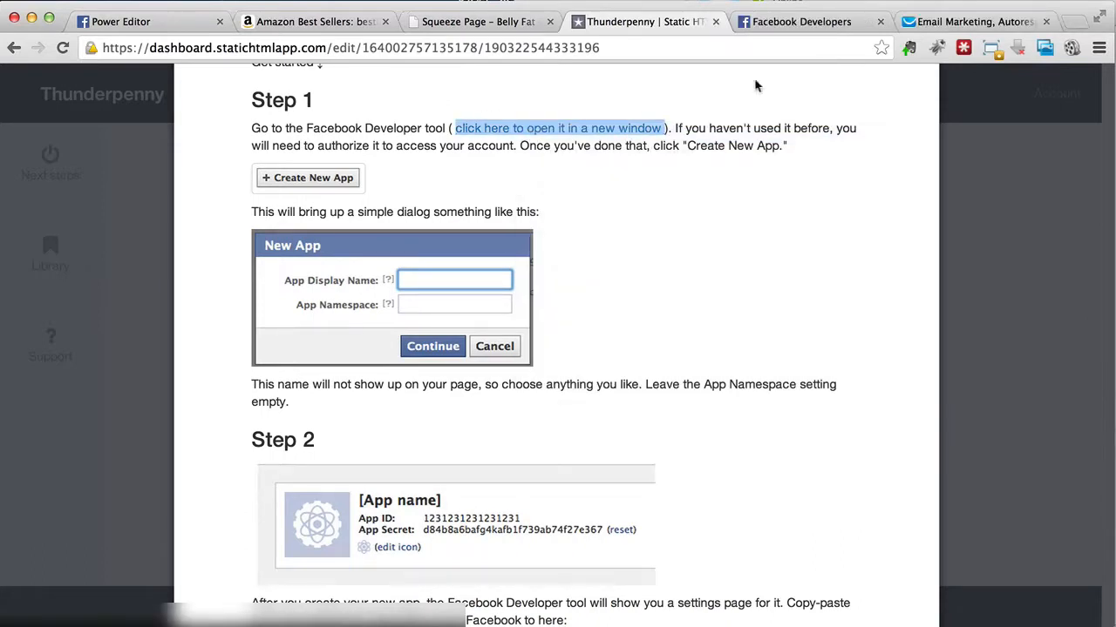
click(803, 24)
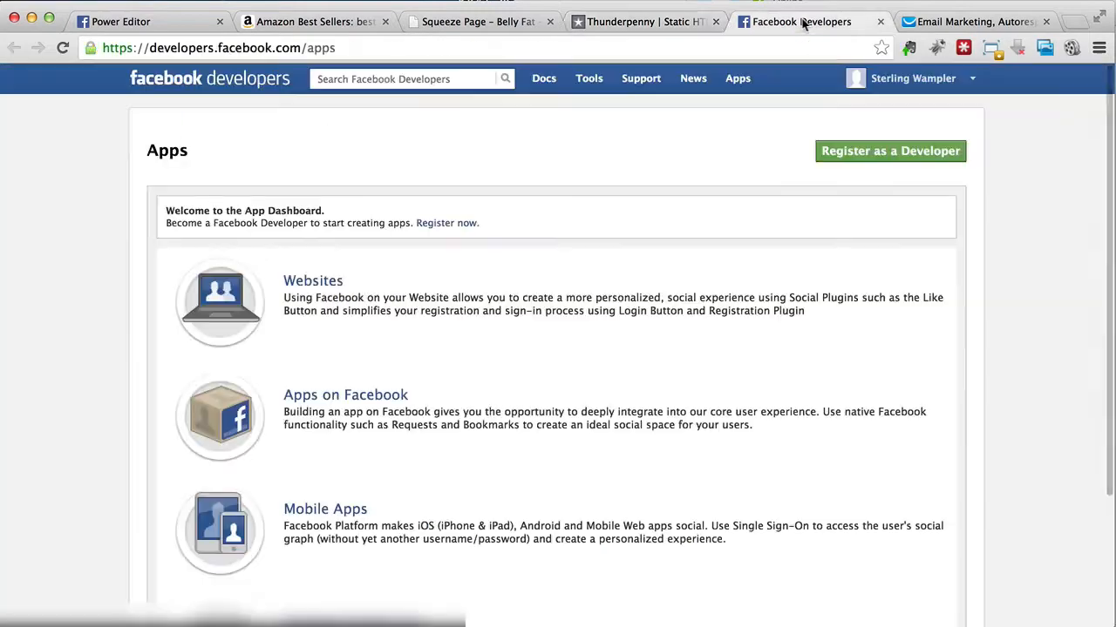
Step: Start registering as a Facebook developer and re-enter the account password
click(831, 153)
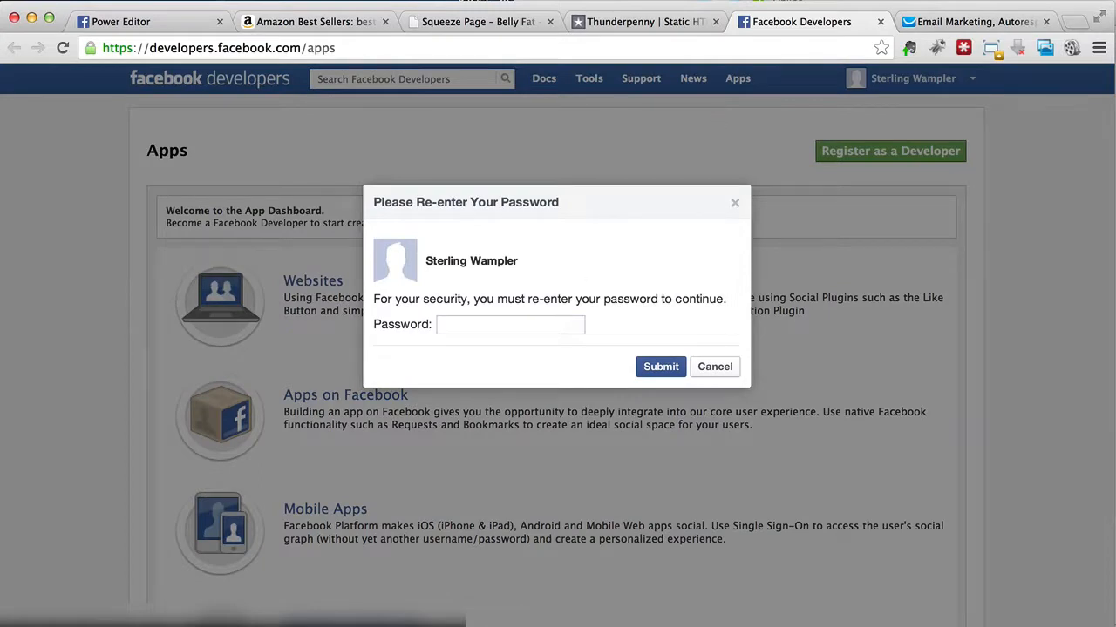
click(520, 323)
text(••••••••)
click(674, 371)
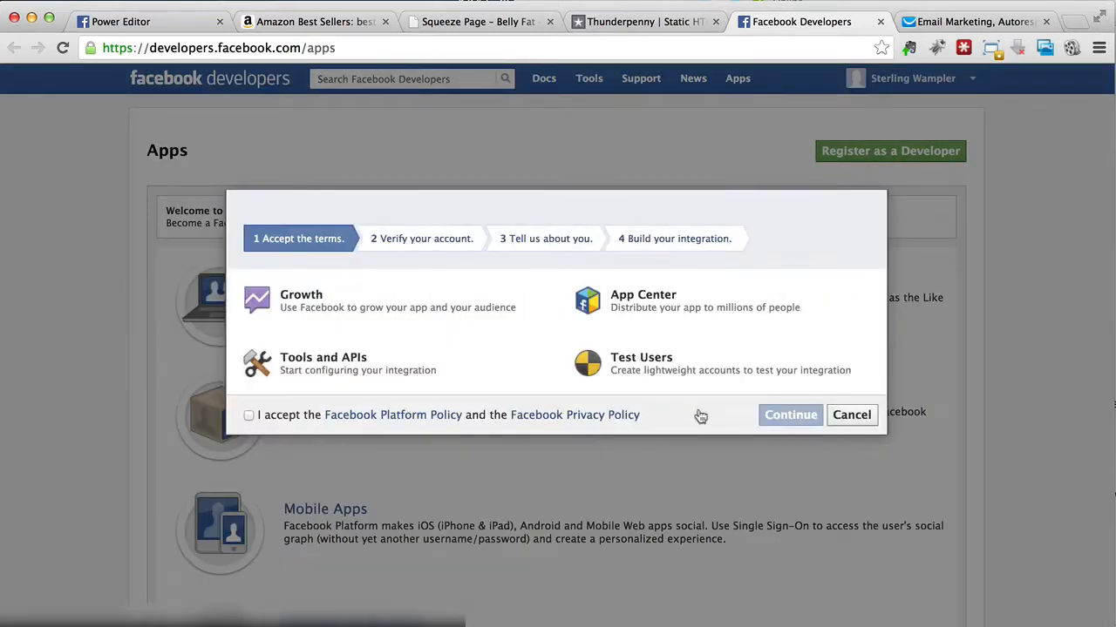
Step: Accept the Facebook Platform Policy and Privacy Policy and submit the phone number for account verification
click(250, 416)
click(800, 422)
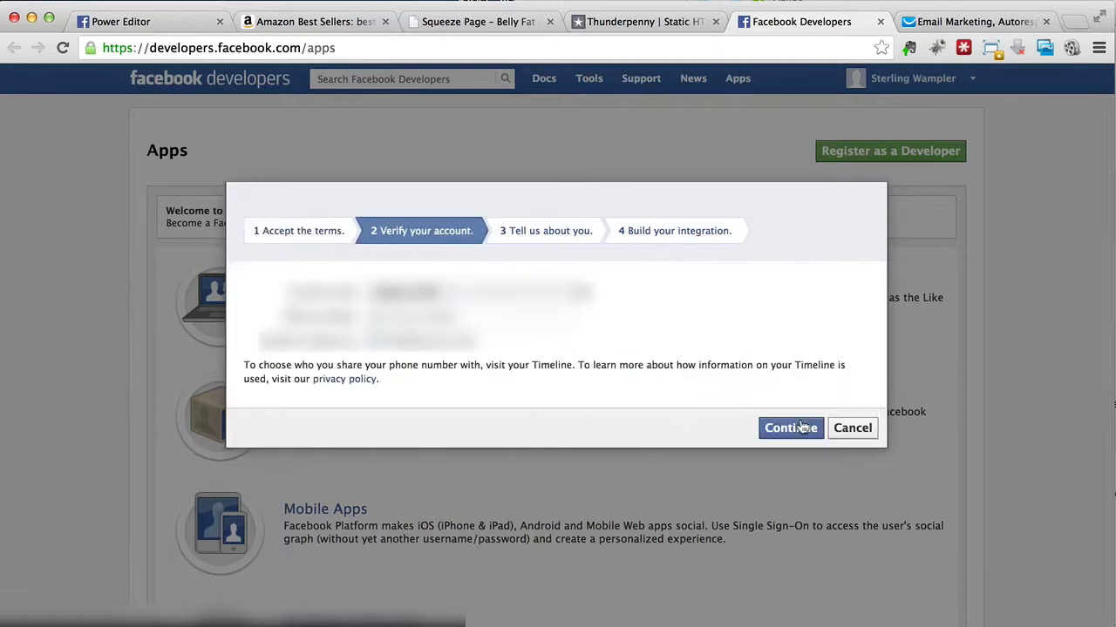
click(549, 315)
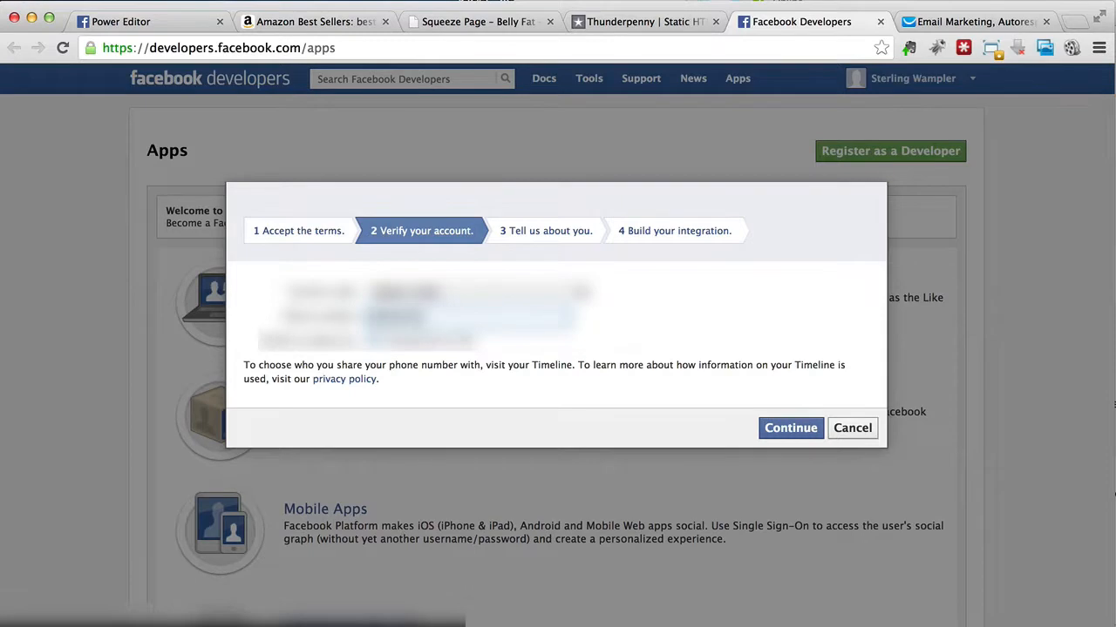
click(800, 428)
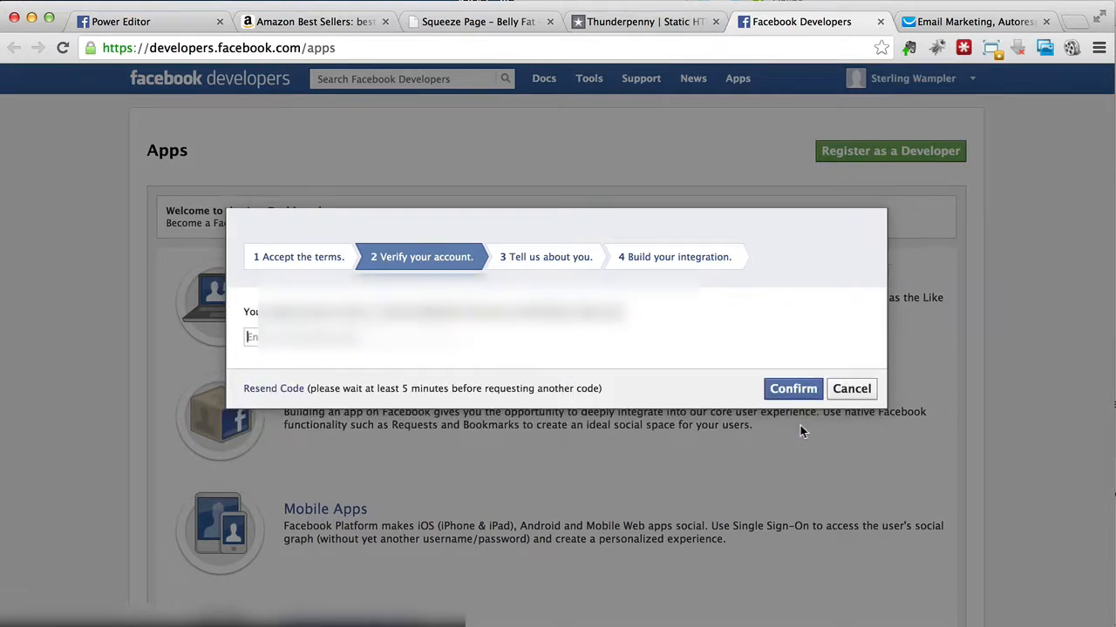
Step: Enter the phone verification code and confirm it
text(9)
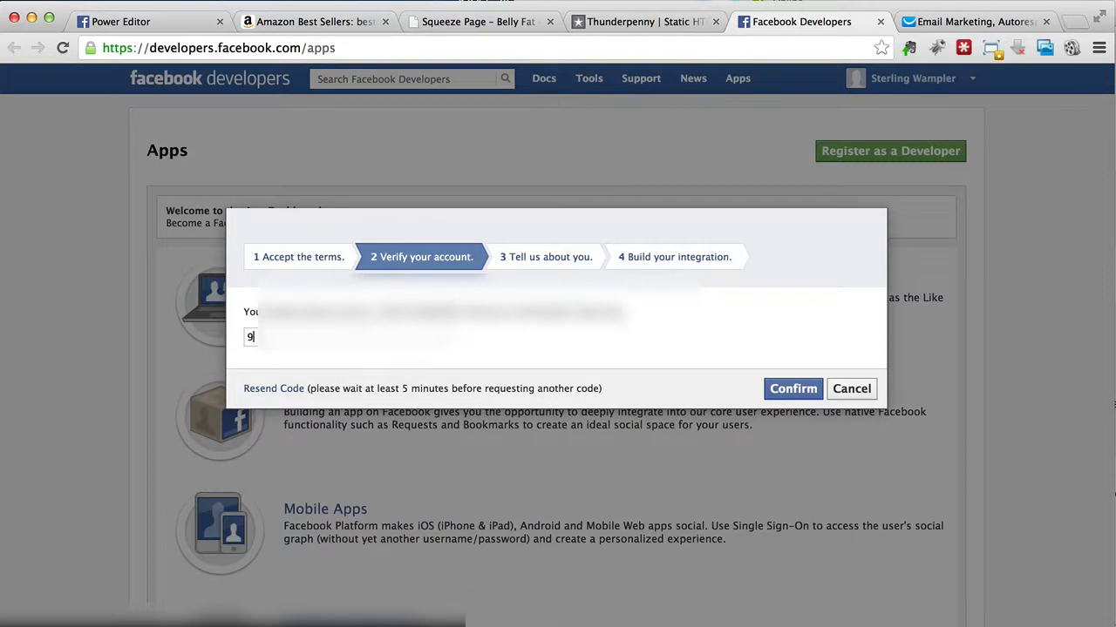
text(6)
click(349, 337)
text(•••)
click(792, 390)
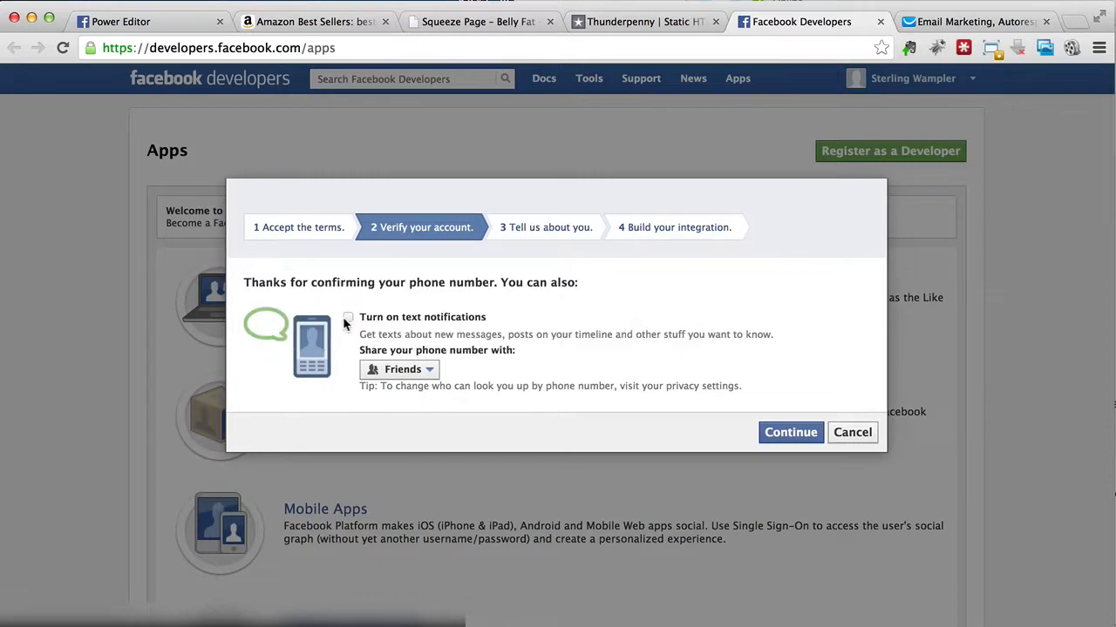
Step: Change who the confirmed phone number is shared with and continue the registration
click(411, 375)
click(409, 428)
click(786, 437)
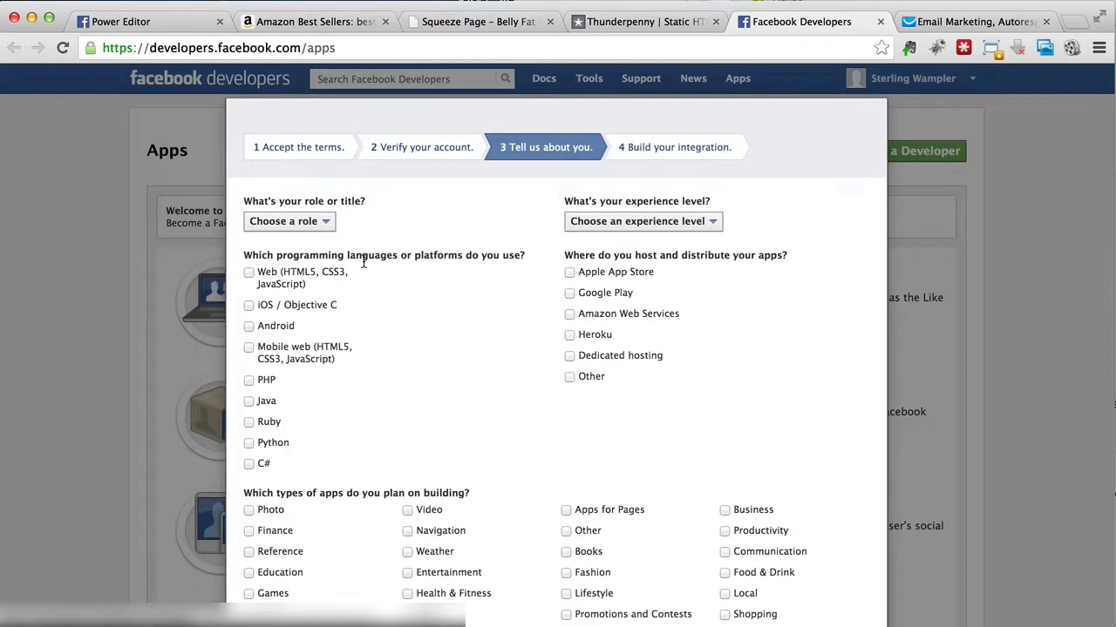
Step: Skip the developer profile questionnaire and finish the developer registration
scroll(470, 314, down, 3)
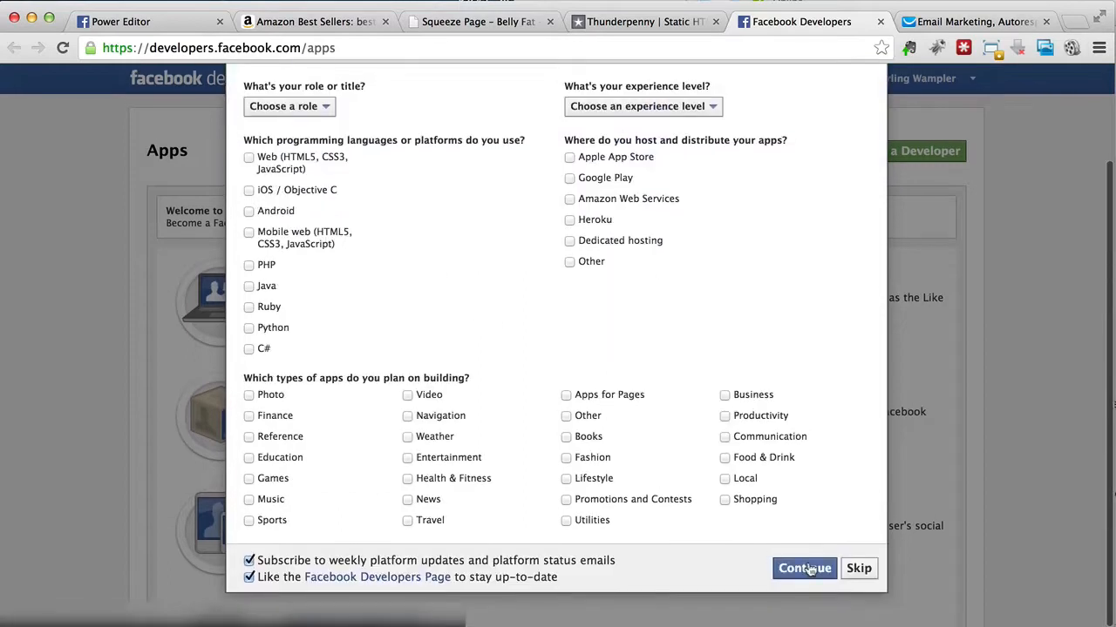
click(858, 568)
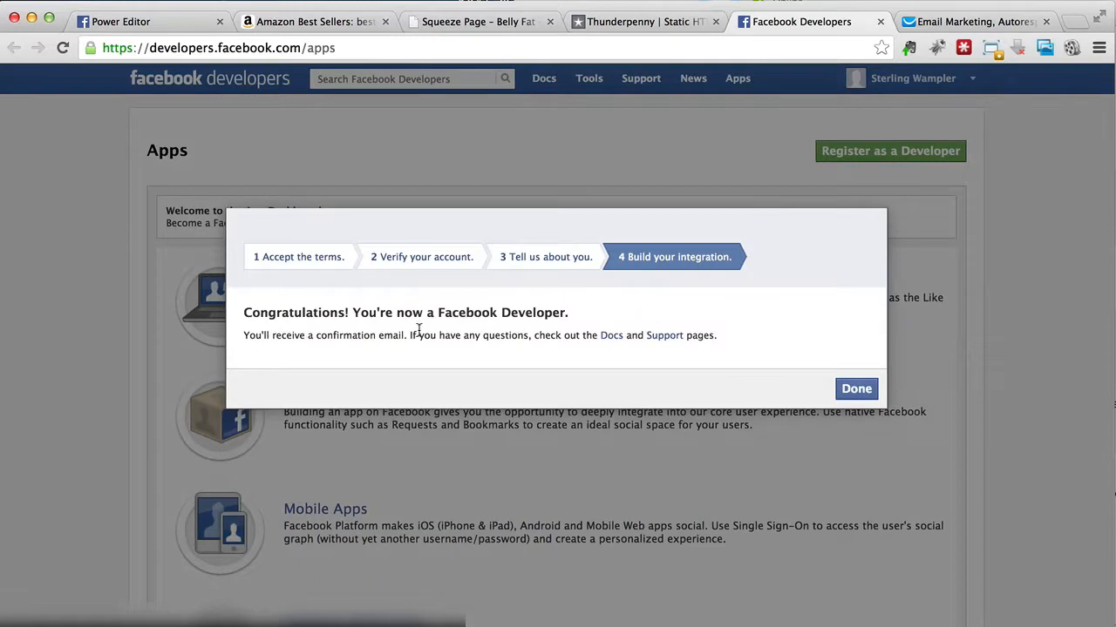
click(862, 392)
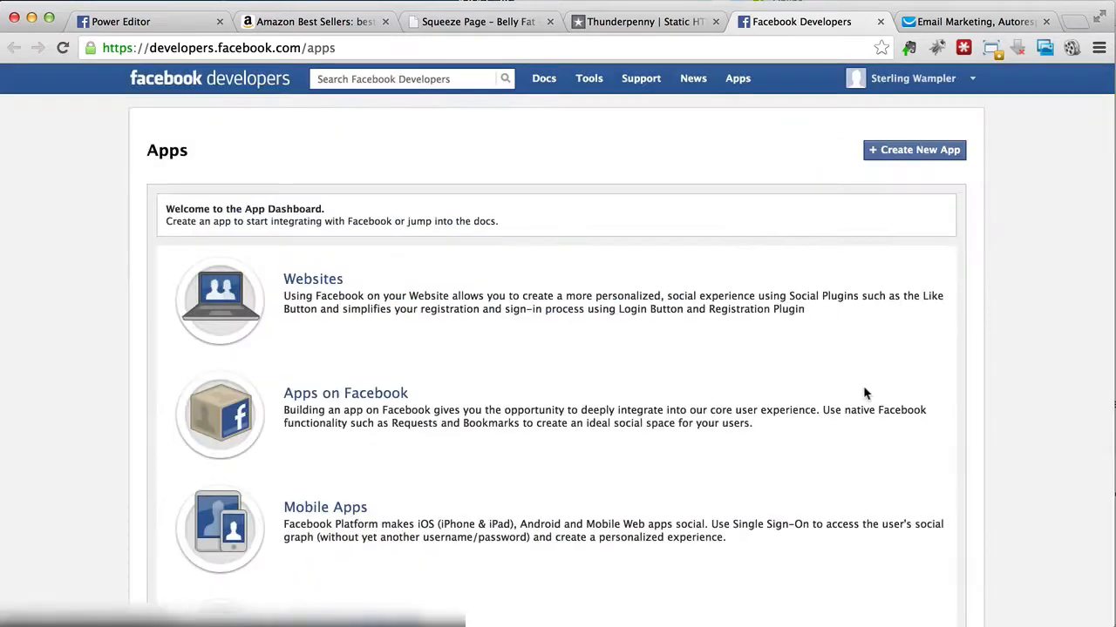
Step: Check Thunderpenny's new-app instructions, then start a new Facebook developer app with the name "Squeeze Page"
click(669, 28)
scroll(361, 420, down, 2)
scroll(361, 420, down, 1)
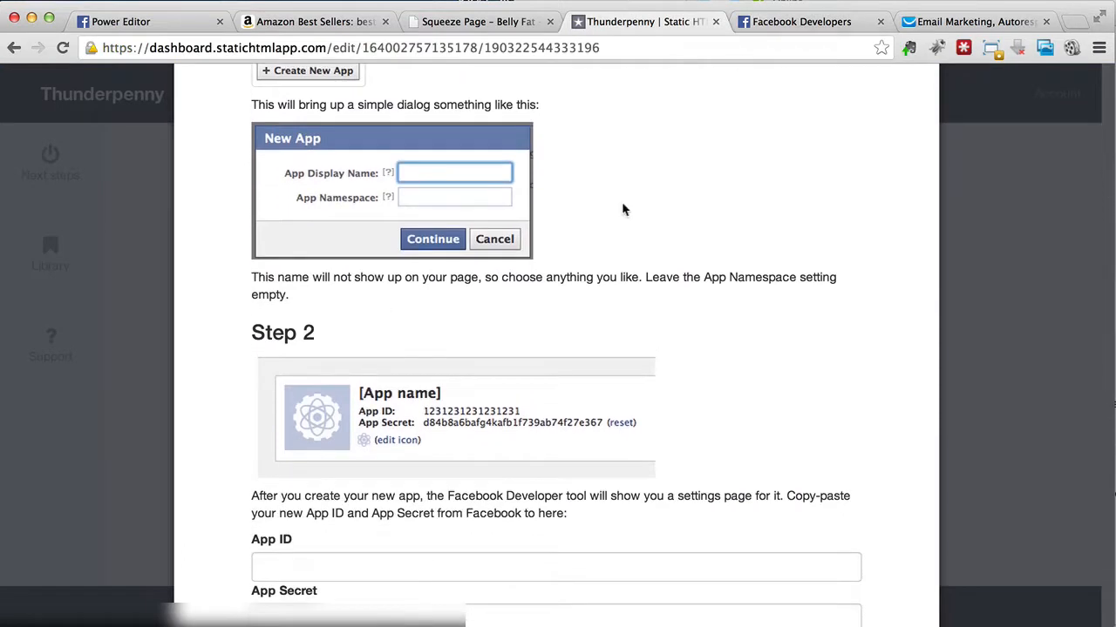
click(805, 26)
click(896, 153)
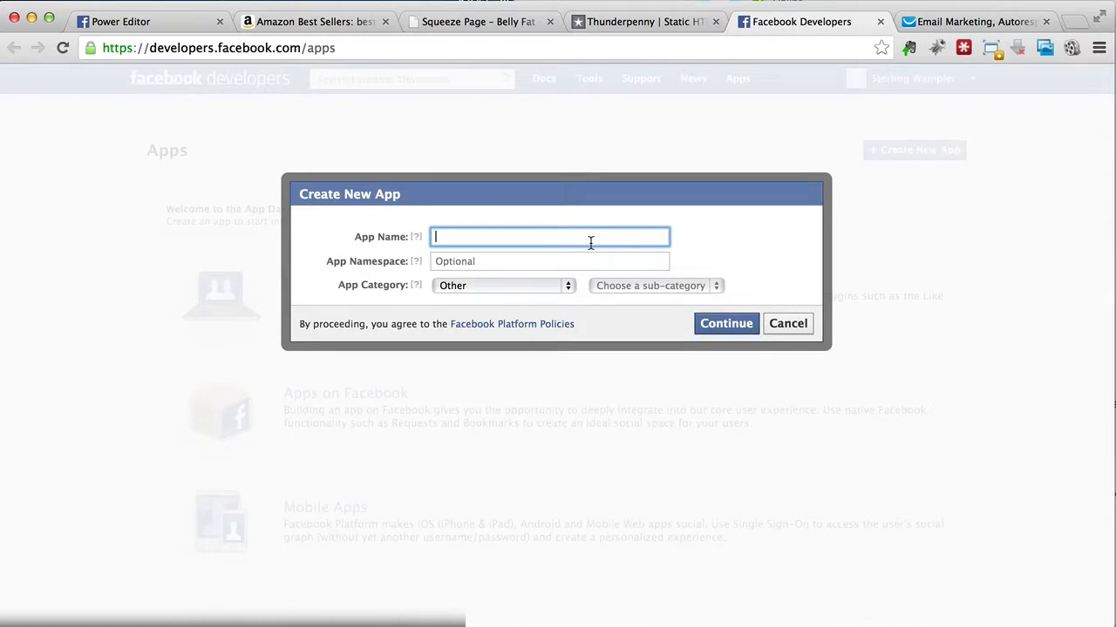
text(Squeeze Page)
Step: Try "Belly Fat Squeeze Pa" as the new app's namespace
click(565, 261)
text(Belly Fat Squeeze Pa)
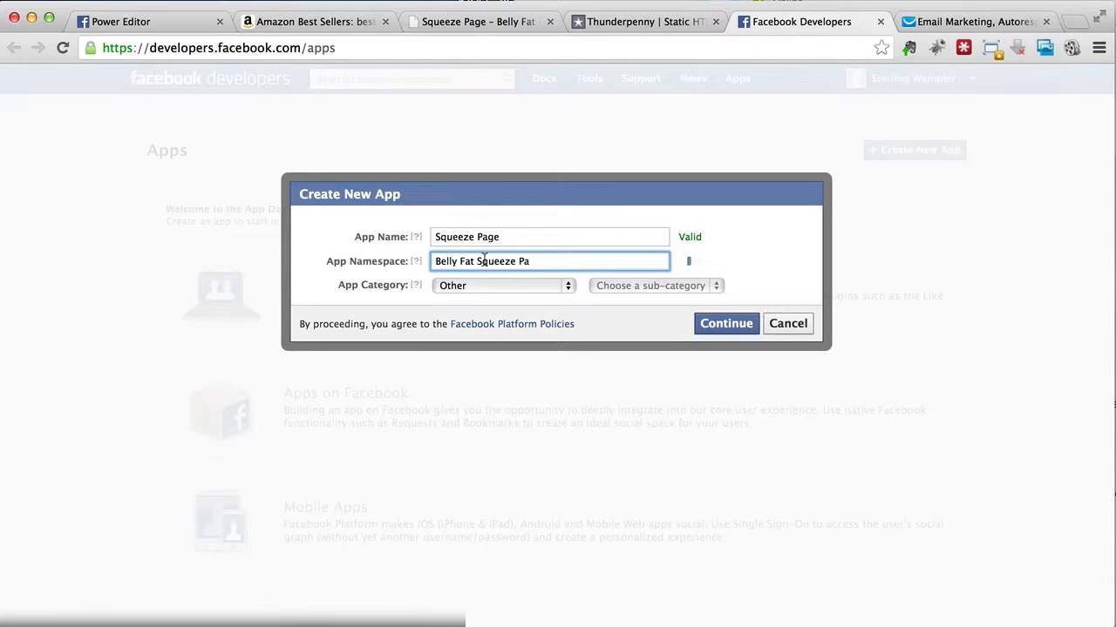
Step: Set the new app's category to Health & Fitness and its namespace to "bellyfatsqpage"
click(456, 285)
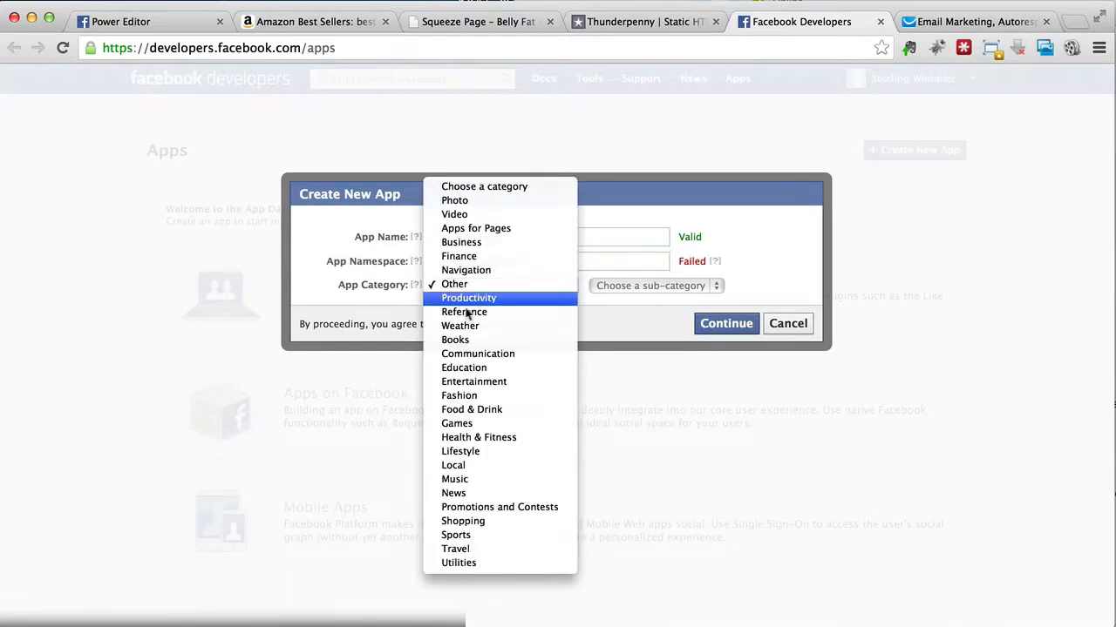
click(478, 437)
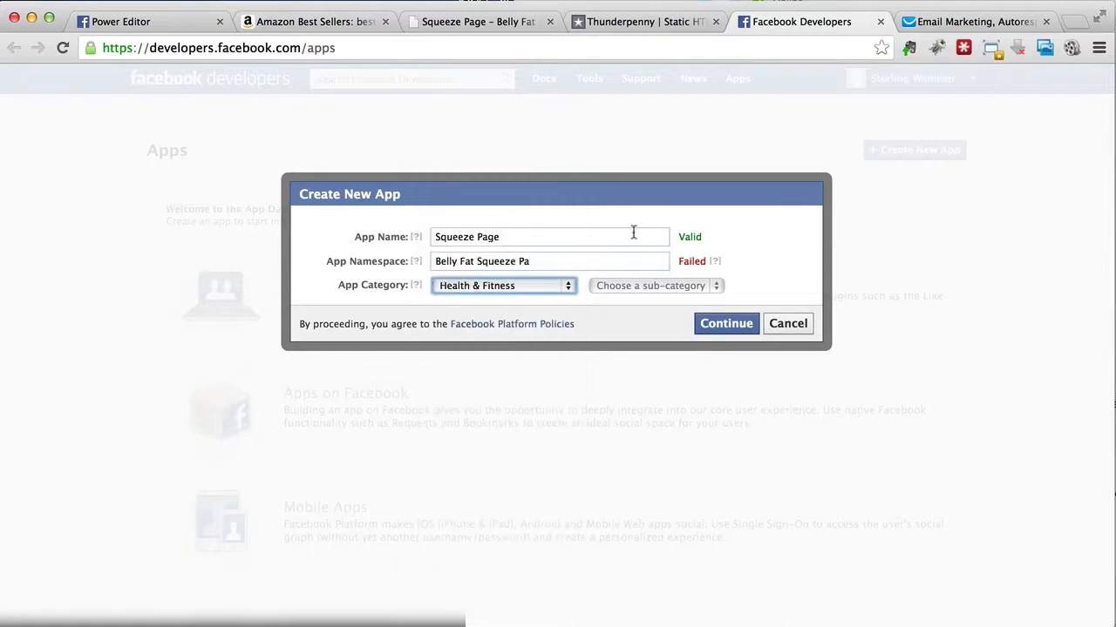
mouse_move(718, 265)
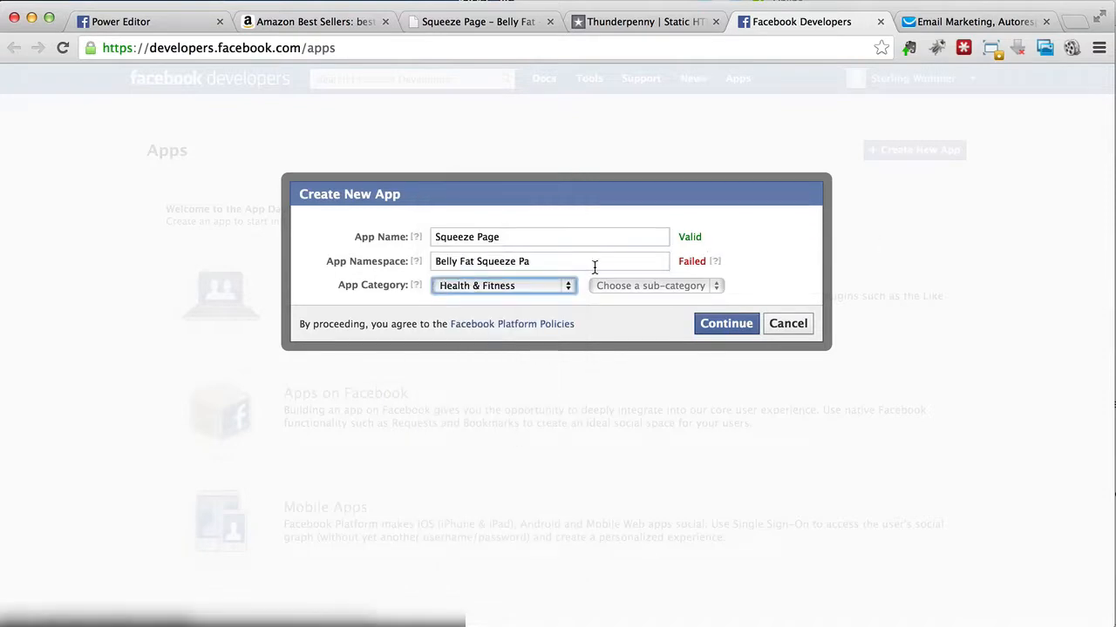
triple_click(539, 266)
text(bell)
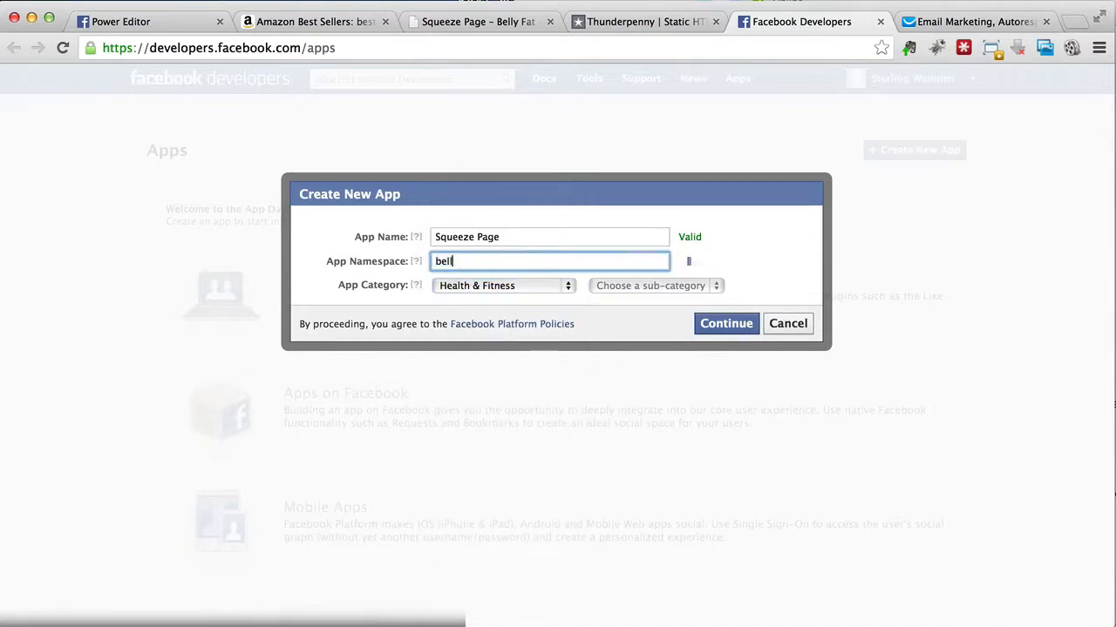
text(yfatsqpage)
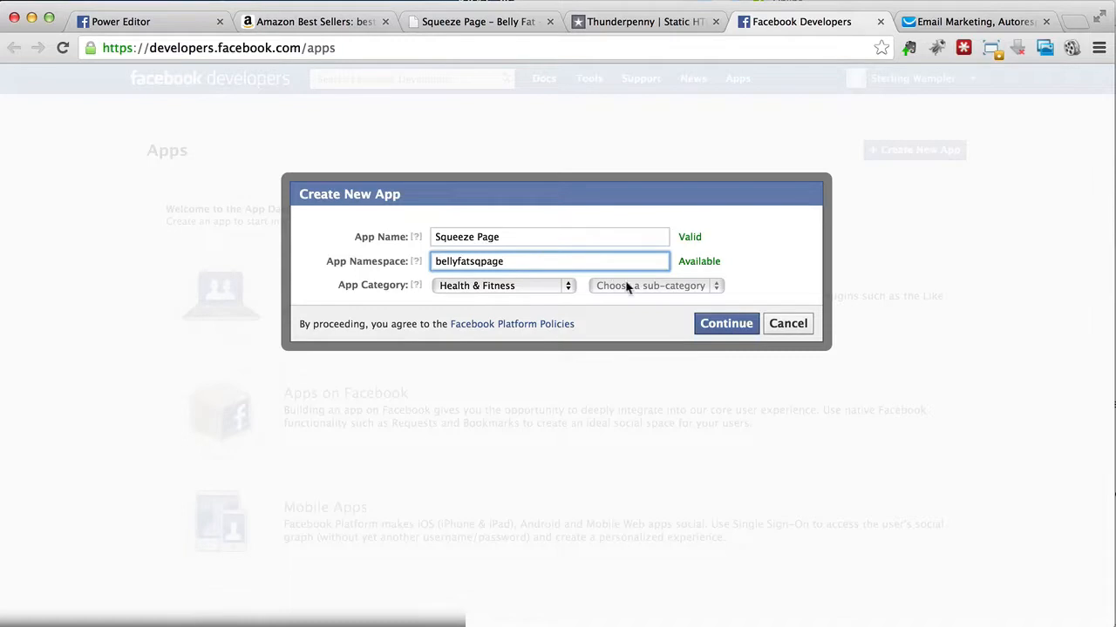
click(526, 298)
click(632, 302)
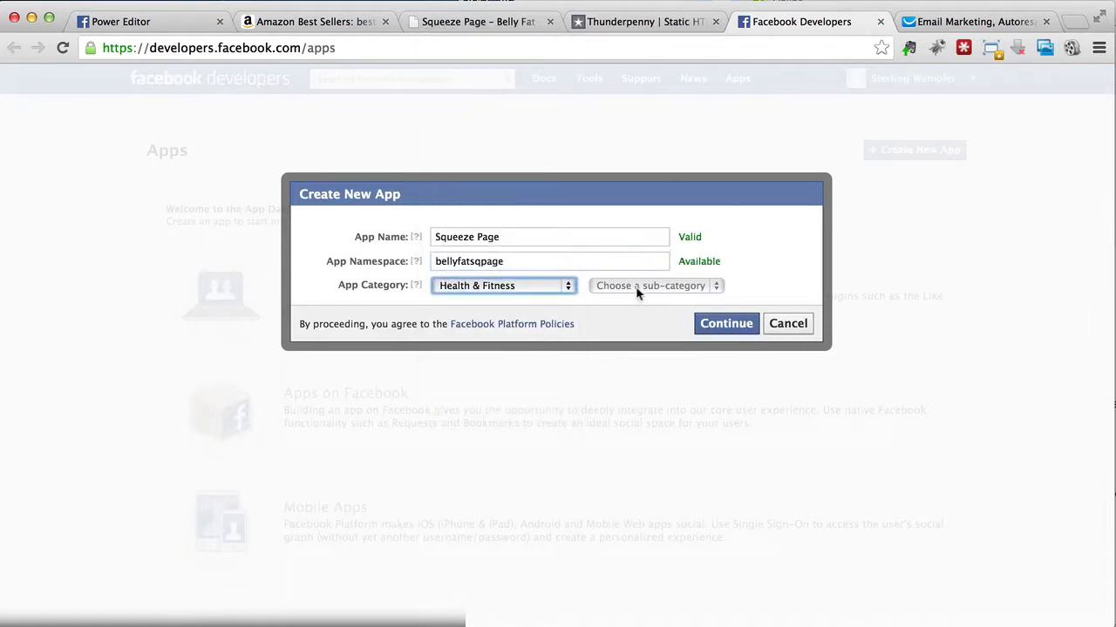
Step: Submit the new app's details and complete the captcha security check
click(723, 326)
click(477, 334)
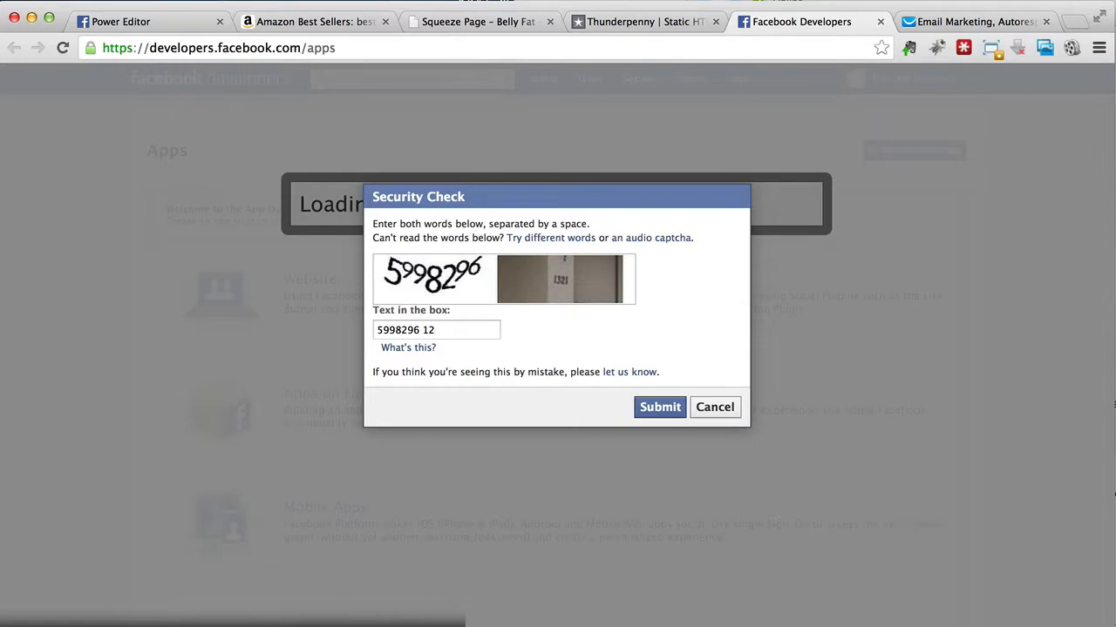
click(655, 411)
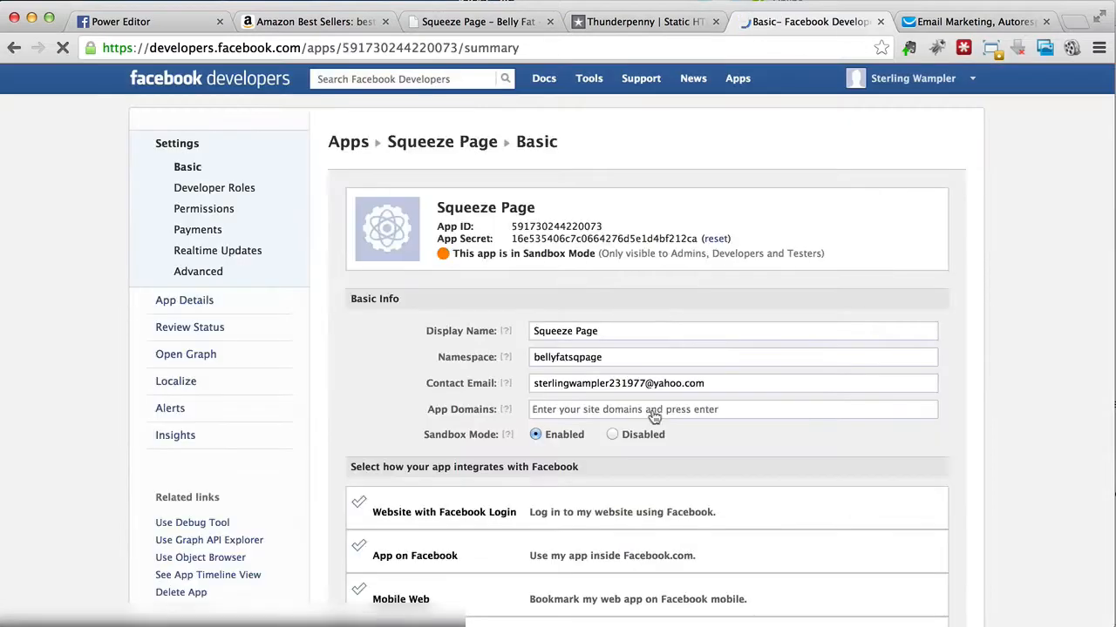
Step: Copy the new app's App ID from the Facebook developer settings into Thunderpenny's App ID field under Step 2
click(652, 21)
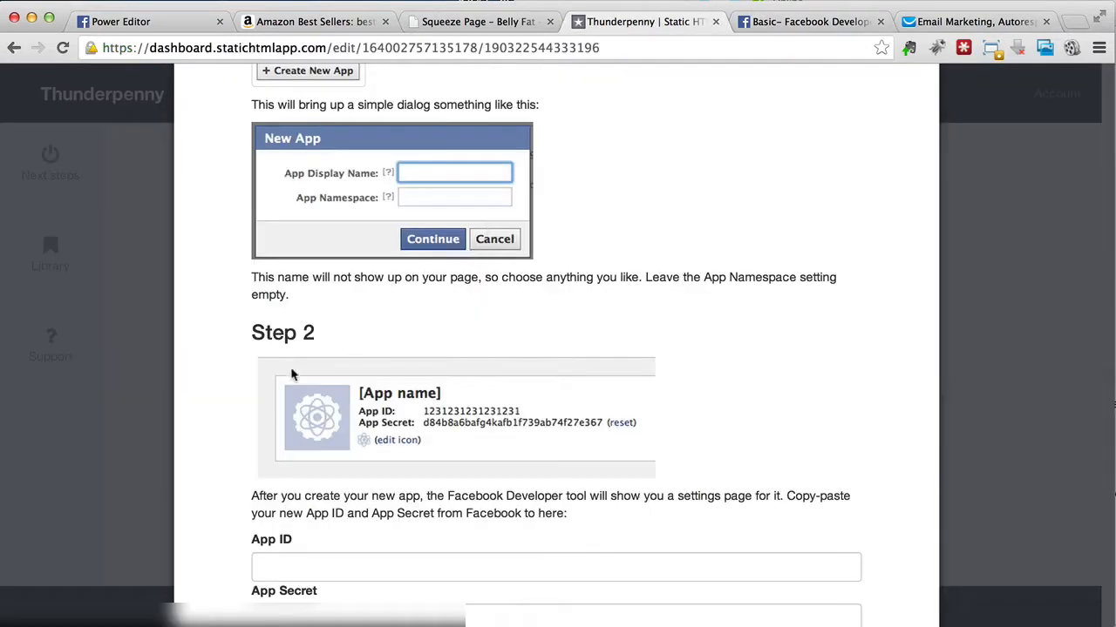
scroll(285, 370, down, 1)
scroll(285, 370, down, 2)
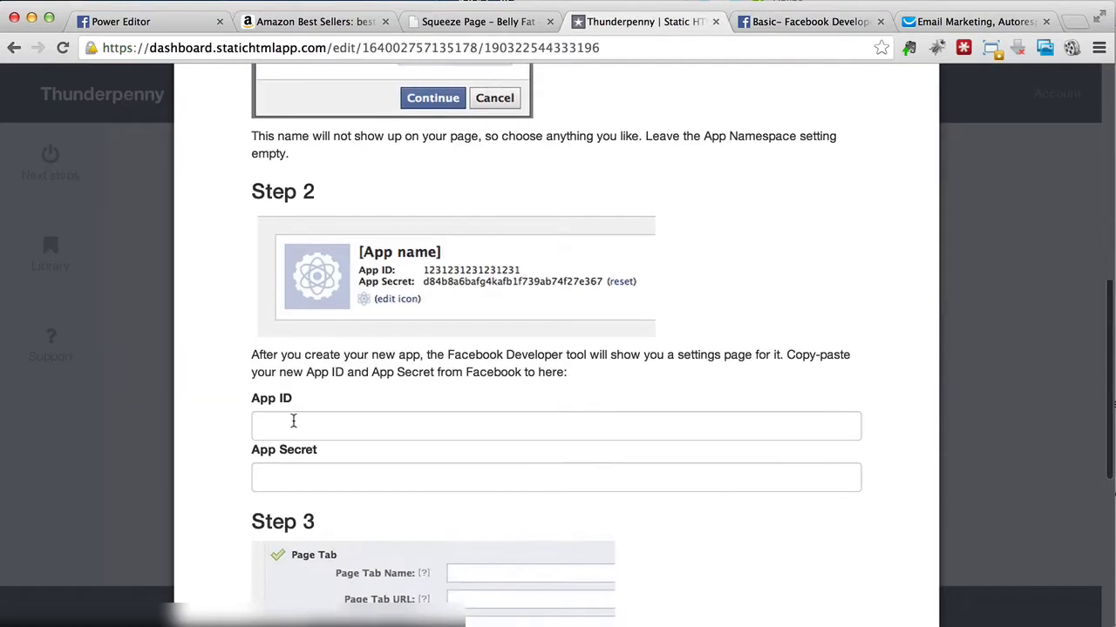
click(293, 423)
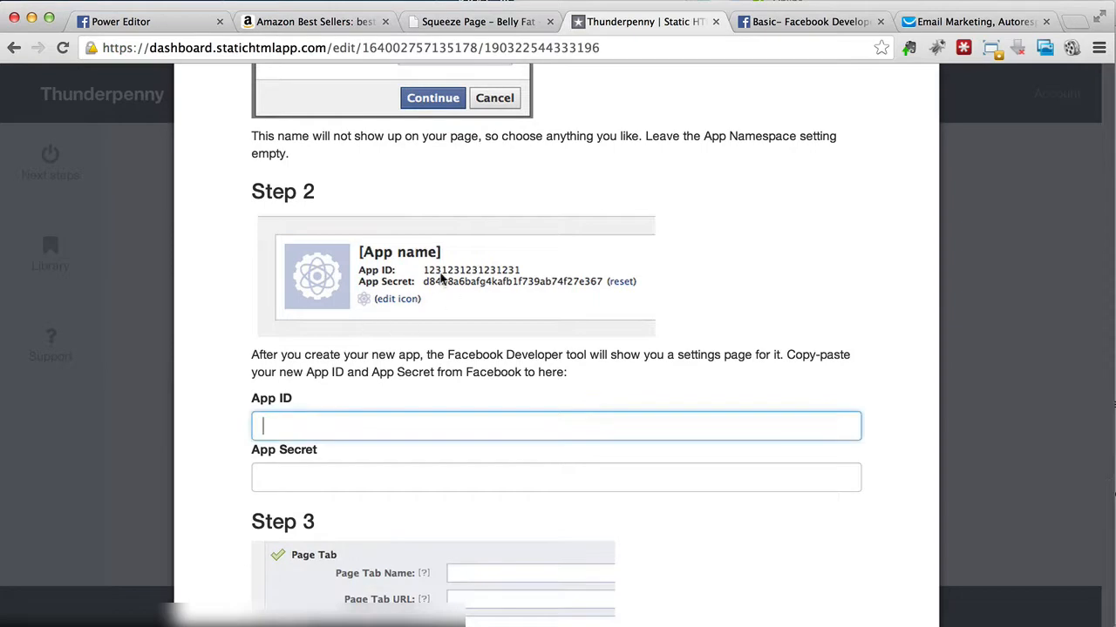
scroll(443, 286, down, 1)
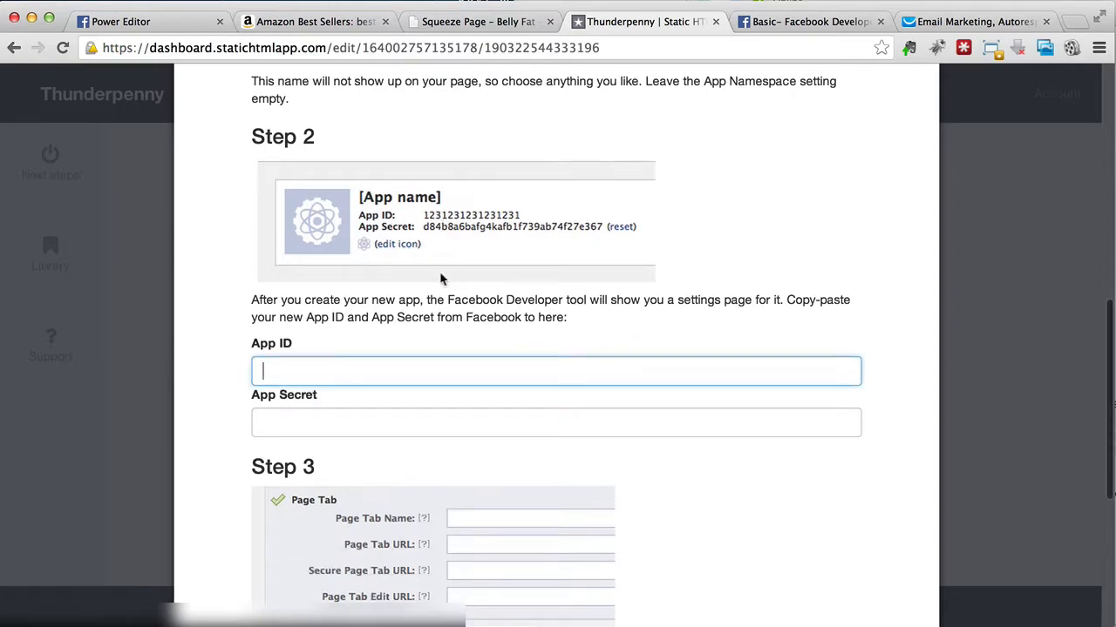
click(790, 23)
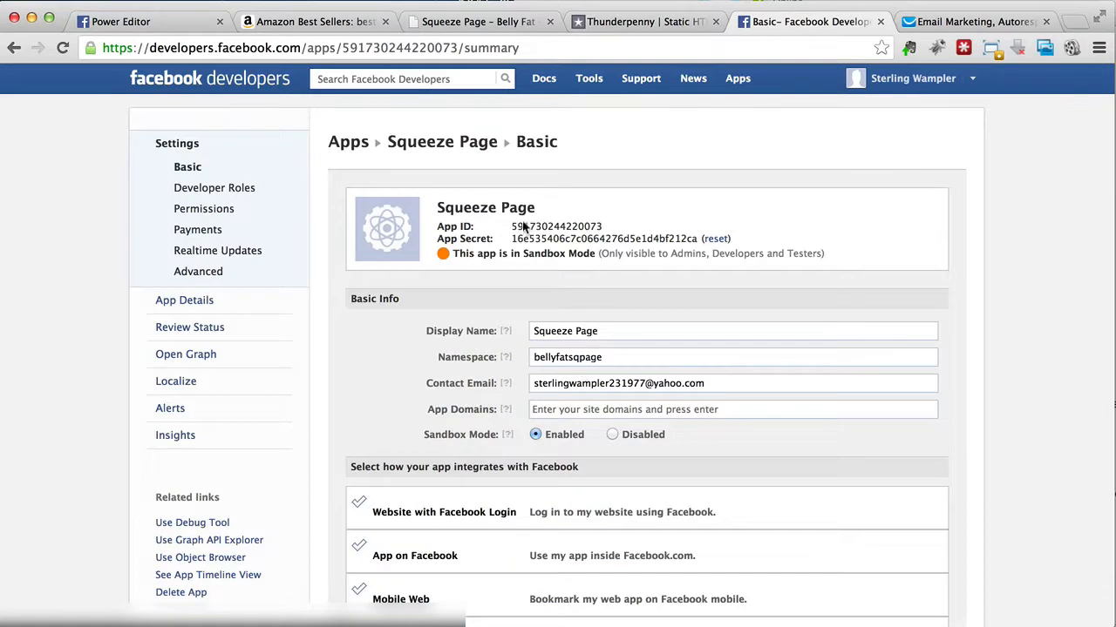
drag(512, 226, 604, 226)
key(super+c)
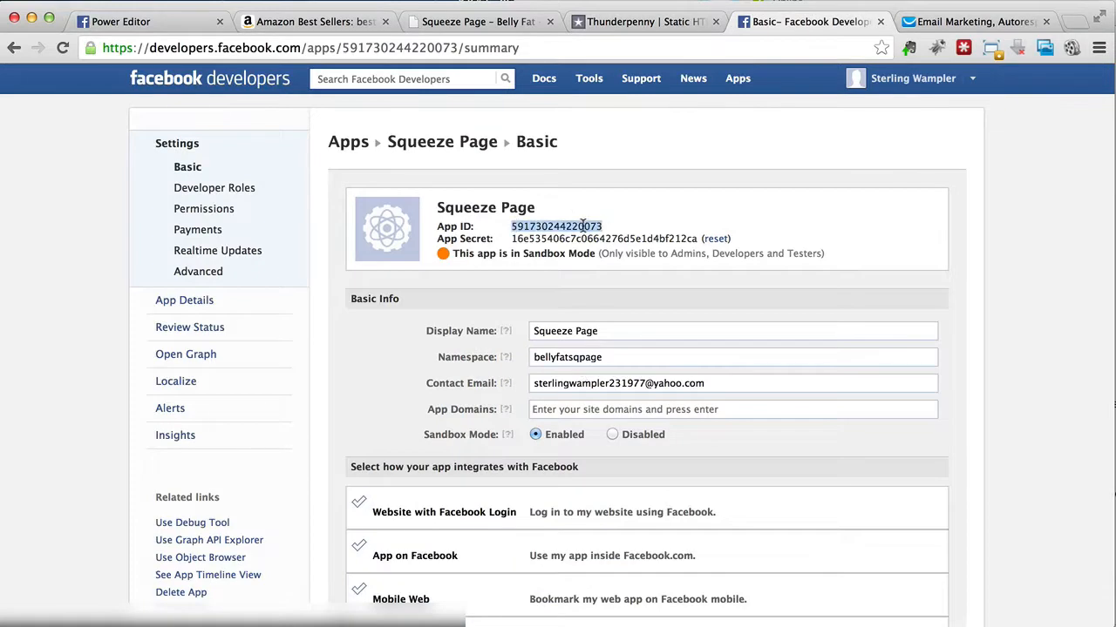
click(642, 28)
key(super+v)
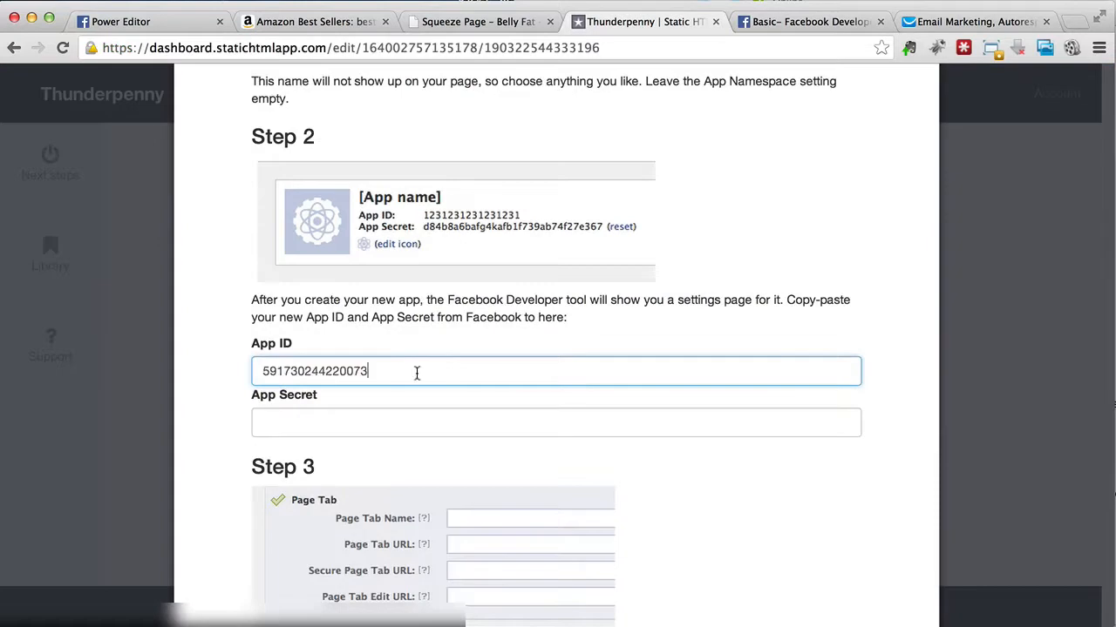
Step: Copy the App Secret from the Facebook developer settings into Thunderpenny's App Secret field
click(766, 26)
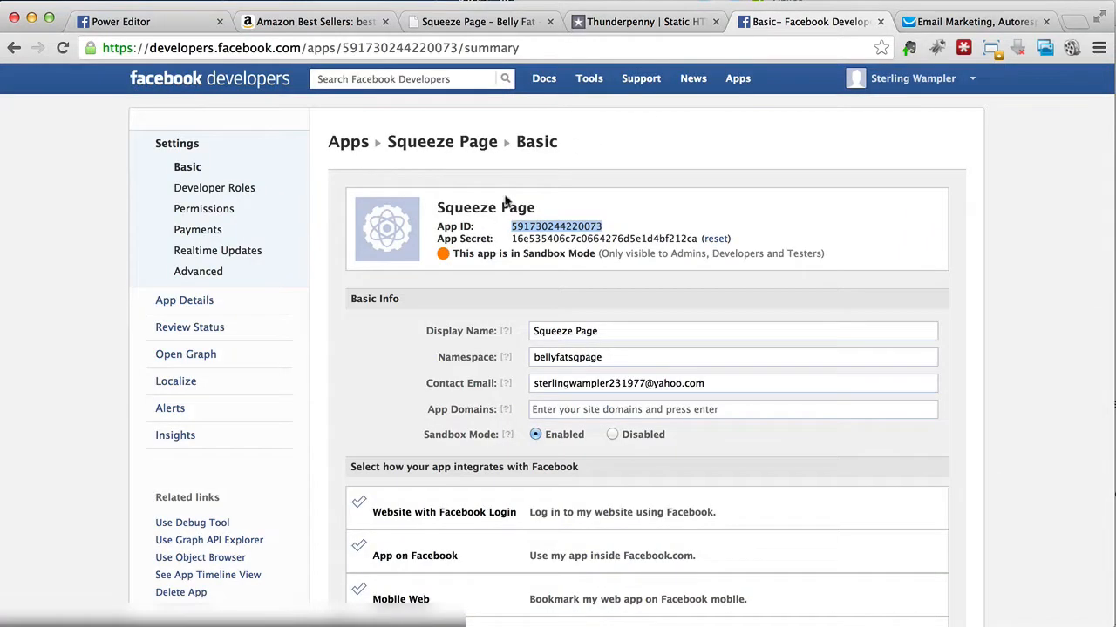
drag(511, 238, 695, 235)
key(super+c)
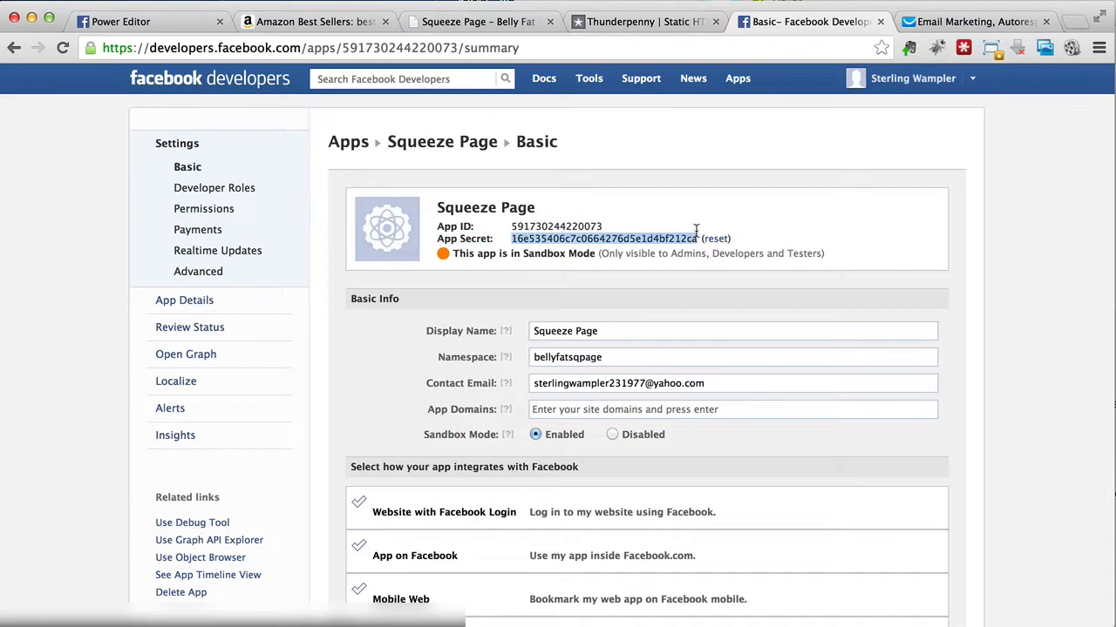
click(645, 25)
click(357, 422)
key(super+v)
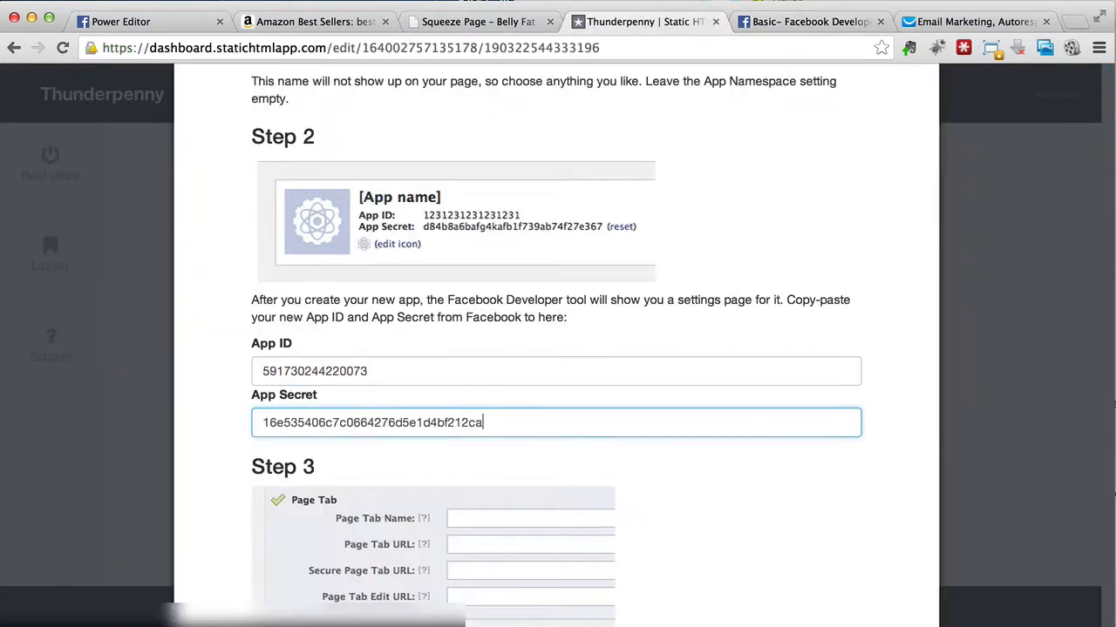
Step: Check Thunderpenny's Step 3, then add the Page Tab integration to the Facebook app with the tab name "Belly Fat Loss"
scroll(357, 422, down, 5)
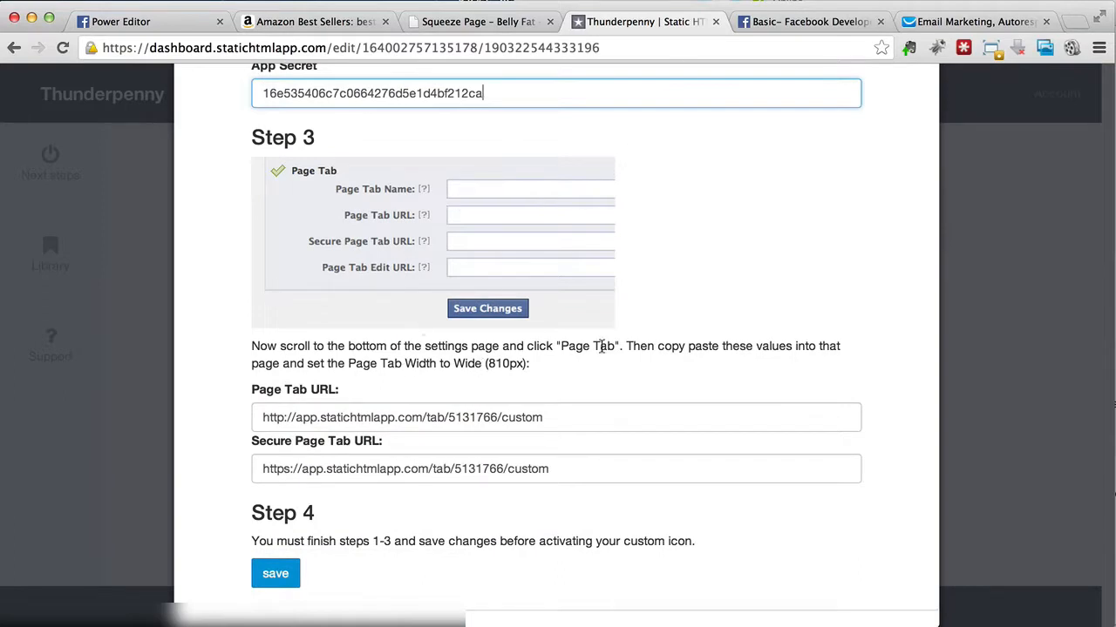
click(800, 23)
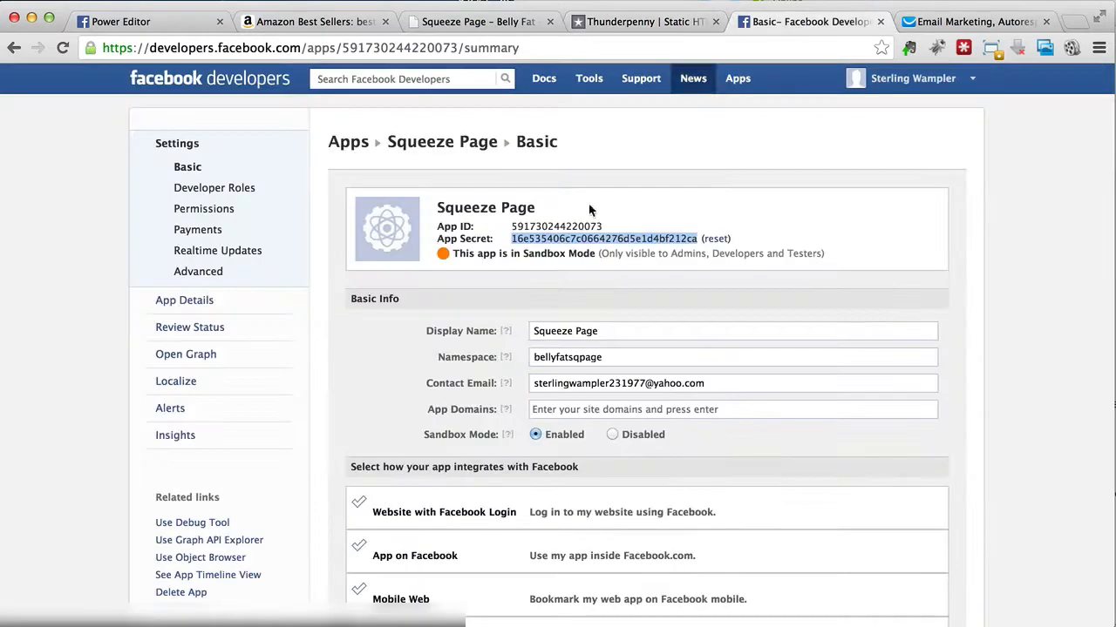
scroll(486, 332, down, 5)
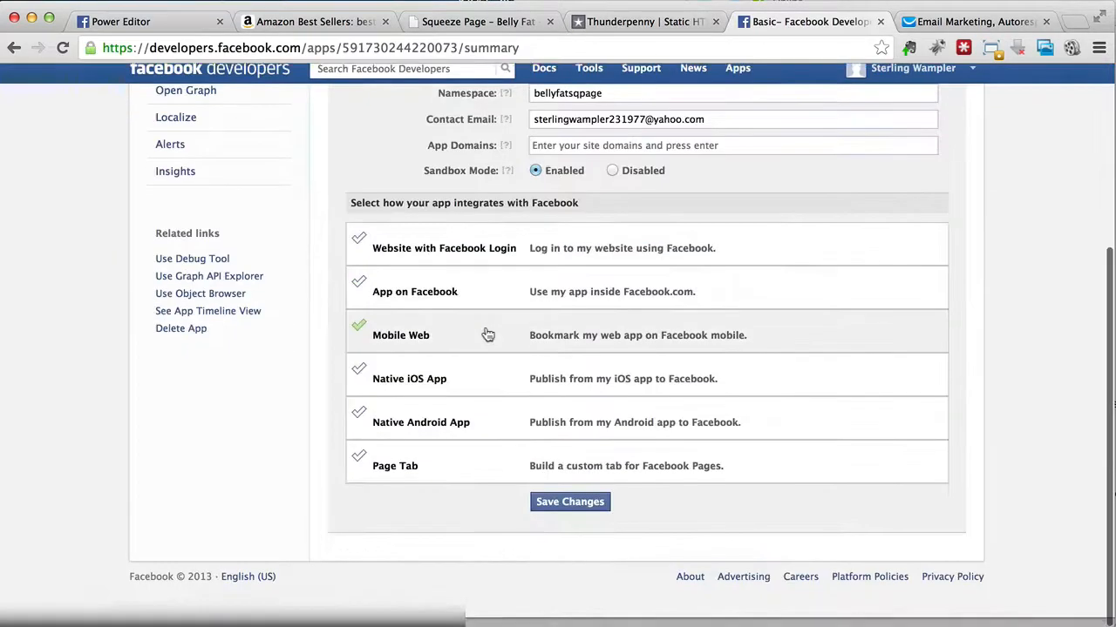
click(550, 479)
scroll(523, 392, down, 4)
click(575, 297)
text(Belly Fat Loss)
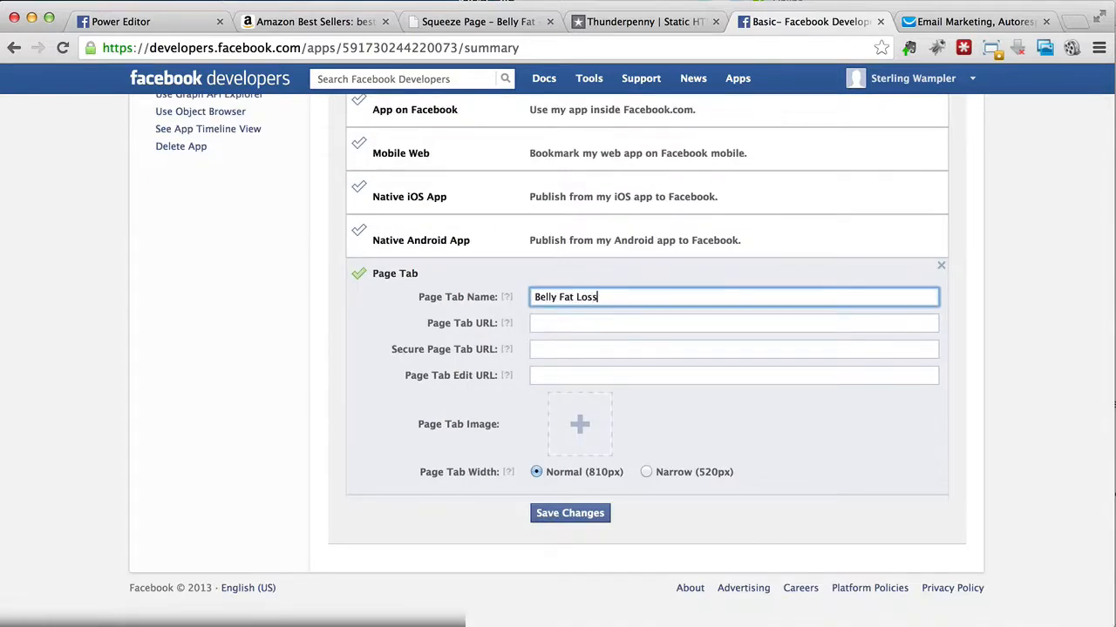
Step: Copy the Page Tab URL from Thunderpenny's Step 3 into the Facebook app's Page Tab URL field
click(590, 324)
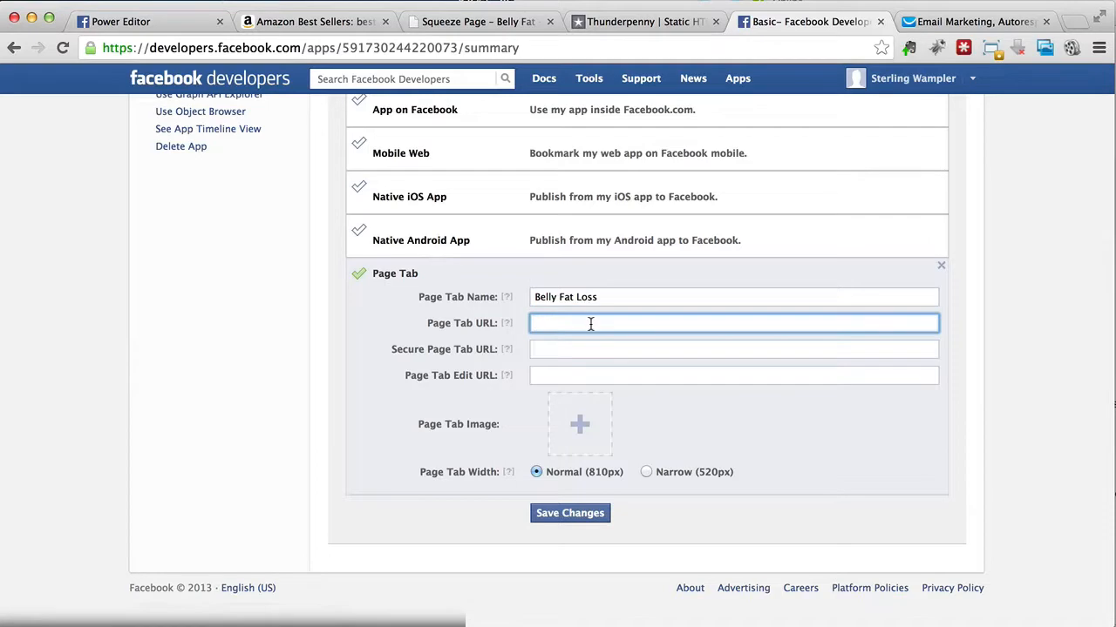
click(651, 26)
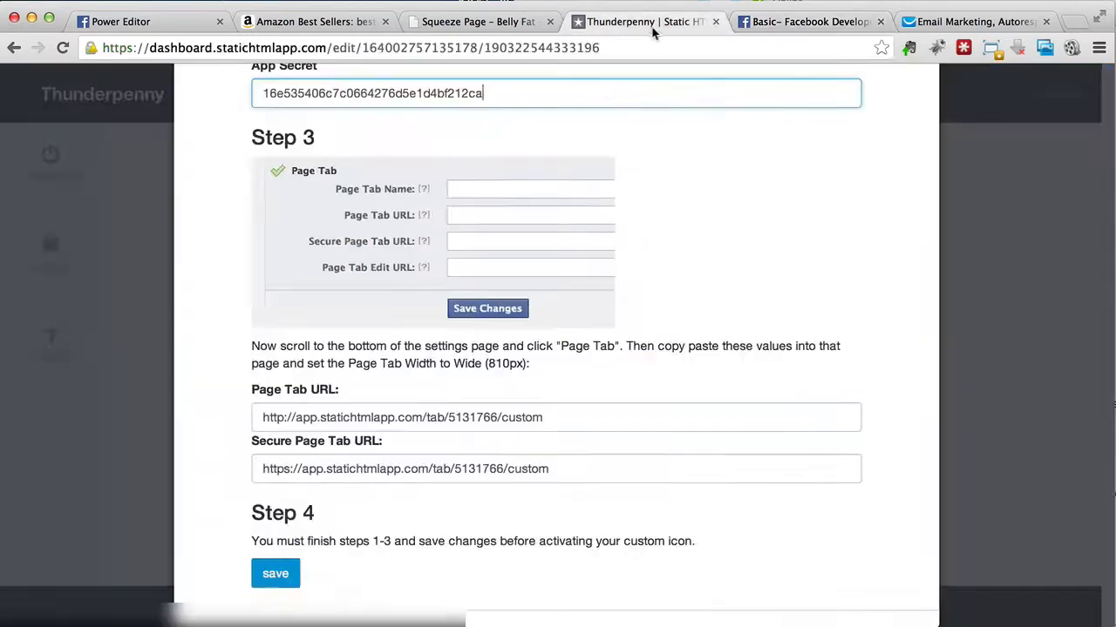
click(385, 419)
key(ctrl+c)
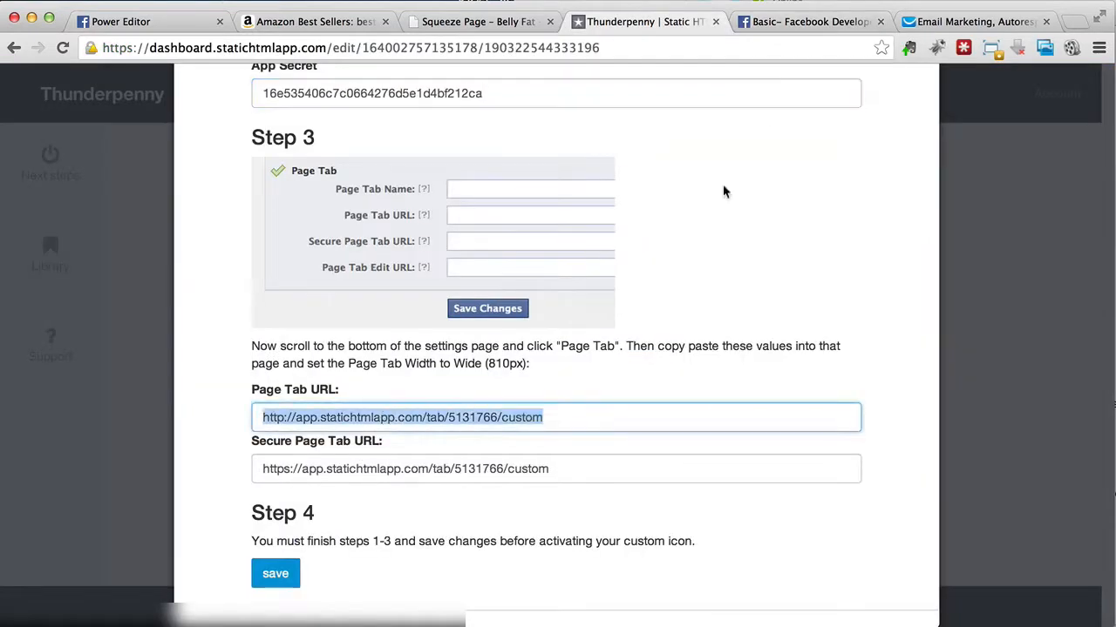
click(793, 22)
key(ctrl+v)
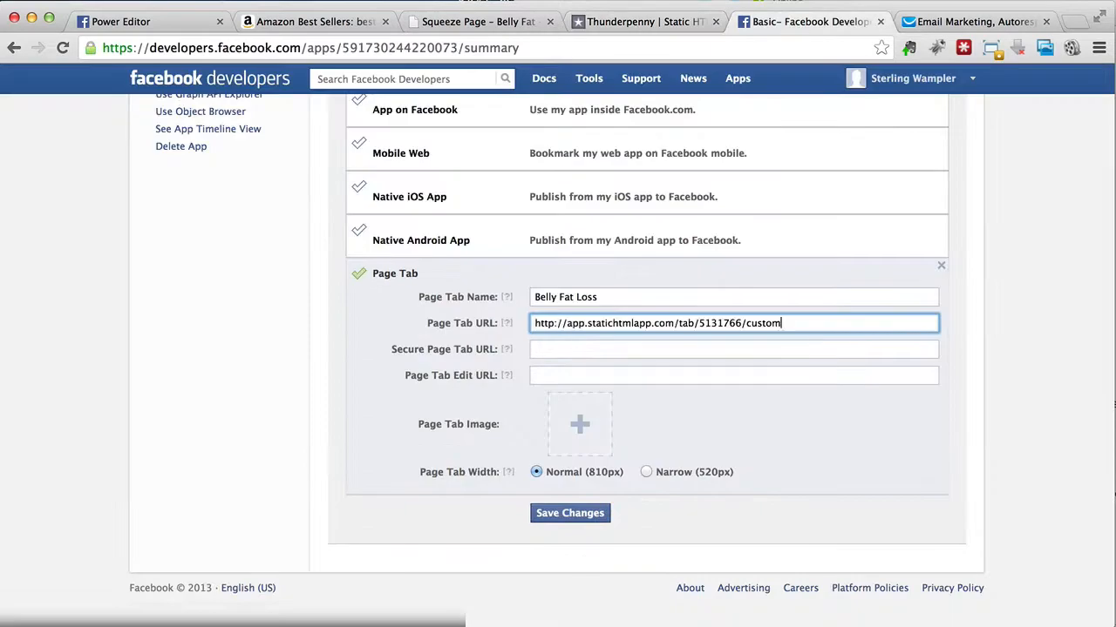
Step: Copy the Secure Page Tab URL from Thunderpenny's Step 3 into the matching field of the Facebook app
click(597, 22)
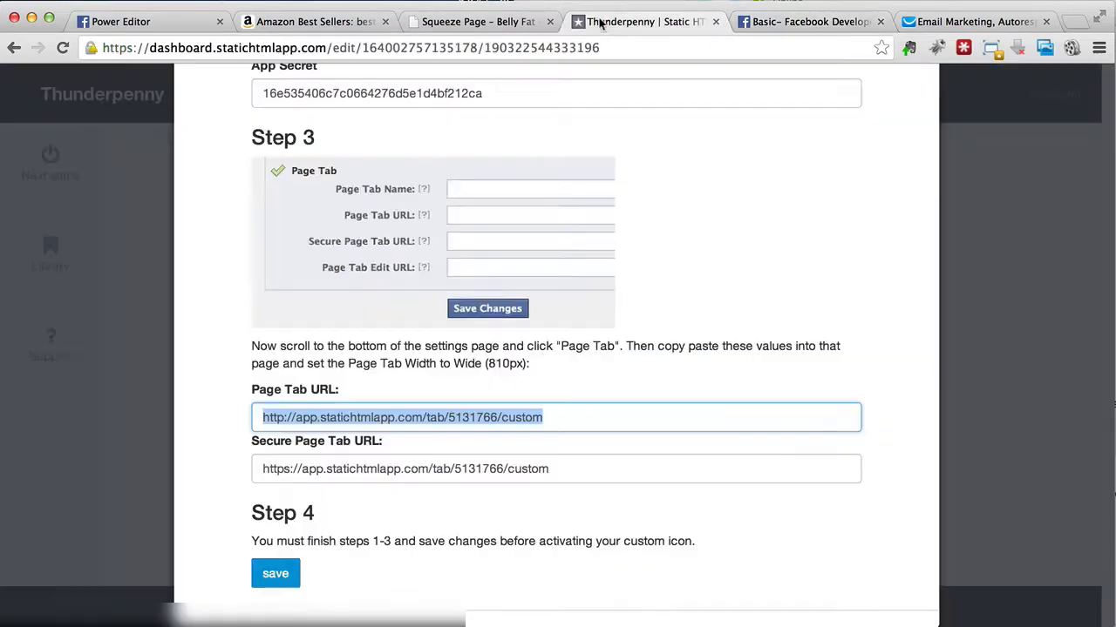
click(393, 468)
key(super+c)
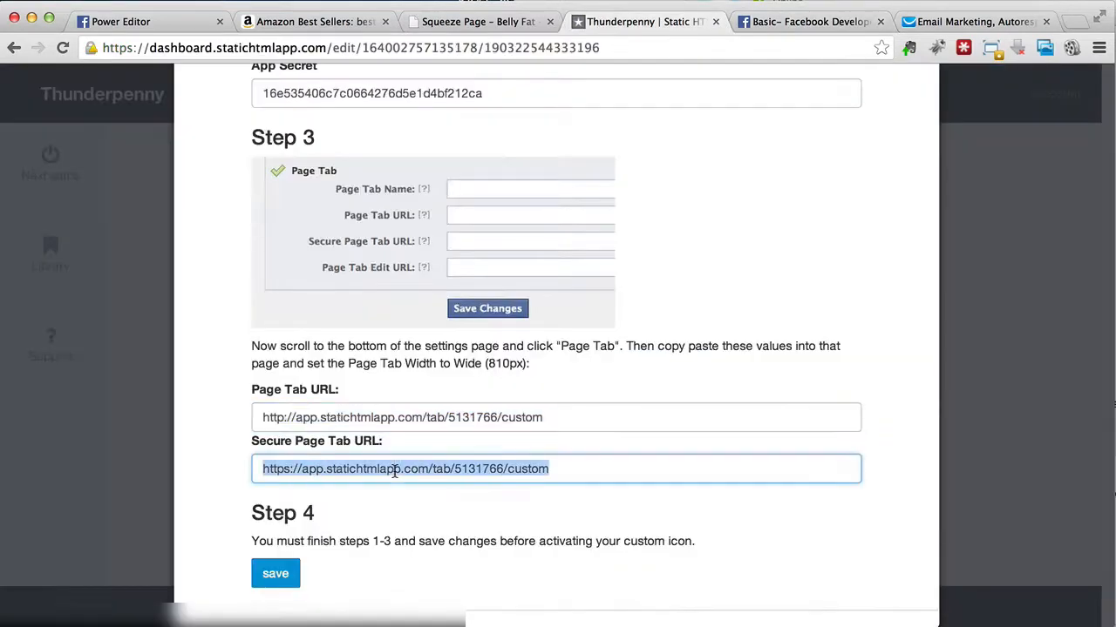
click(793, 22)
click(597, 349)
key(super+v)
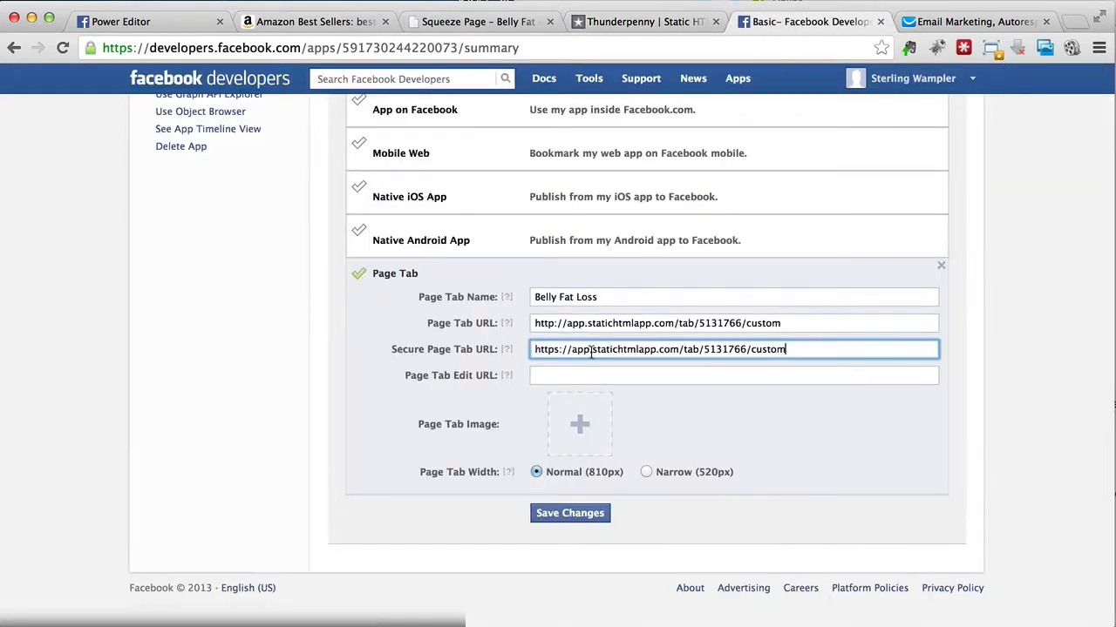
Step: Upload the overweight-figure silhouette as the Page Tab image and save the Facebook app's changes
click(572, 445)
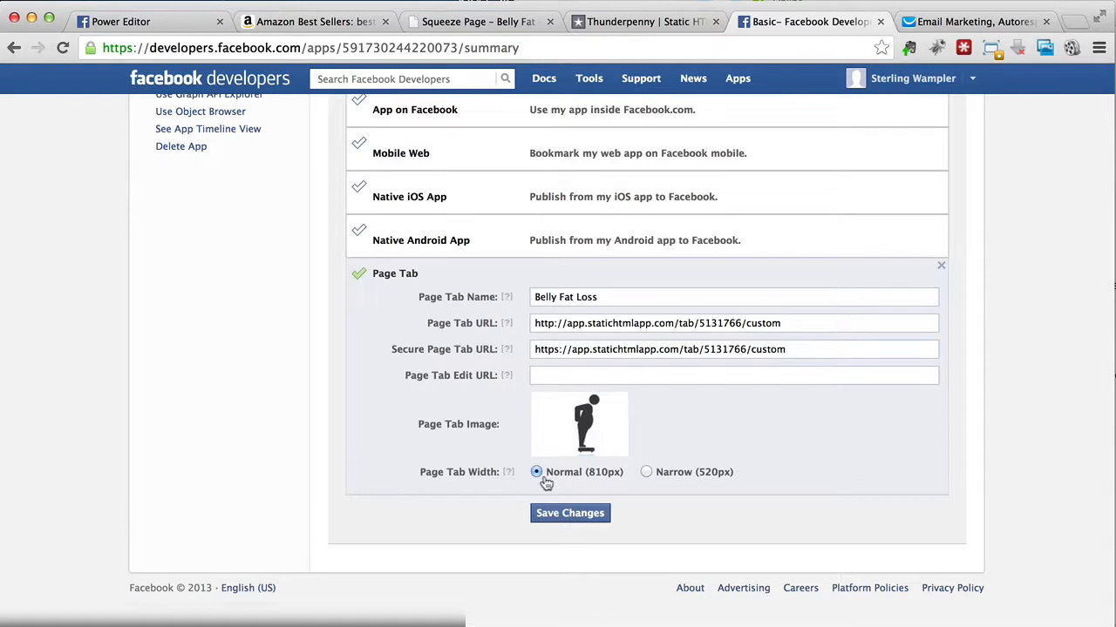
click(560, 521)
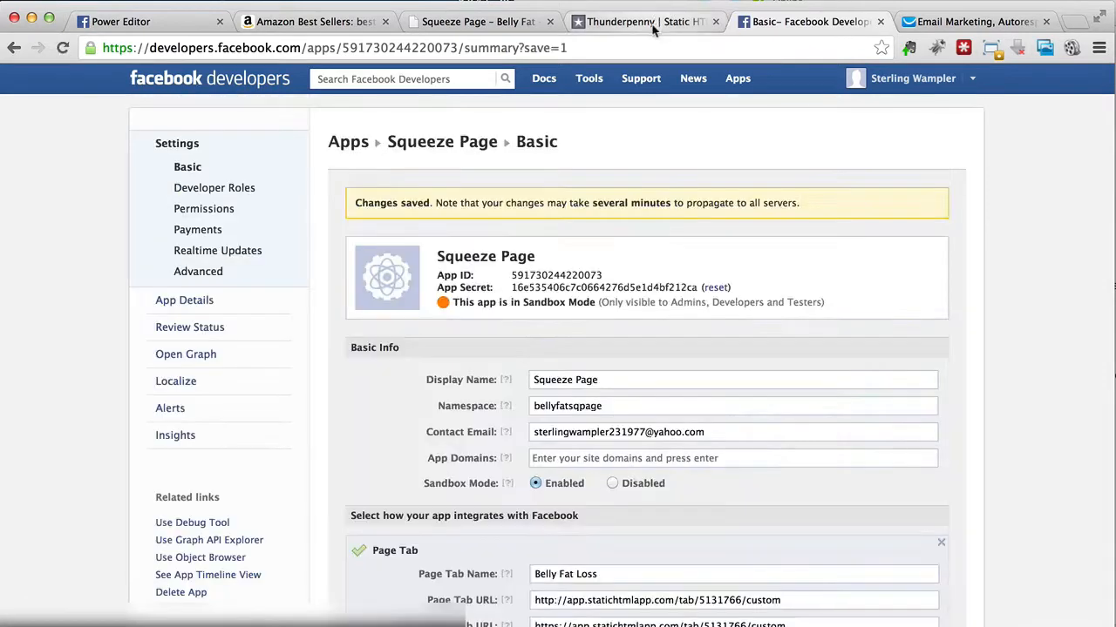
Step: Save the custom icon settings in Thunderpenny's Step 4 and activate the custom icon
click(645, 22)
scroll(595, 363, down, 1)
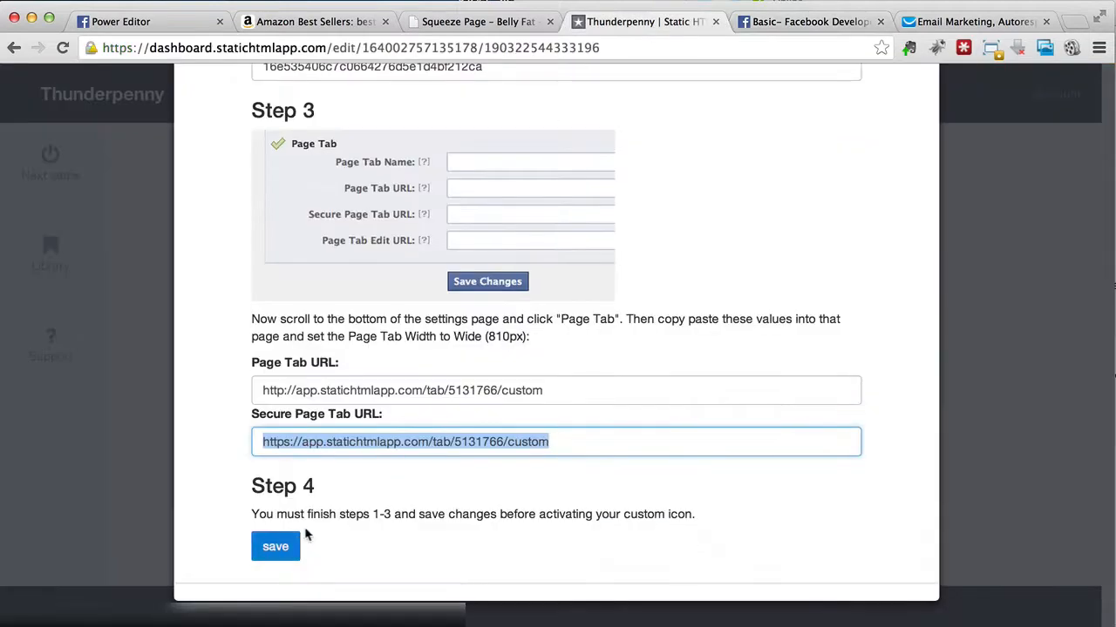
click(340, 527)
click(288, 545)
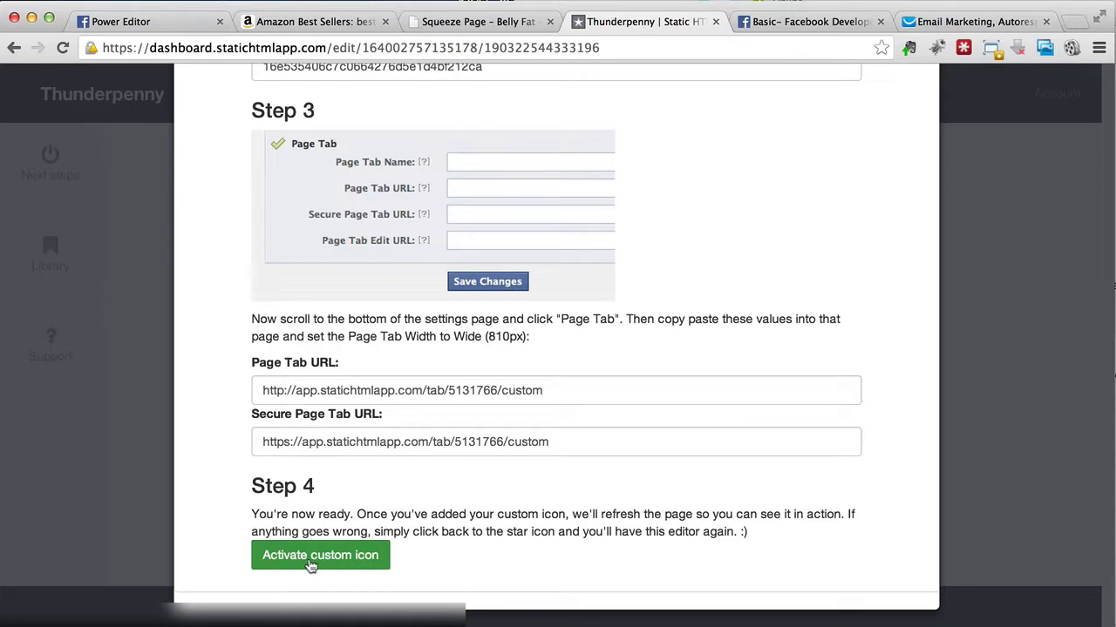
click(310, 564)
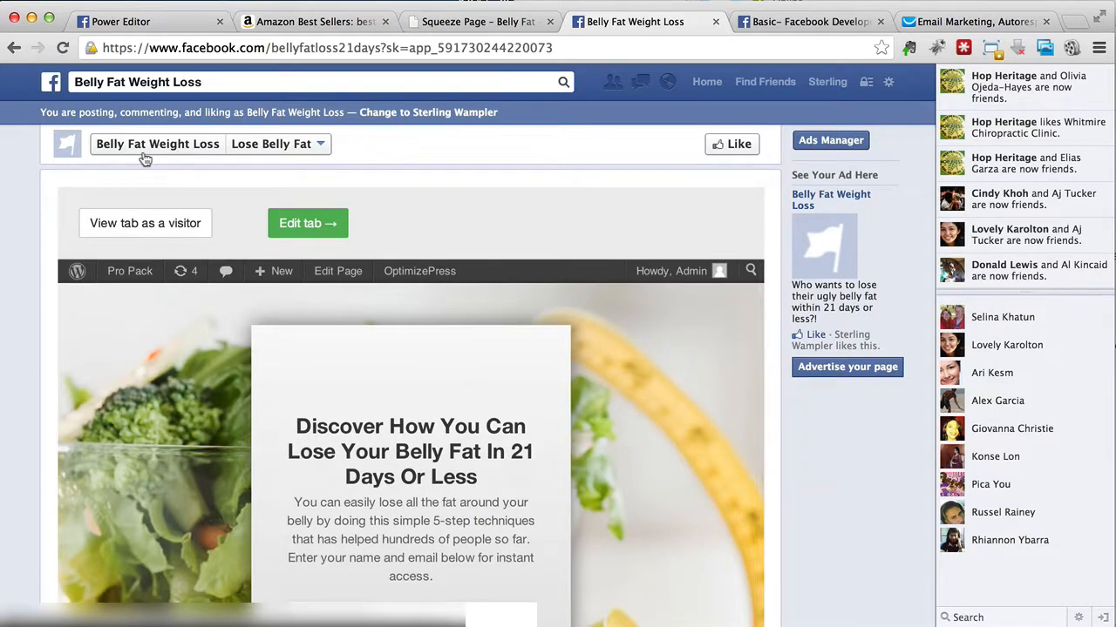
Step: Open the Belly Fat Weight Loss page, skip setting a profile picture, and check the tab icons and the Admin Panel
click(145, 157)
scroll(486, 361, down, 5)
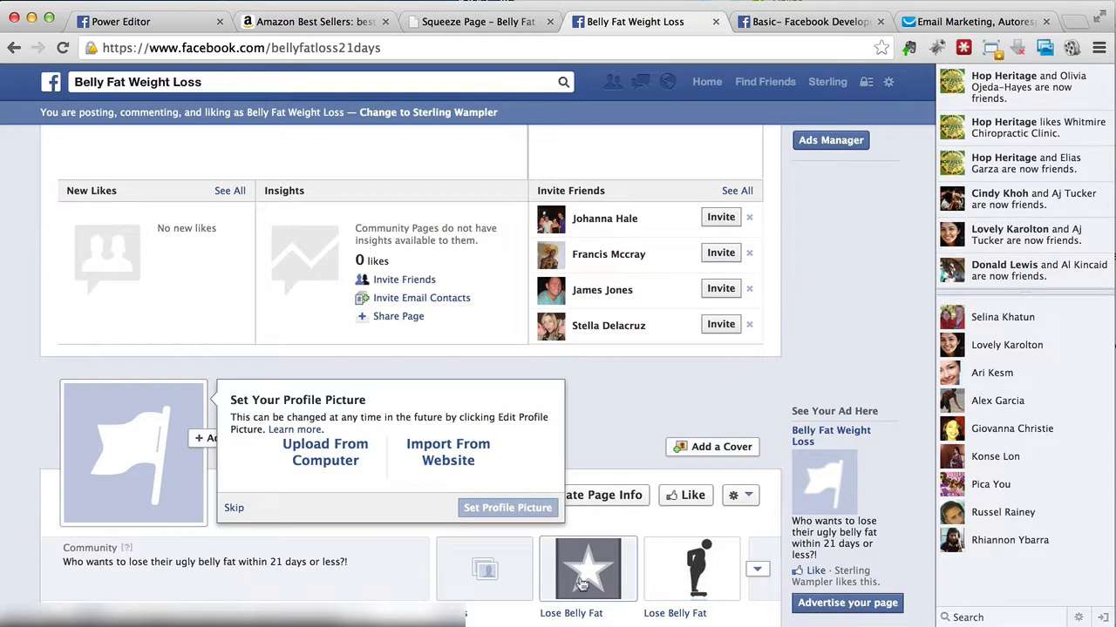
click(233, 508)
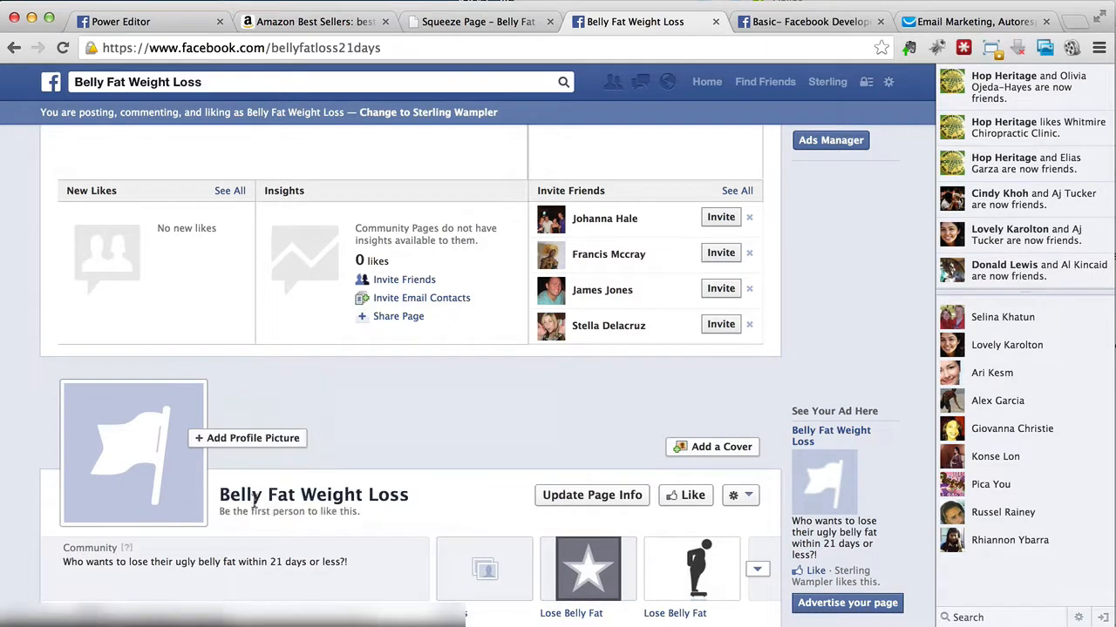
scroll(471, 440, up, 2)
scroll(471, 440, down, 4)
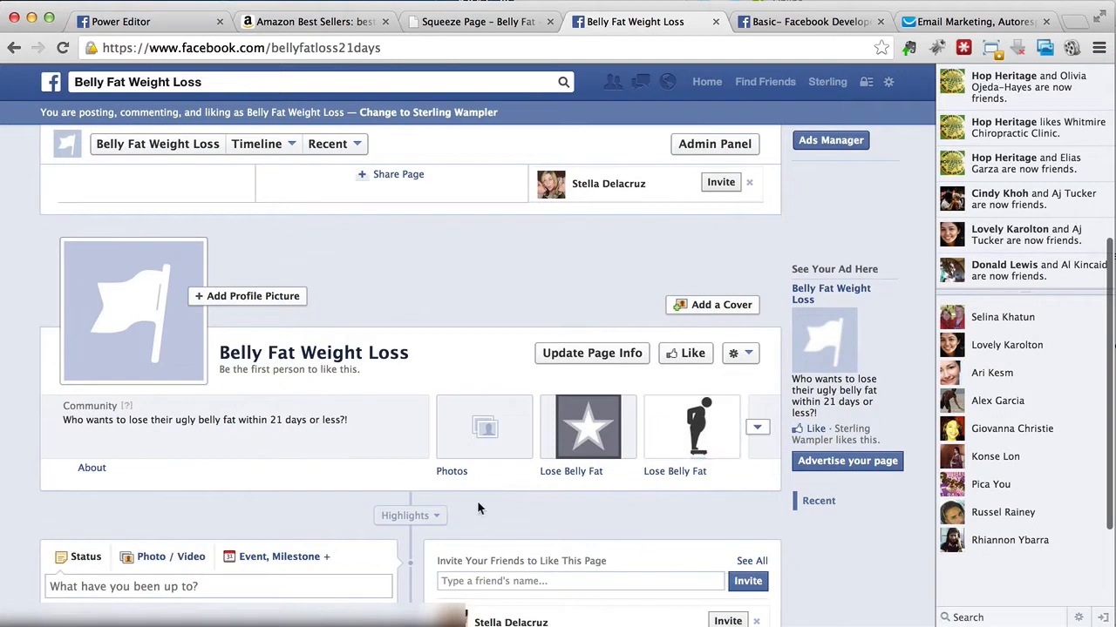
scroll(468, 475, up, 3)
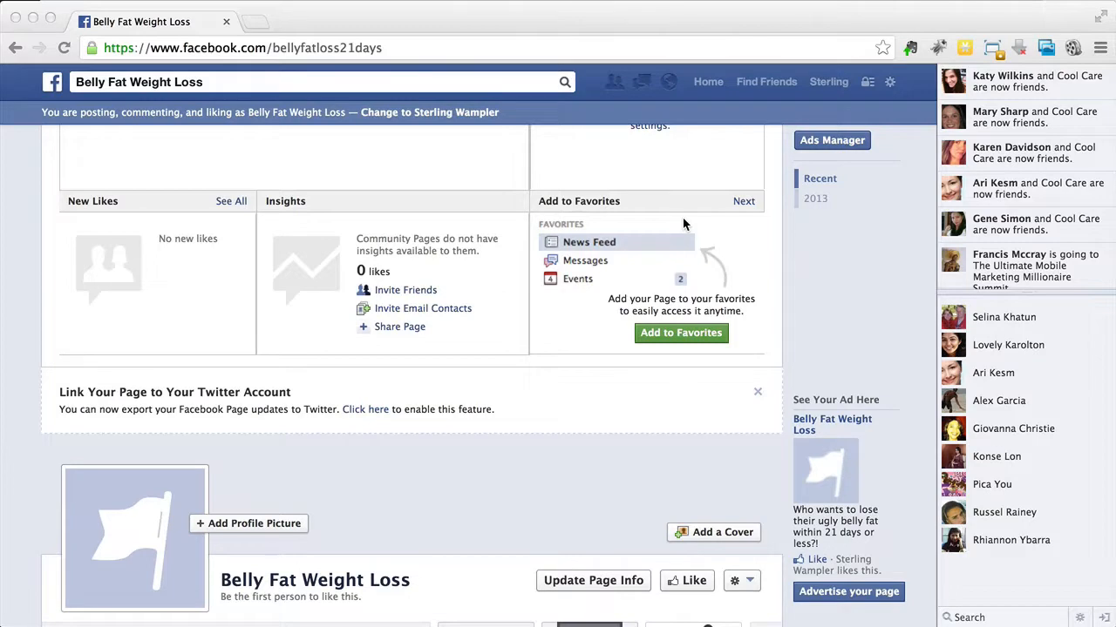
scroll(683, 223, up, 3)
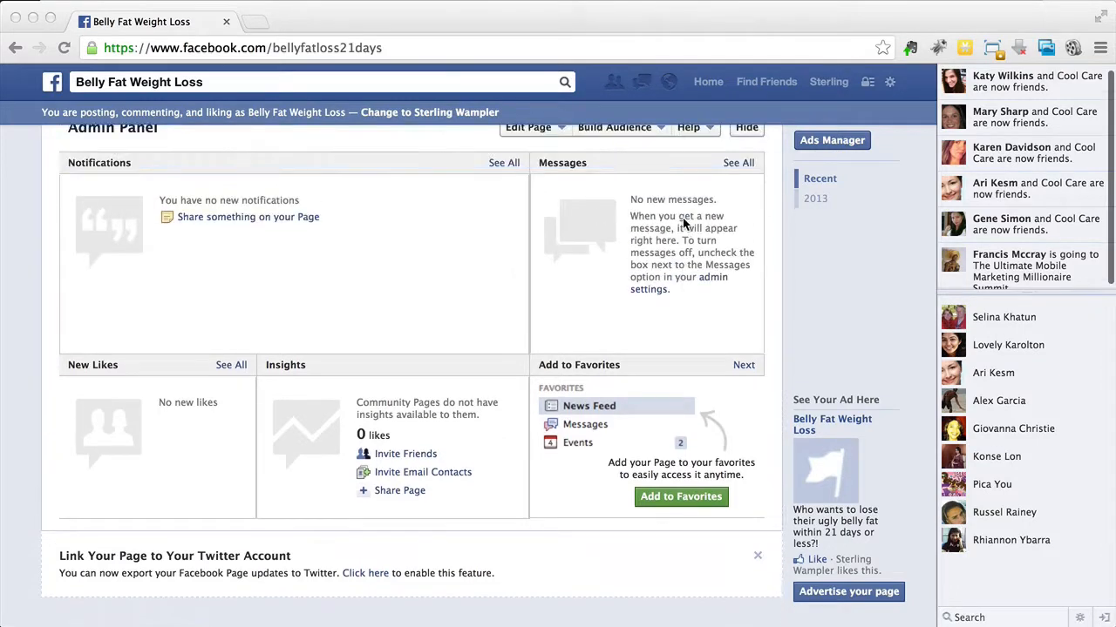
scroll(683, 223, up, 1)
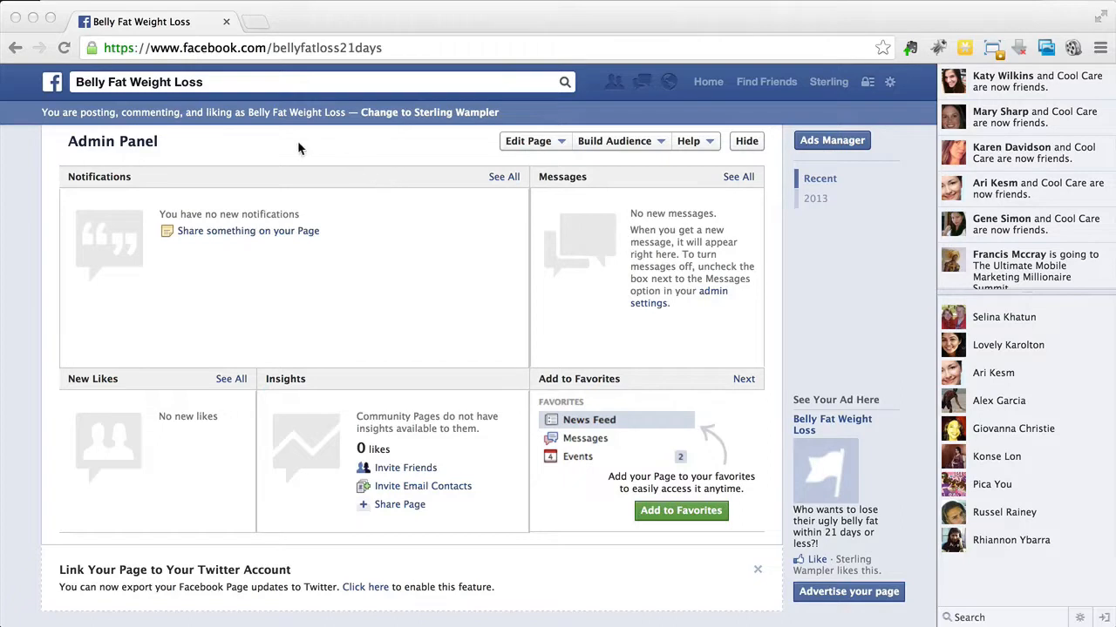
Step: Search Facebook for "Advertising", open the Advertising on Facebook result and start creating a new ad
click(241, 79)
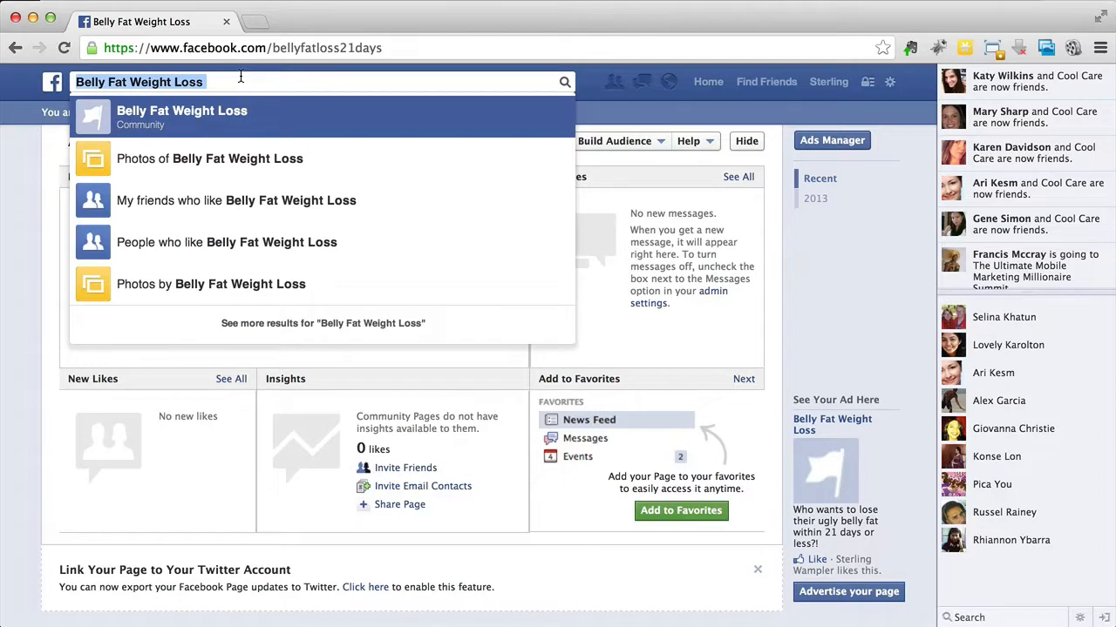
text(Advertising)
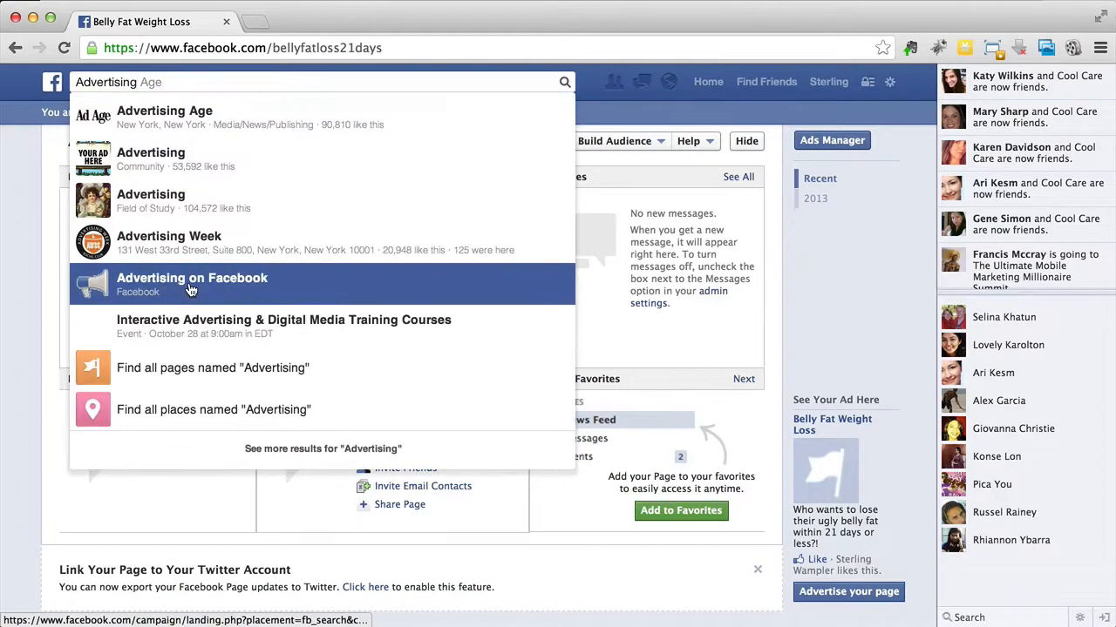
click(190, 290)
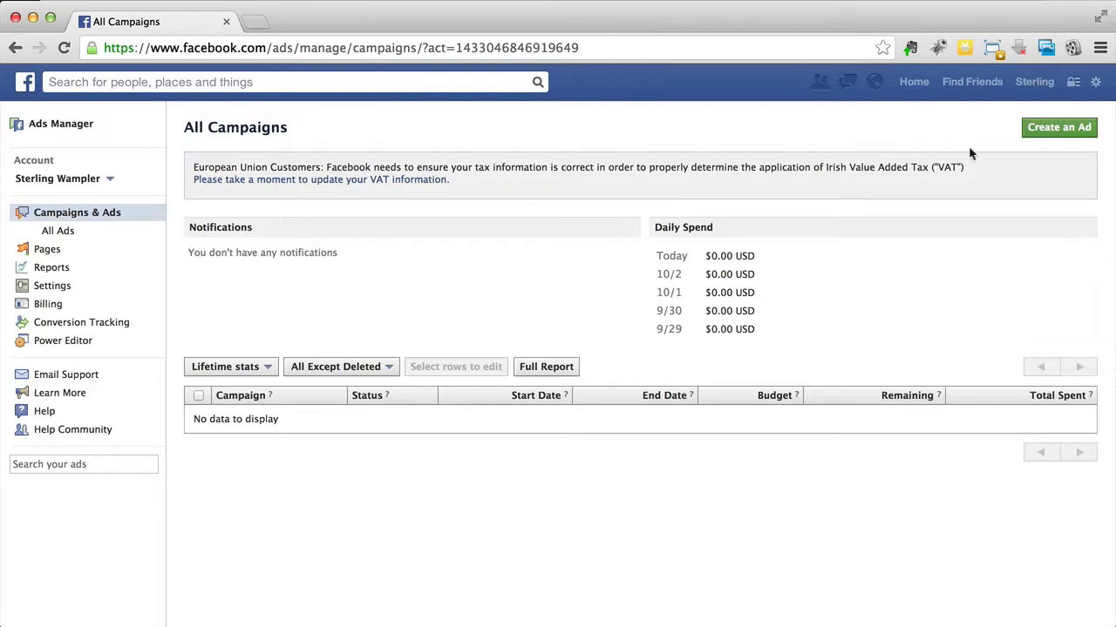
click(1060, 138)
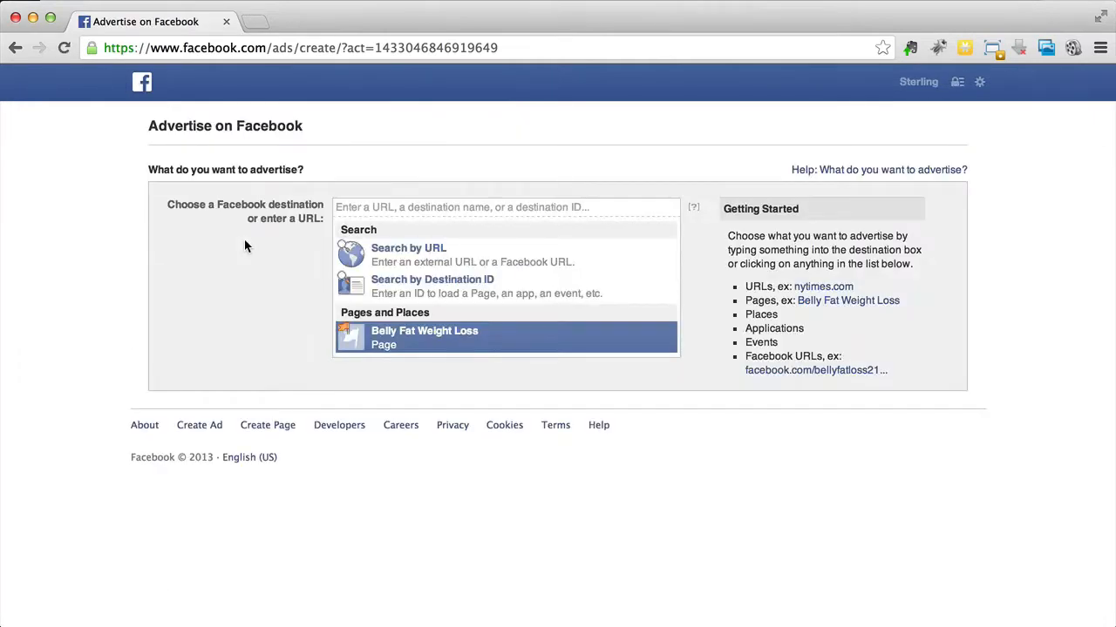
Step: Try the Belly Fat Weight Loss page as the ad's destination and look through the ad's image and text sections
click(465, 341)
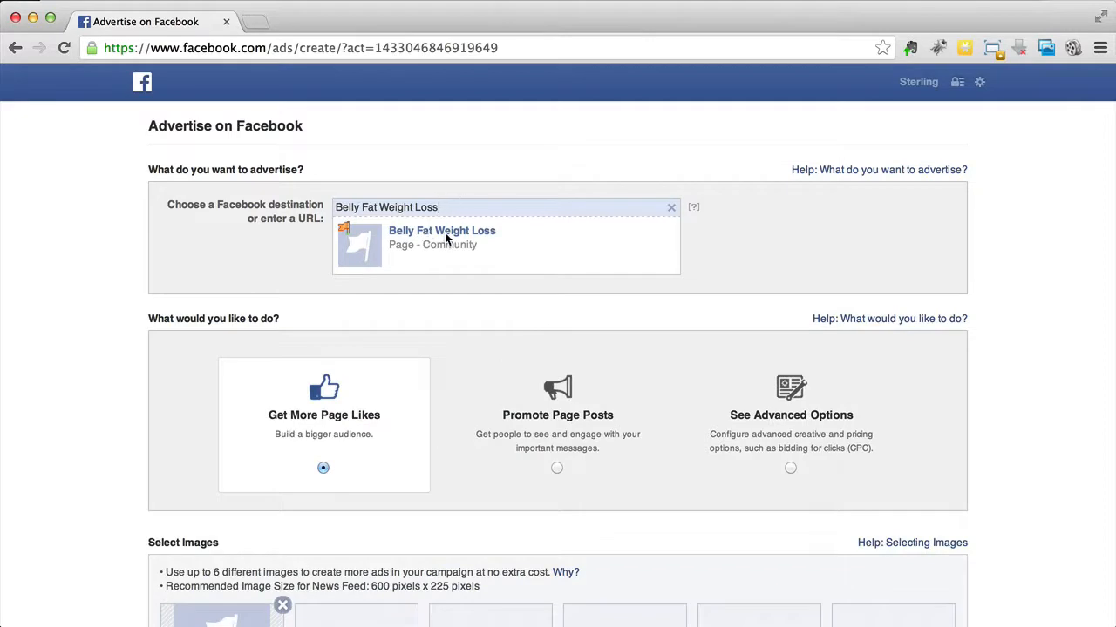
click(671, 207)
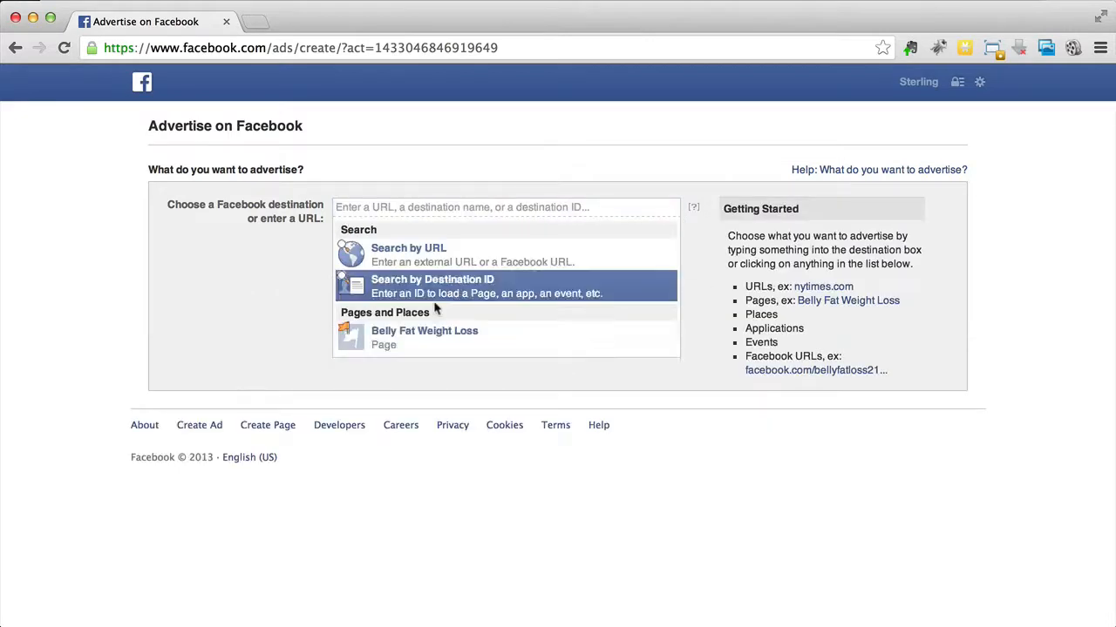
click(396, 344)
scroll(322, 273, down, 4)
scroll(323, 272, down, 3)
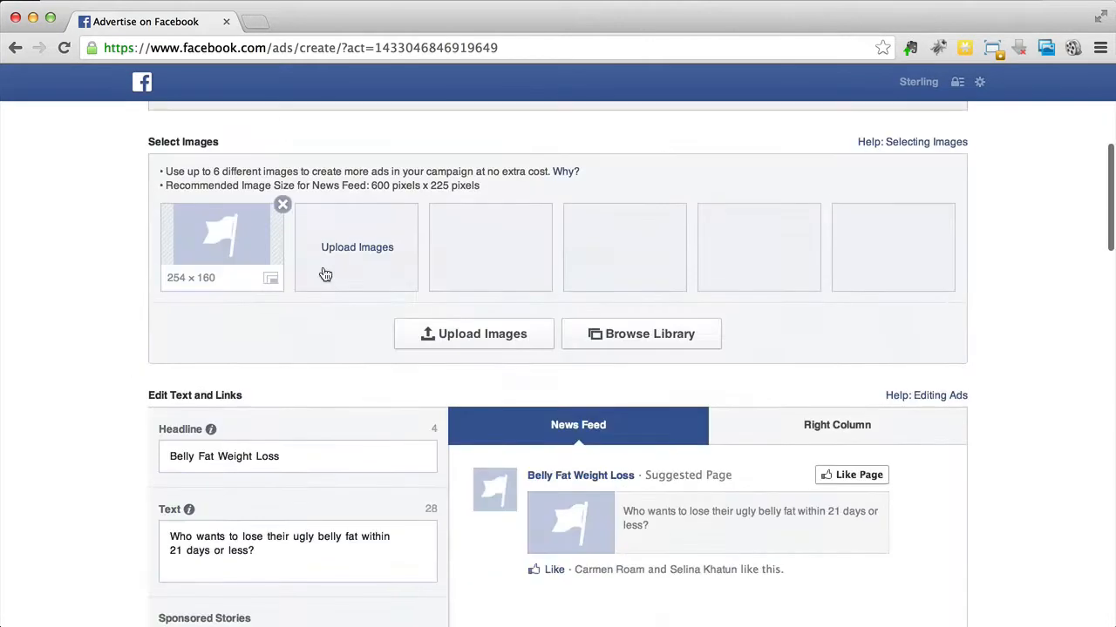
scroll(323, 266, up, 10)
Step: In a new browser tab, go to the Belly Fat Weight Loss page and open its Lose Belly Fat tab with the silhouette icon
right_click(143, 77)
click(231, 82)
click(309, 25)
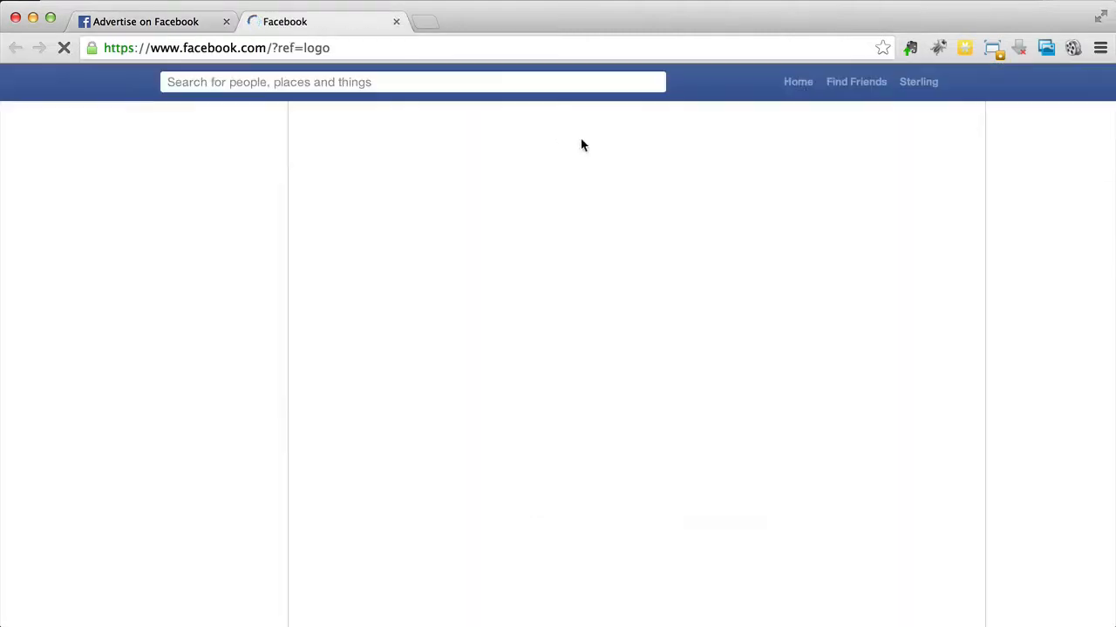
click(78, 324)
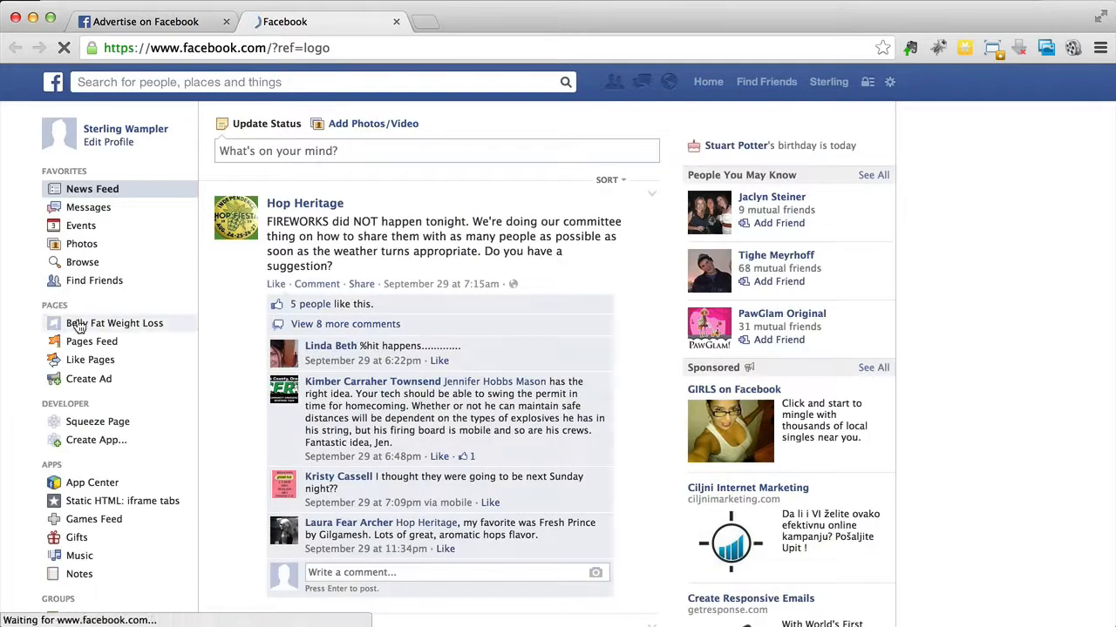
scroll(598, 417, down, 3)
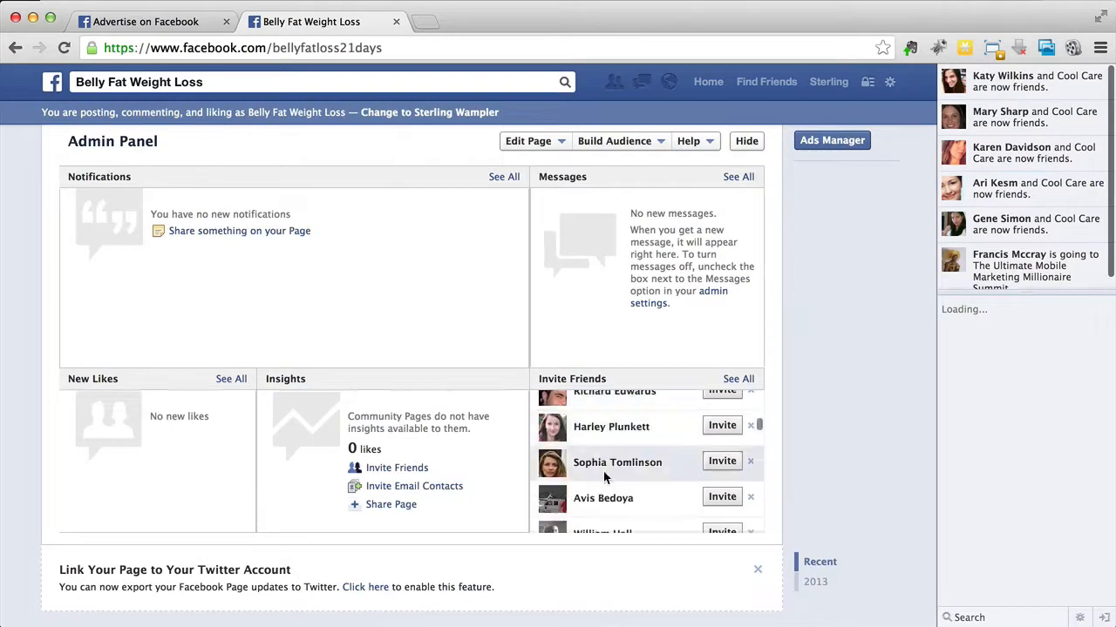
scroll(479, 537, down, 5)
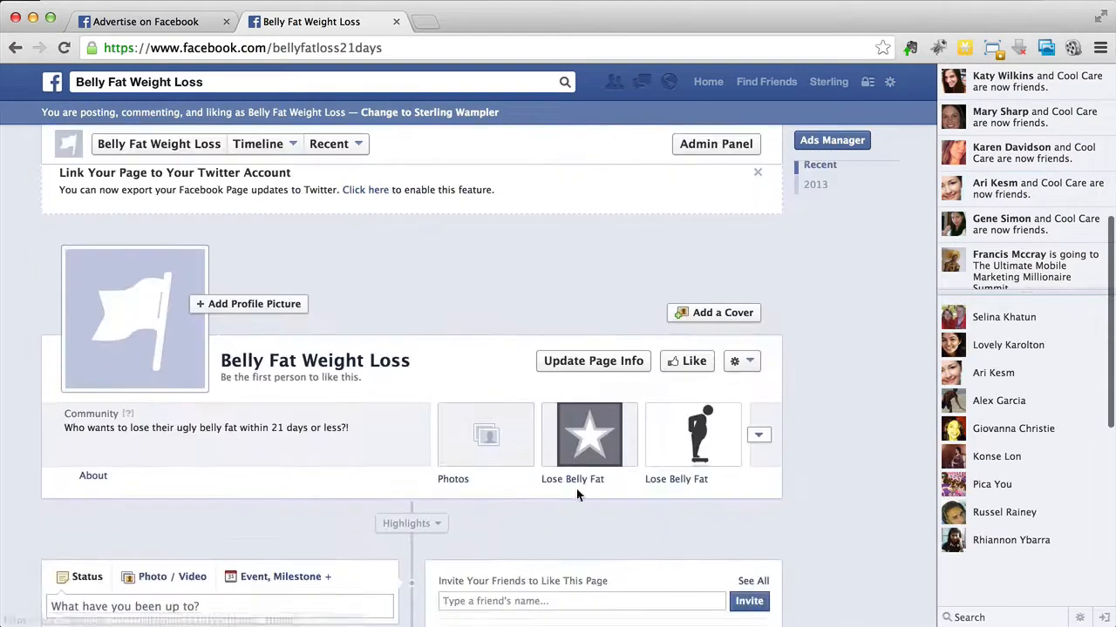
click(661, 467)
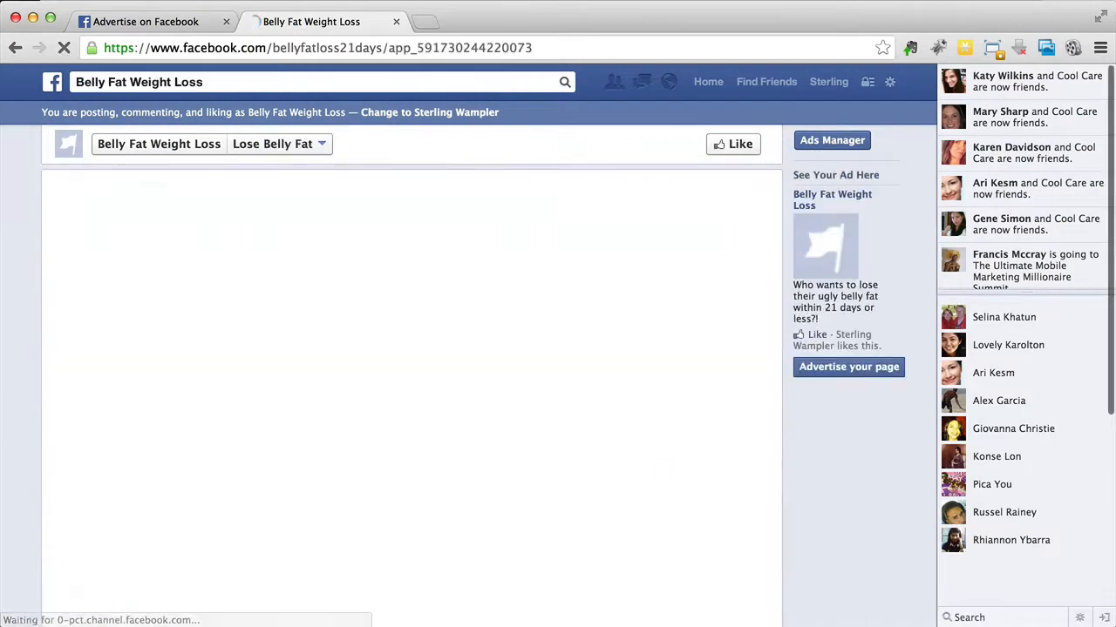
Step: Copy the Lose Belly Fat tab's URL and open the tab in visitor mode
click(401, 47)
right_click(403, 46)
click(422, 72)
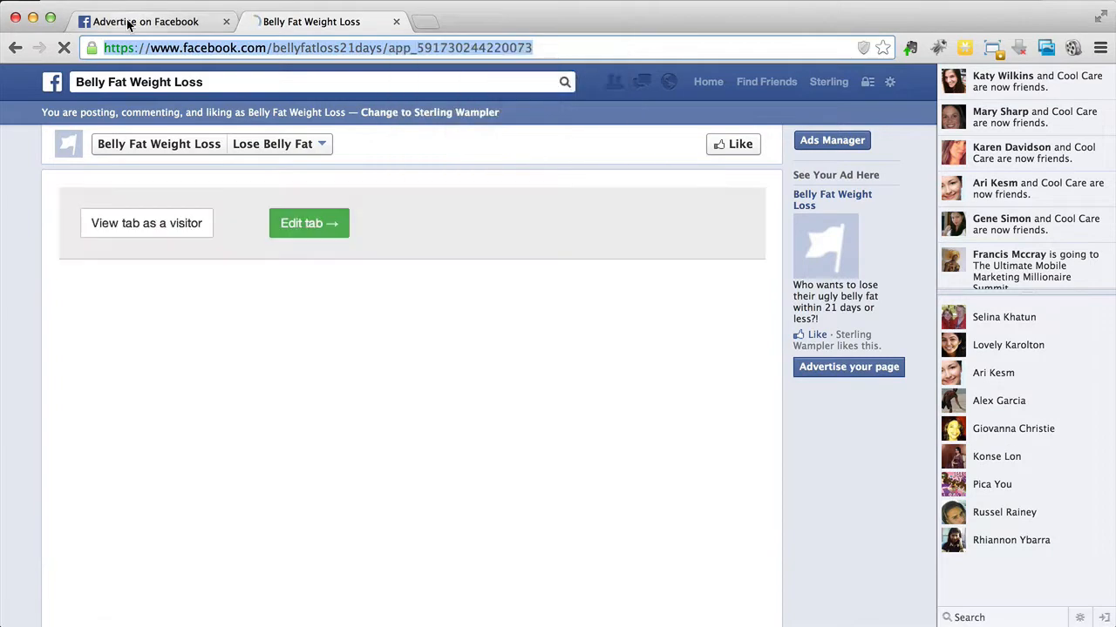
click(155, 224)
click(207, 398)
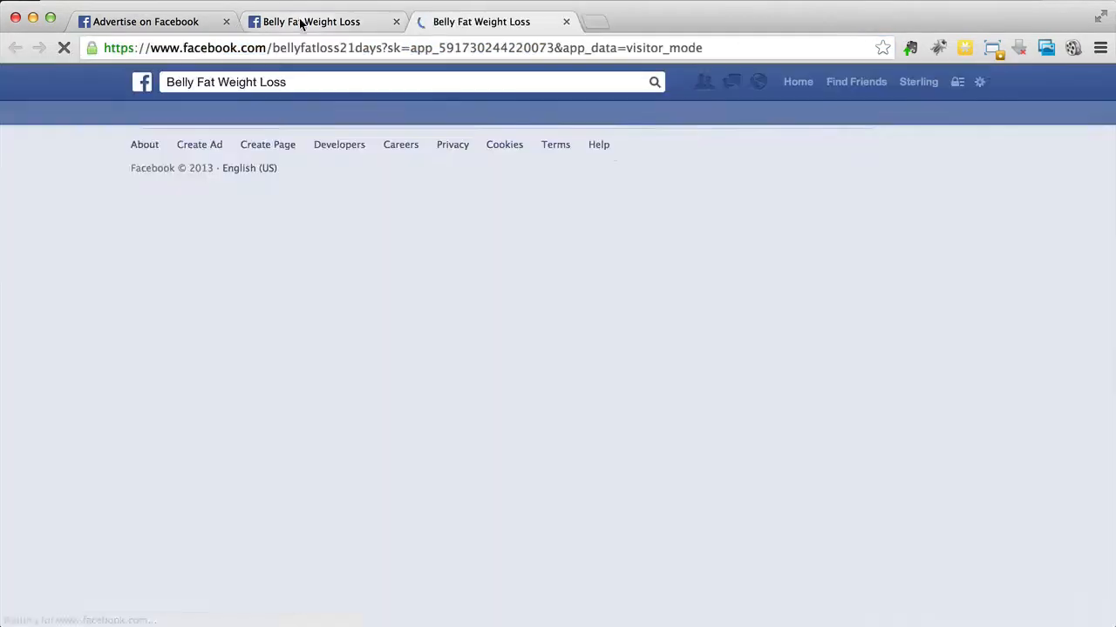
Step: Try to set the copied Lose Belly Fat tab URL as the ad's destination
click(186, 23)
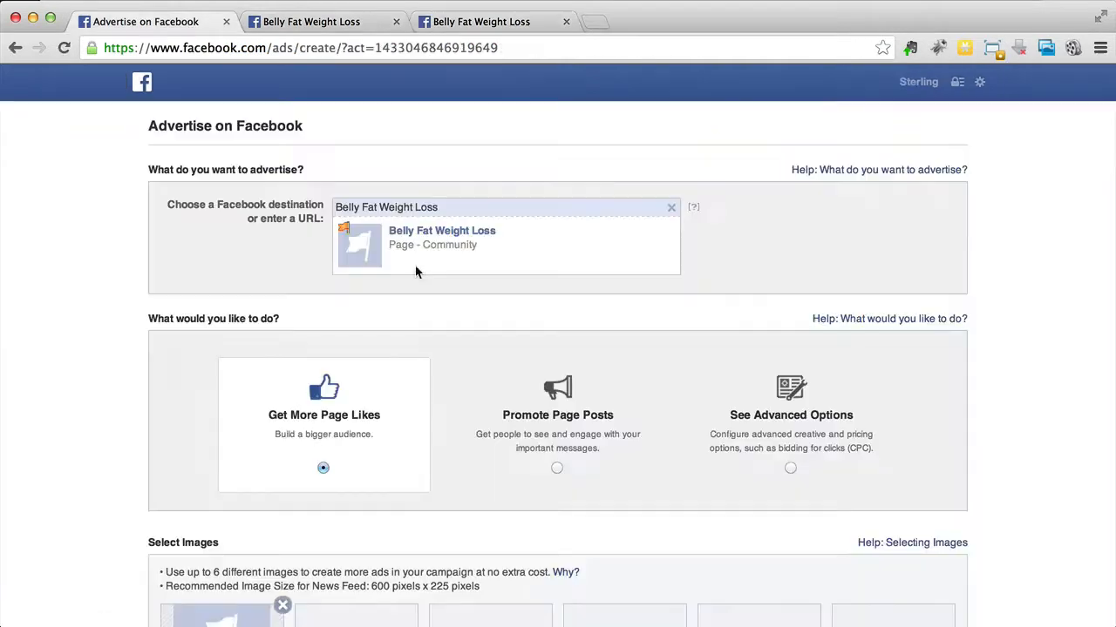
double_click(449, 207)
right_click(448, 207)
click(498, 293)
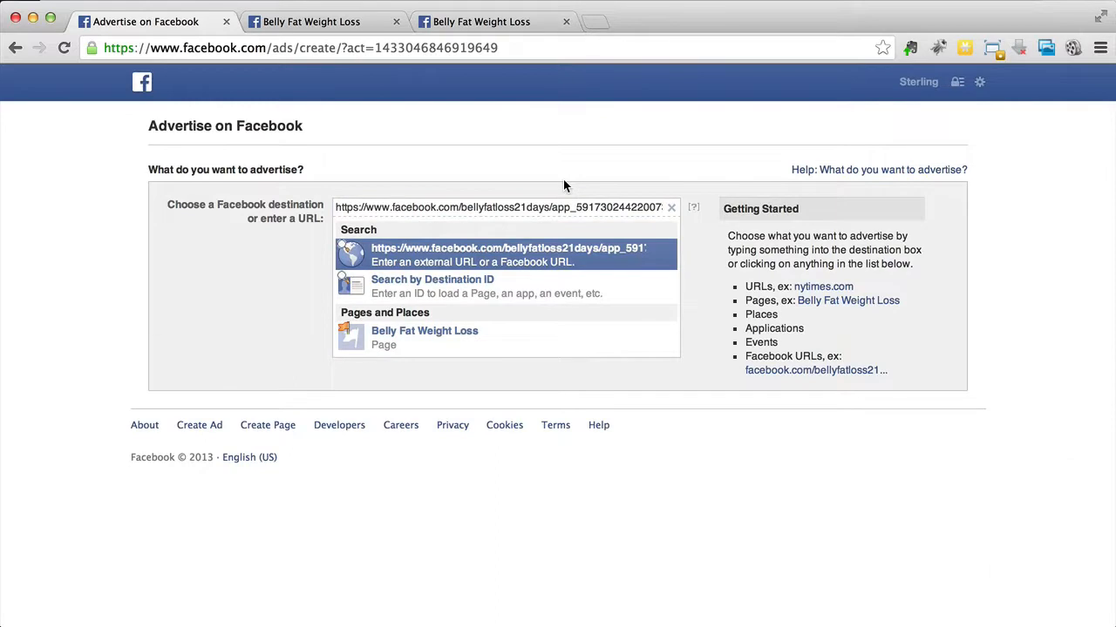
click(512, 261)
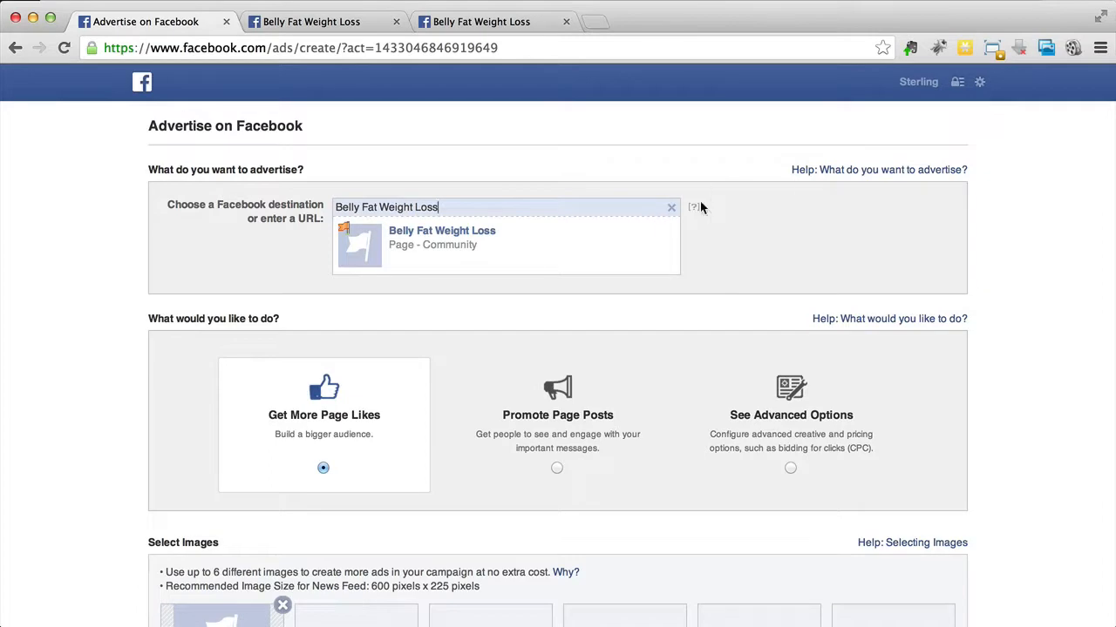
Step: Switch the ad's destination to a search by destination ID and copy the numeric app ID from the Lose Belly Fat tab's URL
click(671, 208)
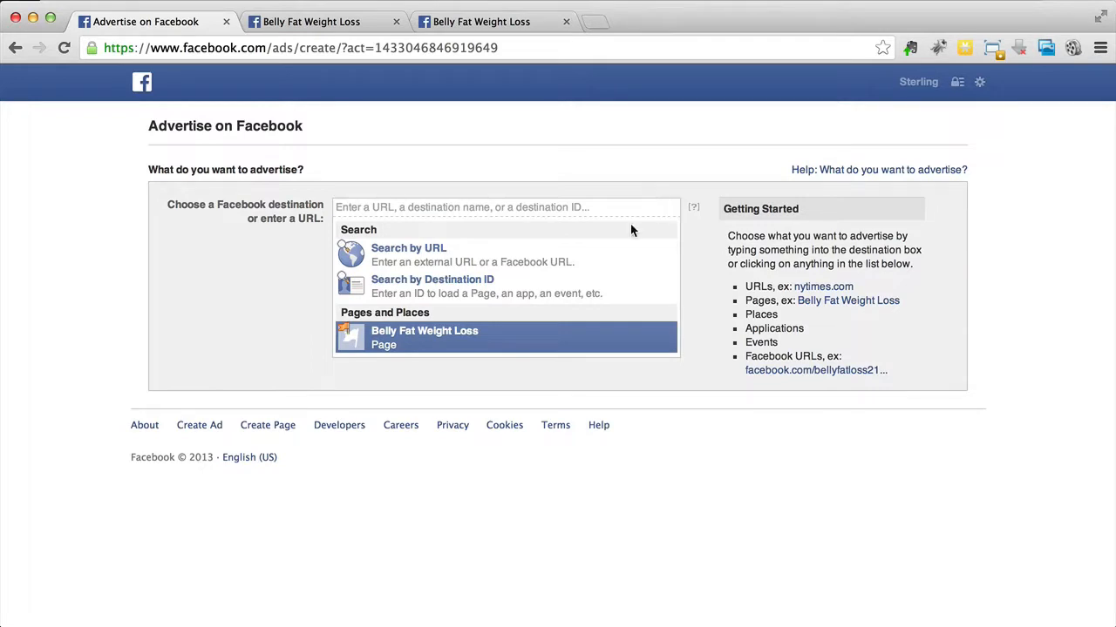
click(580, 284)
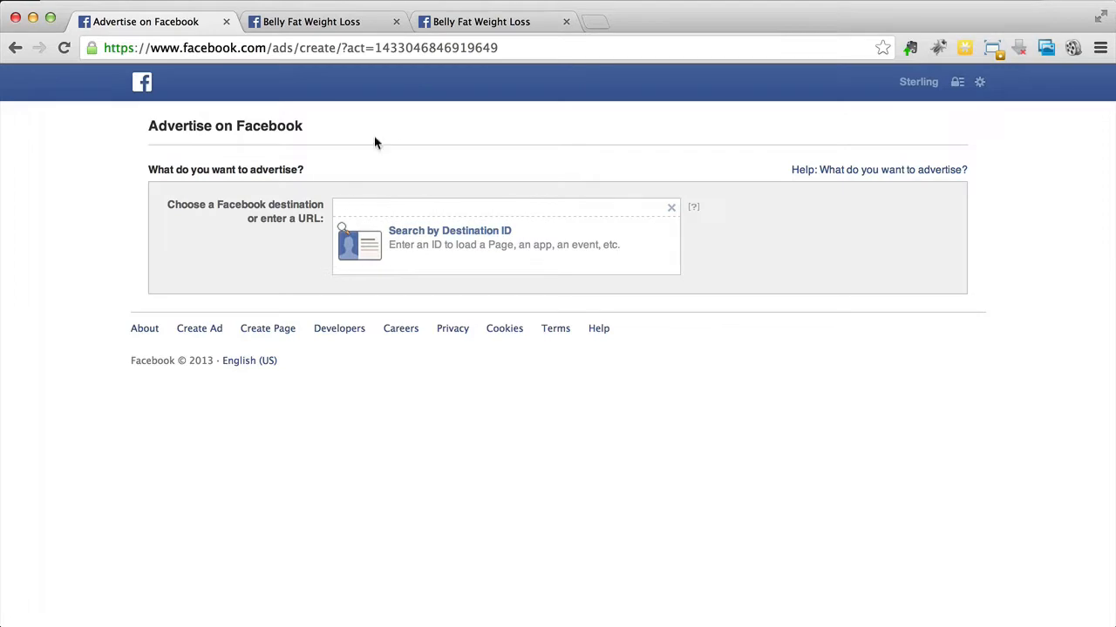
click(305, 21)
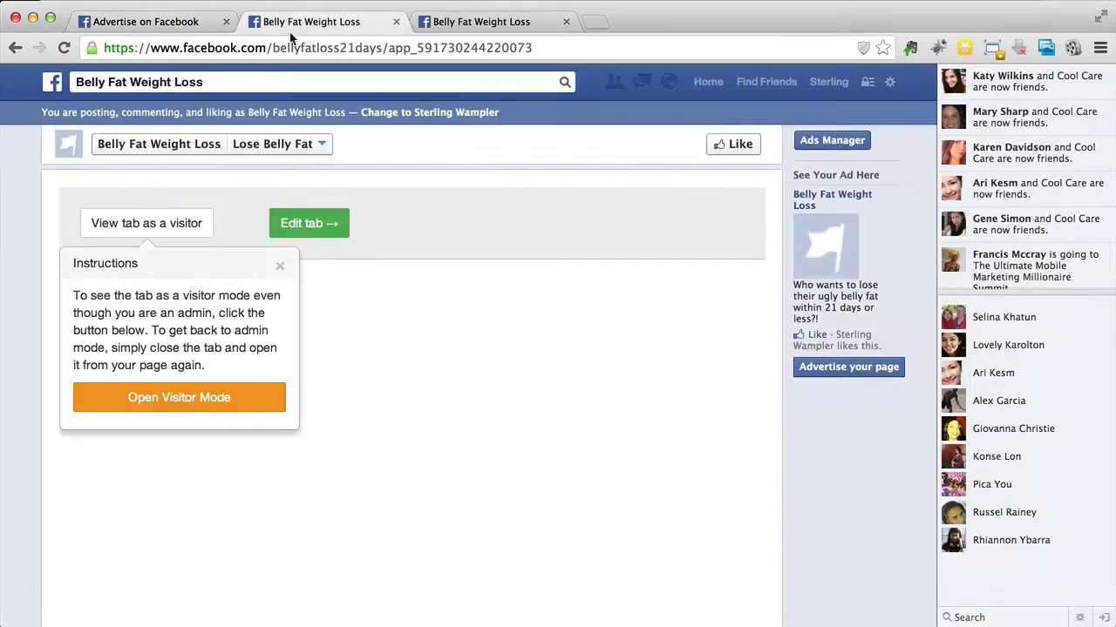
click(391, 50)
click(396, 50)
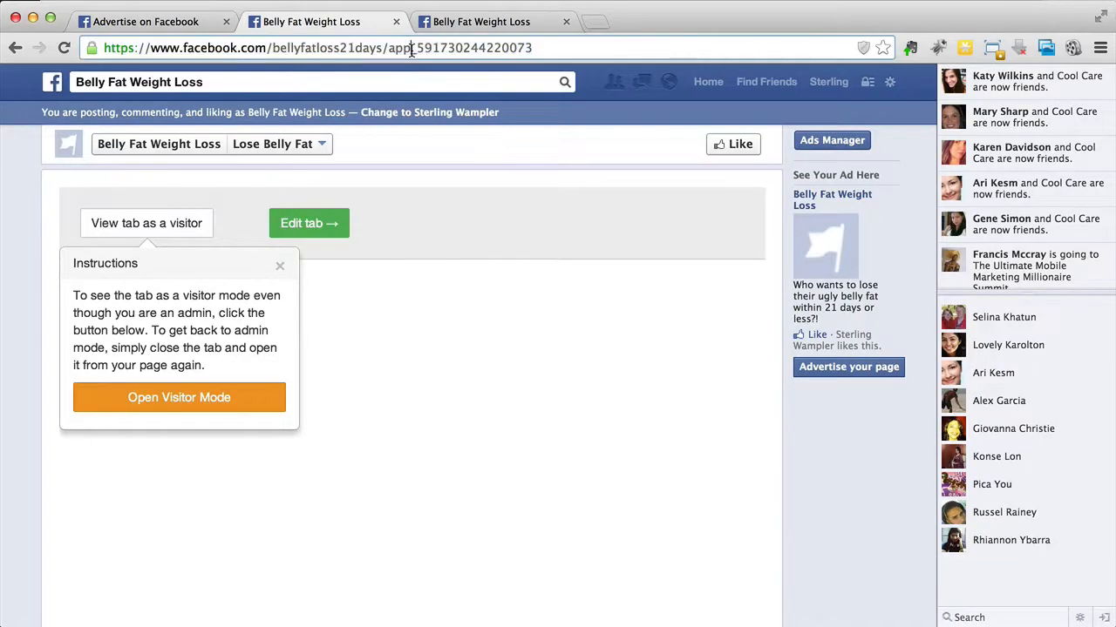
drag(417, 48, 559, 48)
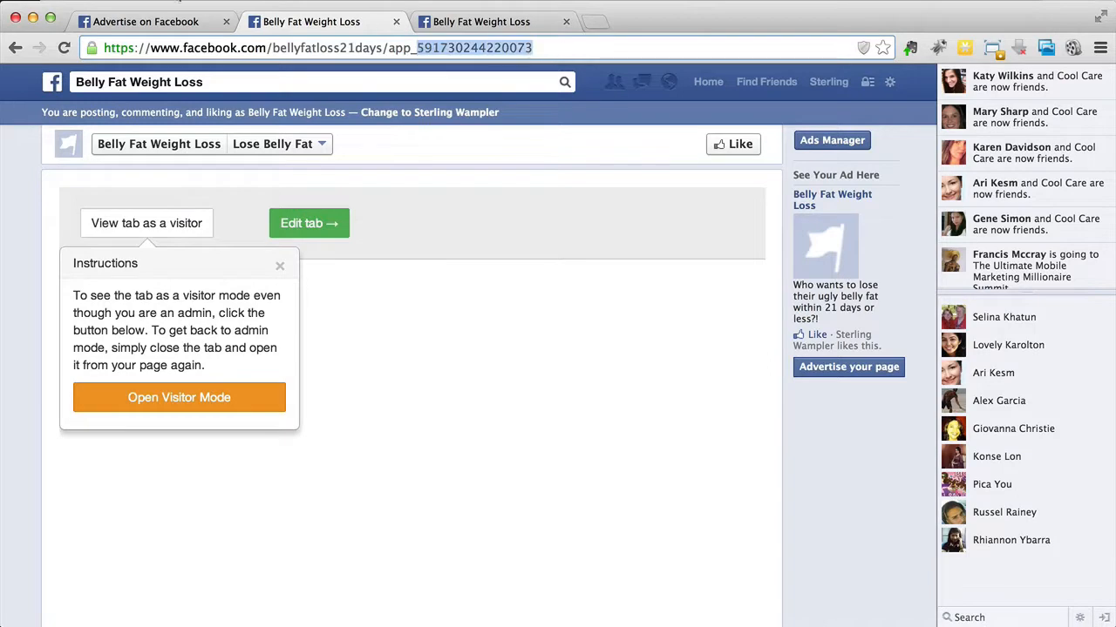
key(super+c)
Step: Enter the copied app ID as the ad's destination so the ad advertises the Squeeze Page application
click(145, 17)
key(super+v)
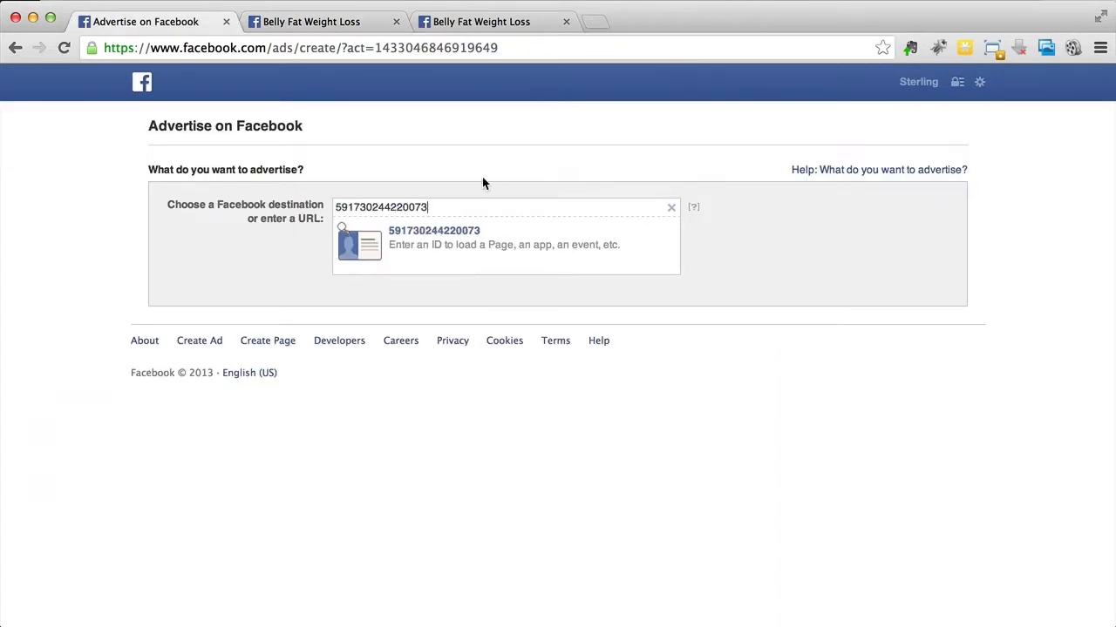
click(447, 232)
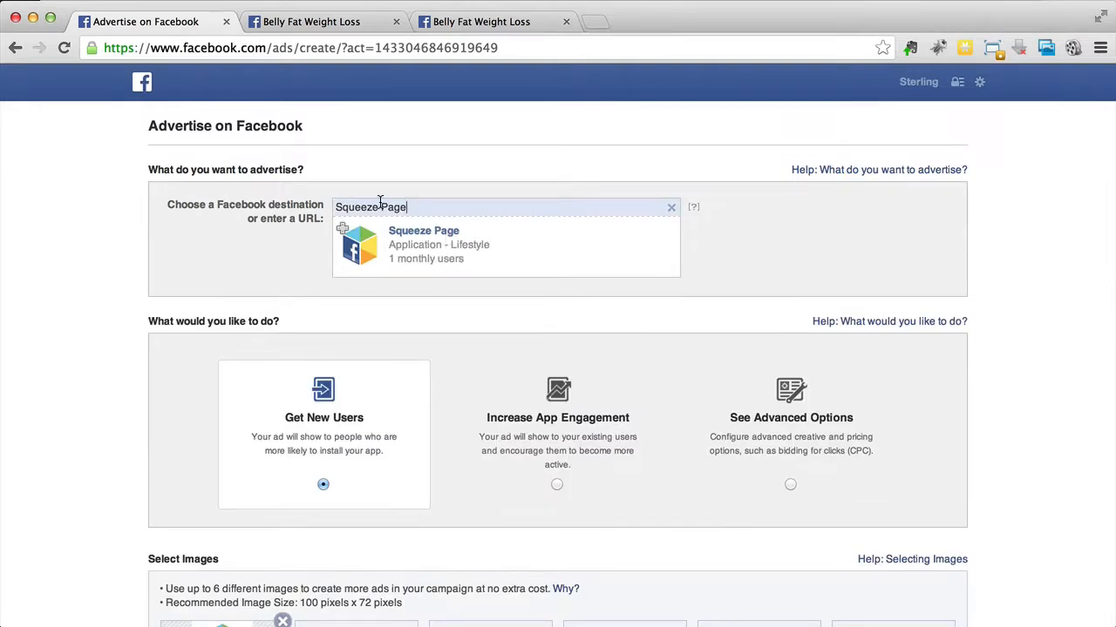
Step: Check the recommended ad image size and add four 100 x 72 weight-loss photos with blue and red borders to the selected images
scroll(380, 202, down, 5)
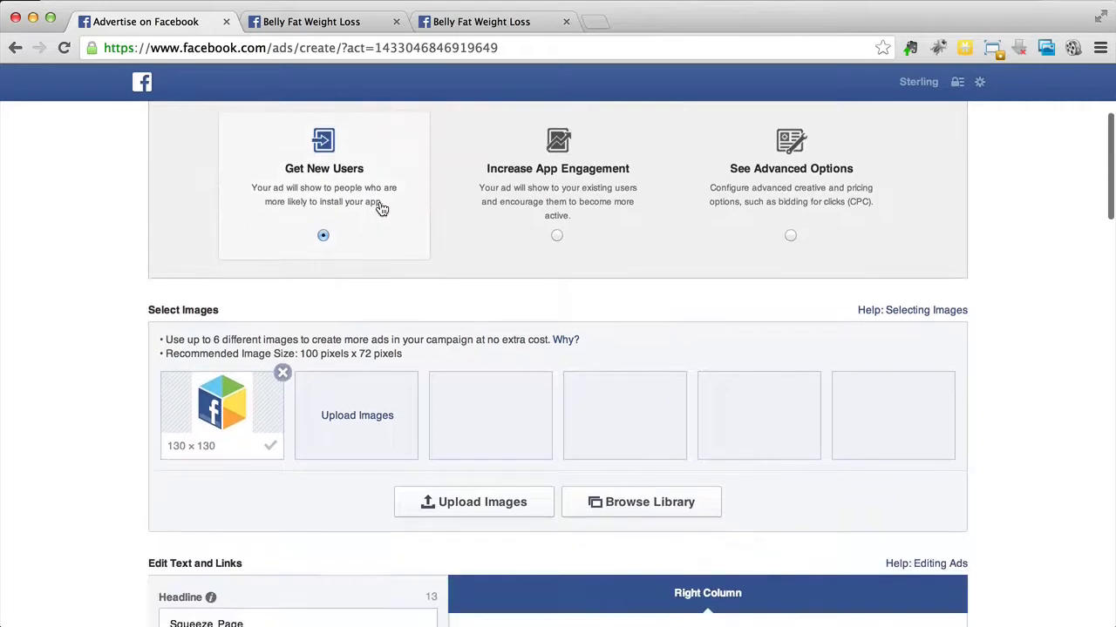
scroll(380, 207, up, 2)
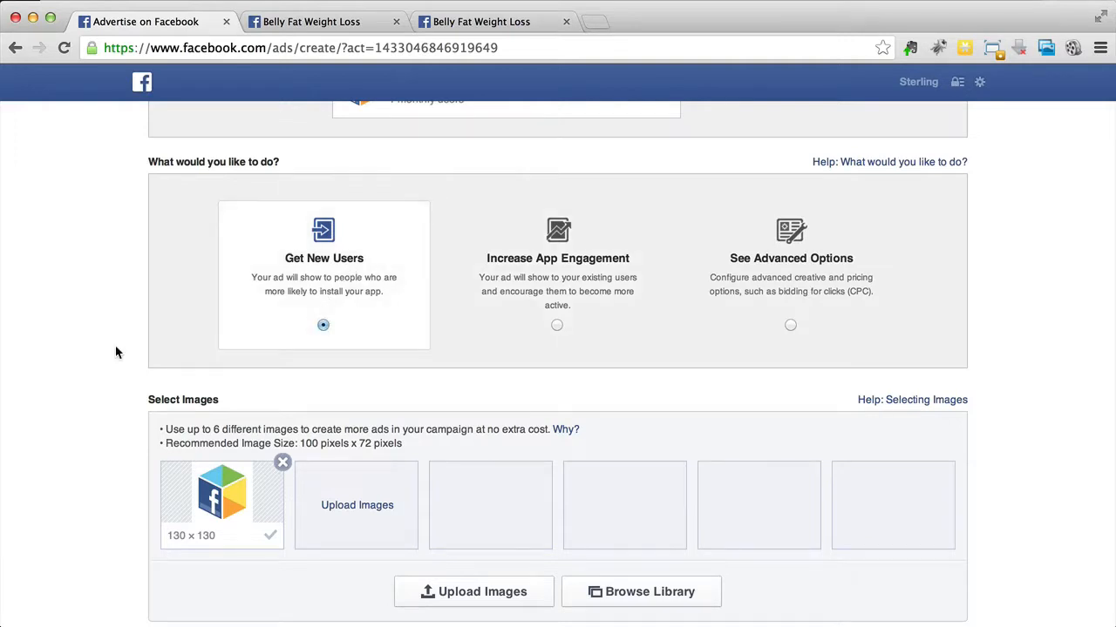
scroll(61, 361, down, 3)
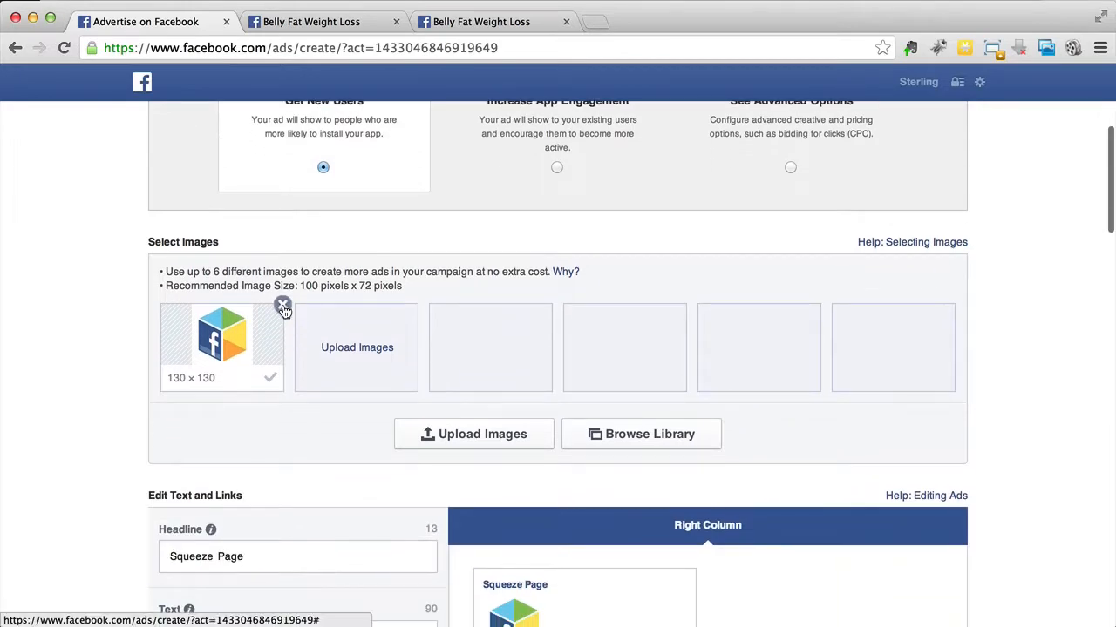
drag(299, 286, 407, 287)
click(406, 287)
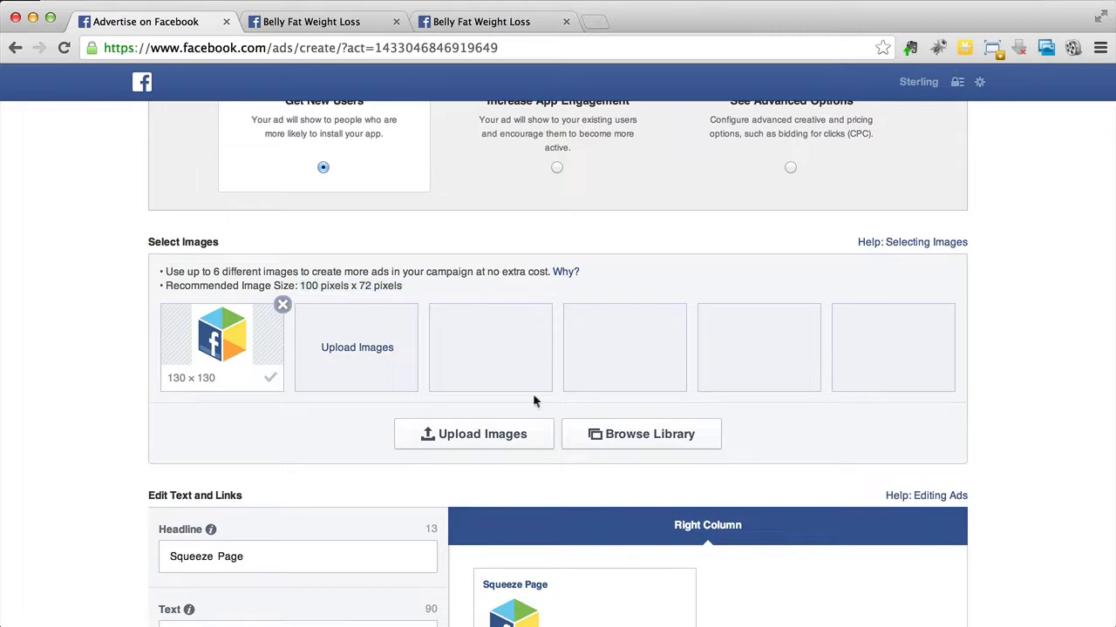
click(589, 434)
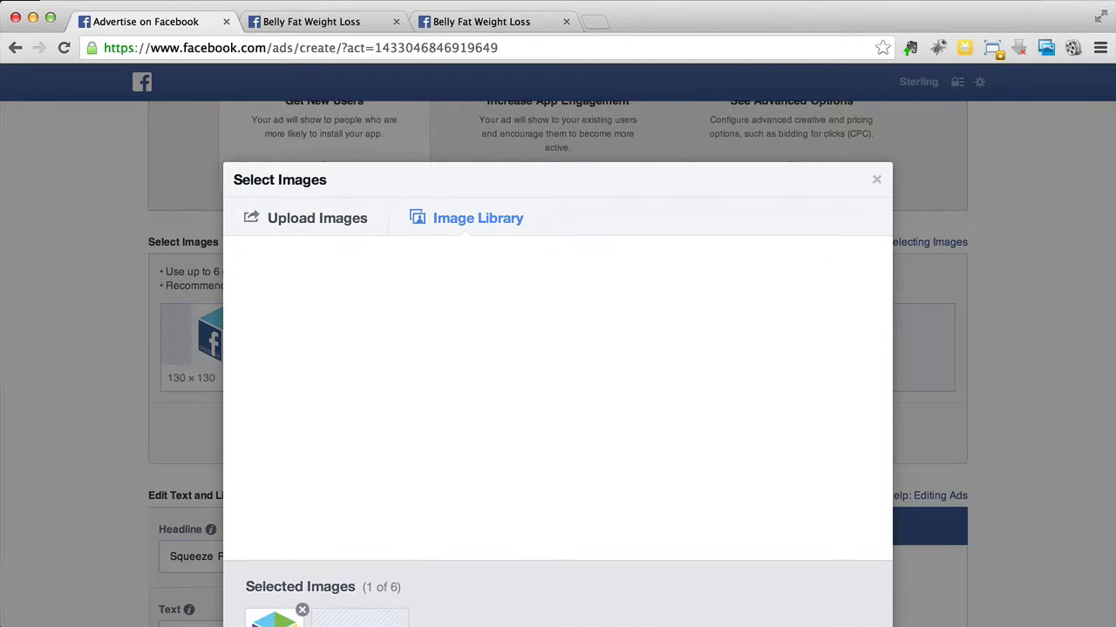
click(1030, 0)
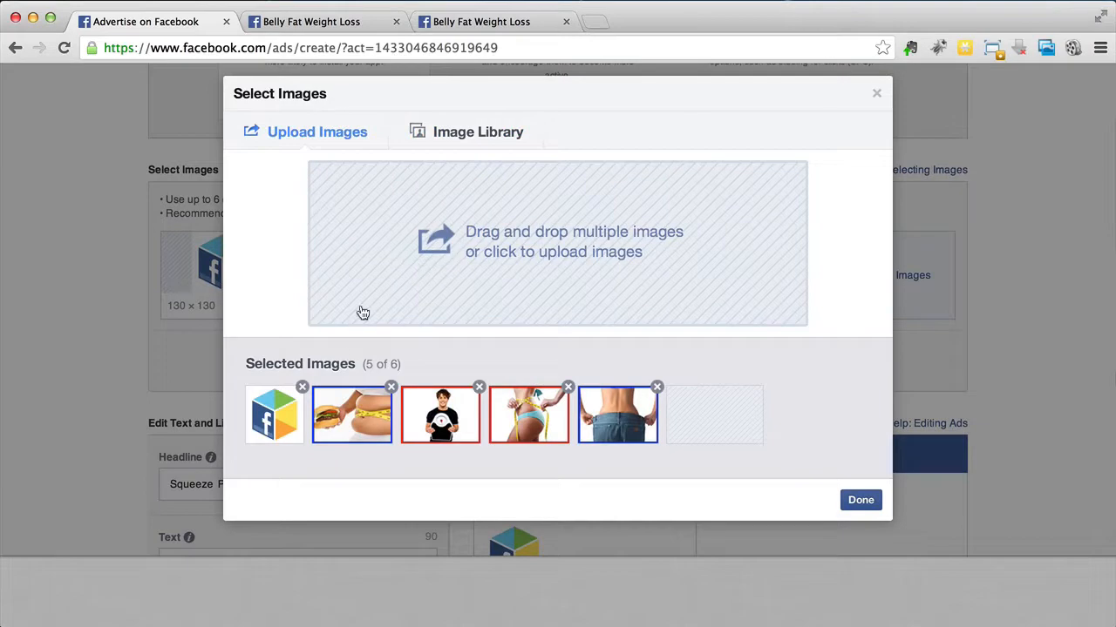
Step: Remove the app's default cube icon from the selected images and finish the selection with the four weight-loss photos
click(303, 388)
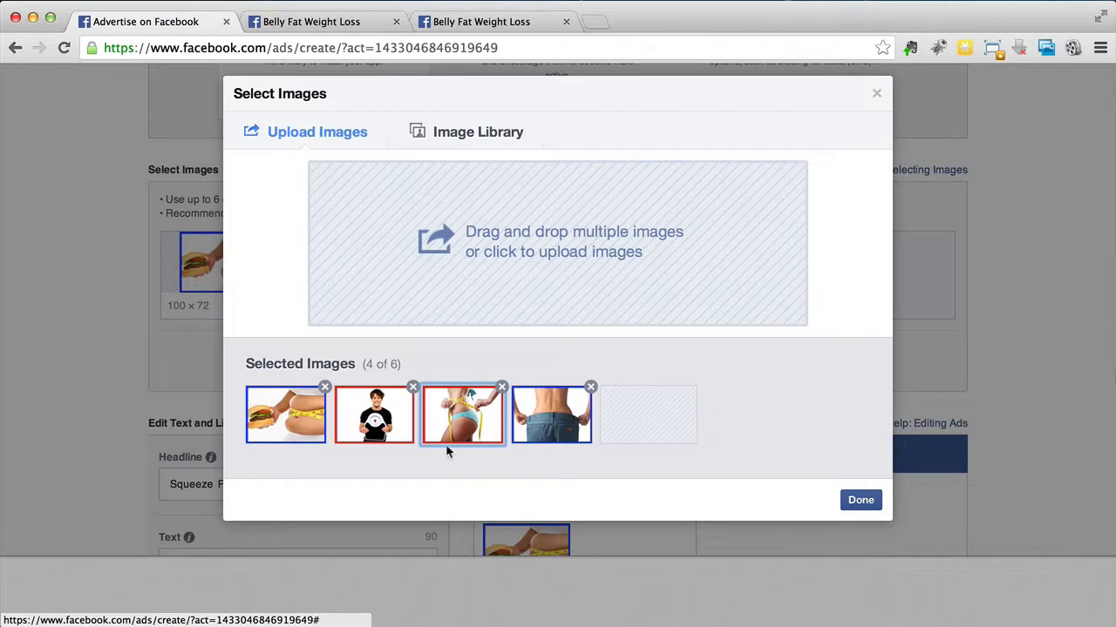
click(552, 441)
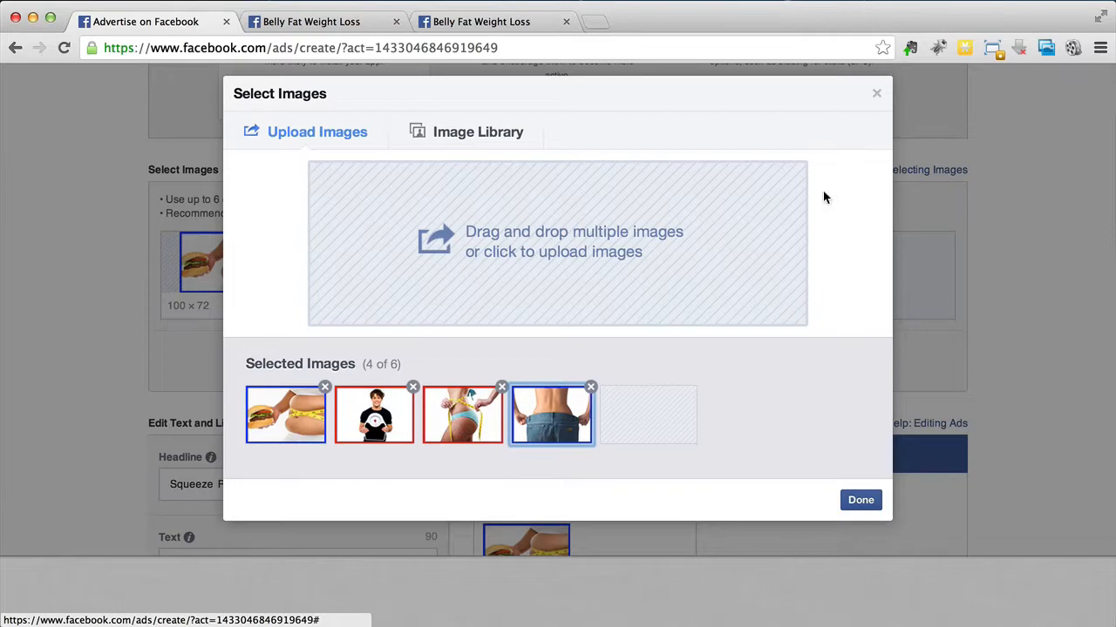
click(465, 436)
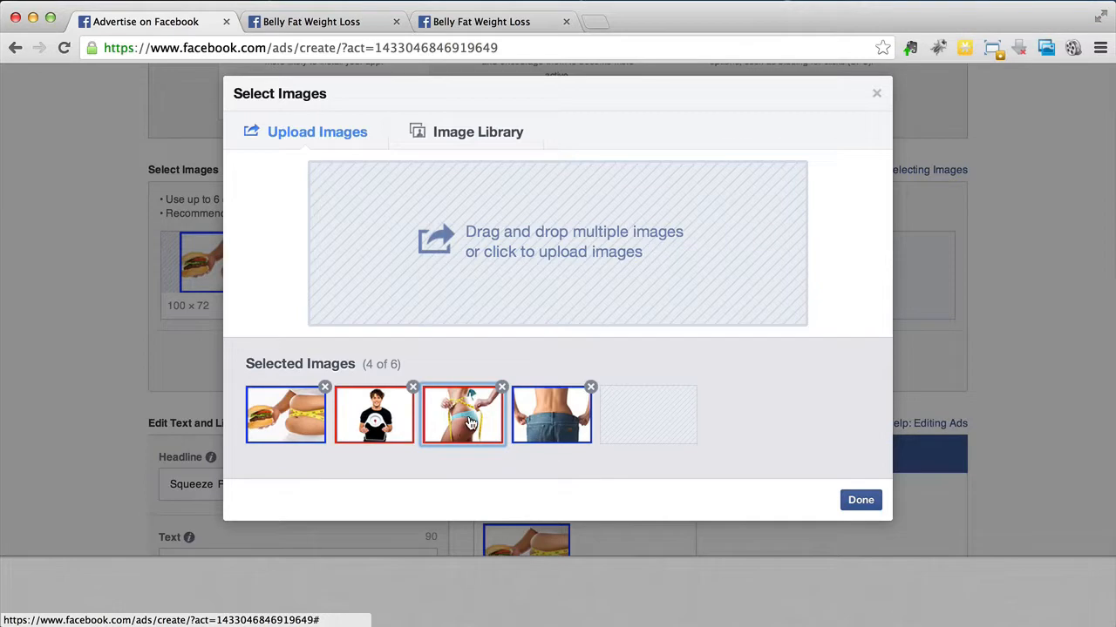
click(287, 405)
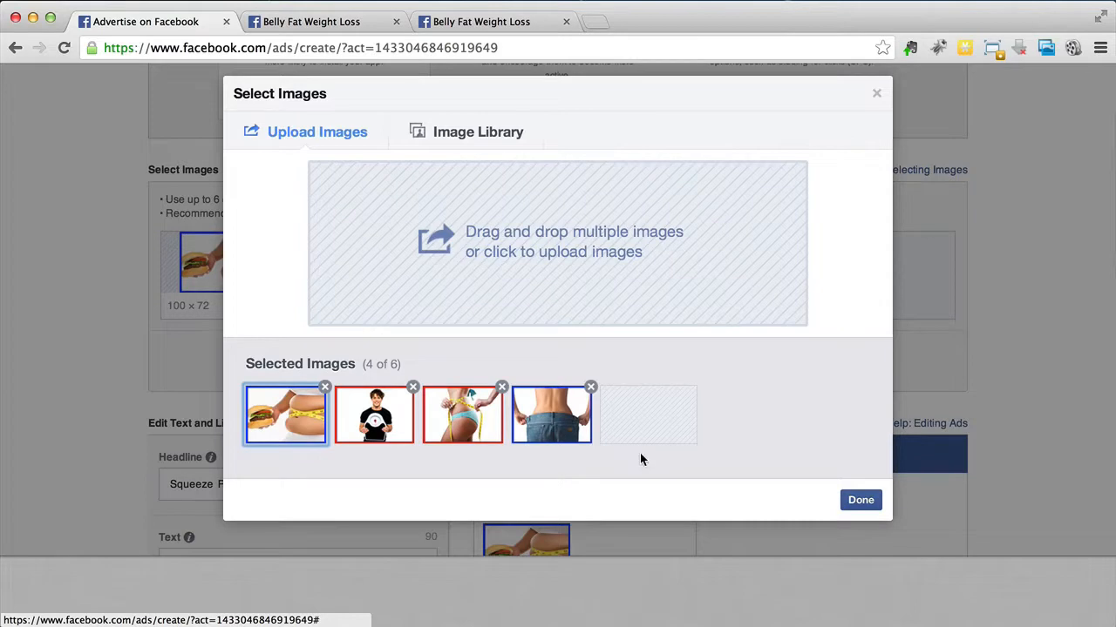
click(861, 501)
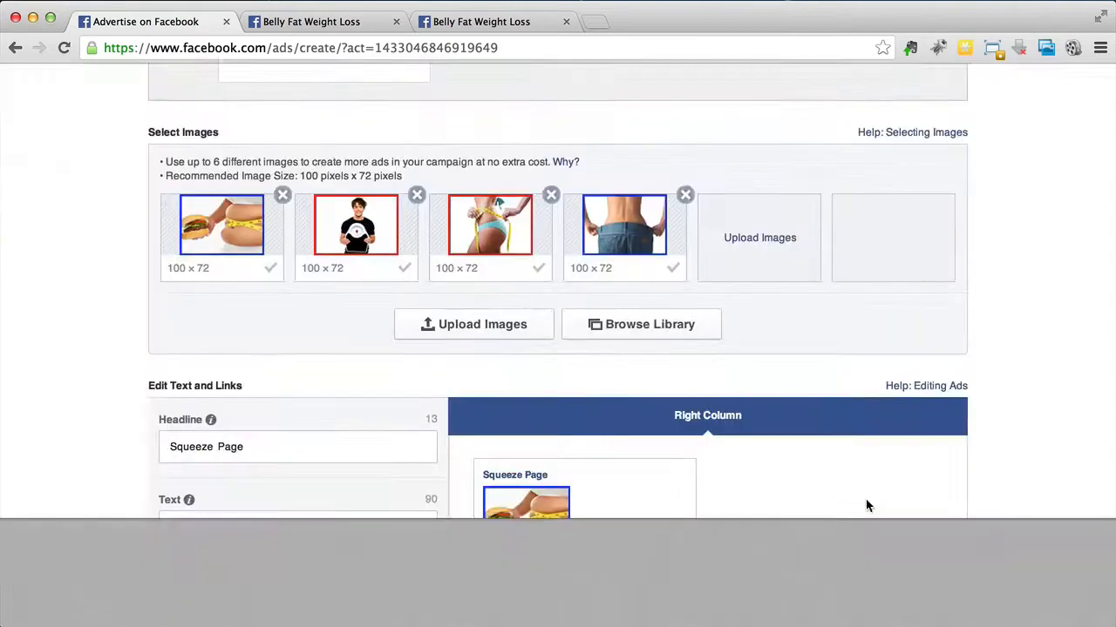
Step: Review the note on using up to six images and remove the photo of the man holding a scale from the selected images
scroll(837, 522, up, 2)
scroll(39, 363, down, 2)
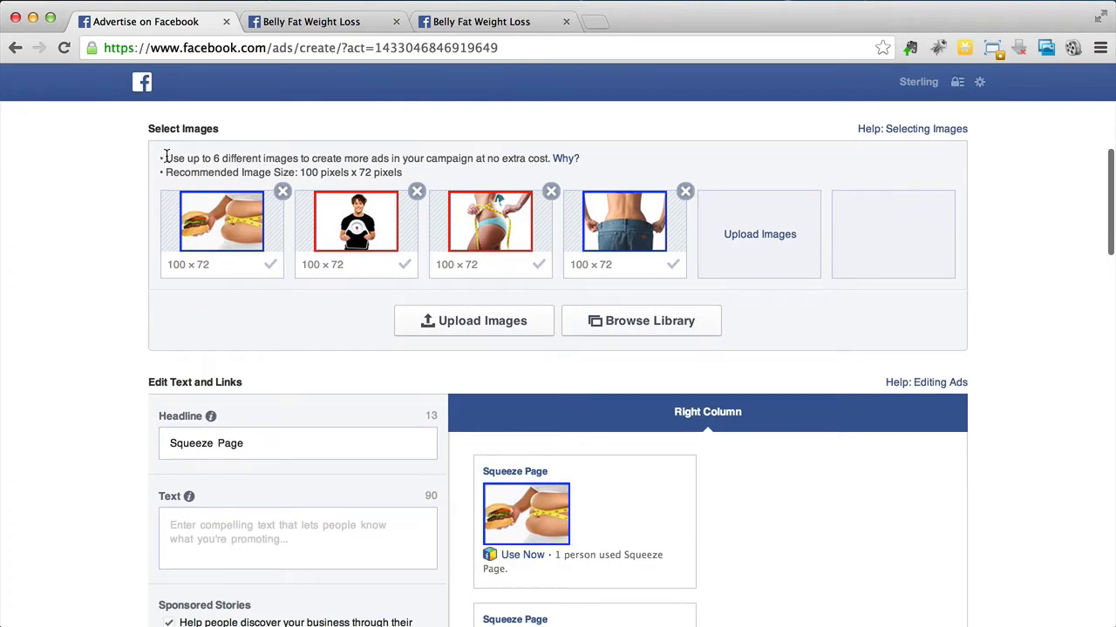
drag(170, 158, 454, 161)
click(455, 161)
mouse_move(566, 164)
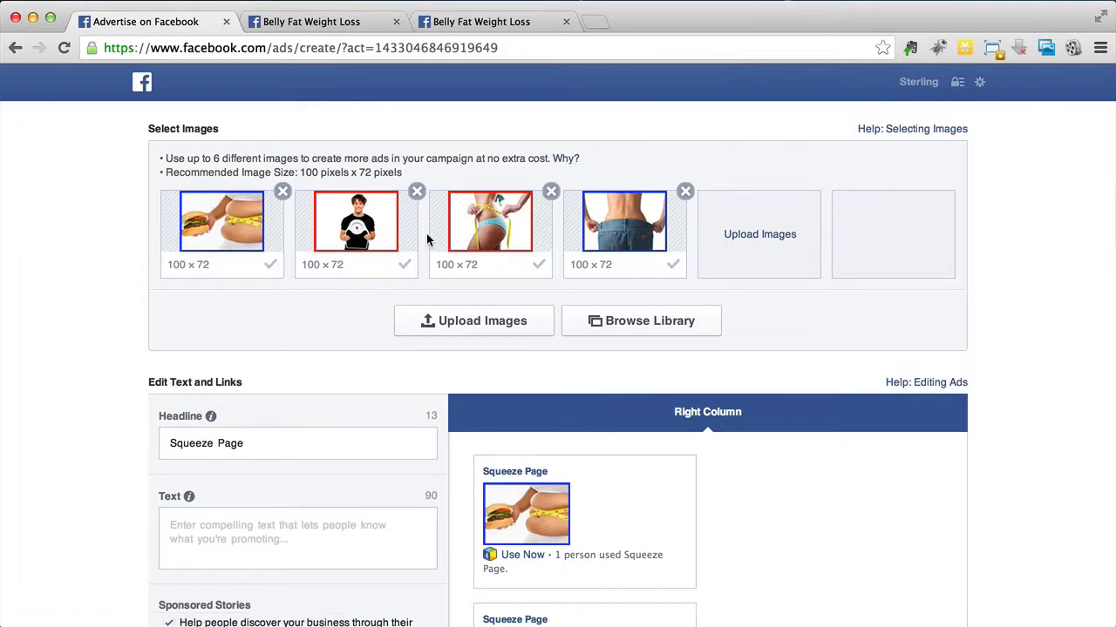
scroll(240, 373, up, 1)
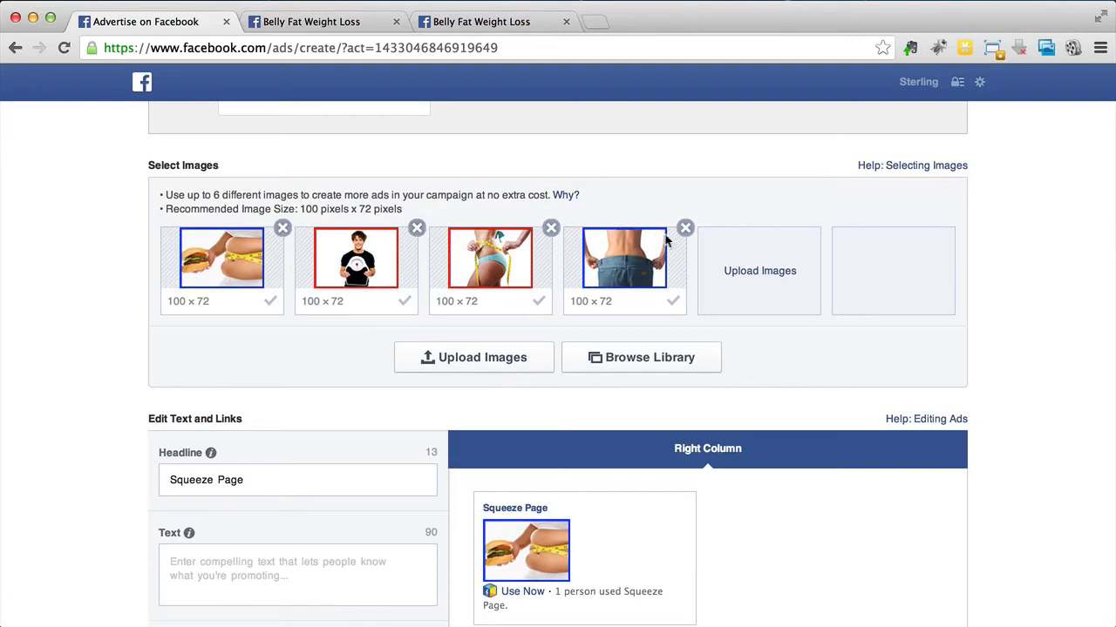
click(417, 230)
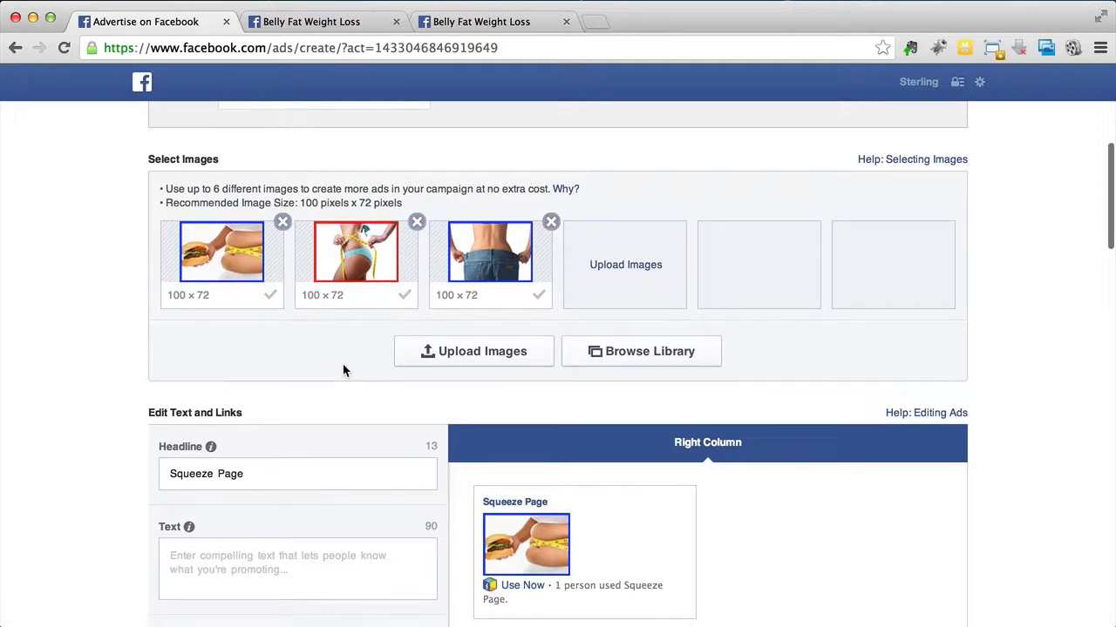
Step: Select the ad's whole headline text in the text and links section
scroll(342, 370, down, 2)
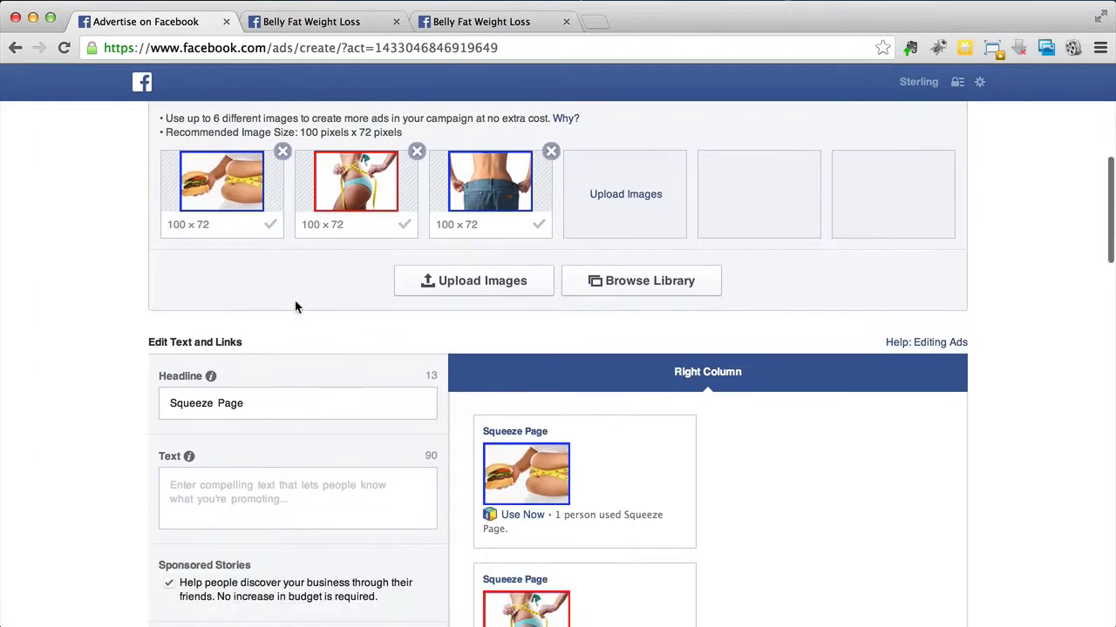
scroll(295, 305, down, 1)
scroll(294, 307, down, 3)
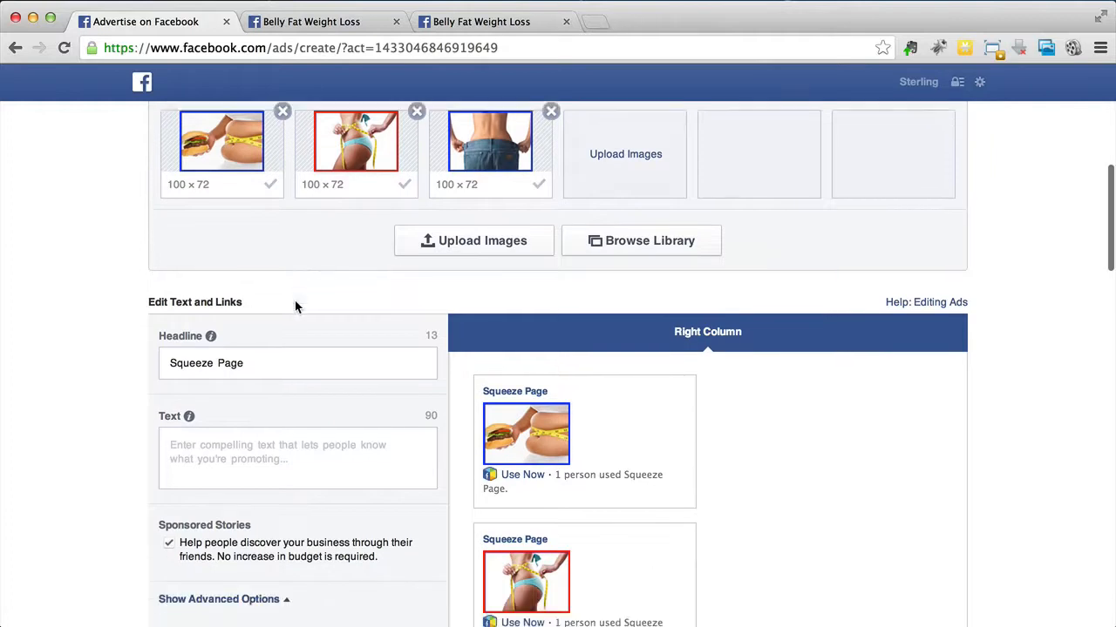
click(295, 300)
drag(296, 300, 157, 292)
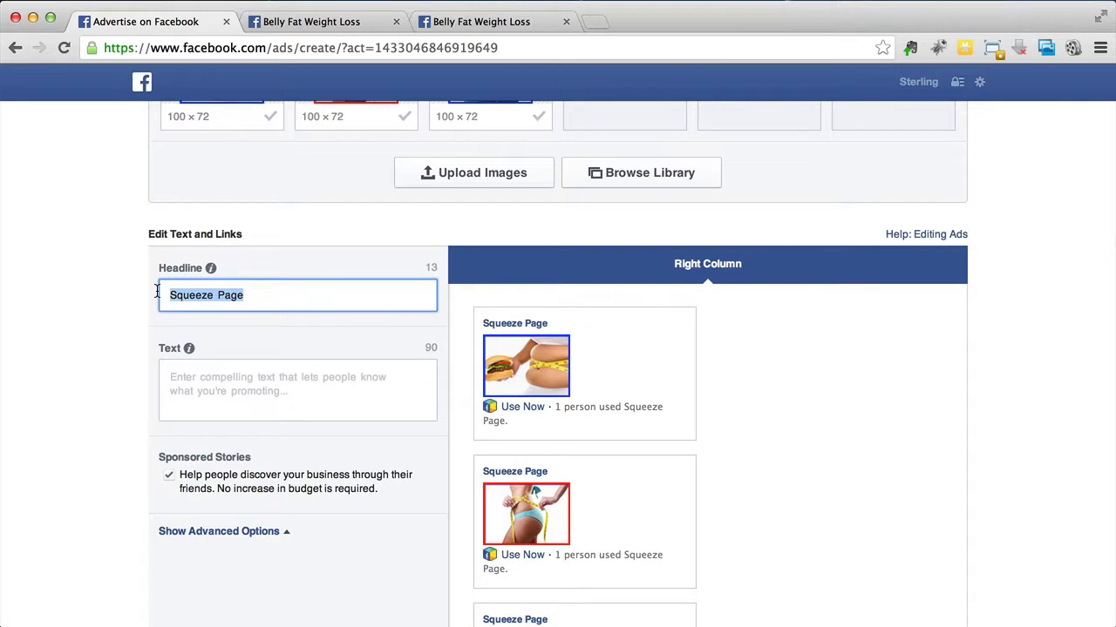
scroll(157, 292, down, 3)
scroll(156, 296, down, 1)
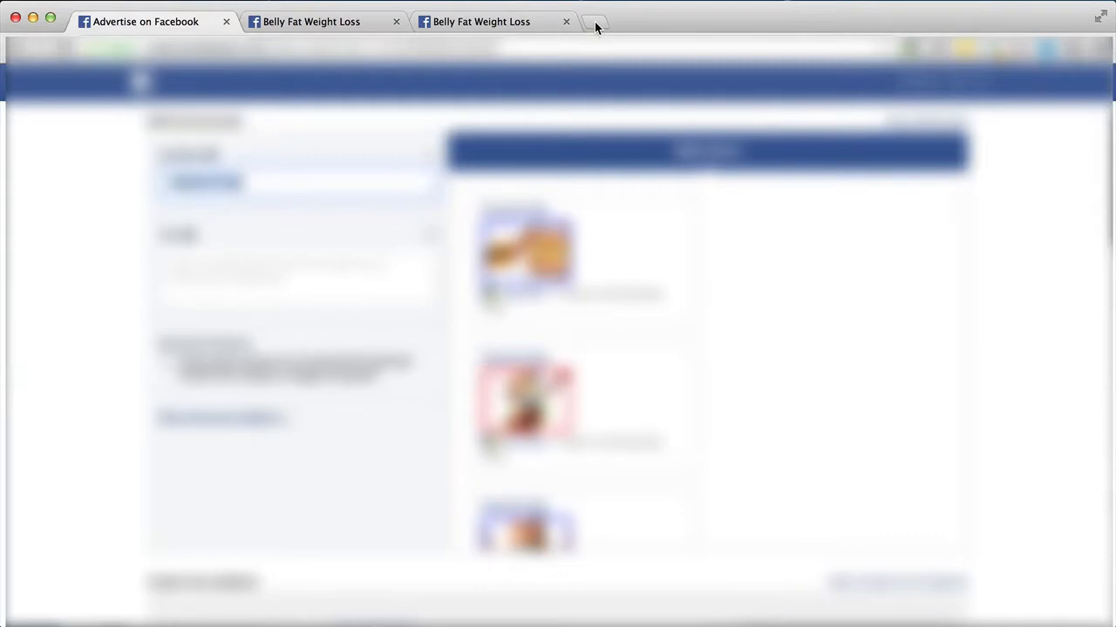
Step: Open Google in a new browser tab and search for "weight loss"
click(594, 24)
text(google)
key(Return)
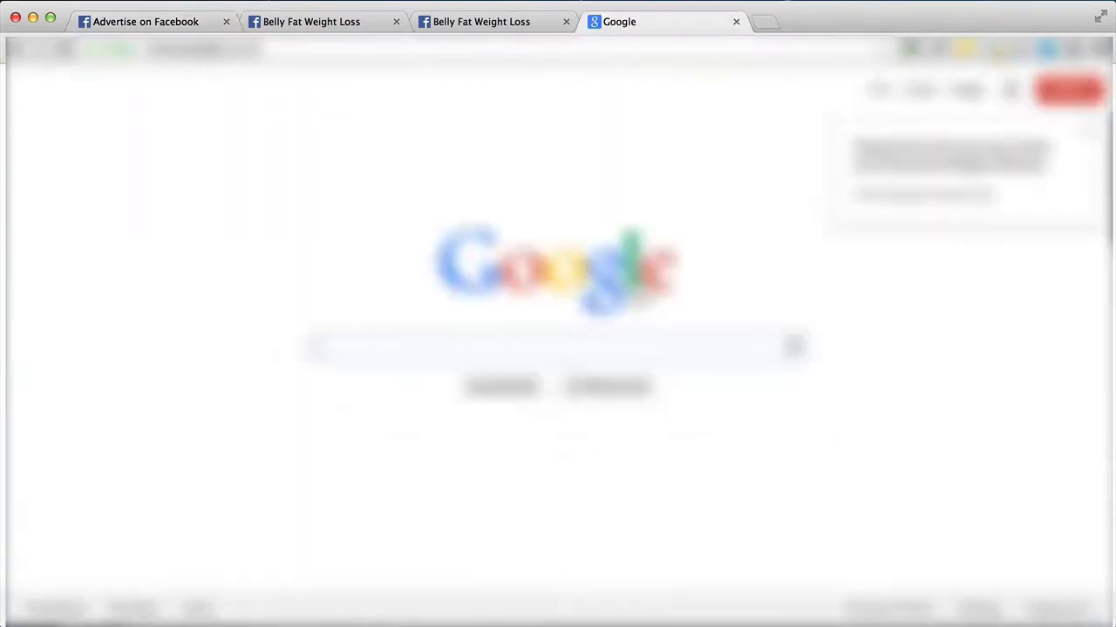
click(1086, 131)
click(373, 348)
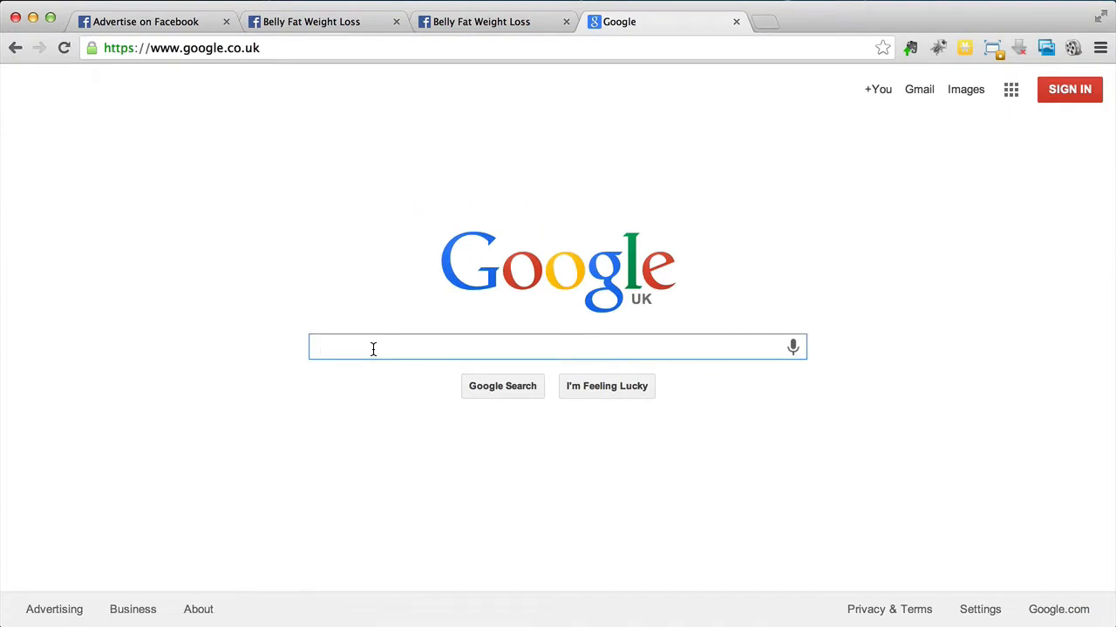
text(weight loss)
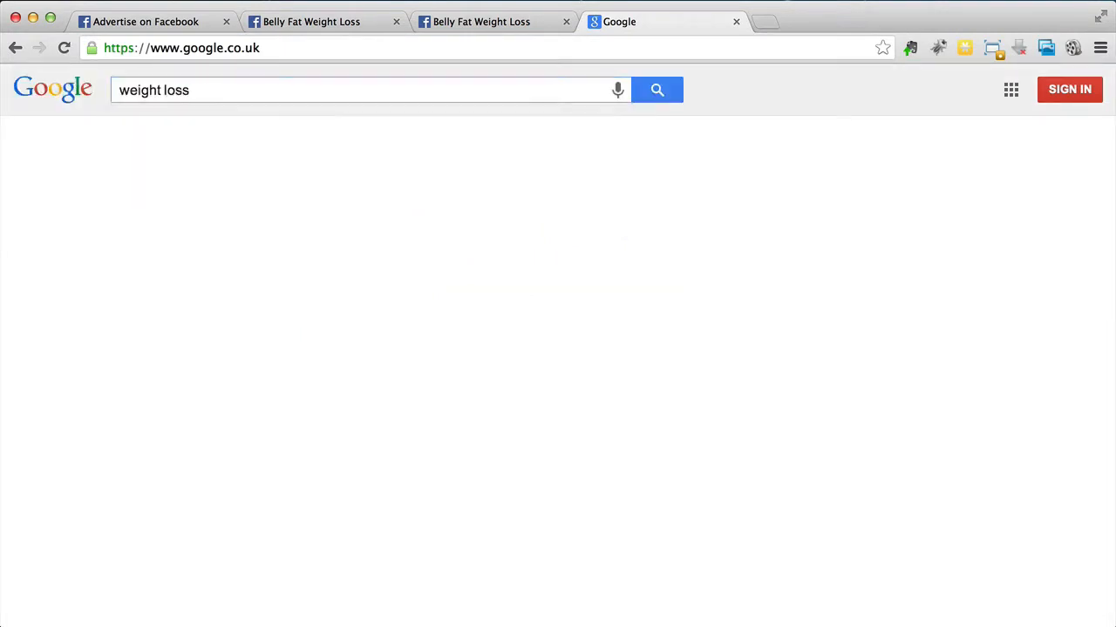
key(Return)
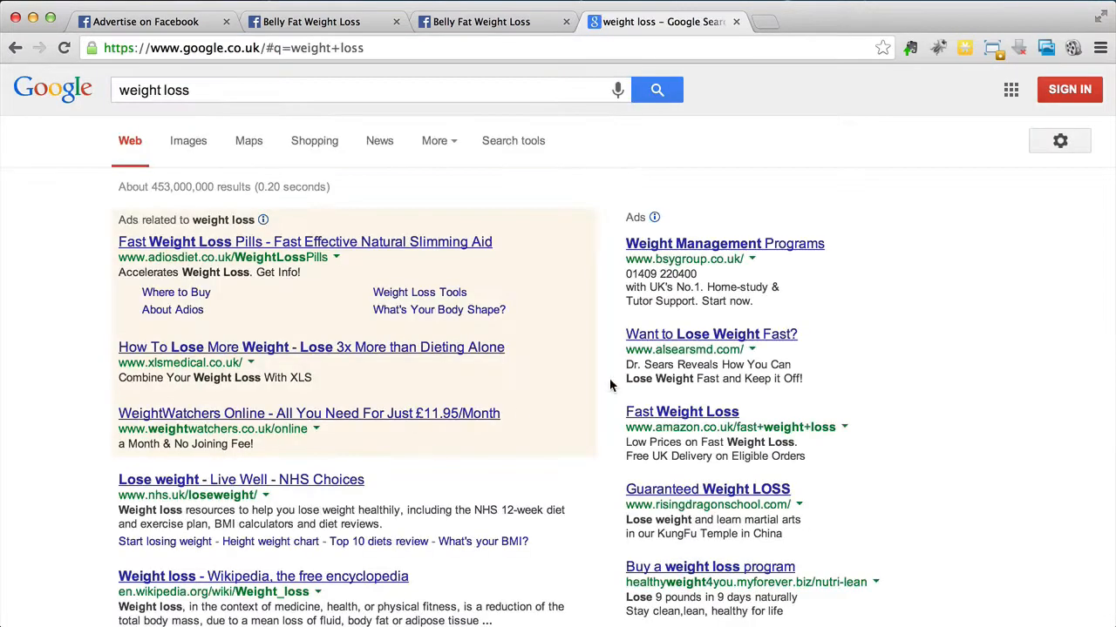
Step: Look through the paid ads in the weight loss search results for headline ideas
scroll(610, 385, down, 5)
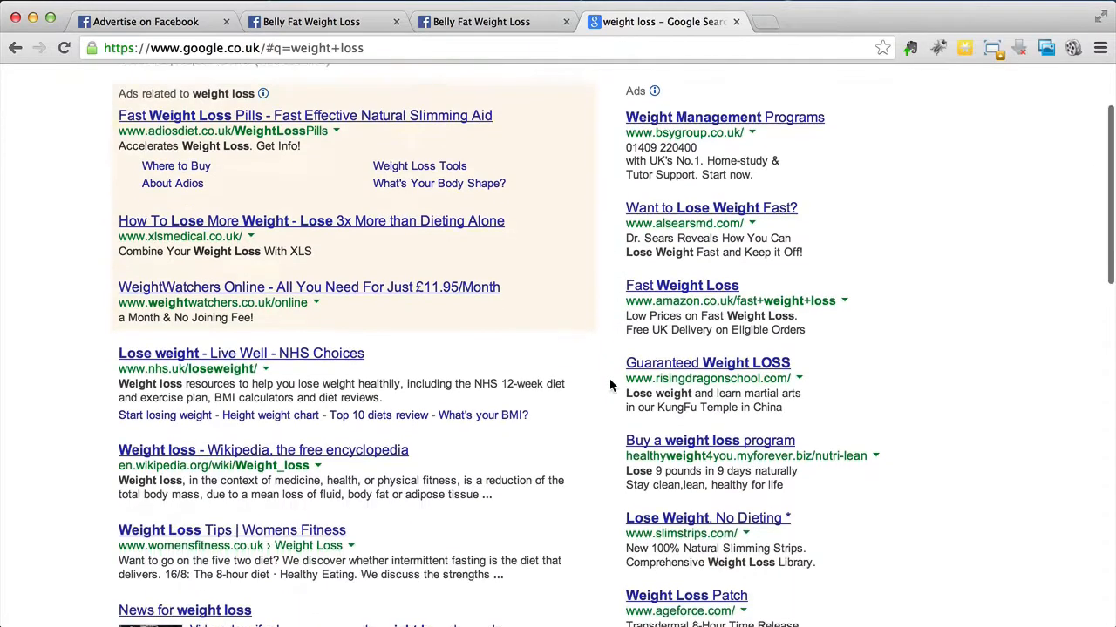
scroll(610, 384, up, 3)
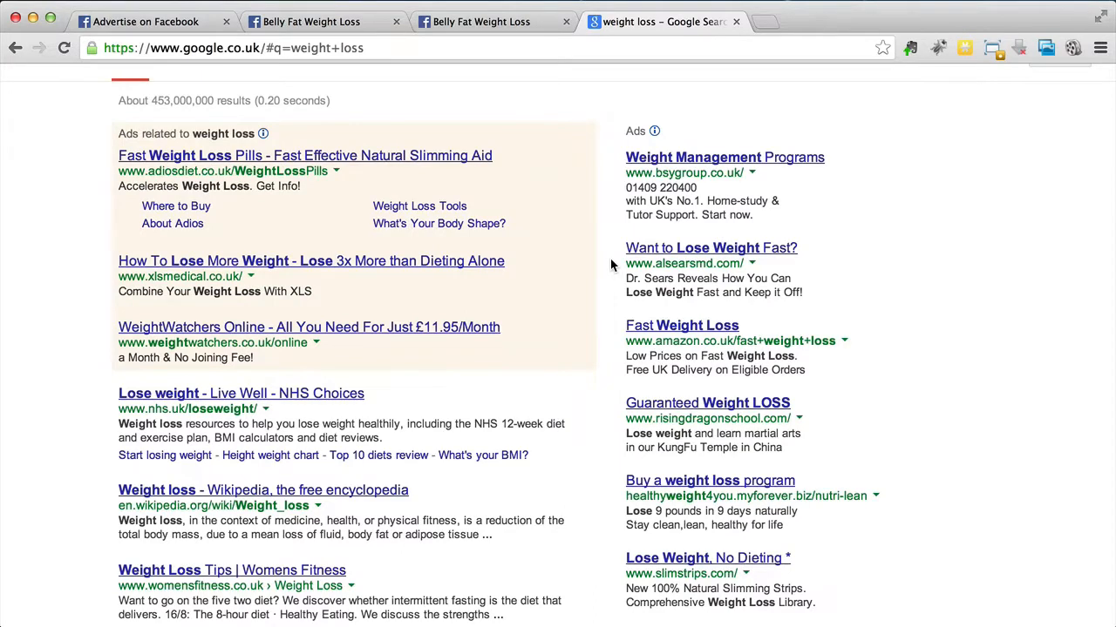
scroll(611, 265, down, 1)
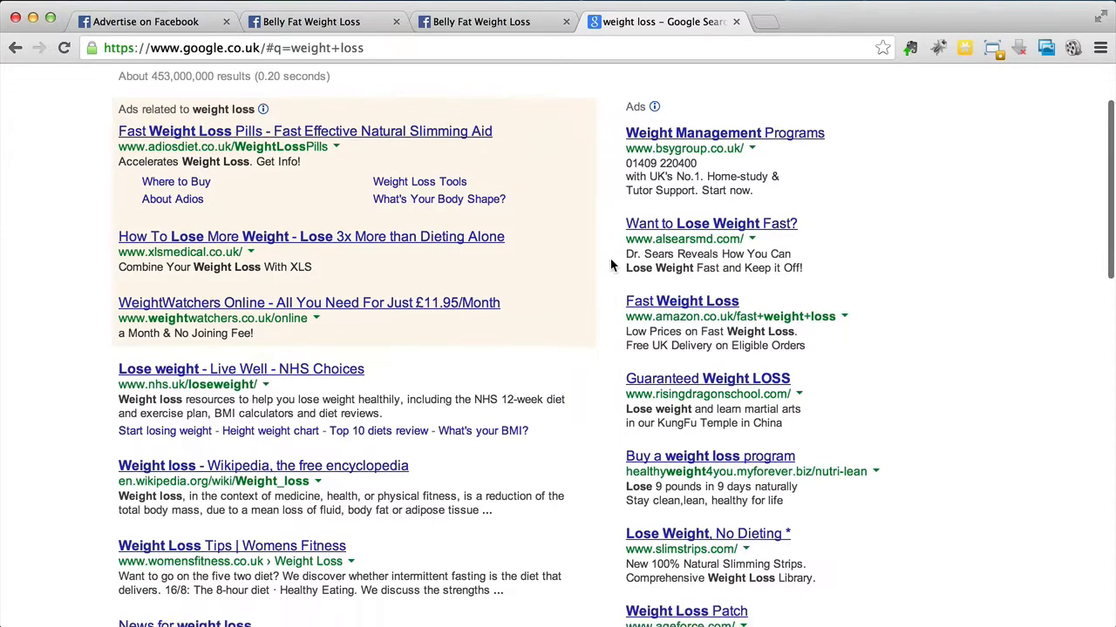
scroll(610, 259, down, 5)
scroll(610, 260, up, 5)
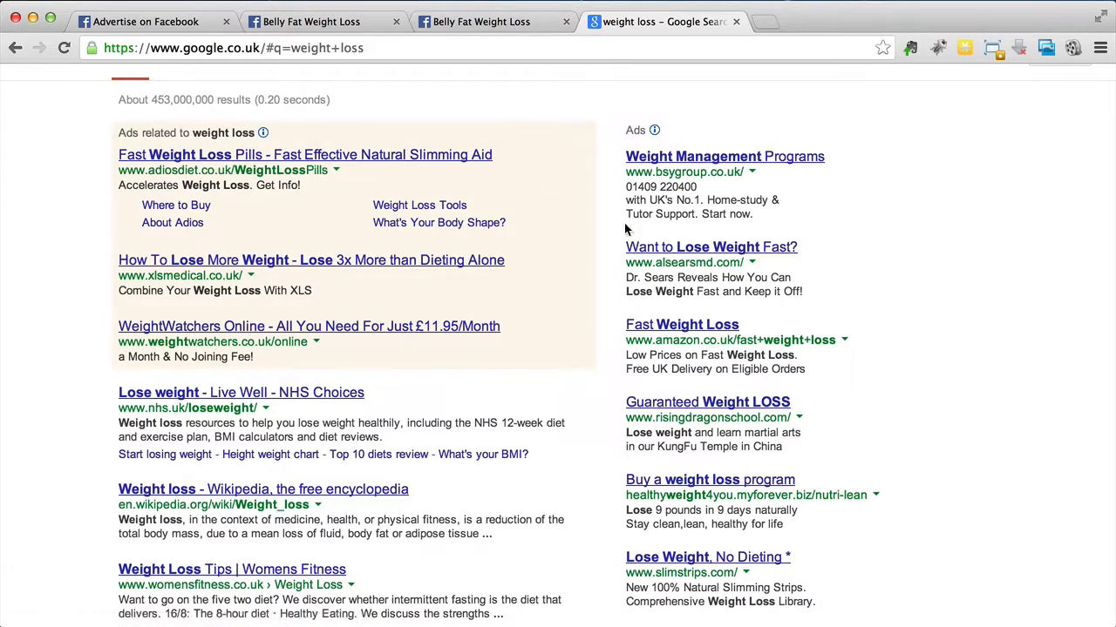
Step: Return to the Facebook ad and replace its headline with "Want To Lose Weight Fast?"
click(468, 28)
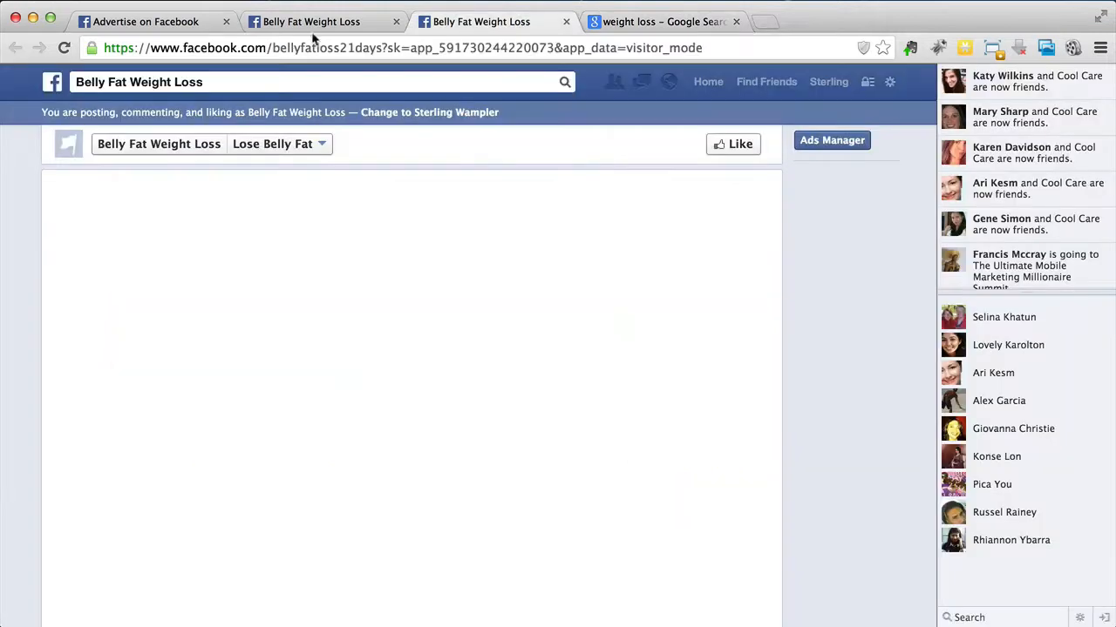
click(105, 27)
text(Want to Lose Weight Fast?)
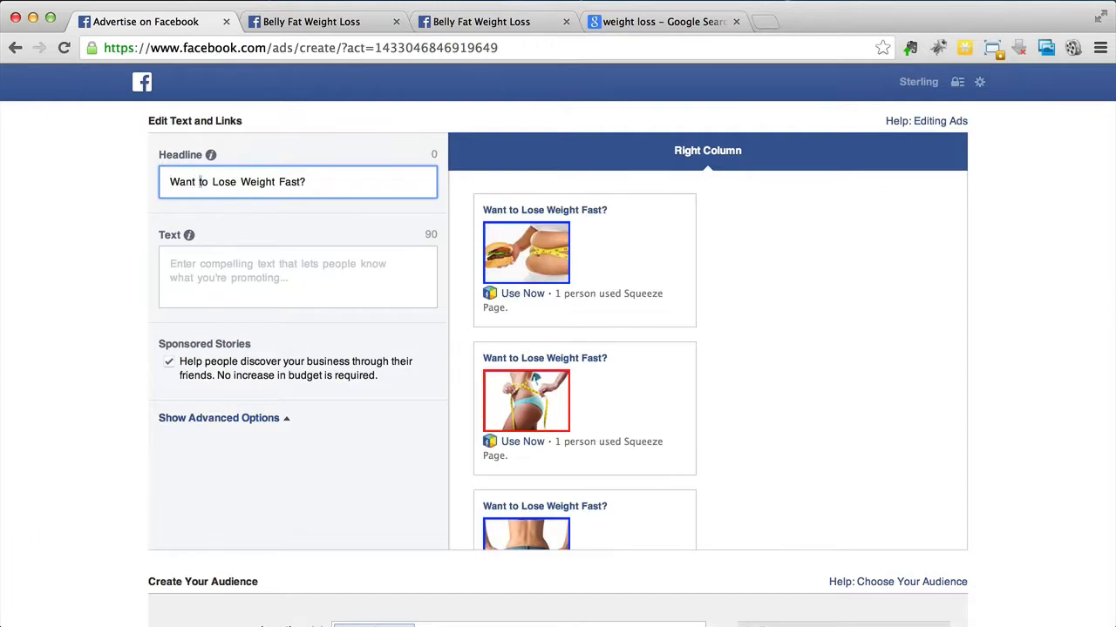
text(T)
click(314, 182)
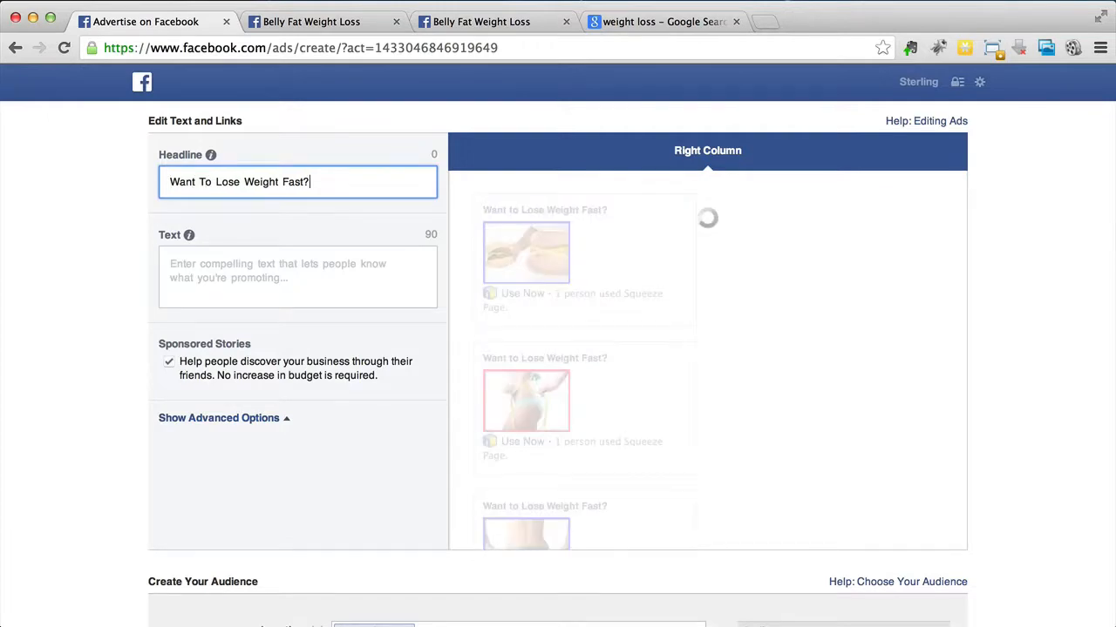
Step: Try extending the headline to "Want To Lose Weight Faster?" against its character limit and restore "Fast?"
triple_click(432, 154)
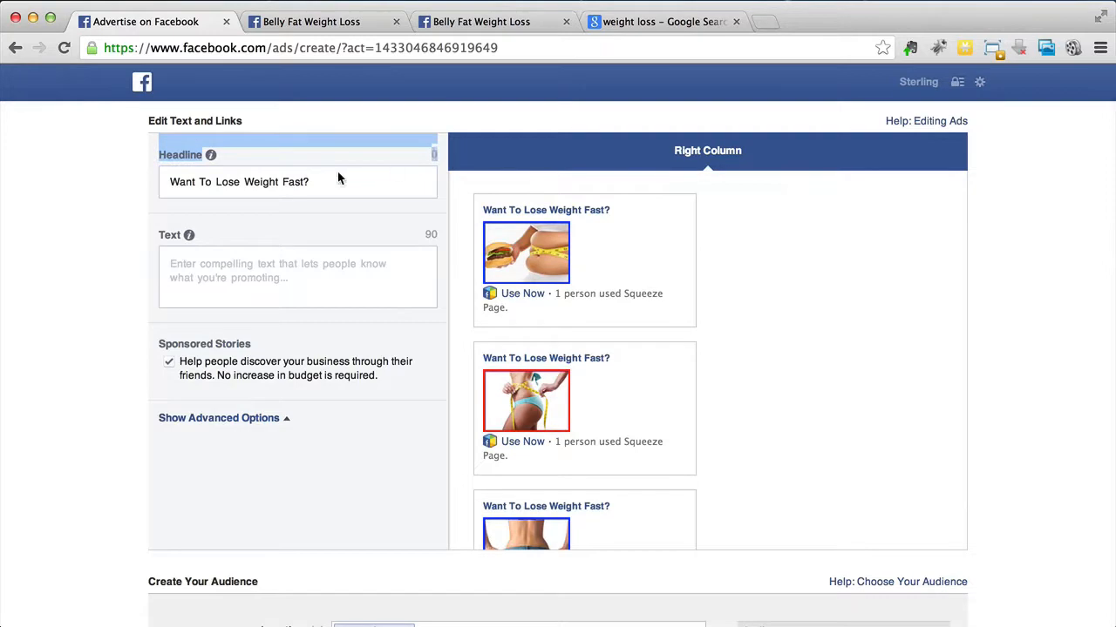
click(301, 181)
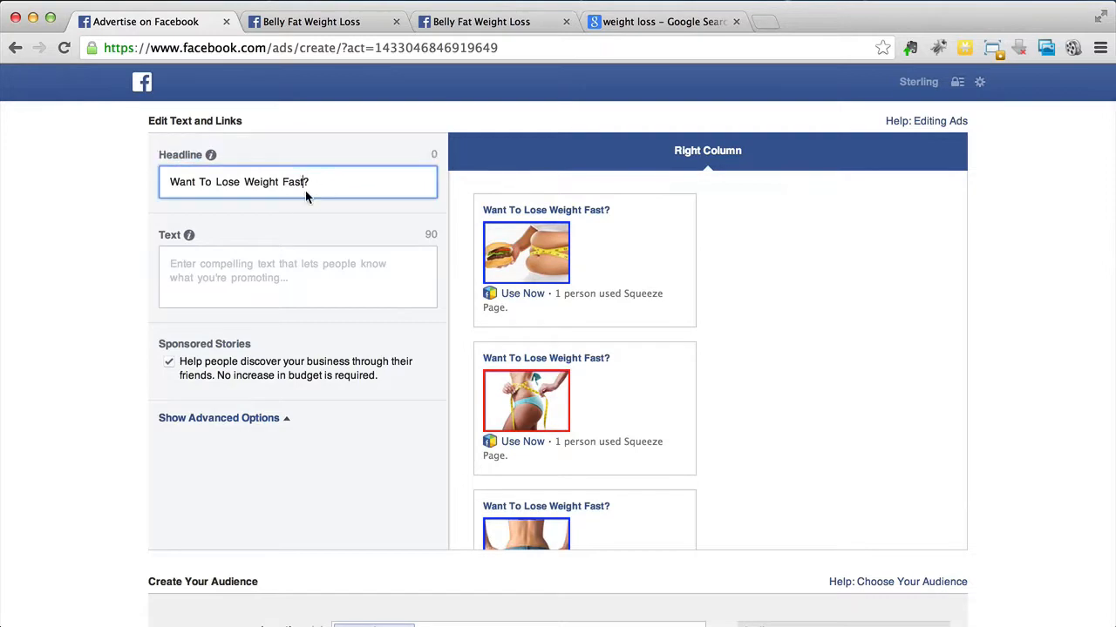
text(er)
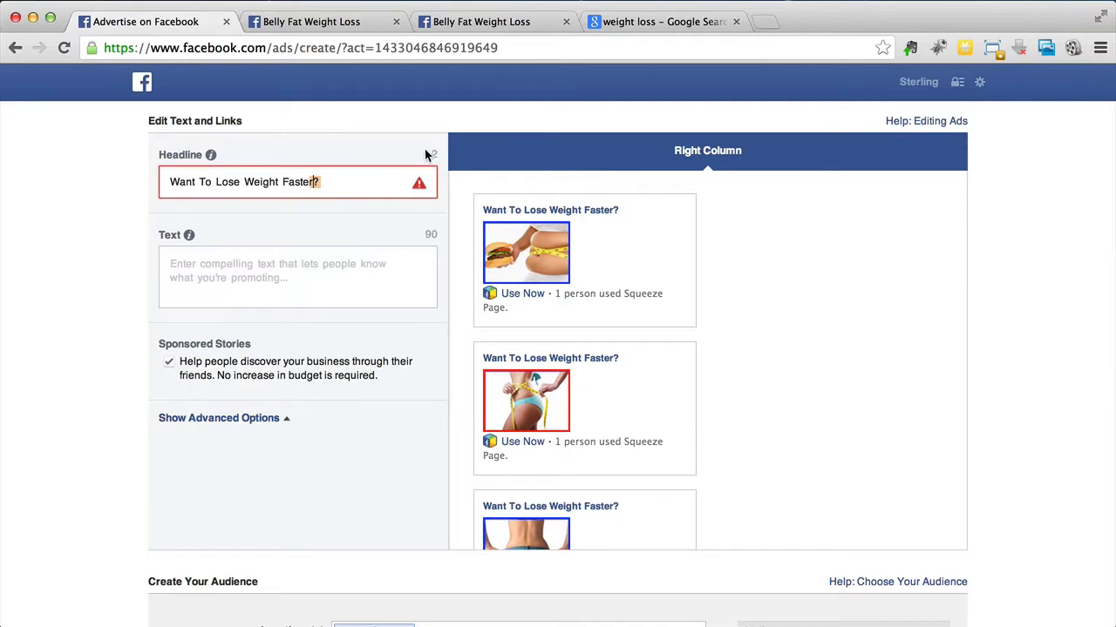
key(BackSpace)
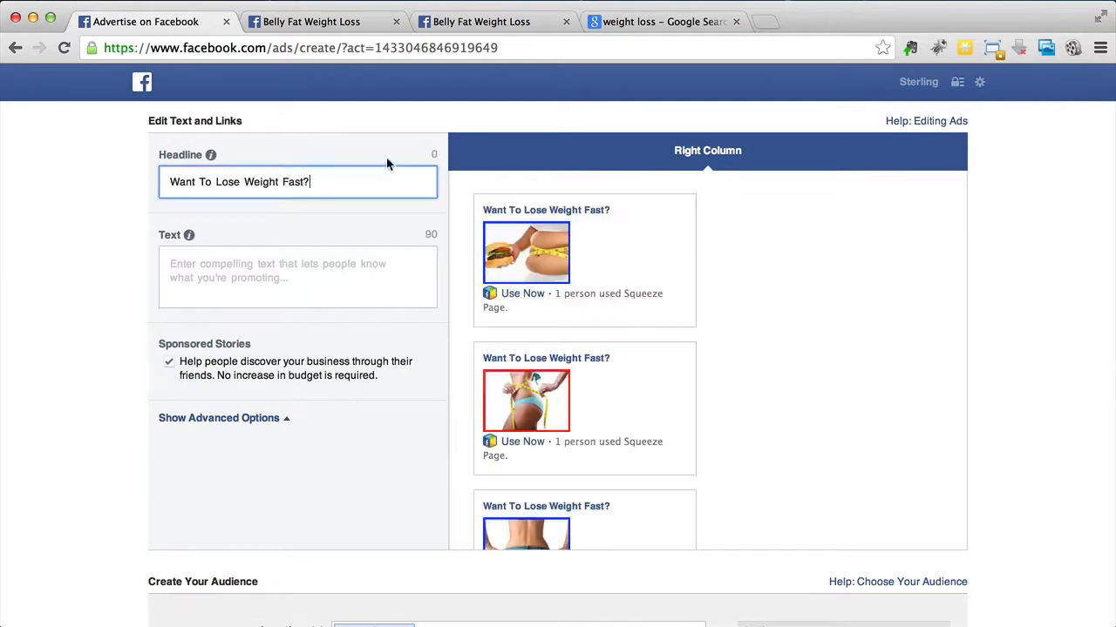
key(BackSpace)
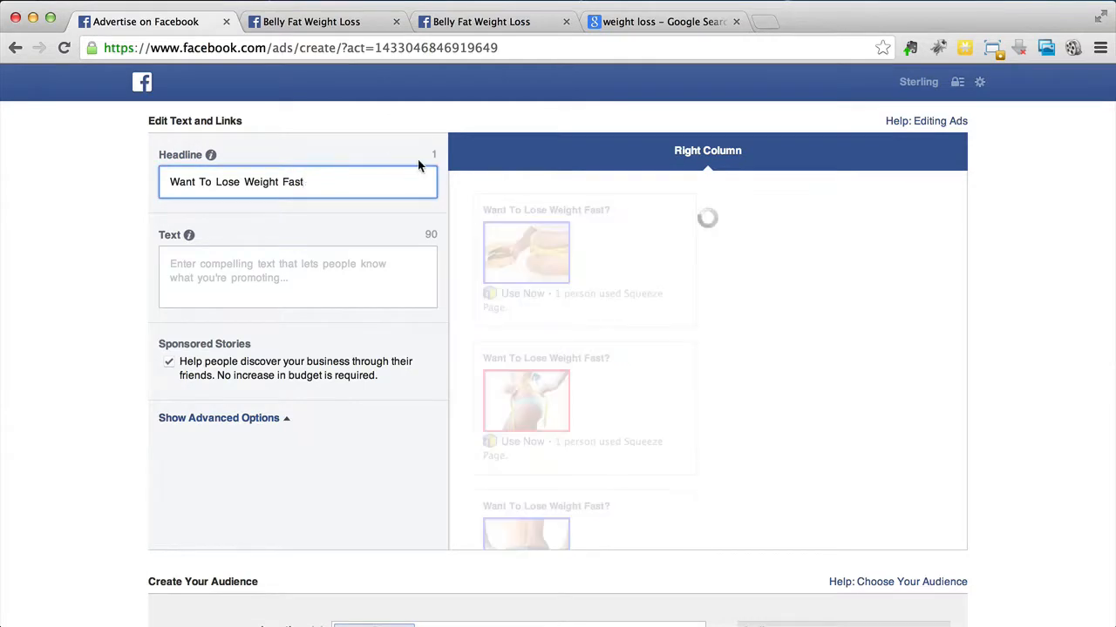
text(?)
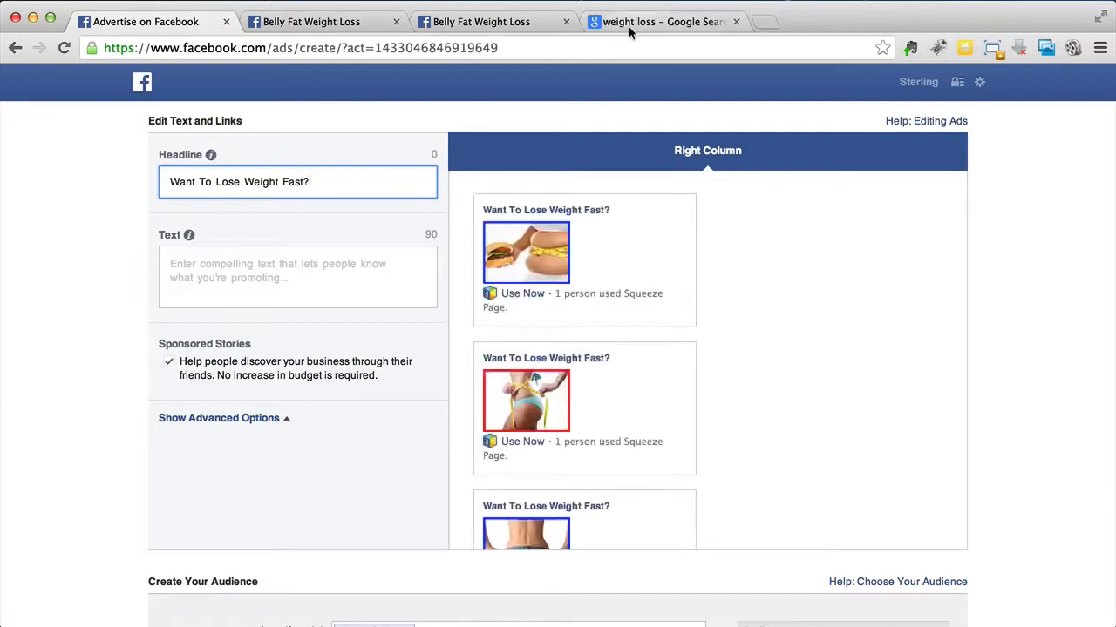
Step: Highlight "Reveals How You Can Lose Weight Fast and Keep it Off!" in the Google results as a wording model
click(607, 24)
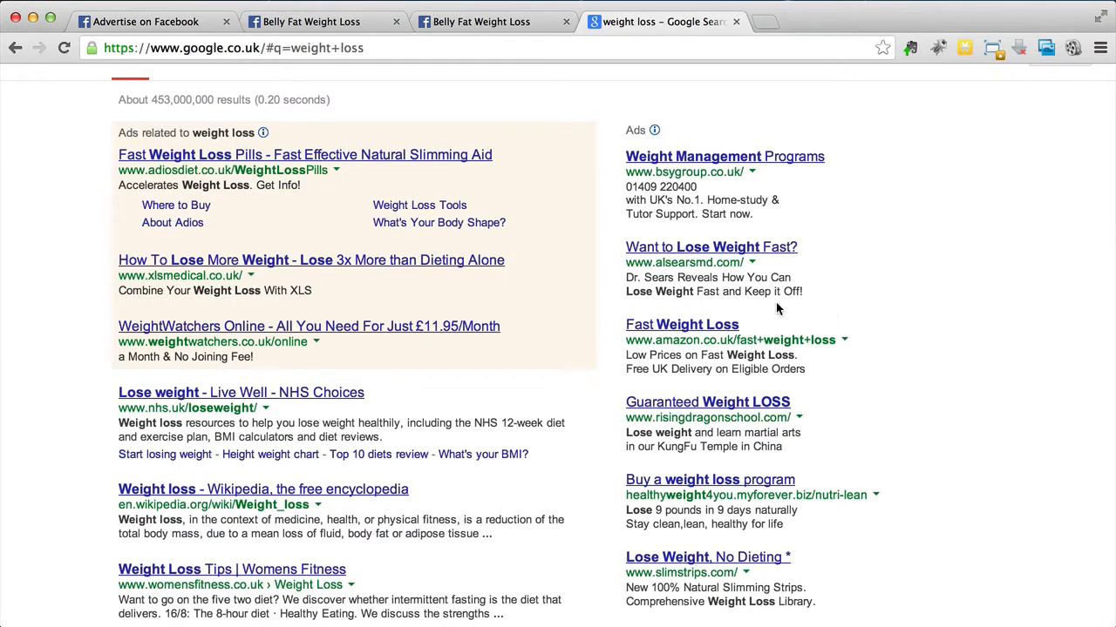
scroll(617, 288, down, 1)
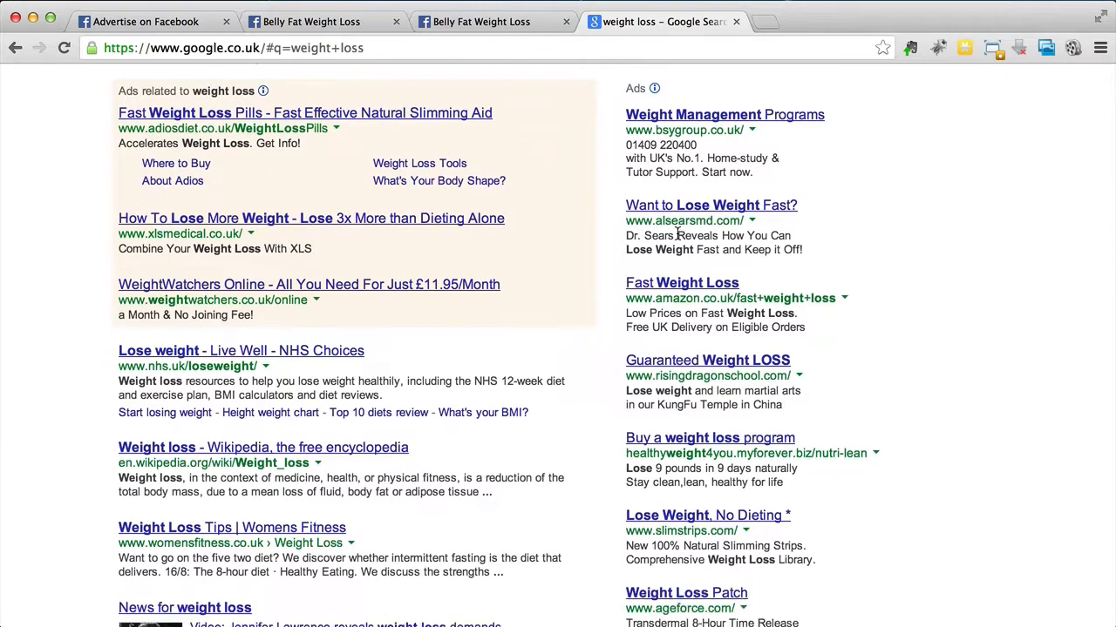
drag(677, 235, 800, 250)
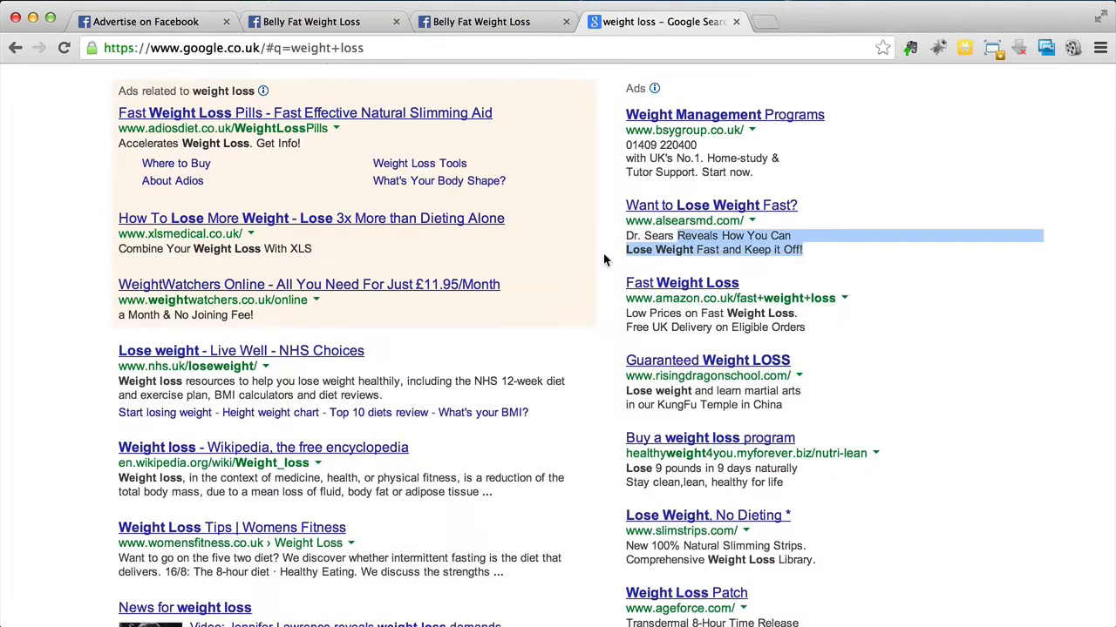
Step: Write the Facebook ad's text: "Ex-fatty Reveals How He Lost 12 Pounds In 3 Weeks With No Diet, No Strict Workouts"
click(164, 22)
click(305, 277)
text(Ex-fatty Reveals How He Lost 12 Pounds In 3 Weeks With No Diet, No Strict Workouts)
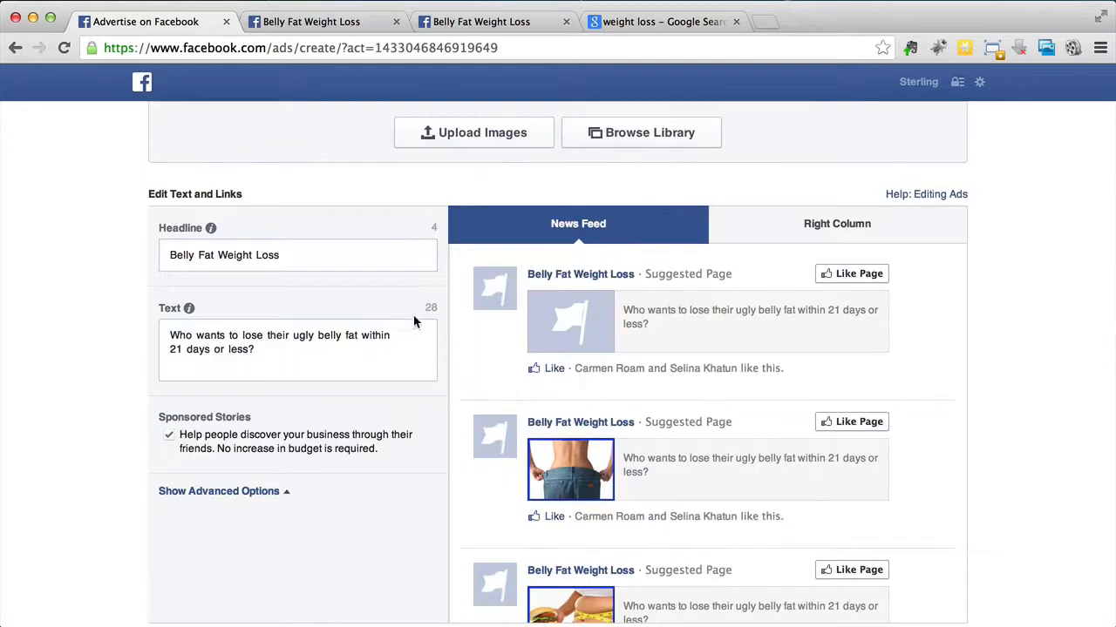
Step: Review the Belly Fat Weight Loss page ad's News Feed previews and remove the default flag placeholder from its selected images
scroll(448, 364, down, 5)
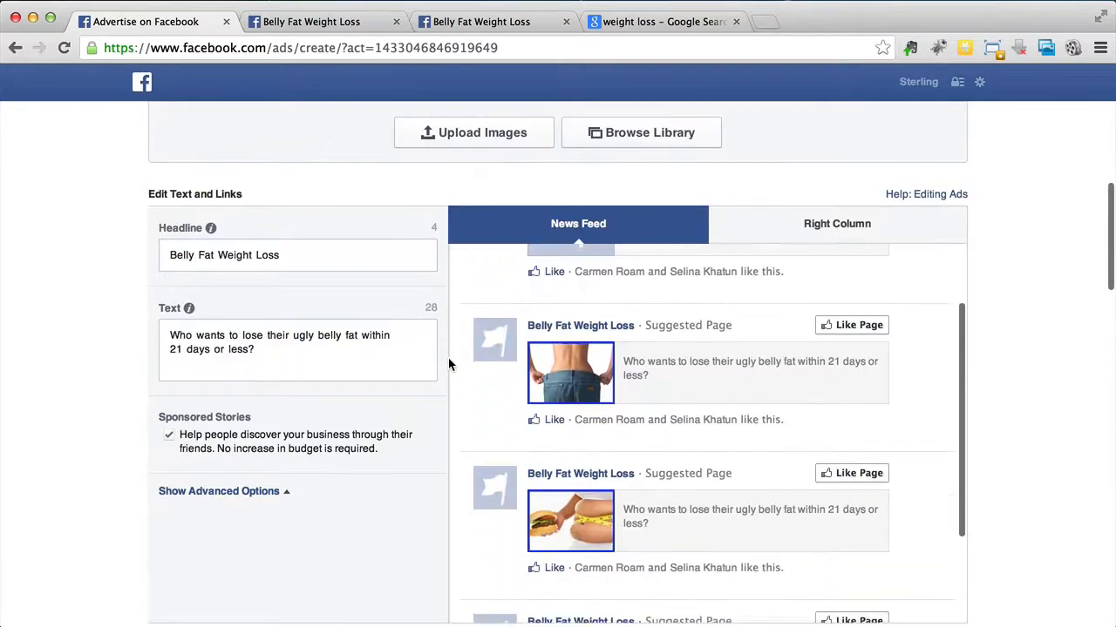
scroll(449, 364, down, 2)
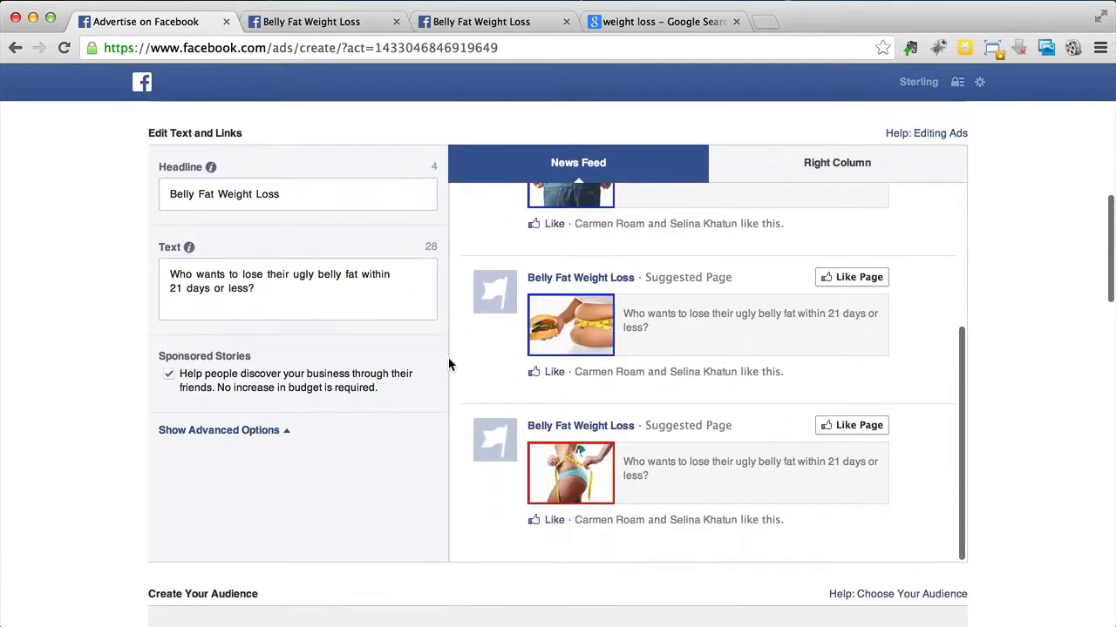
scroll(448, 364, up, 5)
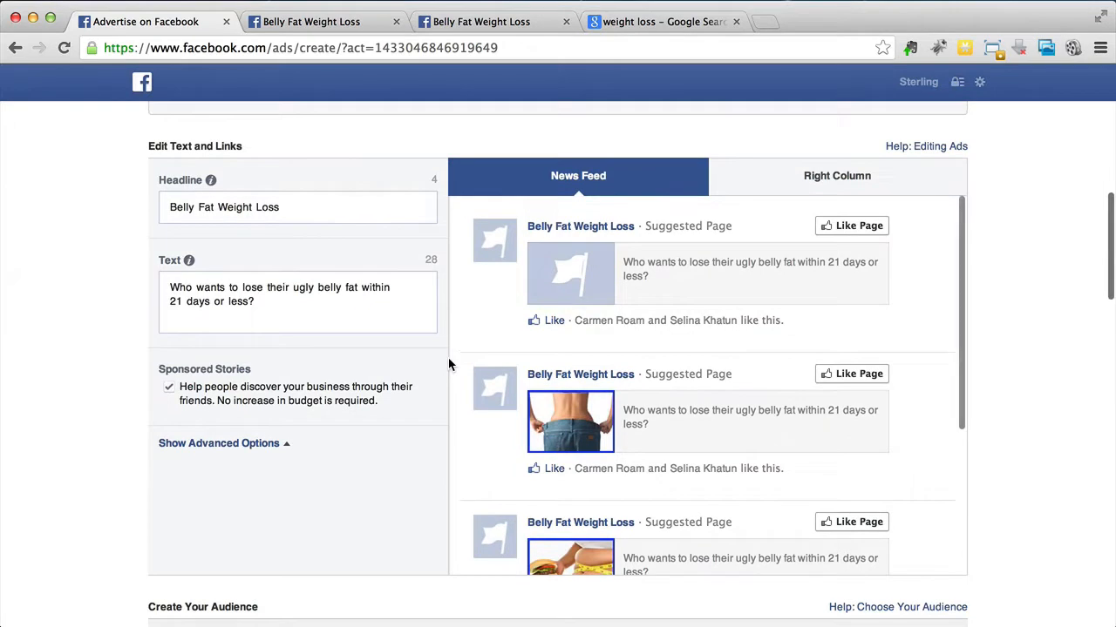
scroll(449, 365, up, 4)
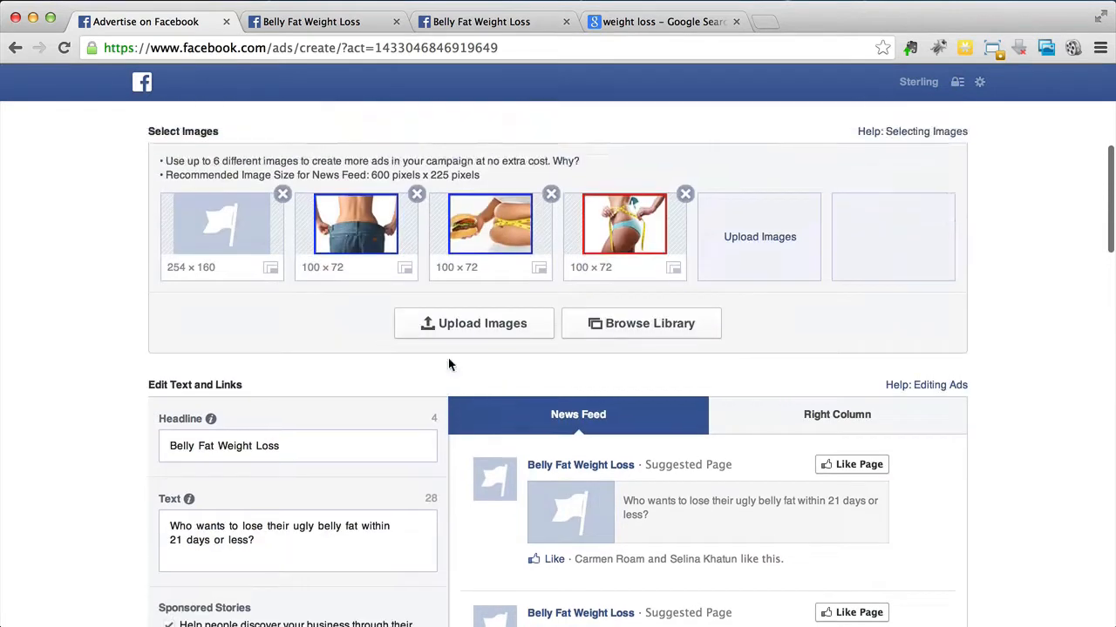
click(282, 193)
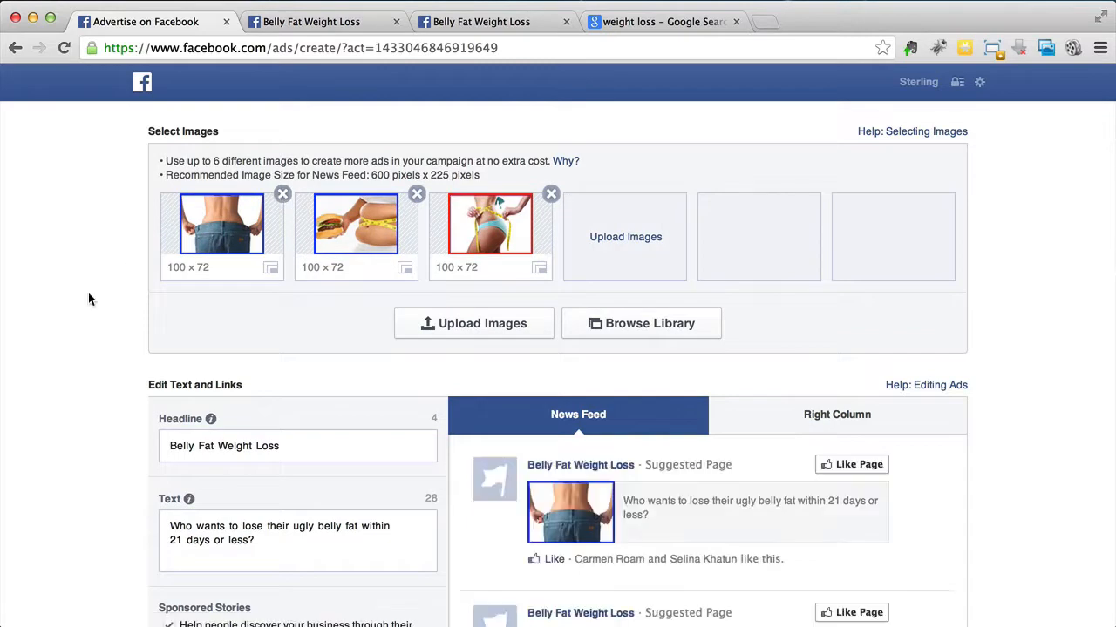
scroll(100, 396, down, 4)
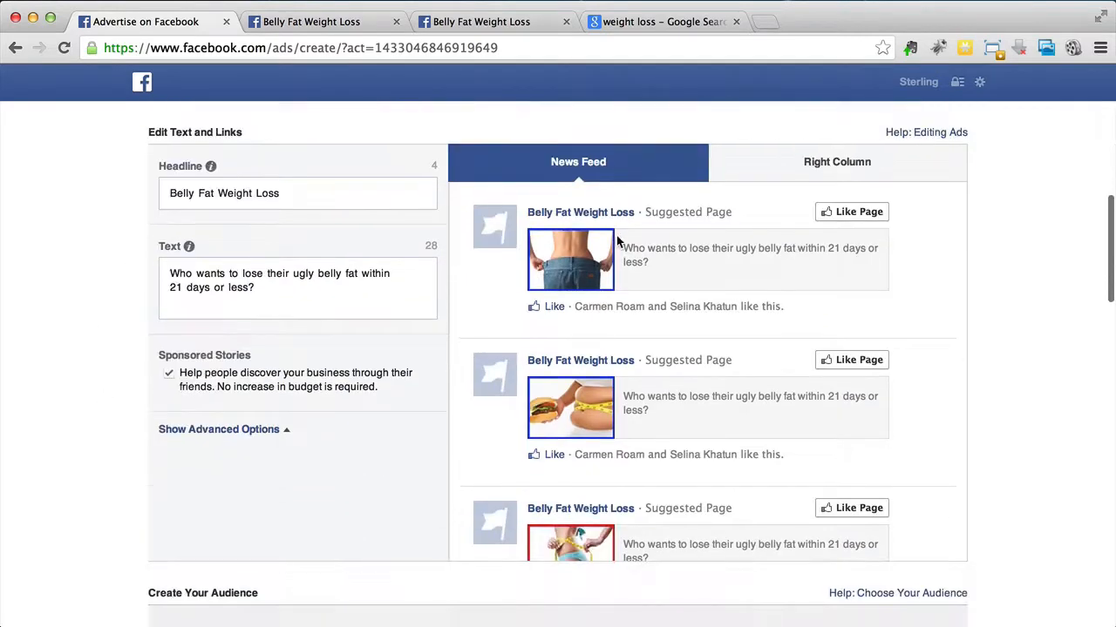
Step: Review the Belly Fat Weight Loss page ad's variations in the News Feed and Right Column previews
scroll(913, 289, down, 5)
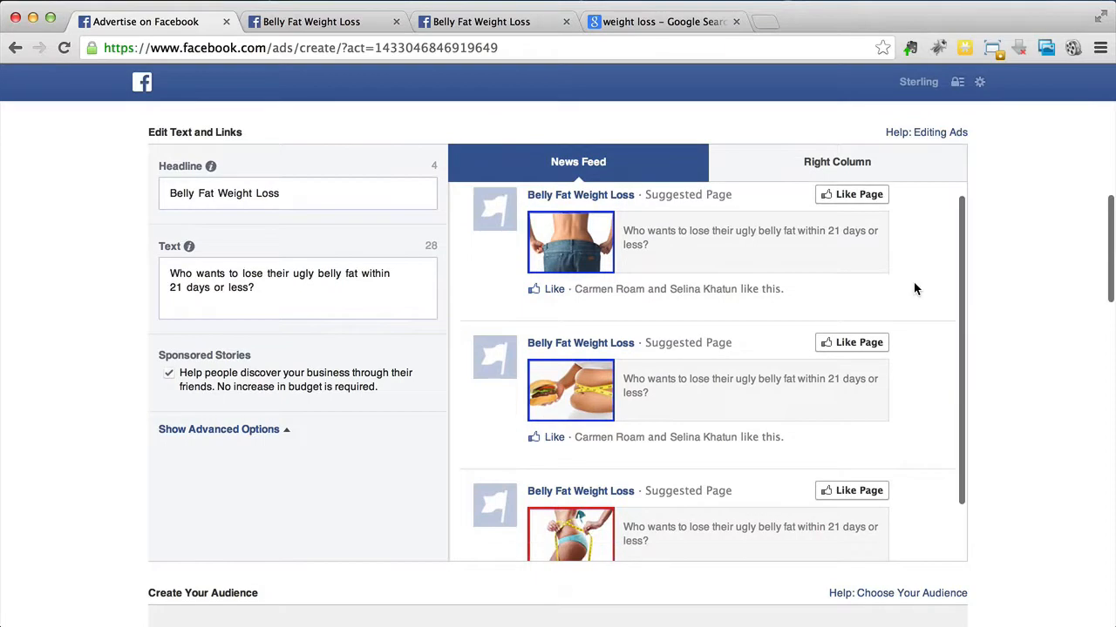
scroll(914, 288, up, 5)
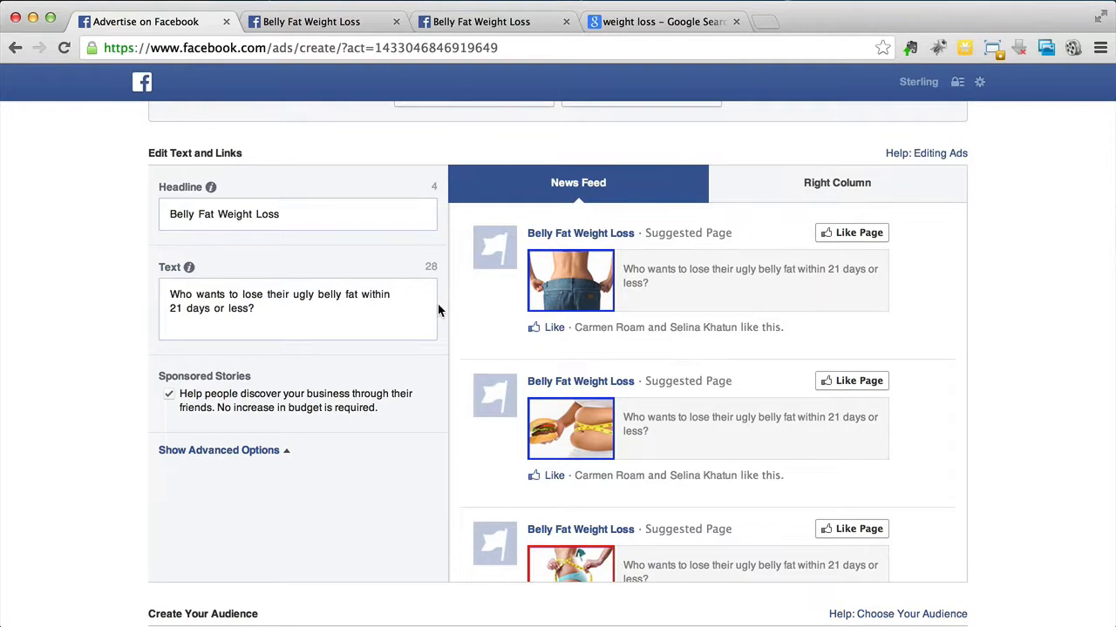
scroll(445, 319, down, 5)
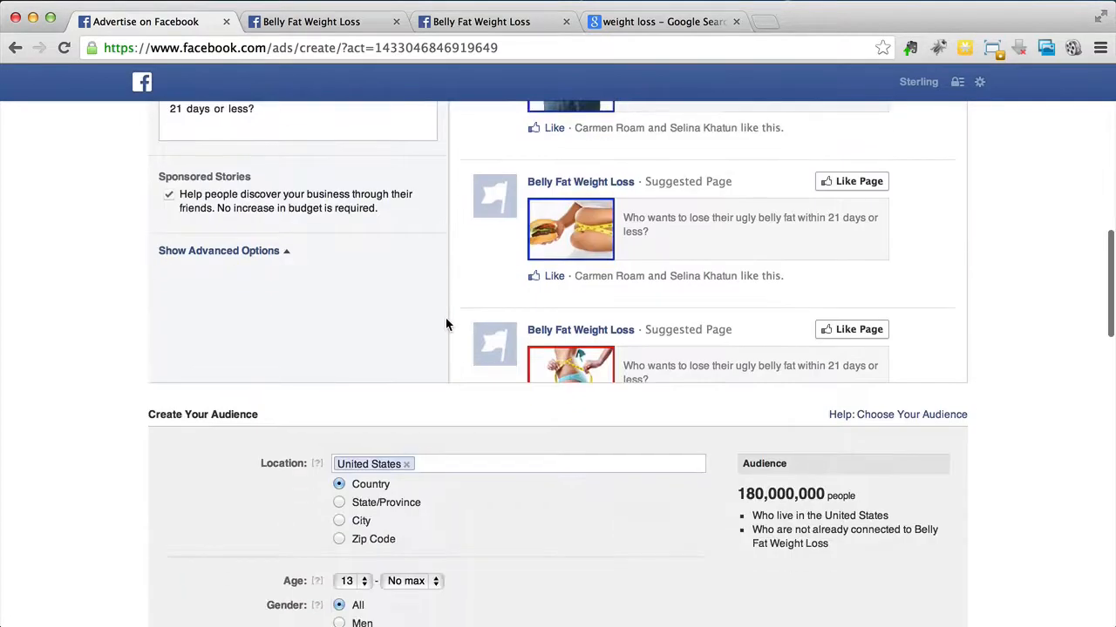
scroll(446, 324, up, 4)
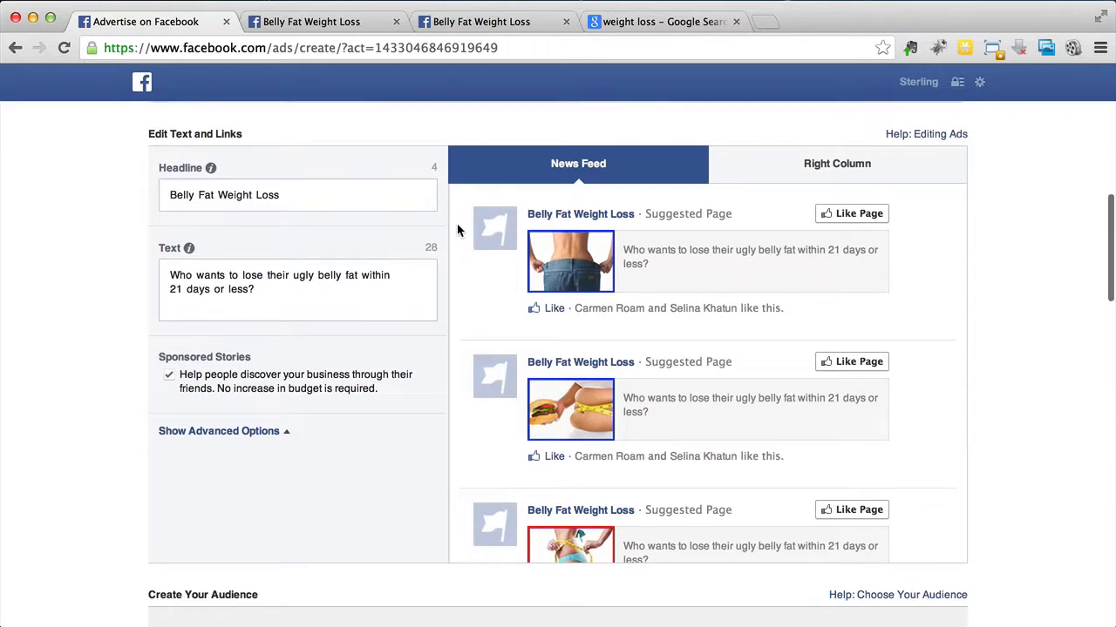
scroll(457, 225, down, 1)
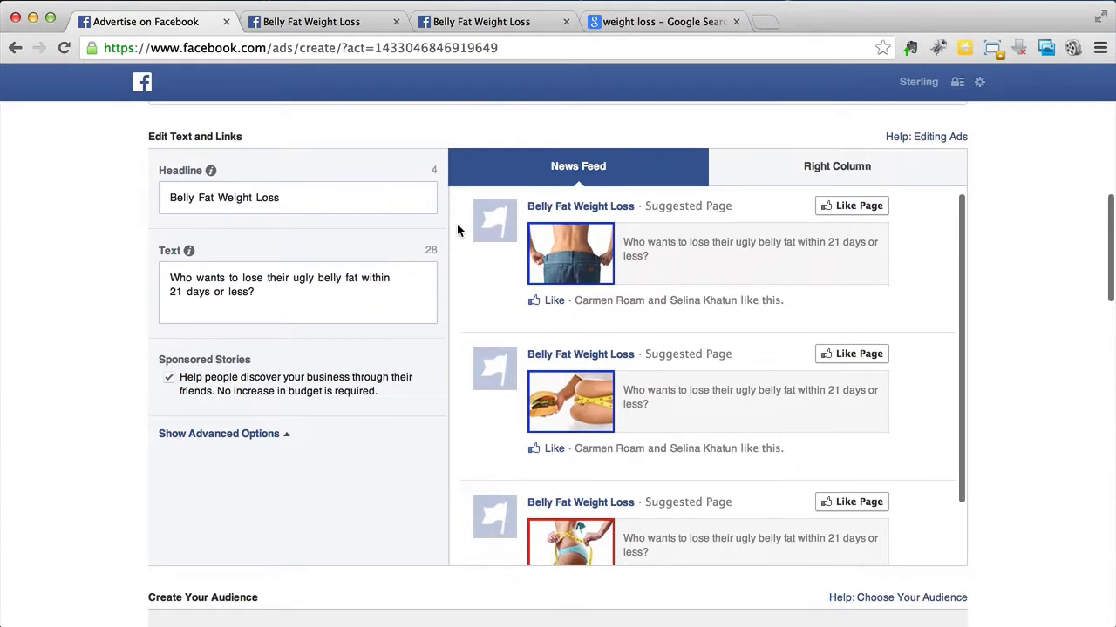
scroll(457, 217, up, 1)
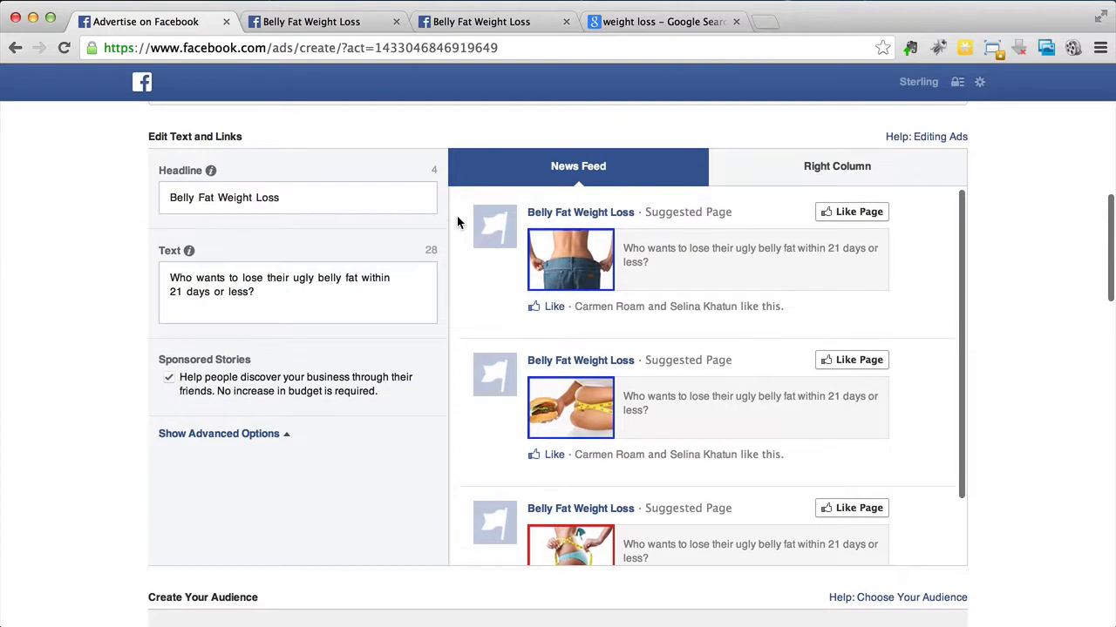
click(822, 168)
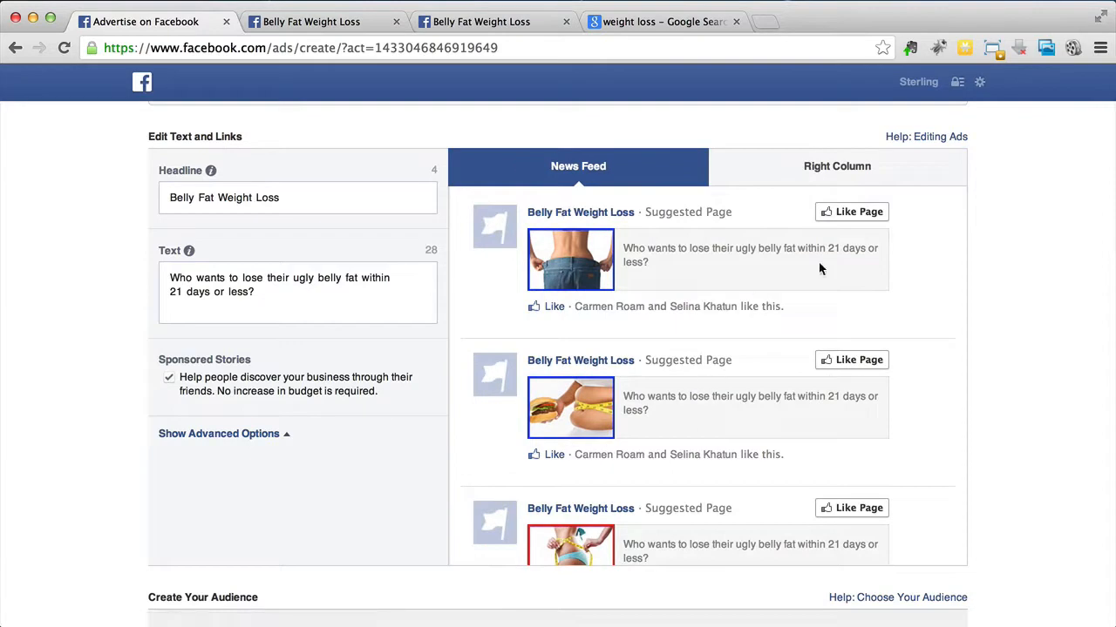
scroll(912, 265, up, 1)
click(876, 198)
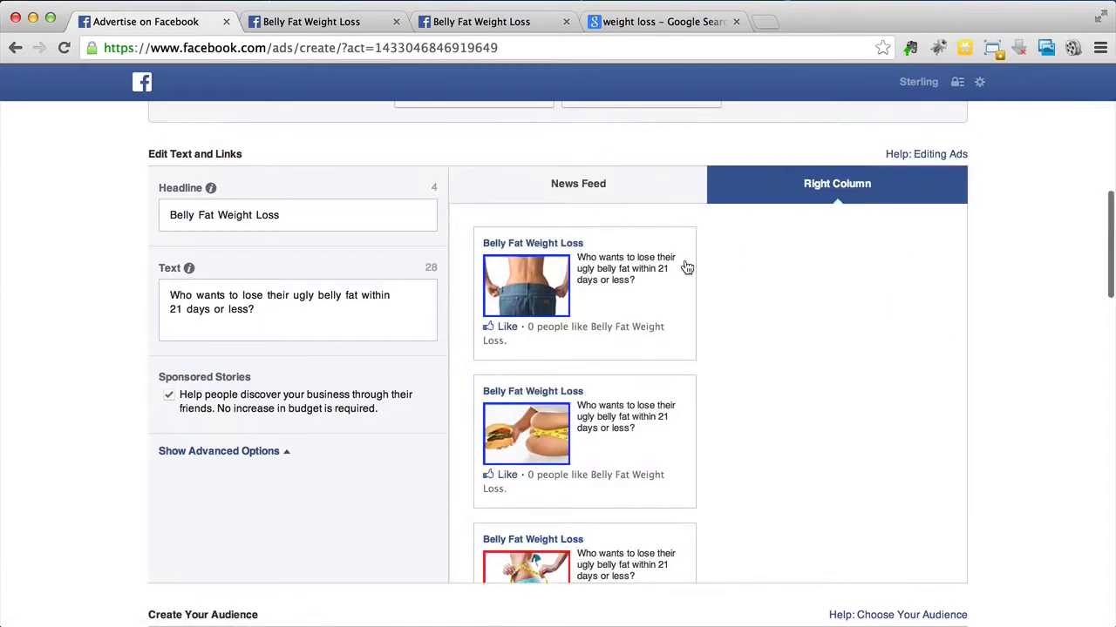
scroll(685, 267, down, 5)
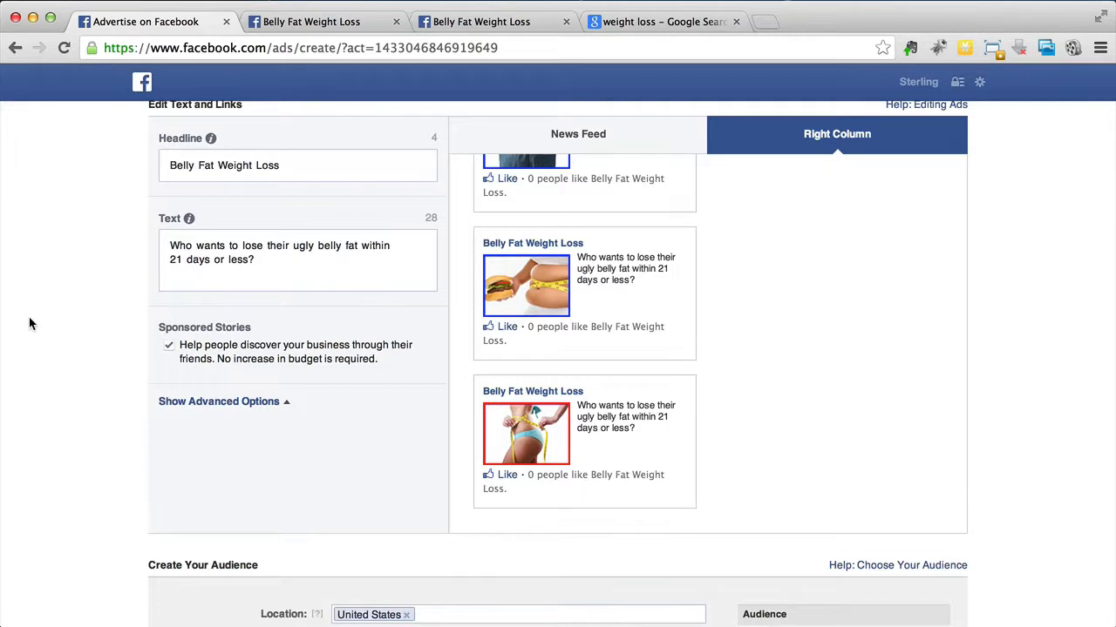
Step: Look over the audience targeting options for location, age, gender, interests, custom audiences and connections
scroll(29, 324, down, 3)
scroll(29, 324, down, 5)
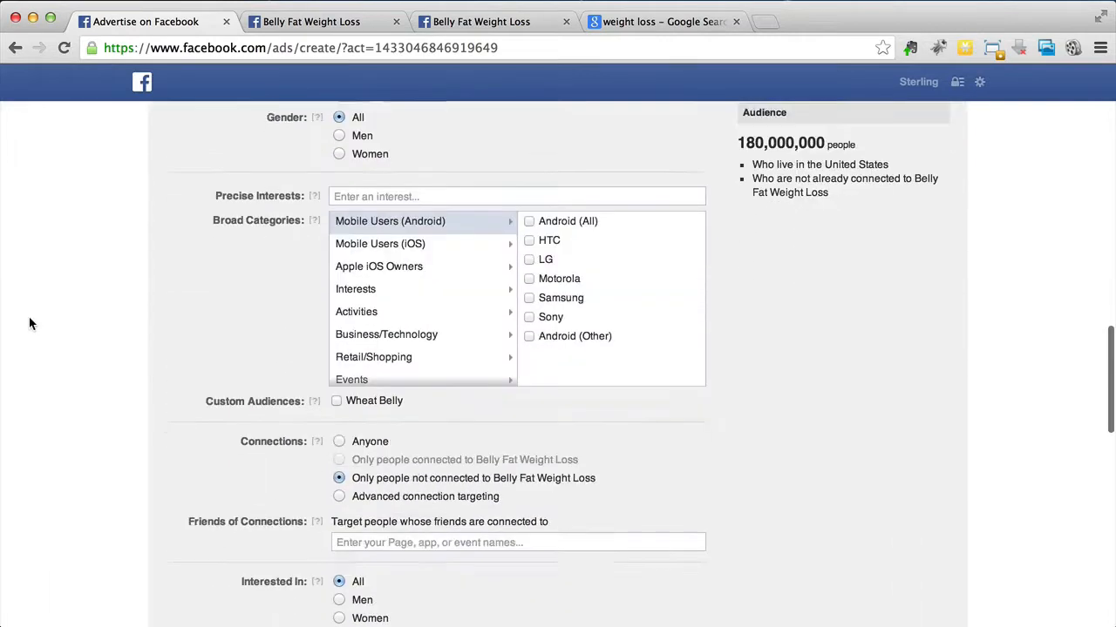
scroll(28, 324, down, 2)
scroll(29, 323, up, 8)
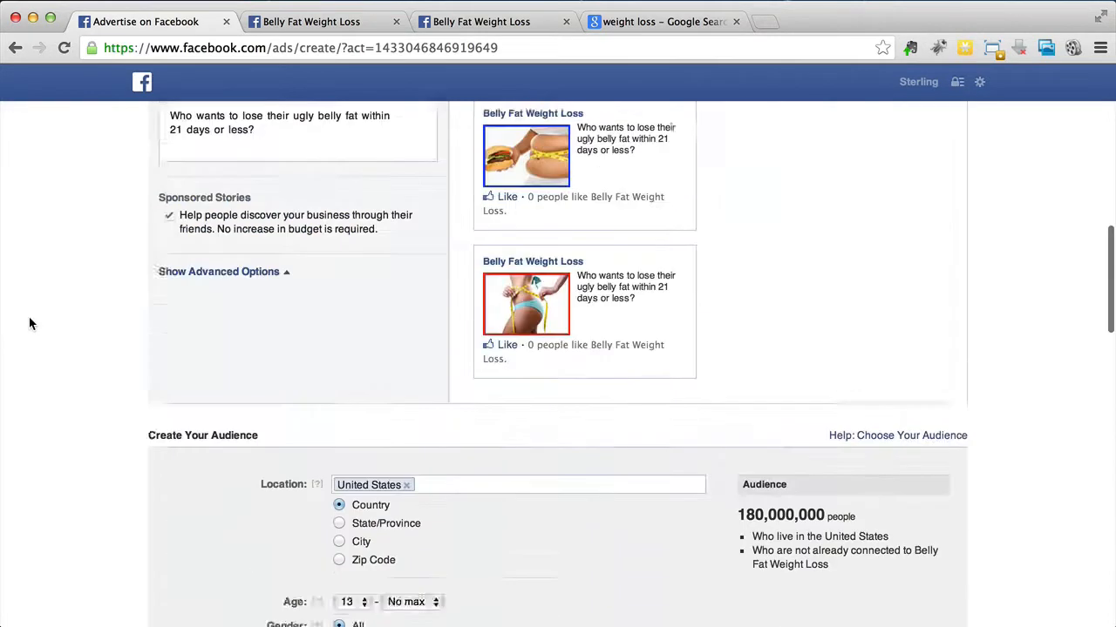
scroll(29, 323, up, 3)
scroll(29, 323, down, 5)
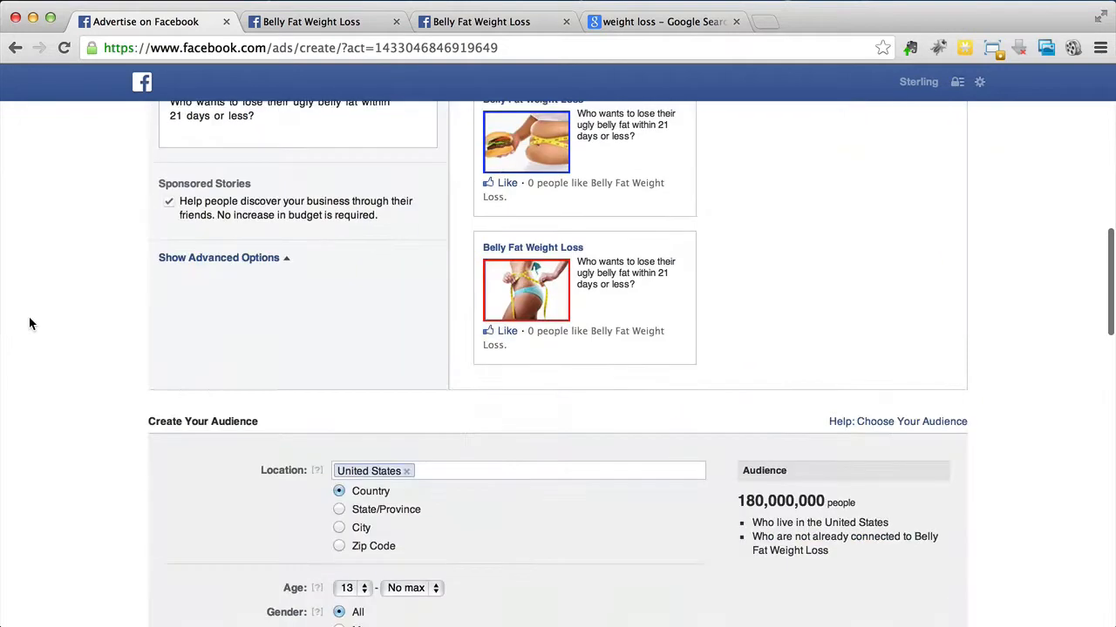
click(1043, 2)
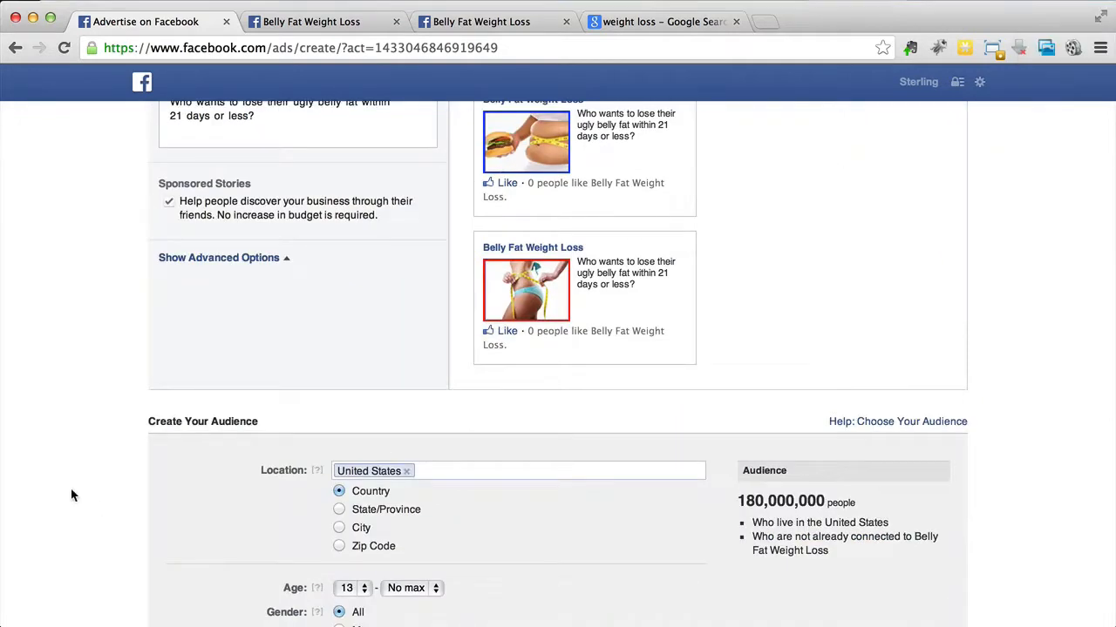
scroll(63, 447, down, 5)
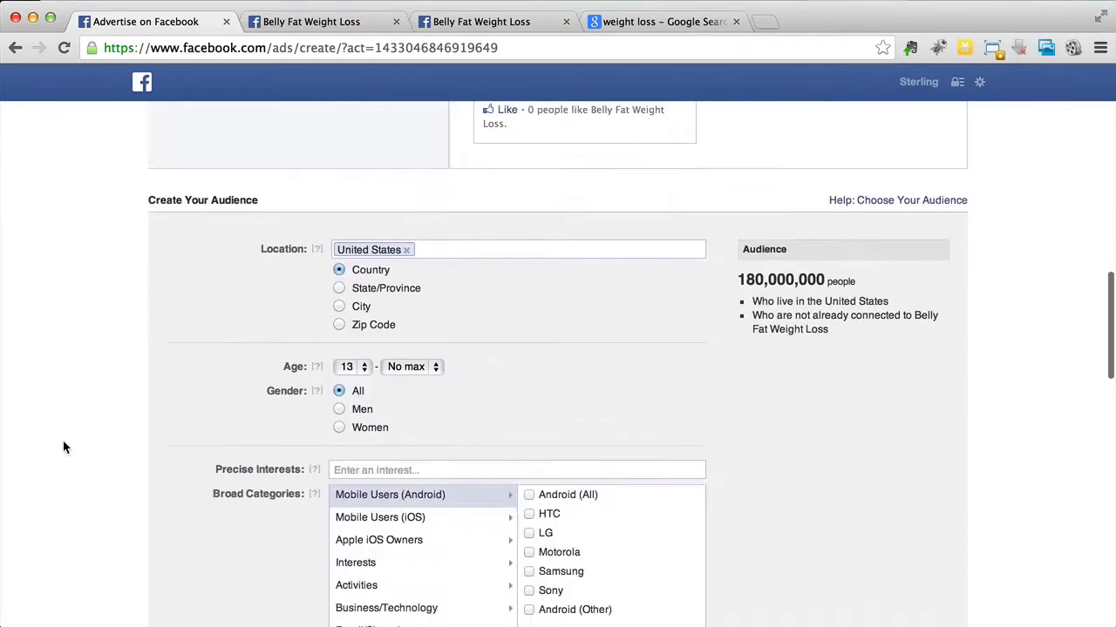
scroll(63, 447, down, 5)
scroll(62, 447, up, 3)
scroll(63, 447, up, 2)
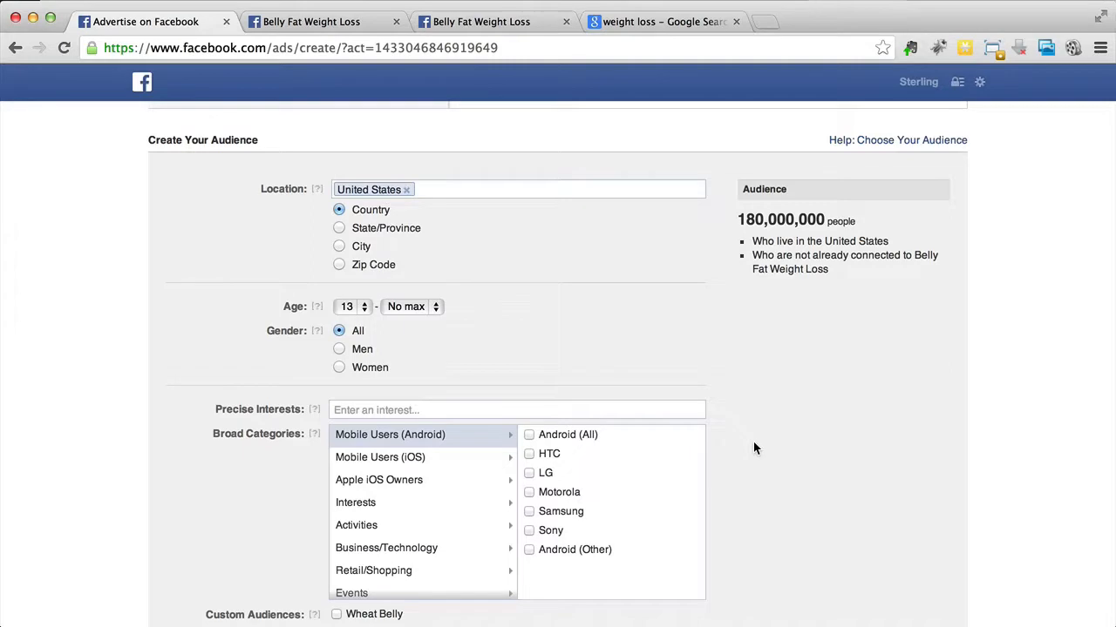
Step: Target the ad at the Wheat Belly custom audience and set the minimum age to 20
scroll(754, 442, down, 1)
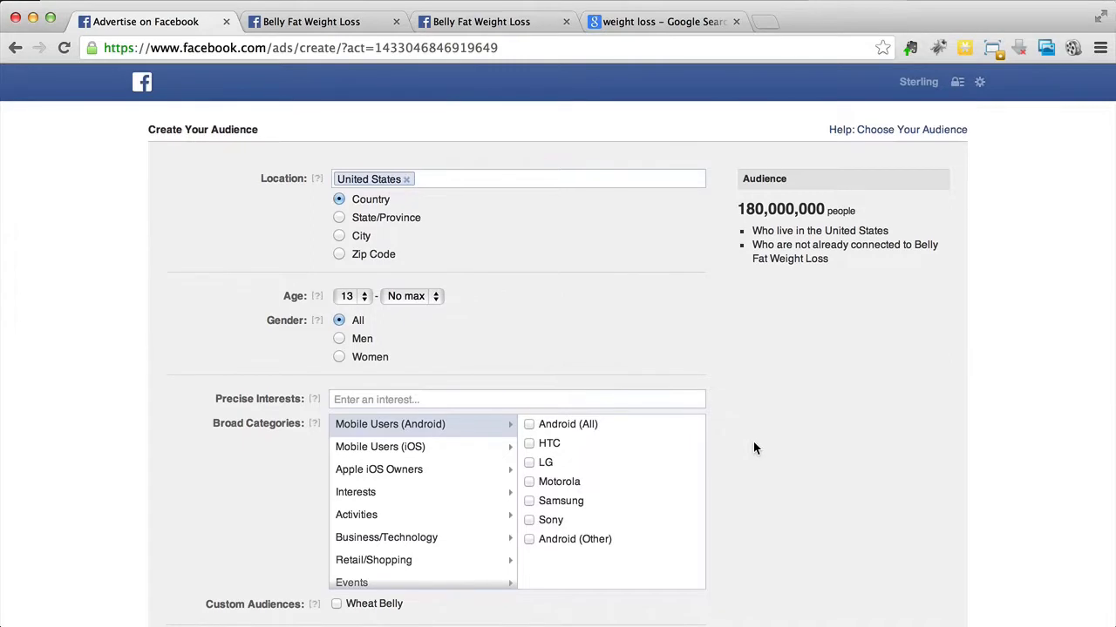
scroll(754, 442, down, 1)
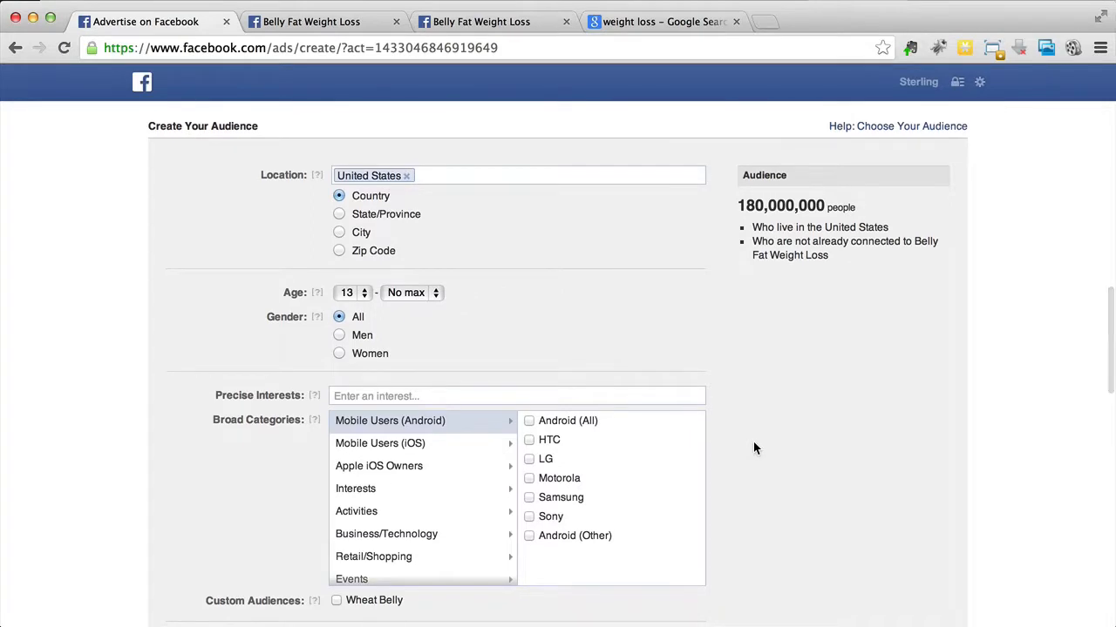
scroll(753, 448, down, 3)
mouse_move(318, 530)
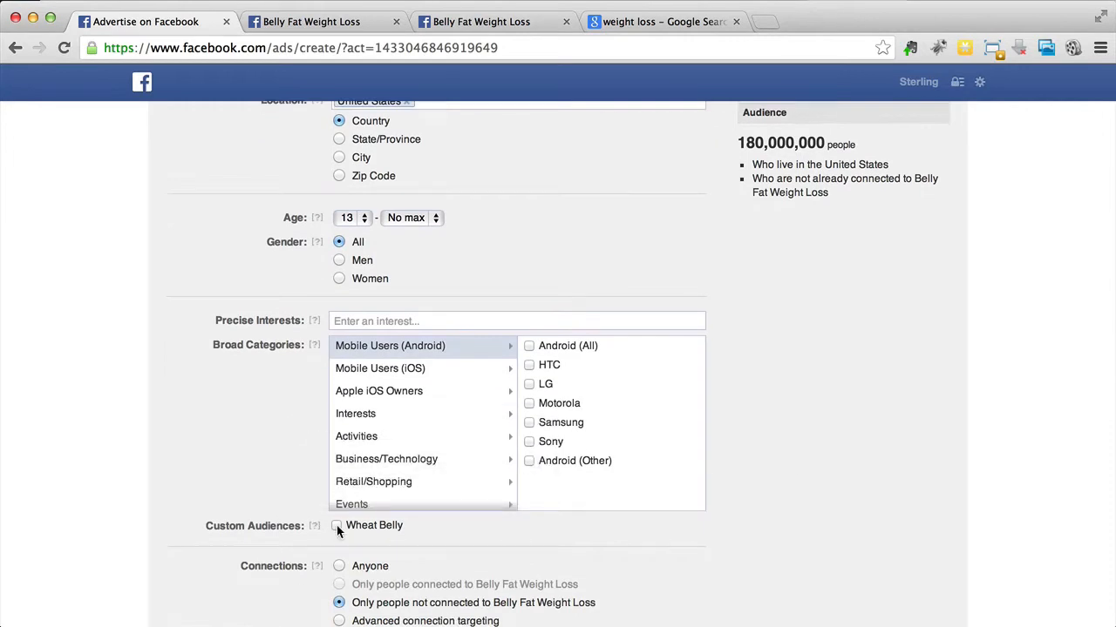
click(336, 525)
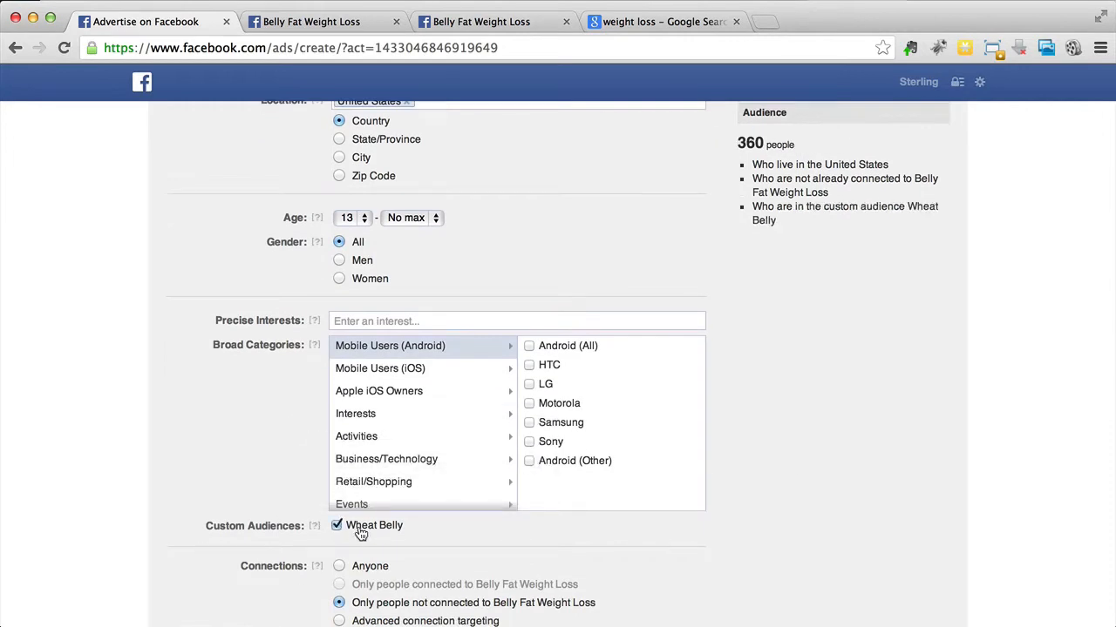
scroll(754, 407, up, 3)
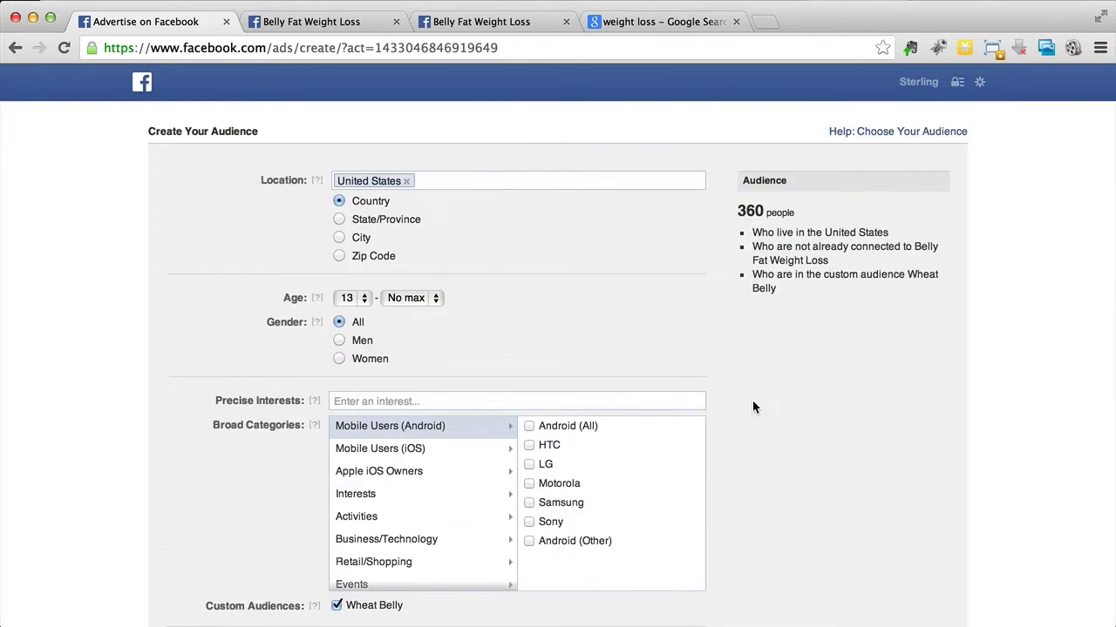
scroll(754, 407, down, 2)
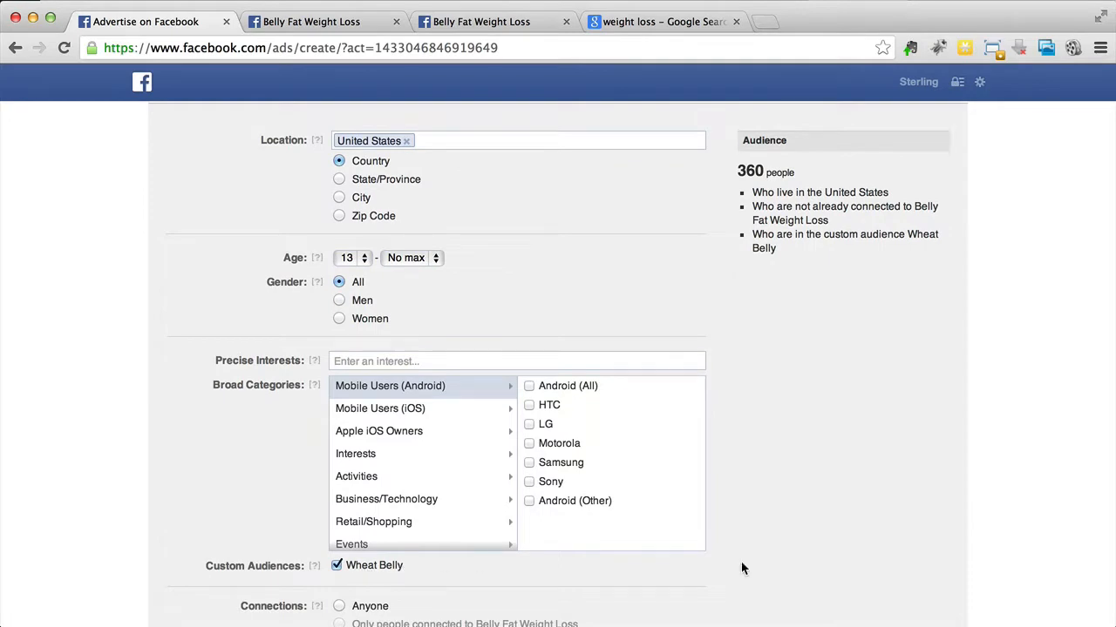
click(348, 259)
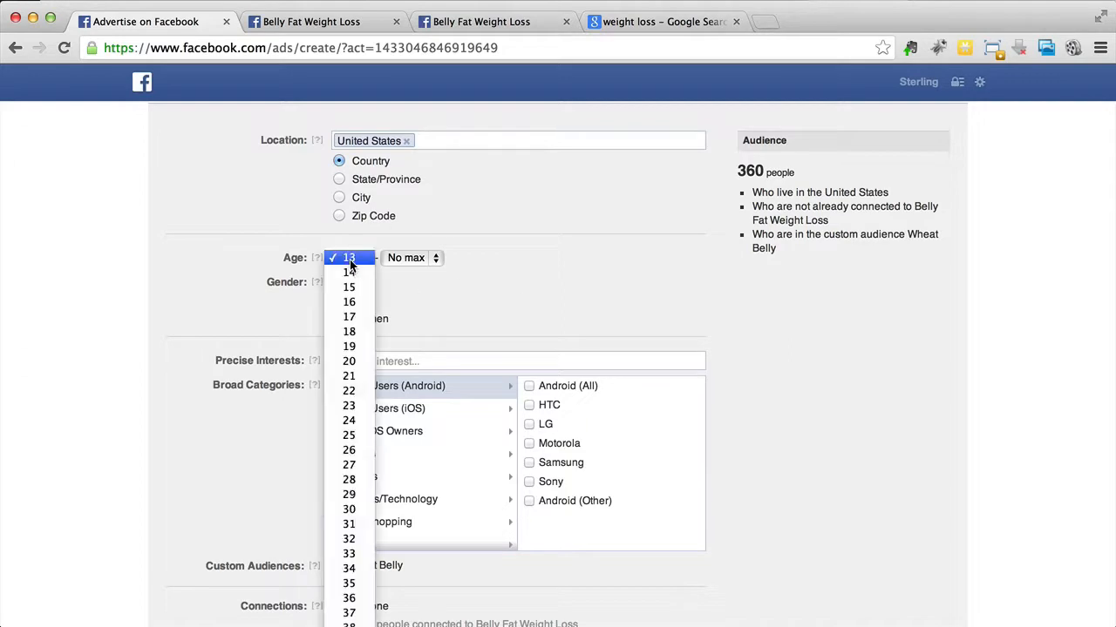
click(349, 374)
Step: Try a maximum audience age of 50 and restore the limit to No max
click(407, 257)
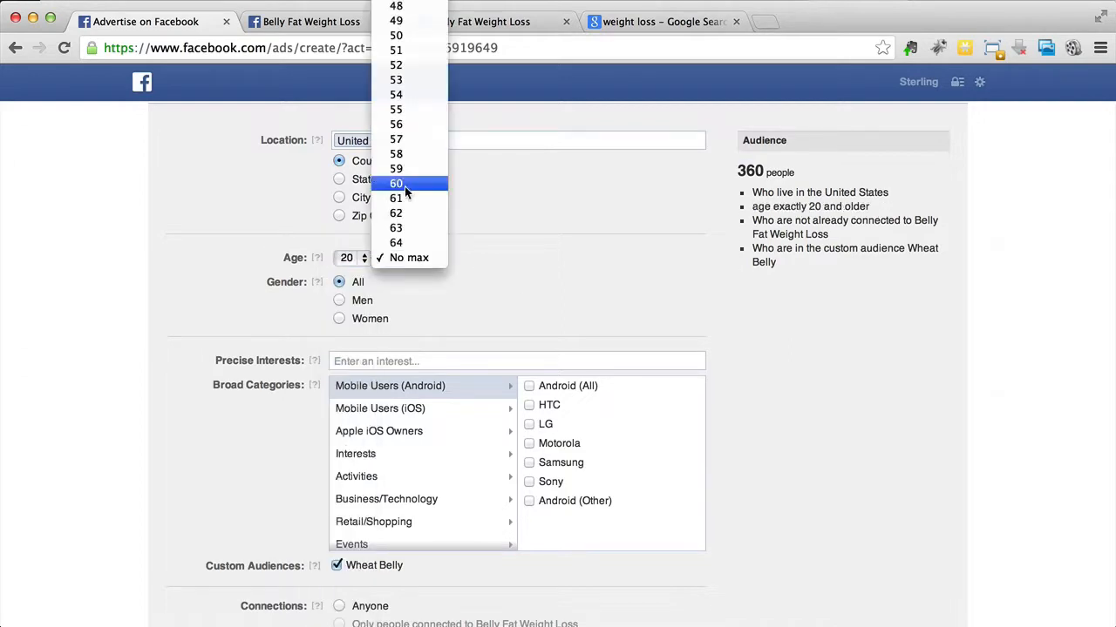
click(395, 35)
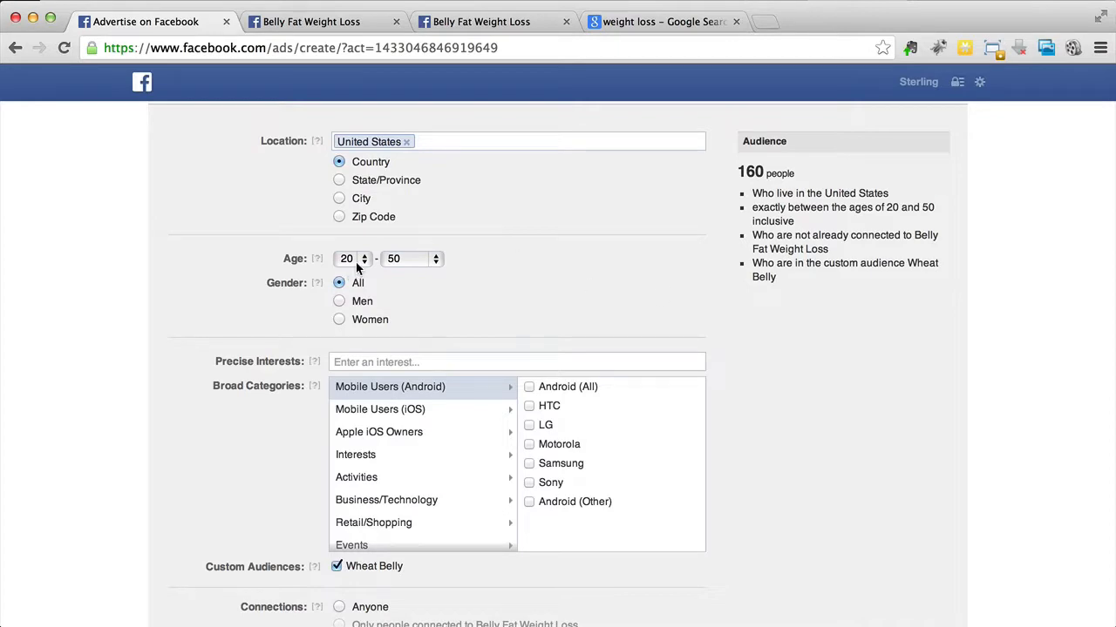
click(397, 259)
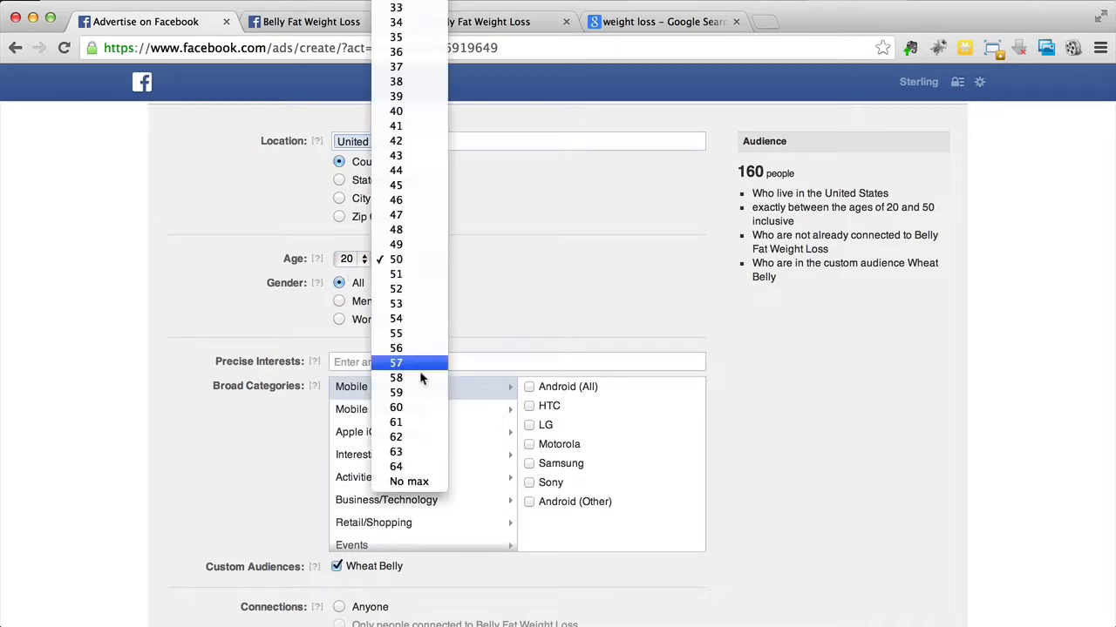
click(427, 481)
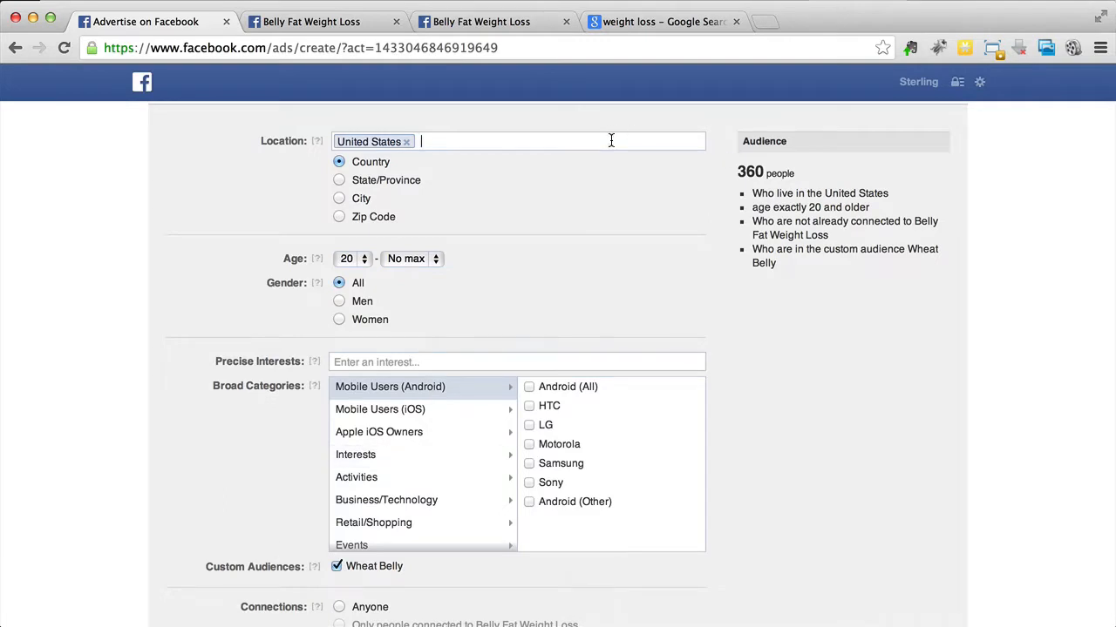
Step: Add the United Kingdom and Australia to the ad's target countries
text(united)
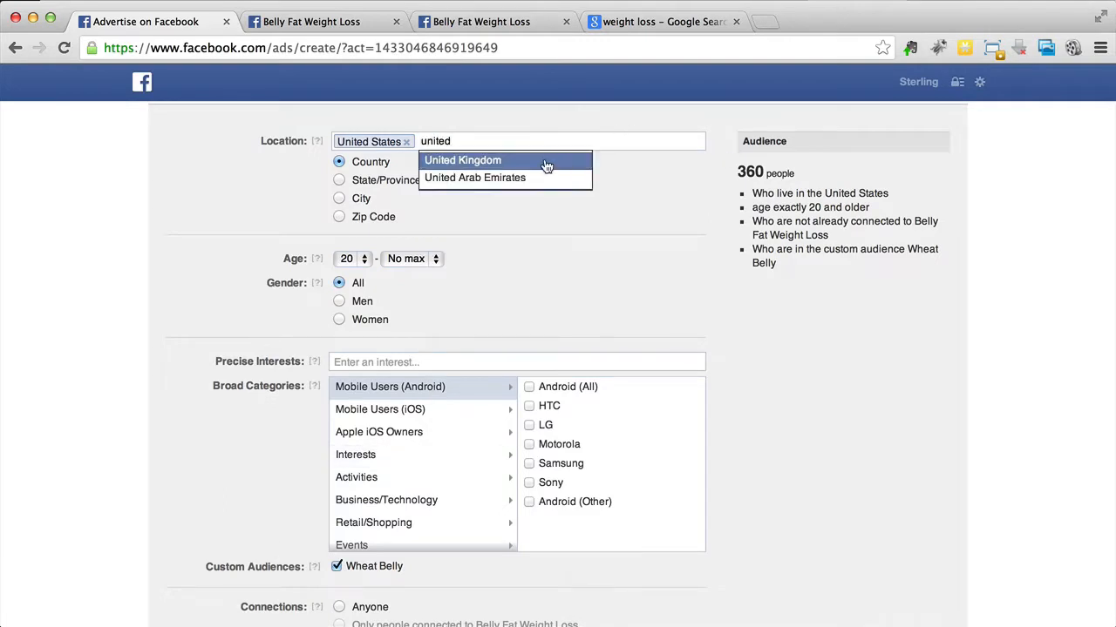
click(546, 166)
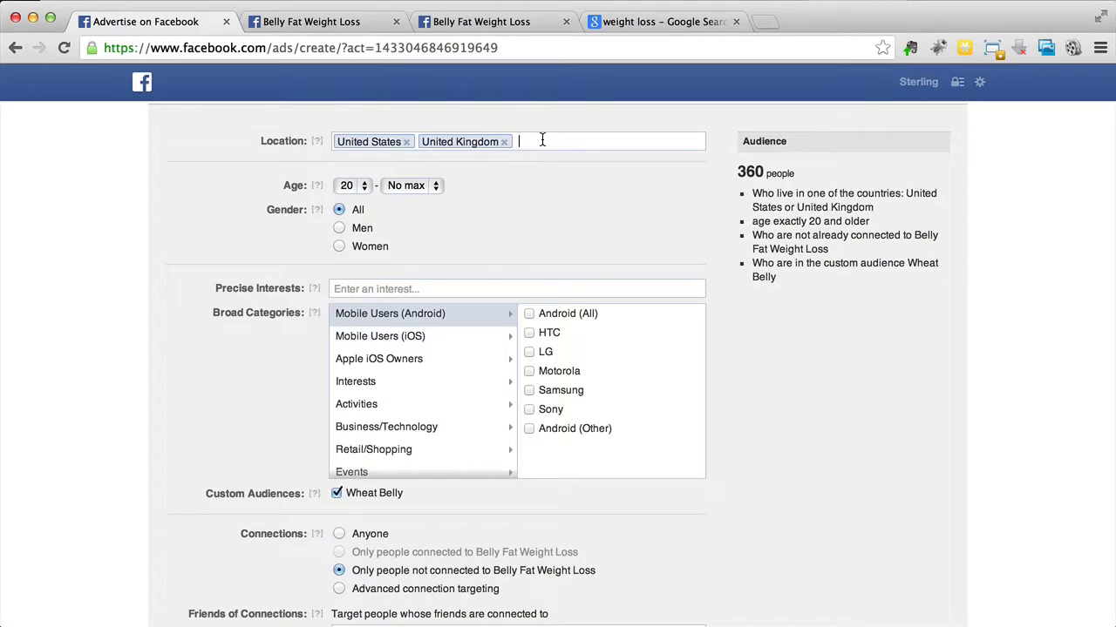
text(aust)
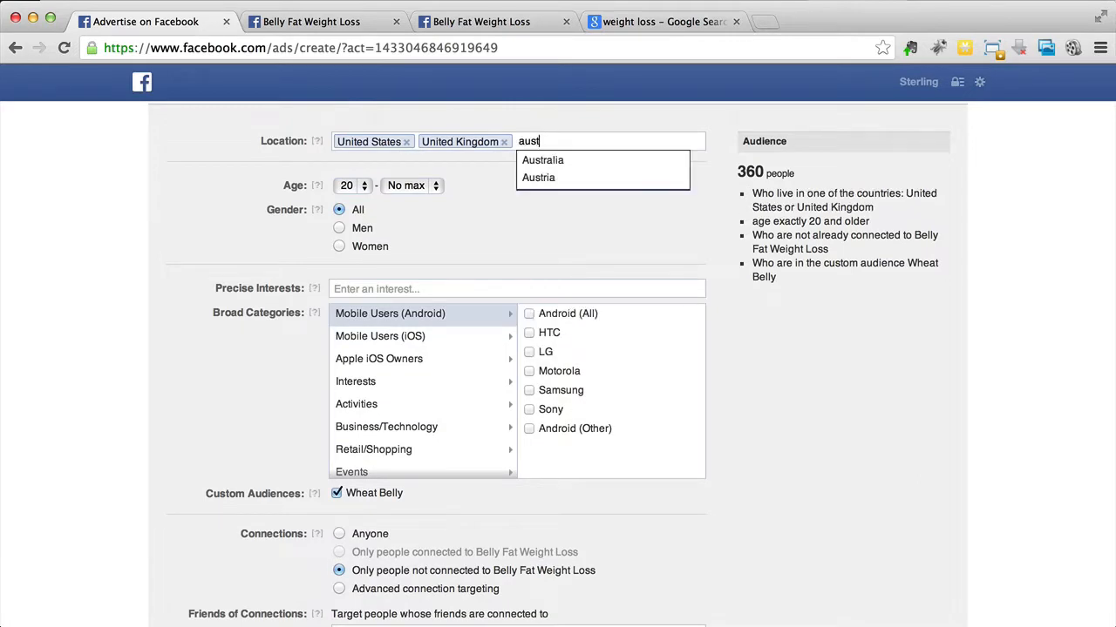
click(542, 163)
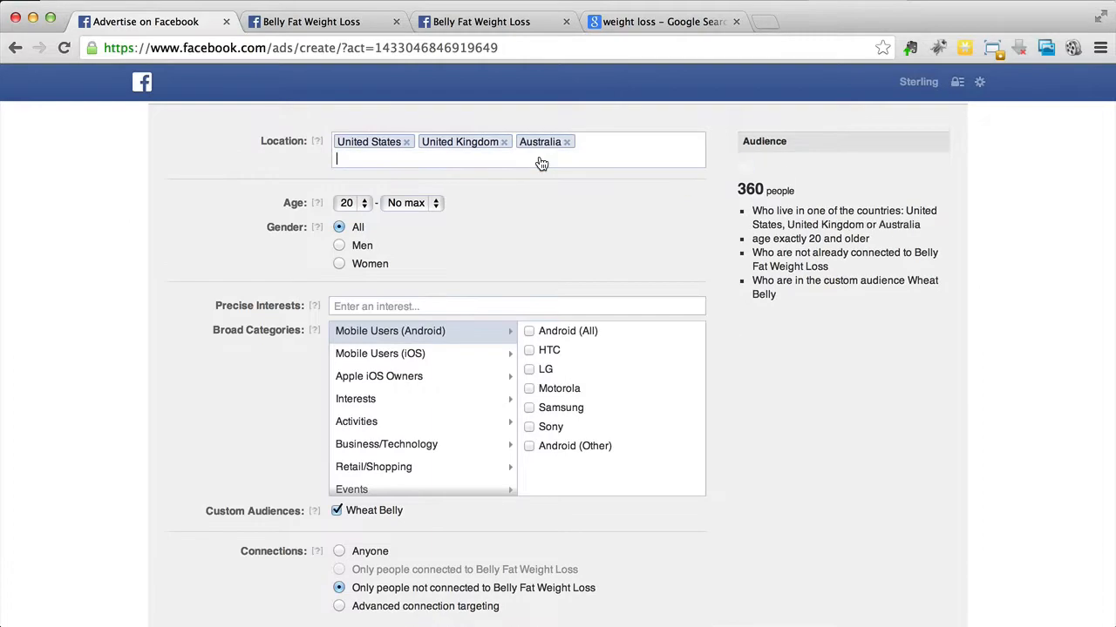
Step: Add New Zealand to the ad's target countries
mouse_move(291, 503)
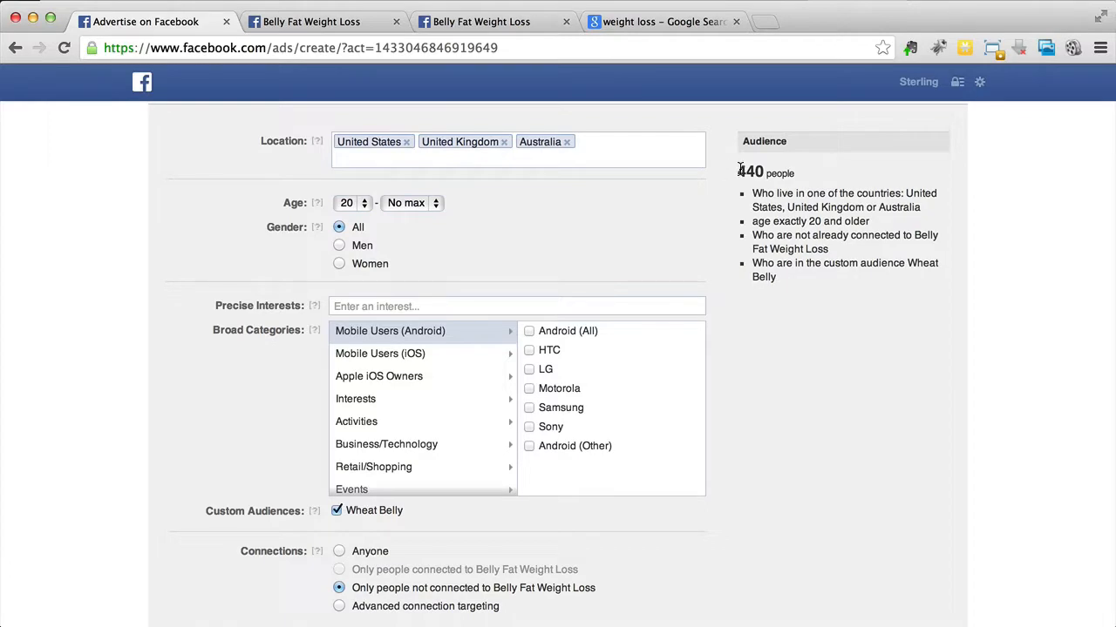
text(new z)
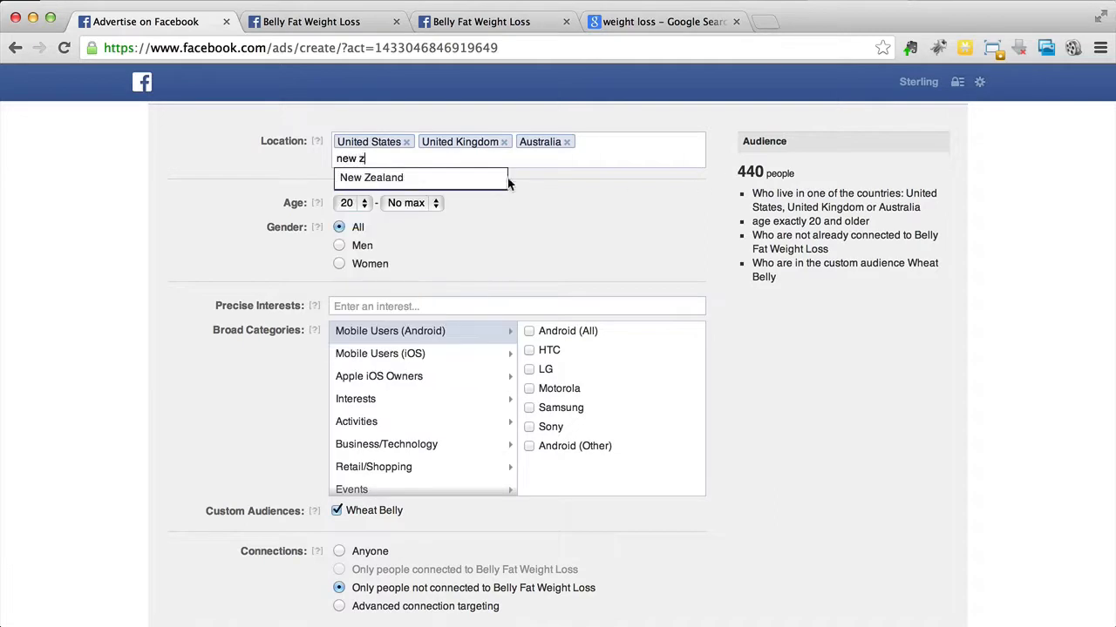
click(488, 181)
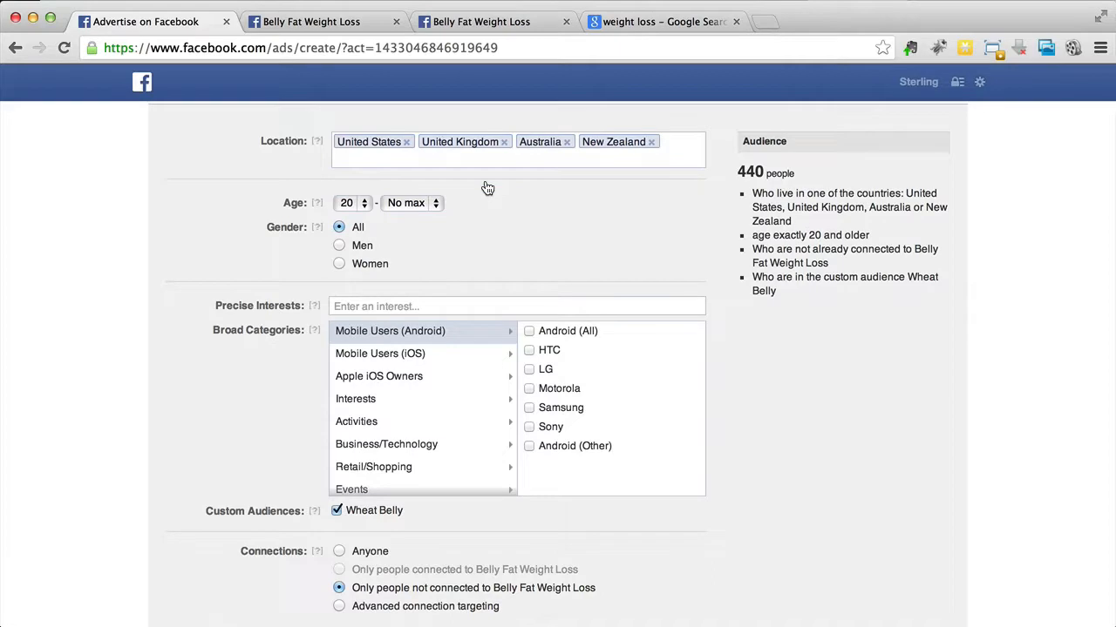
Step: Try adding Norway, Germany and France to the target countries, and remove all three again
text(nor)
click(471, 182)
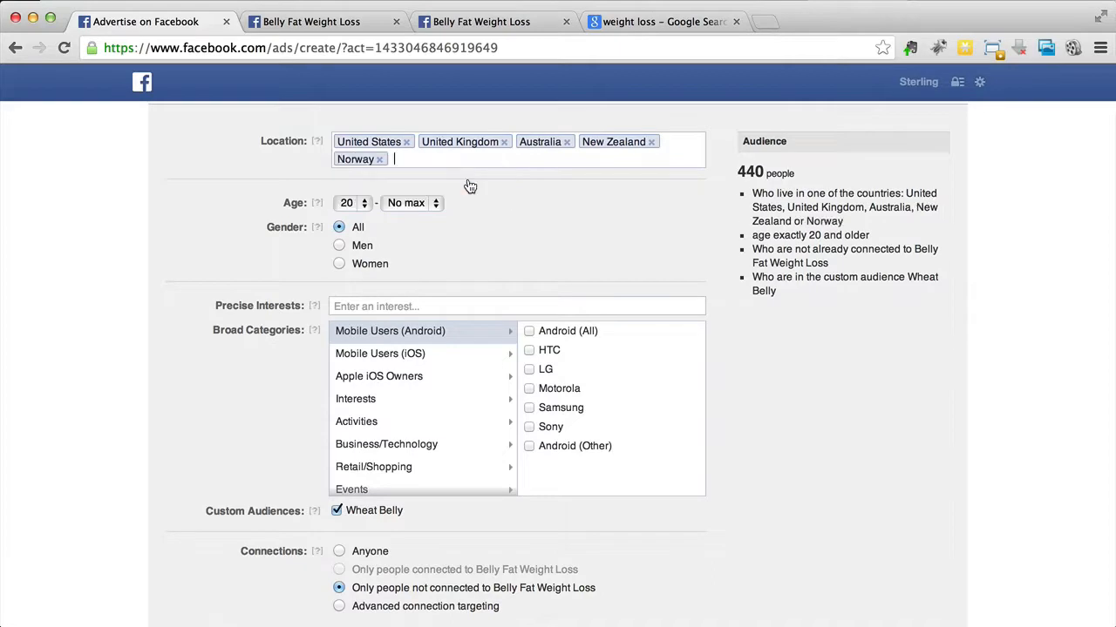
text(germ)
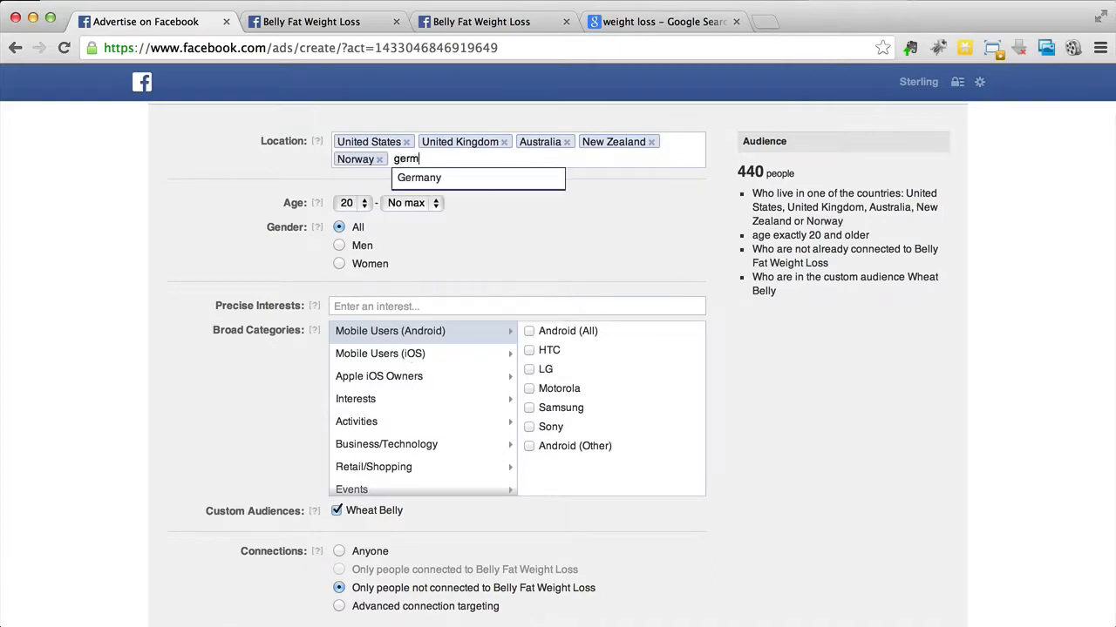
click(470, 184)
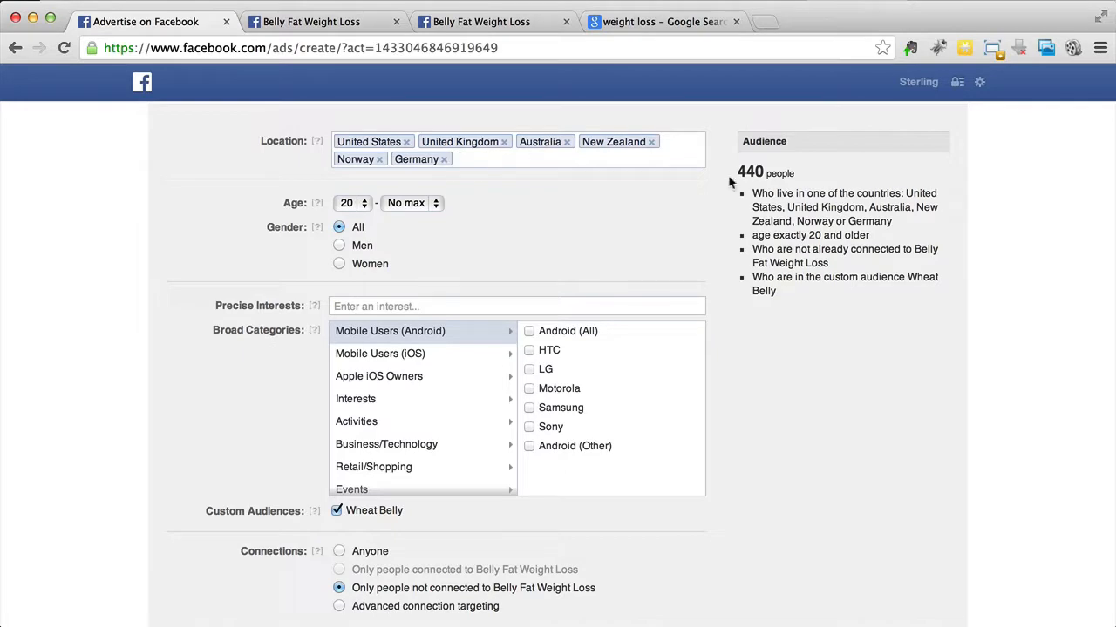
text(Fran)
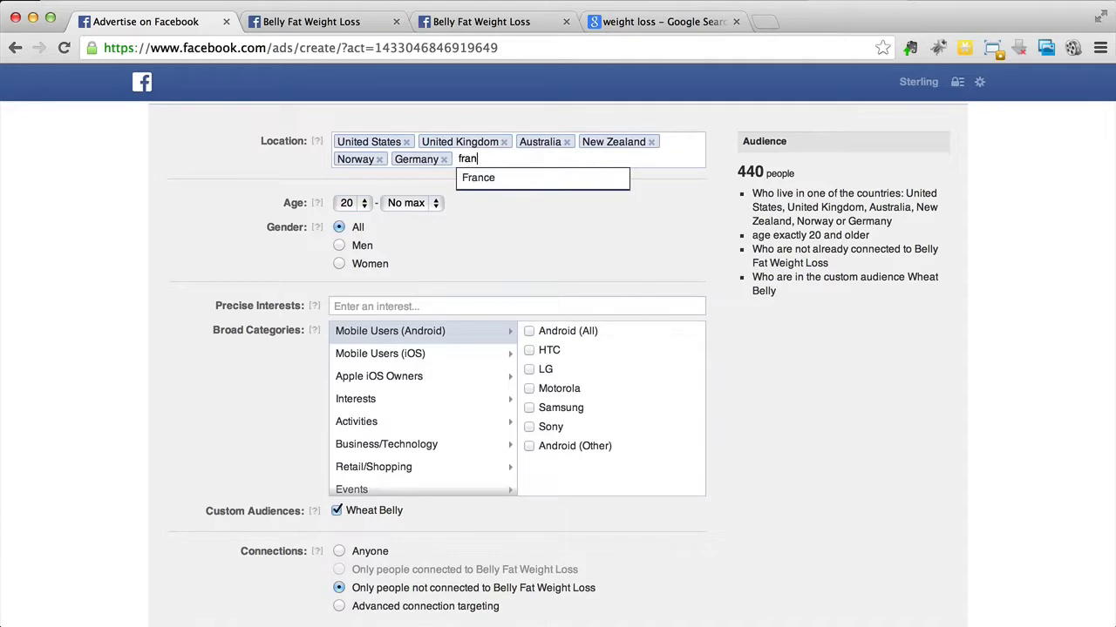
click(614, 181)
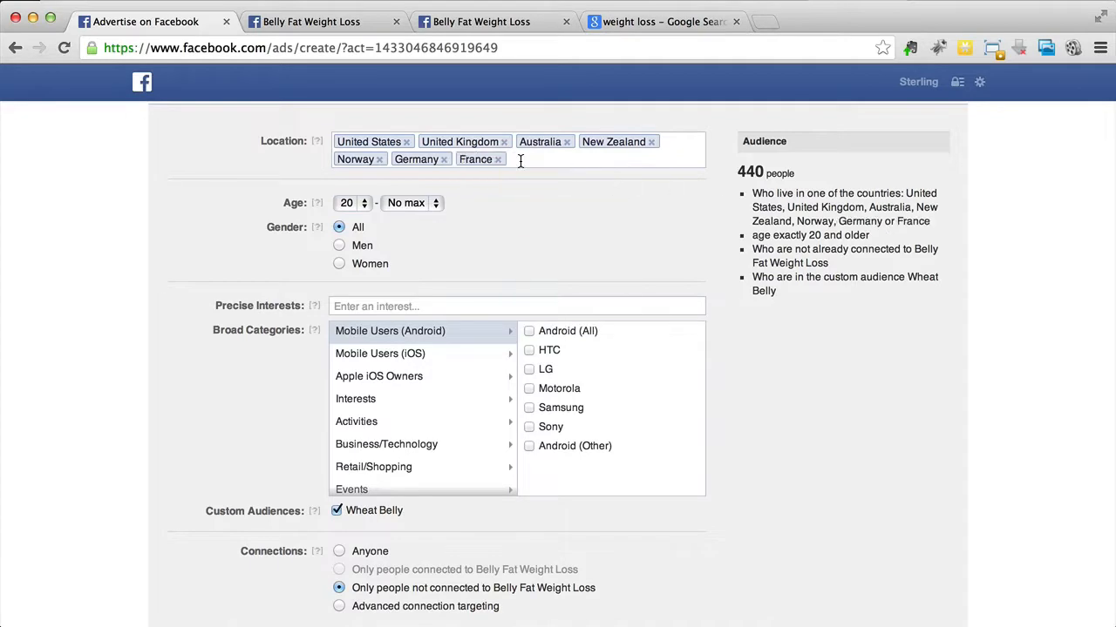
click(380, 160)
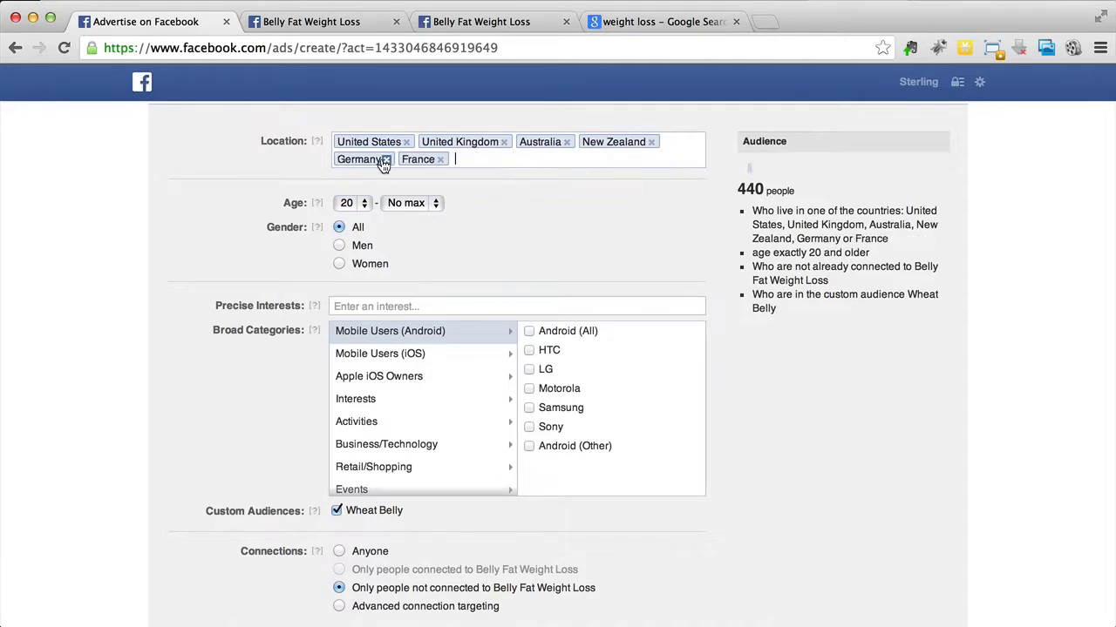
click(386, 161)
click(377, 161)
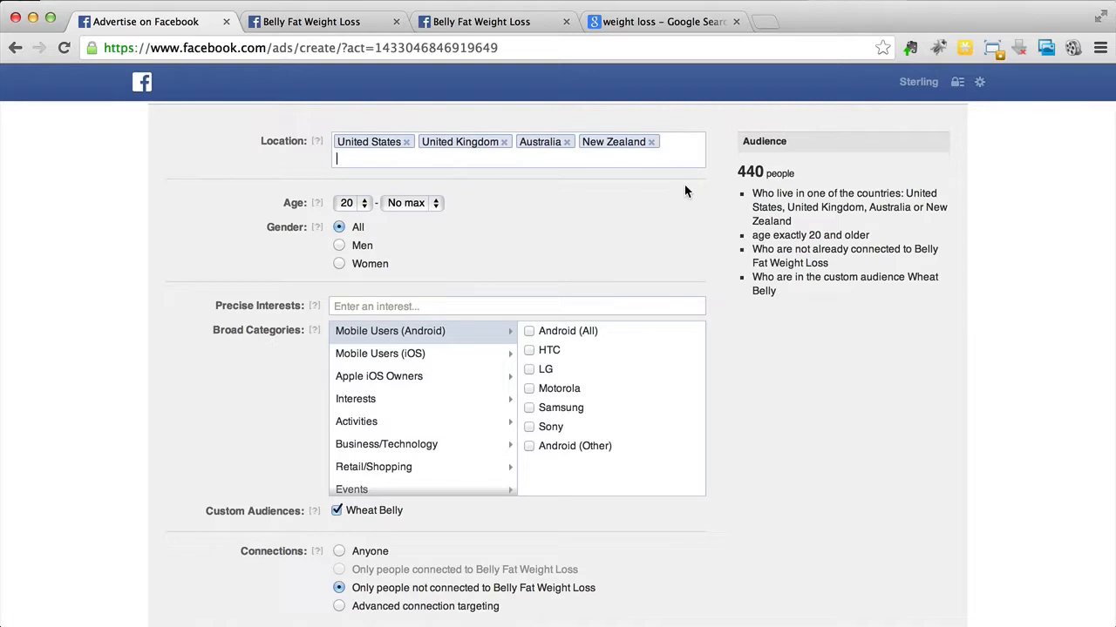
Step: Add Canada to the ad's target countries
text(can)
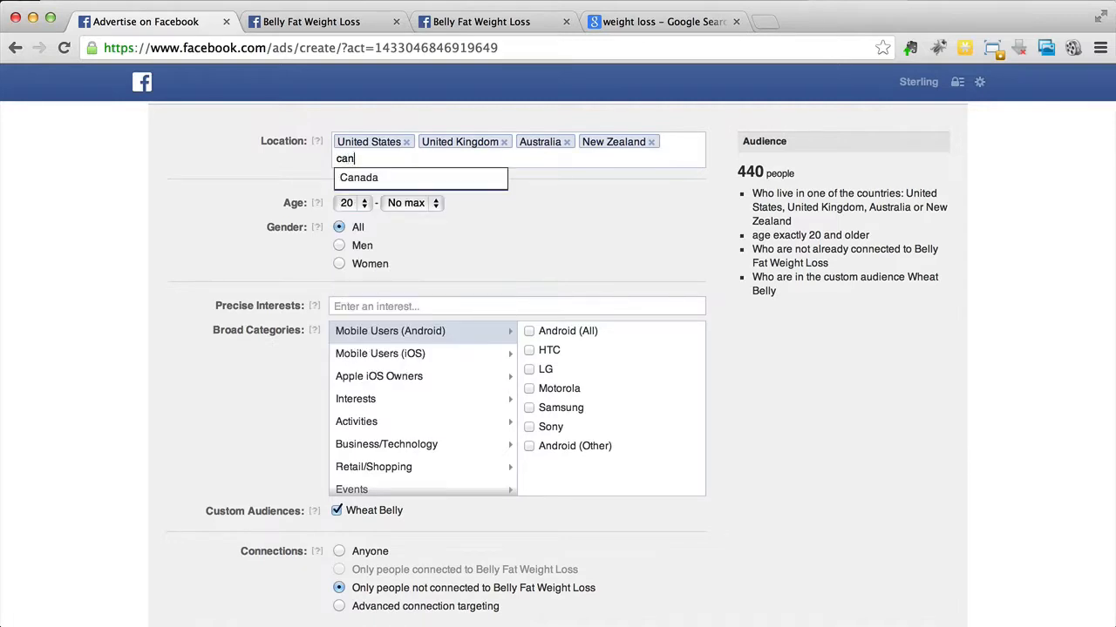
click(435, 186)
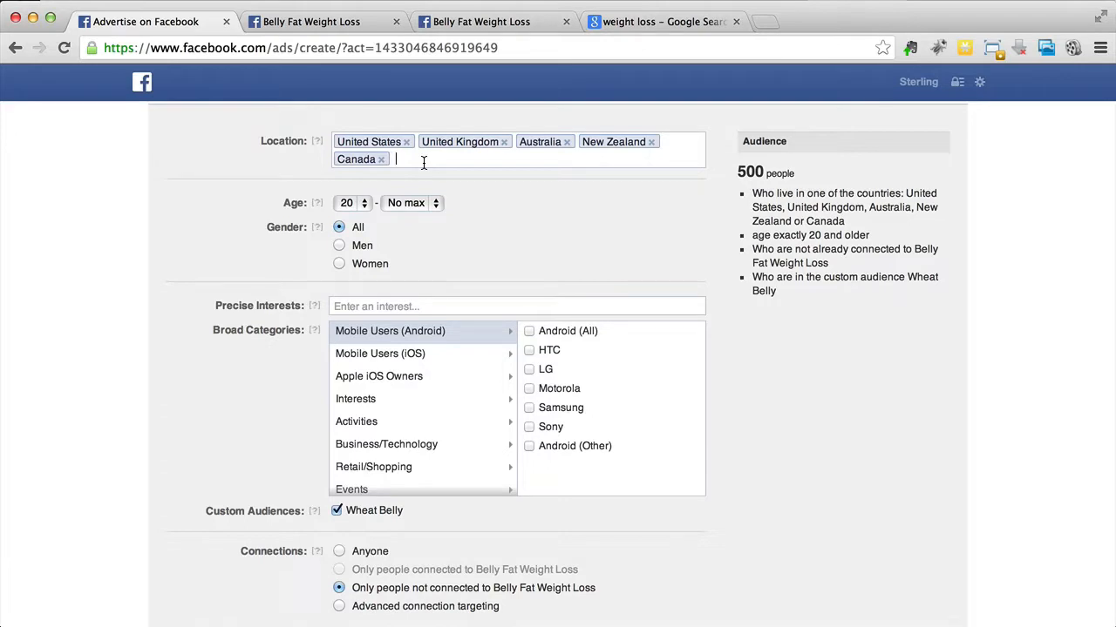
mouse_move(318, 142)
Step: Set the ad's connections targeting to Anyone
scroll(596, 258, down, 2)
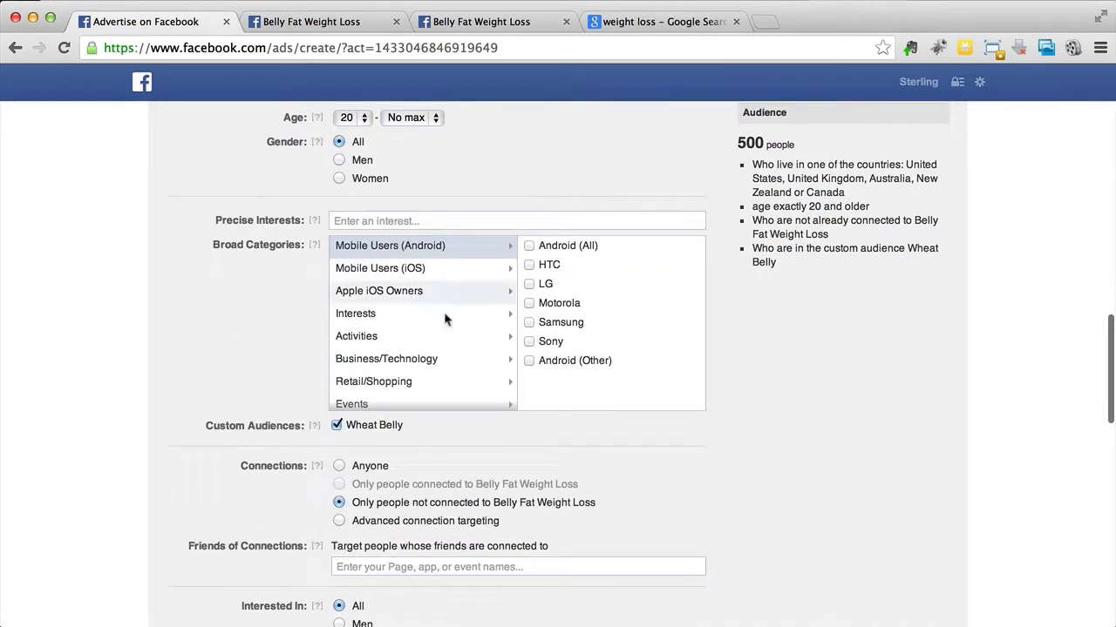
scroll(230, 342, up, 1)
scroll(229, 339, up, 3)
scroll(229, 339, down, 2)
scroll(223, 357, down, 3)
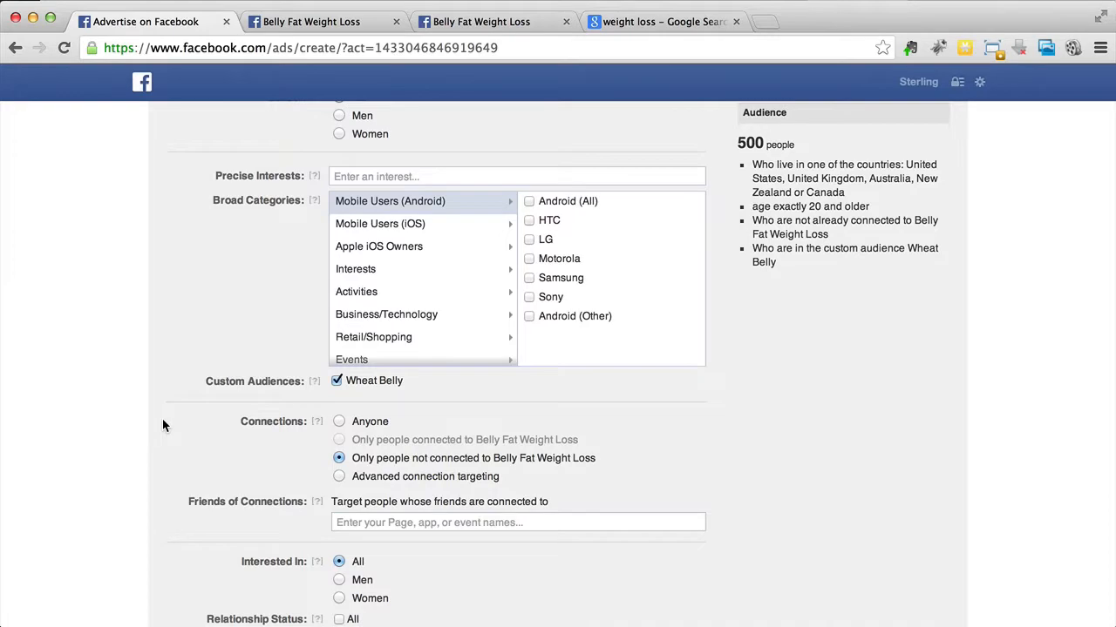
scroll(162, 425, down, 3)
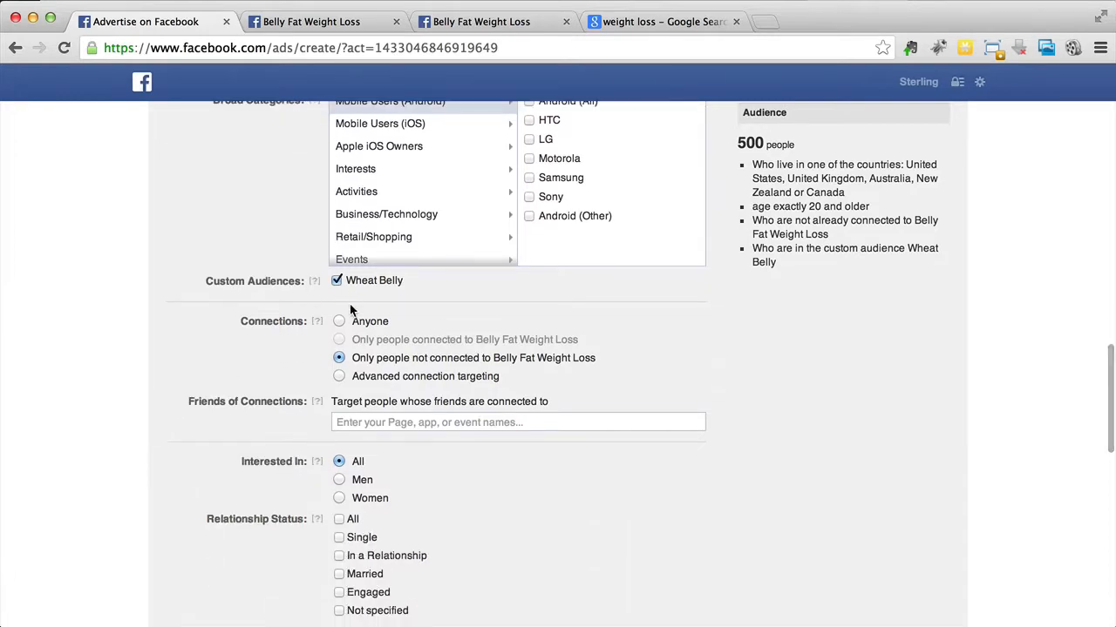
click(372, 363)
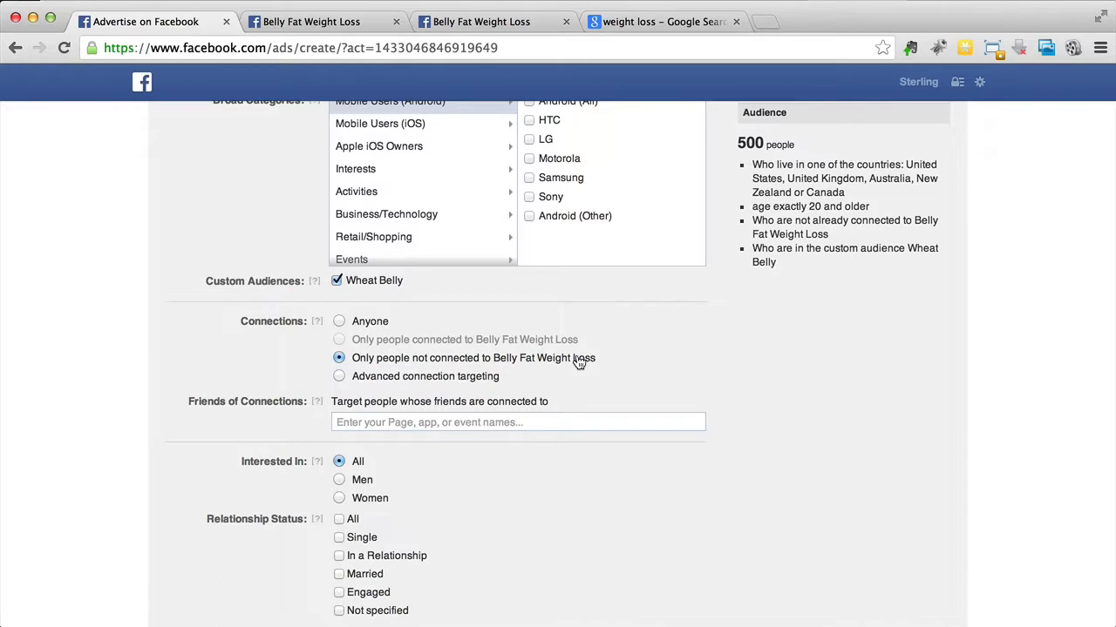
click(340, 322)
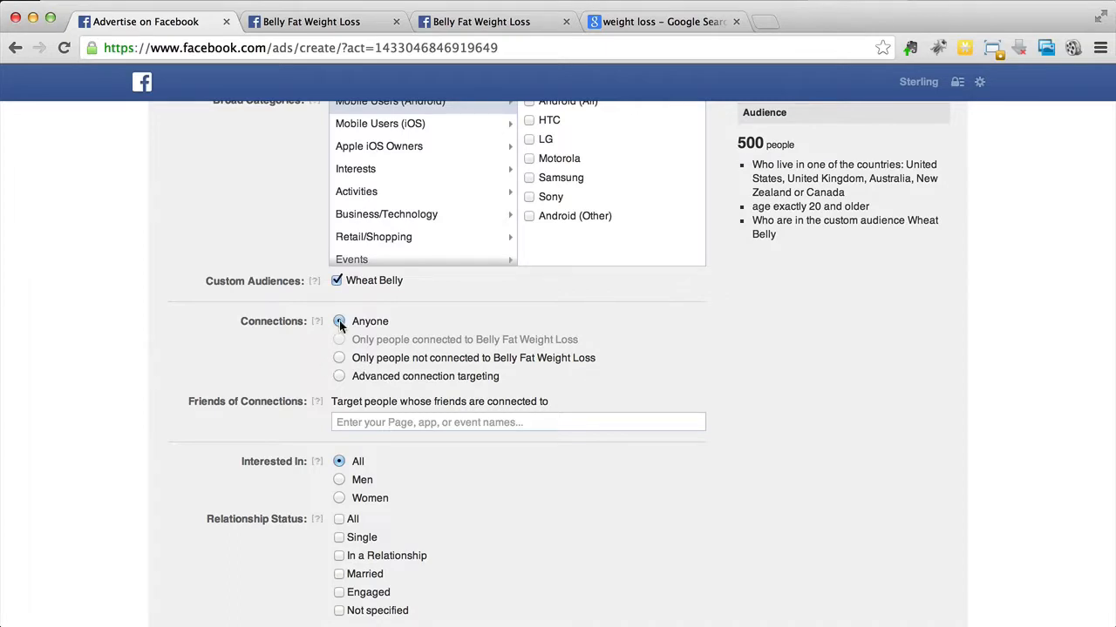
Step: Limit the audience to people who speak English (US) or English (UK)
scroll(165, 331, down, 3)
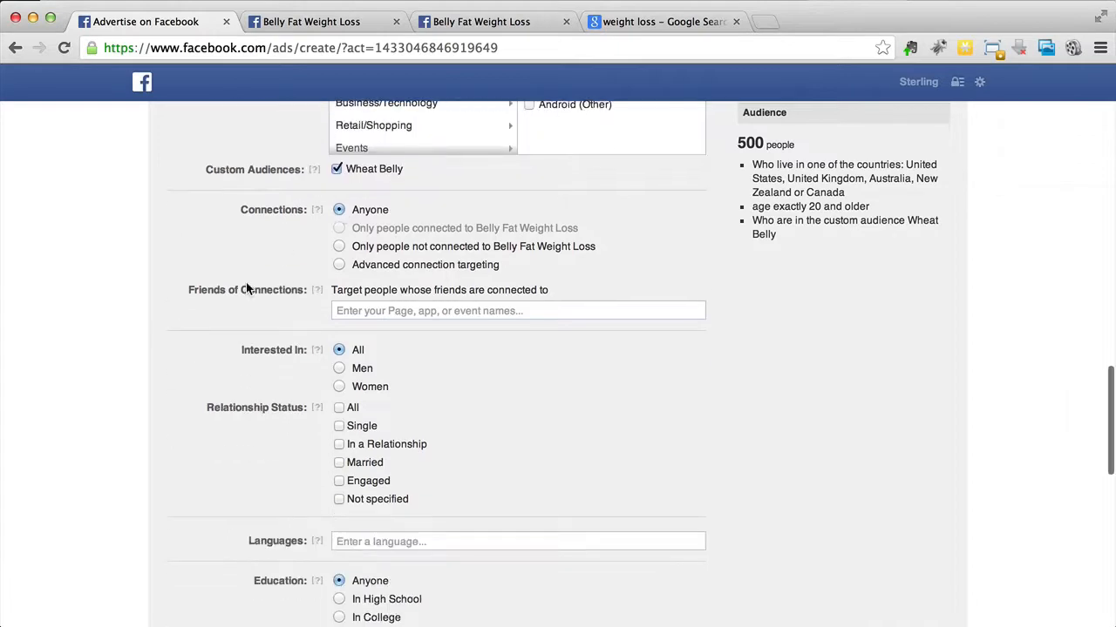
scroll(152, 332, down, 2)
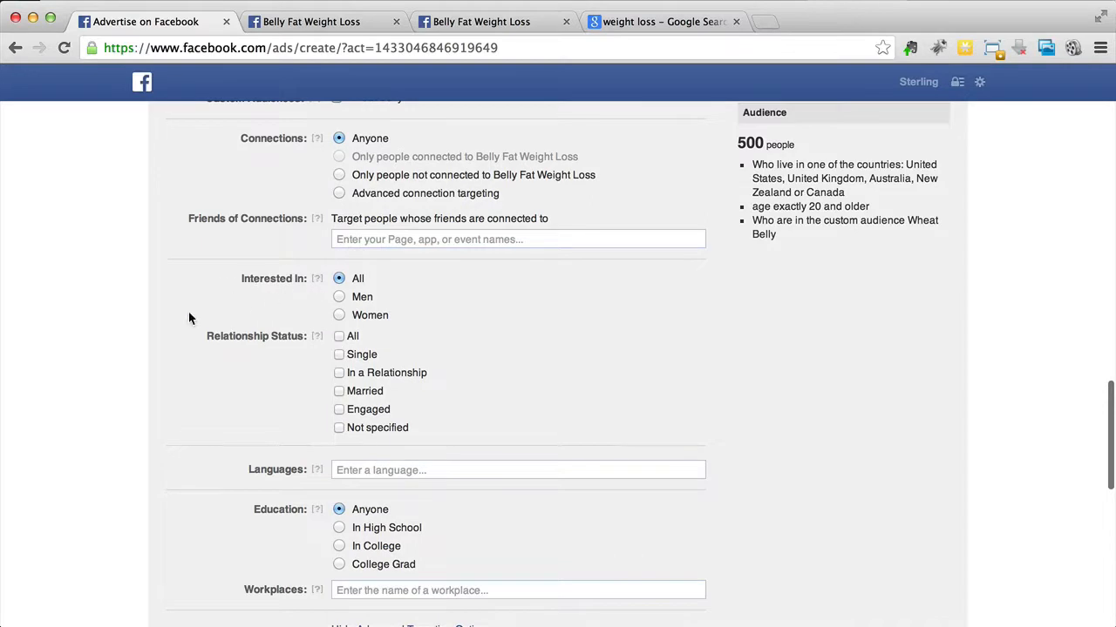
scroll(188, 318, down, 2)
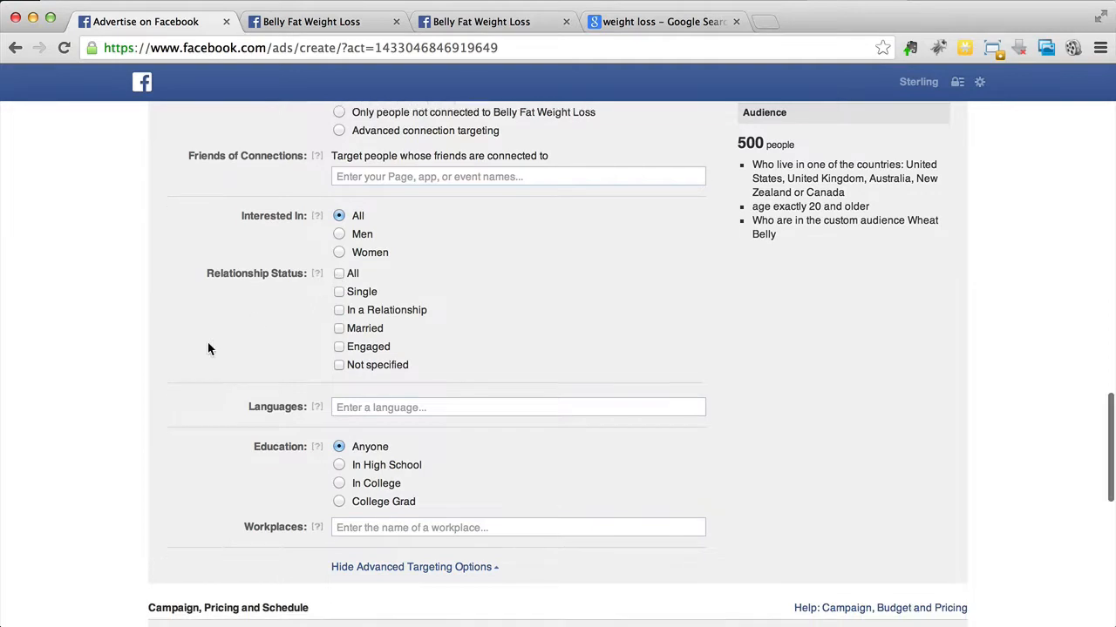
scroll(261, 345, down, 3)
click(415, 345)
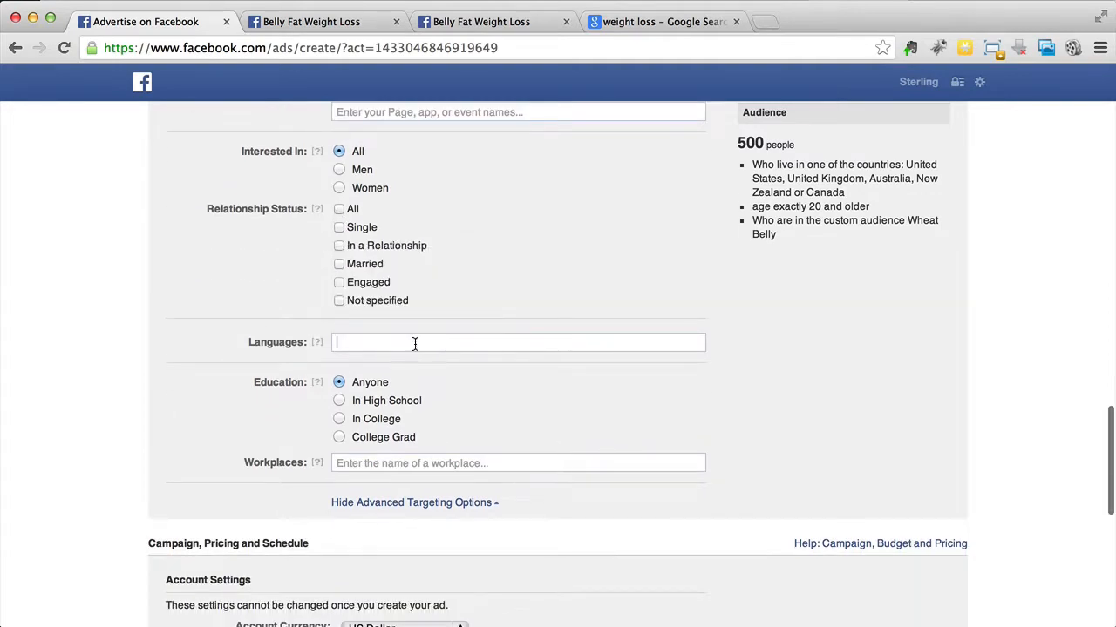
scroll(502, 291, up, 3)
text(eng)
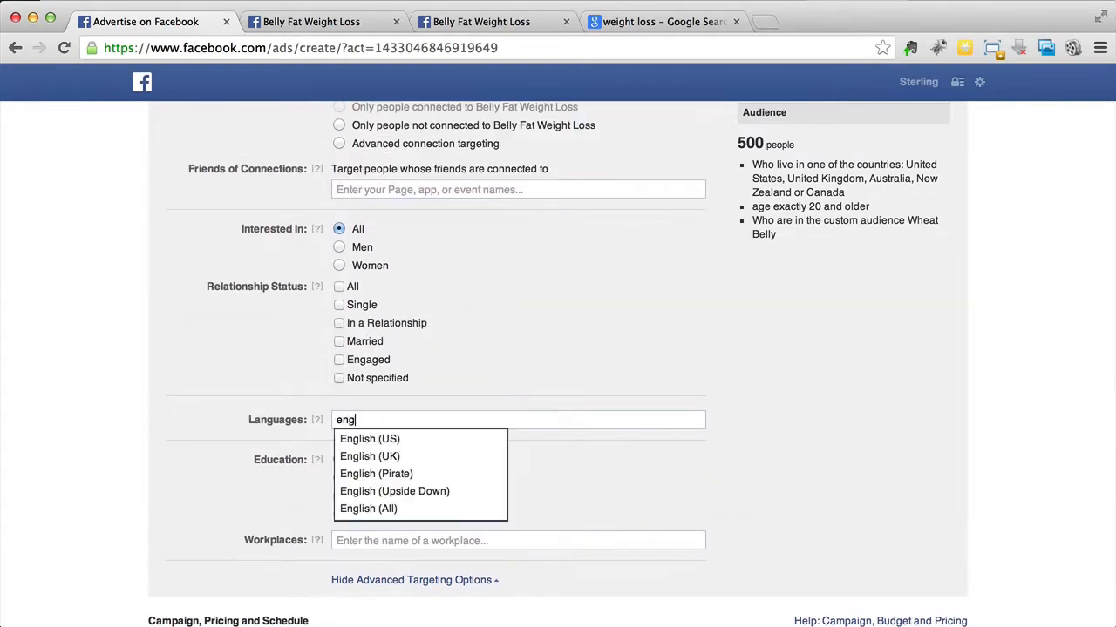
click(388, 440)
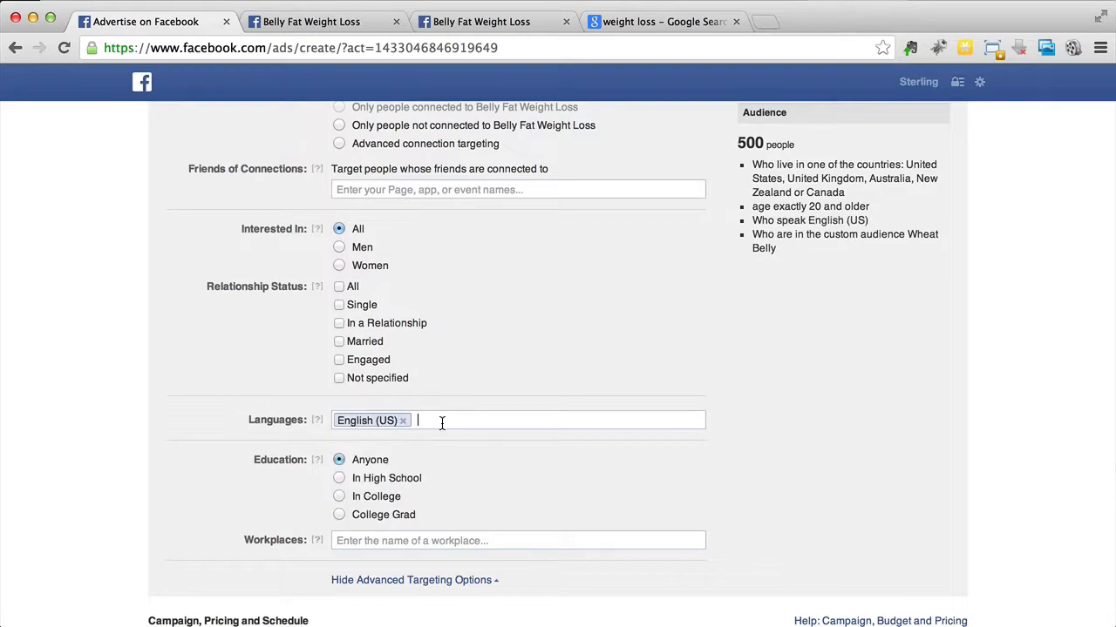
scroll(413, 422, up, 10)
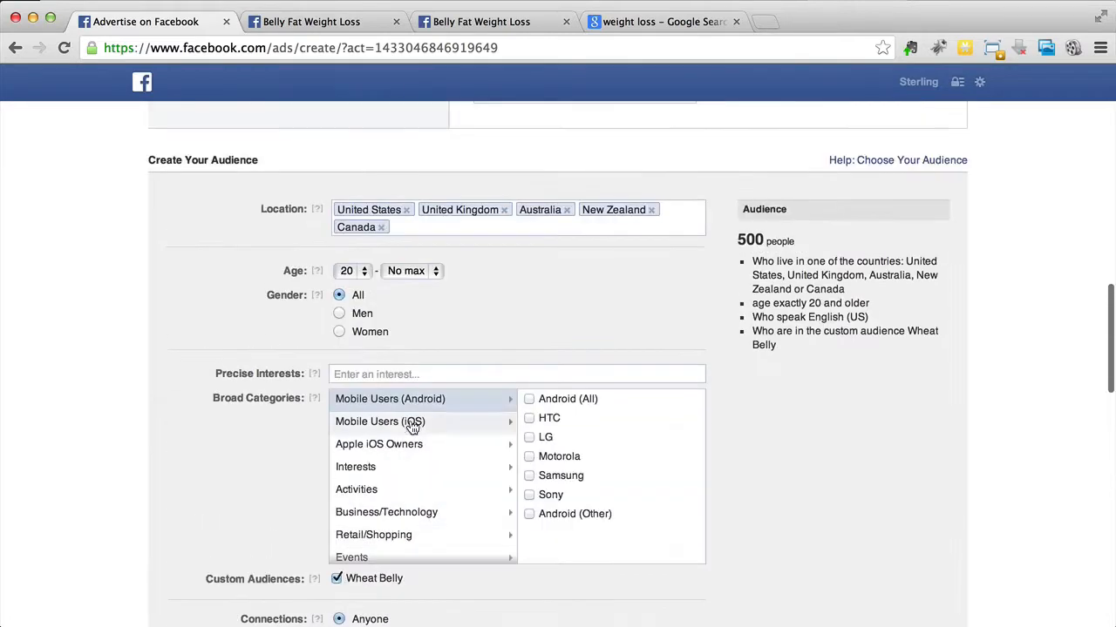
scroll(448, 244, down, 5)
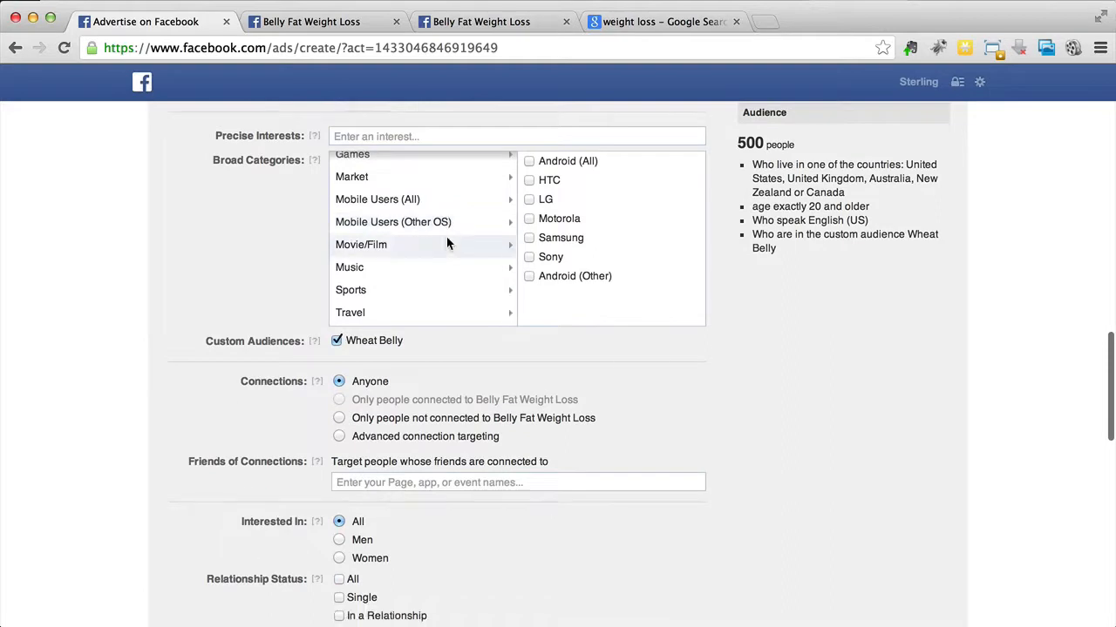
text(eng)
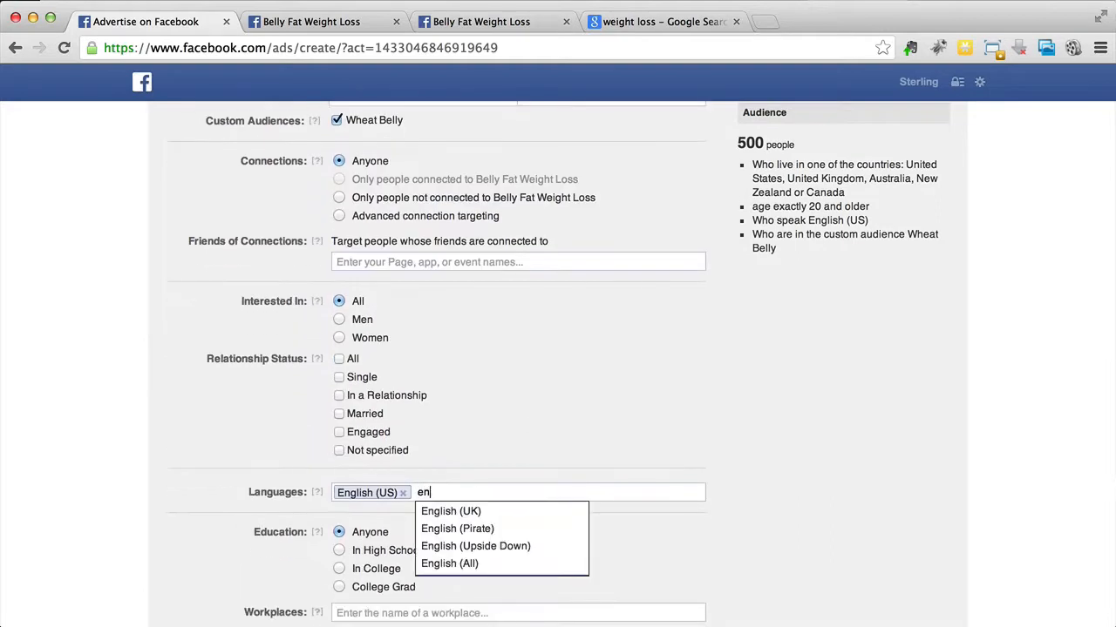
click(449, 504)
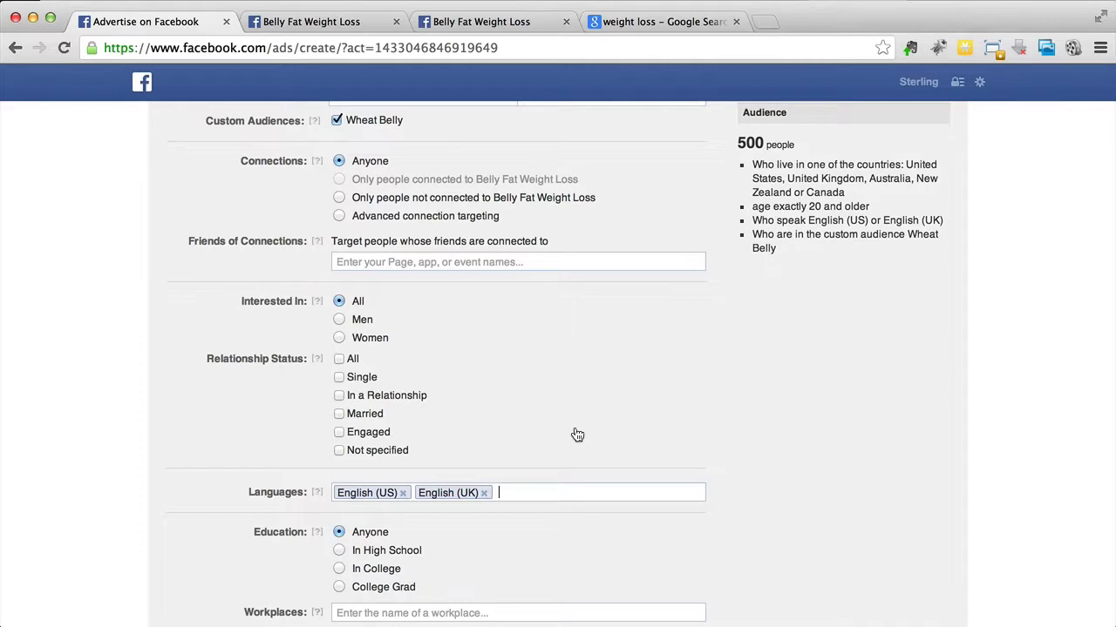
Step: Review the audience settings and ad text, and examine the ads in the Google search results for weight loss
scroll(575, 434, down, 3)
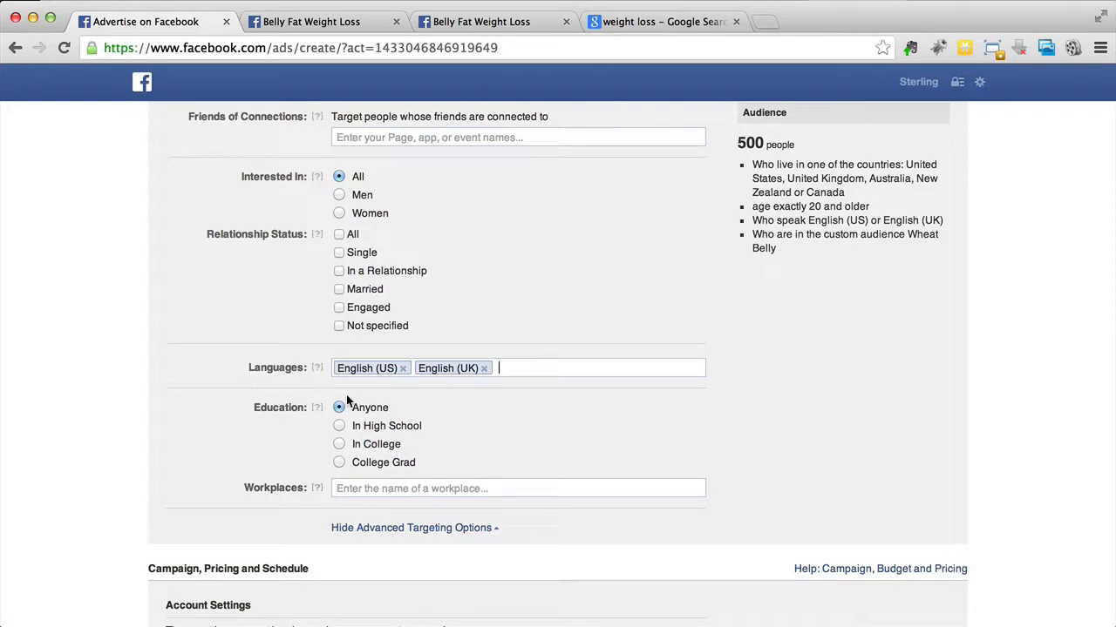
scroll(341, 406, down, 2)
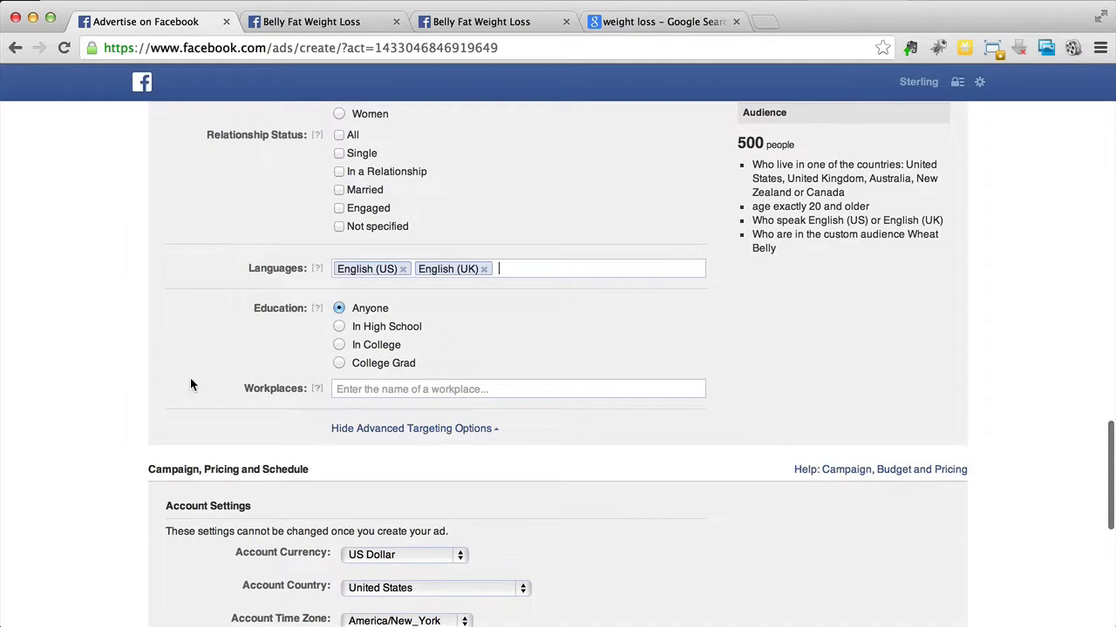
scroll(192, 384, up, 3)
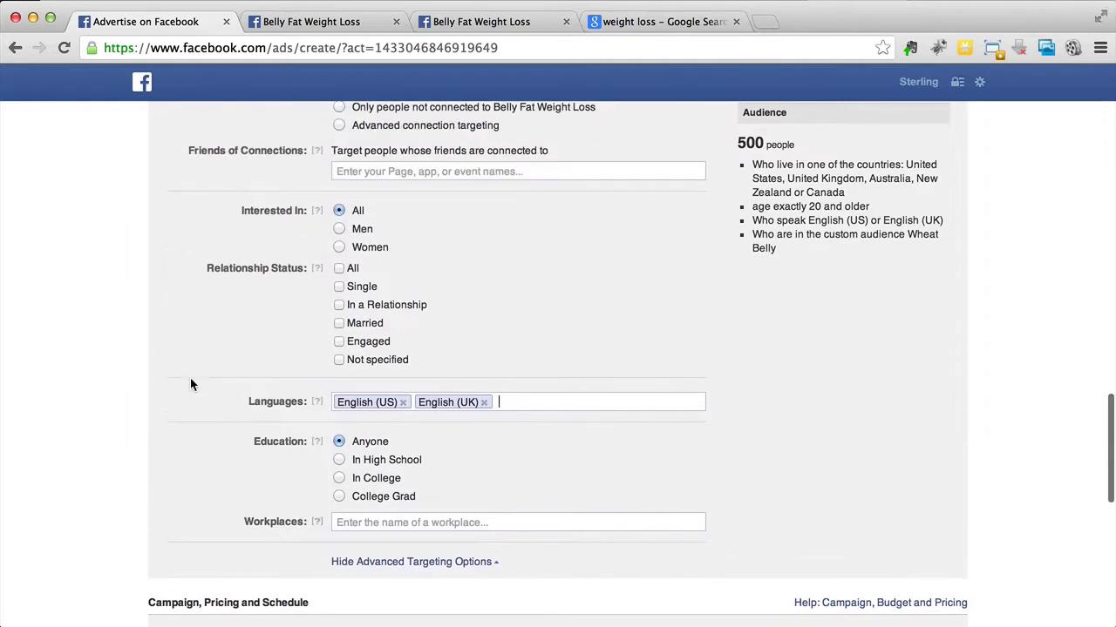
scroll(192, 385, up, 10)
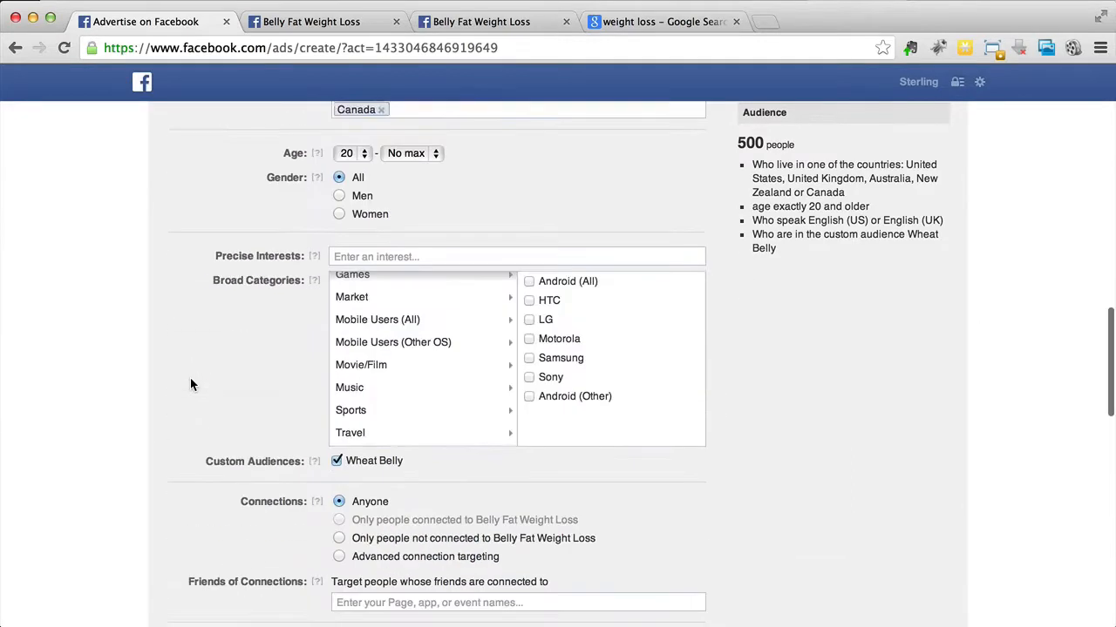
scroll(191, 384, up, 10)
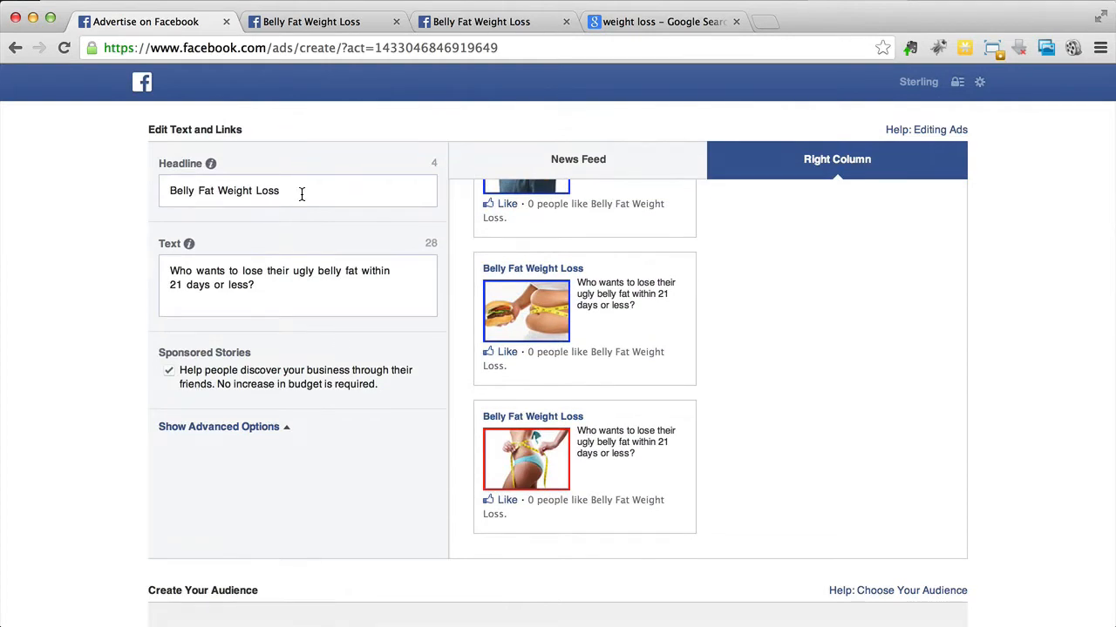
click(636, 21)
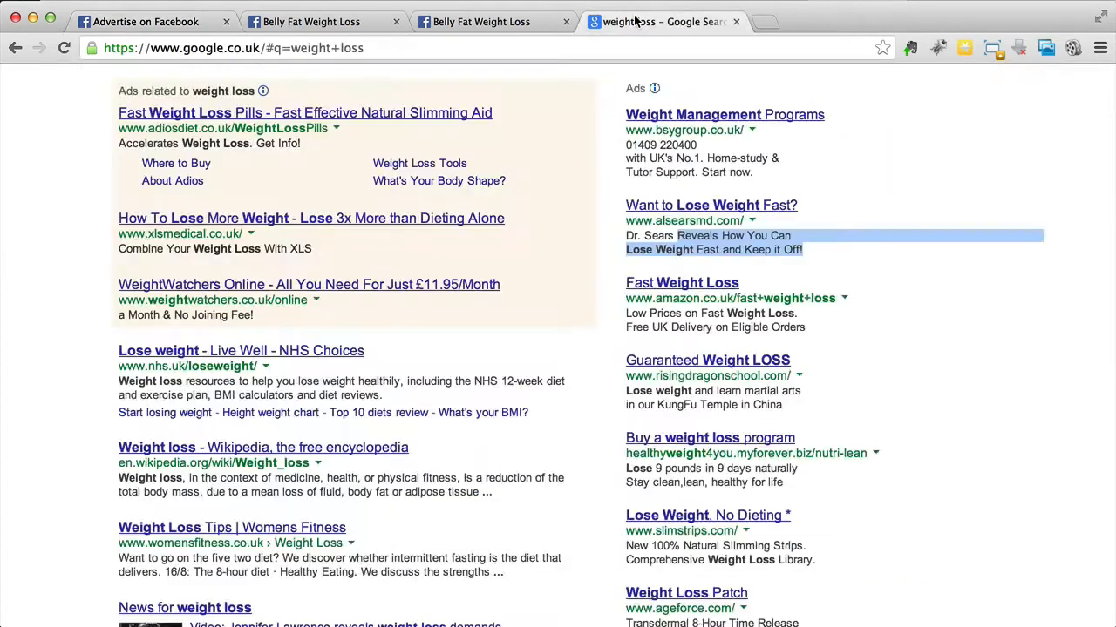
scroll(520, 311, up, 3)
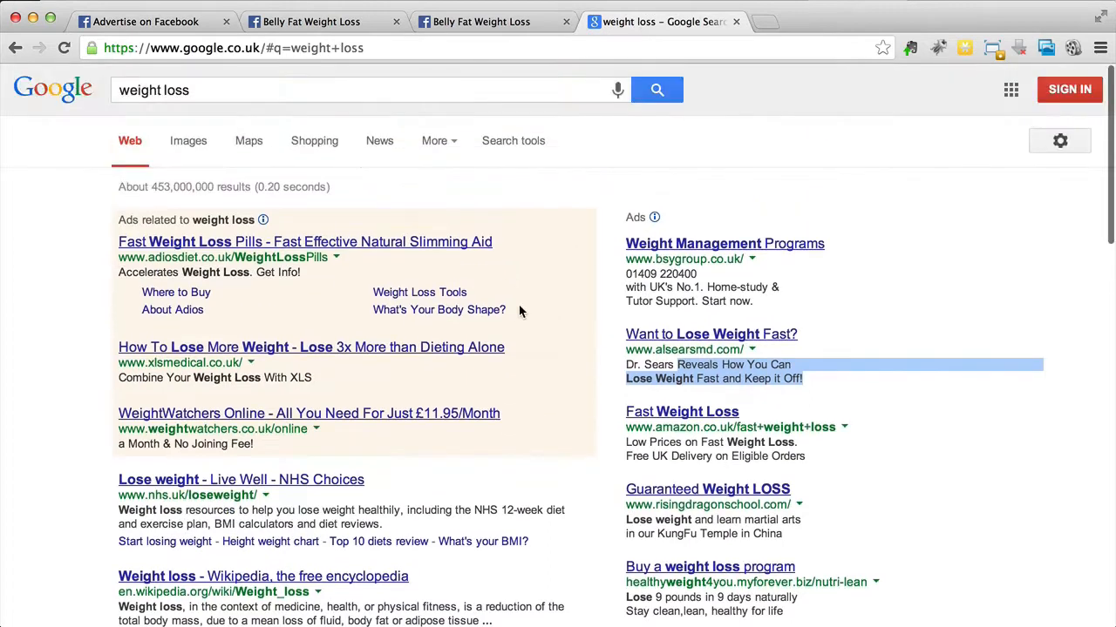
click(973, 243)
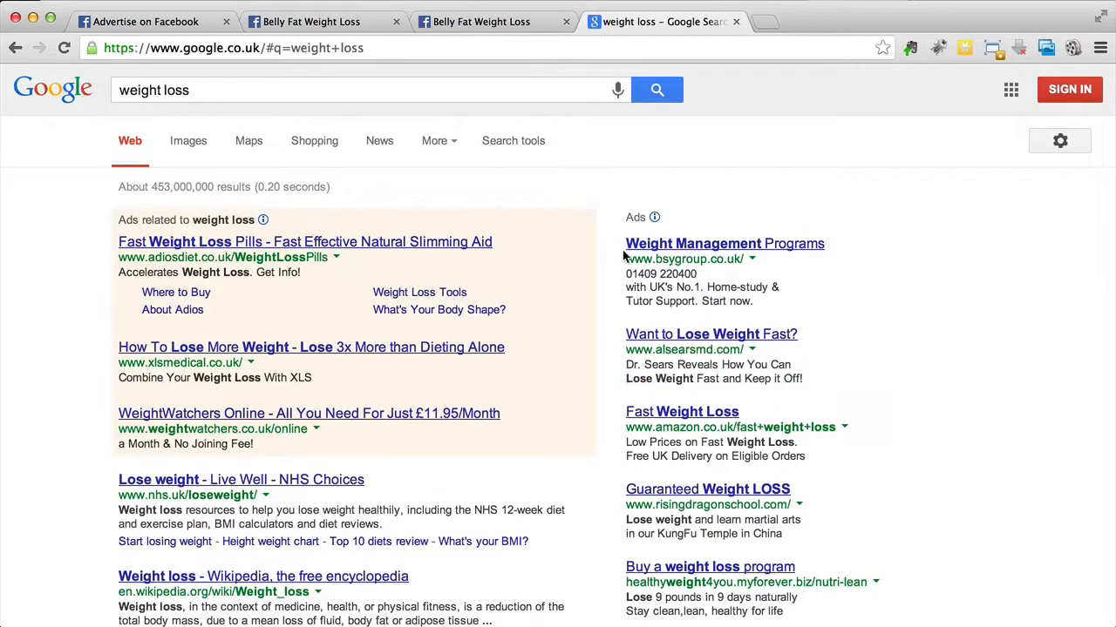
scroll(610, 257, down, 1)
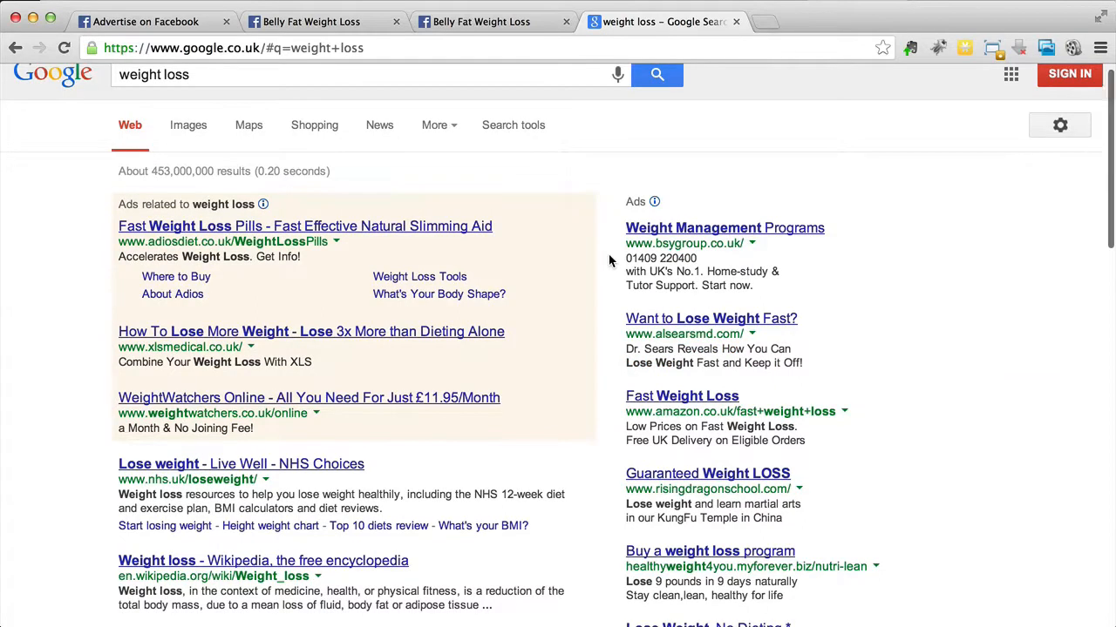
Step: Read further down the Google results page to compare the ads shown for weight loss
scroll(608, 253, down, 2)
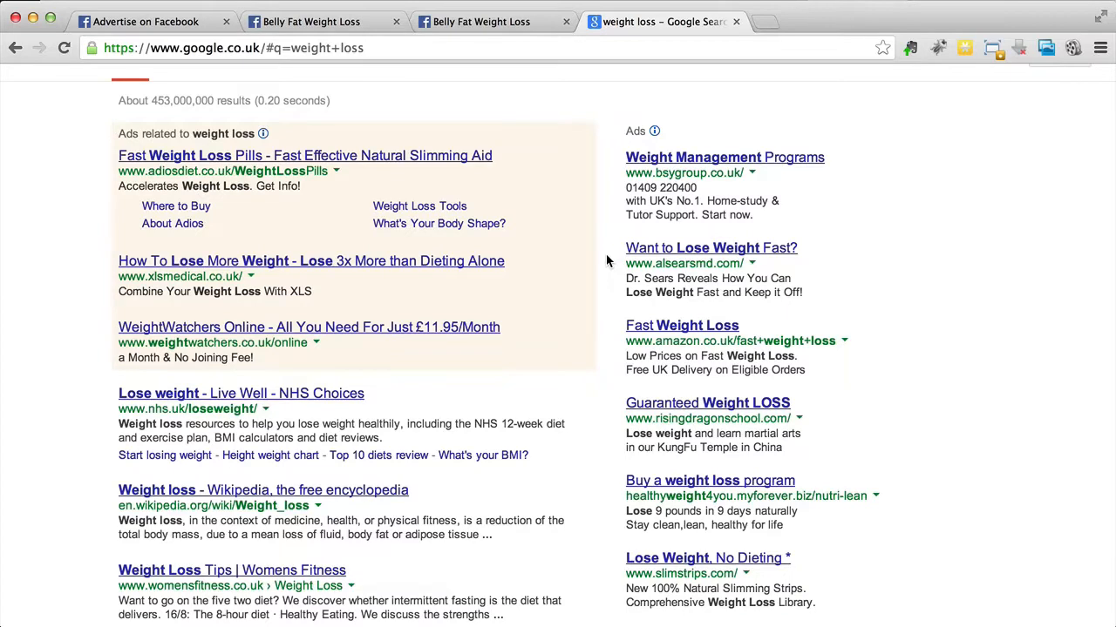
scroll(607, 259, down, 2)
scroll(608, 260, up, 1)
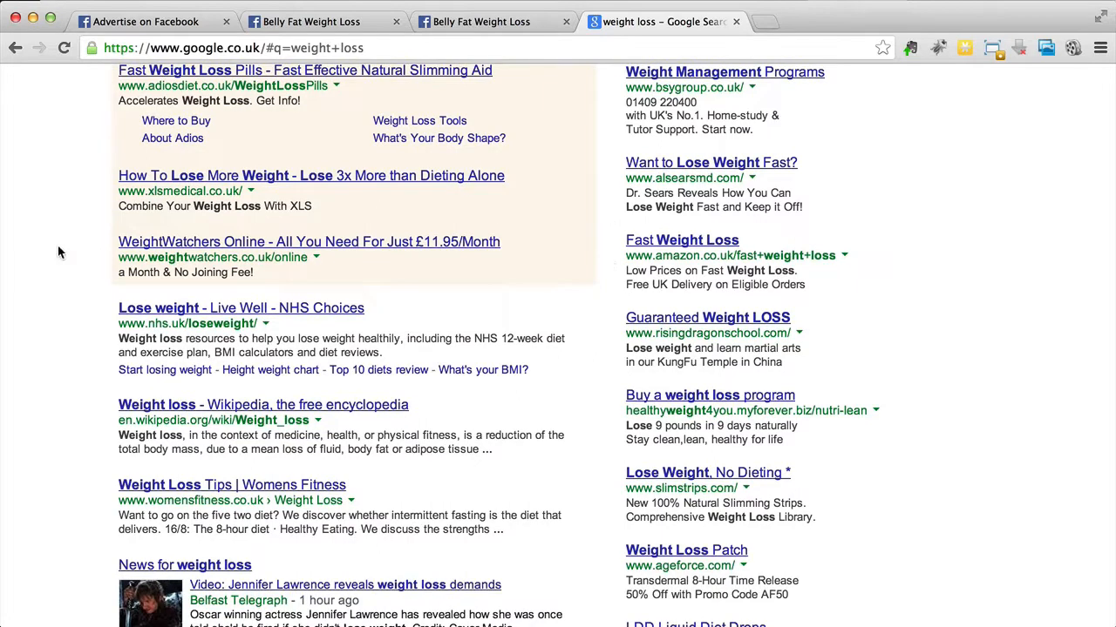
Step: Return to the Facebook ad form and review the audience targeting and the campaign, pricing and schedule settings
click(128, 27)
scroll(96, 229, down, 5)
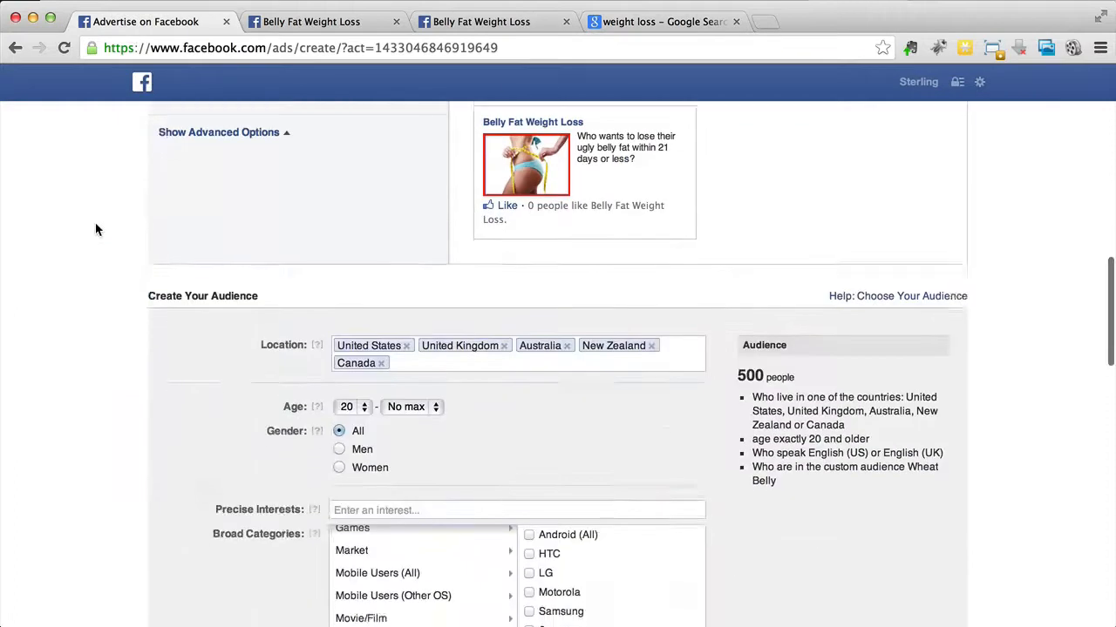
scroll(96, 229, down, 1)
scroll(198, 451, down, 2)
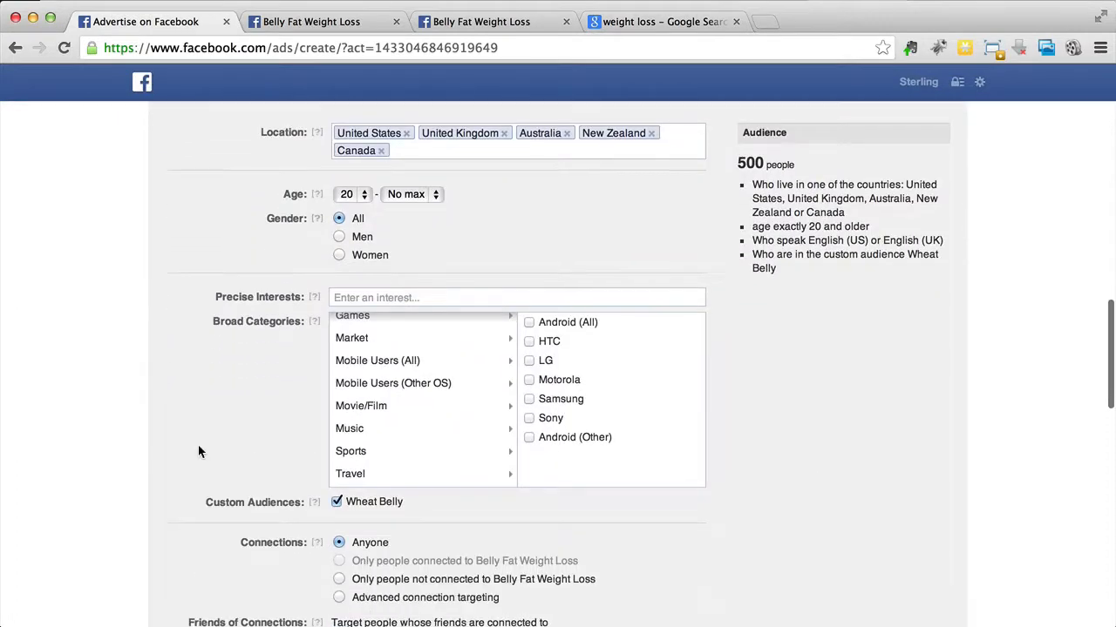
scroll(198, 451, up, 1)
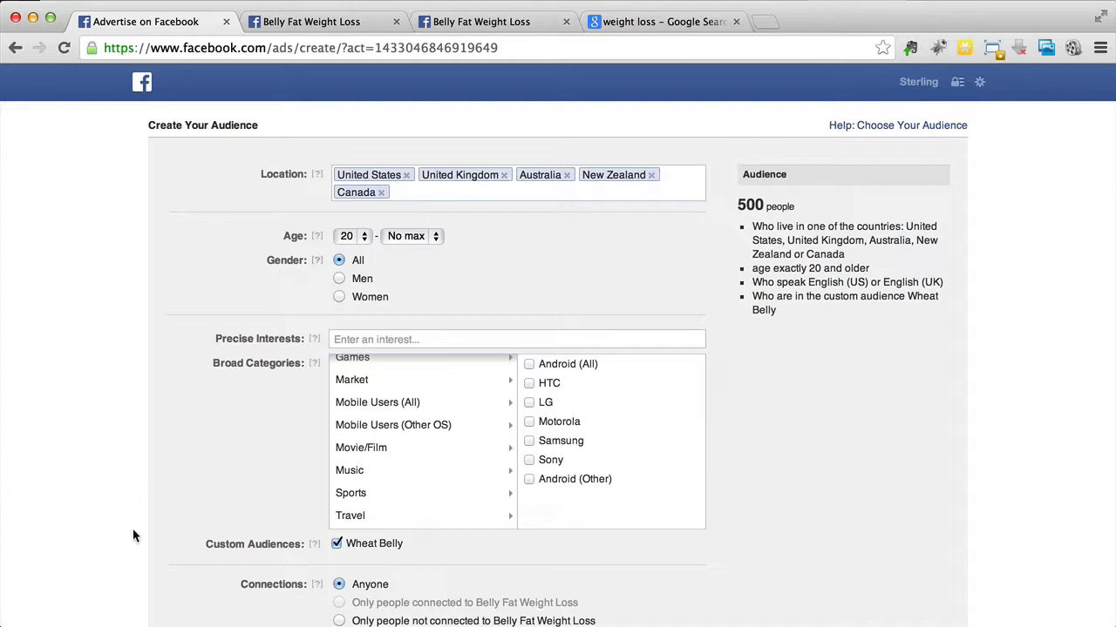
scroll(182, 548, down, 2)
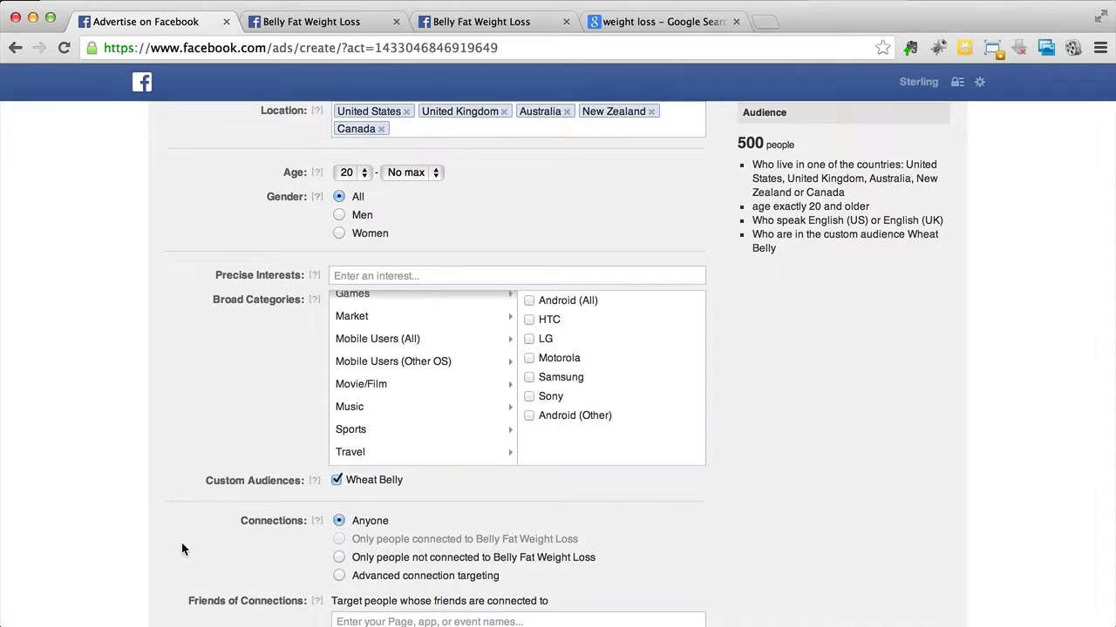
scroll(182, 548, down, 10)
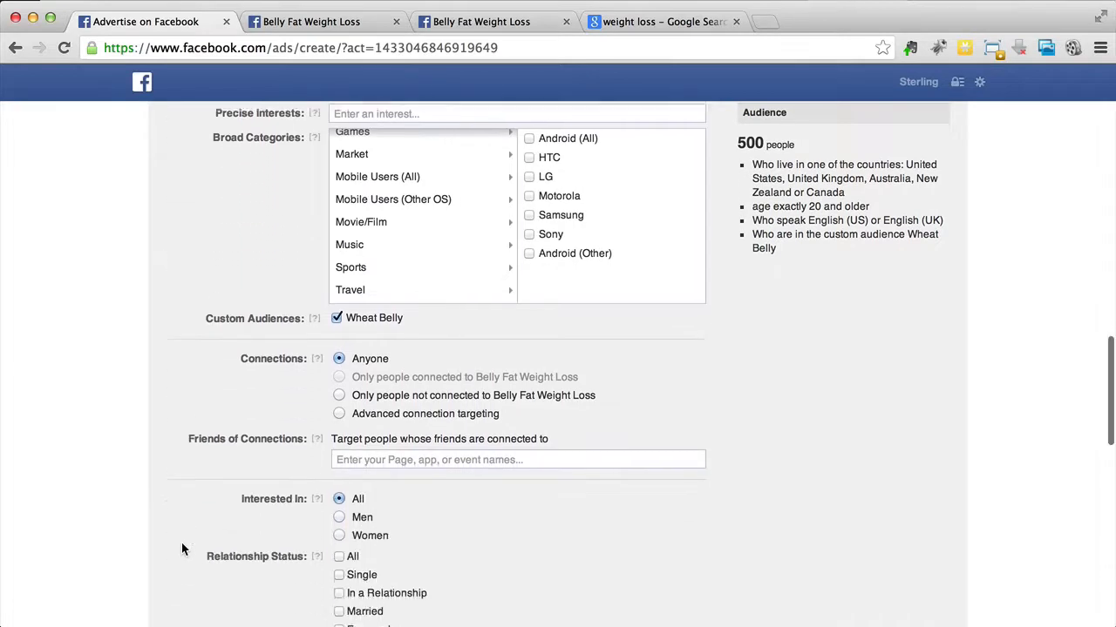
scroll(182, 549, down, 14)
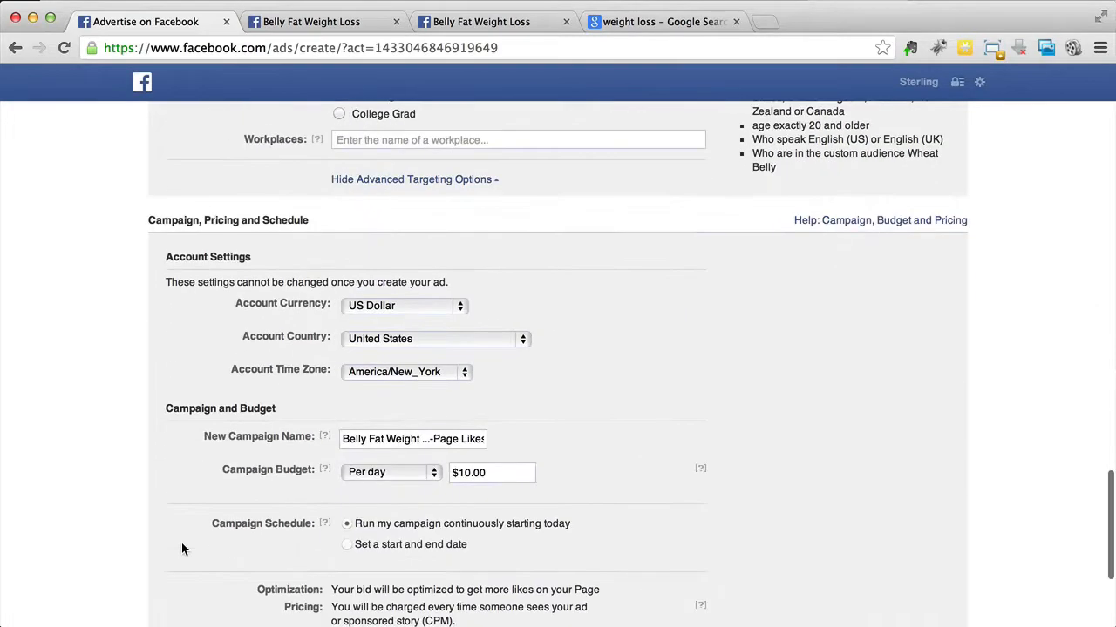
scroll(77, 468, down, 3)
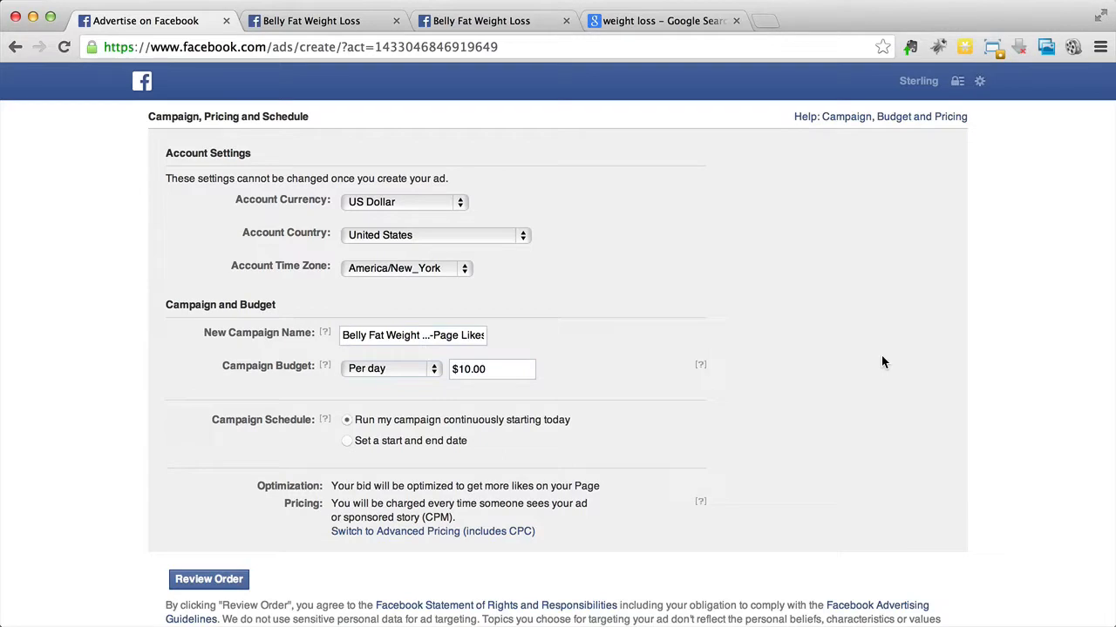
Step: Keep US Dollar as the account currency and name the campaign "Belly Fat Weight Loss - Squeeze Page #1"
click(433, 211)
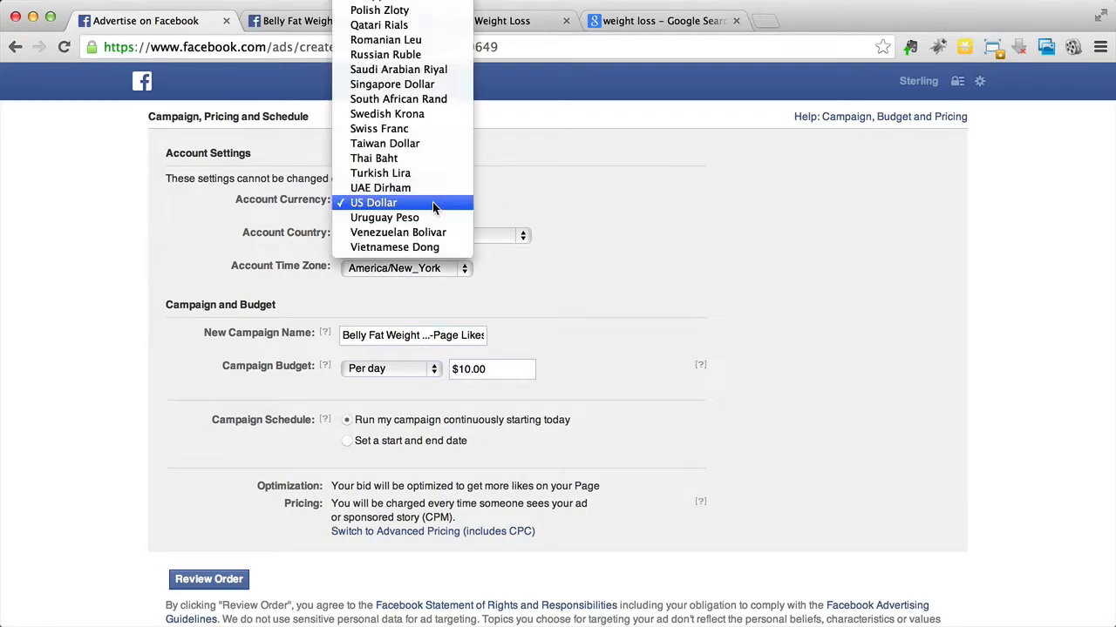
click(436, 203)
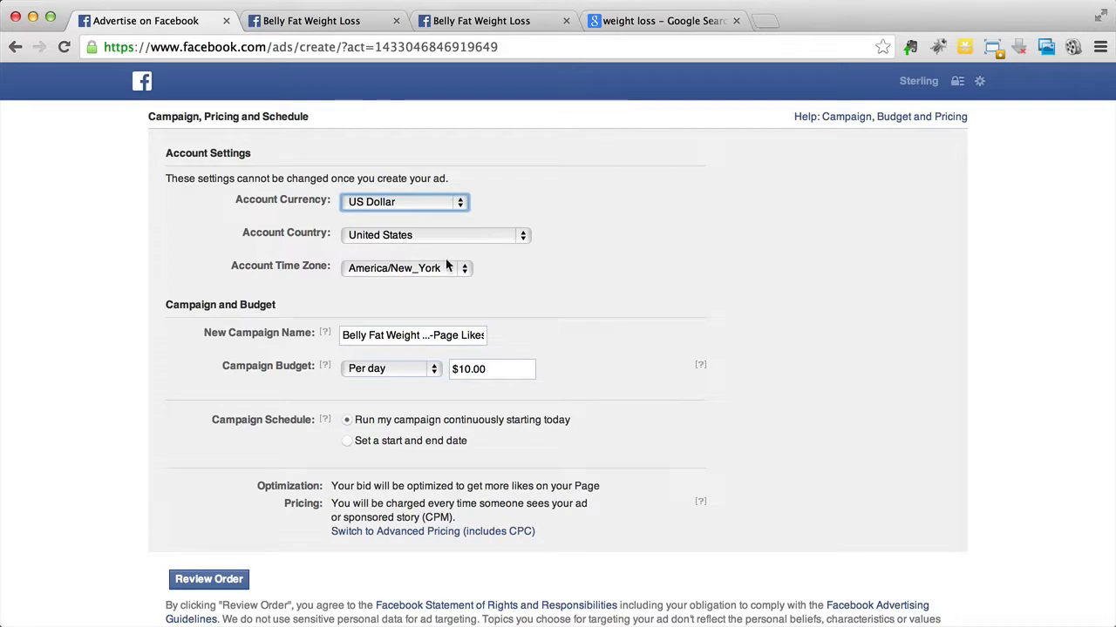
click(386, 339)
triple_click(386, 339)
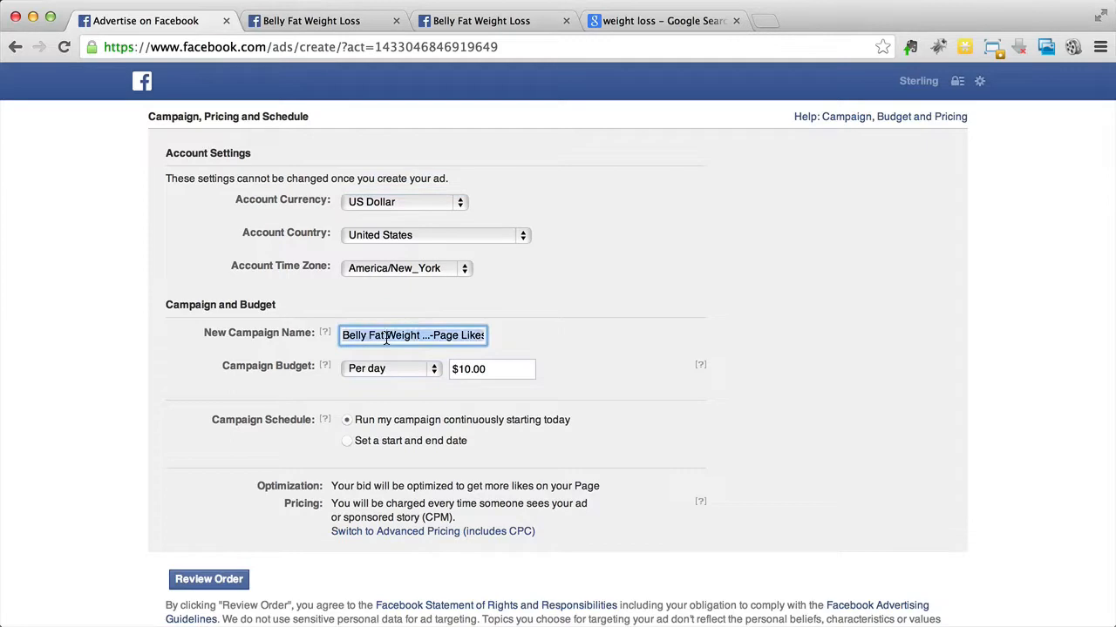
key(BackSpace)
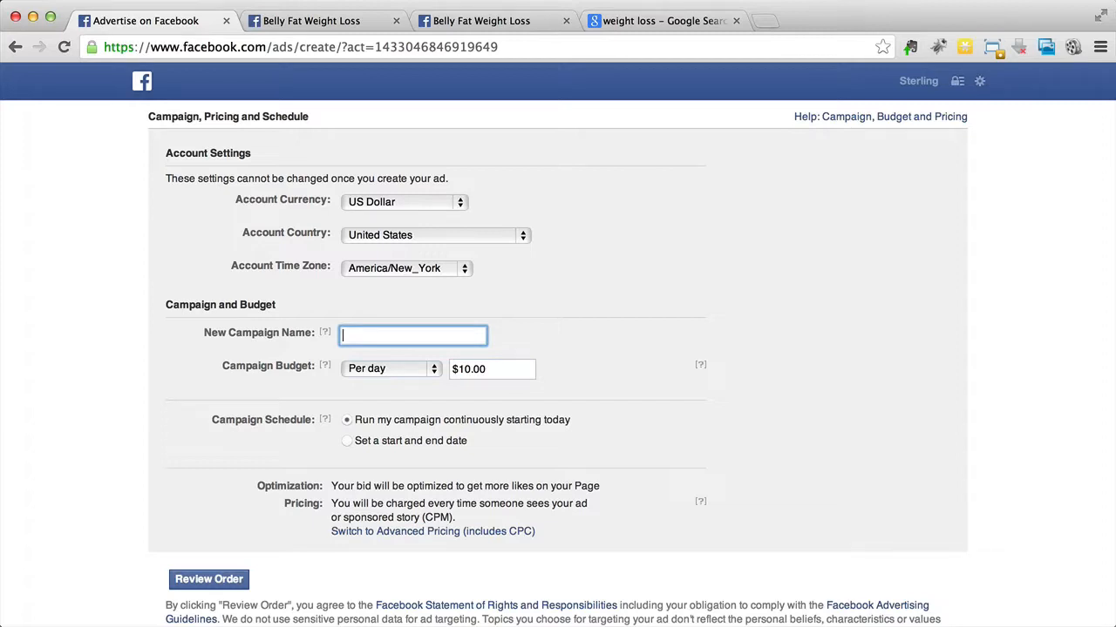
text(Belly Fat Weight ...-Page Likes)
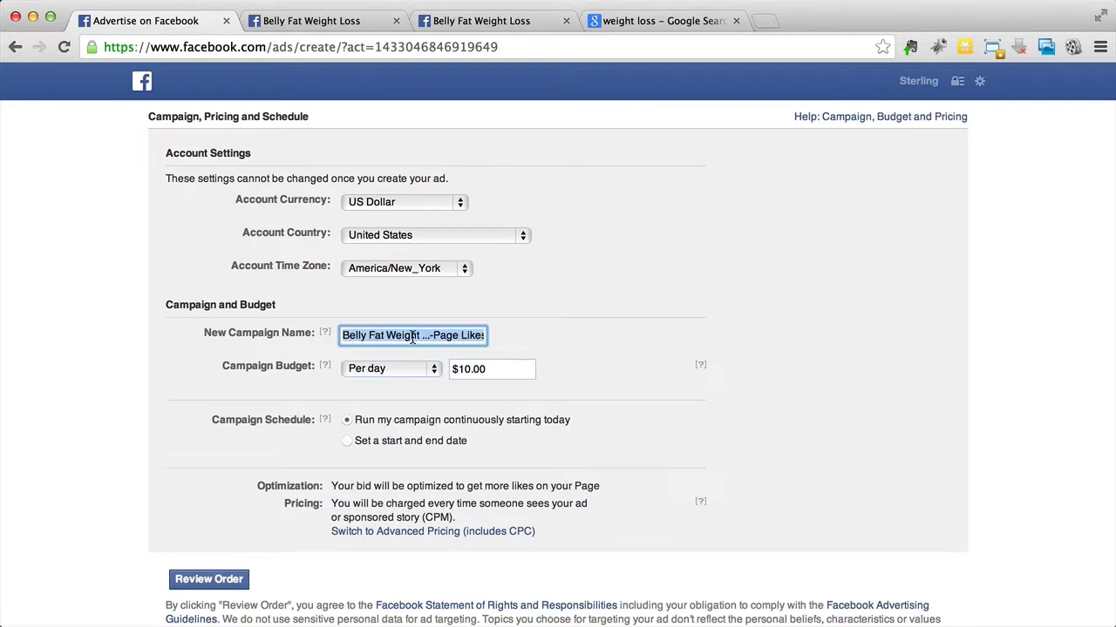
click(416, 338)
drag(418, 336, 527, 334)
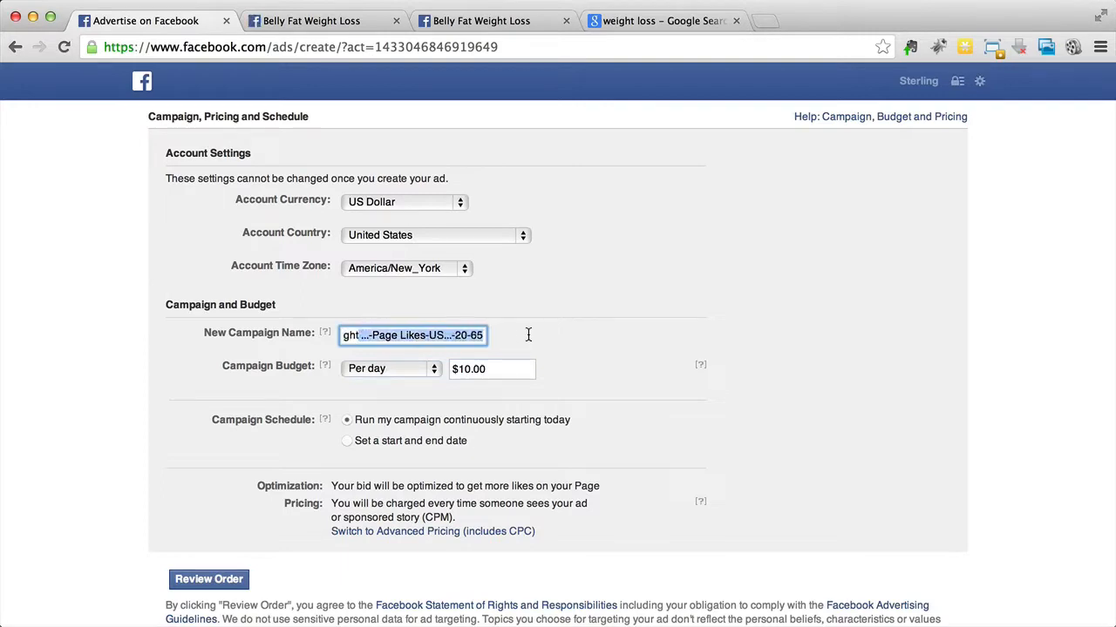
key(BackSpace)
text(Loss - Squeeze Page #1)
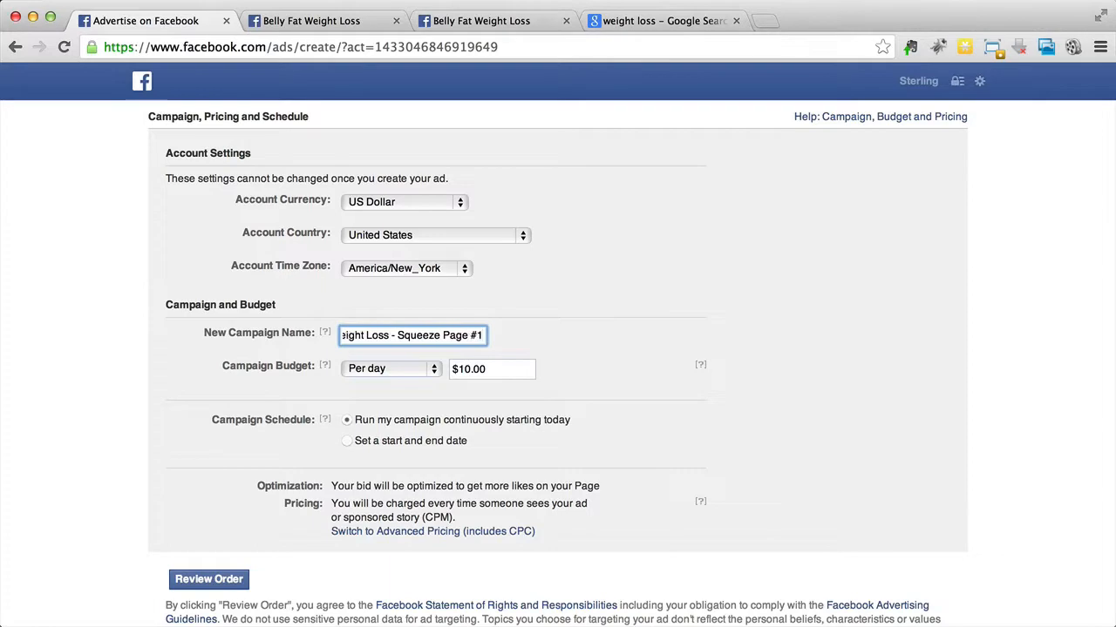
Step: Examine the campaign budget period options, keeping the budget at $10.00 per day
click(376, 372)
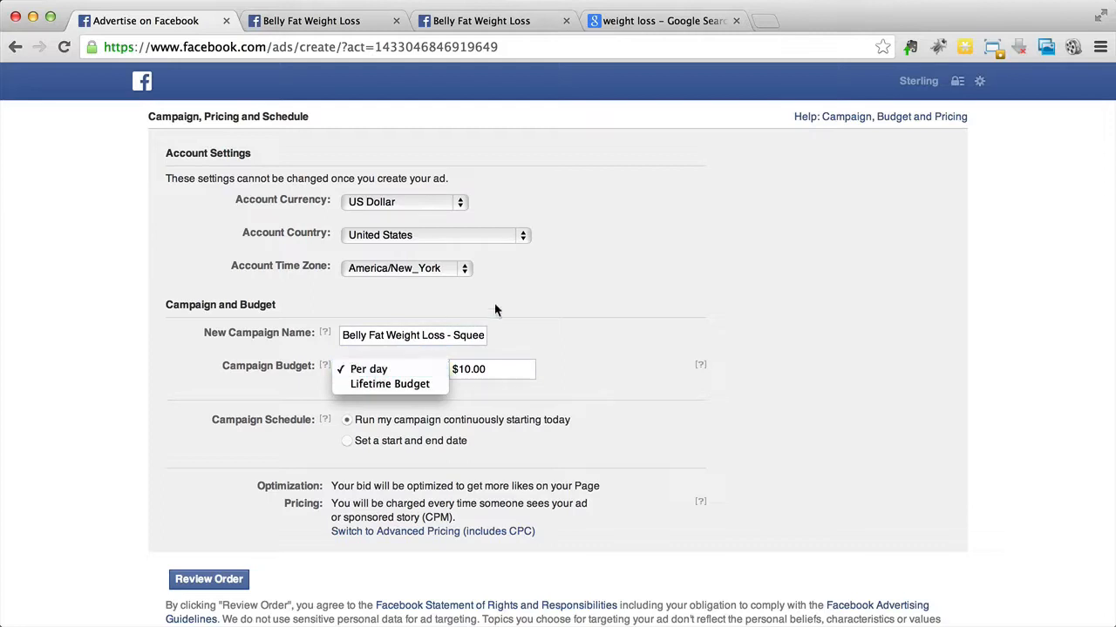
click(494, 373)
click(494, 373)
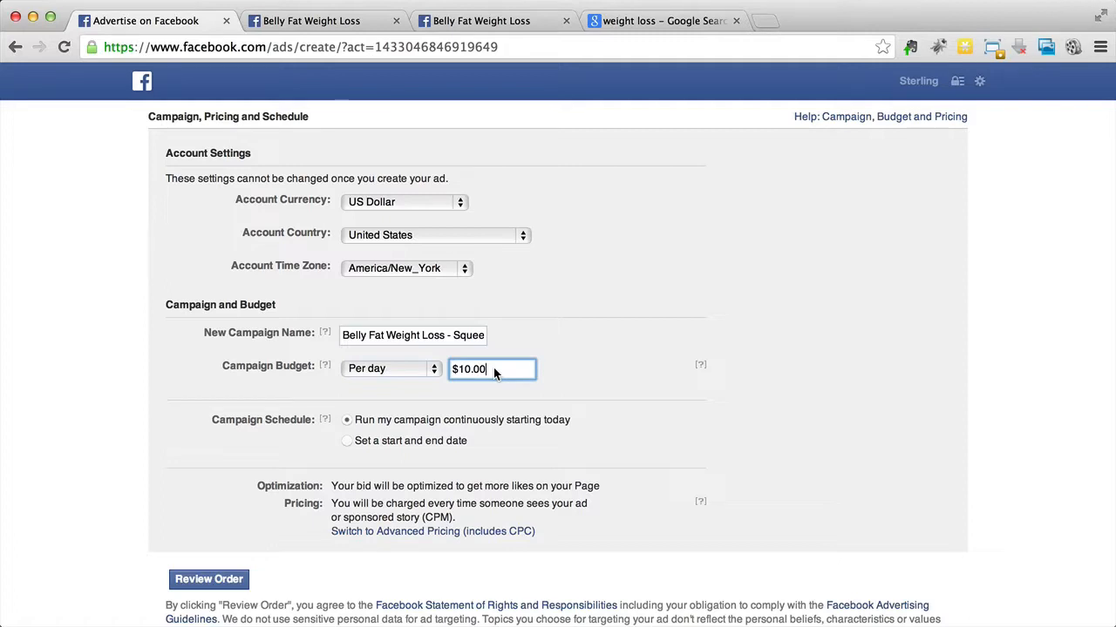
click(381, 373)
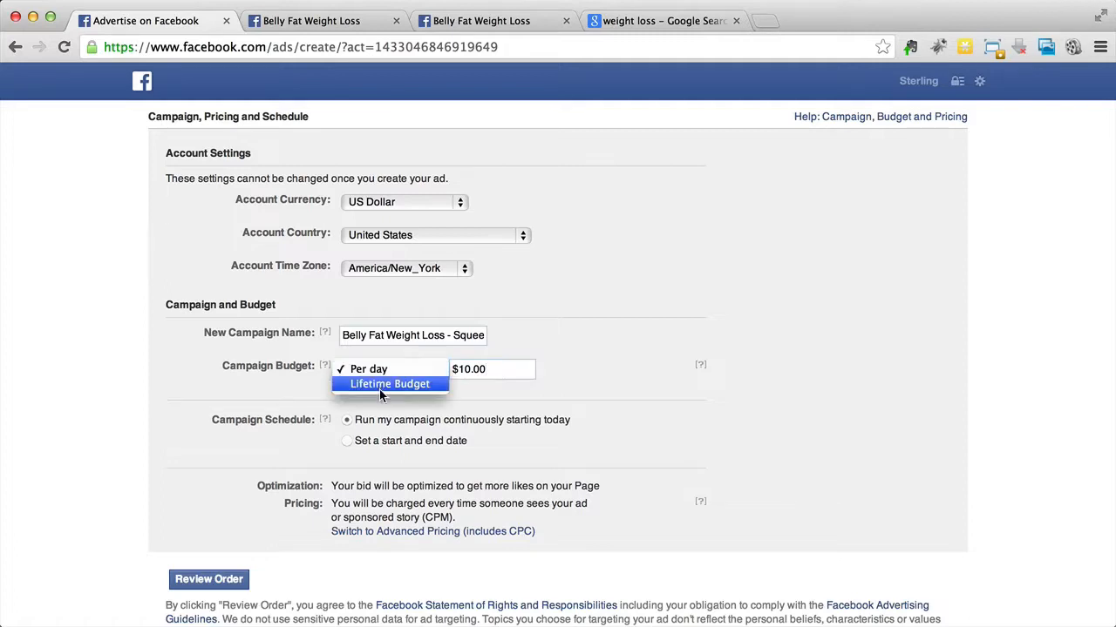
click(502, 378)
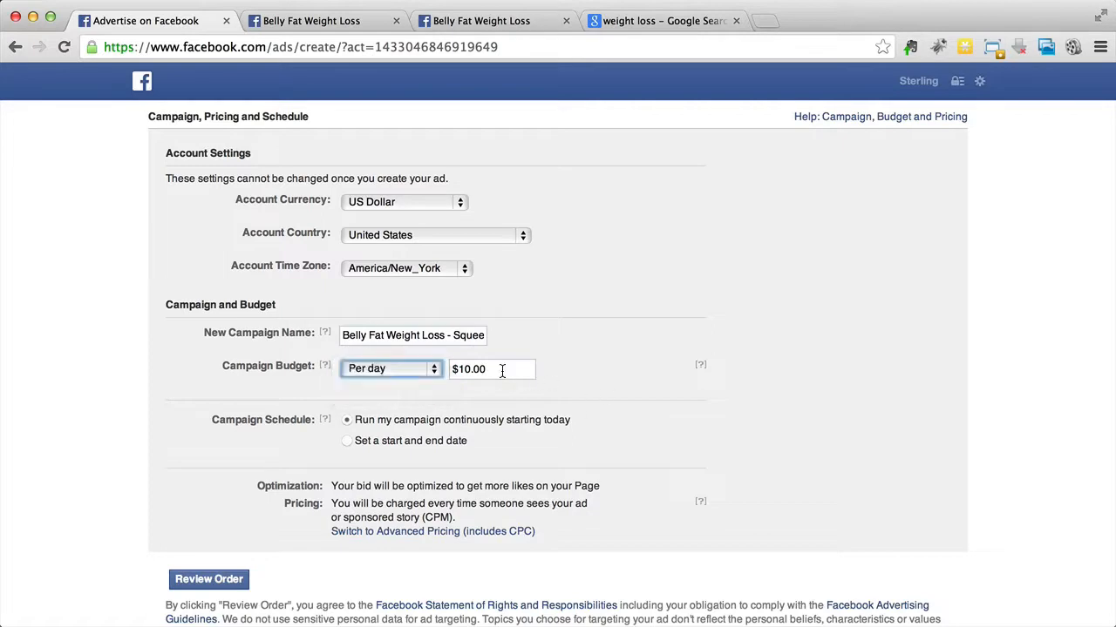
click(464, 371)
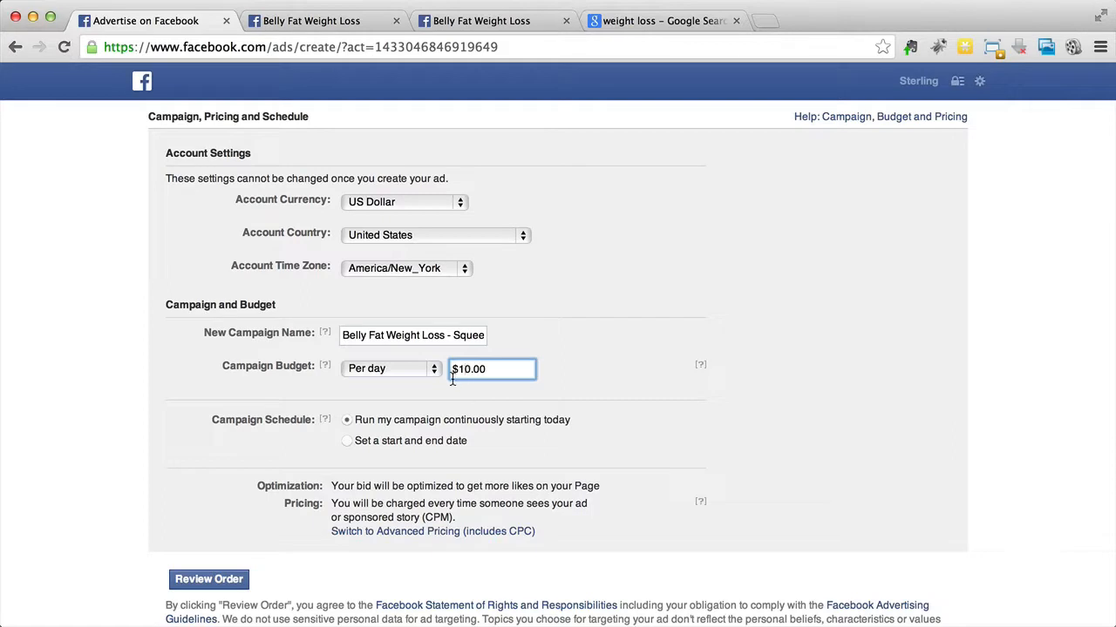
click(196, 430)
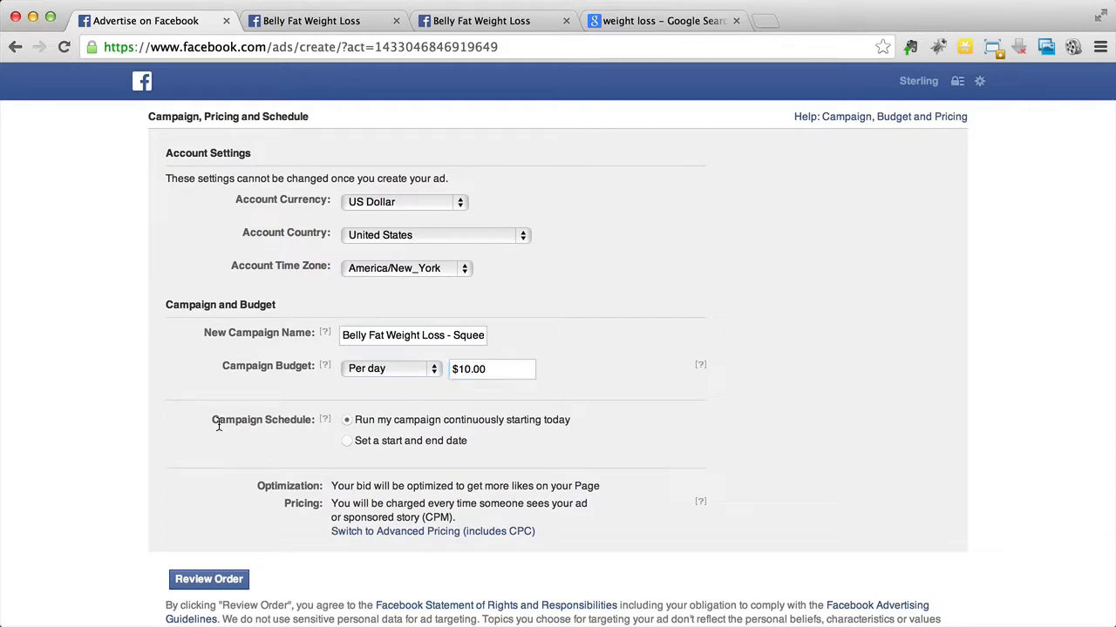
Step: Schedule the campaign with a start and end date, setting the end date to 11/6/2013
click(375, 445)
mouse_move(325, 465)
scroll(290, 467, down, 2)
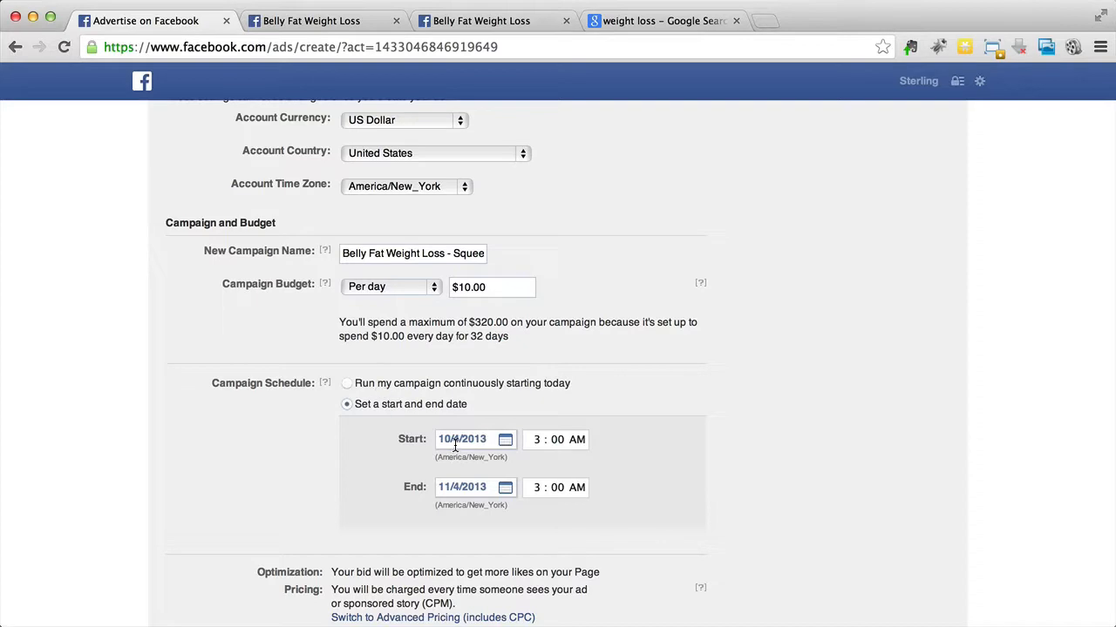
click(454, 487)
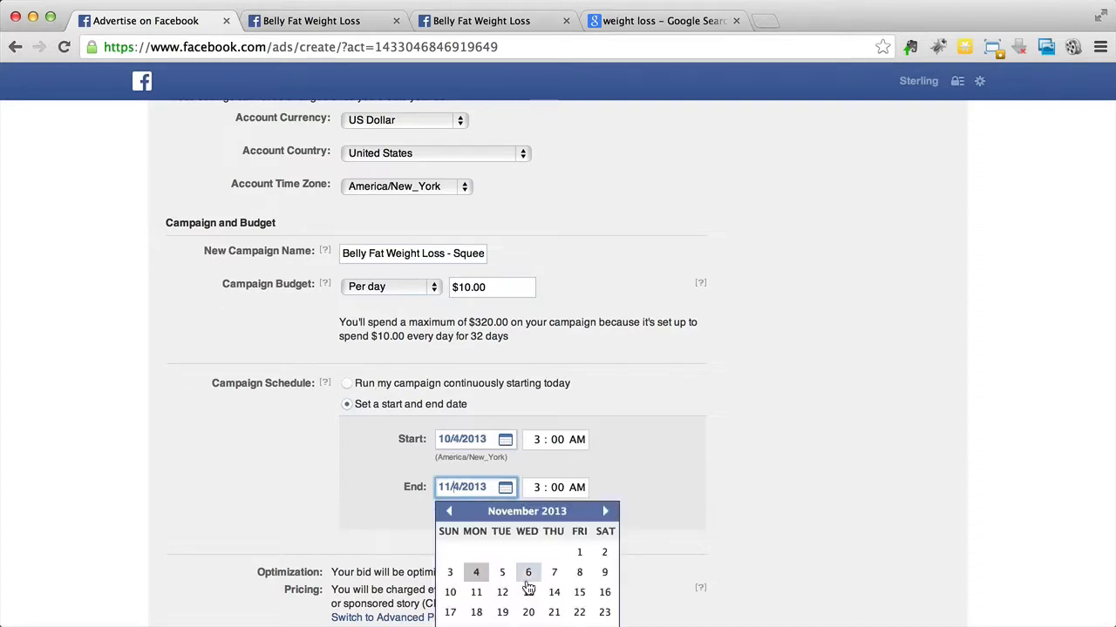
click(528, 572)
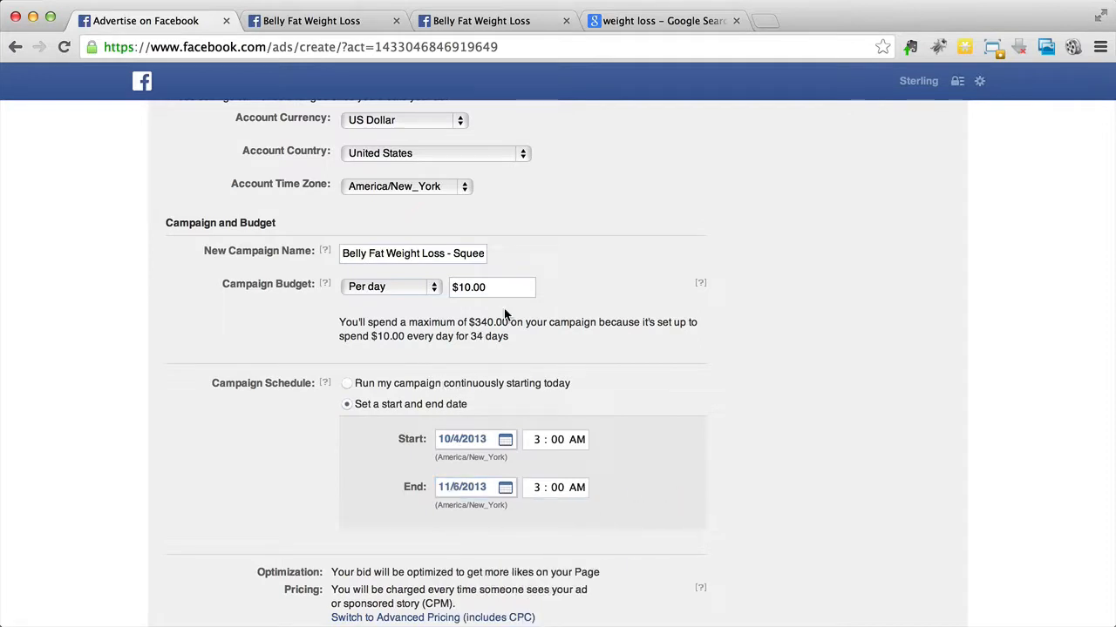
Step: Try 11/7/2013 as the campaign's end date, and return the schedule to running continuously starting today
scroll(479, 282, down, 2)
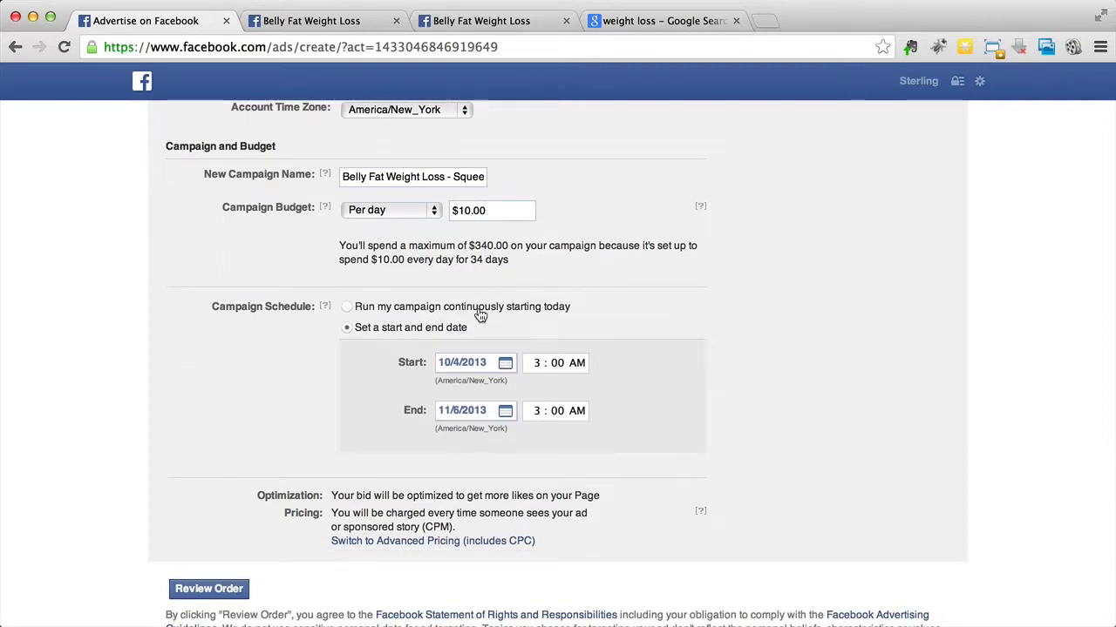
click(486, 406)
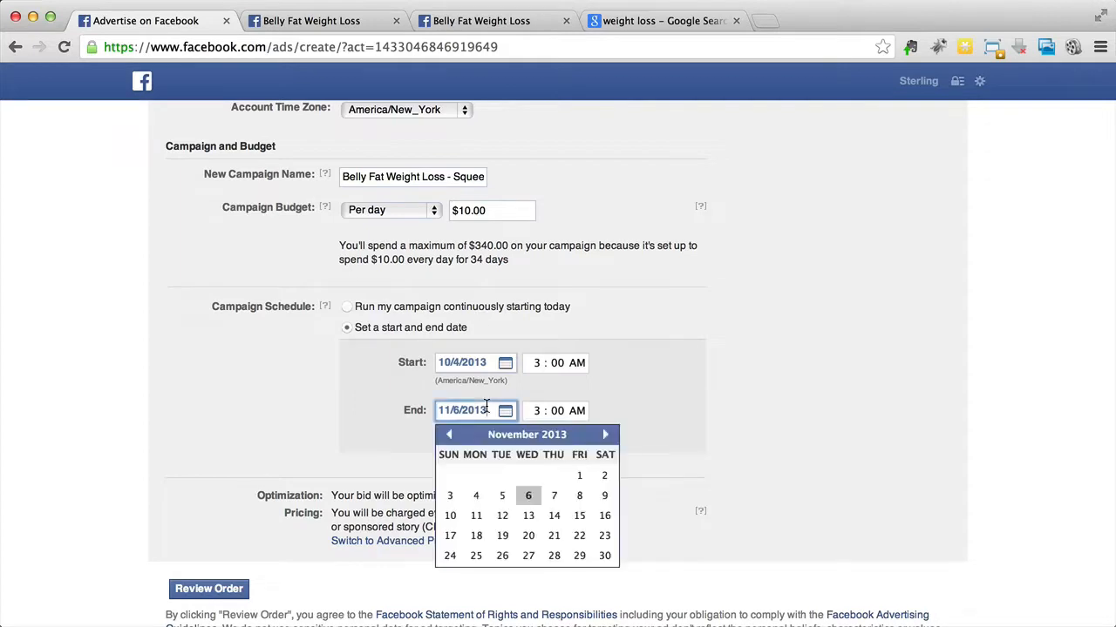
click(546, 494)
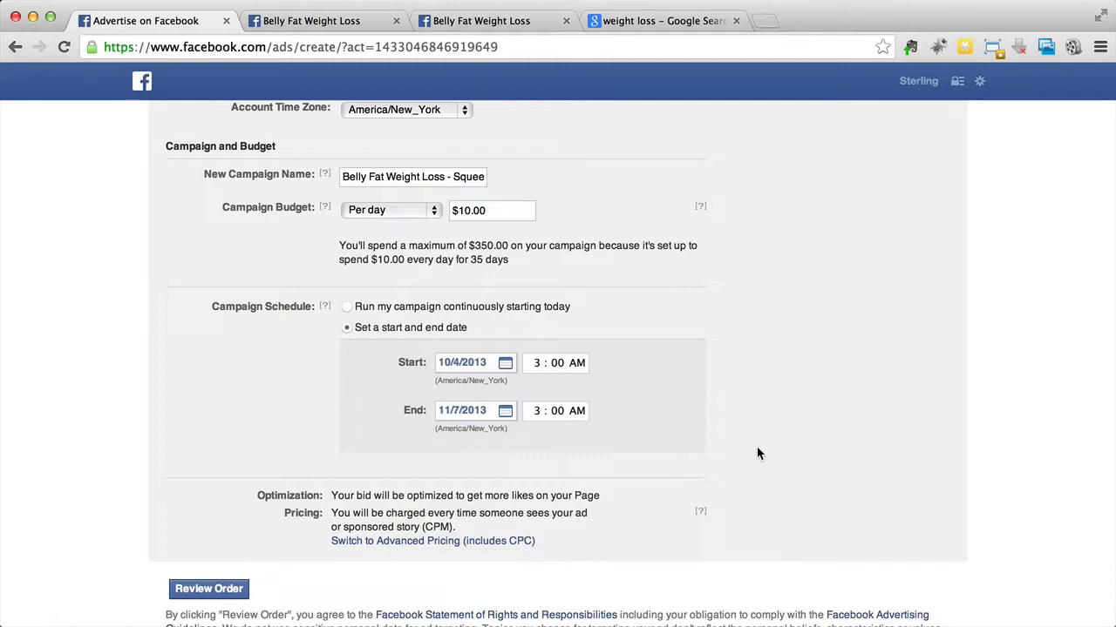
click(487, 409)
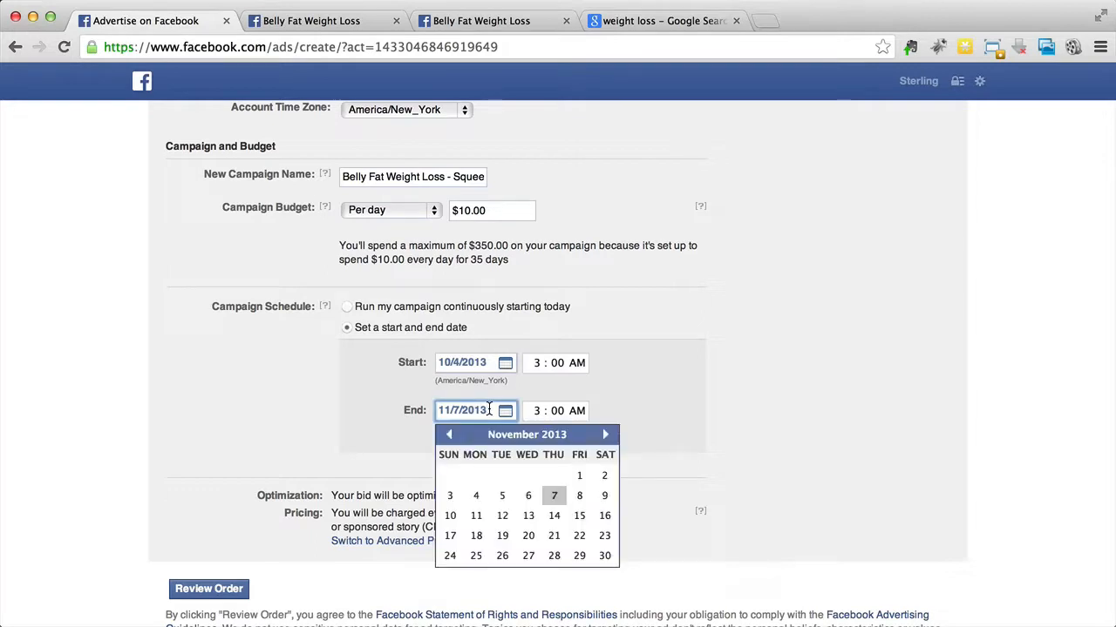
click(696, 387)
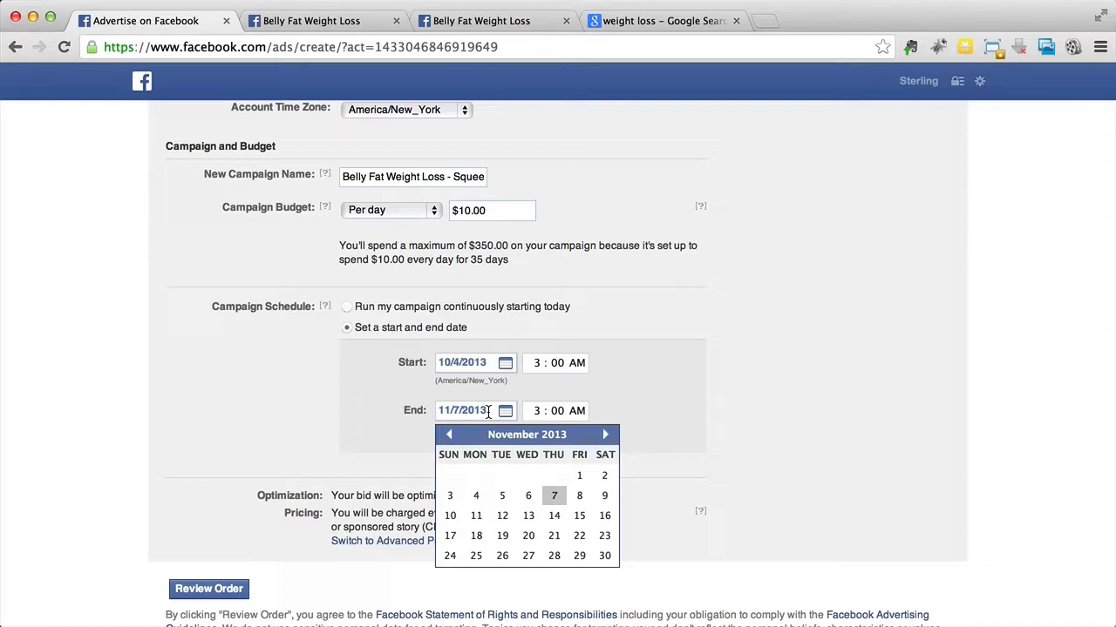
click(521, 311)
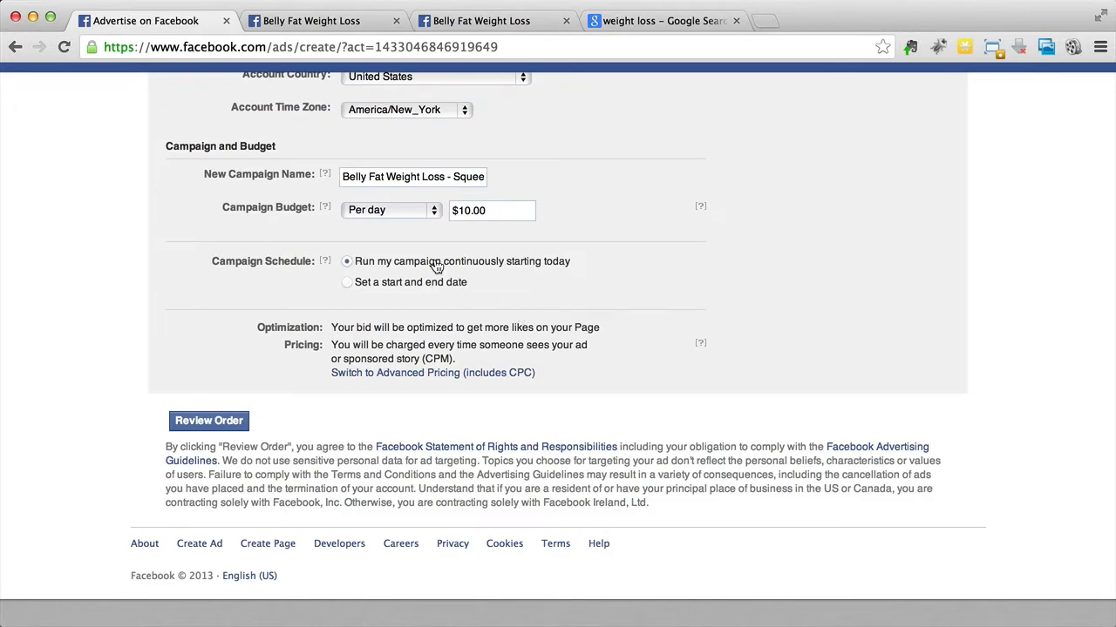
Step: Switch to advanced pricing, view the click optimization options, and set the campaign to optimize for impressions
click(376, 374)
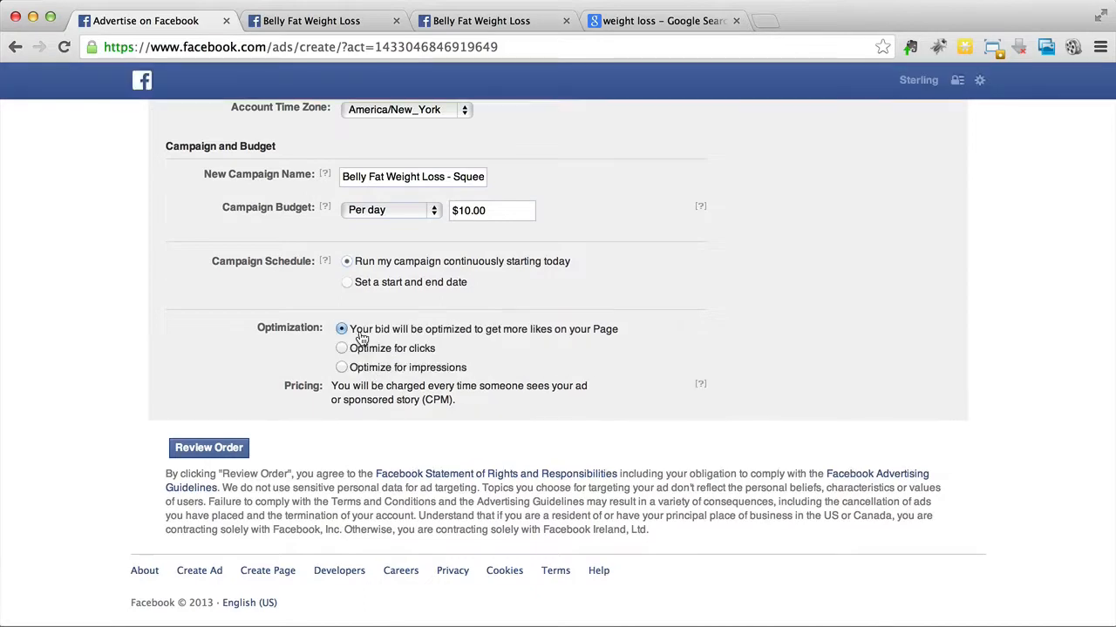
scroll(363, 339, up, 1)
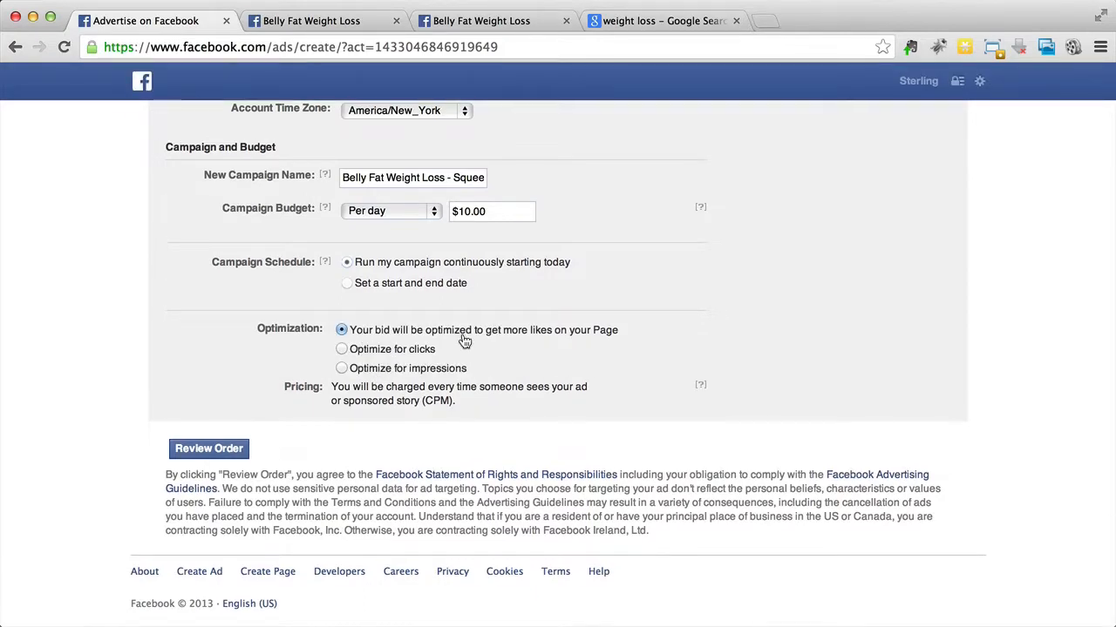
click(421, 351)
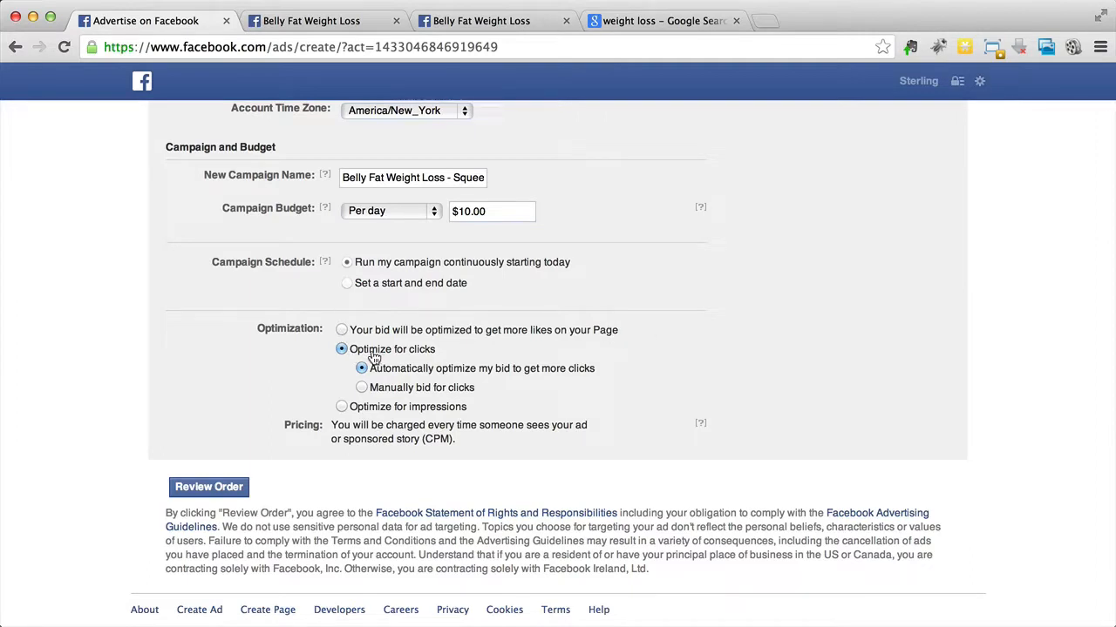
click(365, 412)
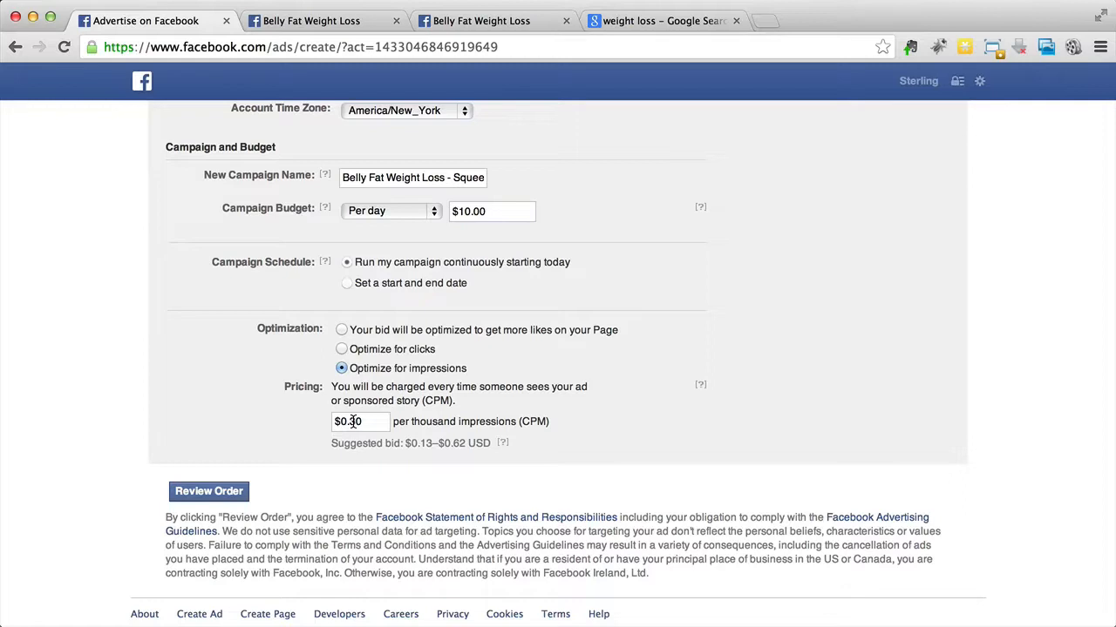
Step: Set the campaign's bid to $0.72 per thousand impressions (CPM)
click(353, 422)
key(Right)
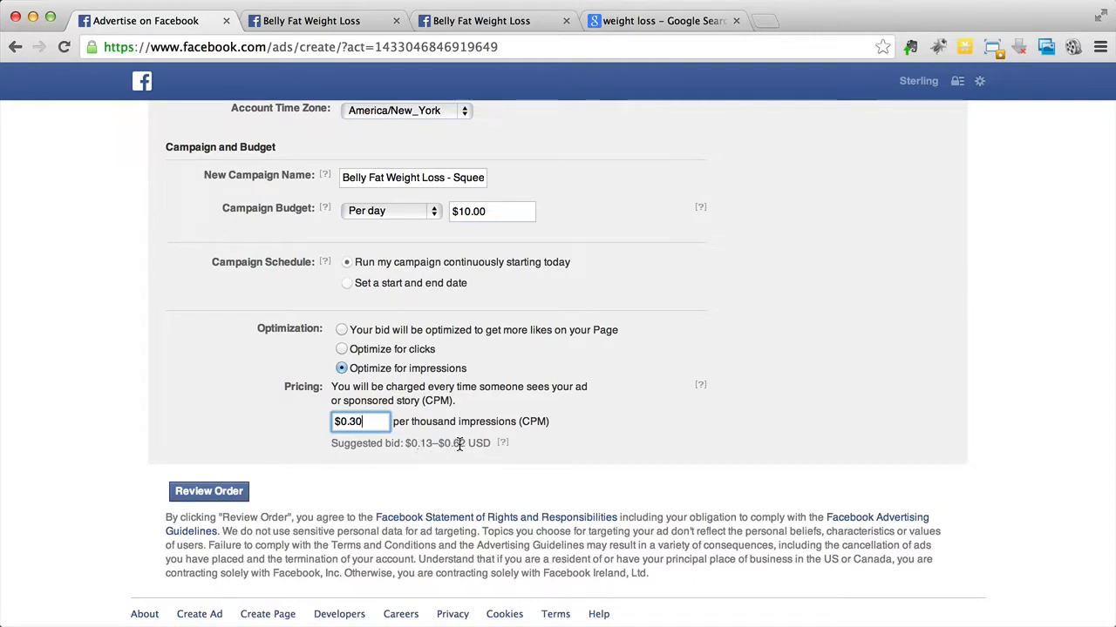
key(BackSpace)
key(BackSpace)
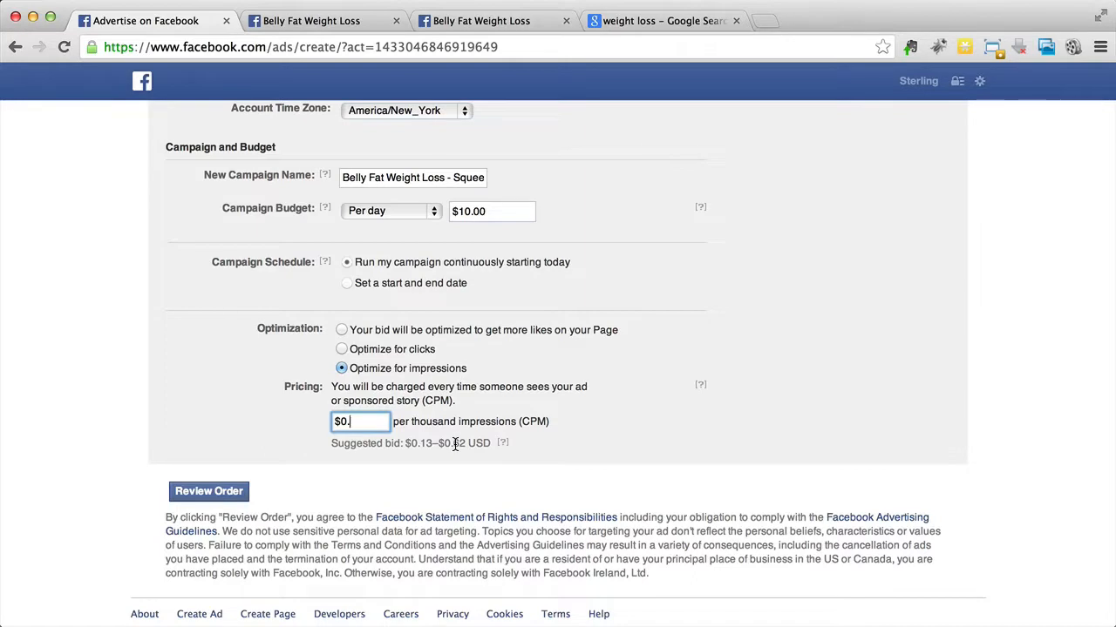
text(72)
click(510, 475)
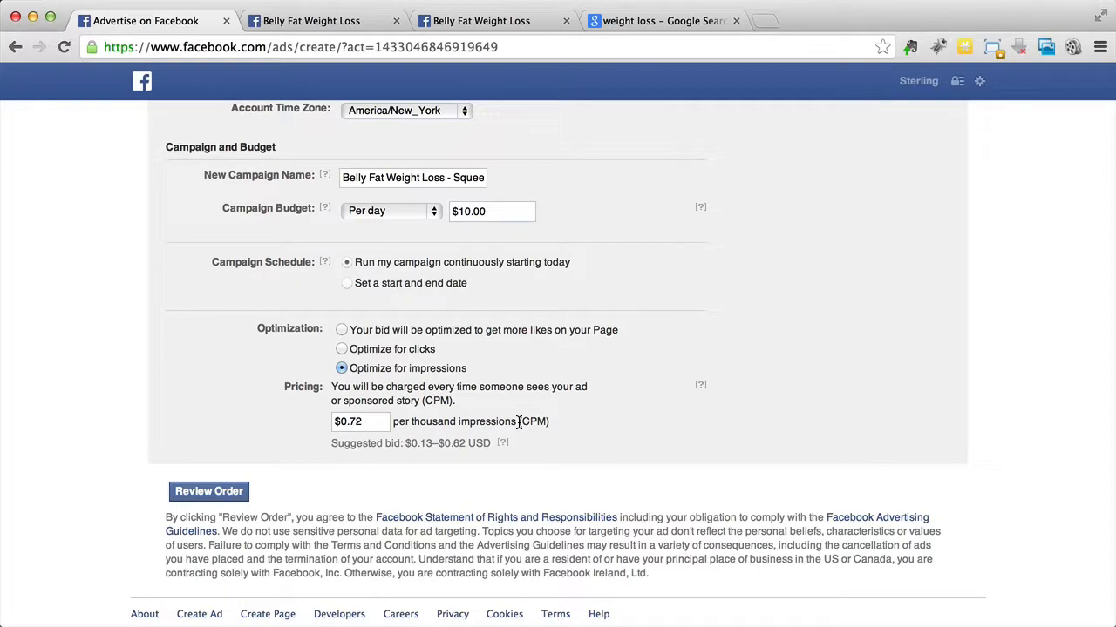
click(377, 424)
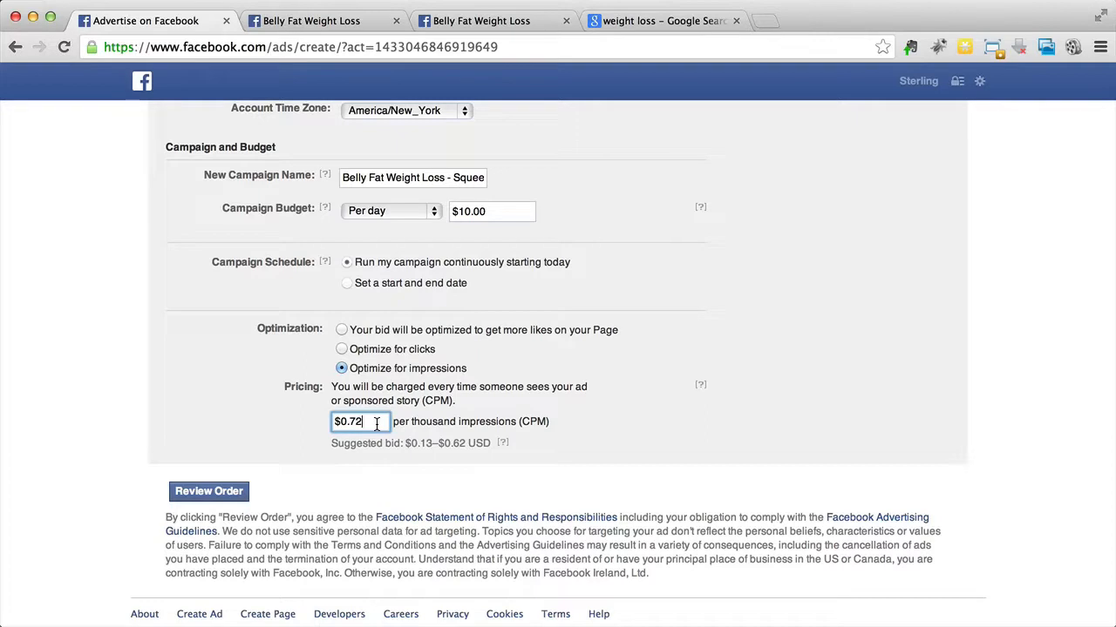
drag(452, 444, 483, 447)
click(492, 446)
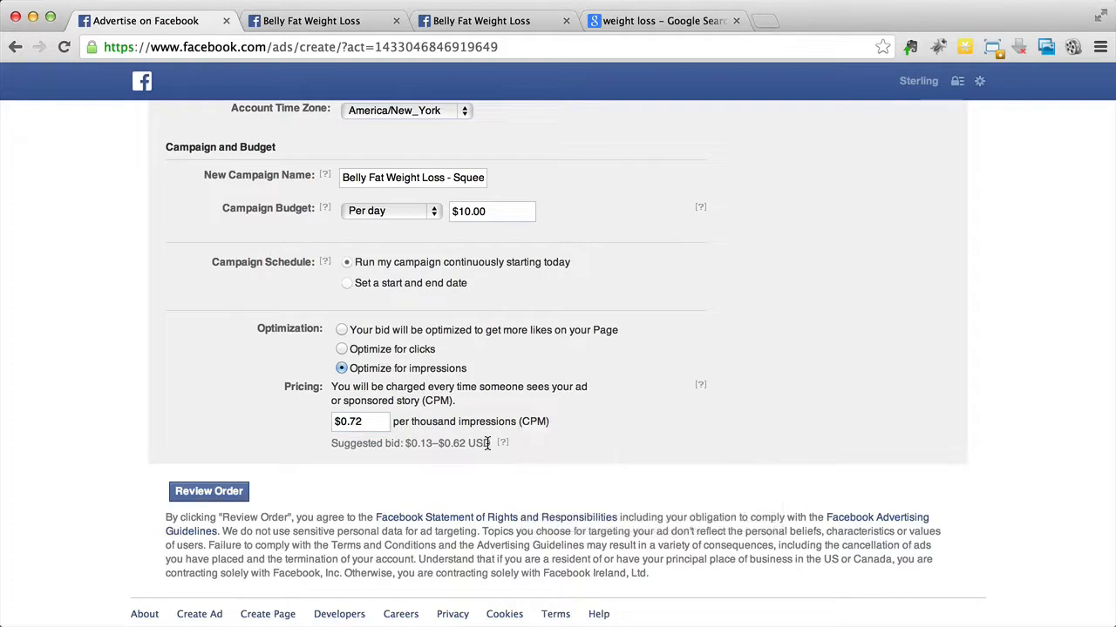
click(349, 420)
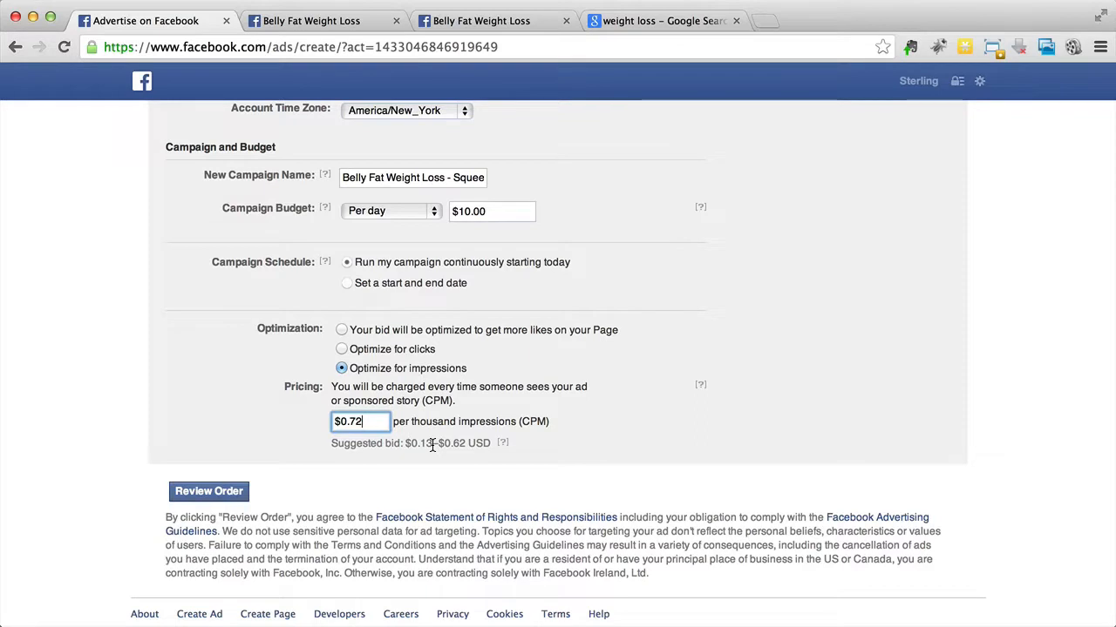
drag(360, 421, 322, 422)
Step: Review and place the order to view the funding source options and coupon redemption, and cancel without adding a funding source
click(227, 498)
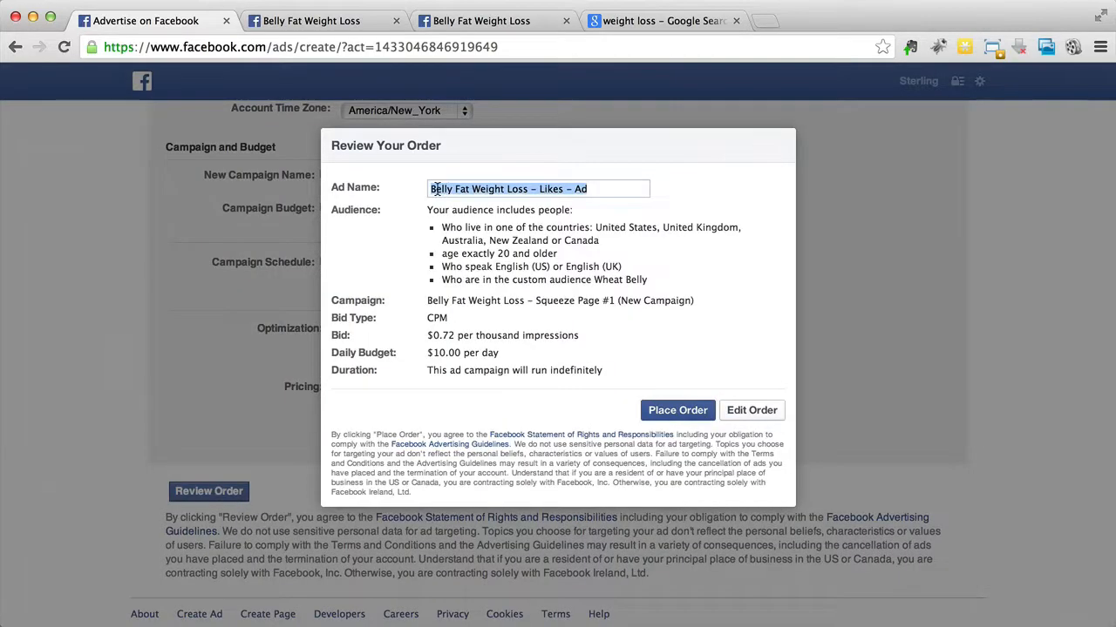
click(678, 421)
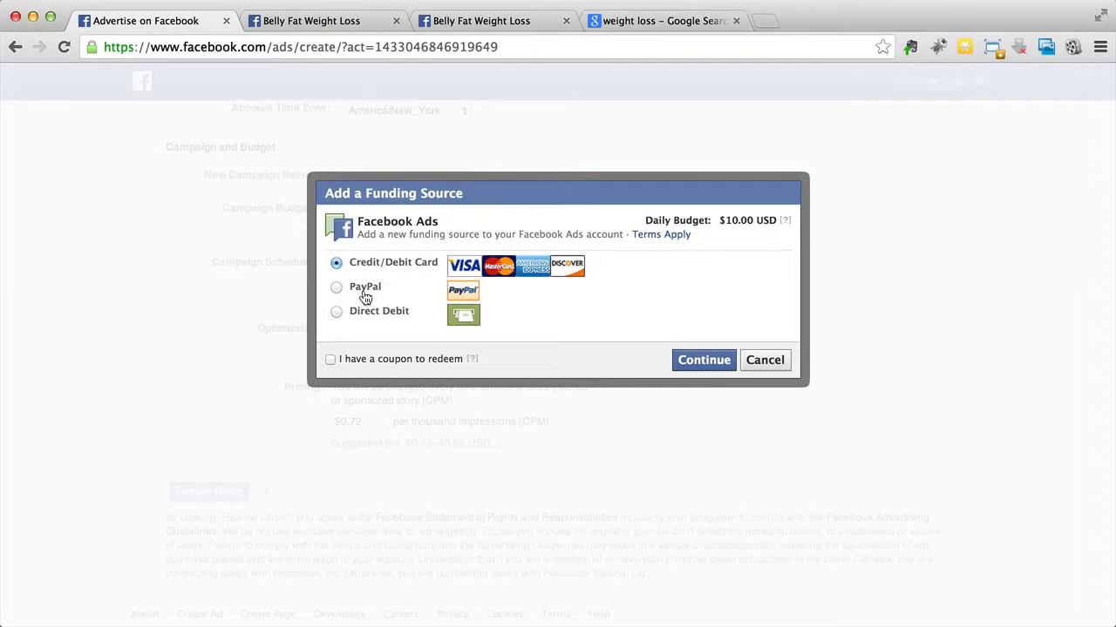
click(364, 359)
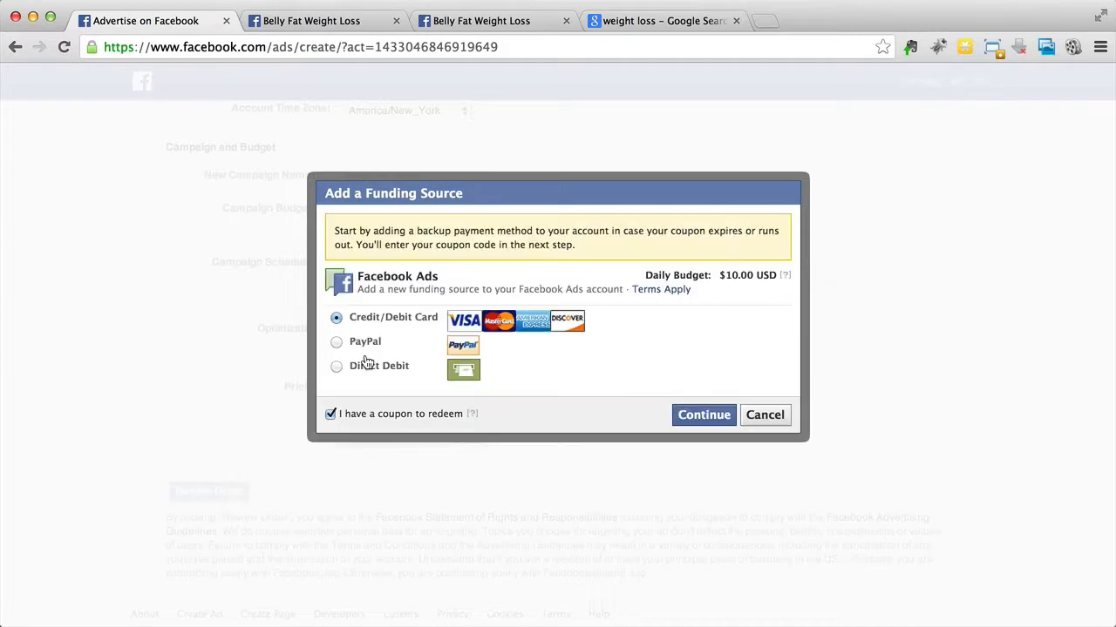
click(371, 420)
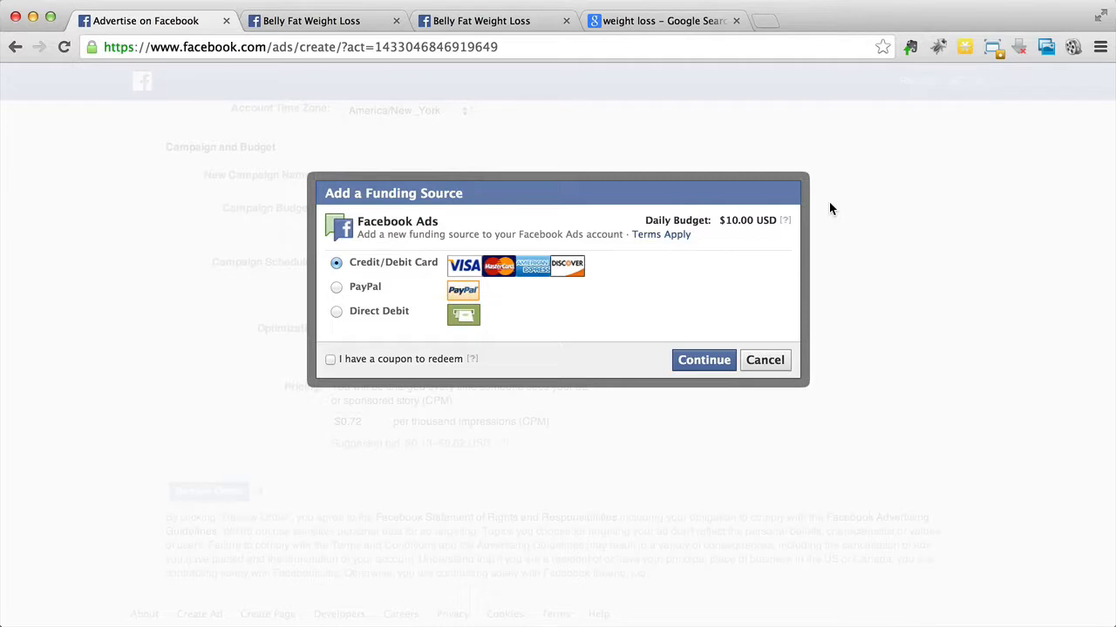
click(764, 360)
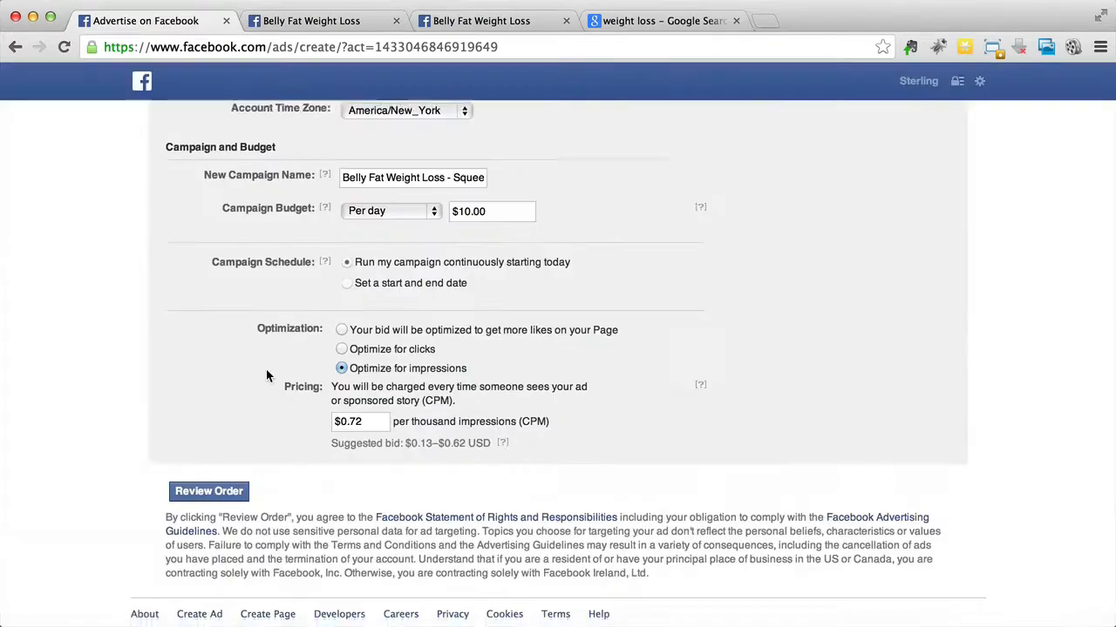
Step: Examine the colored image borders in the Belly Fat Weight Loss ad previews, checking the PicResize page as well
scroll(266, 370, up, 15)
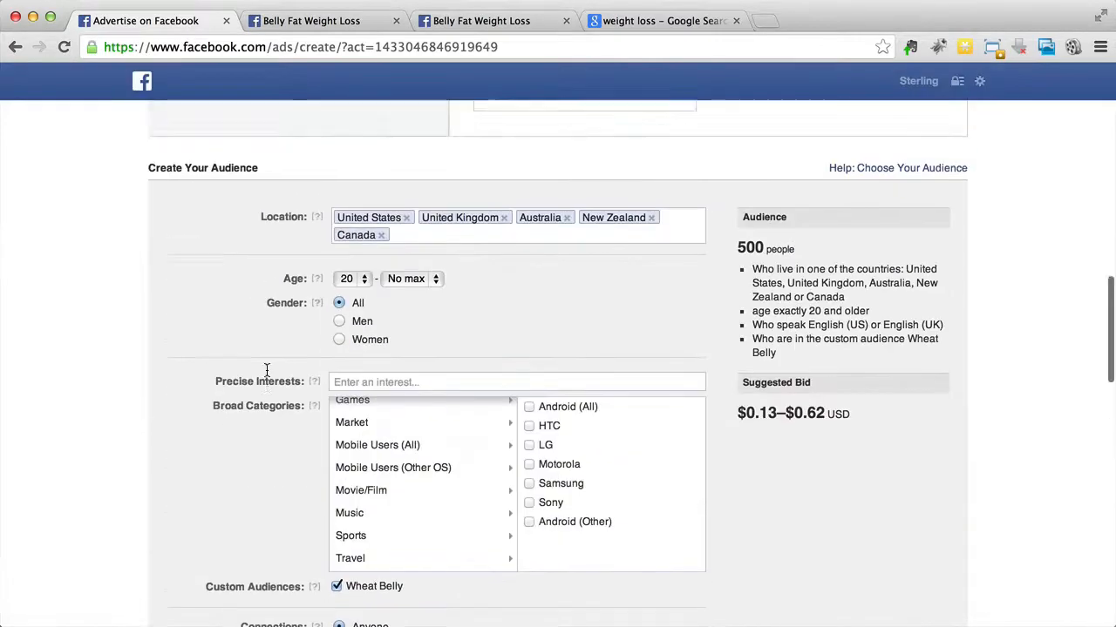
scroll(266, 370, up, 4)
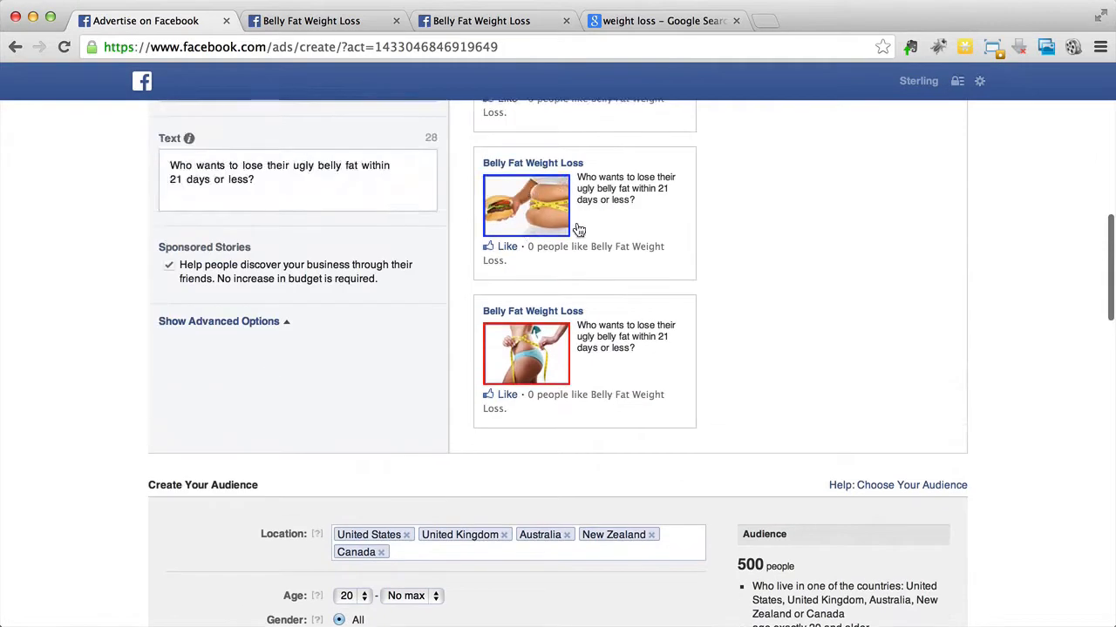
scroll(716, 211, up, 1)
scroll(715, 211, down, 2)
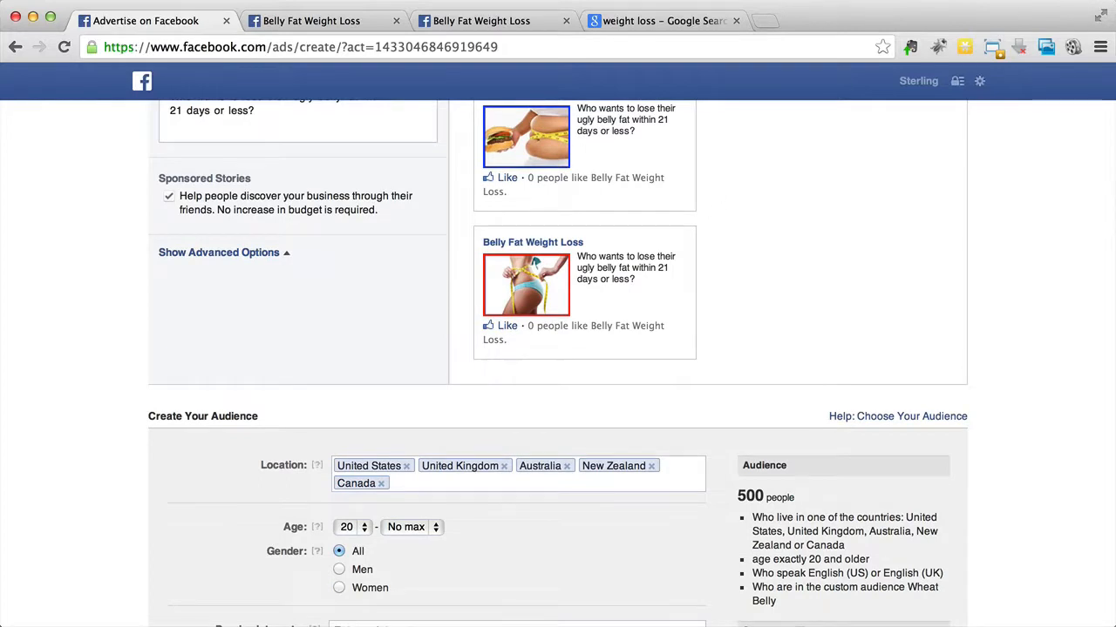
click(1036, 0)
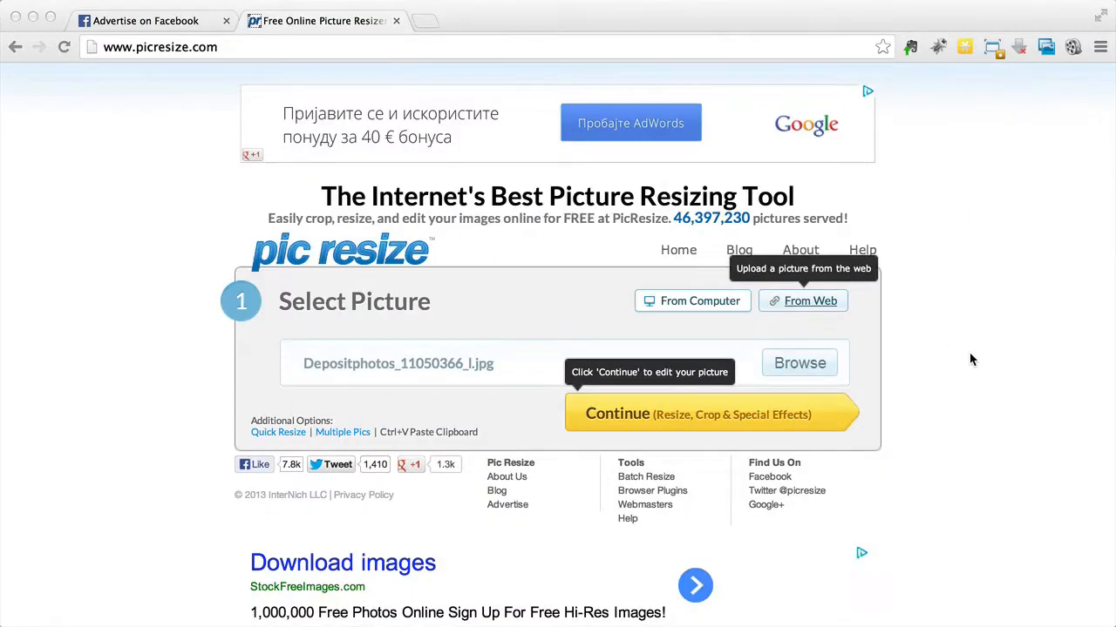
click(178, 24)
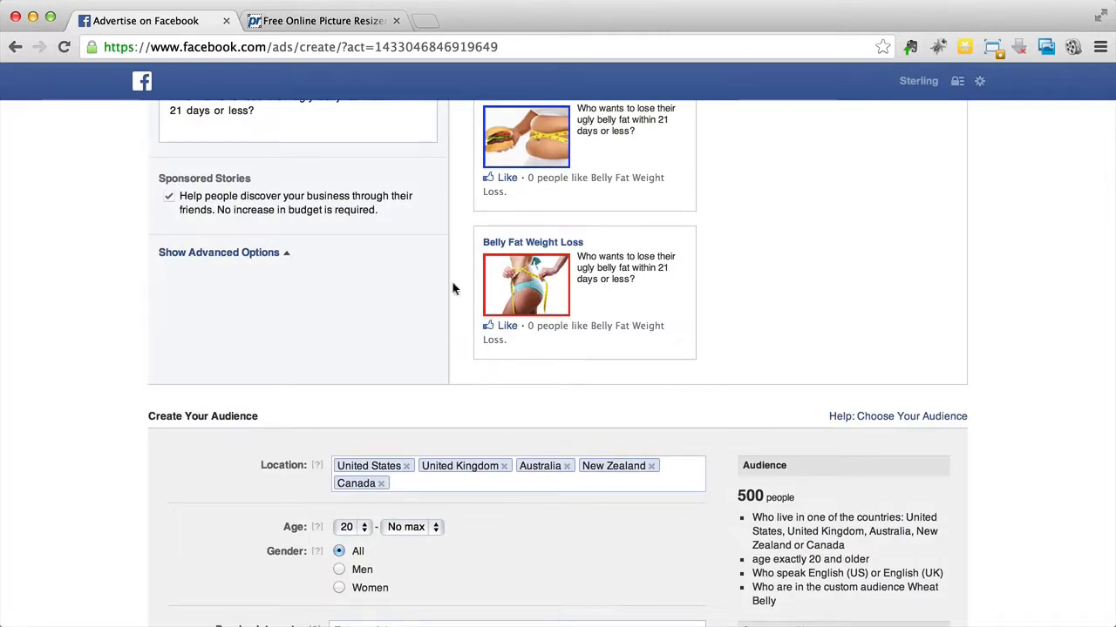
Step: Switch to PicResize, open Depositphotos_11050366_l.jpg for editing and make the picture 75% smaller
click(312, 21)
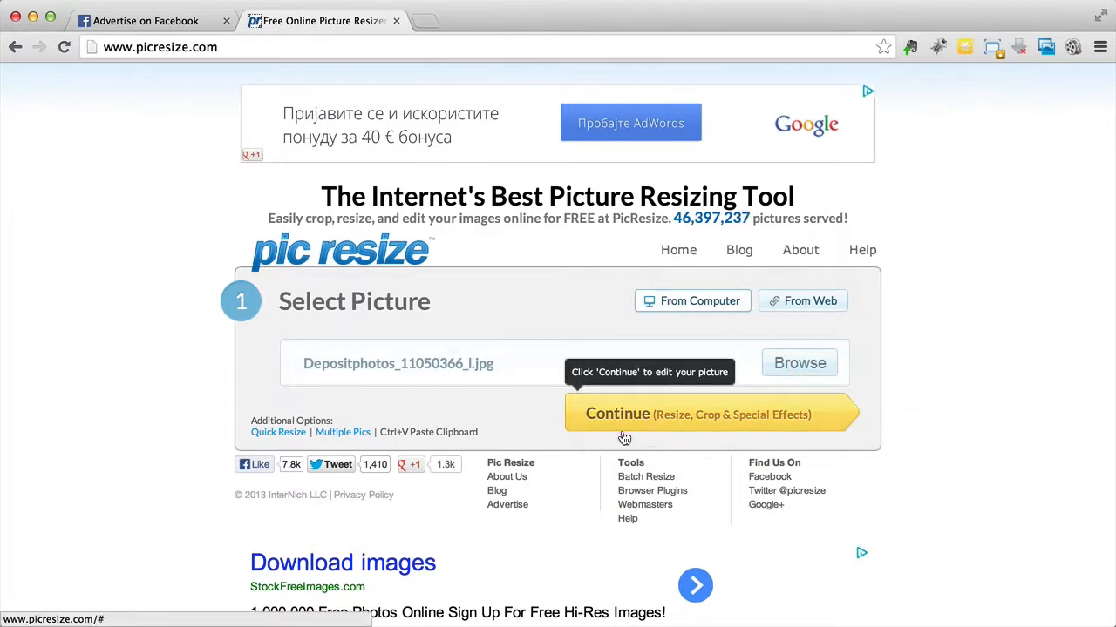
click(690, 431)
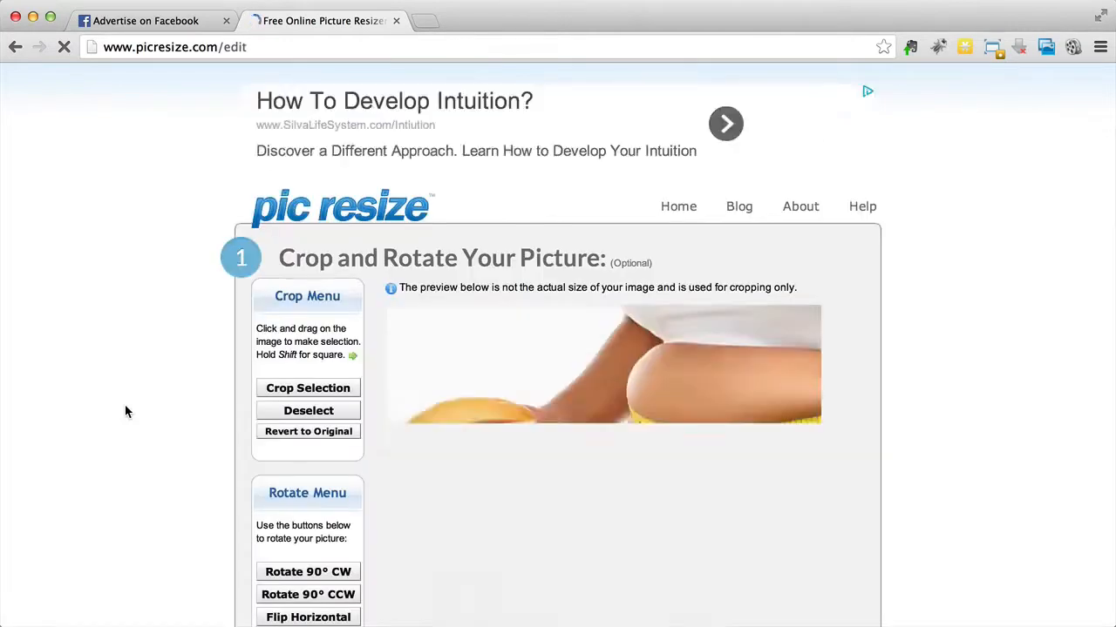
scroll(140, 326, down, 5)
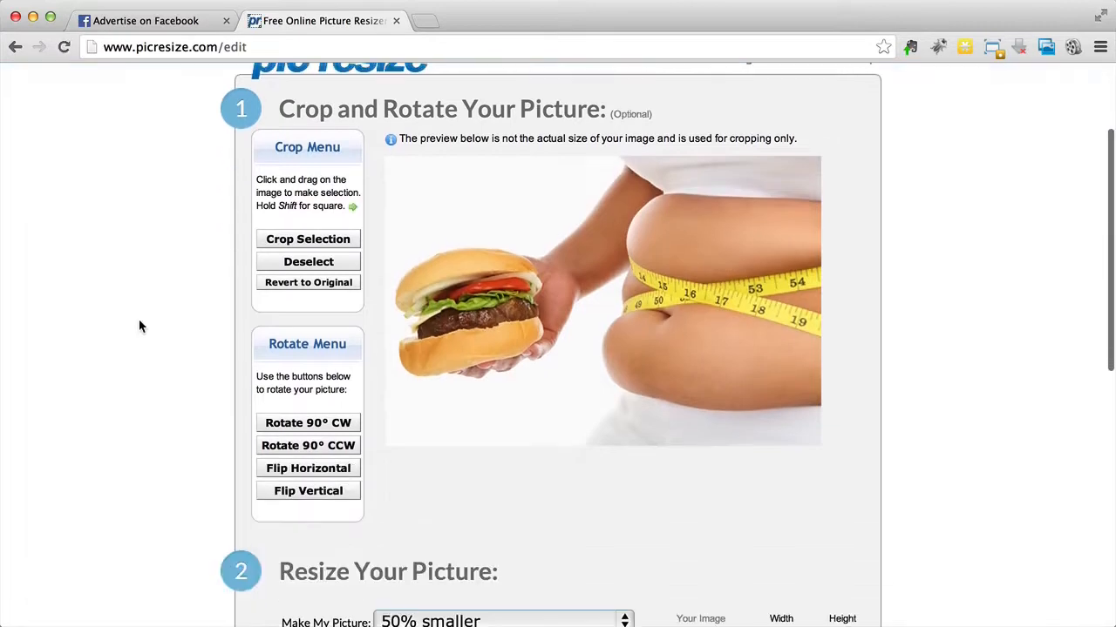
scroll(140, 326, down, 8)
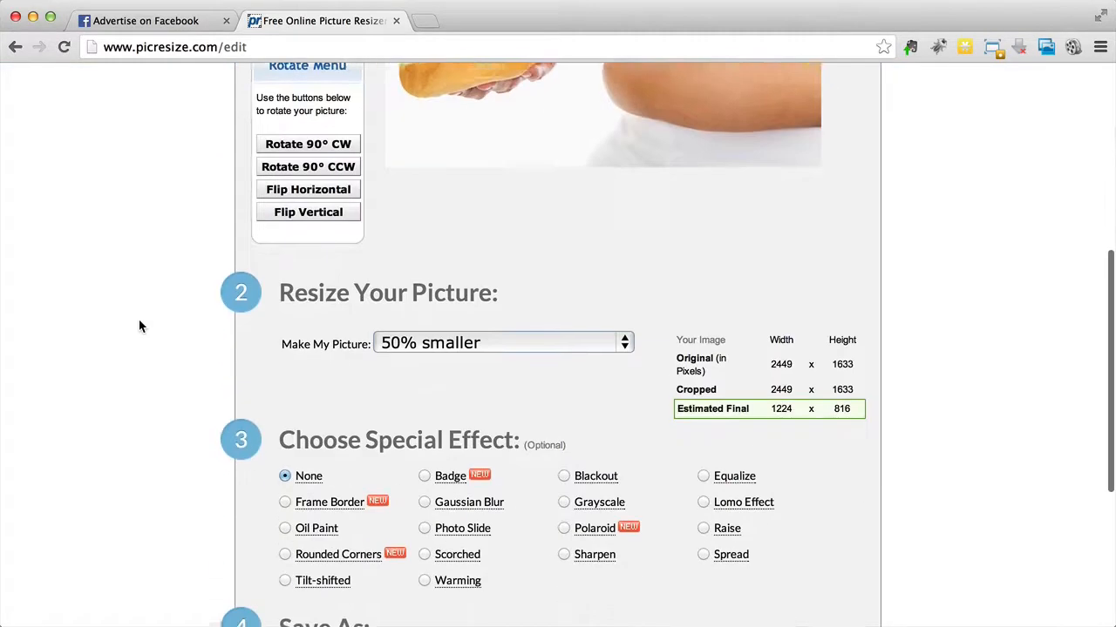
click(496, 241)
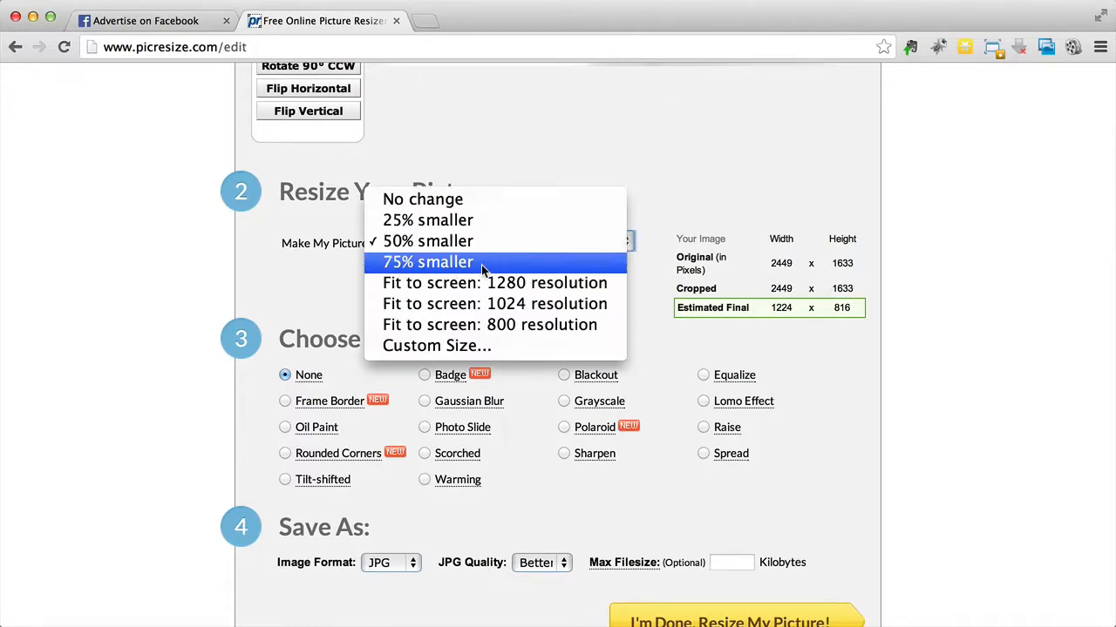
click(481, 265)
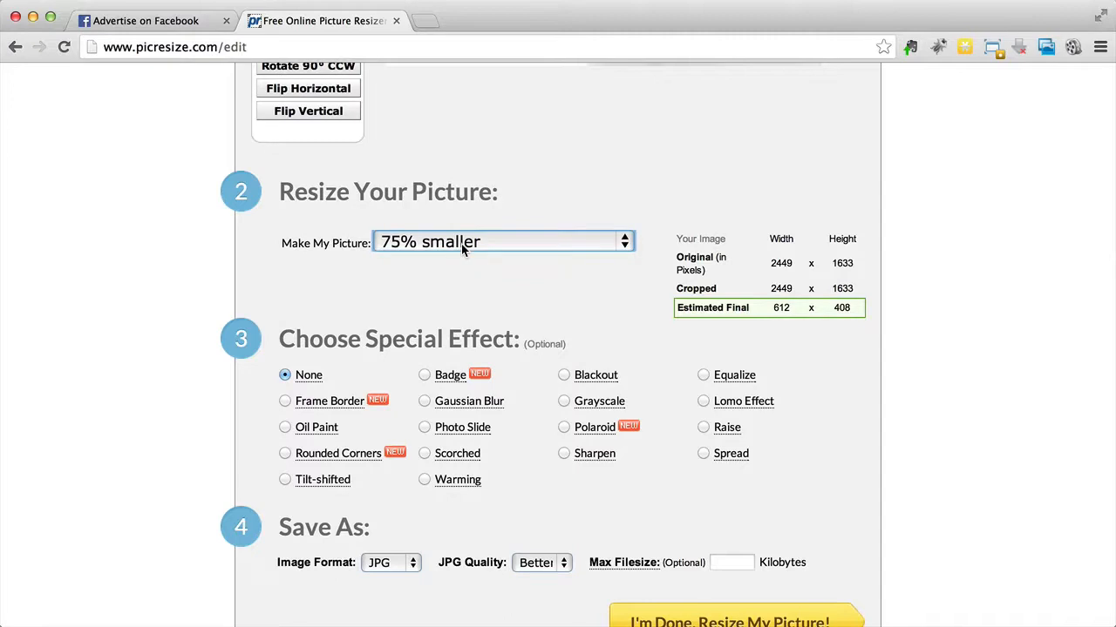
Step: Add a flat frame border 20 pixels wide in red #FF0000 and process the resized picture
scroll(279, 309, down, 3)
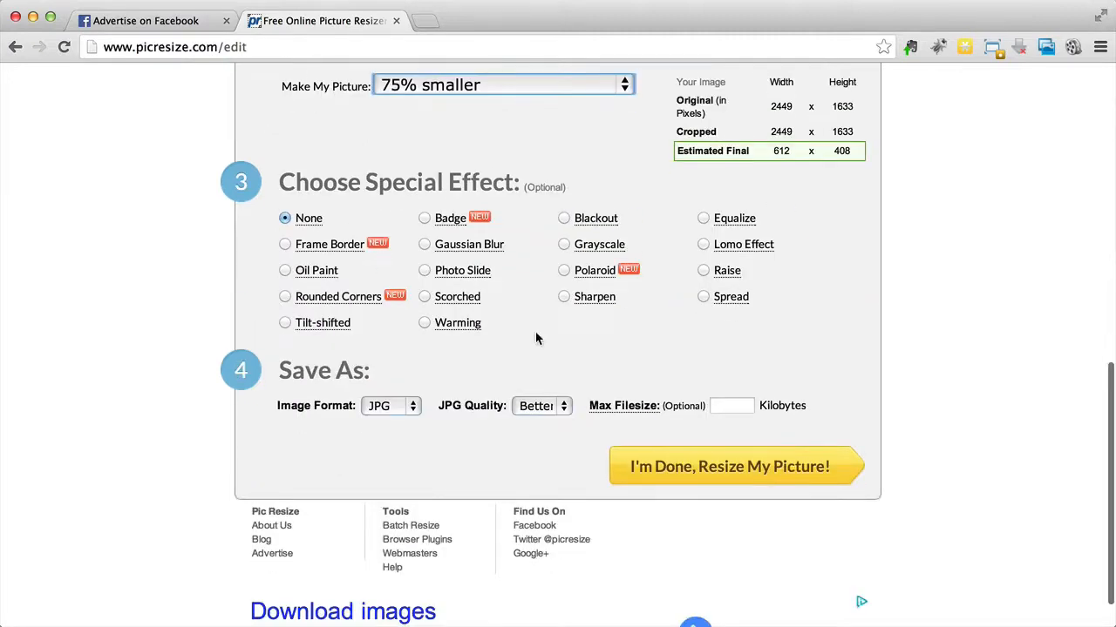
click(286, 244)
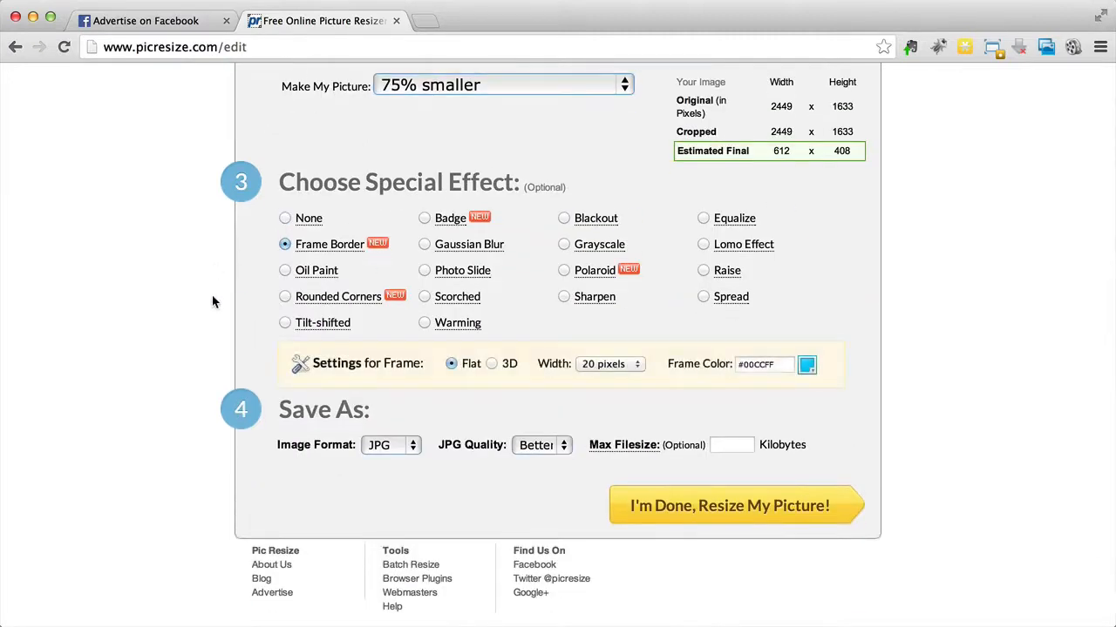
click(608, 364)
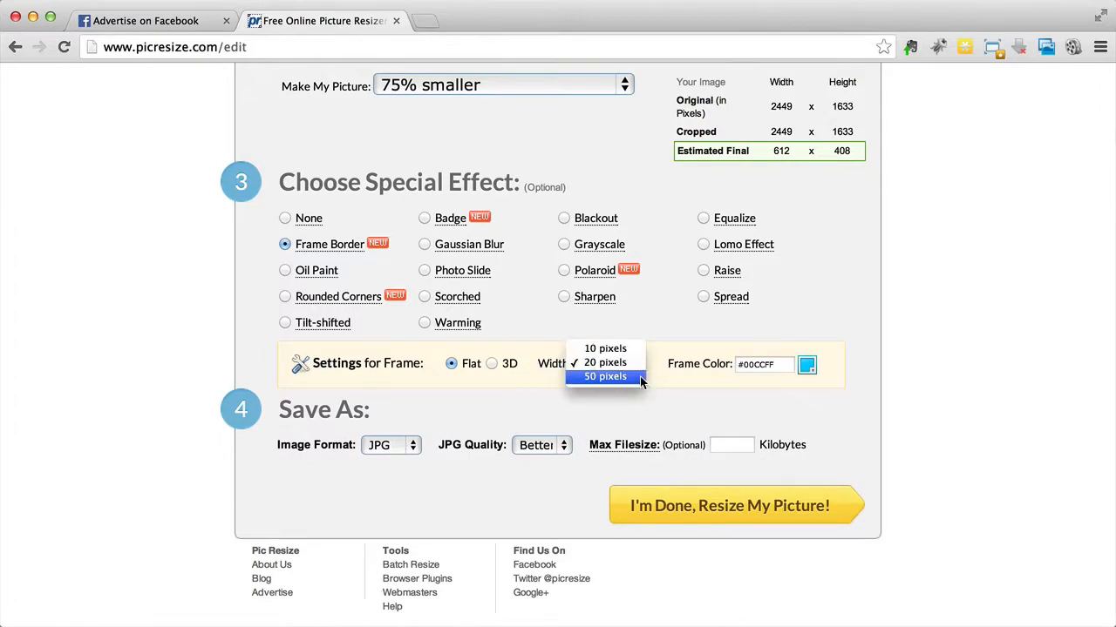
click(627, 364)
scroll(891, 361, up, 2)
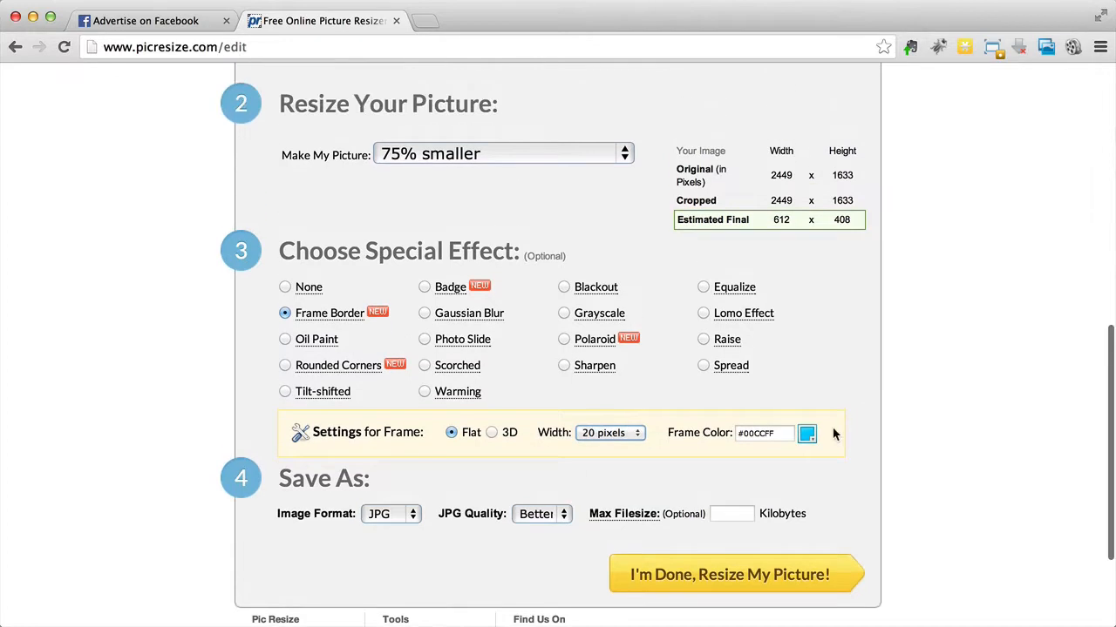
click(807, 436)
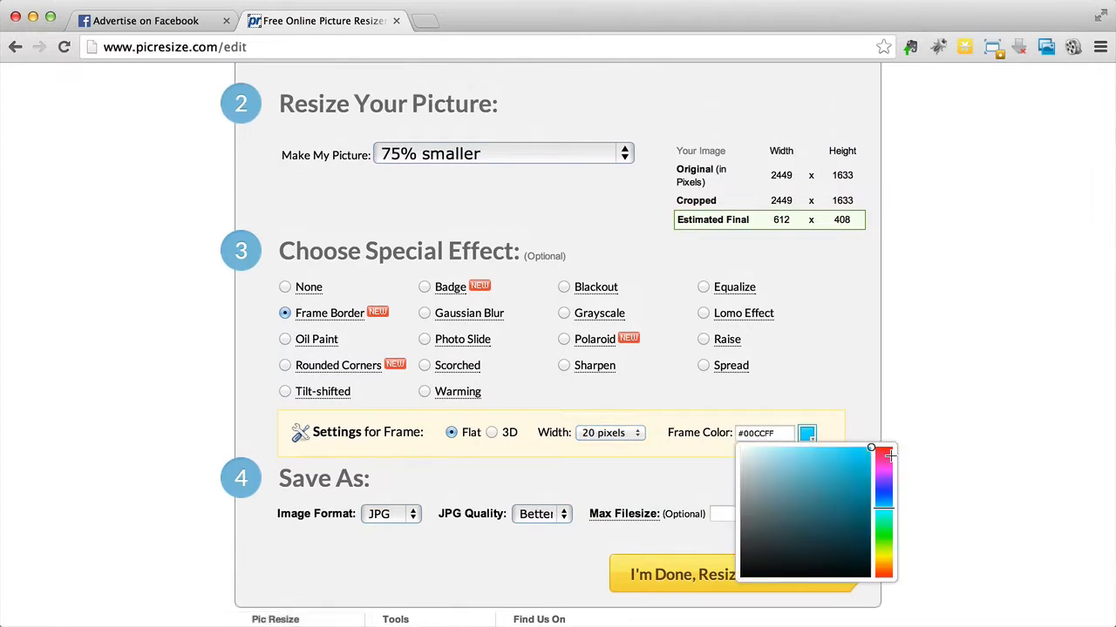
click(885, 449)
click(933, 364)
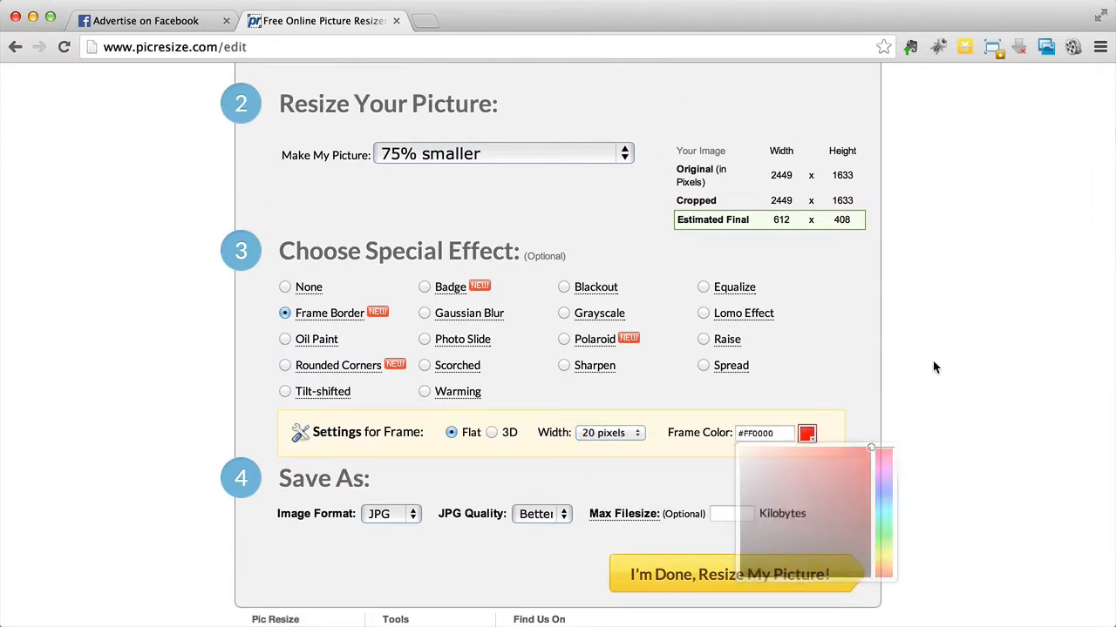
click(736, 591)
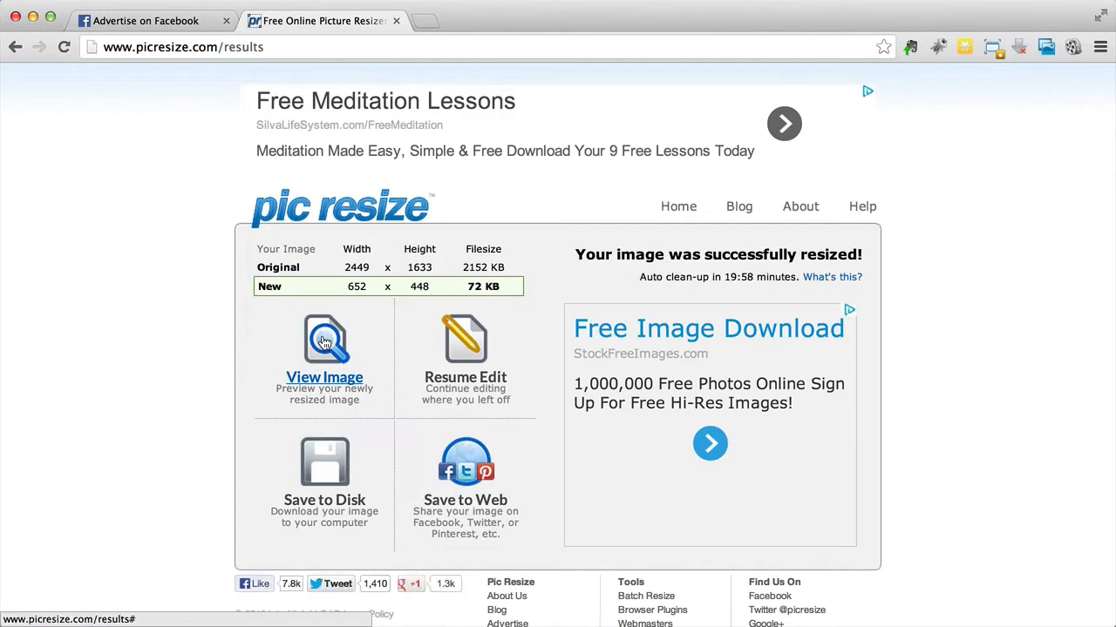
Step: Preview the newly resized image with its frame, enlarge the preview window and close it
click(327, 473)
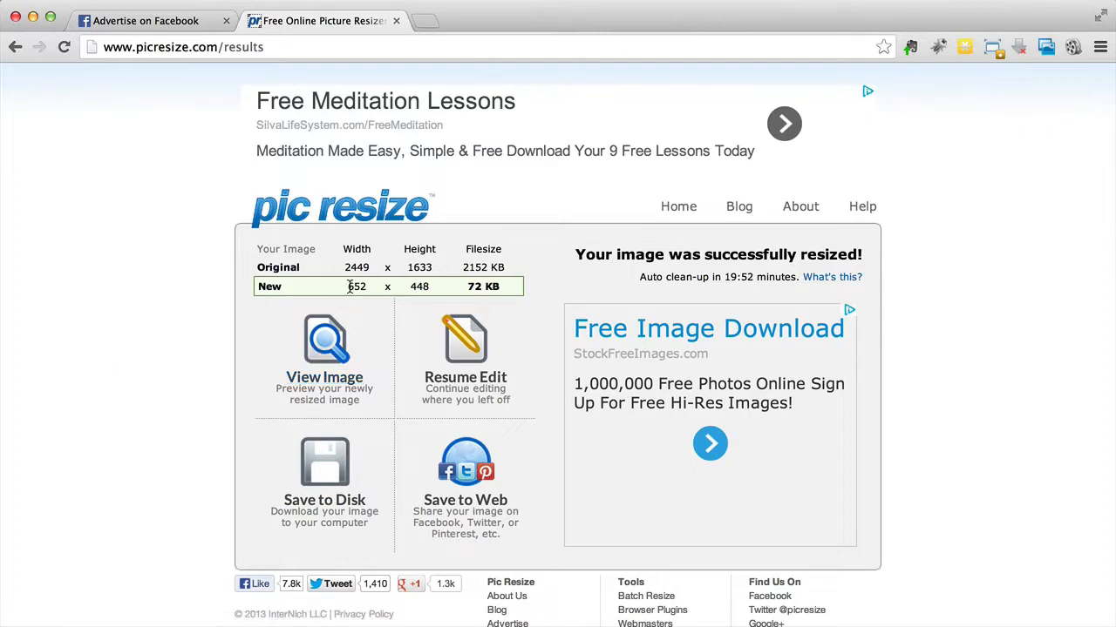
click(311, 378)
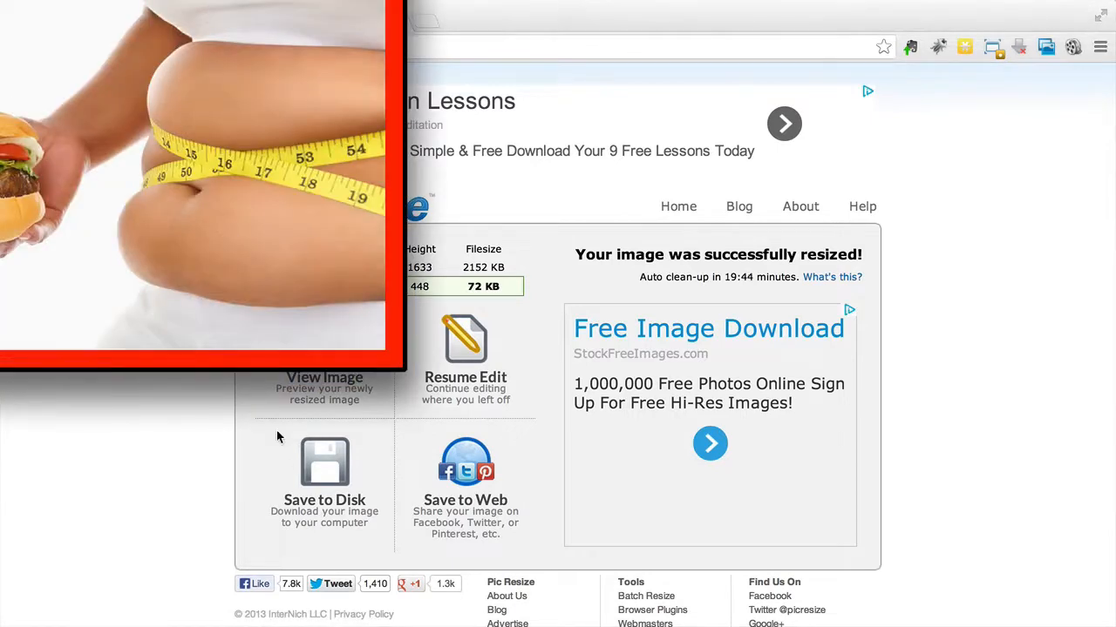
drag(399, 372, 470, 431)
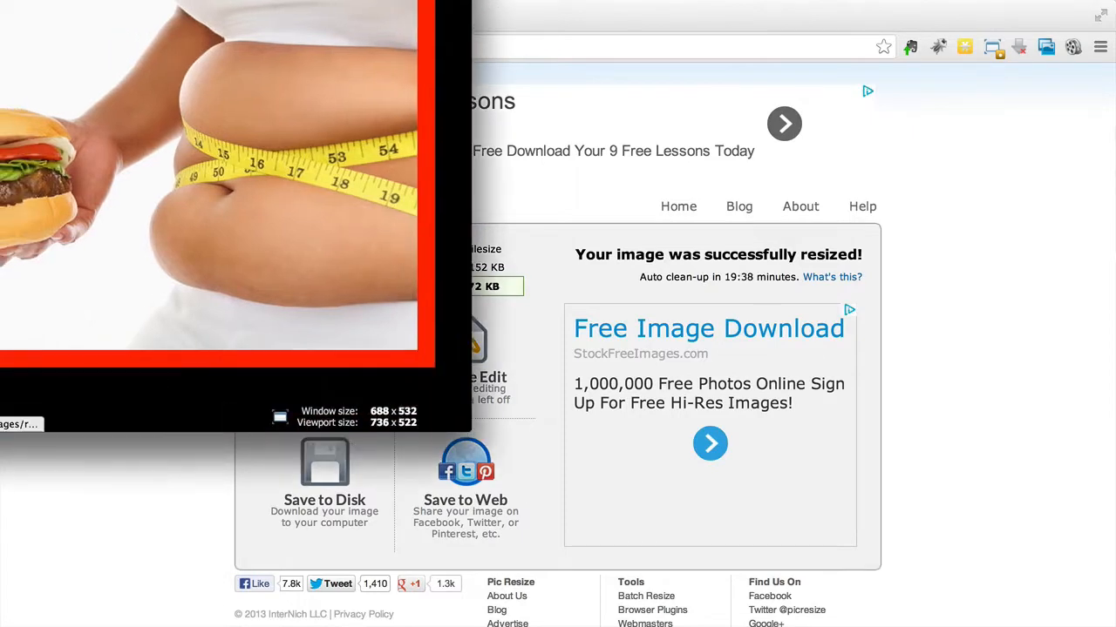
key(super+w)
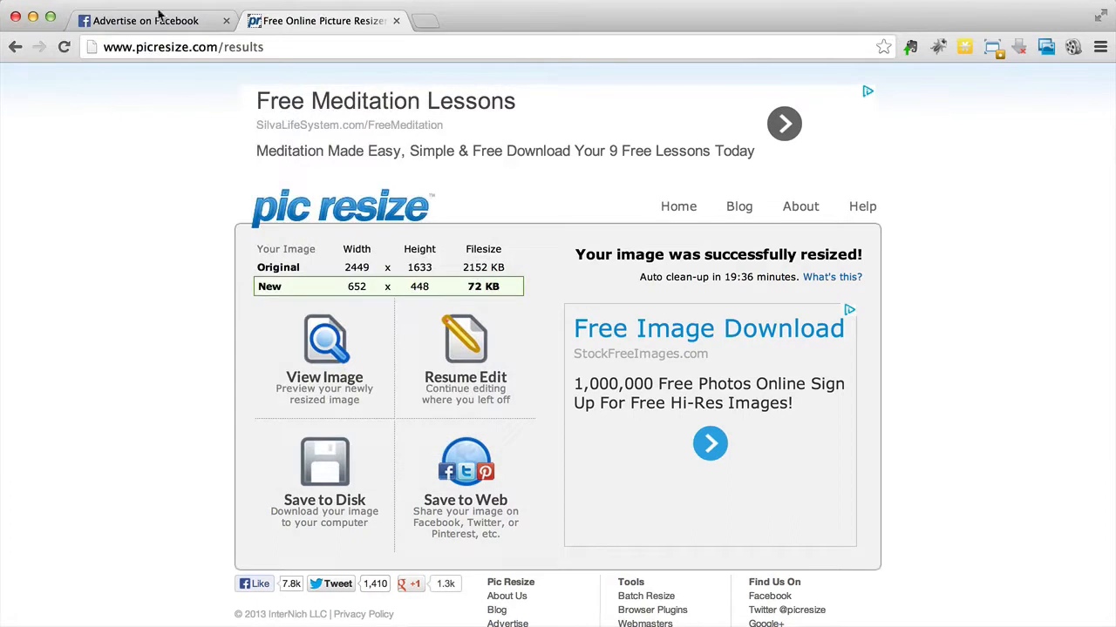
Step: Return to the picture selection and open Depositphotos_11050366_l.jpg for editing again
click(351, 219)
key(super+Tab)
drag(617, 517, 703, 359)
click(122, 453)
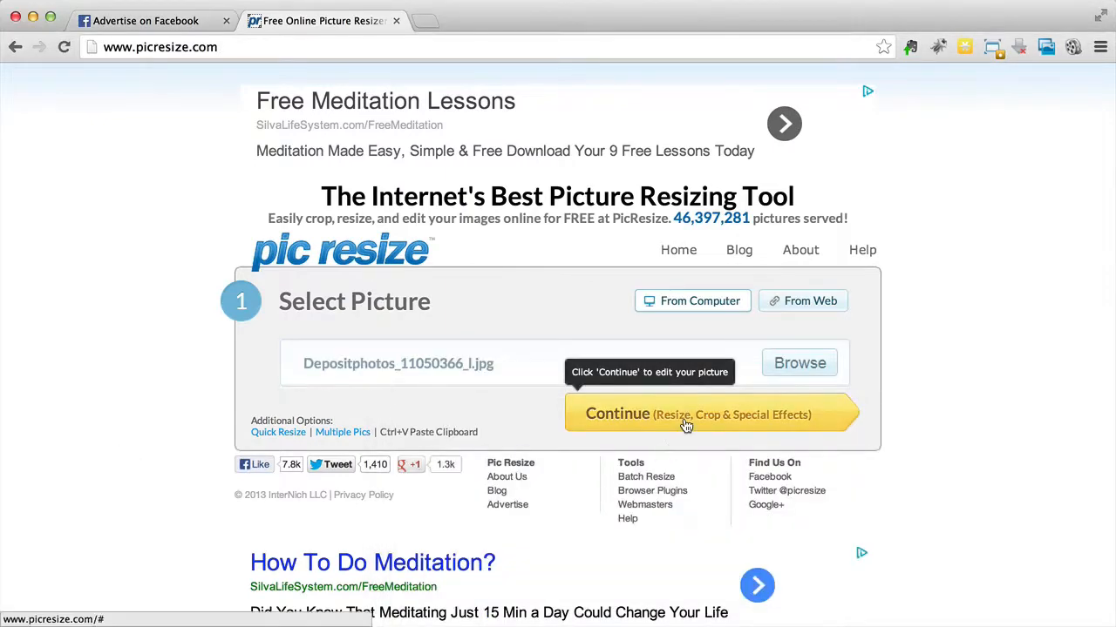
click(686, 424)
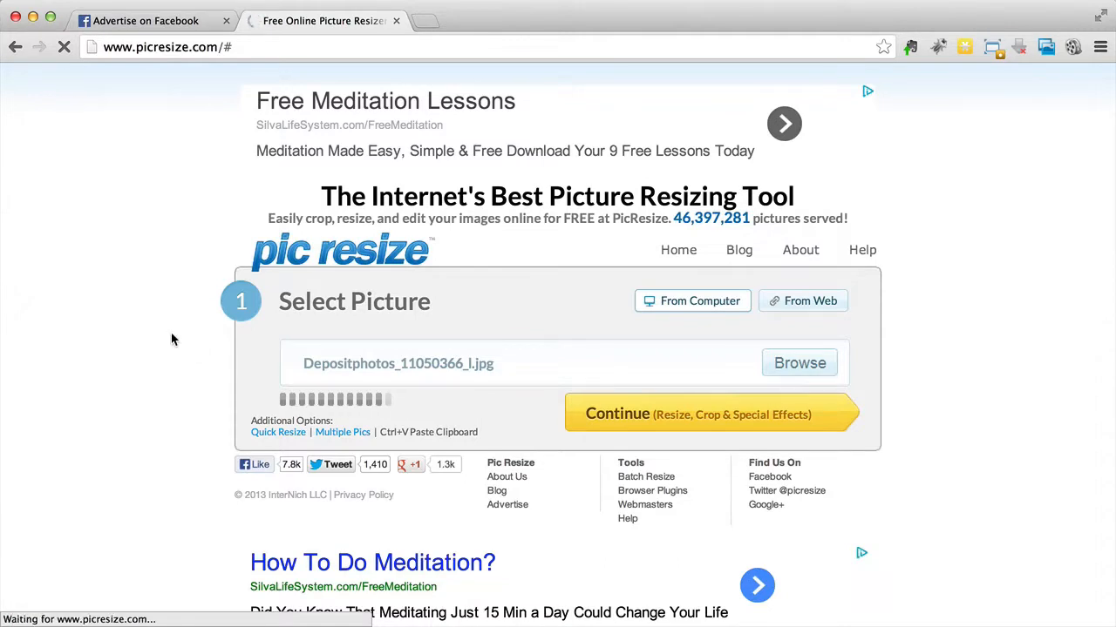
scroll(171, 339, down, 7)
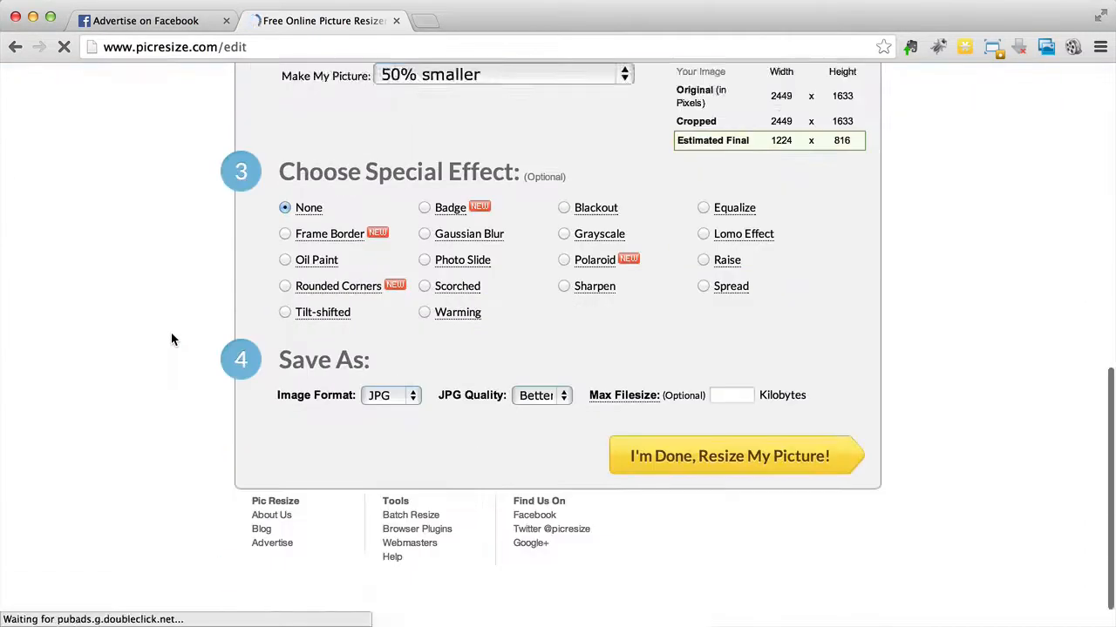
Step: Apply the Frame Border special effect to the picture with a border width of 10 pixels
scroll(172, 334, down, 2)
scroll(168, 323, up, 2)
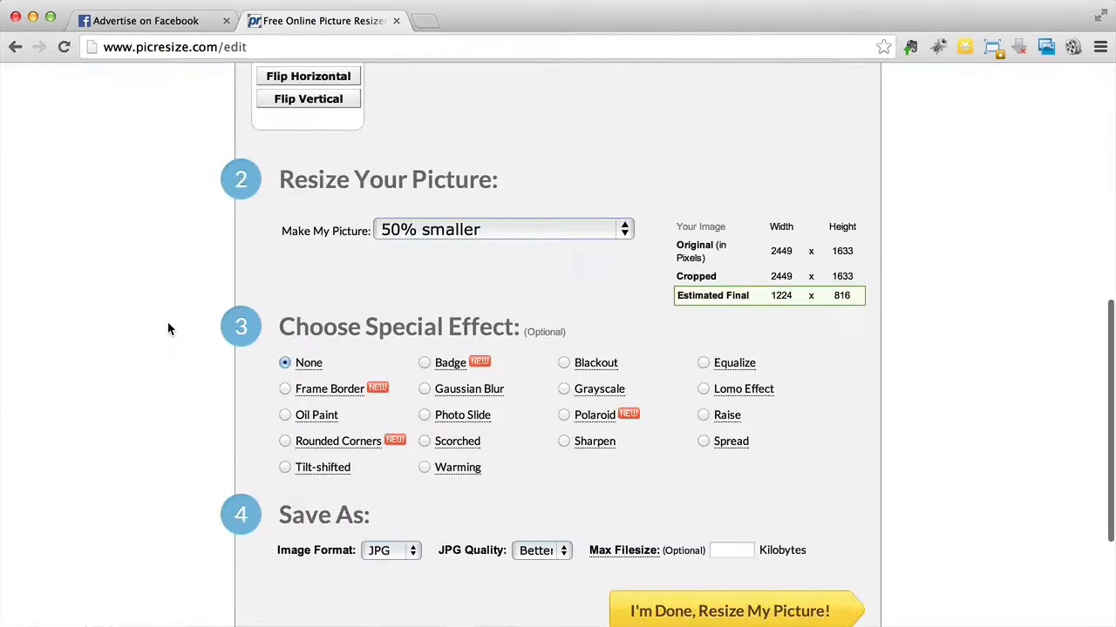
click(285, 388)
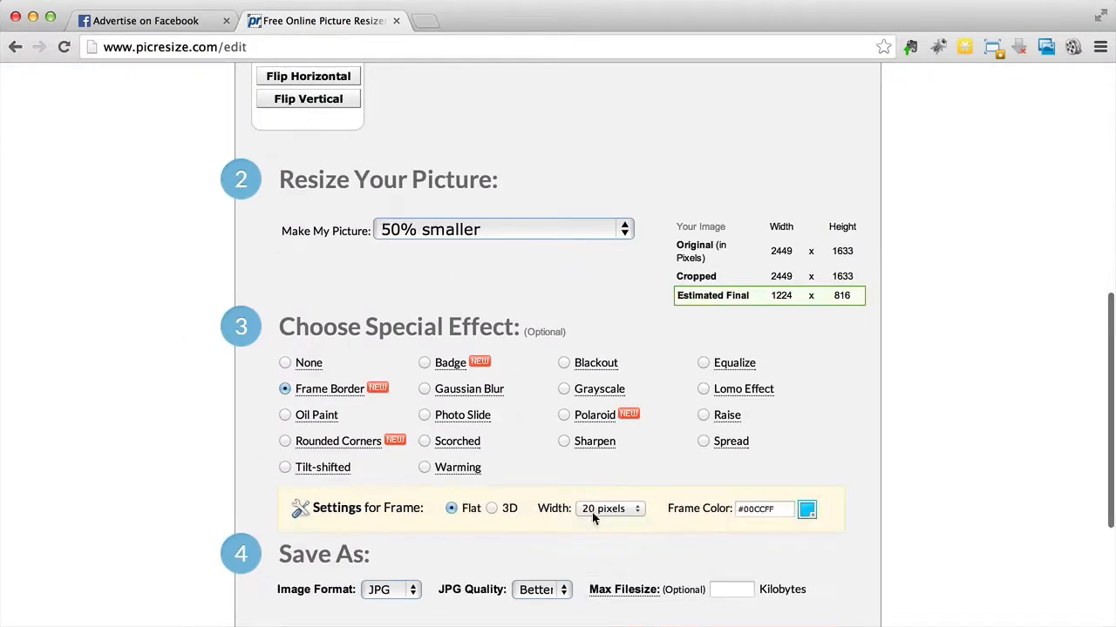
click(595, 510)
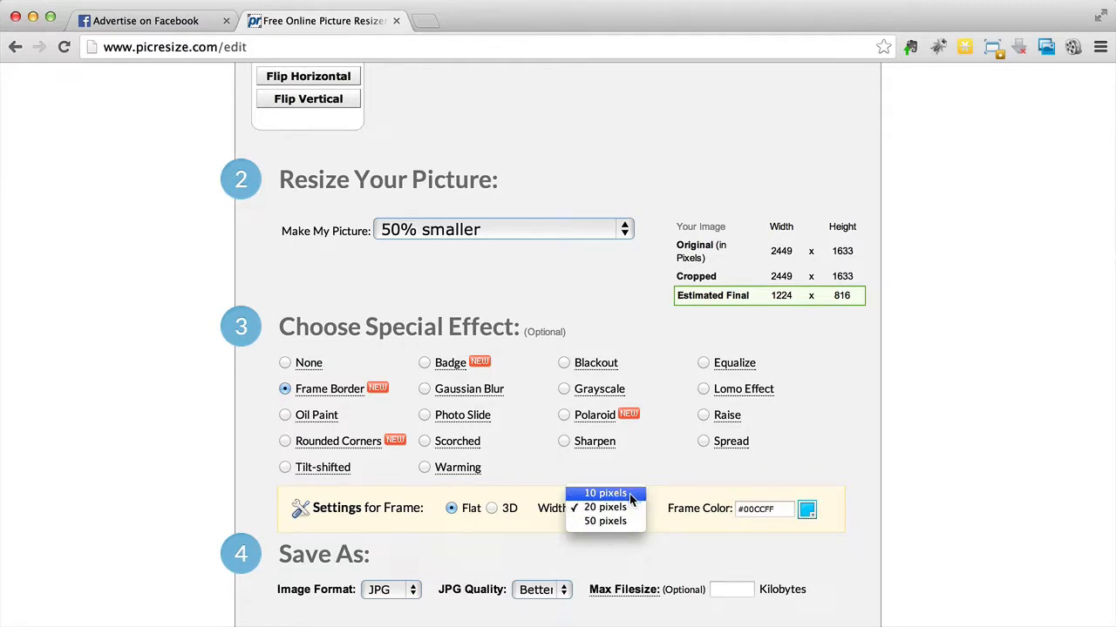
click(629, 495)
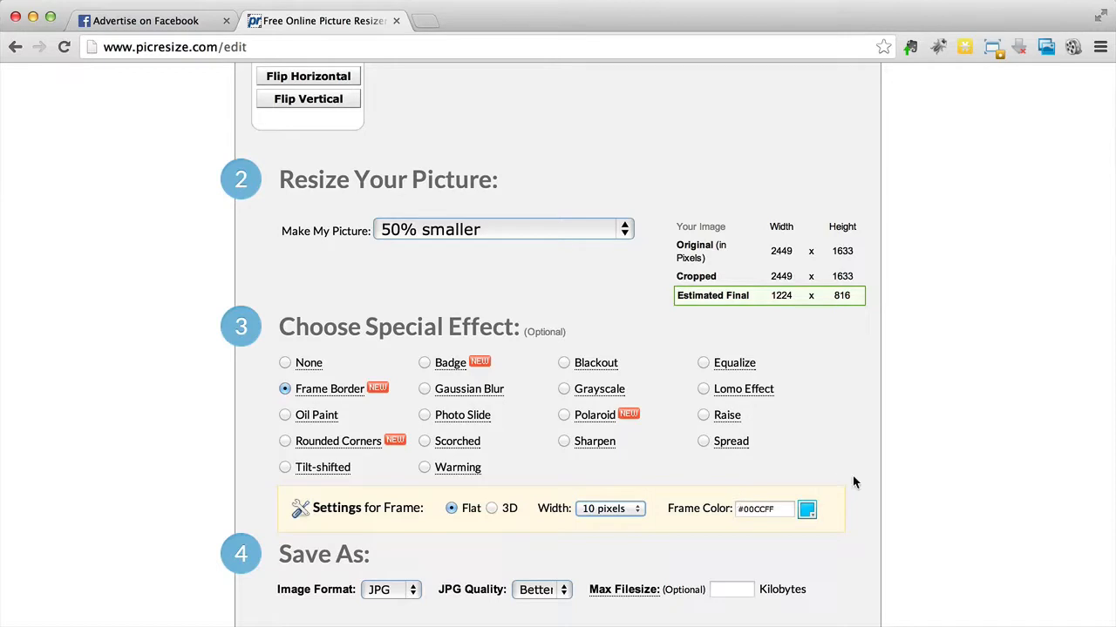
Step: Switch the picture's resizing to a custom size of 100 pixels wide by 72 pixels high
click(445, 241)
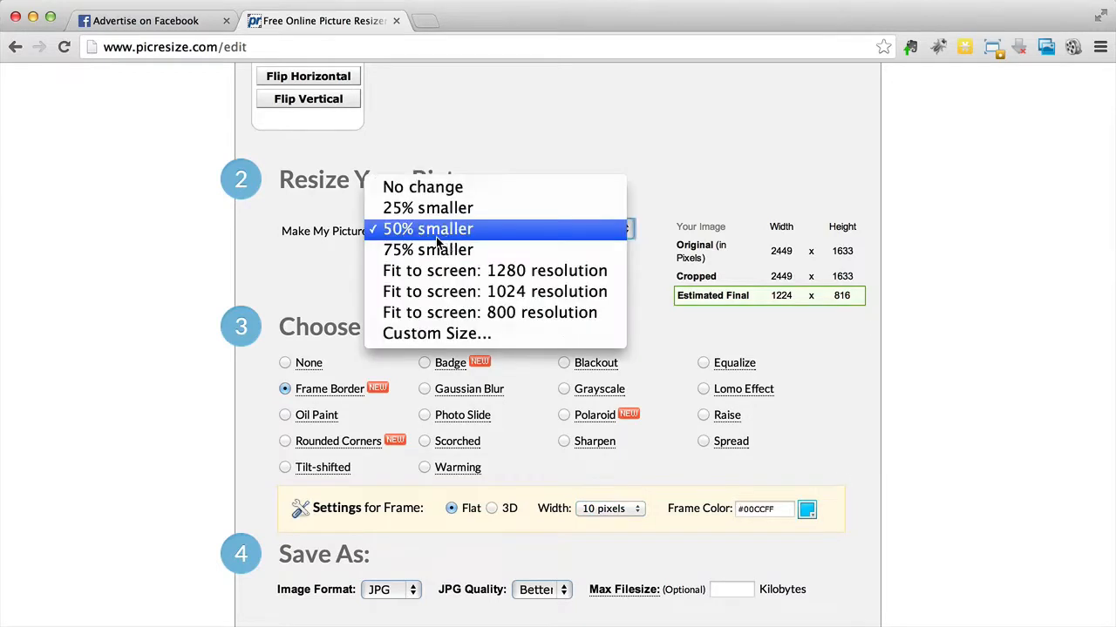
click(462, 335)
click(347, 266)
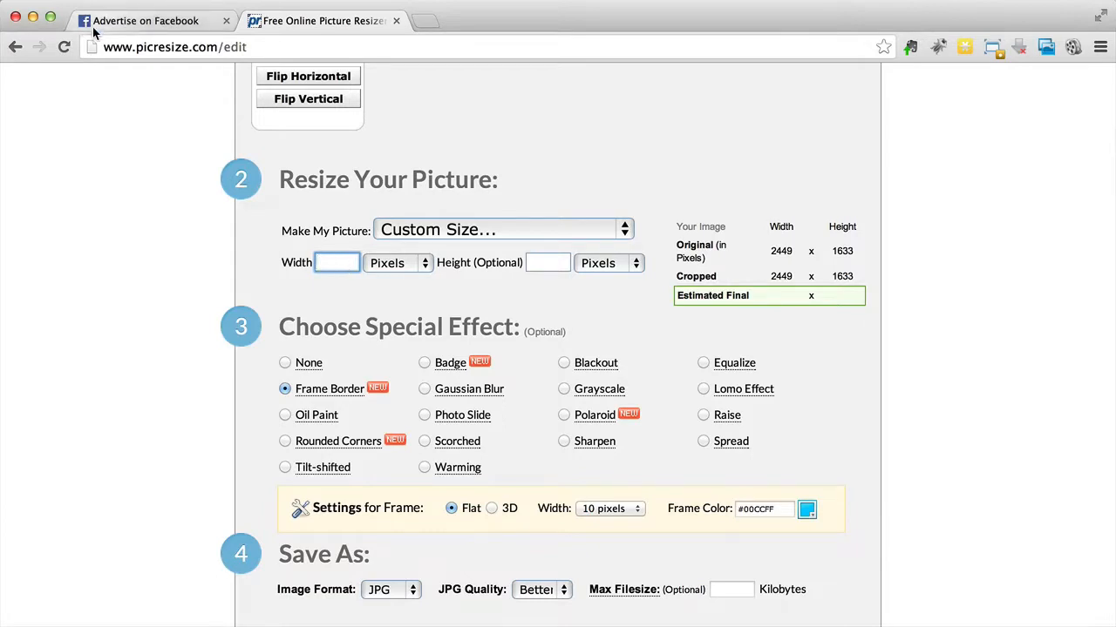
text(100)
click(536, 265)
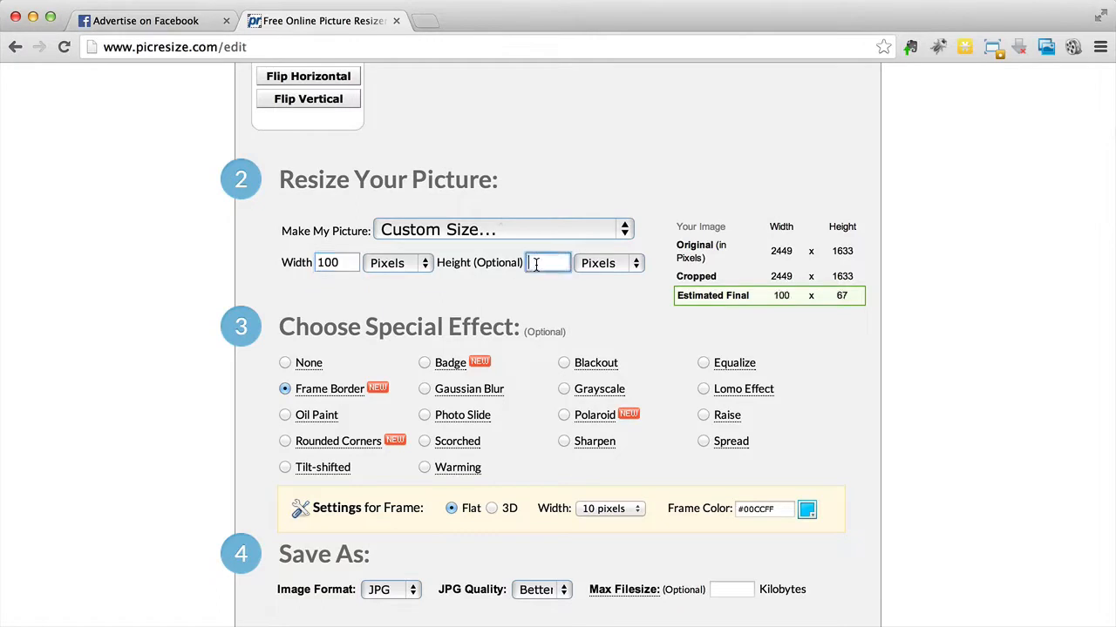
text(72)
click(108, 297)
Step: Change the custom size to 80 by 52 pixels and process the framed picture
drag(341, 264, 282, 263)
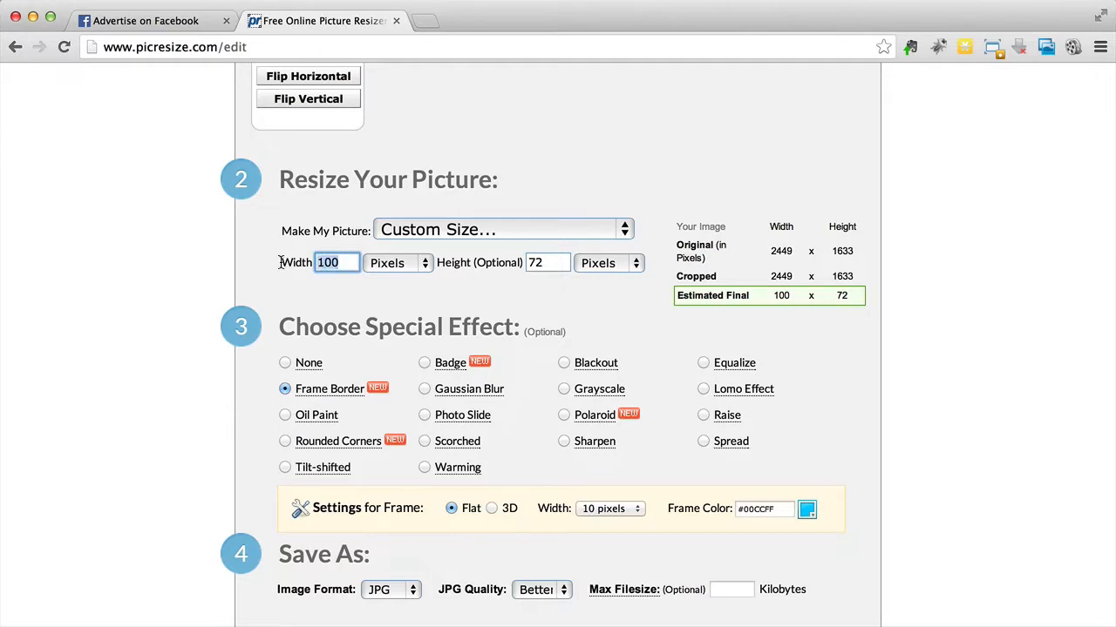
text(80)
drag(534, 263, 526, 263)
text(5)
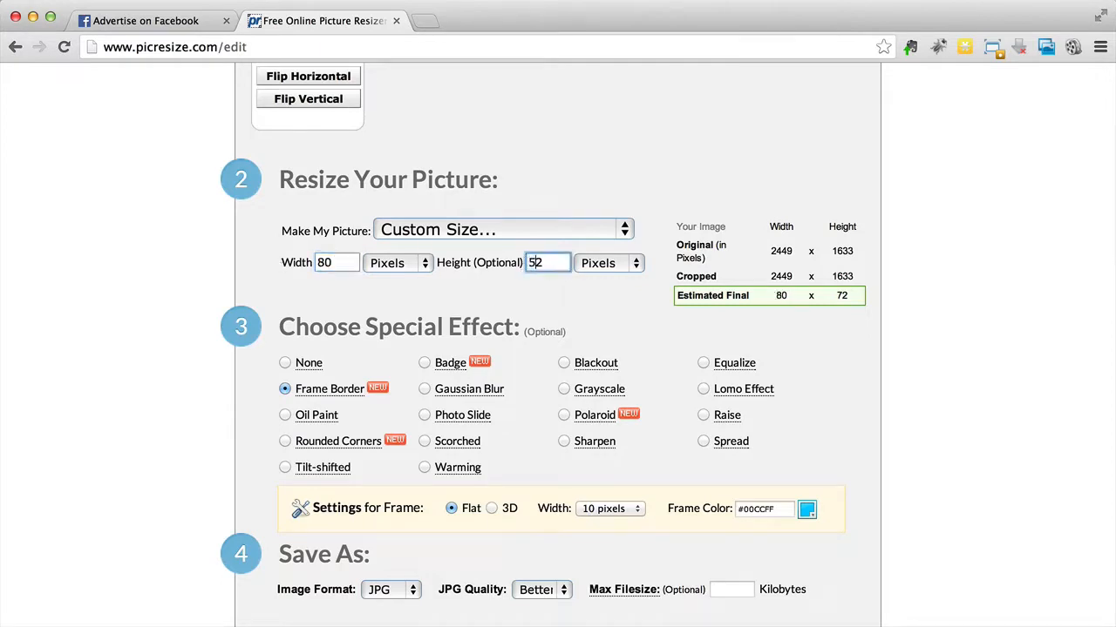
click(105, 291)
scroll(104, 290, down, 5)
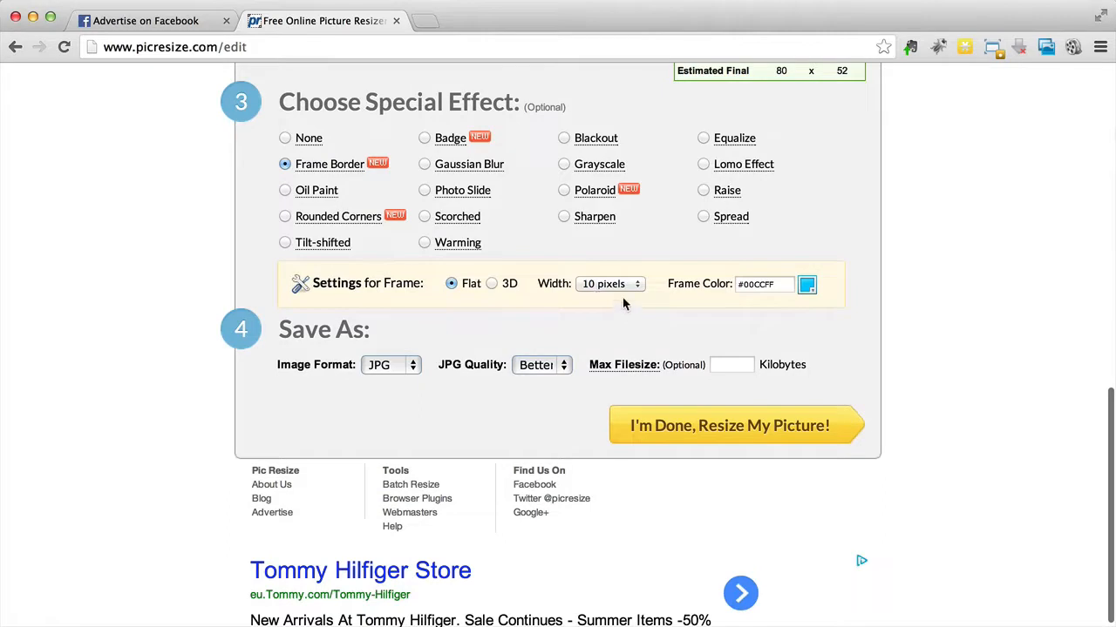
click(742, 446)
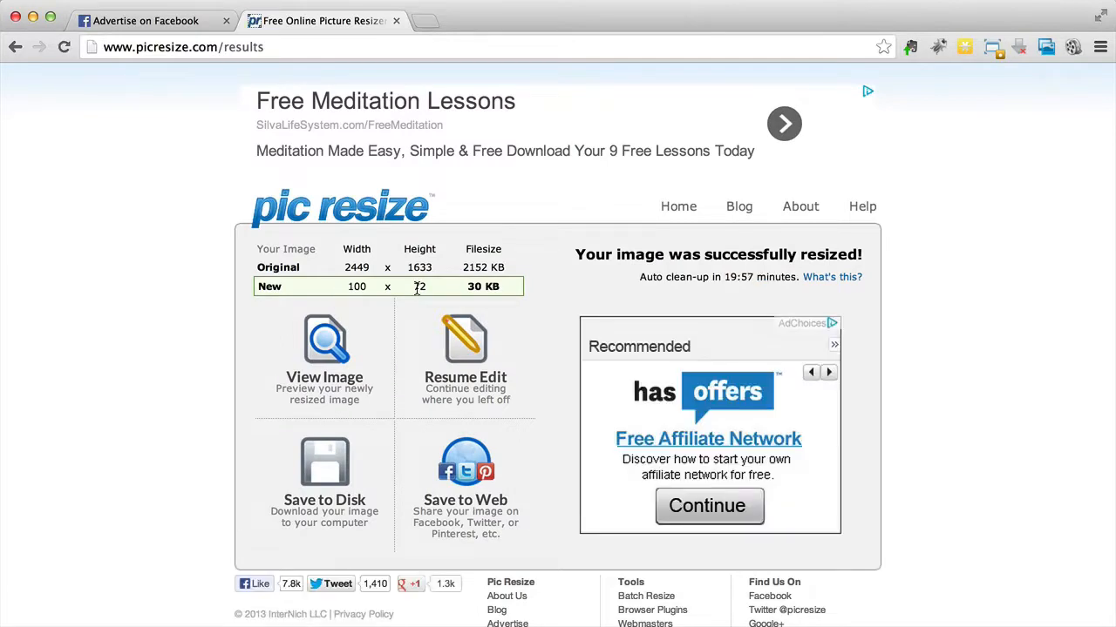
Step: Preview the newly resized image with its frame and return to the picture selection page
click(329, 387)
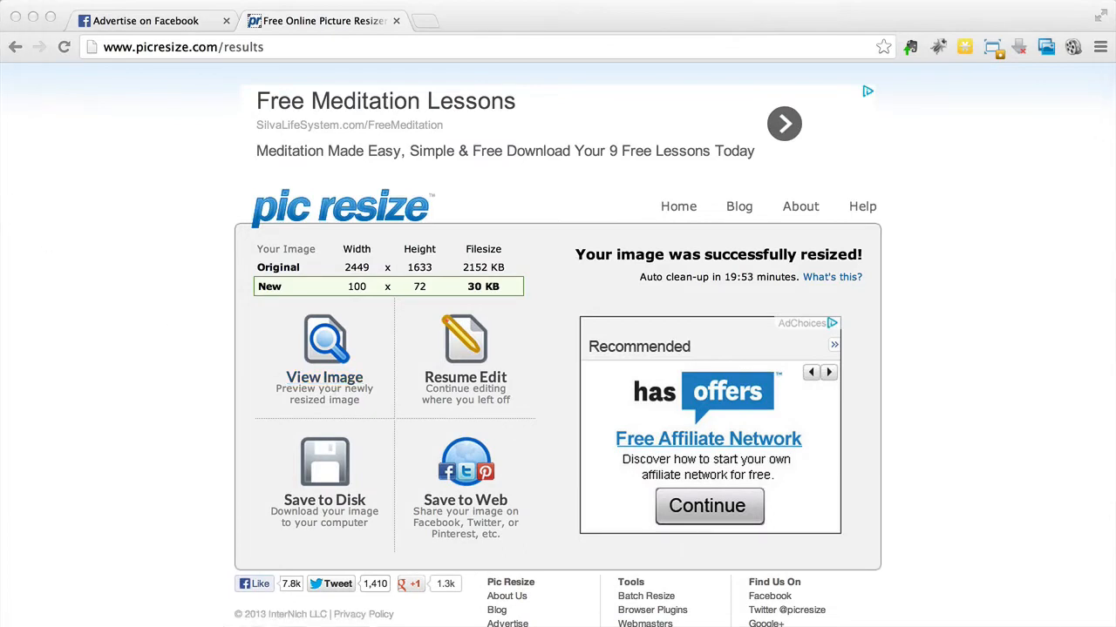
drag(2, 157, 120, 227)
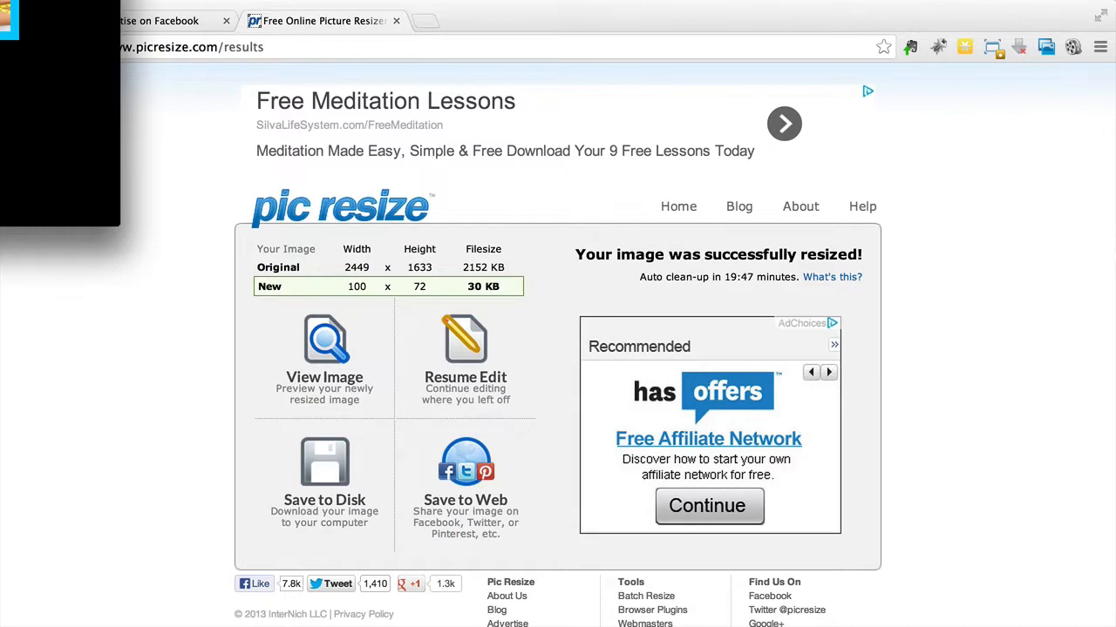
click(373, 221)
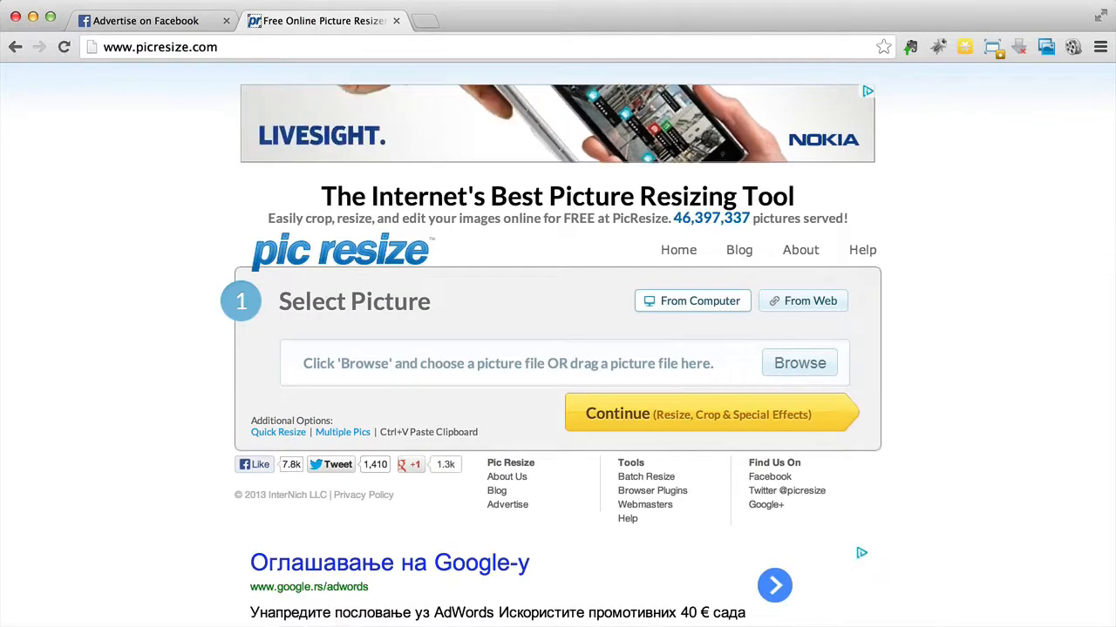
Step: Try to load Depositphotos_11050366_l.jpg from the photos folder as the picture to resize
key(super+Tab)
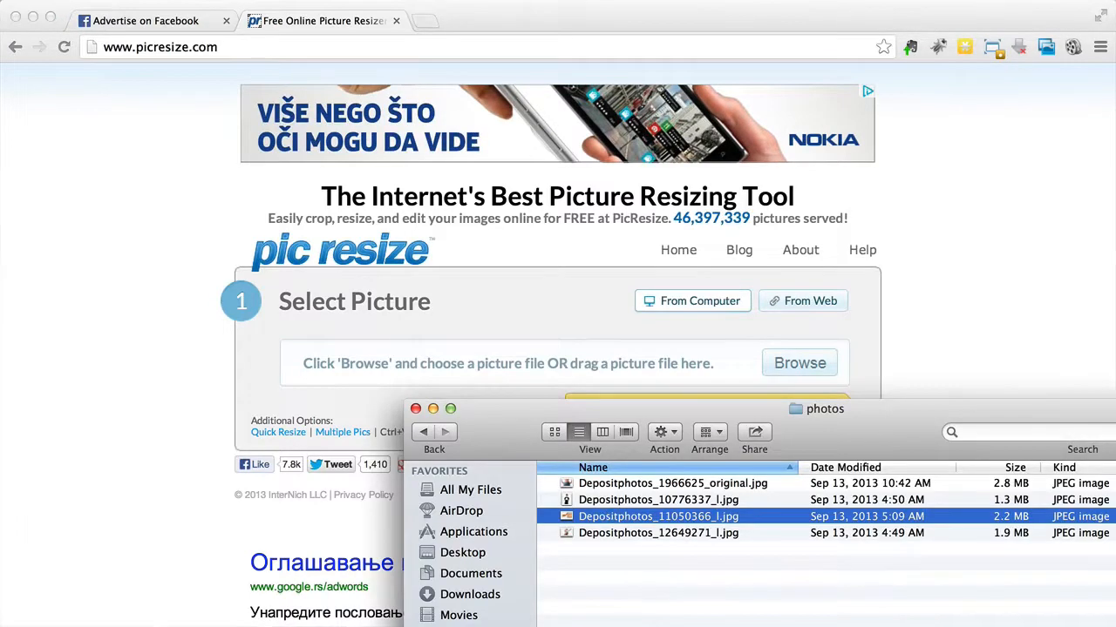
drag(658, 516, 639, 380)
click(57, 537)
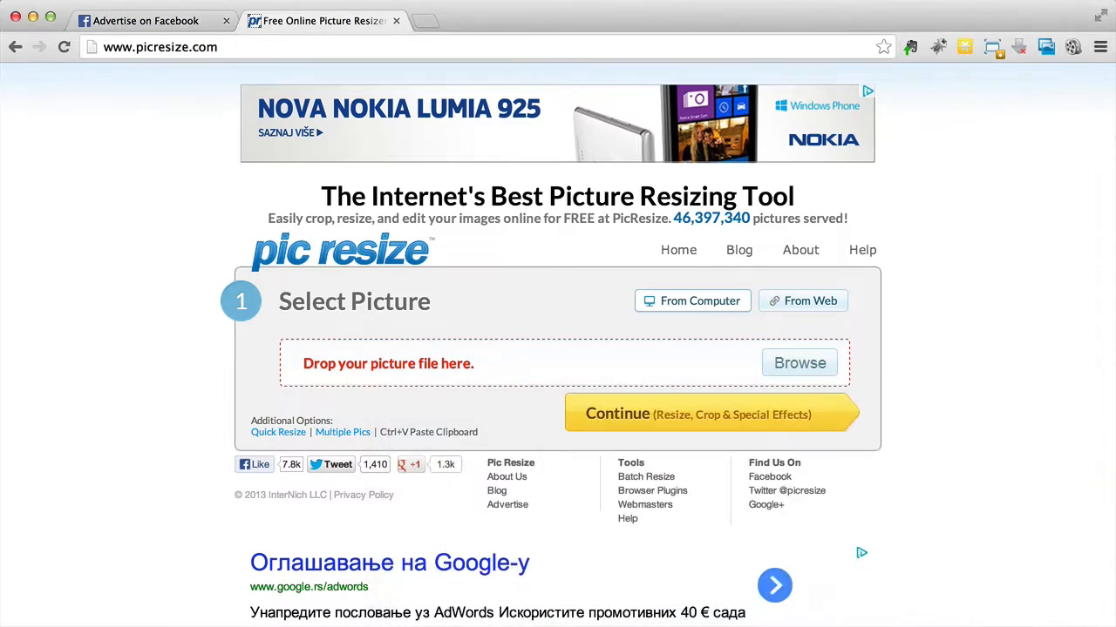
Step: Load rsz_depositphotos_11050366_l.jpg from the Downloads folder, open it for editing, and close the separate window showing the same image
key(super+Tab)
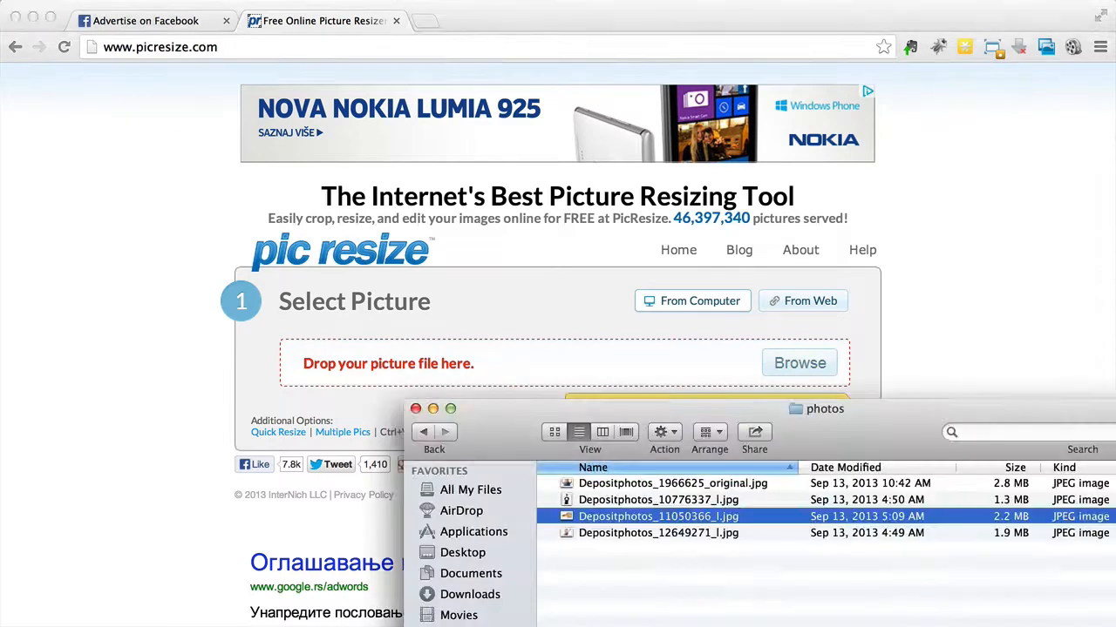
click(470, 596)
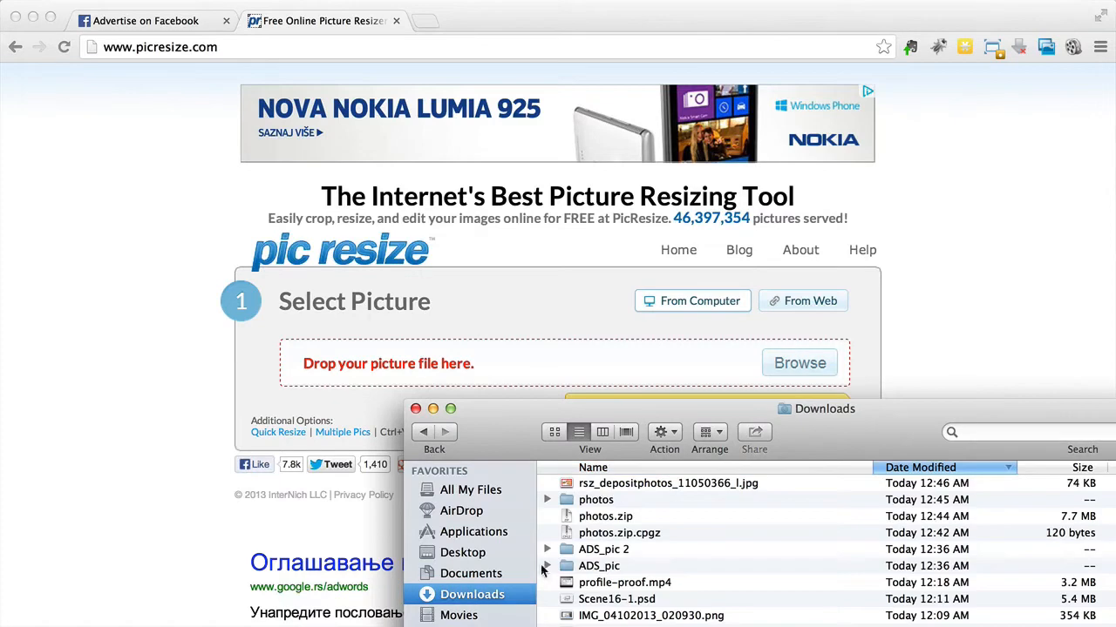
click(624, 486)
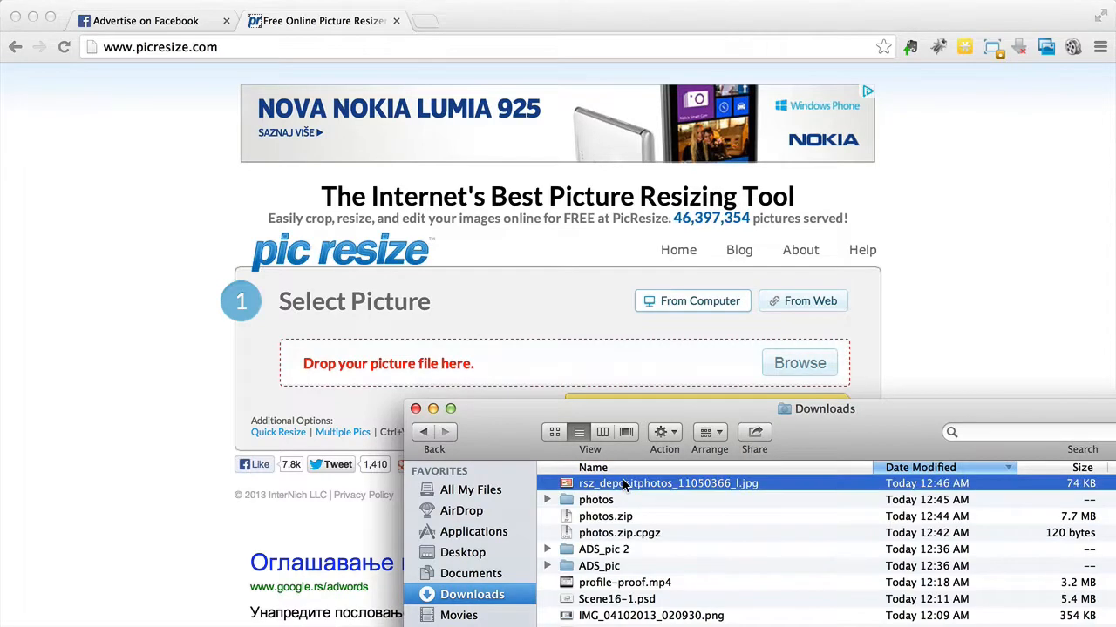
drag(624, 485, 547, 368)
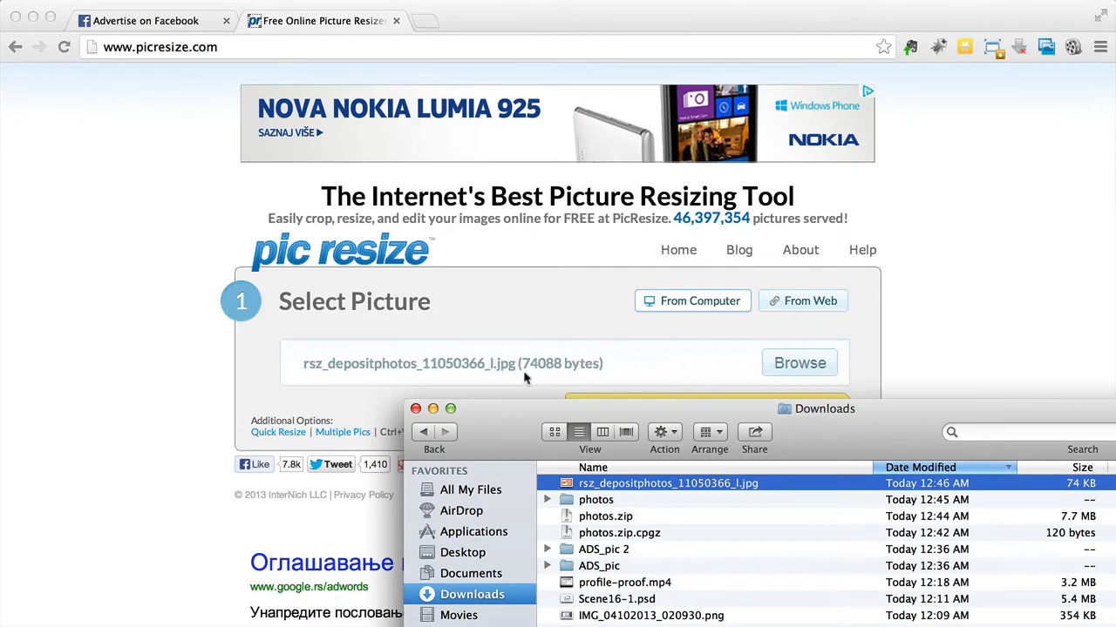
click(99, 503)
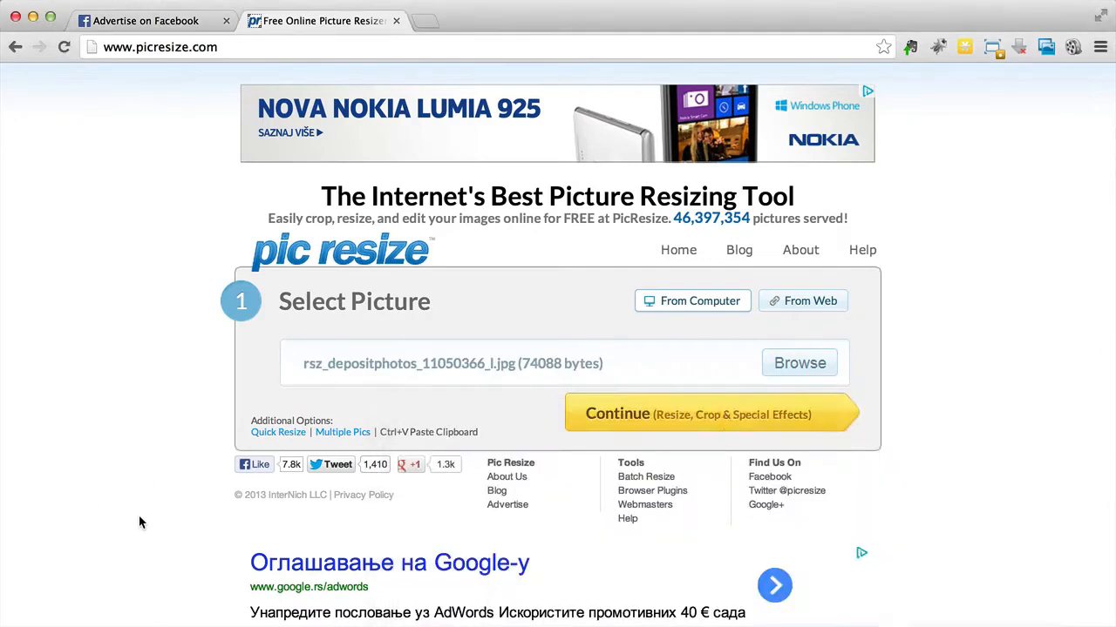
click(730, 420)
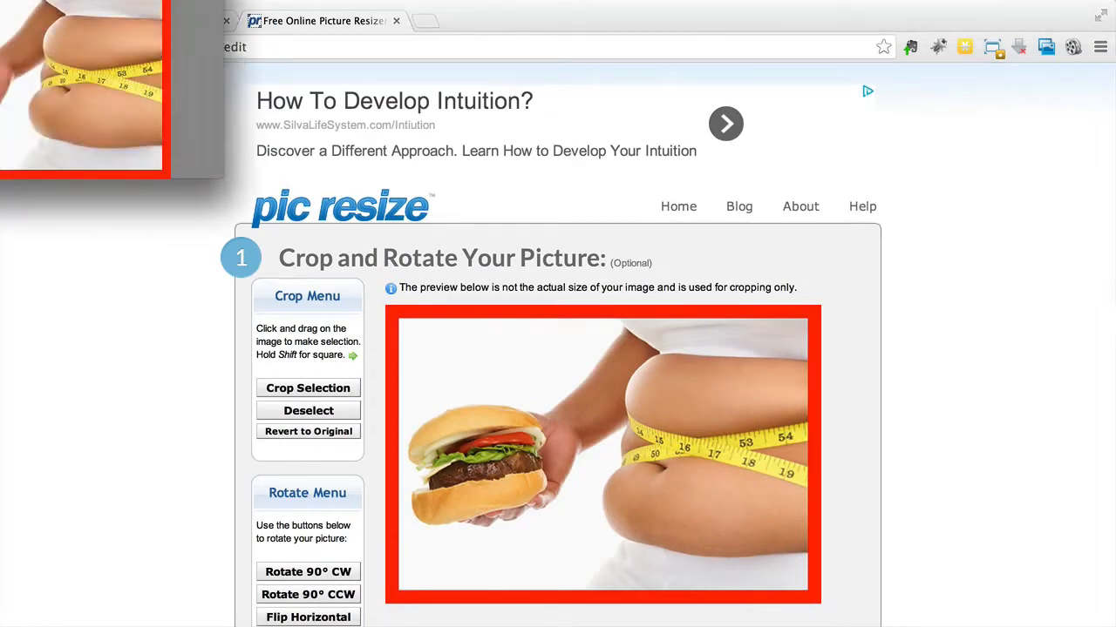
drag(32, 0, 143, 54)
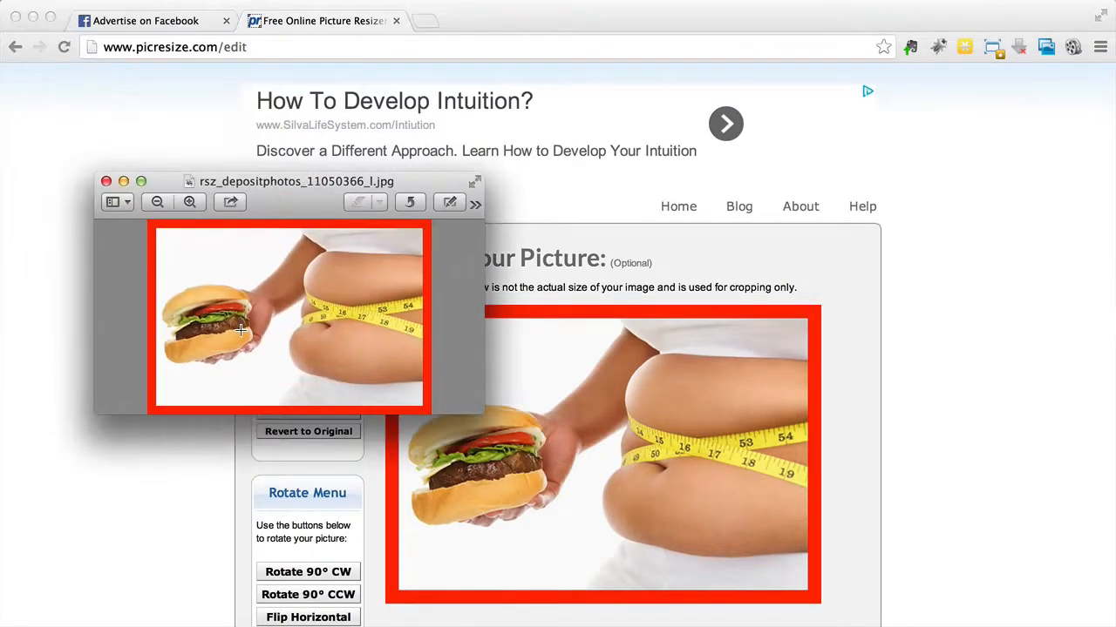
click(107, 182)
Step: Set the red-framed picture's custom size to 100 pixels wide by 72 pixels high
scroll(87, 306, down, 5)
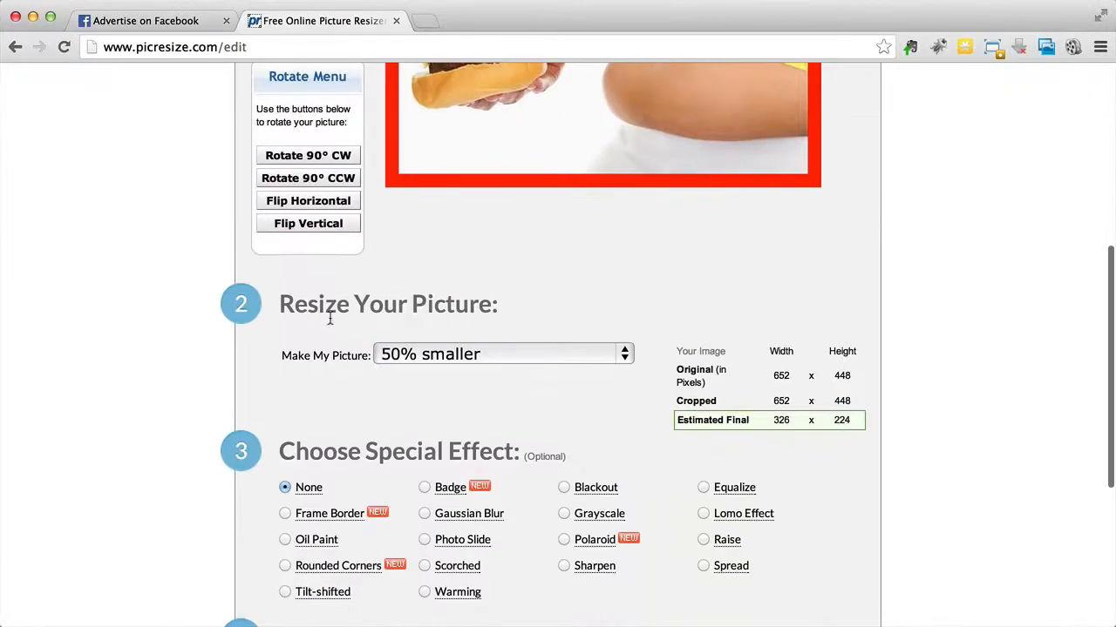
click(427, 354)
click(407, 393)
key(Tab)
text(100)
key(Tab)
key(Tab)
text(72)
click(174, 416)
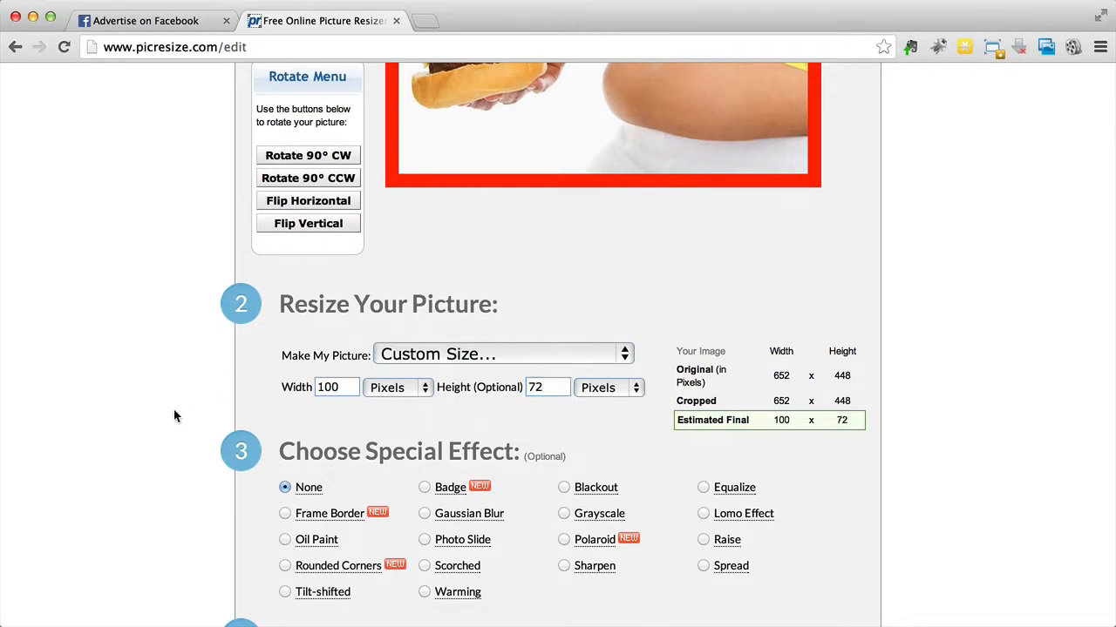
Step: Check the resize and special effect settings and process the picture with no additional effect
scroll(174, 416, down, 5)
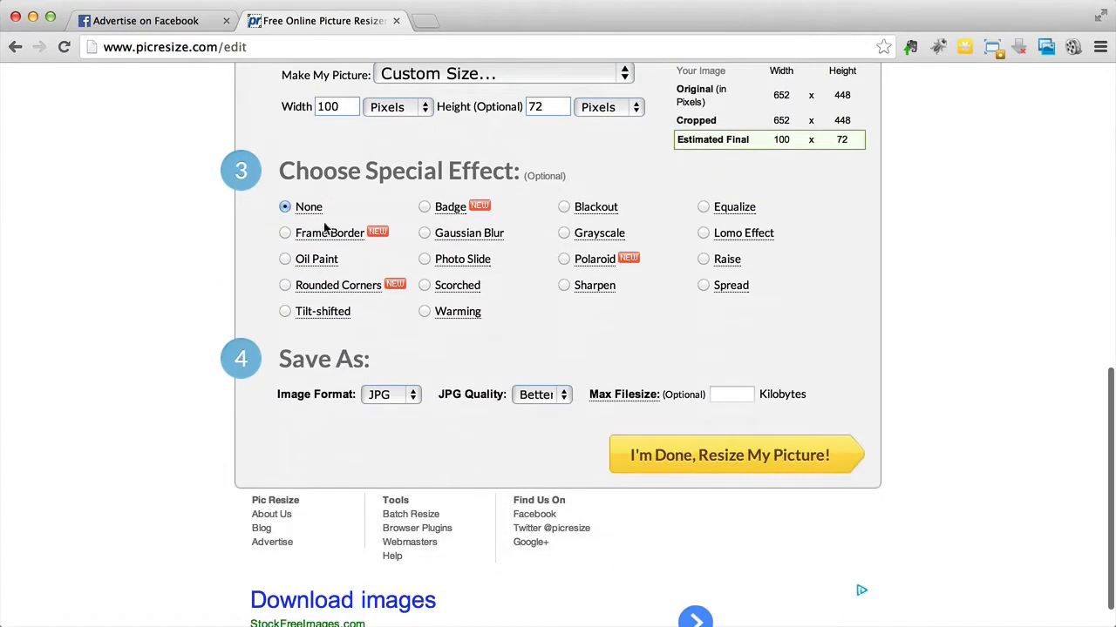
mouse_move(326, 227)
scroll(746, 423, up, 1)
scroll(747, 423, down, 1)
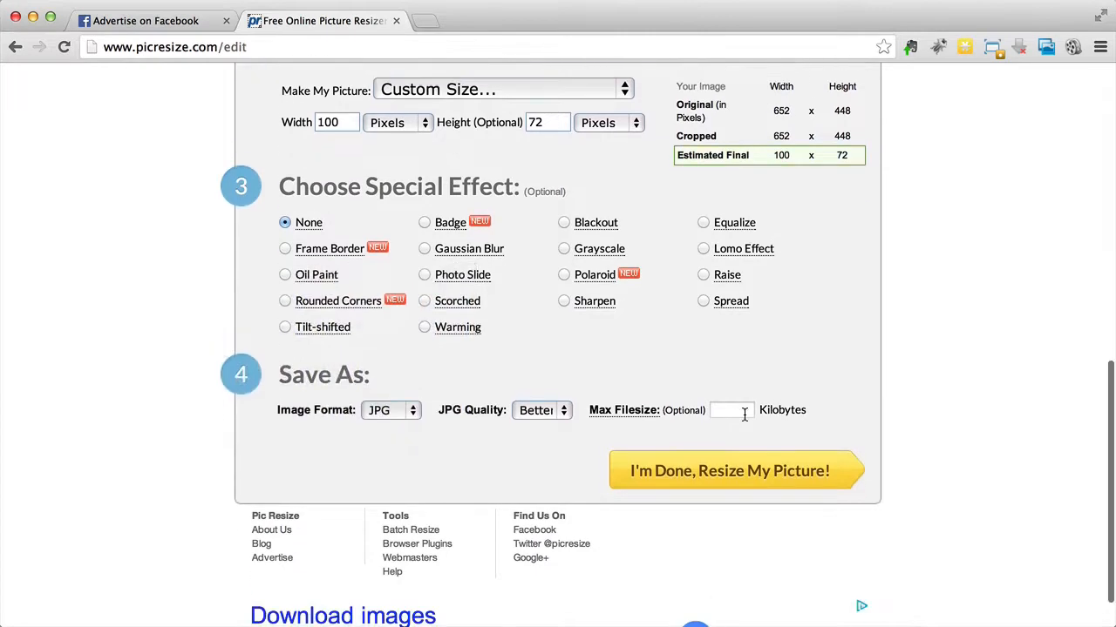
click(740, 482)
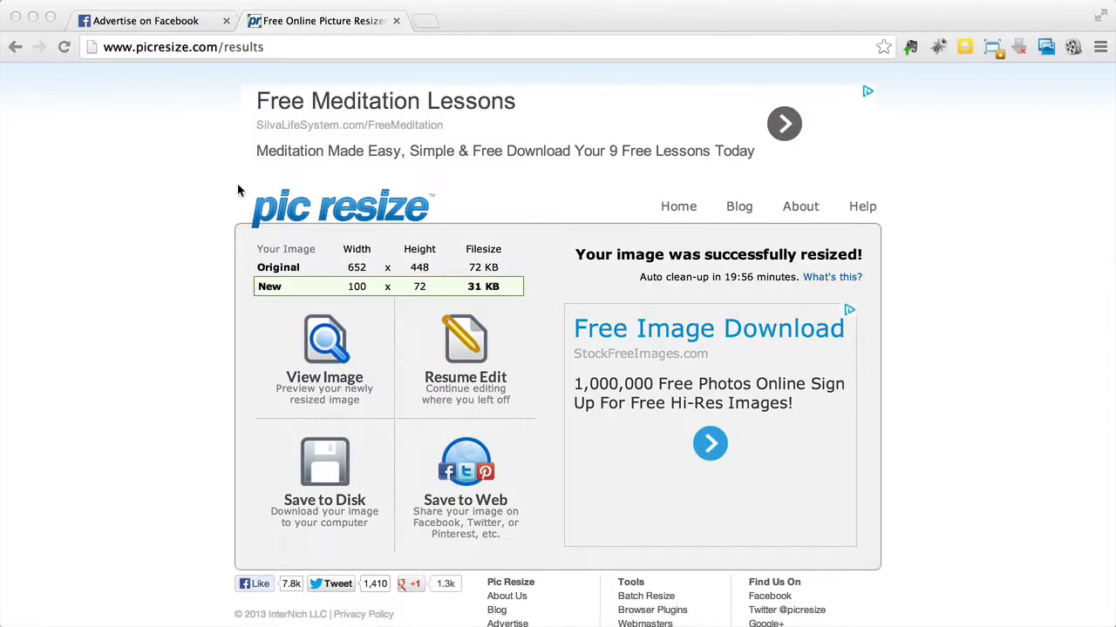
Step: Examine the resized red-framed image in an enlarged preview window and close the preview
drag(0, 72, 180, 196)
drag(210, 296, 369, 428)
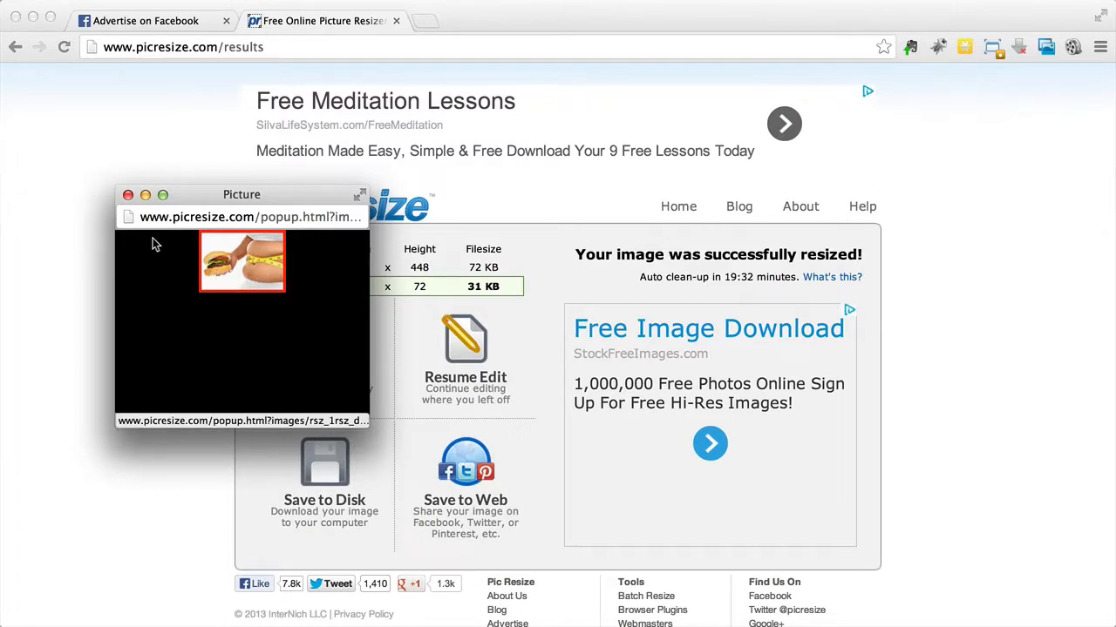
click(128, 195)
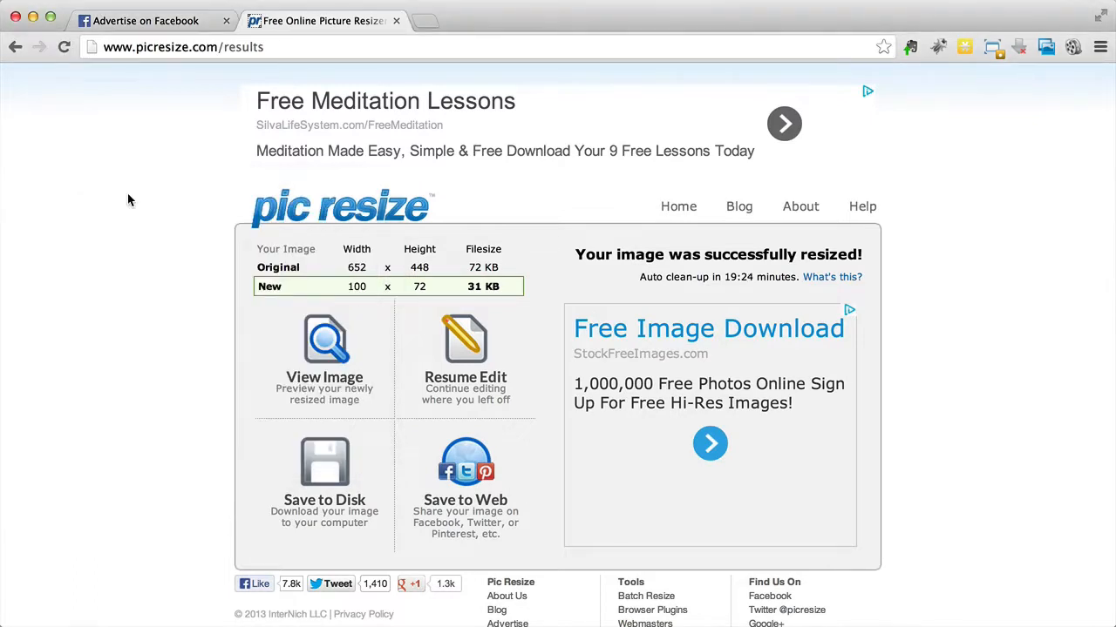
Step: Leave the resizing results, open the Depositphotos website and check its discount note and home page offers
click(263, 232)
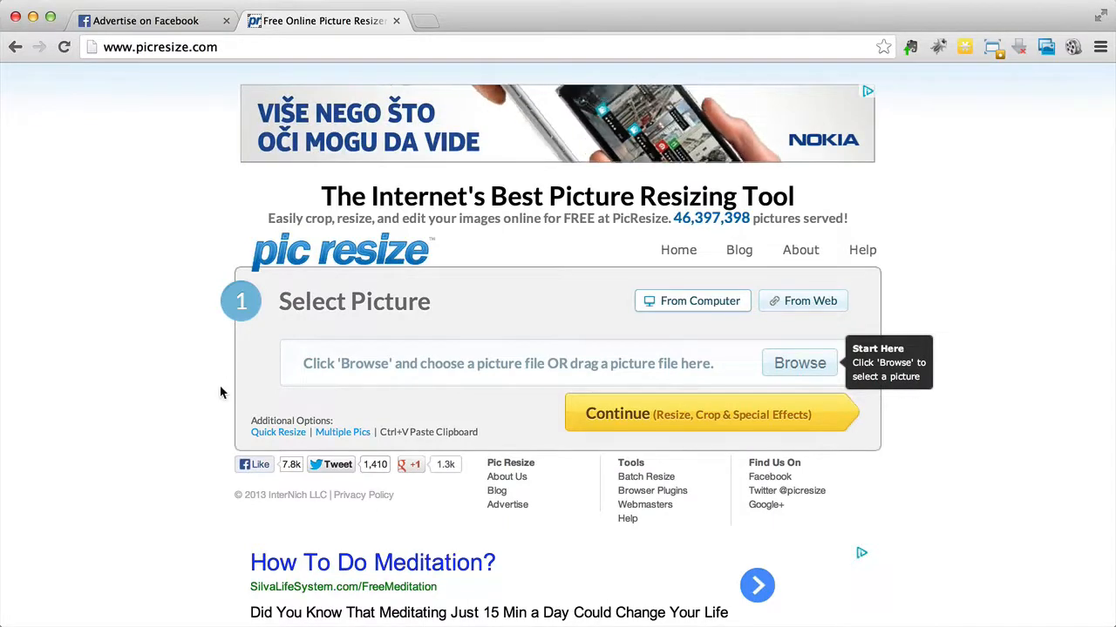
click(210, 48)
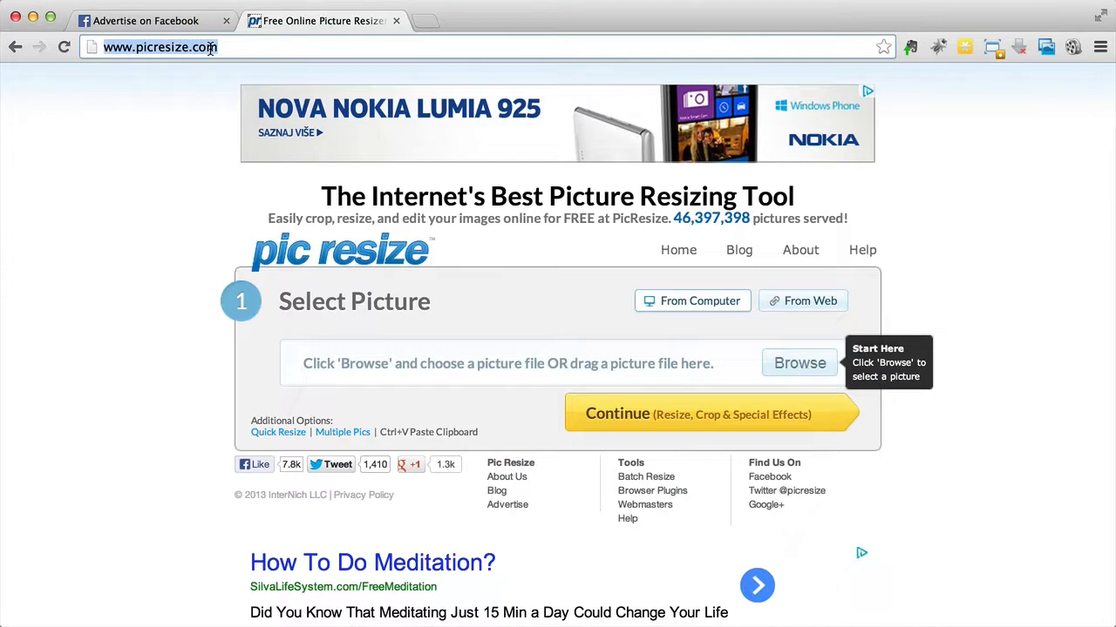
text(depositphotos)
key(Return)
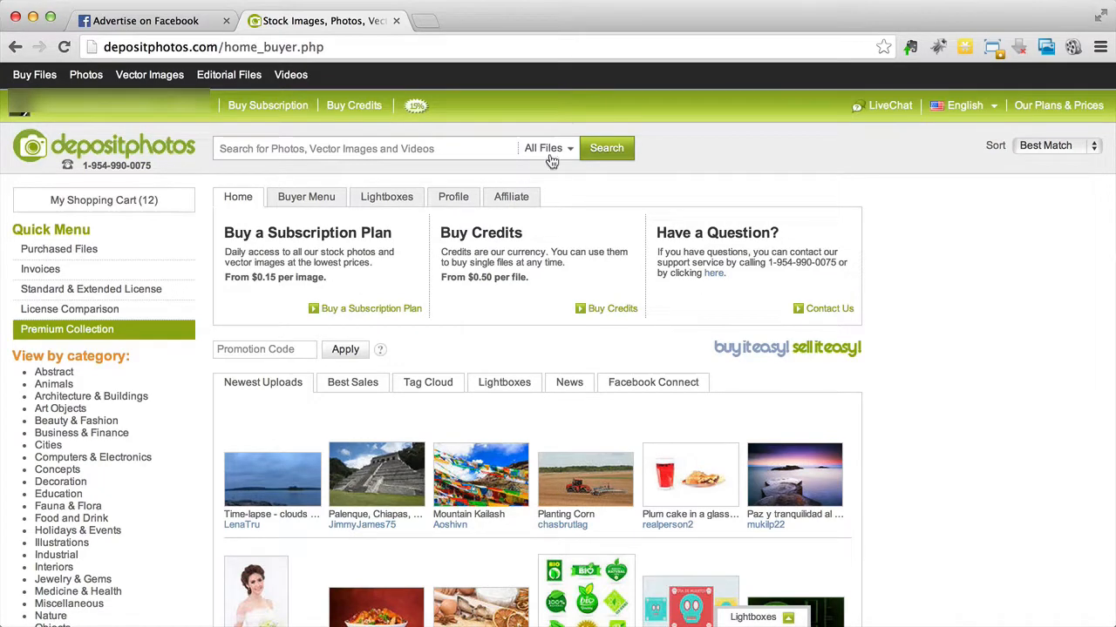
mouse_move(417, 106)
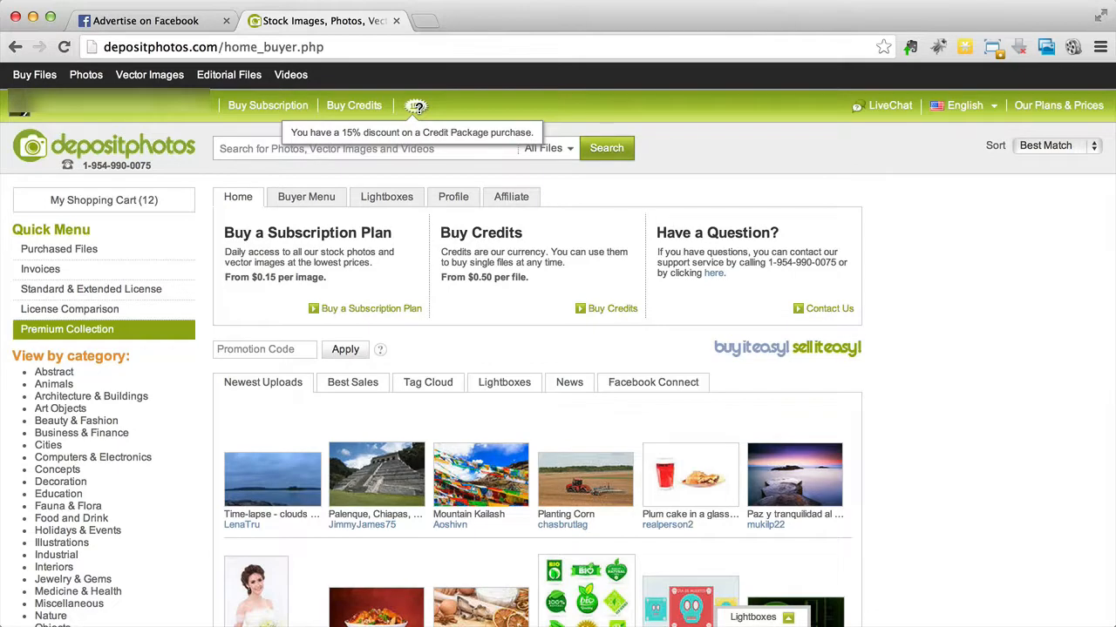
scroll(911, 275, down, 2)
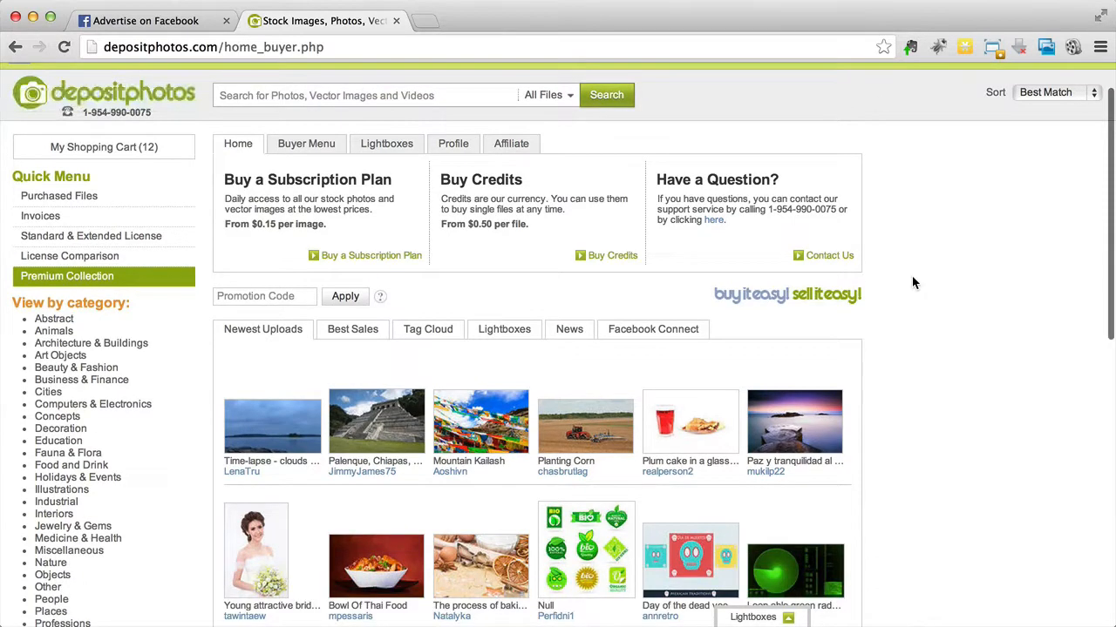